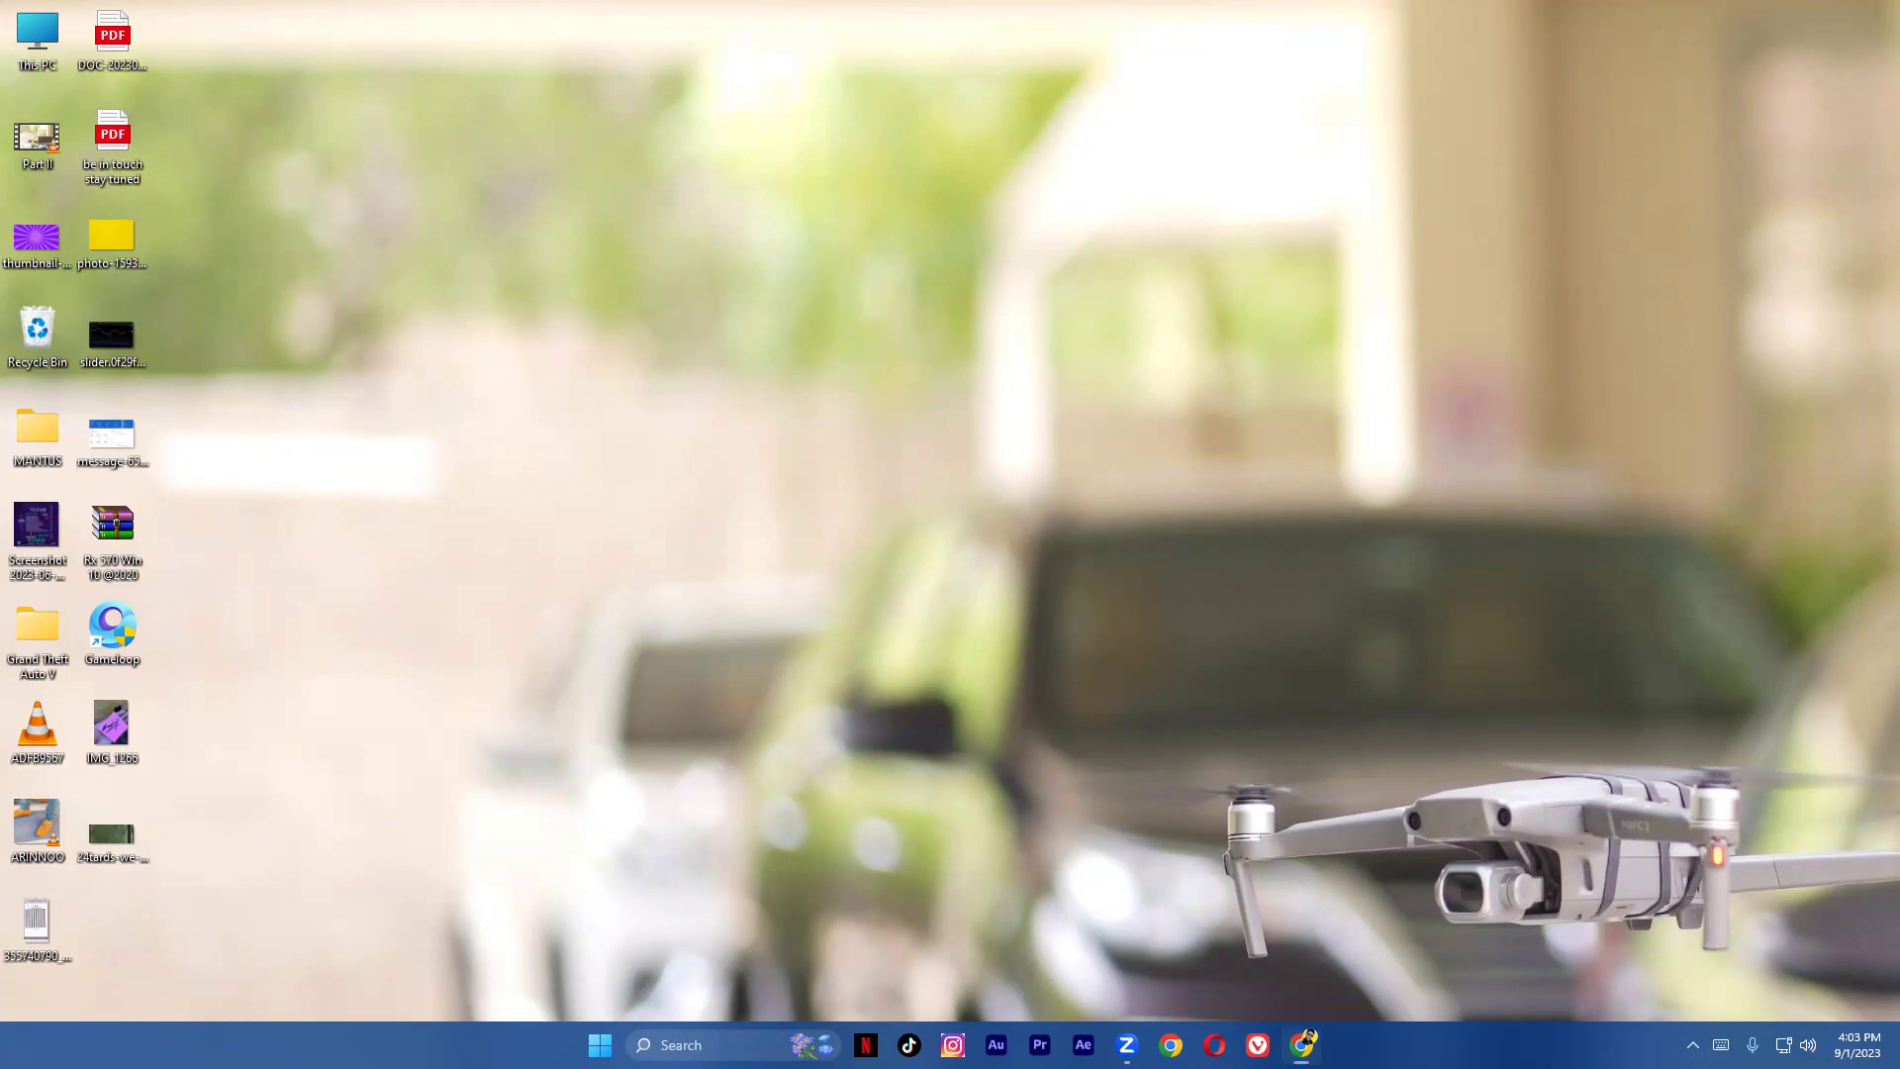
Step: Switch to Chrome and open the YouTube home page
click(1302, 1044)
click(1443, 51)
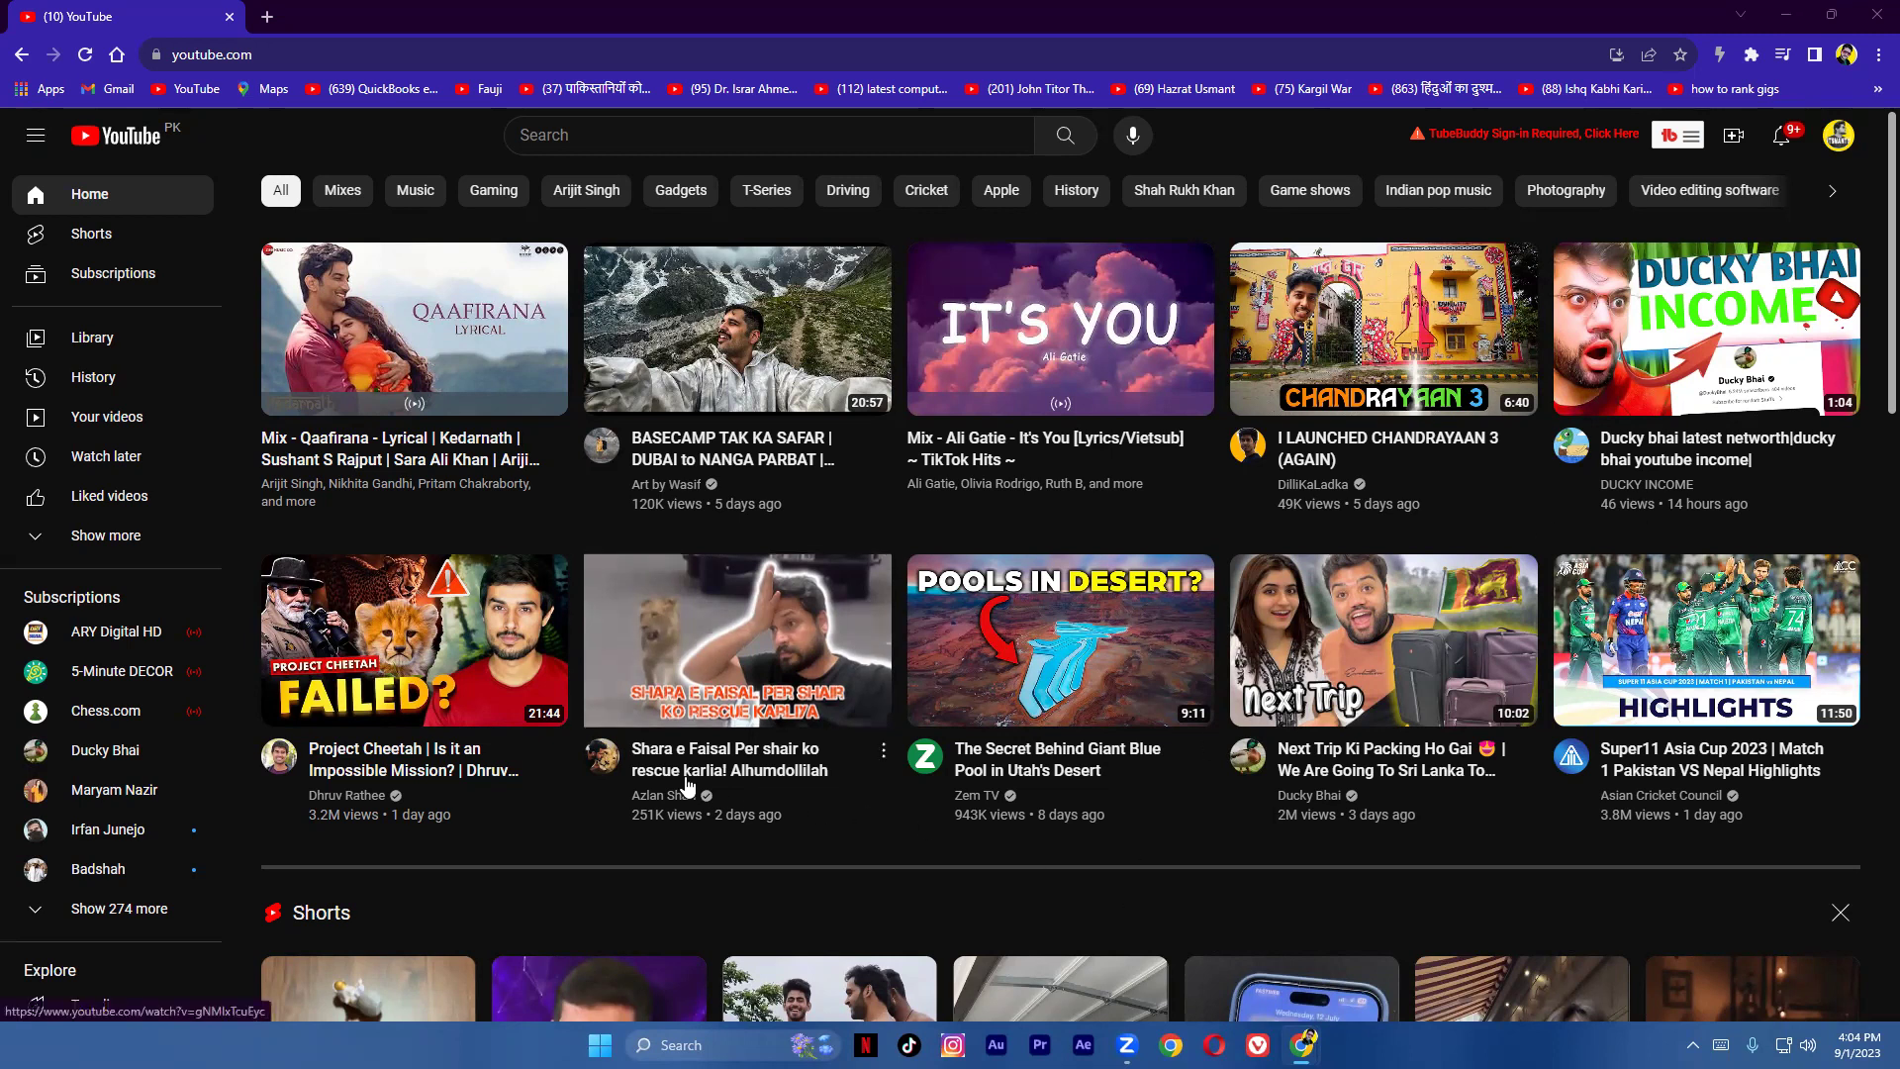
Step: Examine the recommended videos and Shorts on the YouTube home feed, including their thumbnails, titles and previews
mouse_move(688, 782)
mouse_move(468, 776)
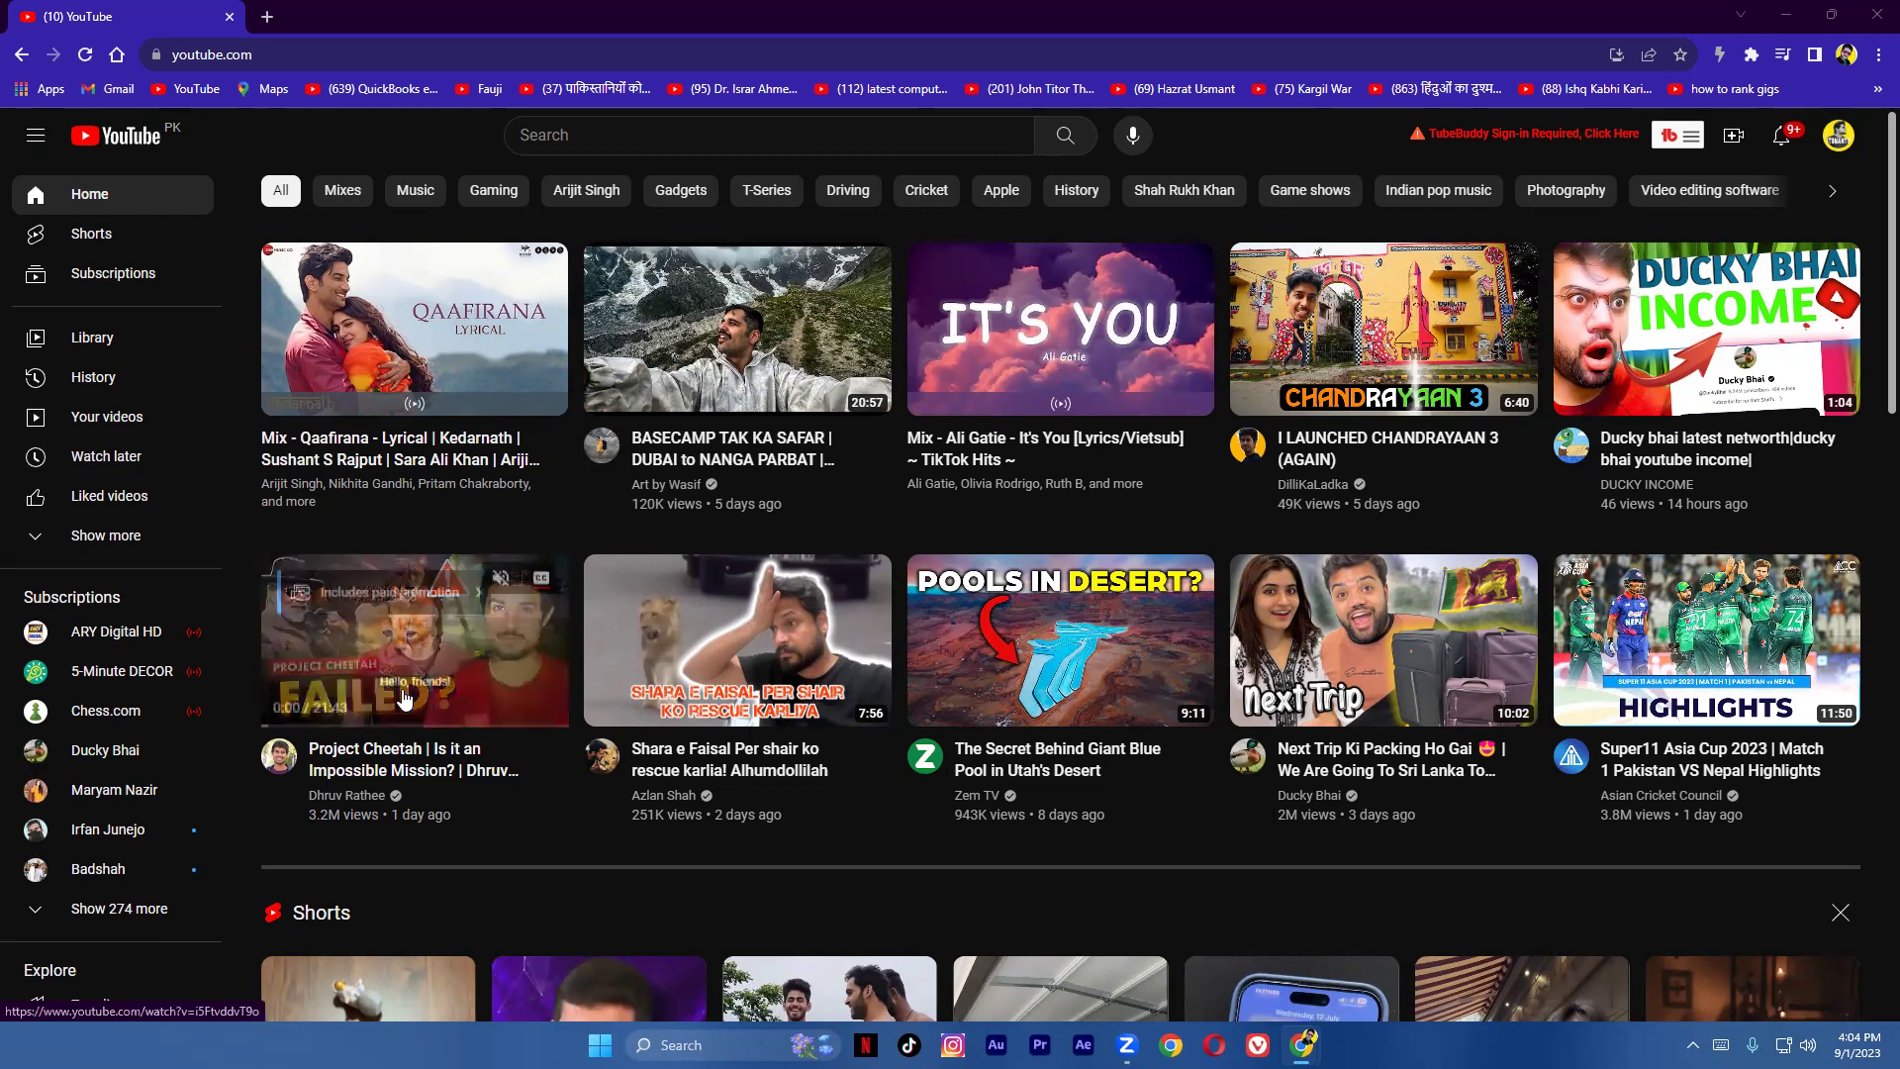
scroll(468, 776, down, 1)
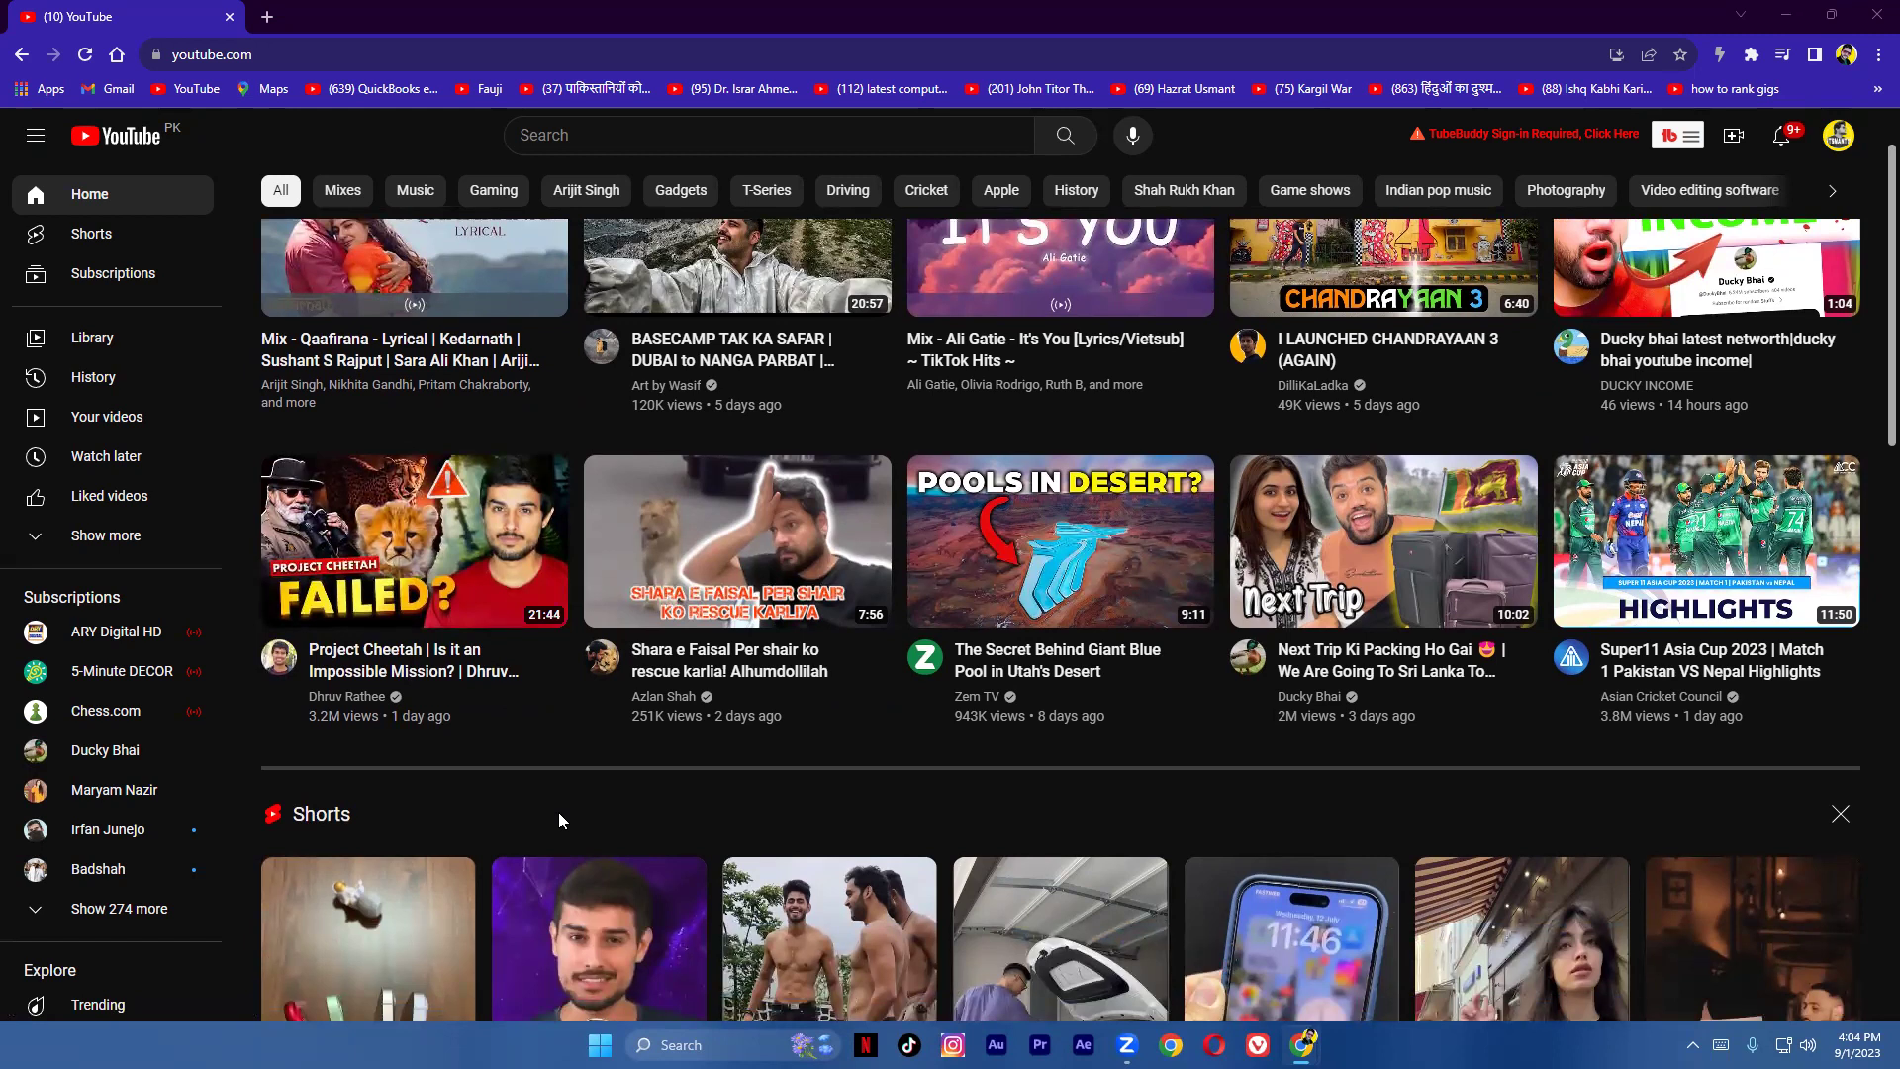
scroll(530, 789, up, 1)
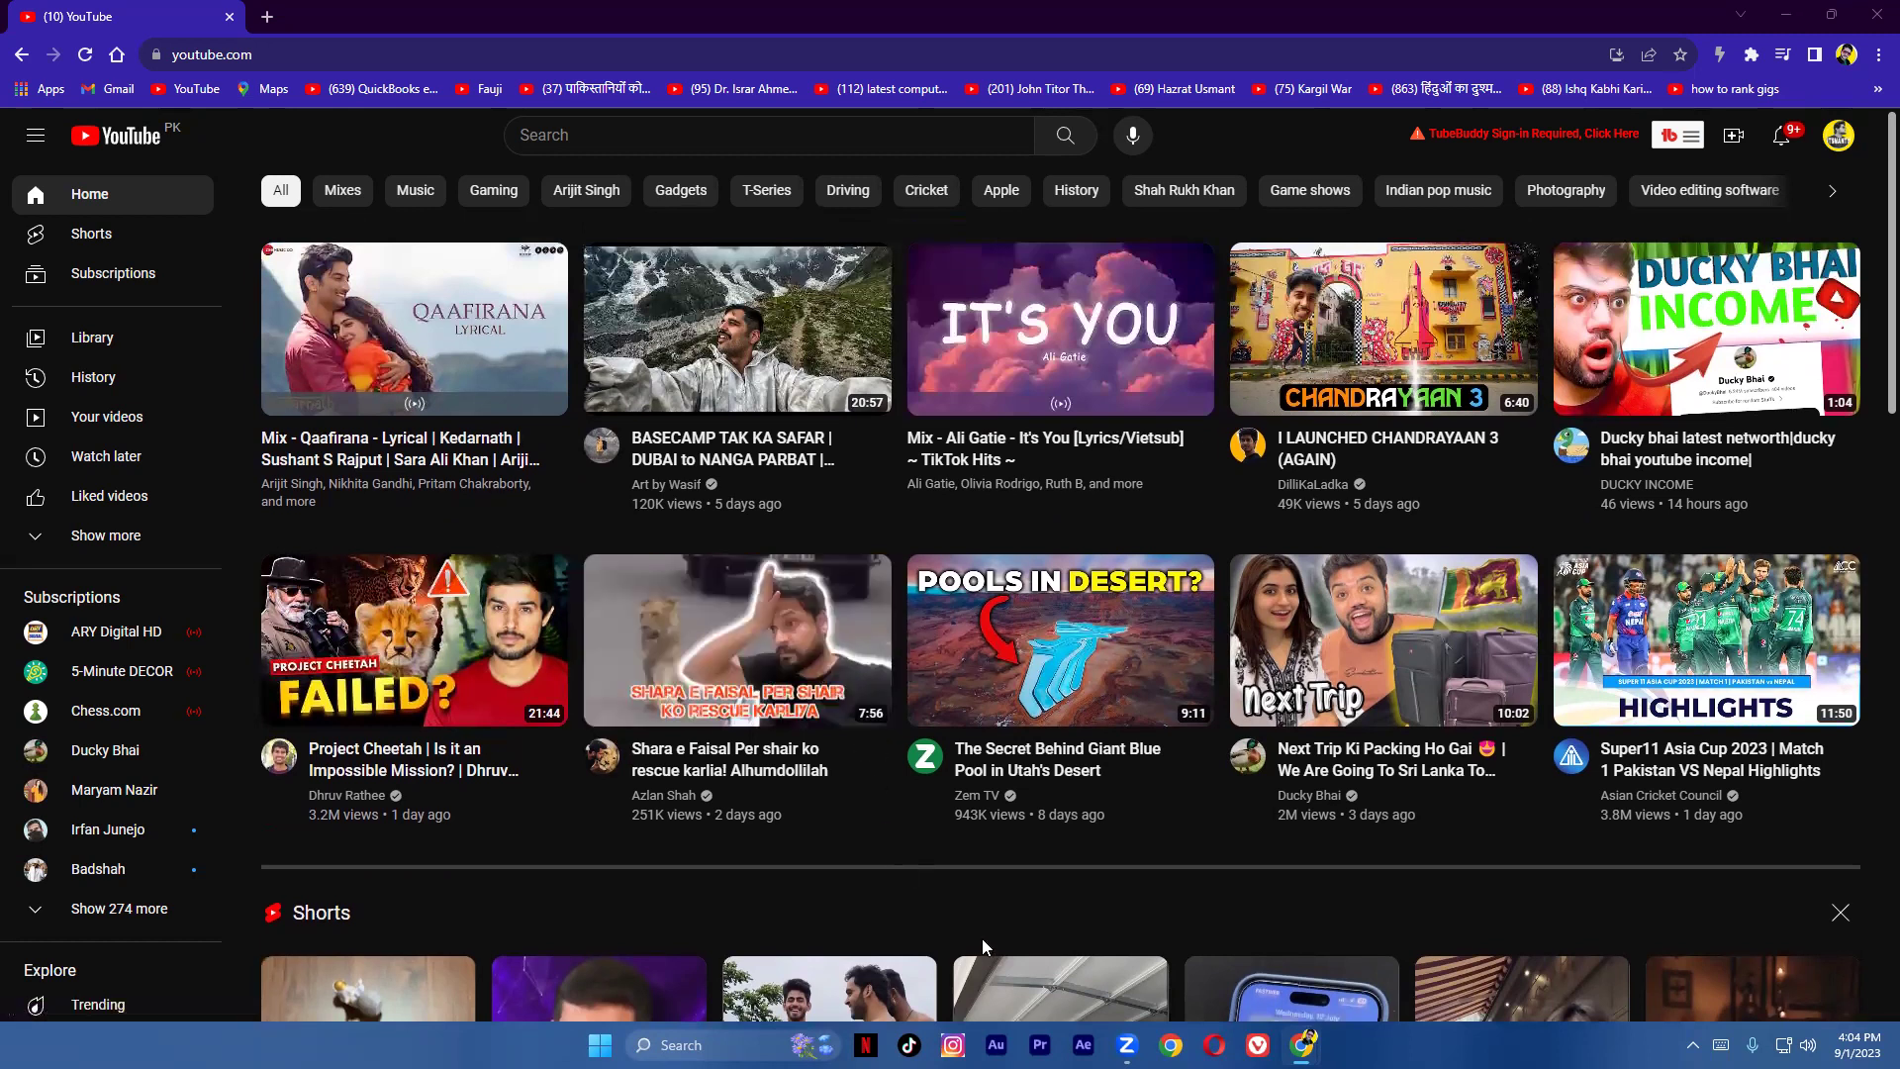
scroll(960, 955, down, 3)
scroll(752, 884, up, 3)
scroll(1385, 877, down, 7)
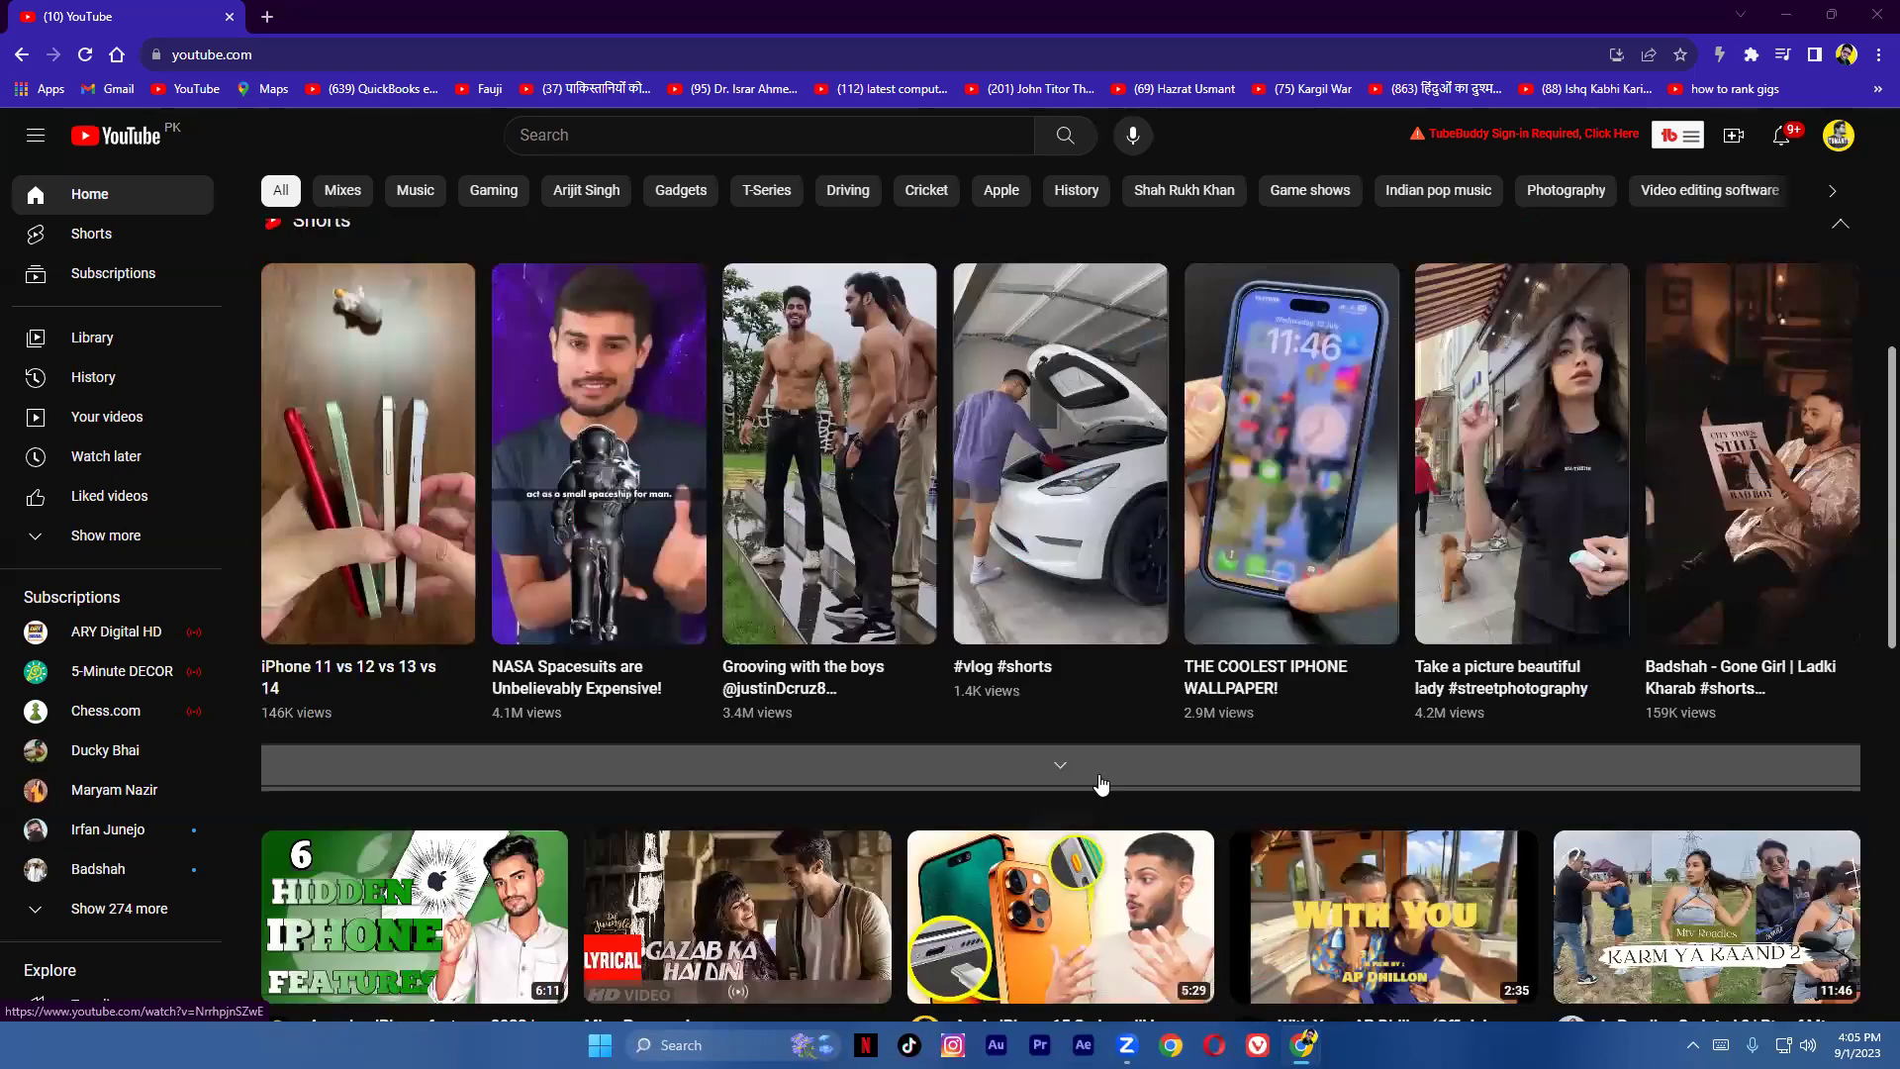
scroll(1101, 783, down, 4)
scroll(1102, 784, down, 2)
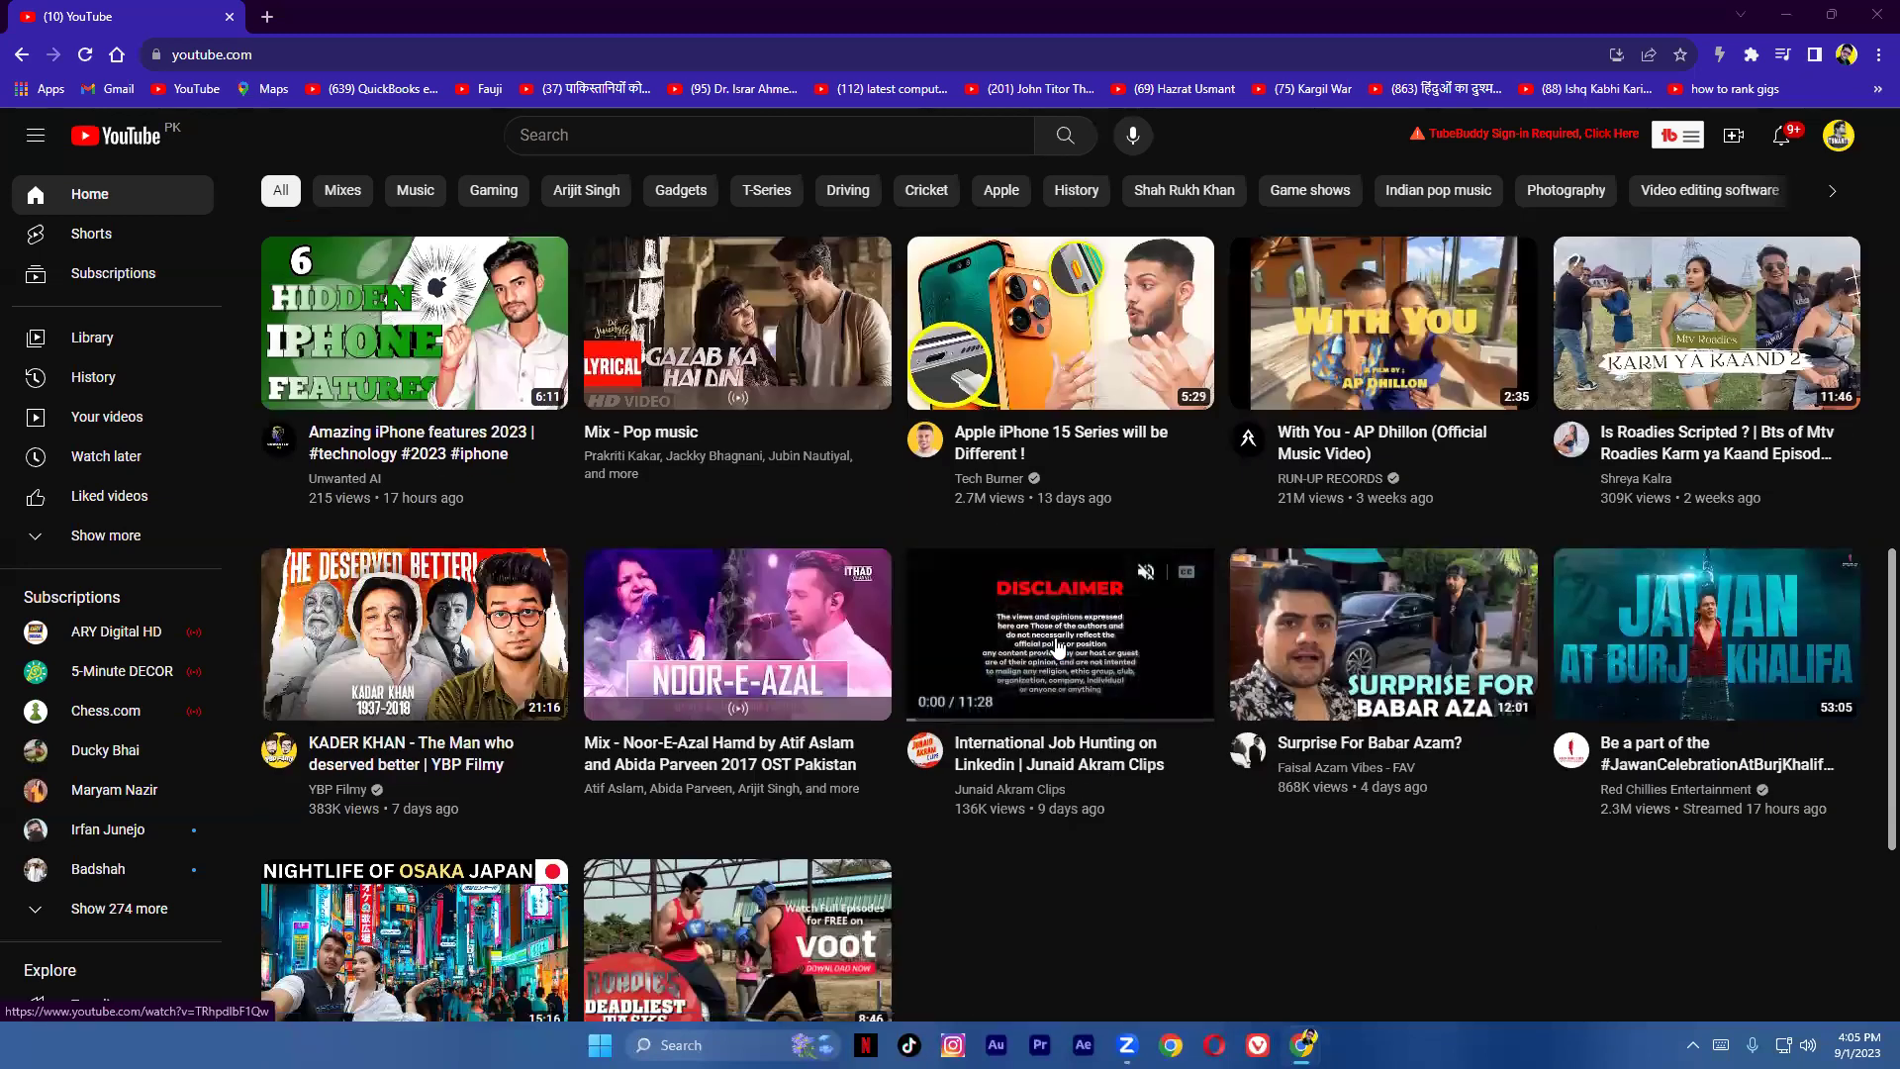
scroll(1077, 791, up, 1)
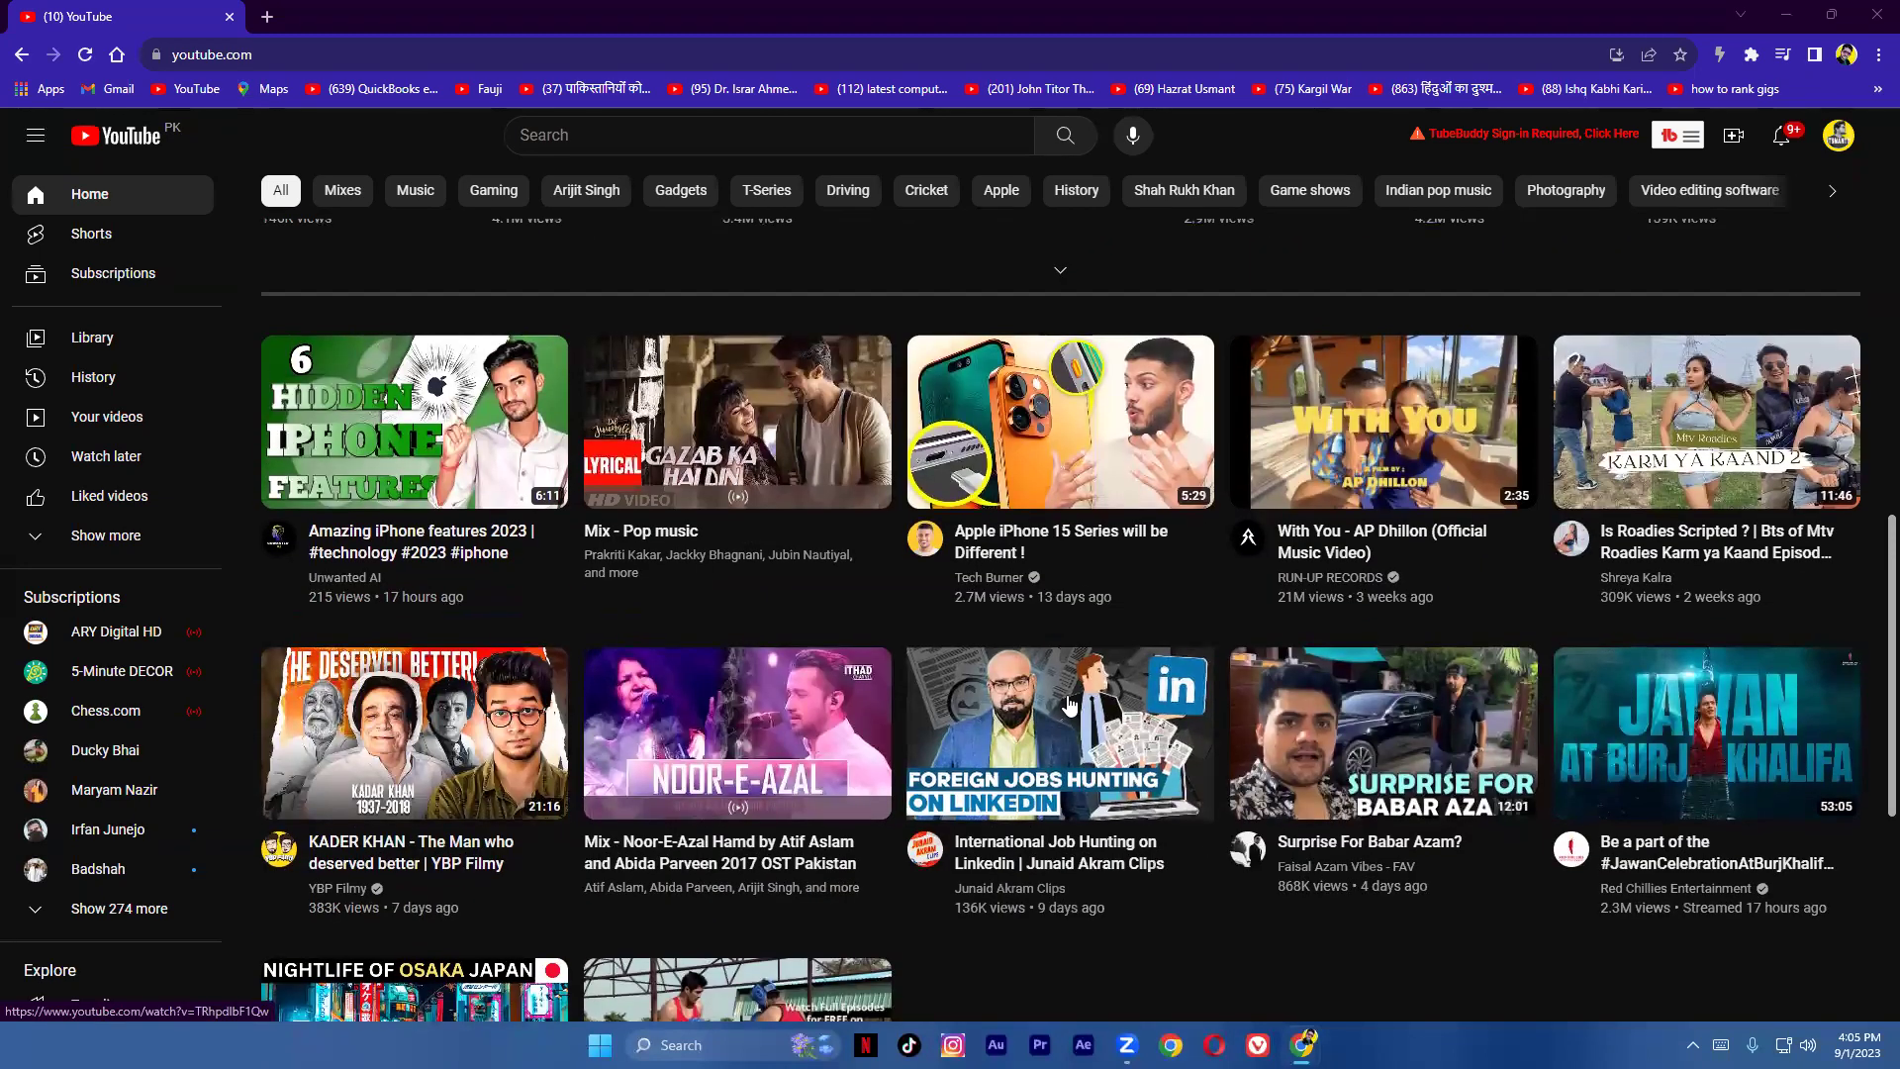
mouse_move(1058, 699)
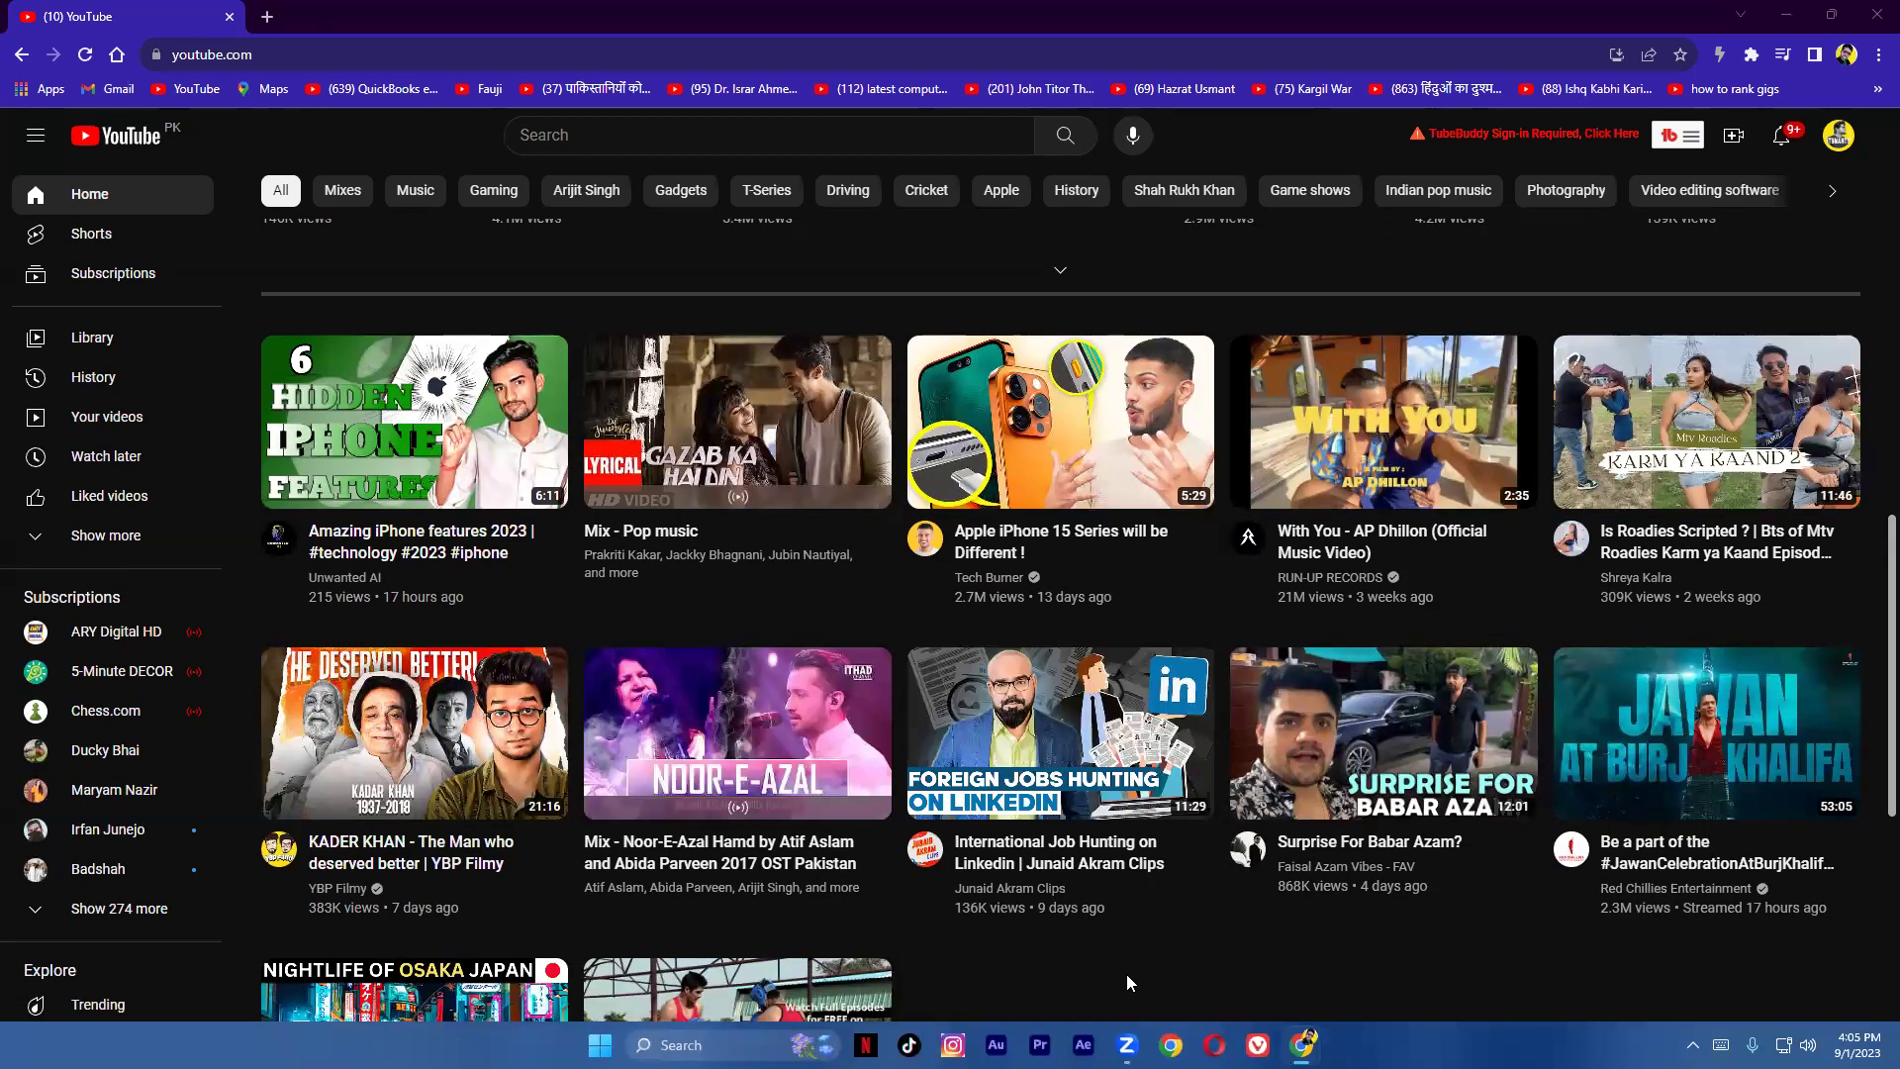
mouse_move(1137, 928)
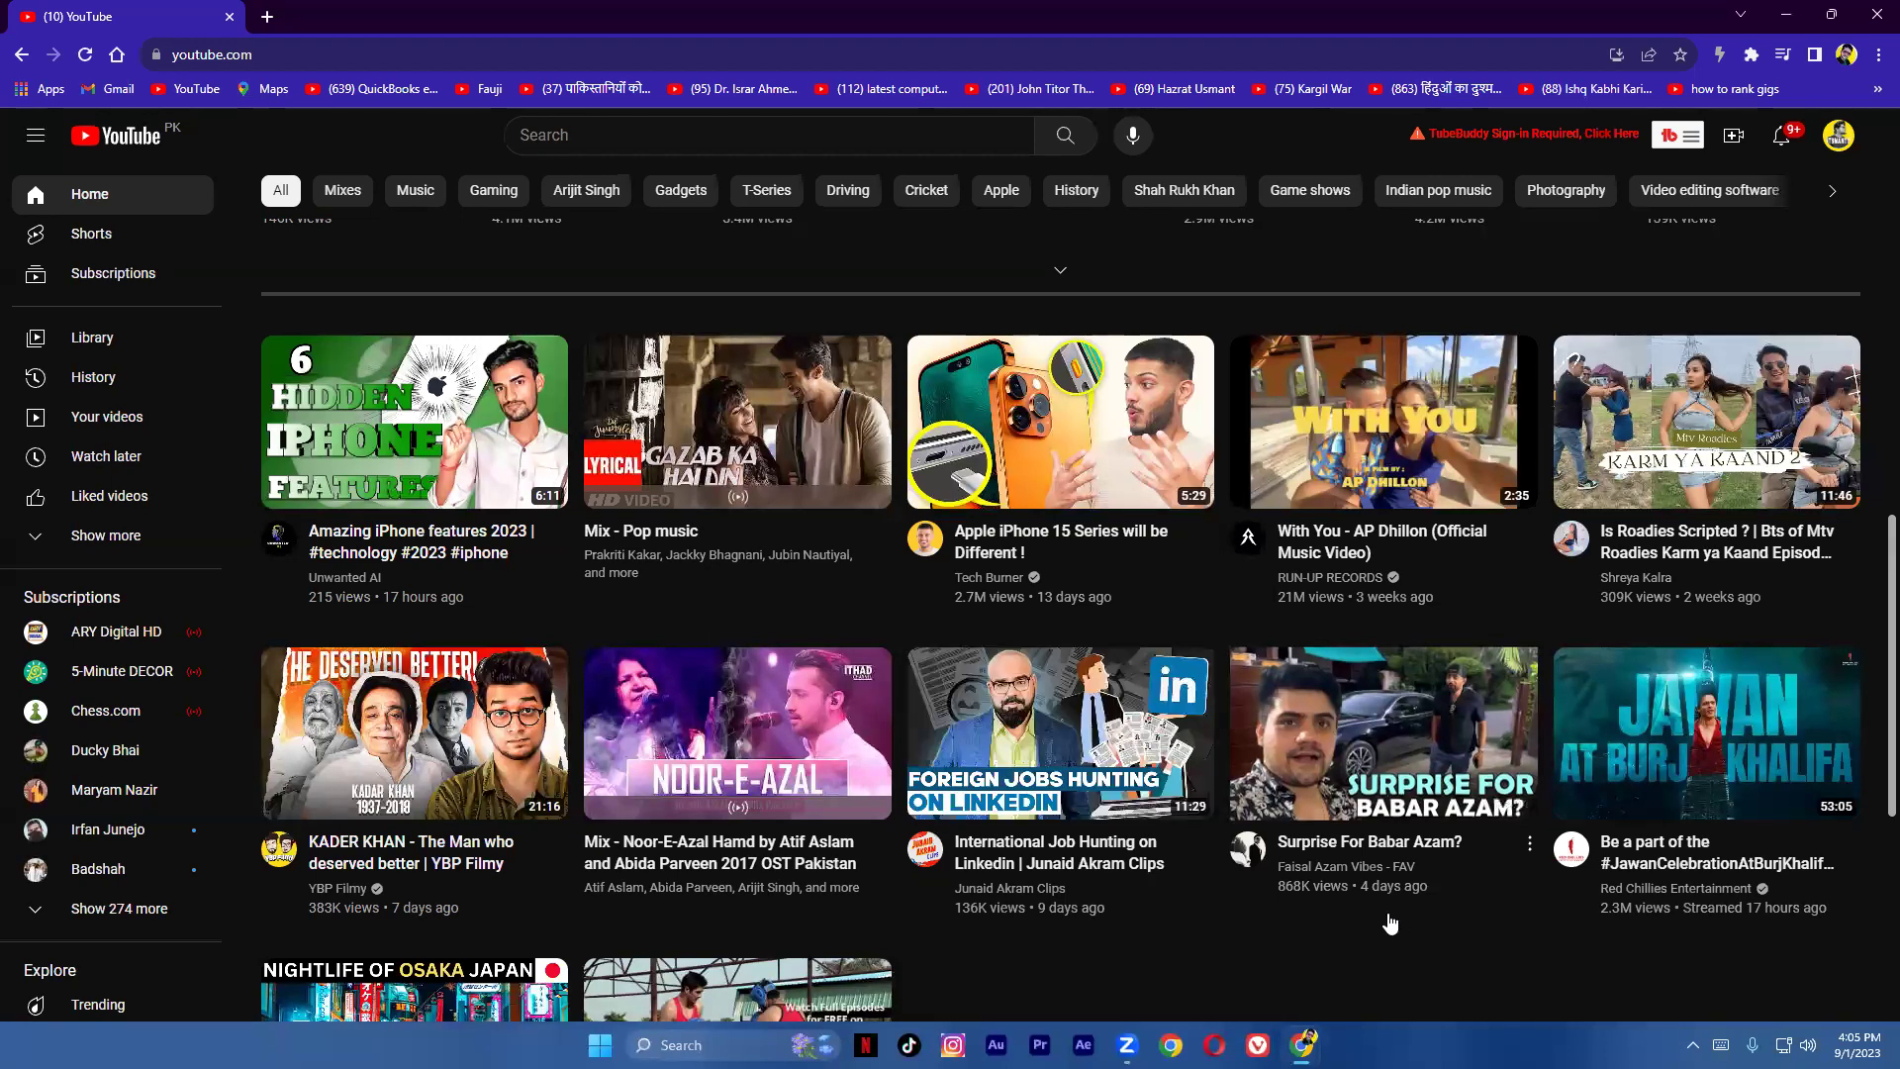
mouse_move(1265, 816)
mouse_move(1129, 853)
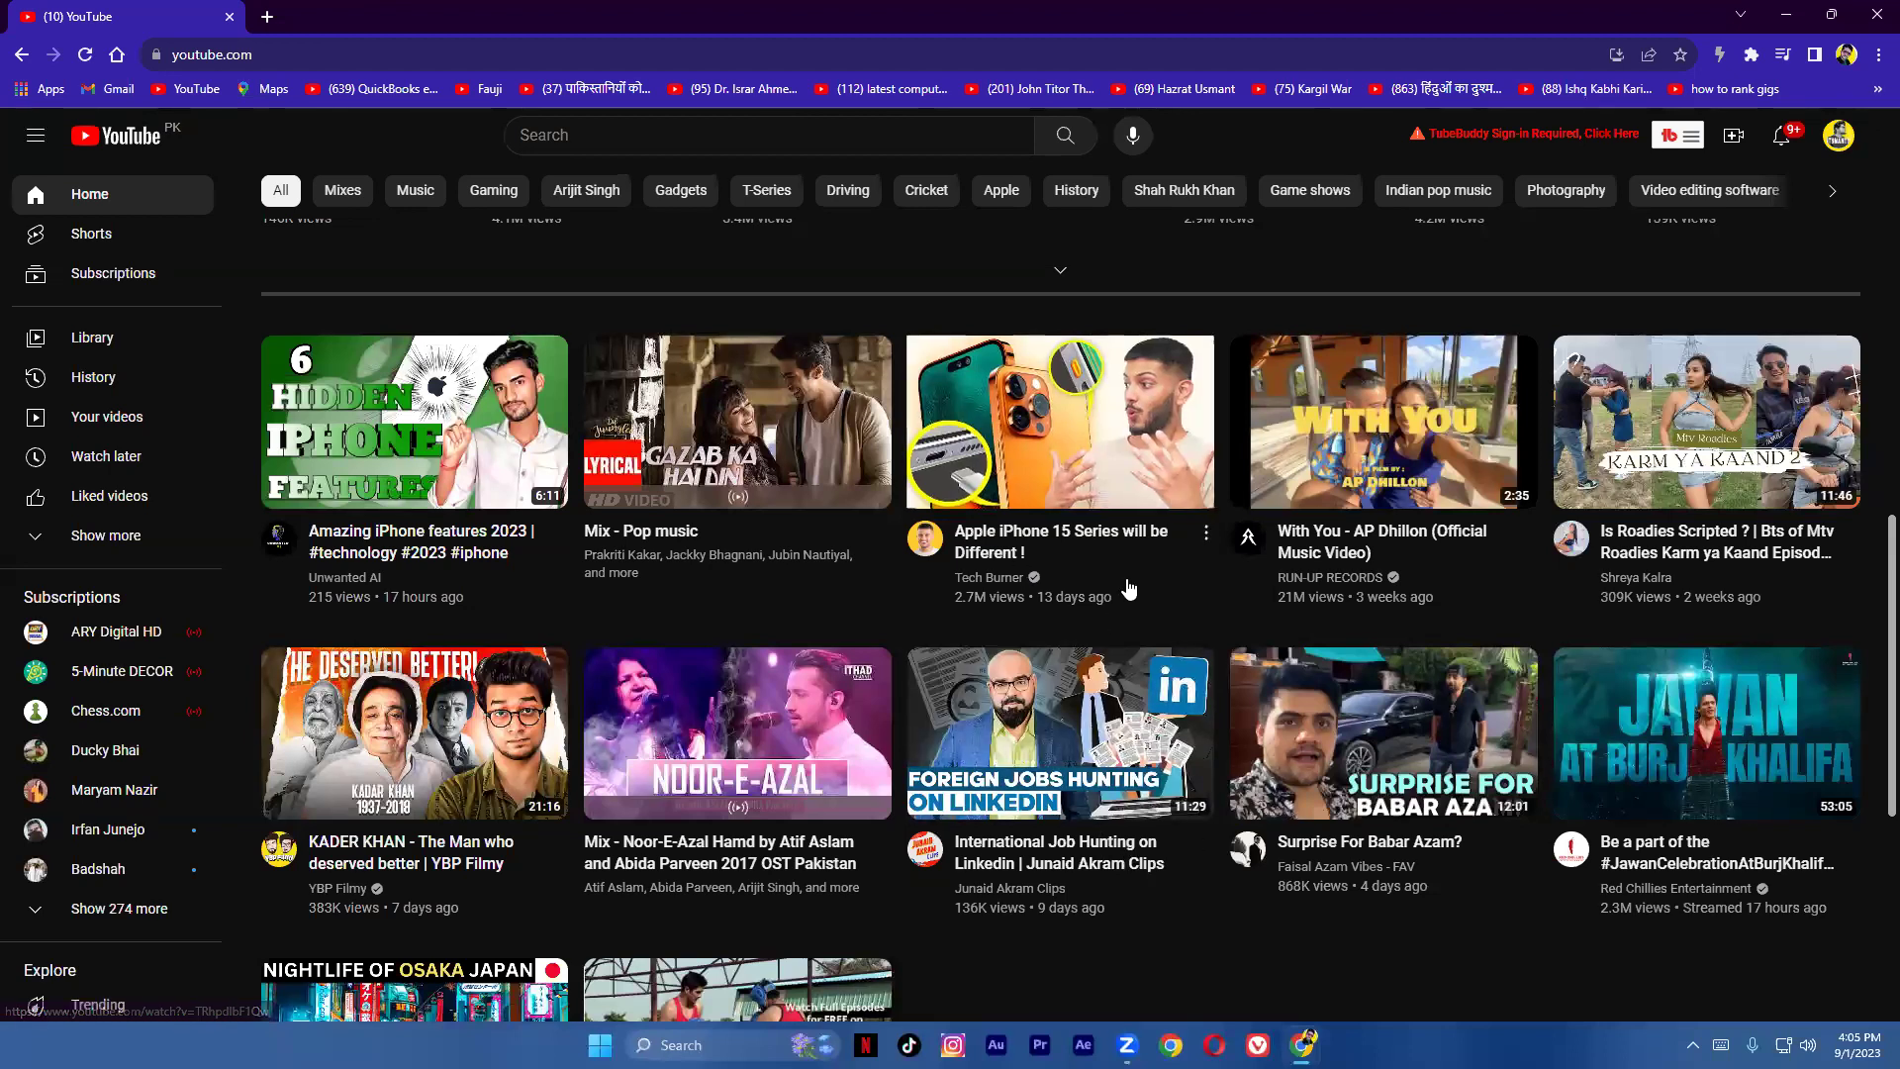
mouse_move(1254, 740)
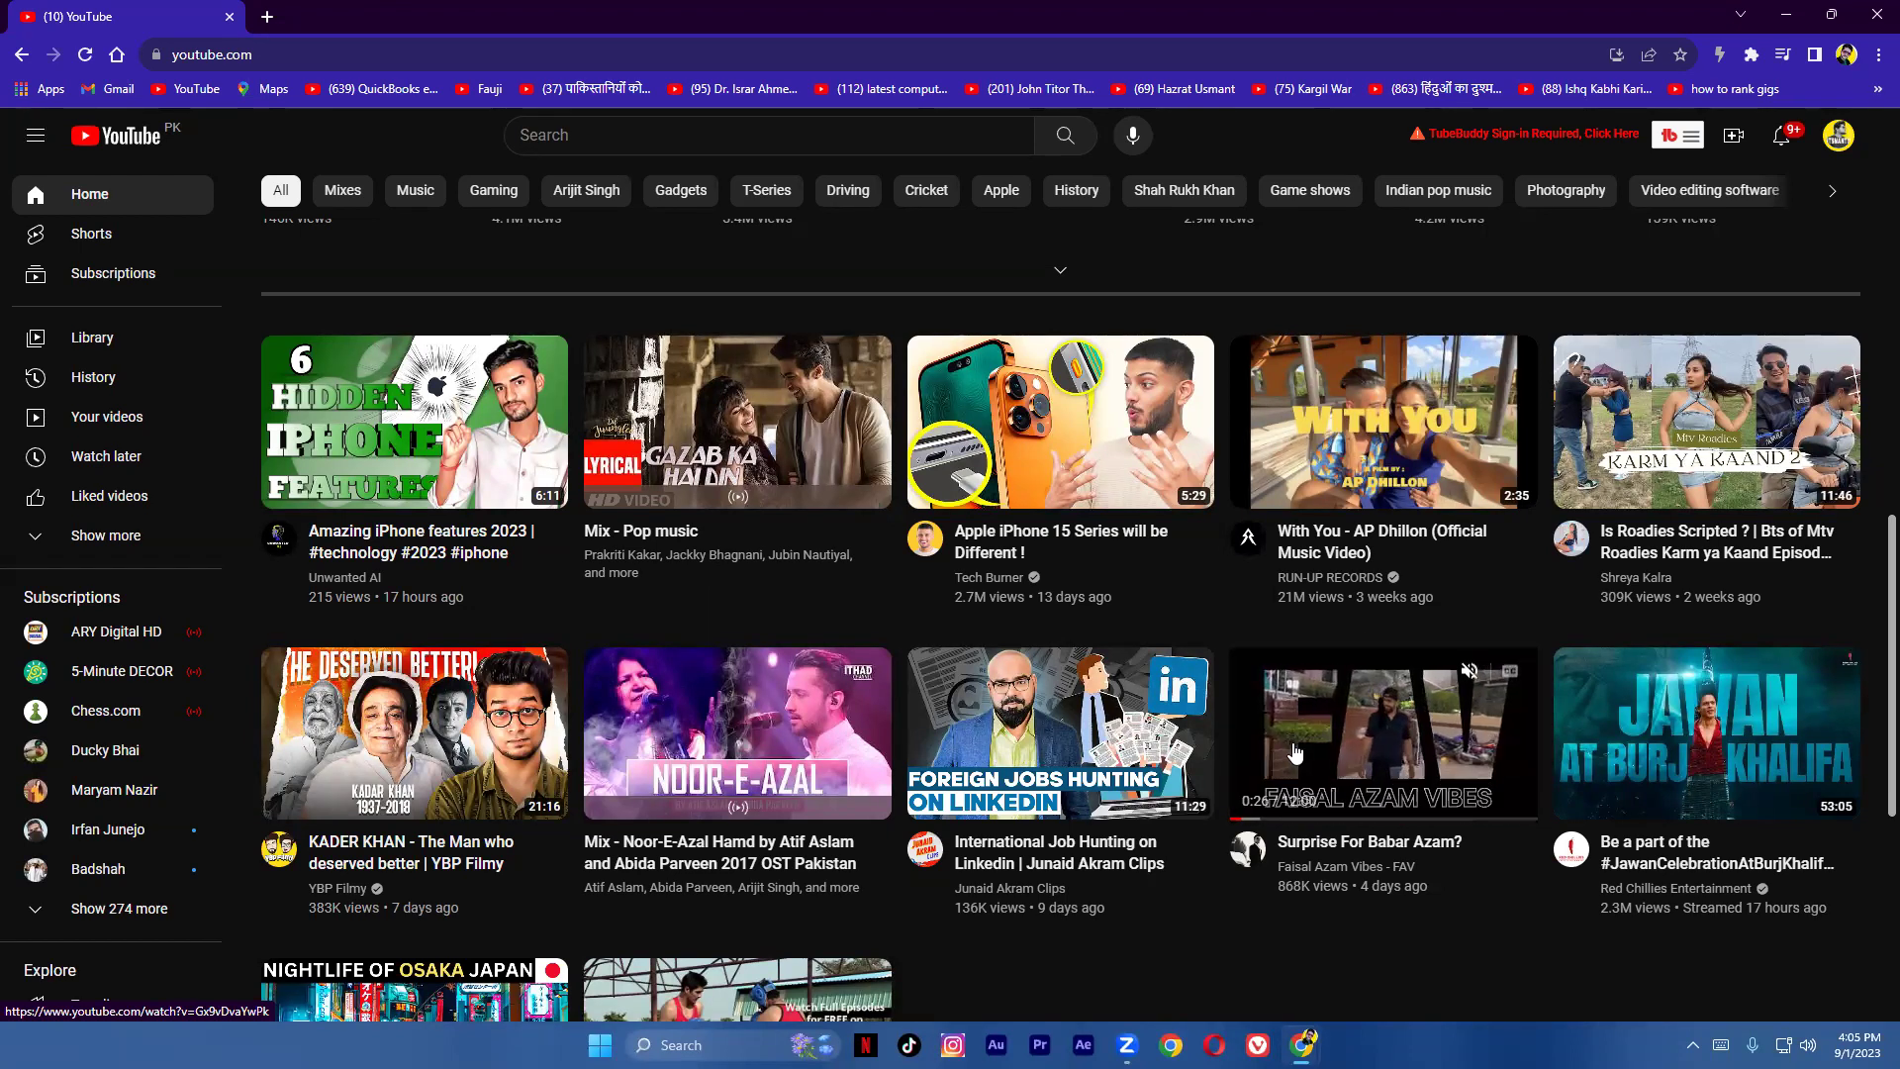
mouse_move(1072, 788)
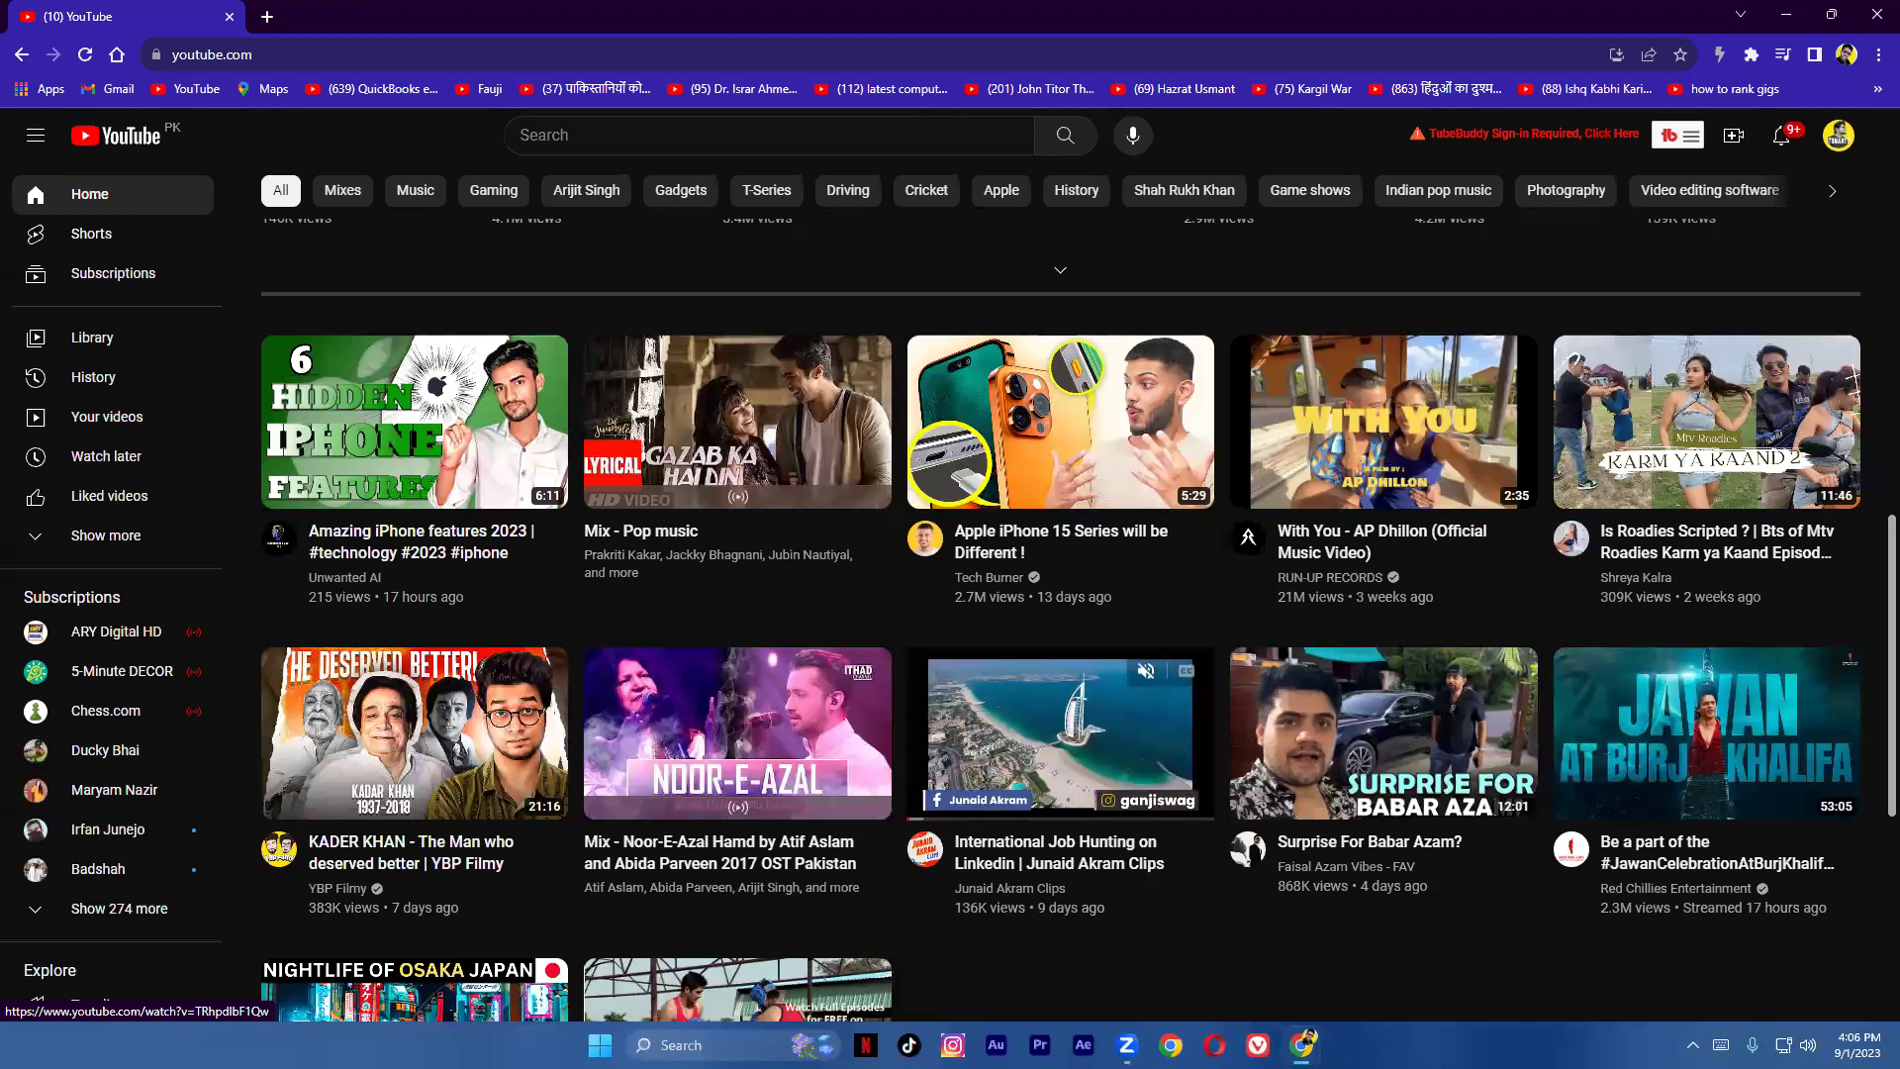
Step: Examine the variety of video topics recommended much further down the YouTube home feed
scroll(1051, 821, down, 10)
scroll(548, 818, up, 3)
scroll(548, 817, up, 1)
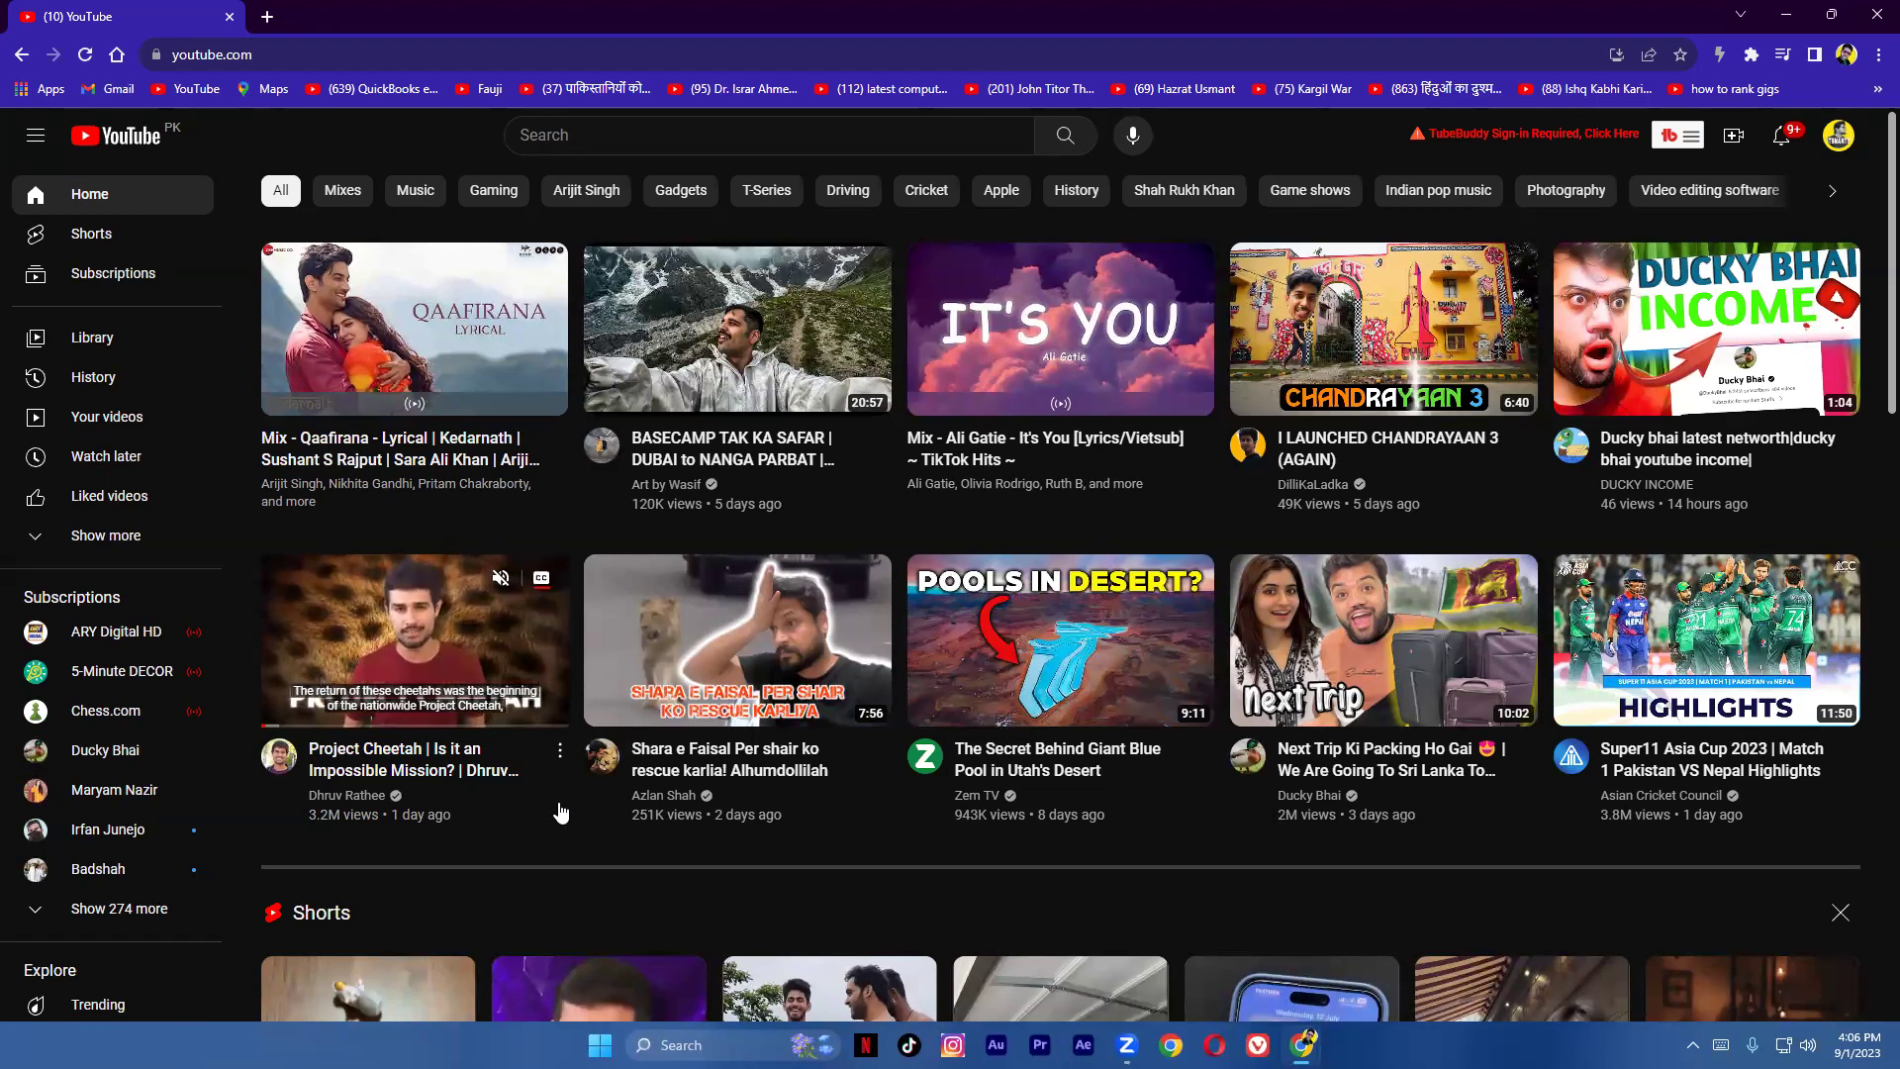
scroll(673, 819, down, 7)
scroll(679, 815, down, 10)
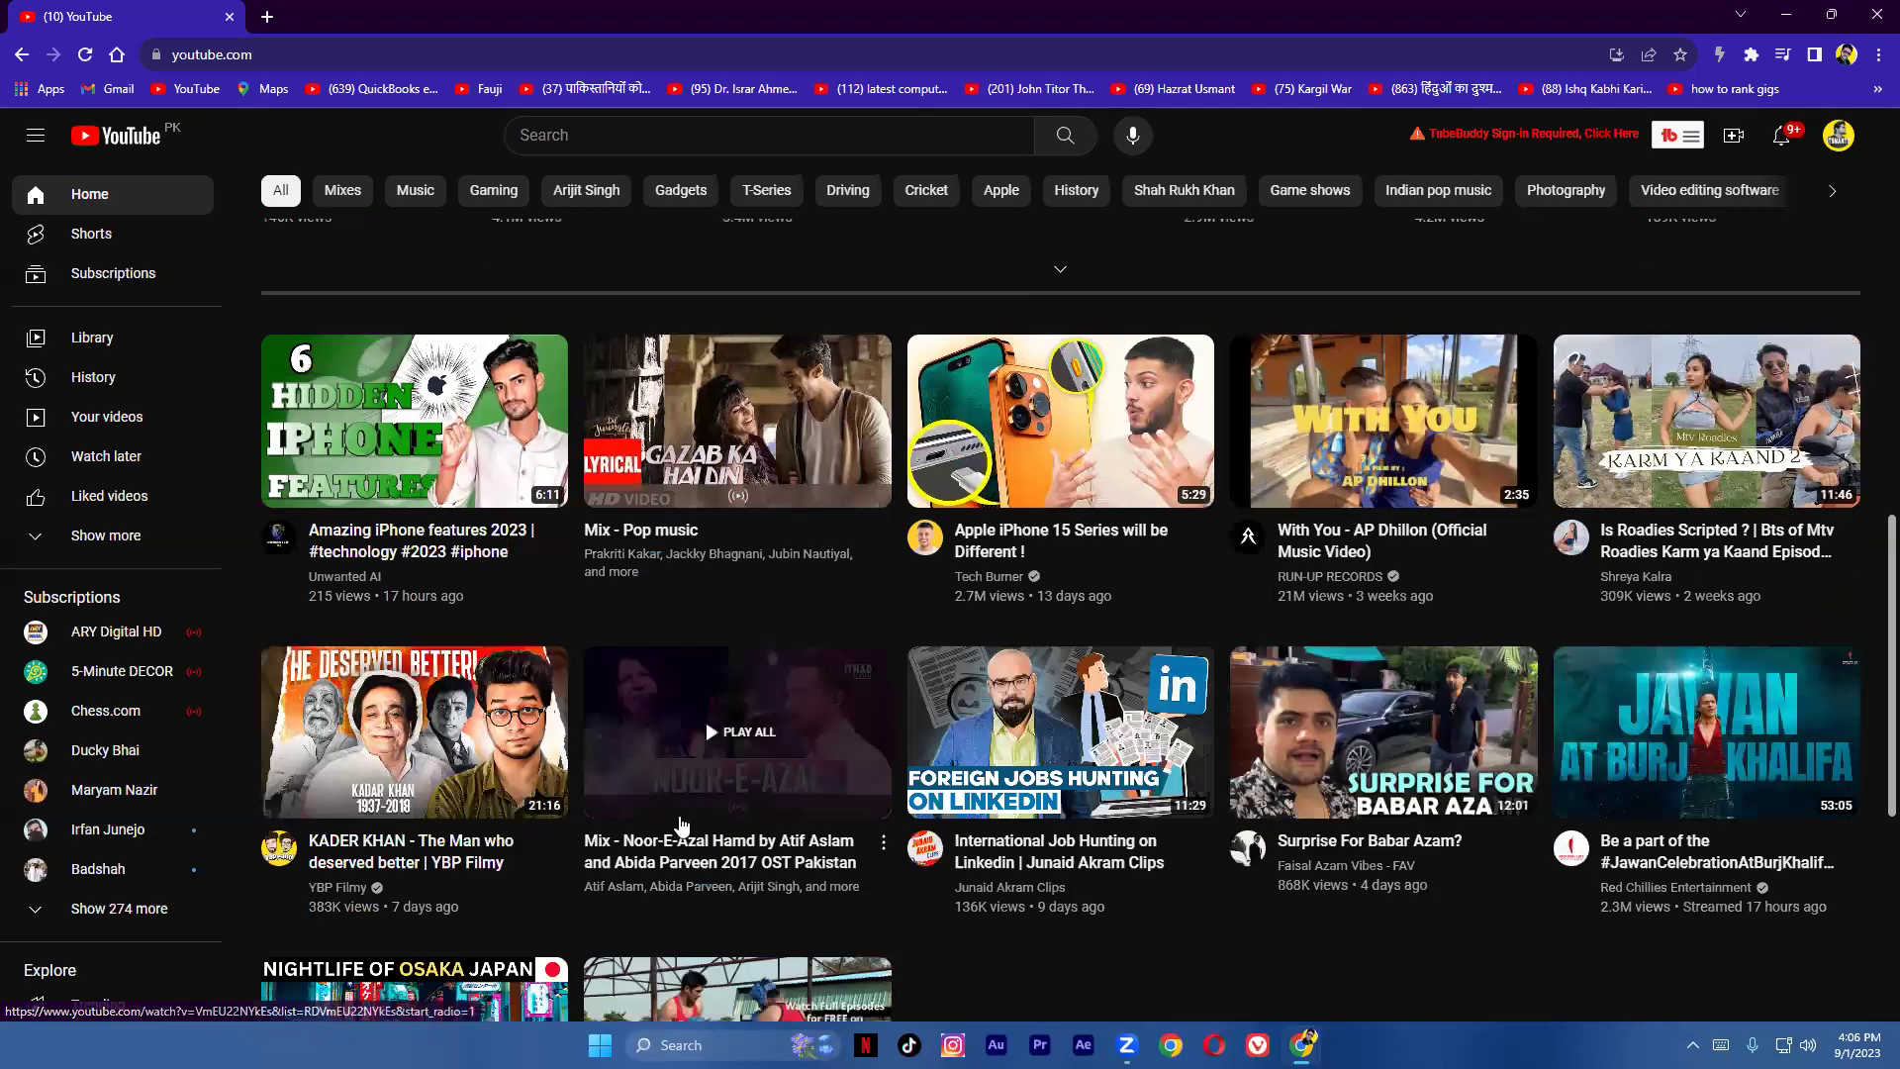
scroll(1057, 853, down, 7)
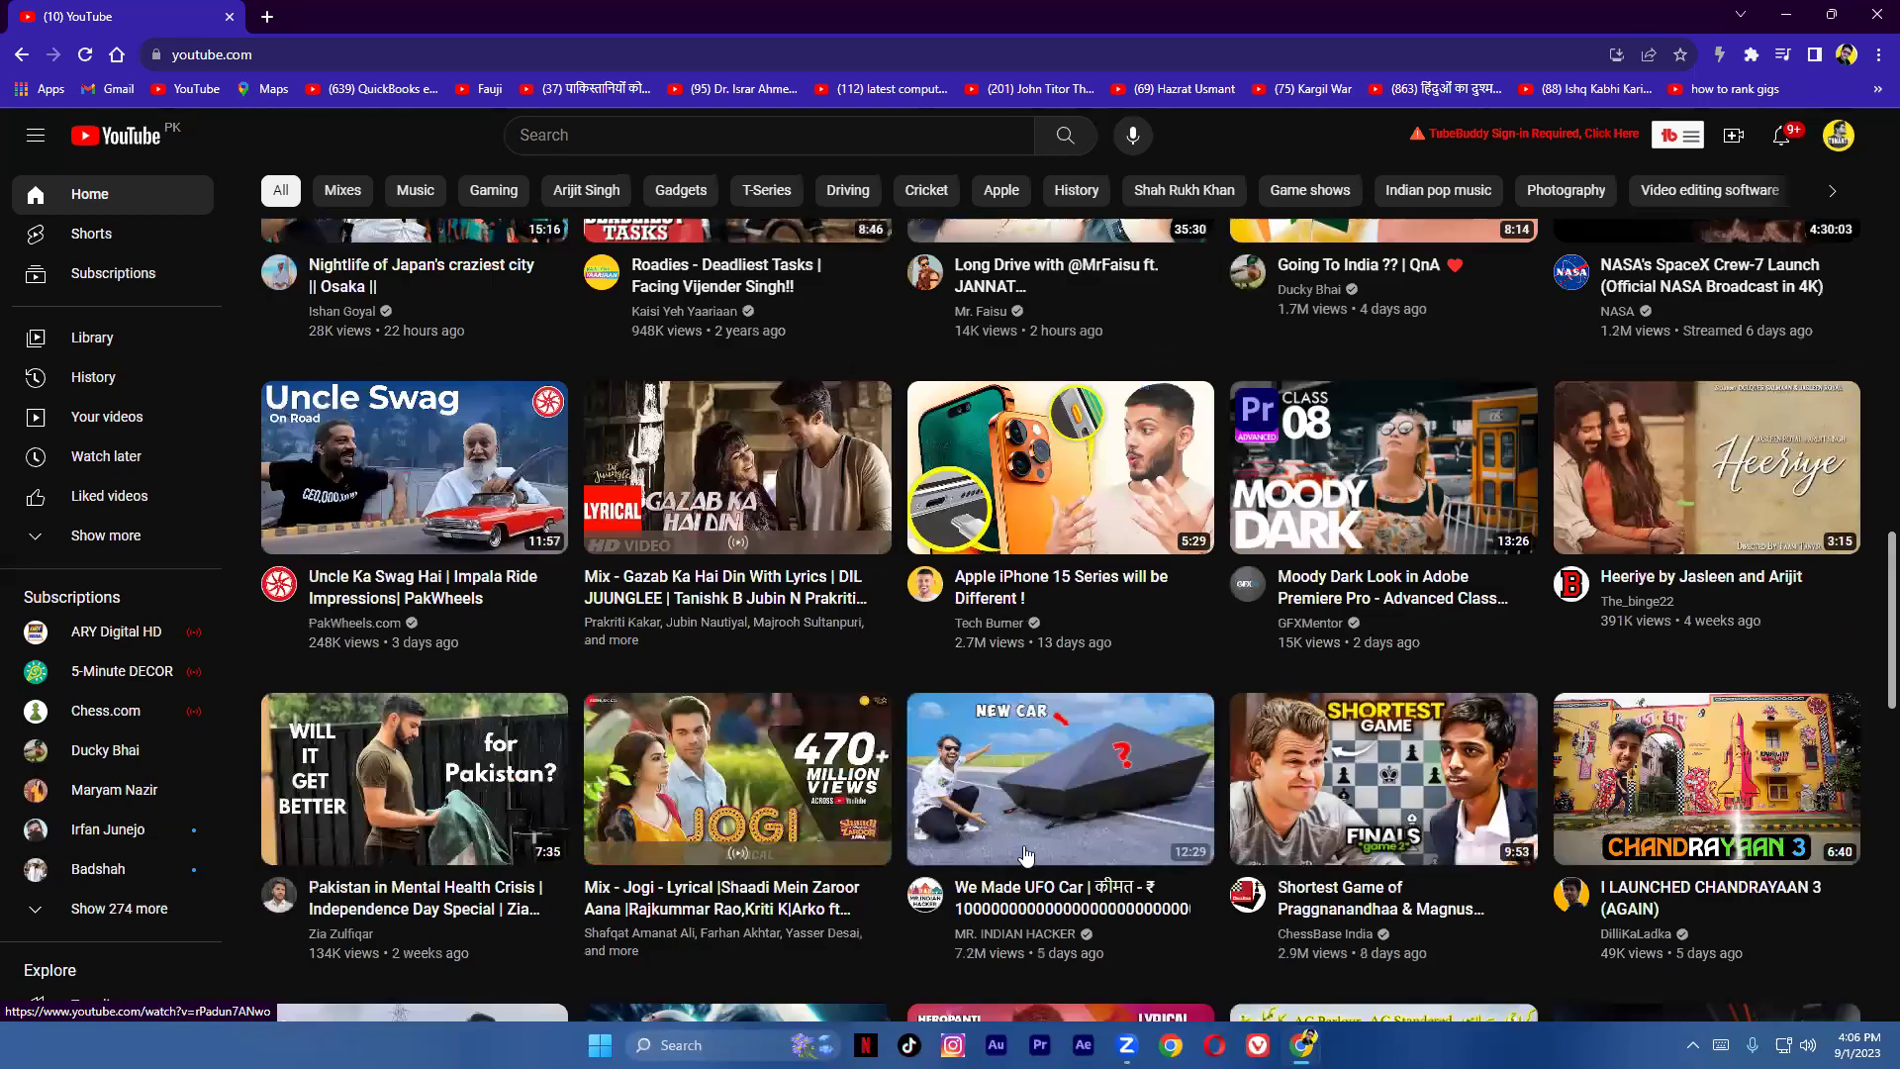
scroll(1020, 857, down, 6)
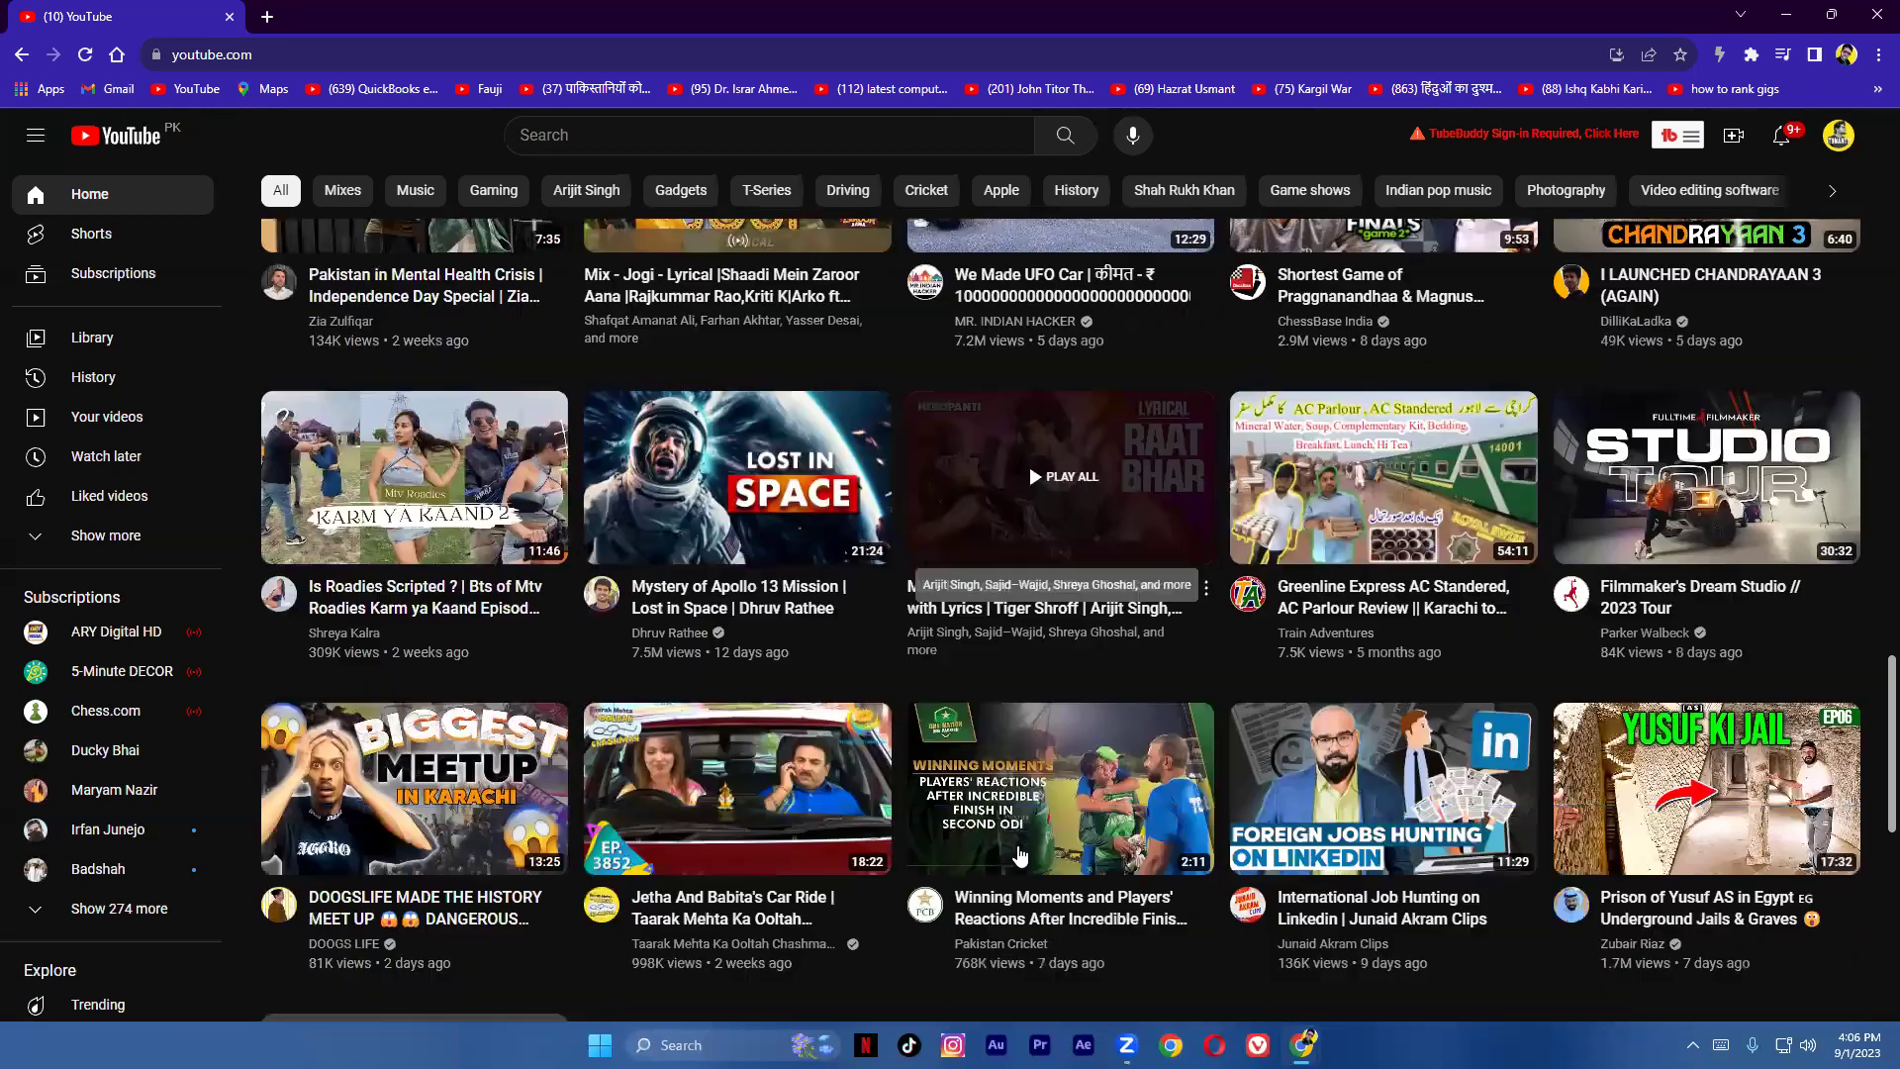
scroll(409, 789, down, 4)
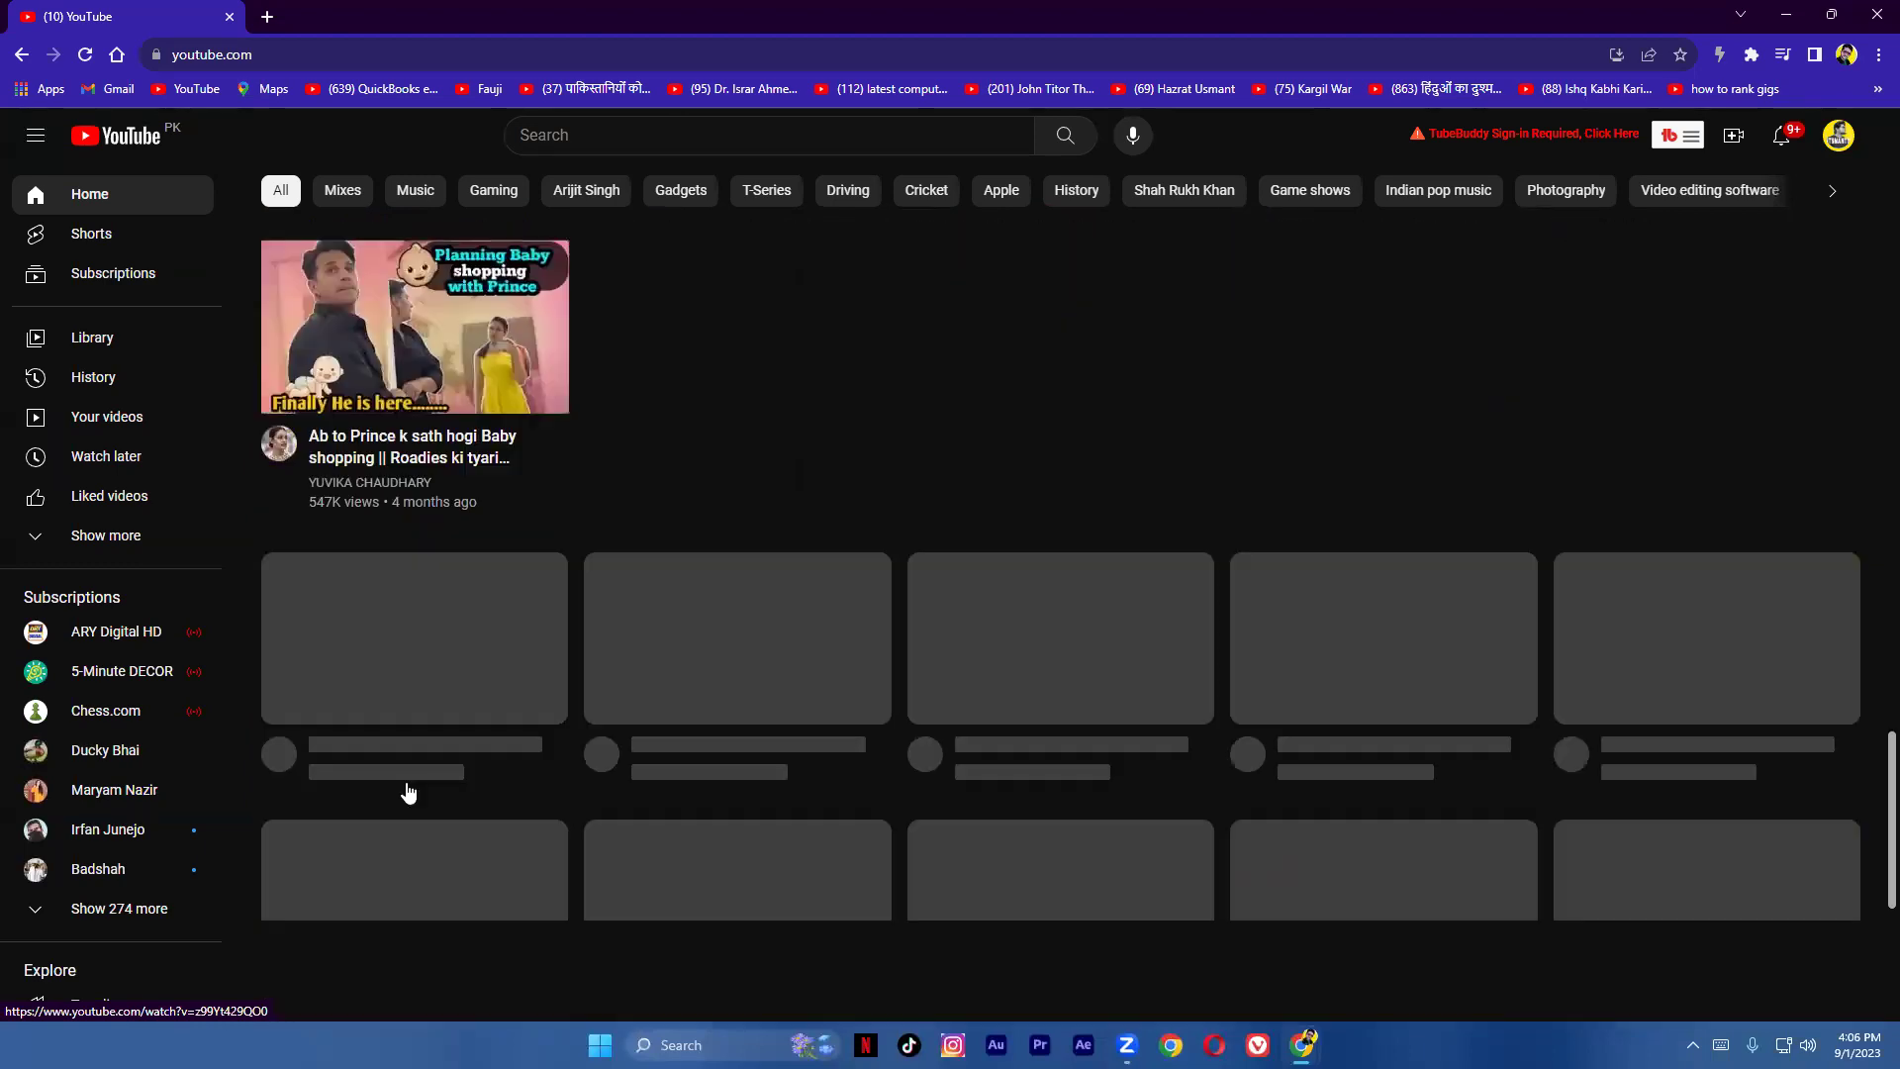
scroll(409, 790, down, 3)
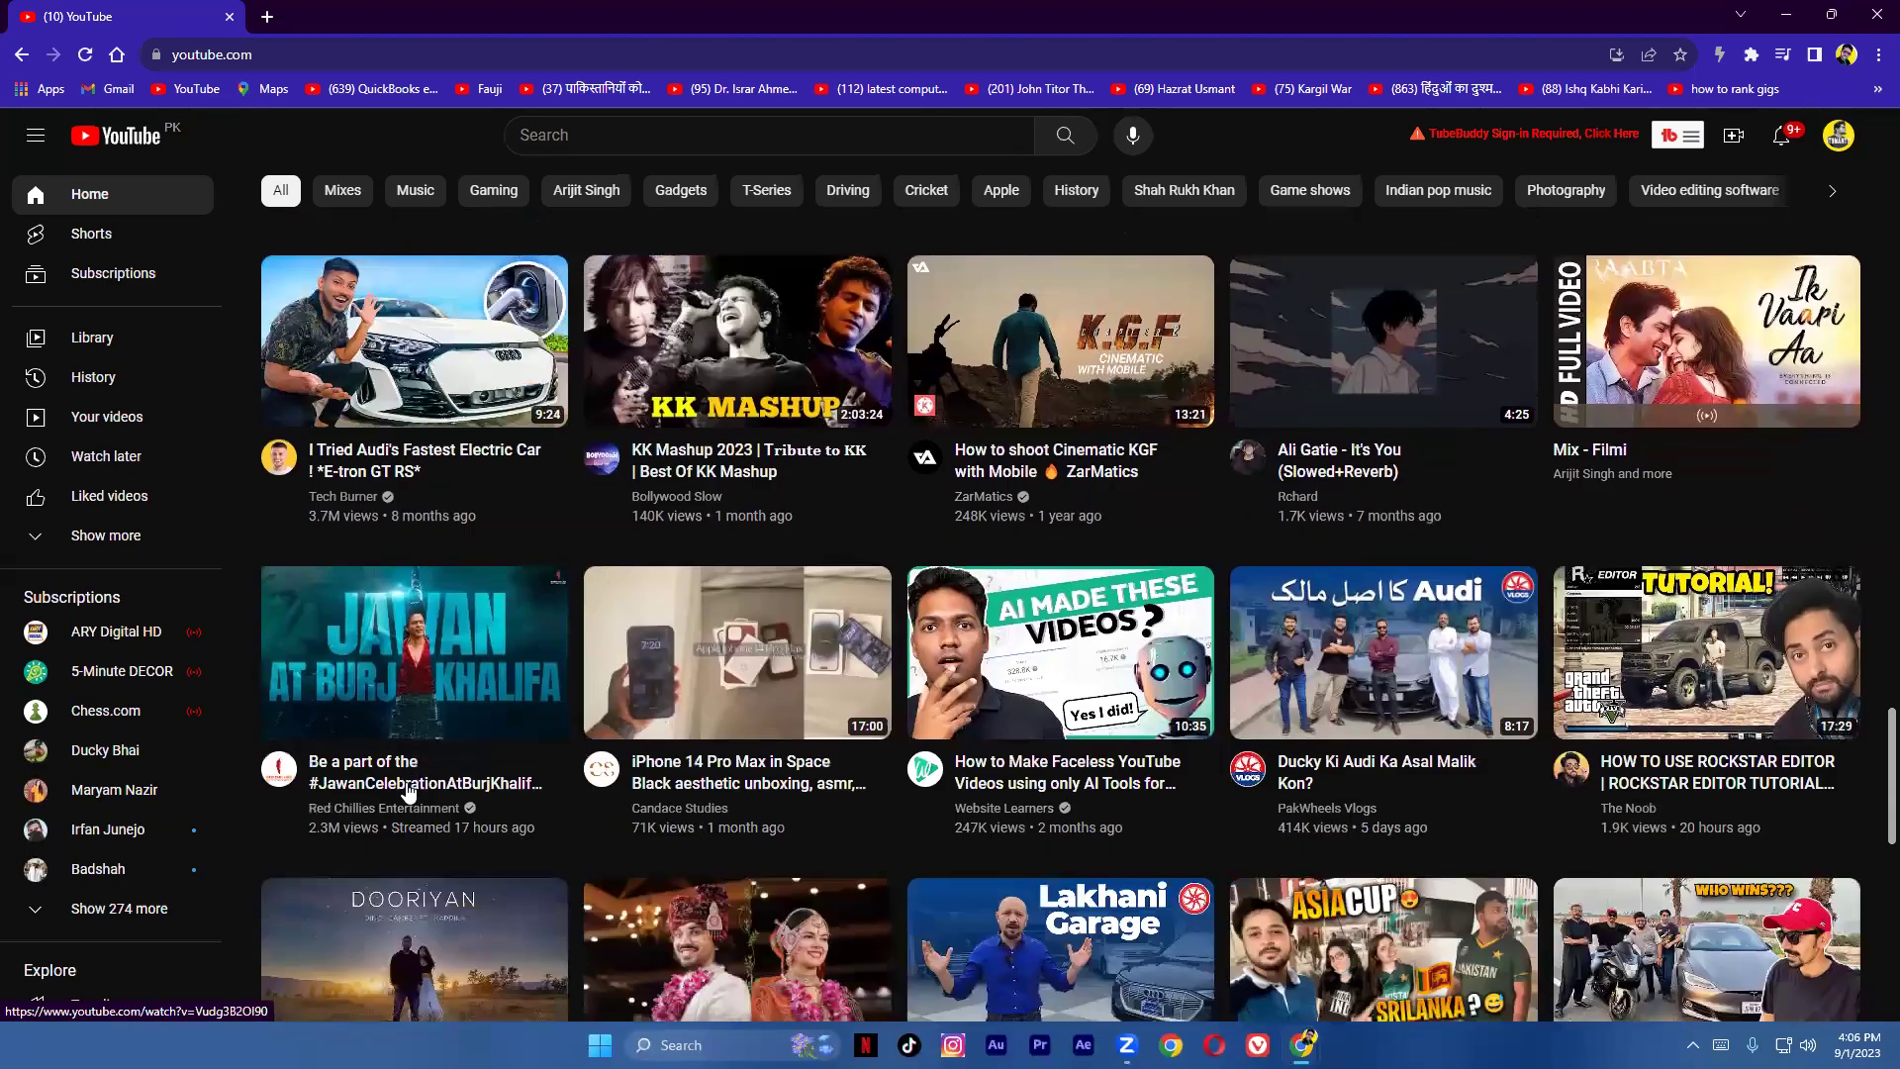
scroll(409, 790, down, 8)
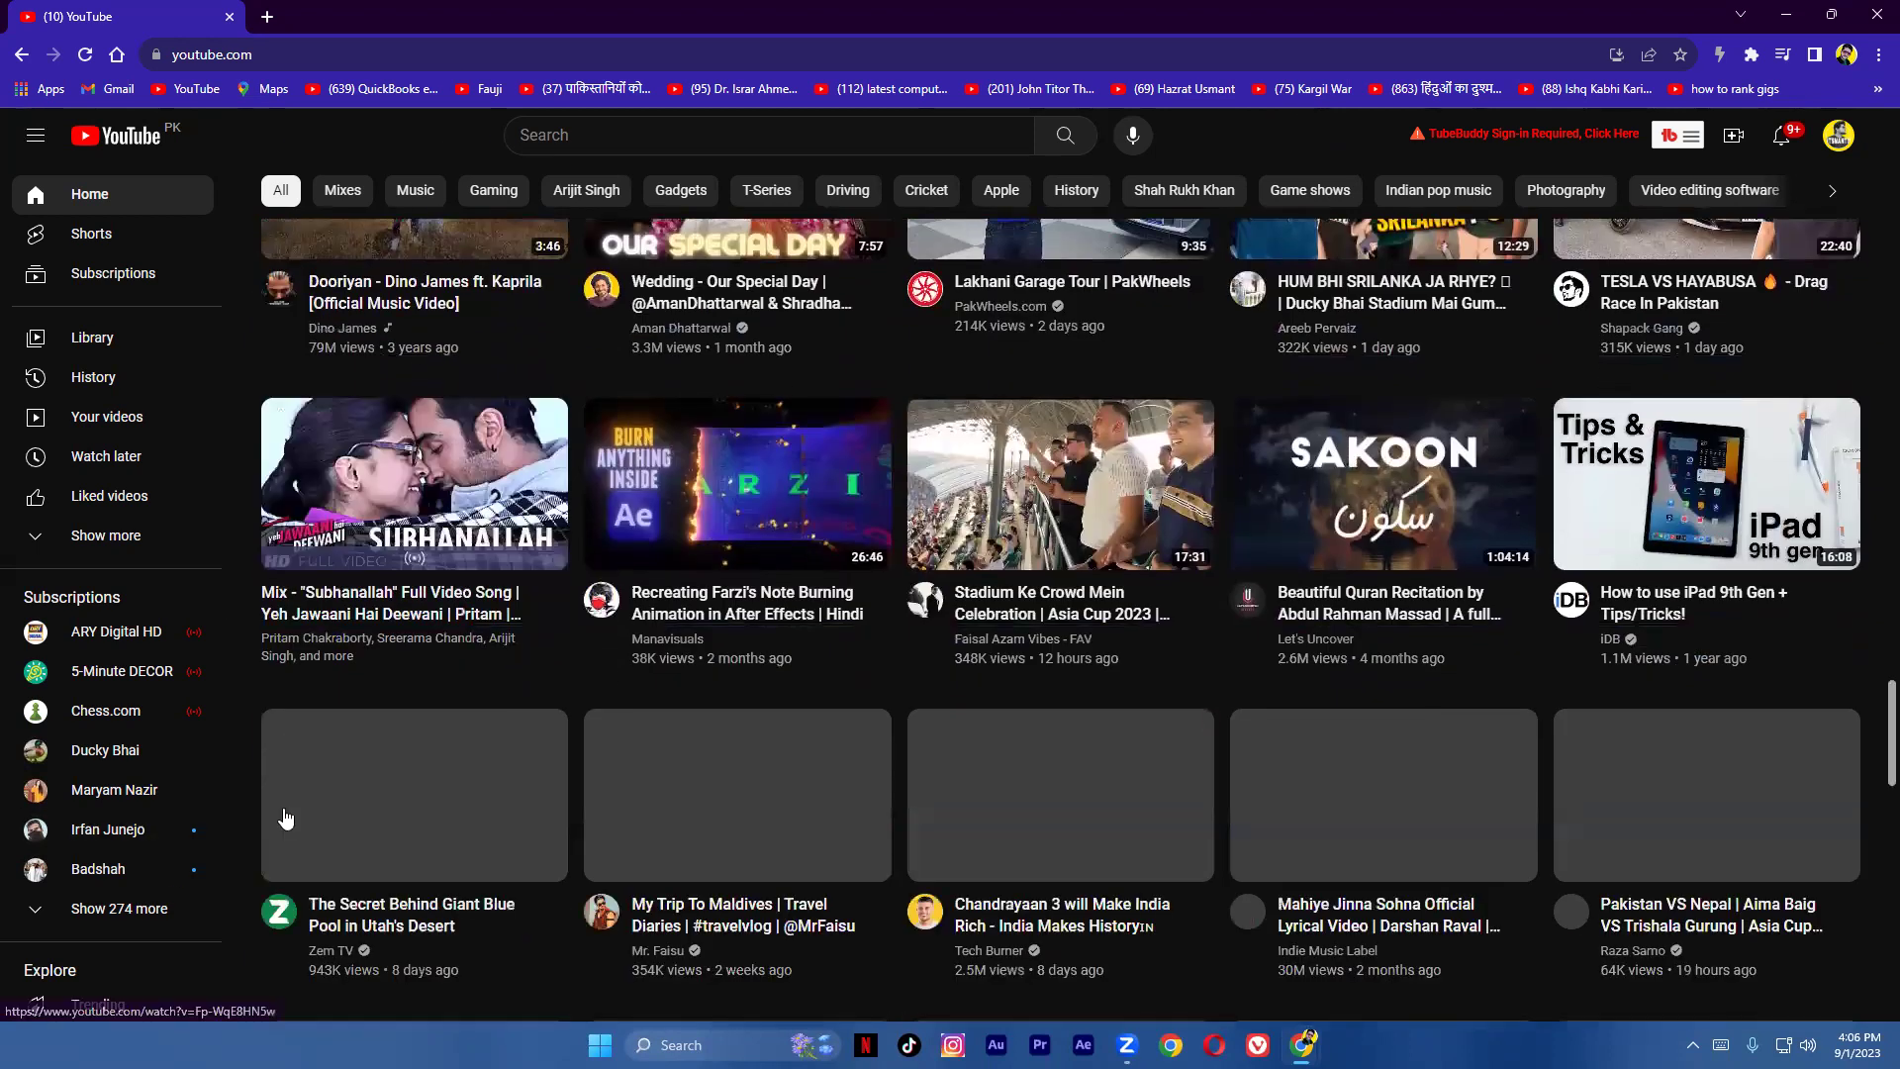
scroll(286, 817, down, 7)
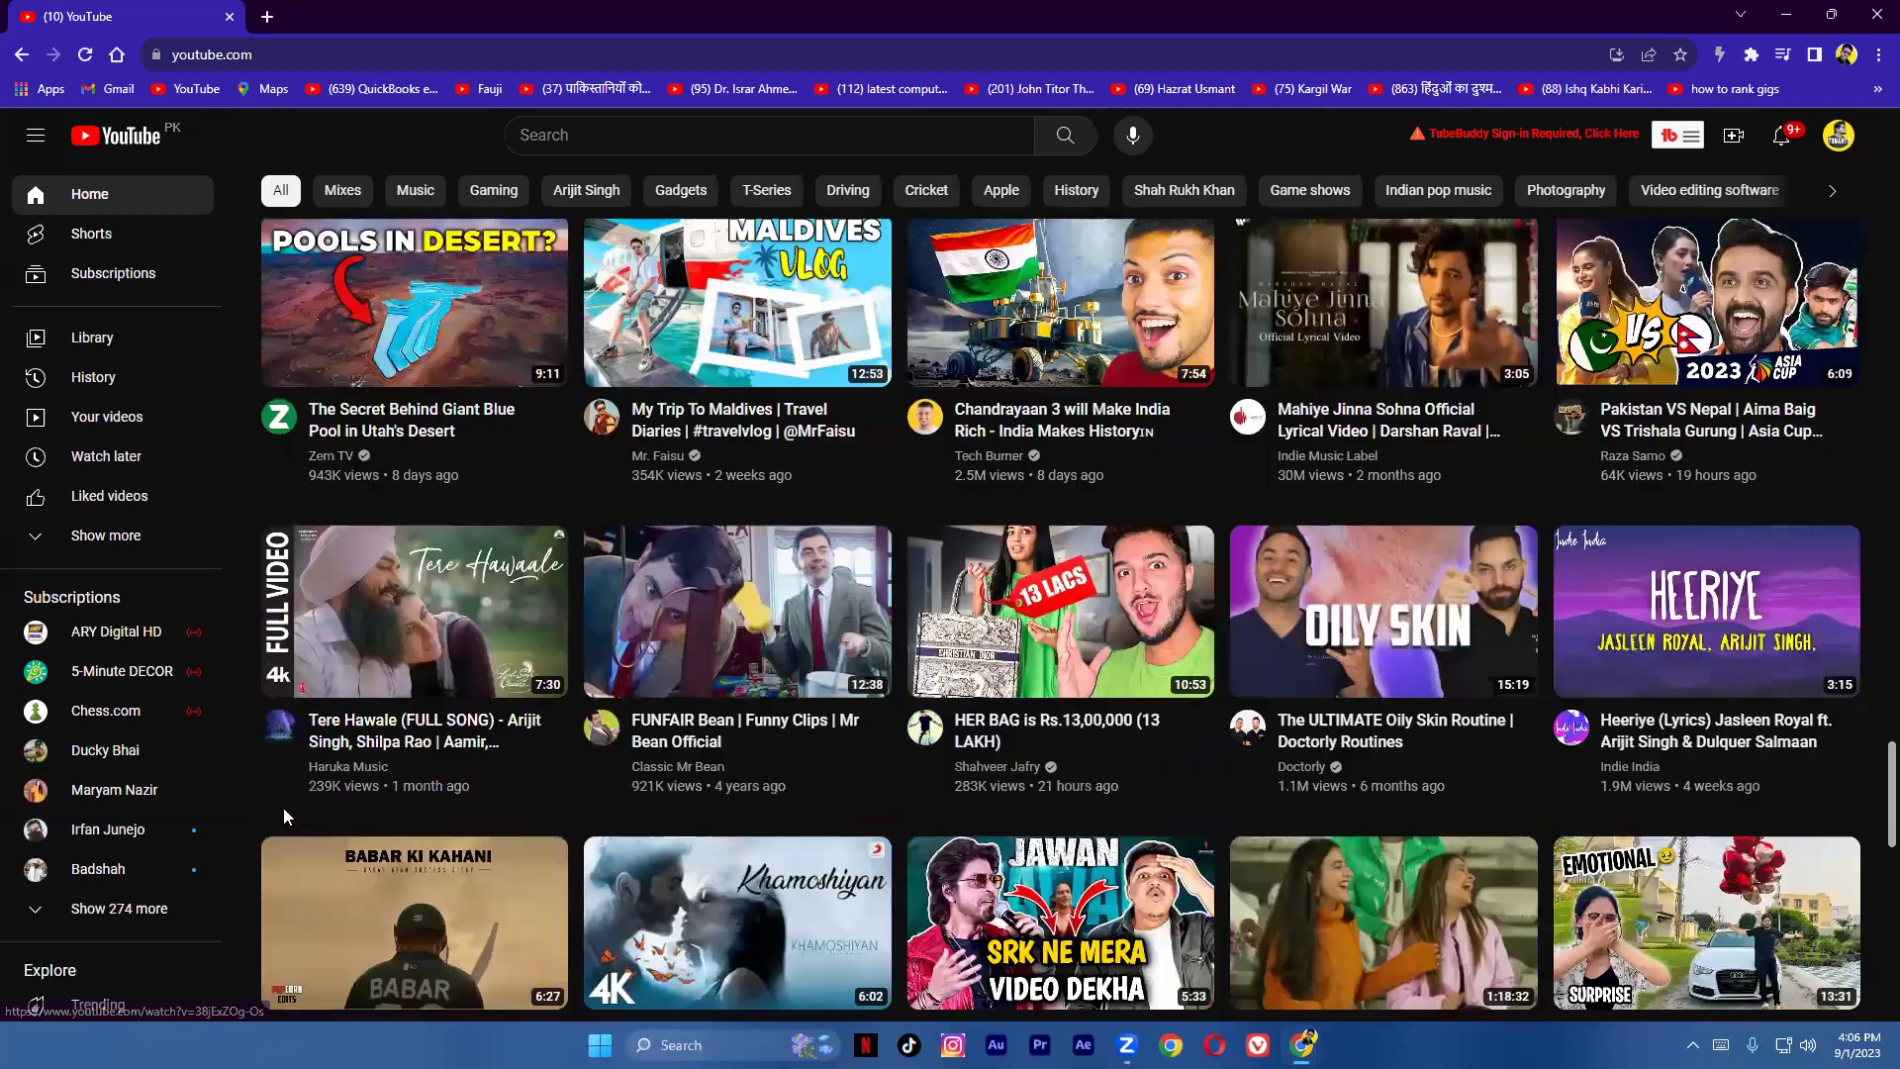
scroll(286, 817, down, 1)
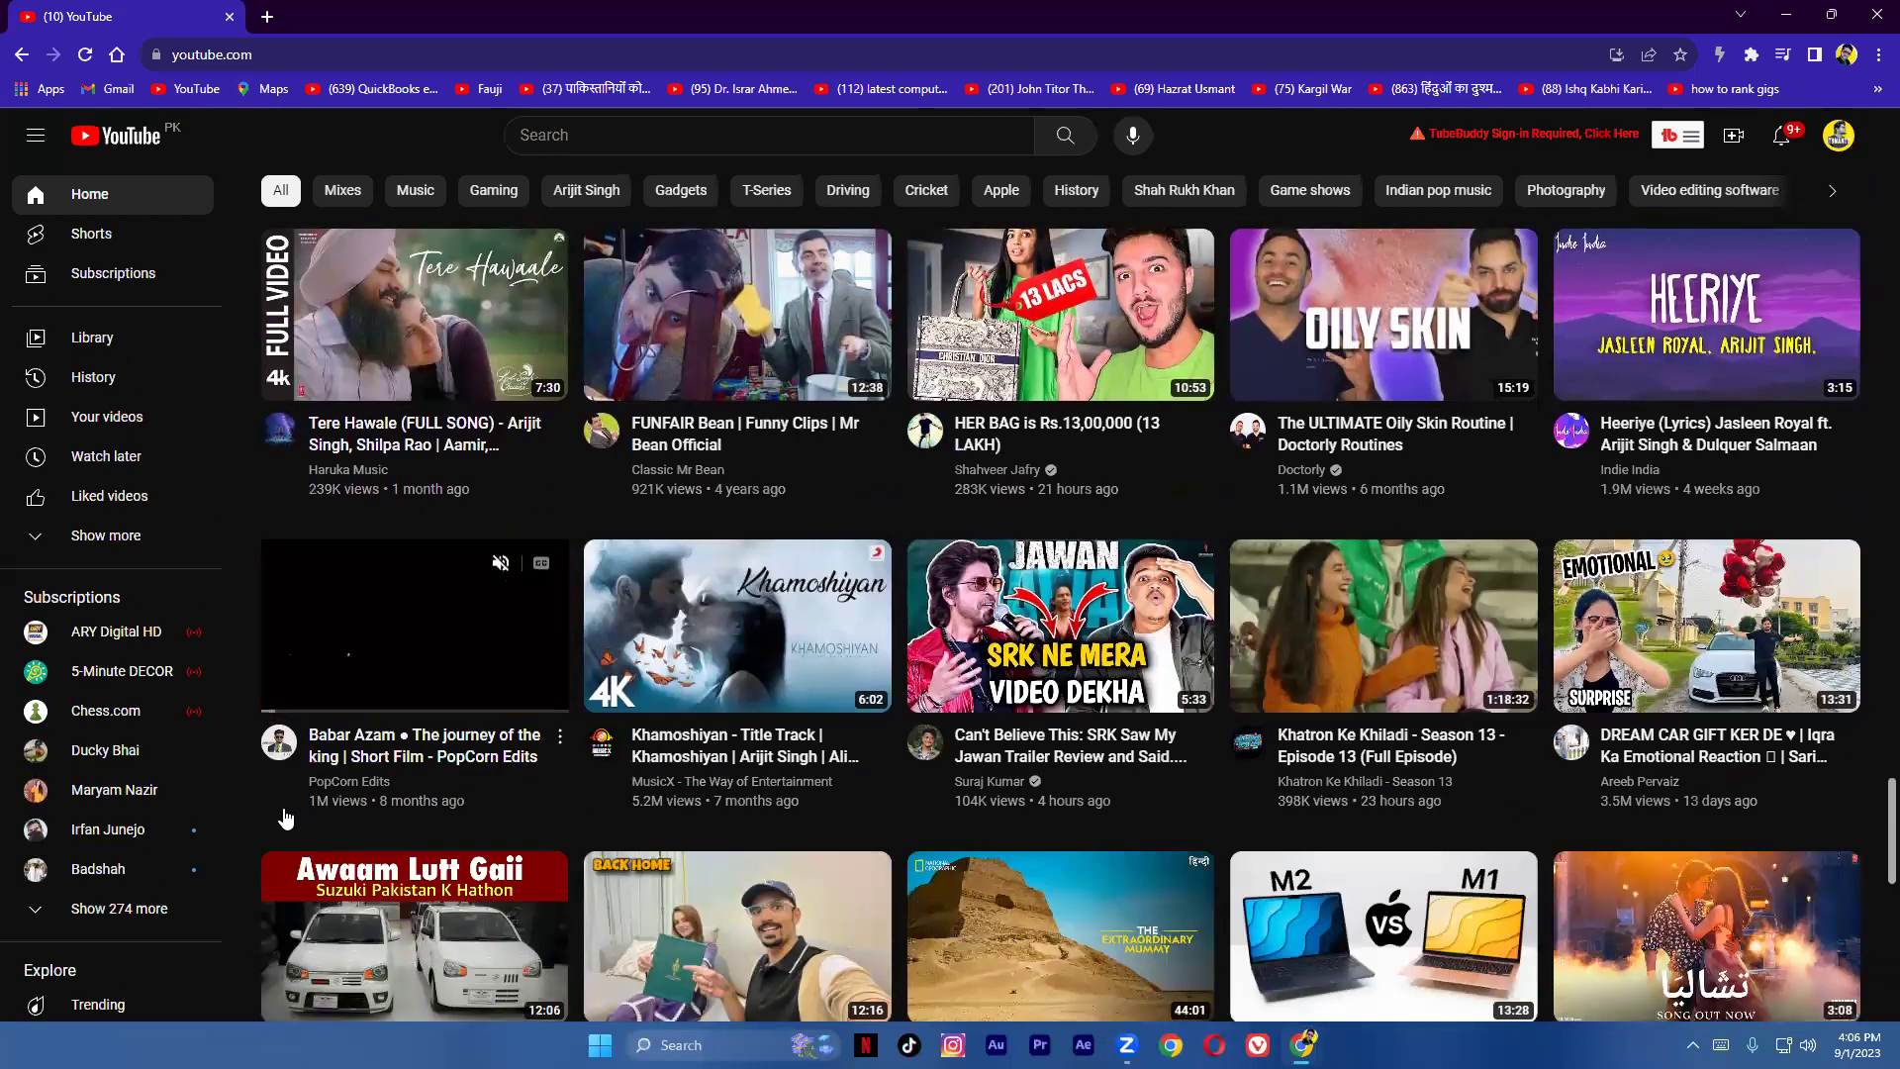
scroll(286, 817, down, 1)
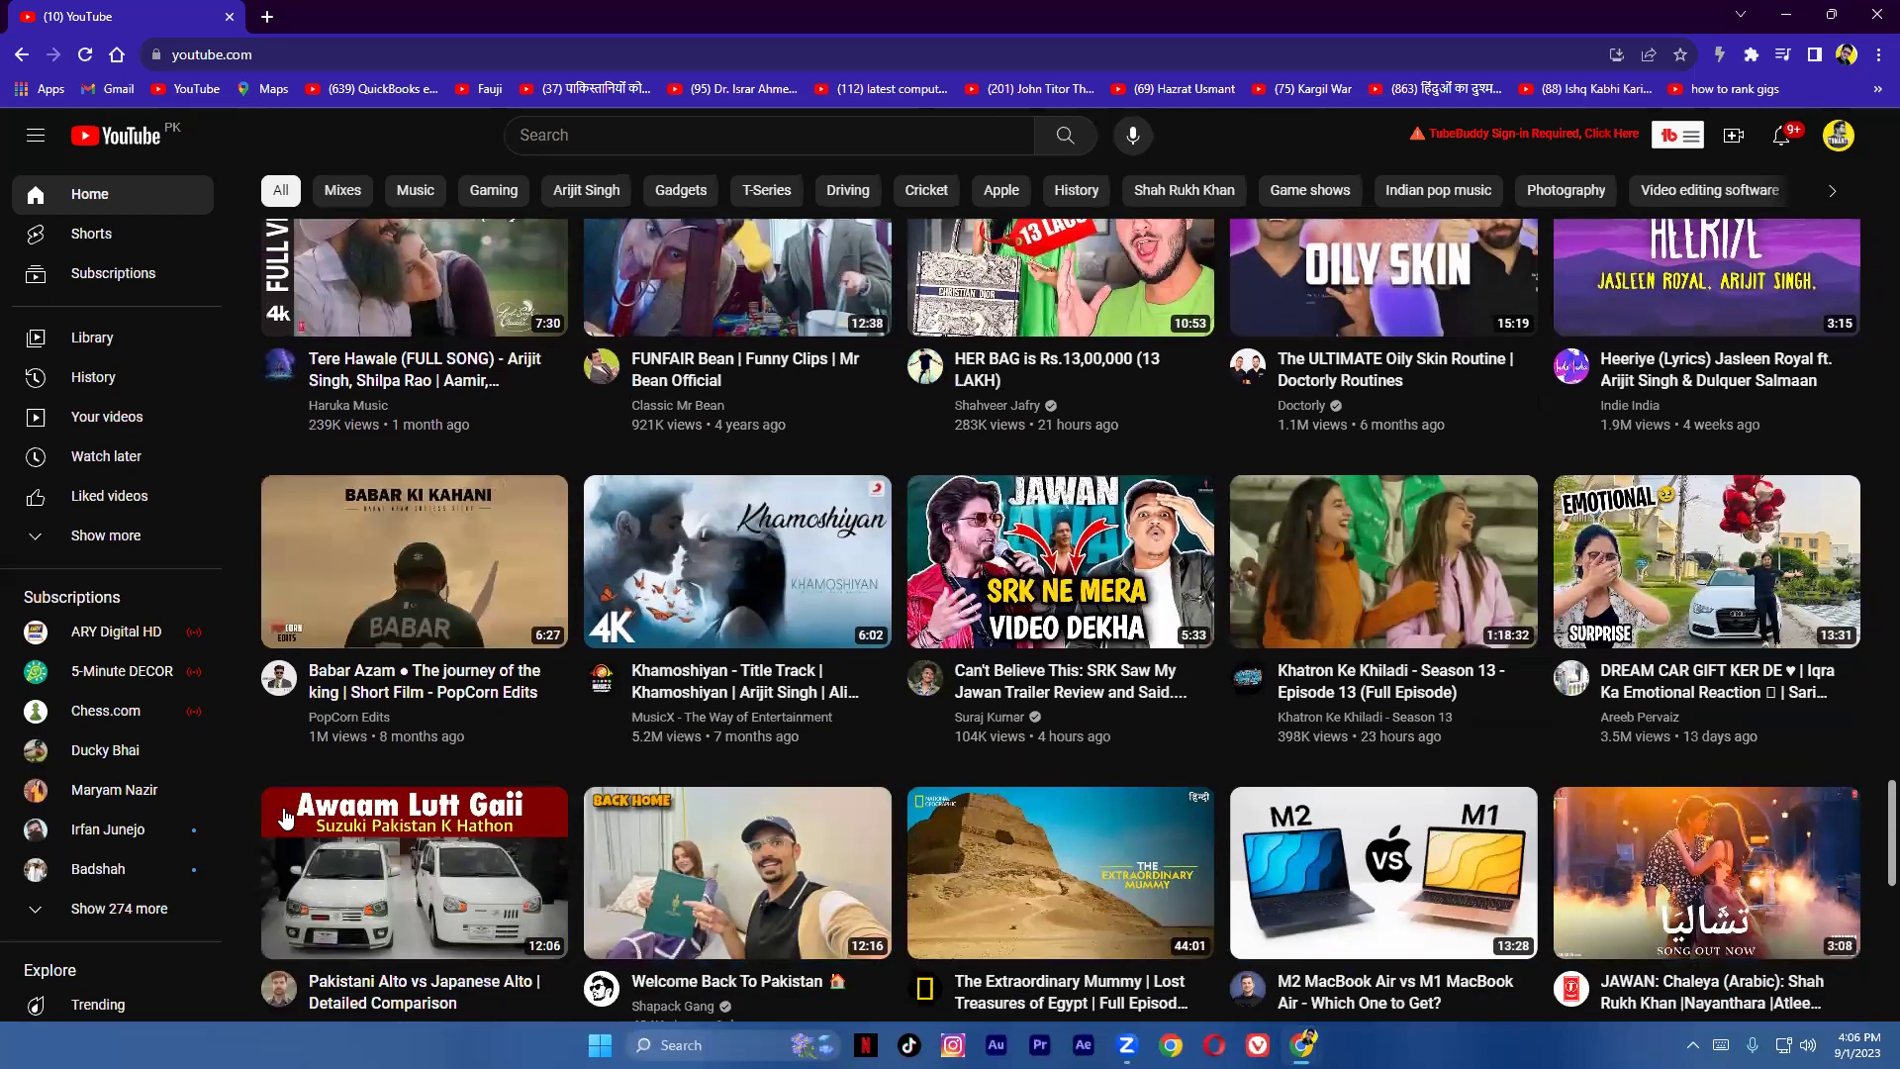
scroll(286, 817, down, 2)
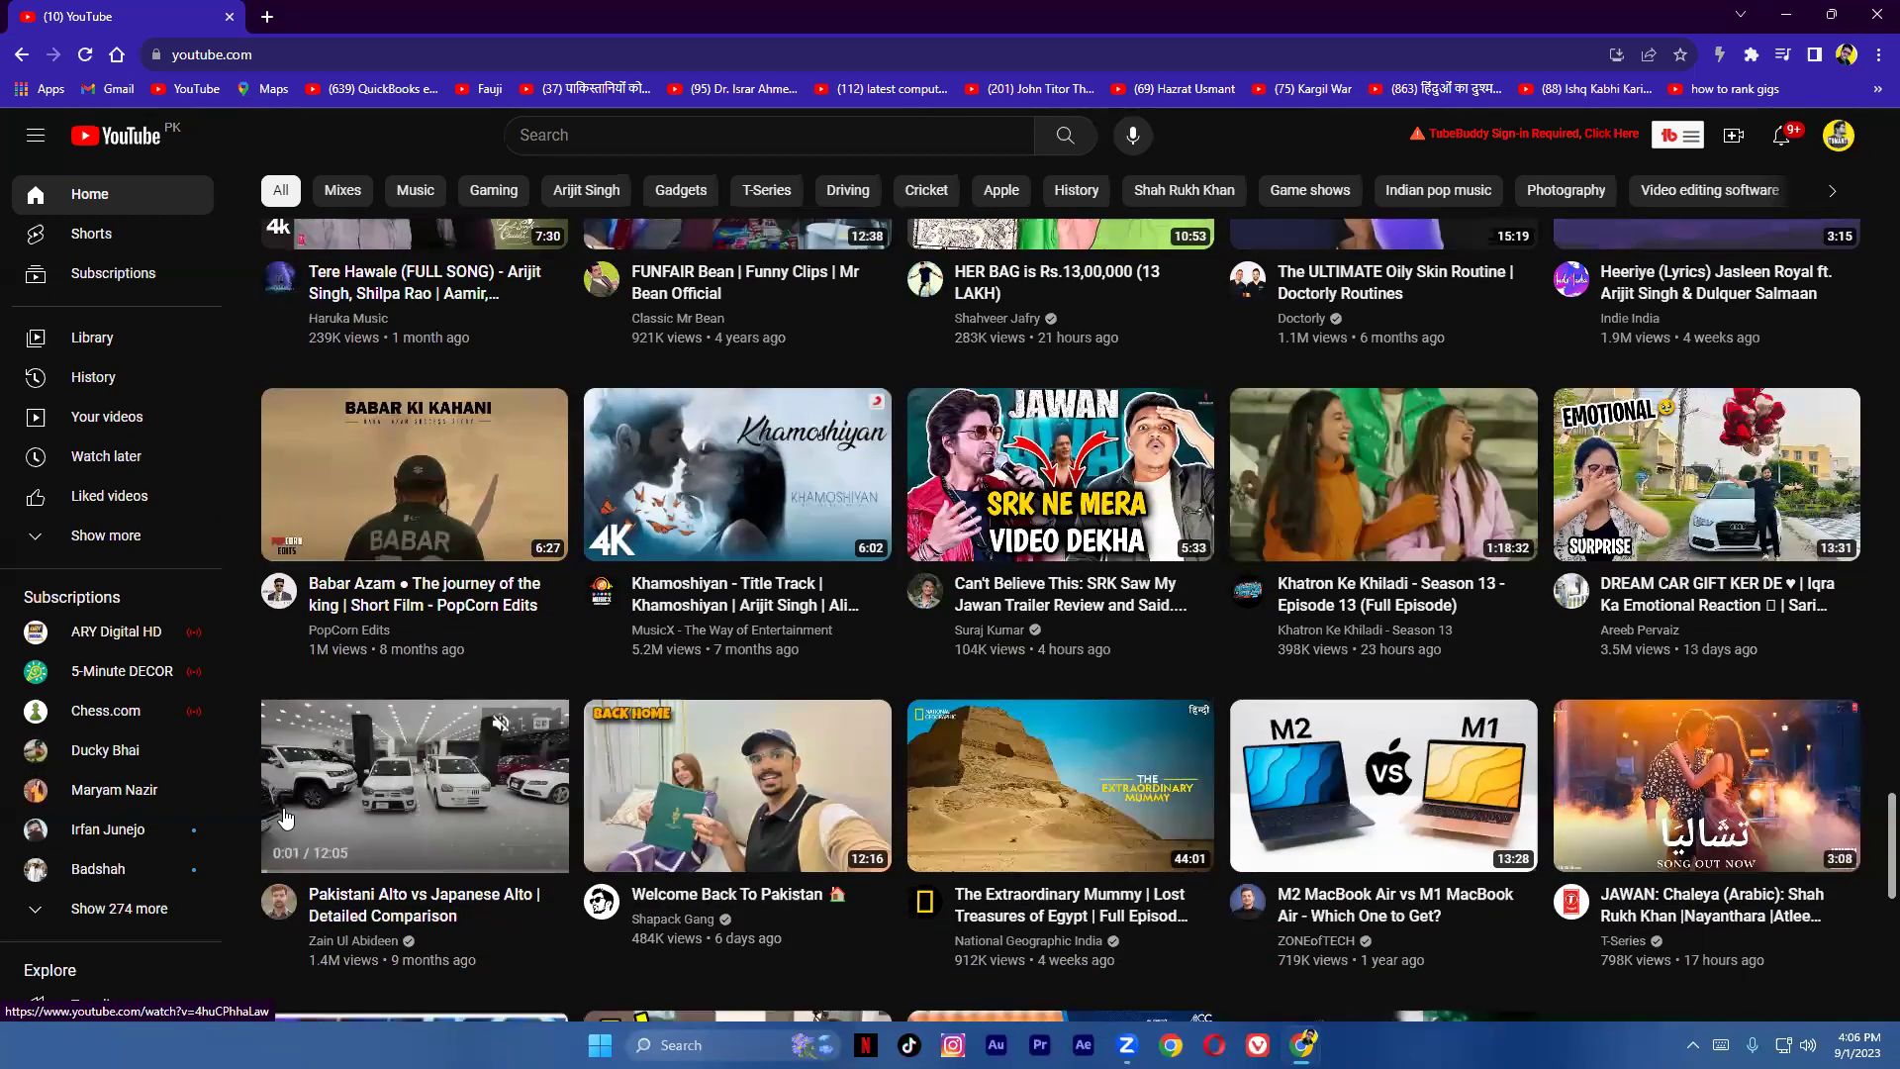
scroll(286, 818, down, 1)
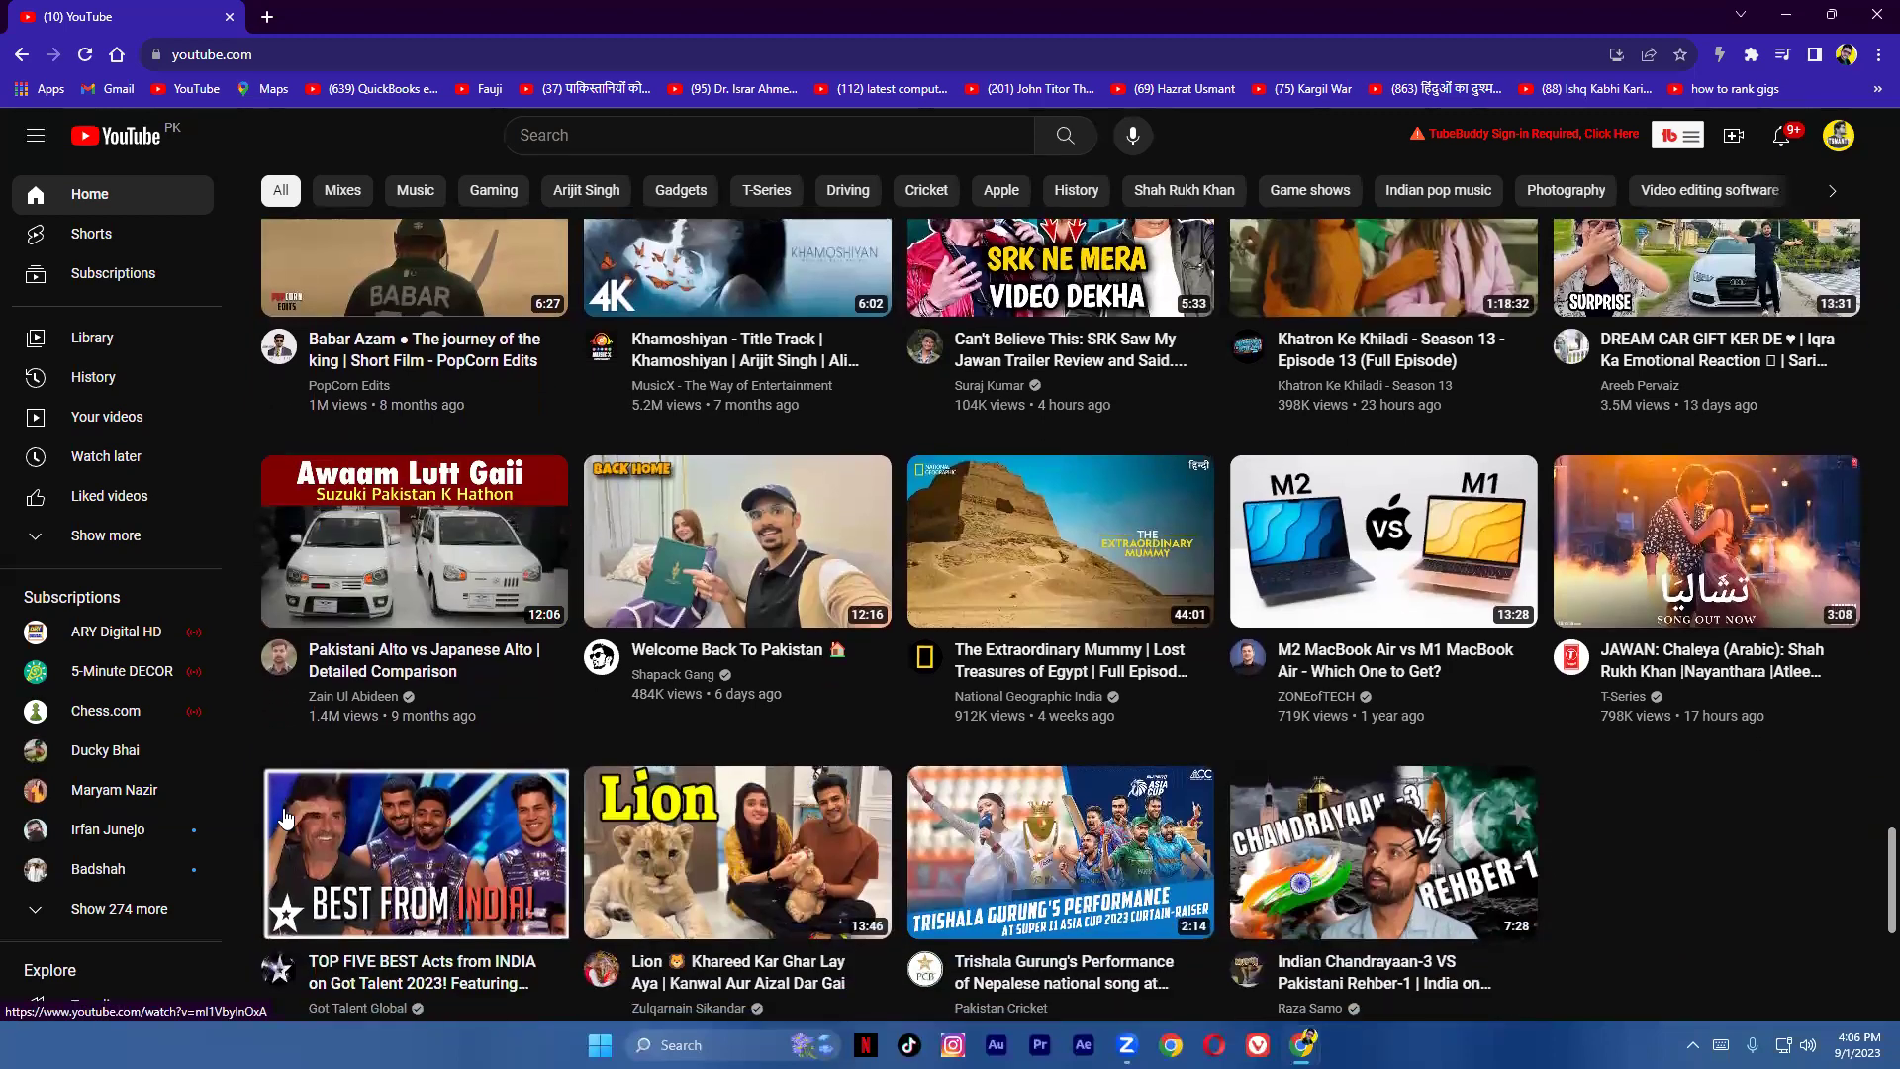
scroll(286, 817, up, 8)
scroll(284, 812, down, 15)
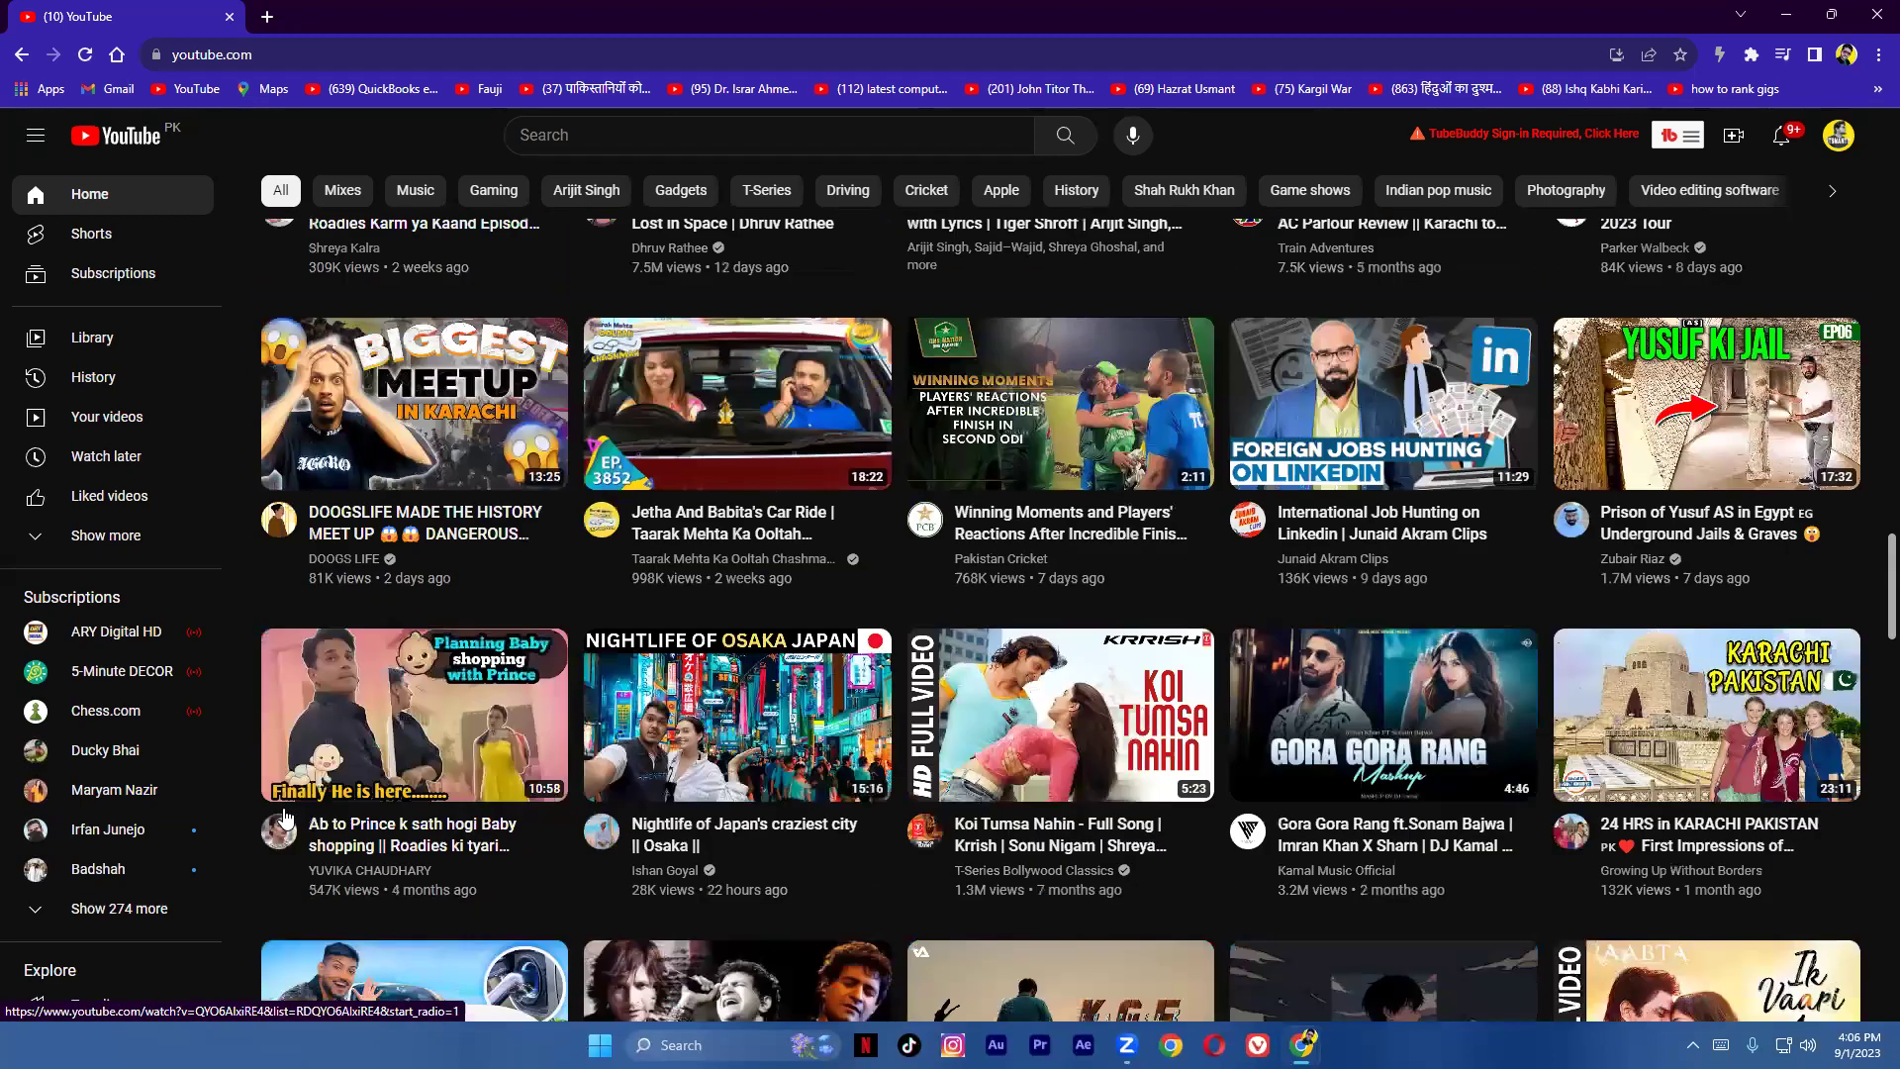
scroll(284, 818, up, 5)
scroll(284, 818, up, 12)
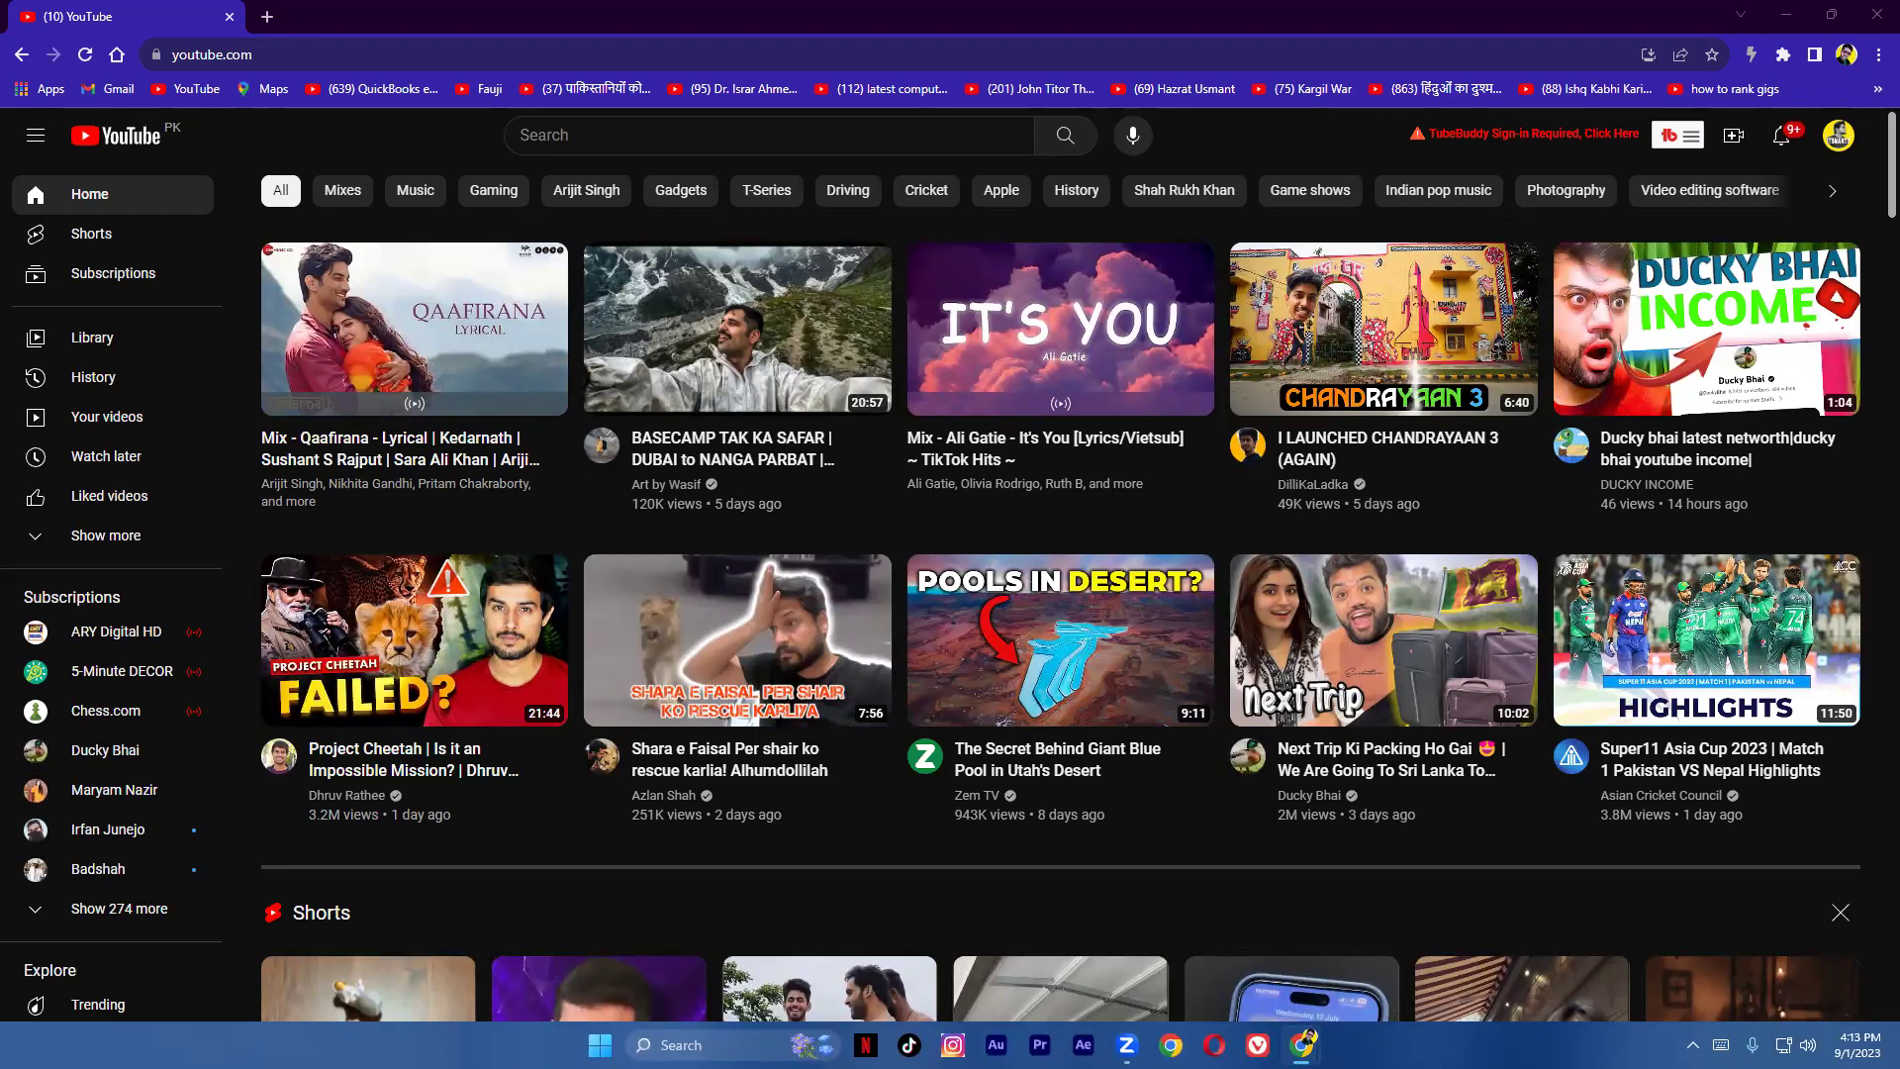
Step: Open the ChatGPT chat page at chat.openai.com in a new browser tab
click(263, 15)
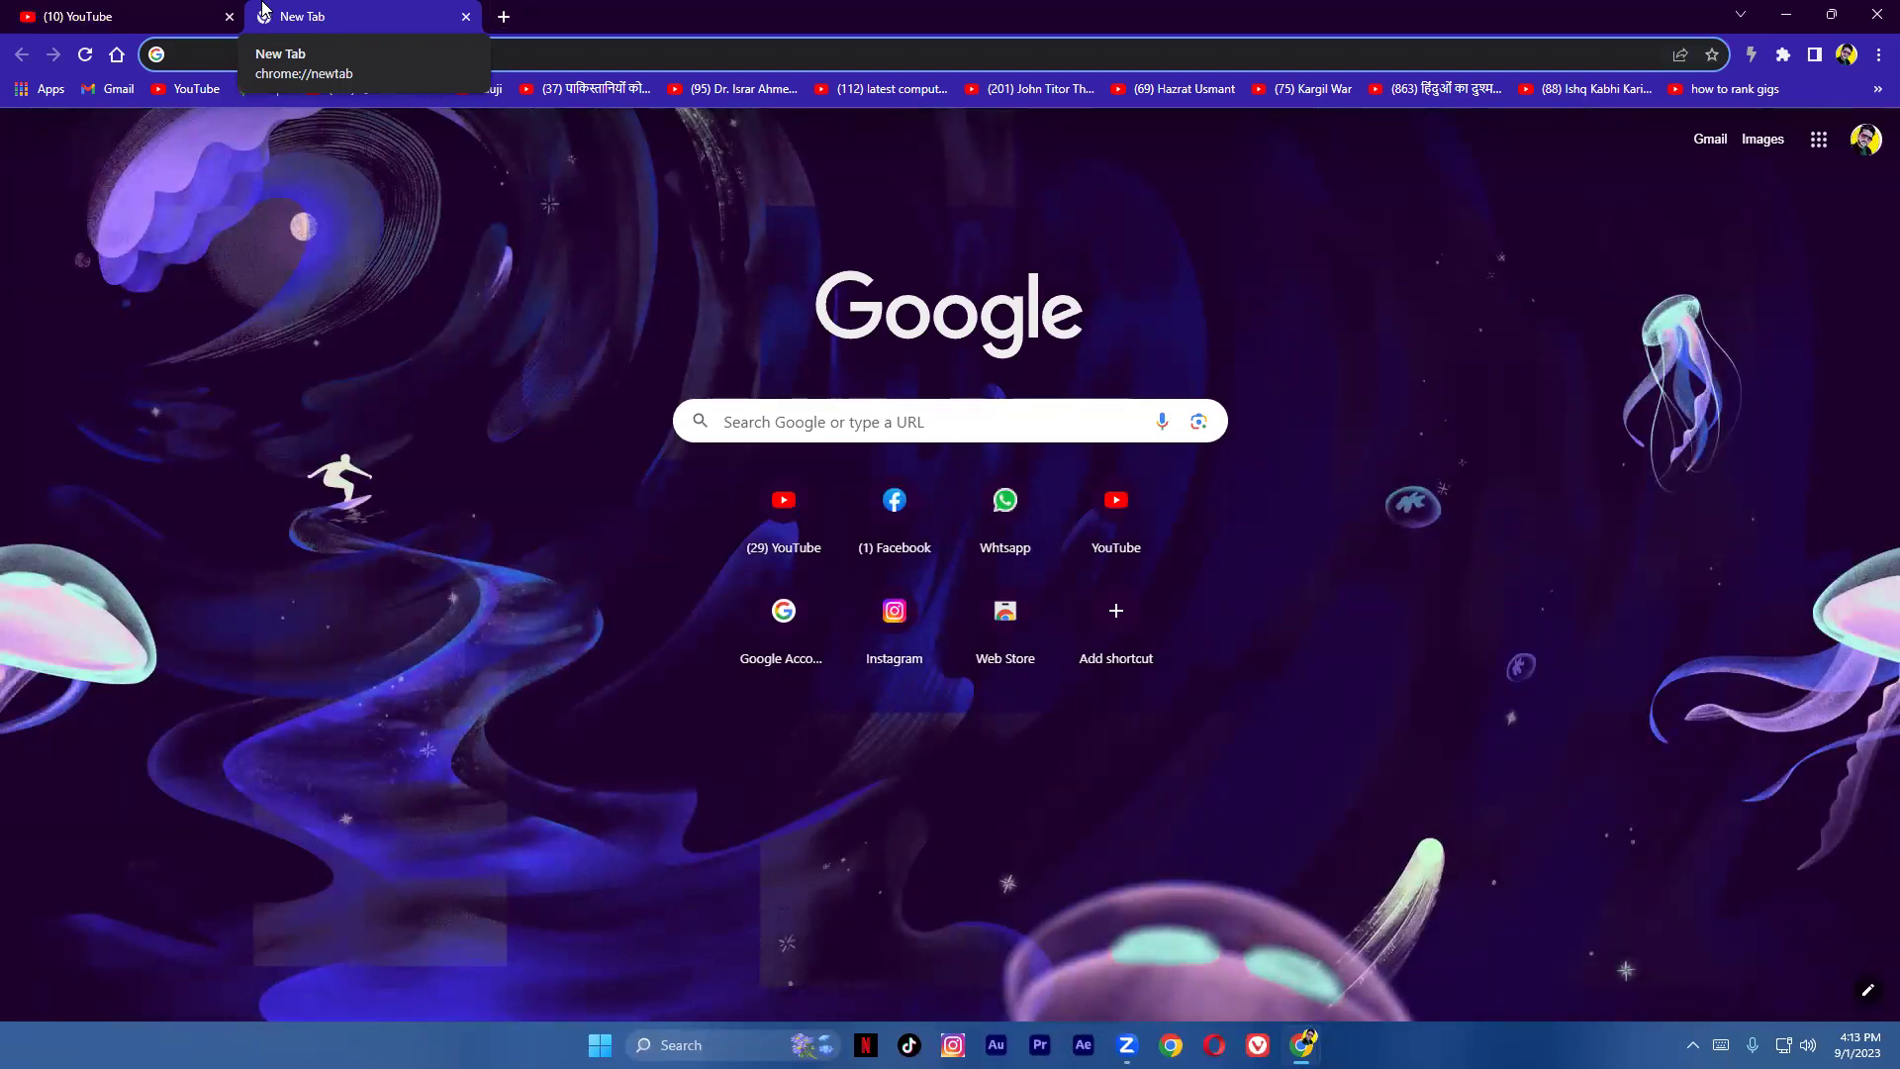
click(1789, 12)
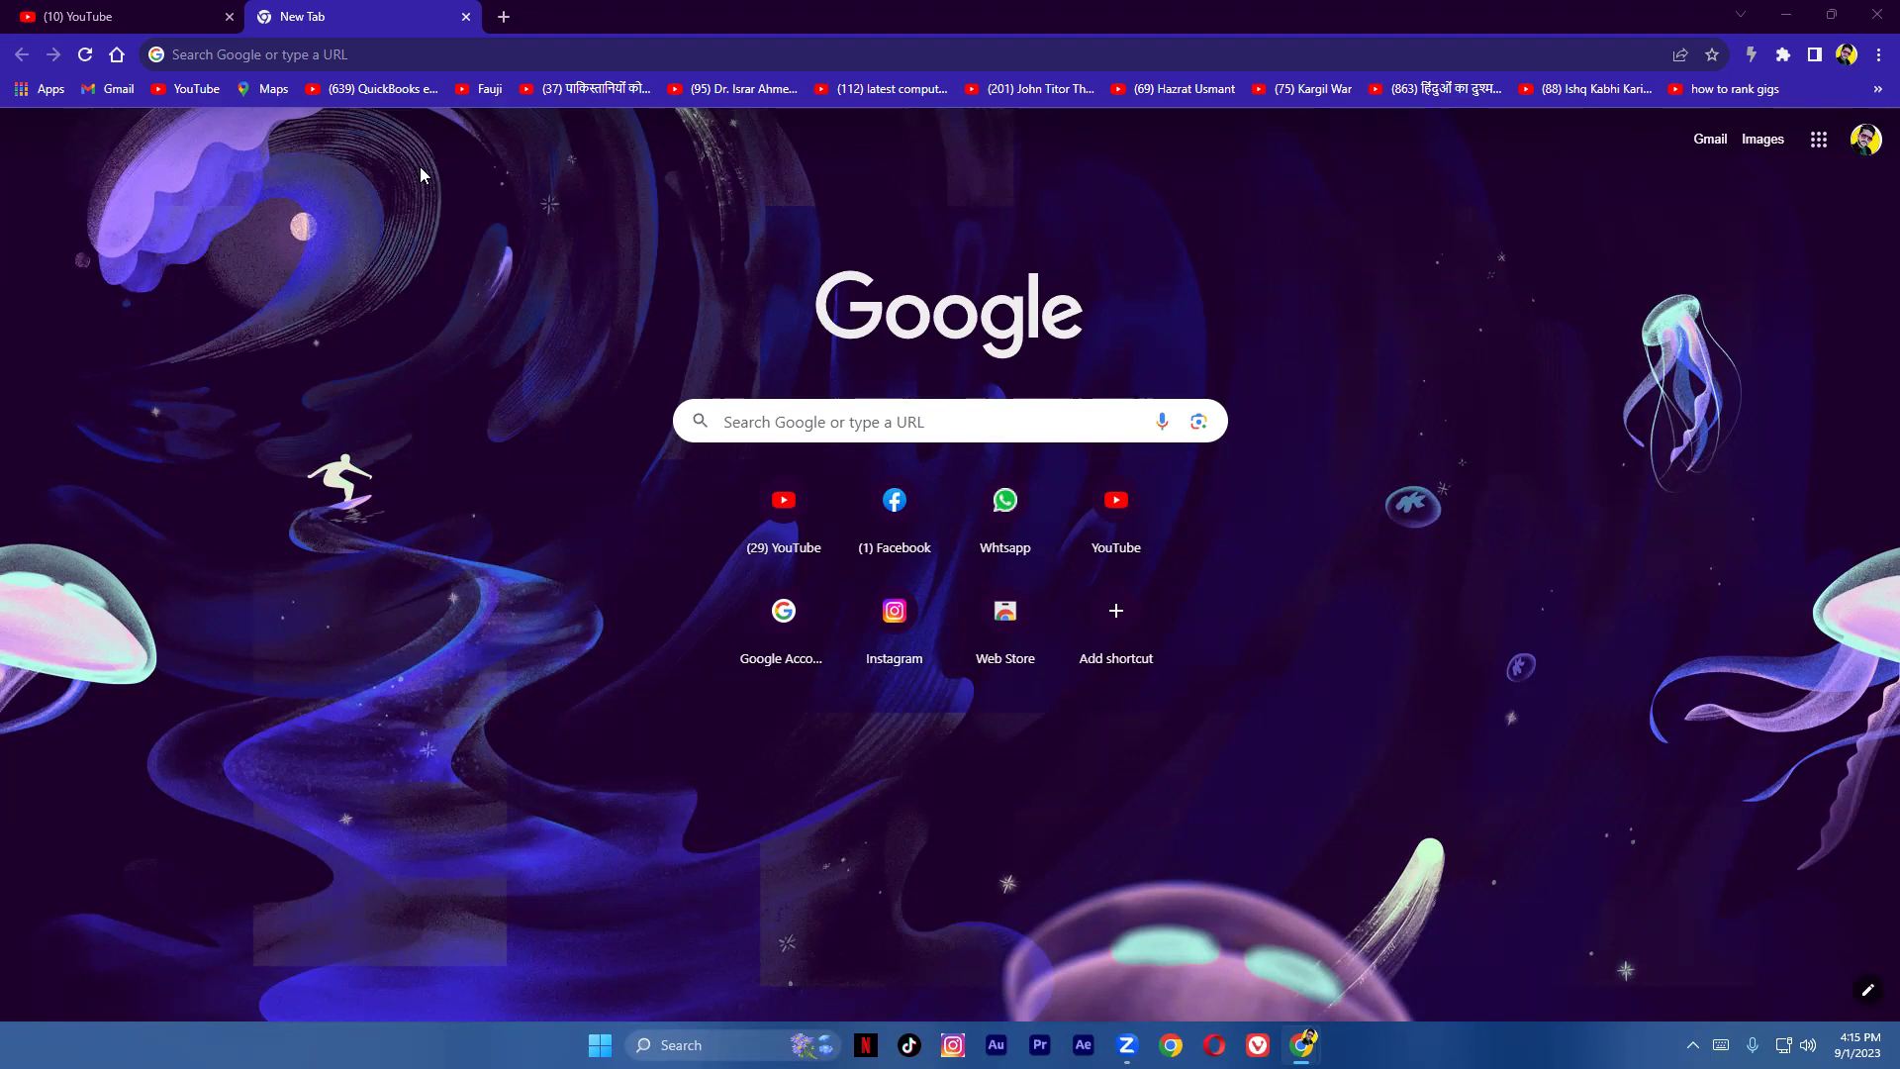
click(447, 58)
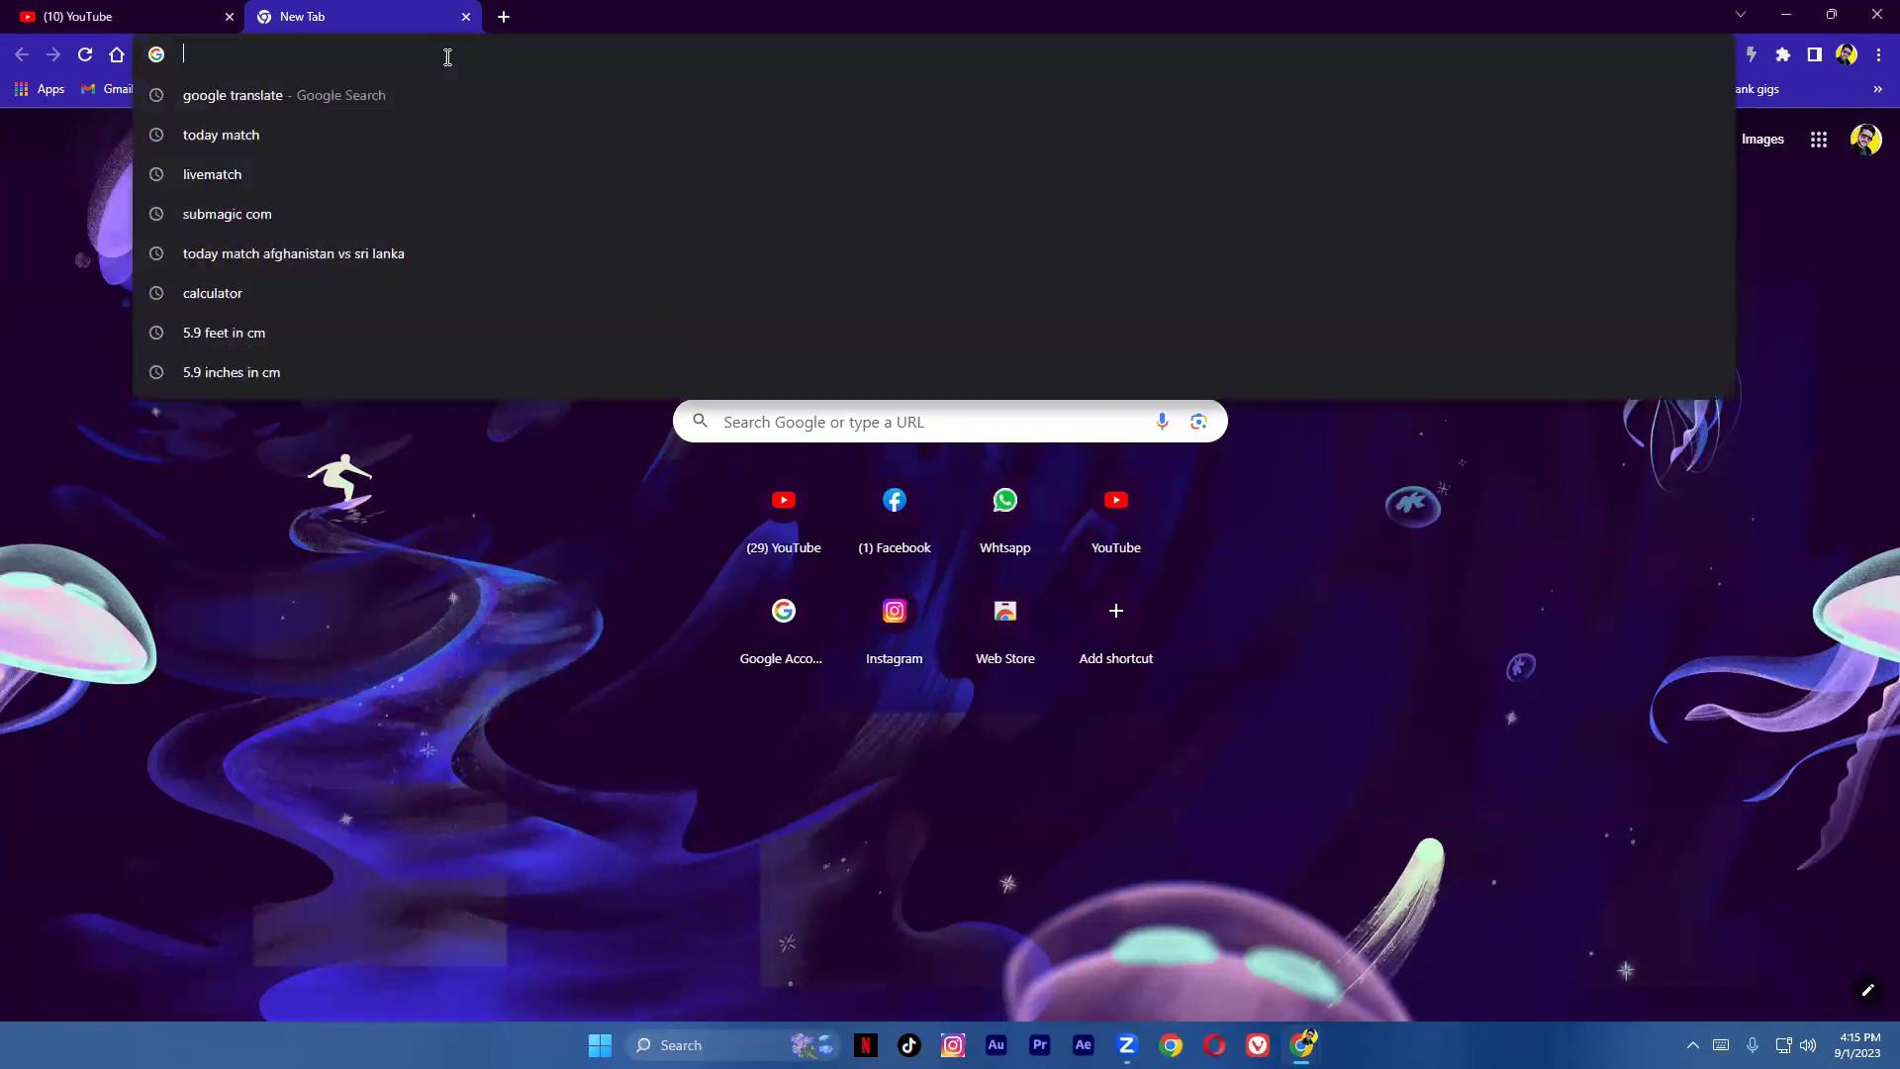
text(c)
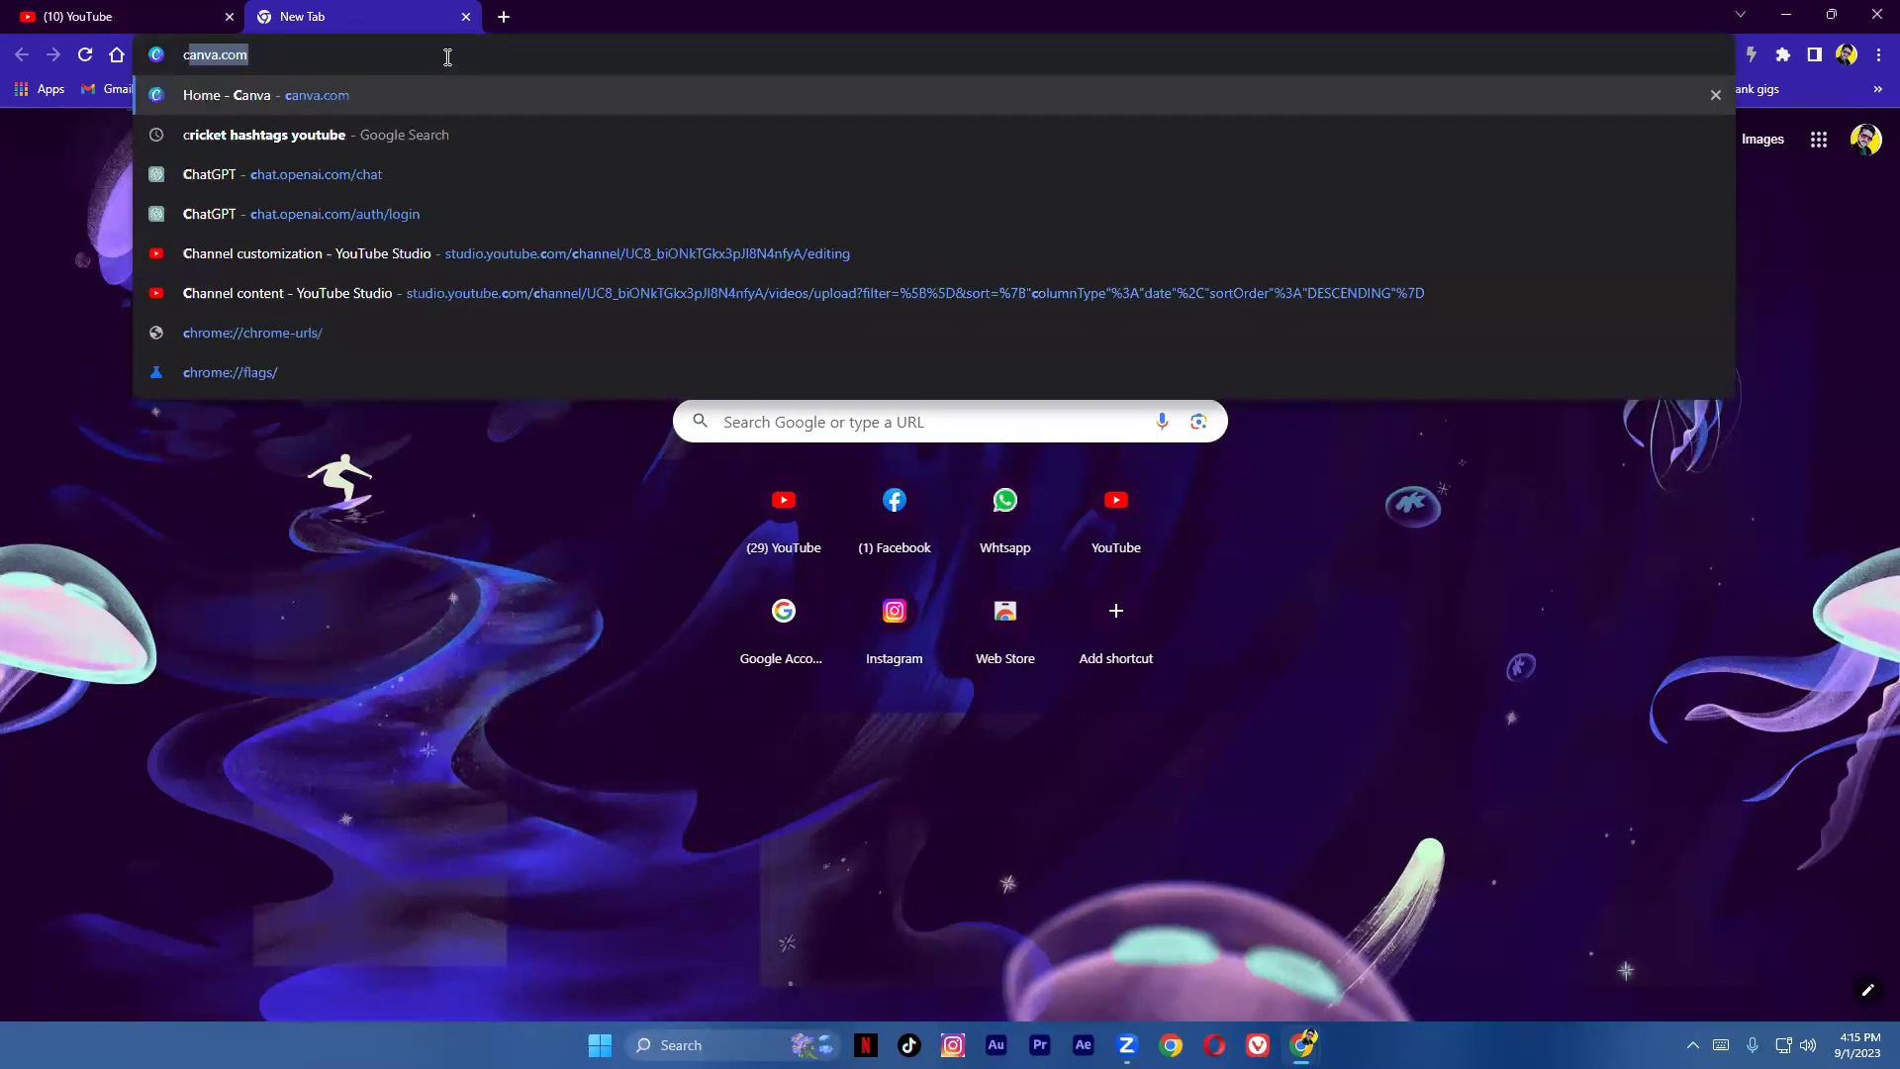
click(180, 159)
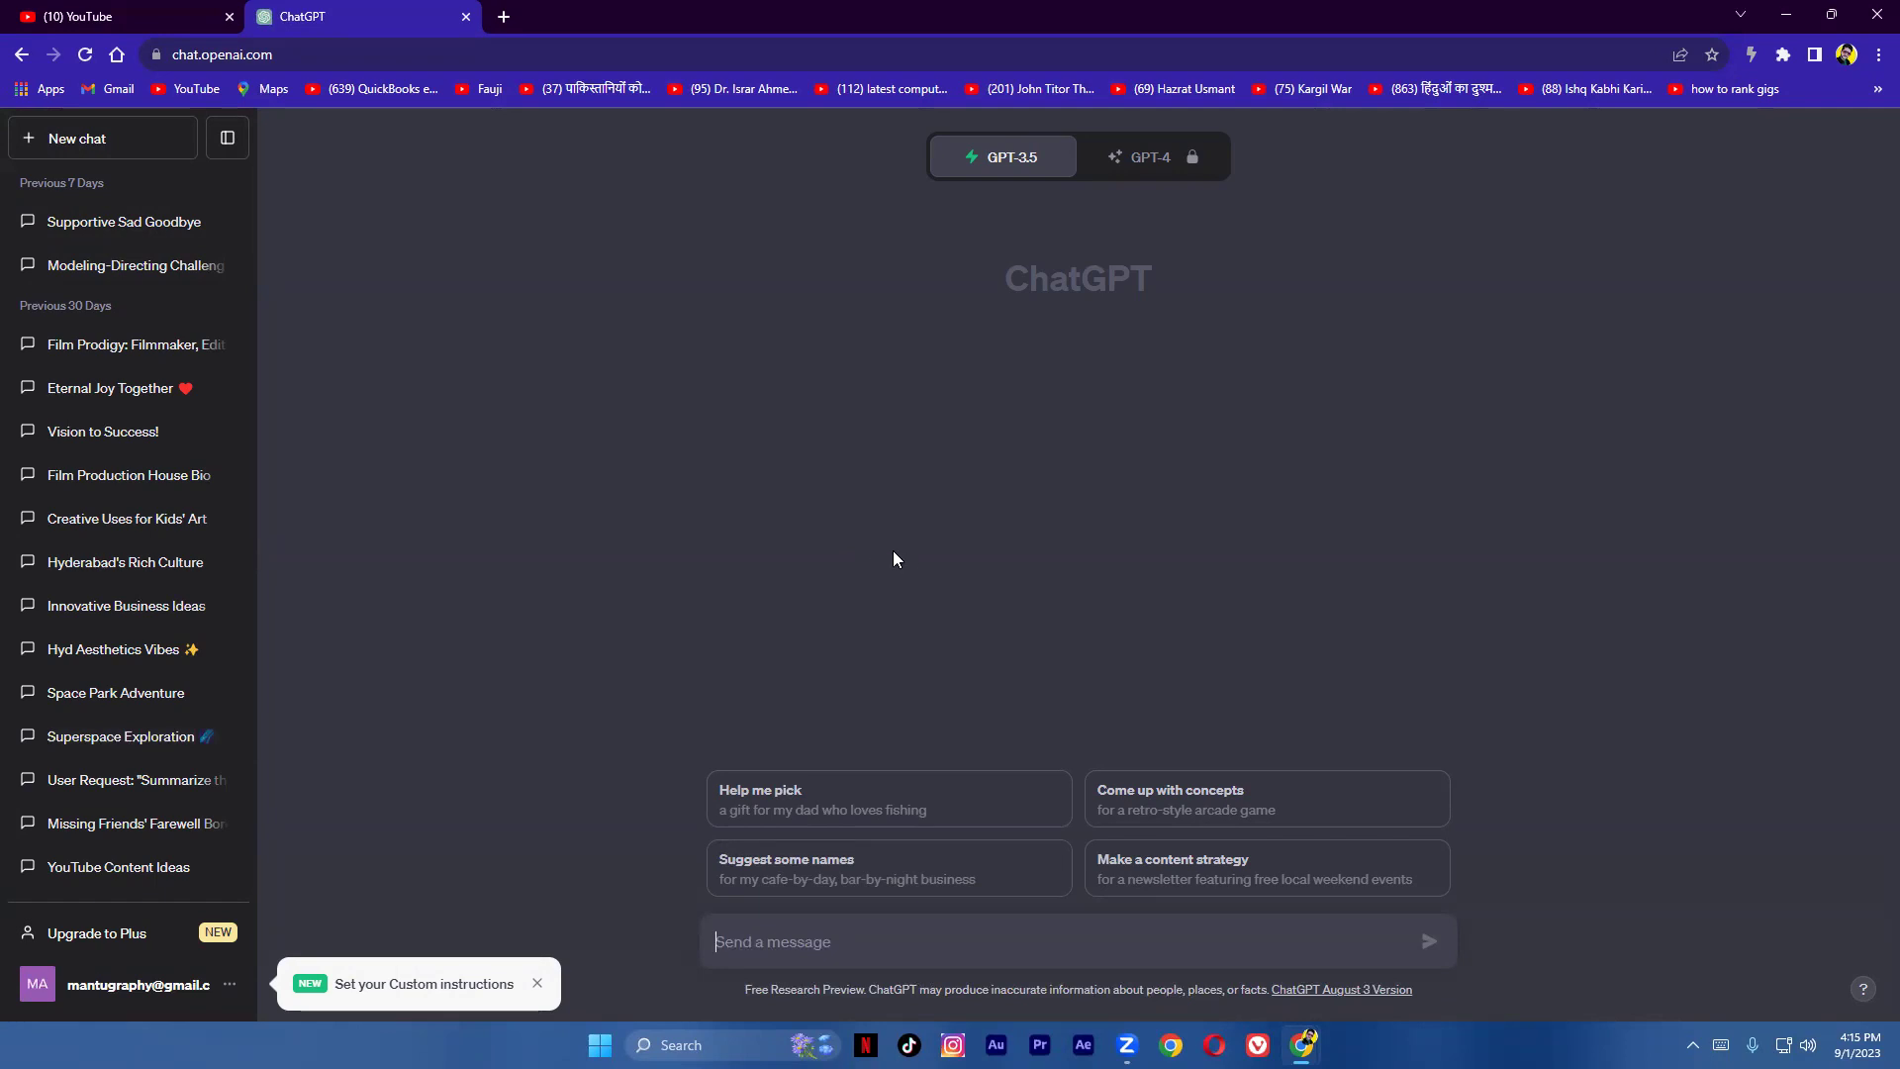
Step: Look over the past conversations in the chat history and hide the history sidebar
scroll(59, 395, down, 6)
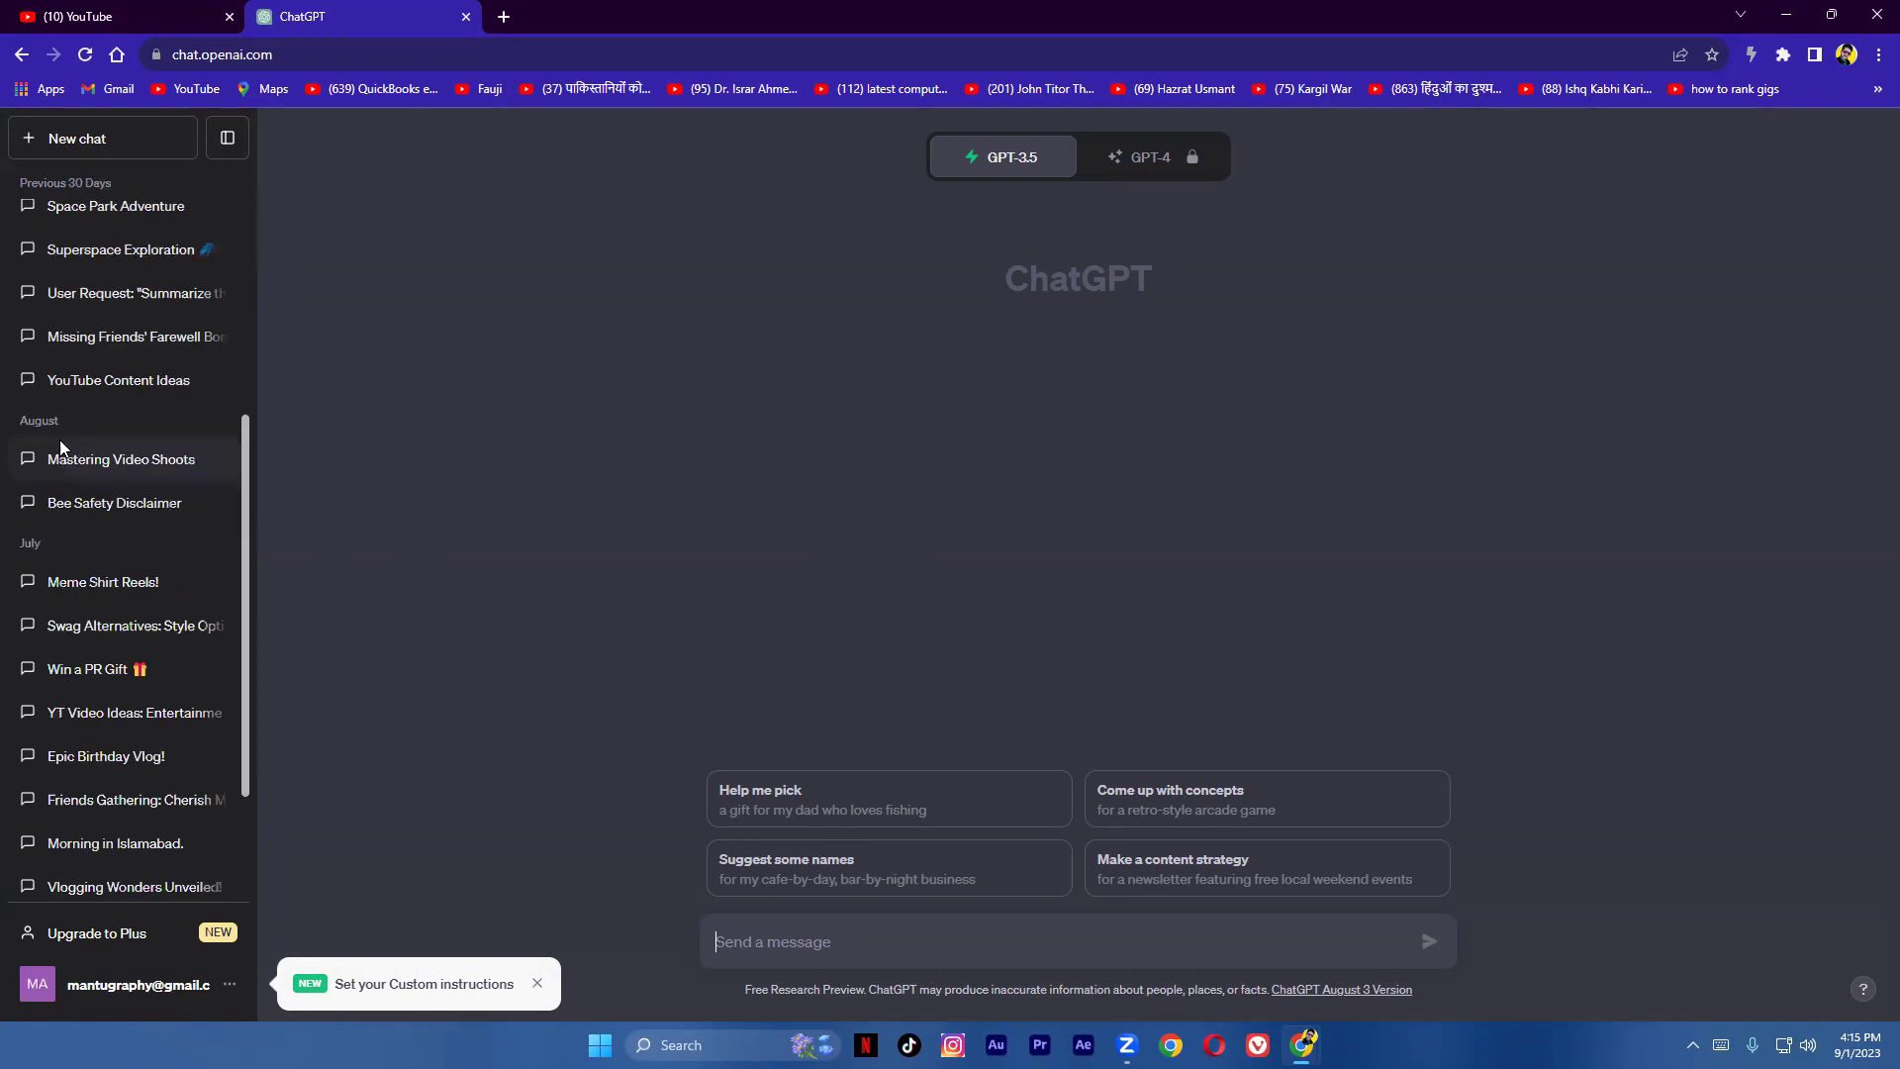
scroll(151, 760, up, 6)
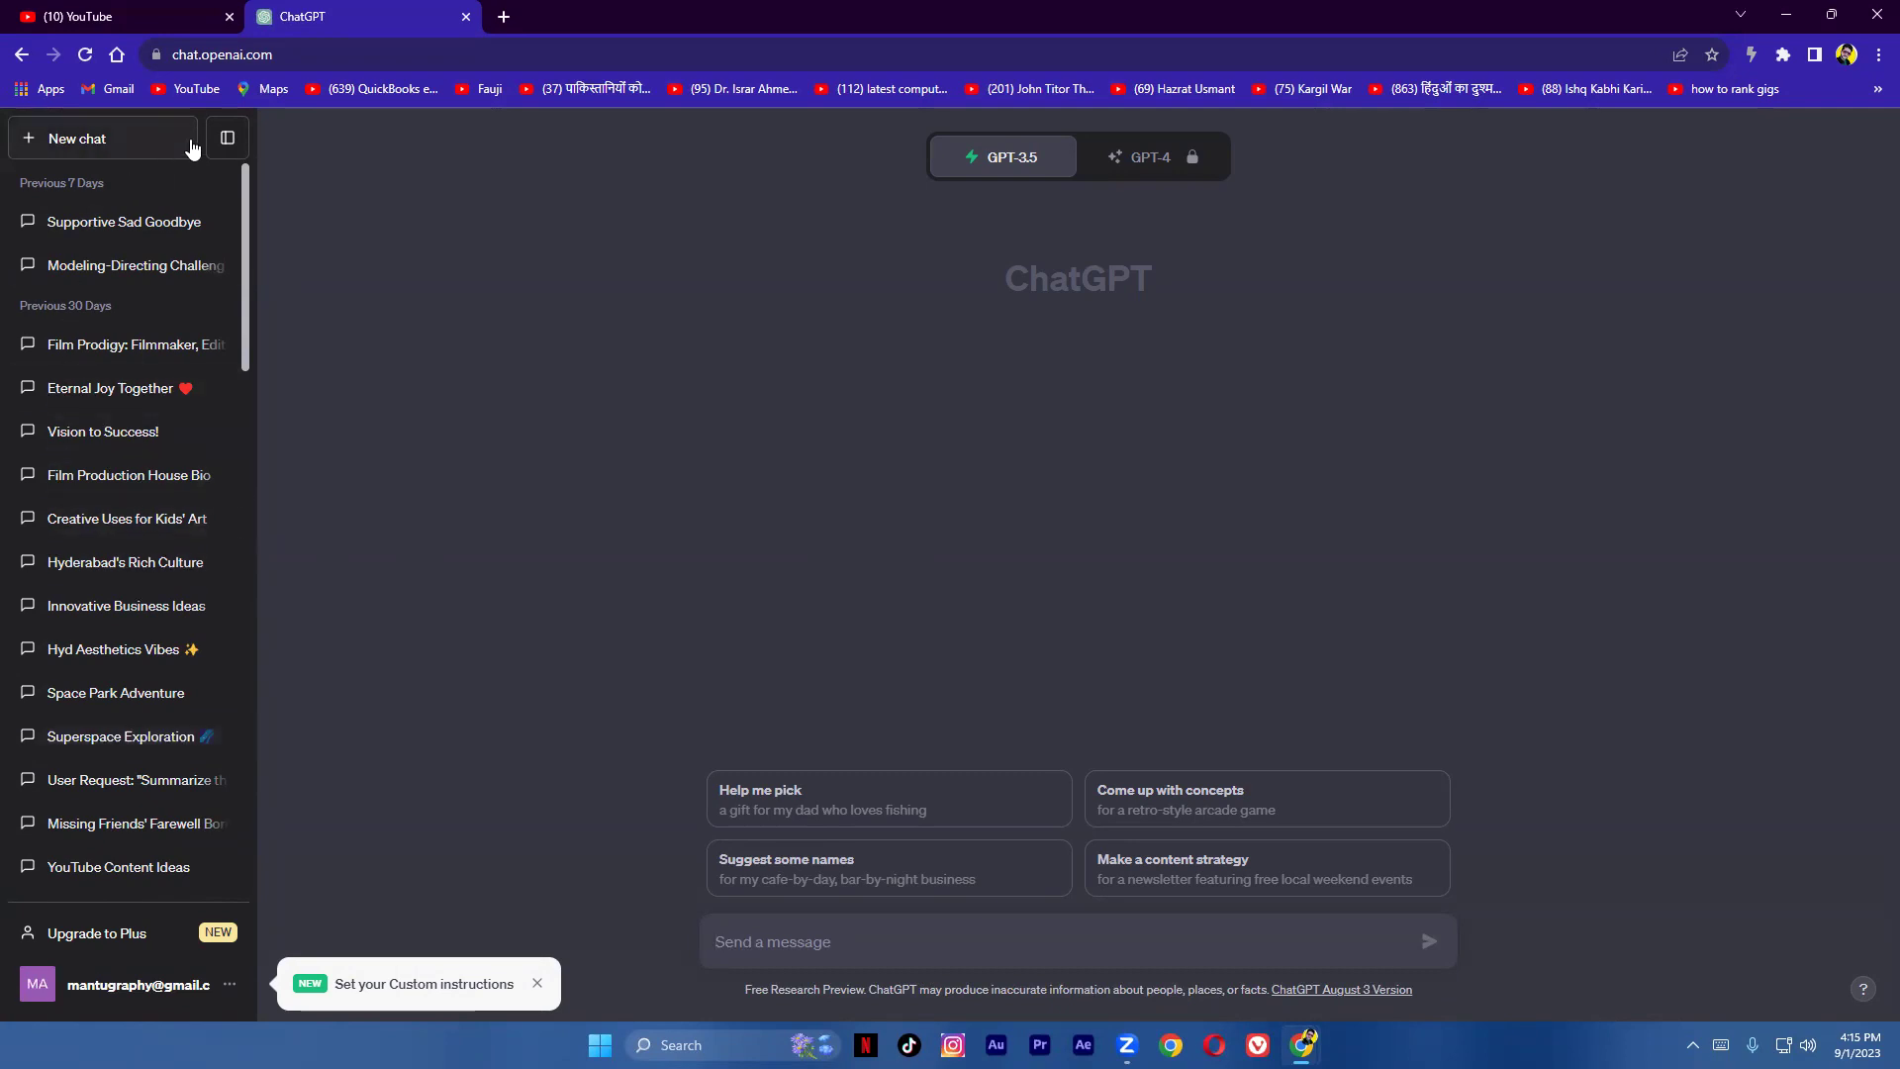
click(229, 138)
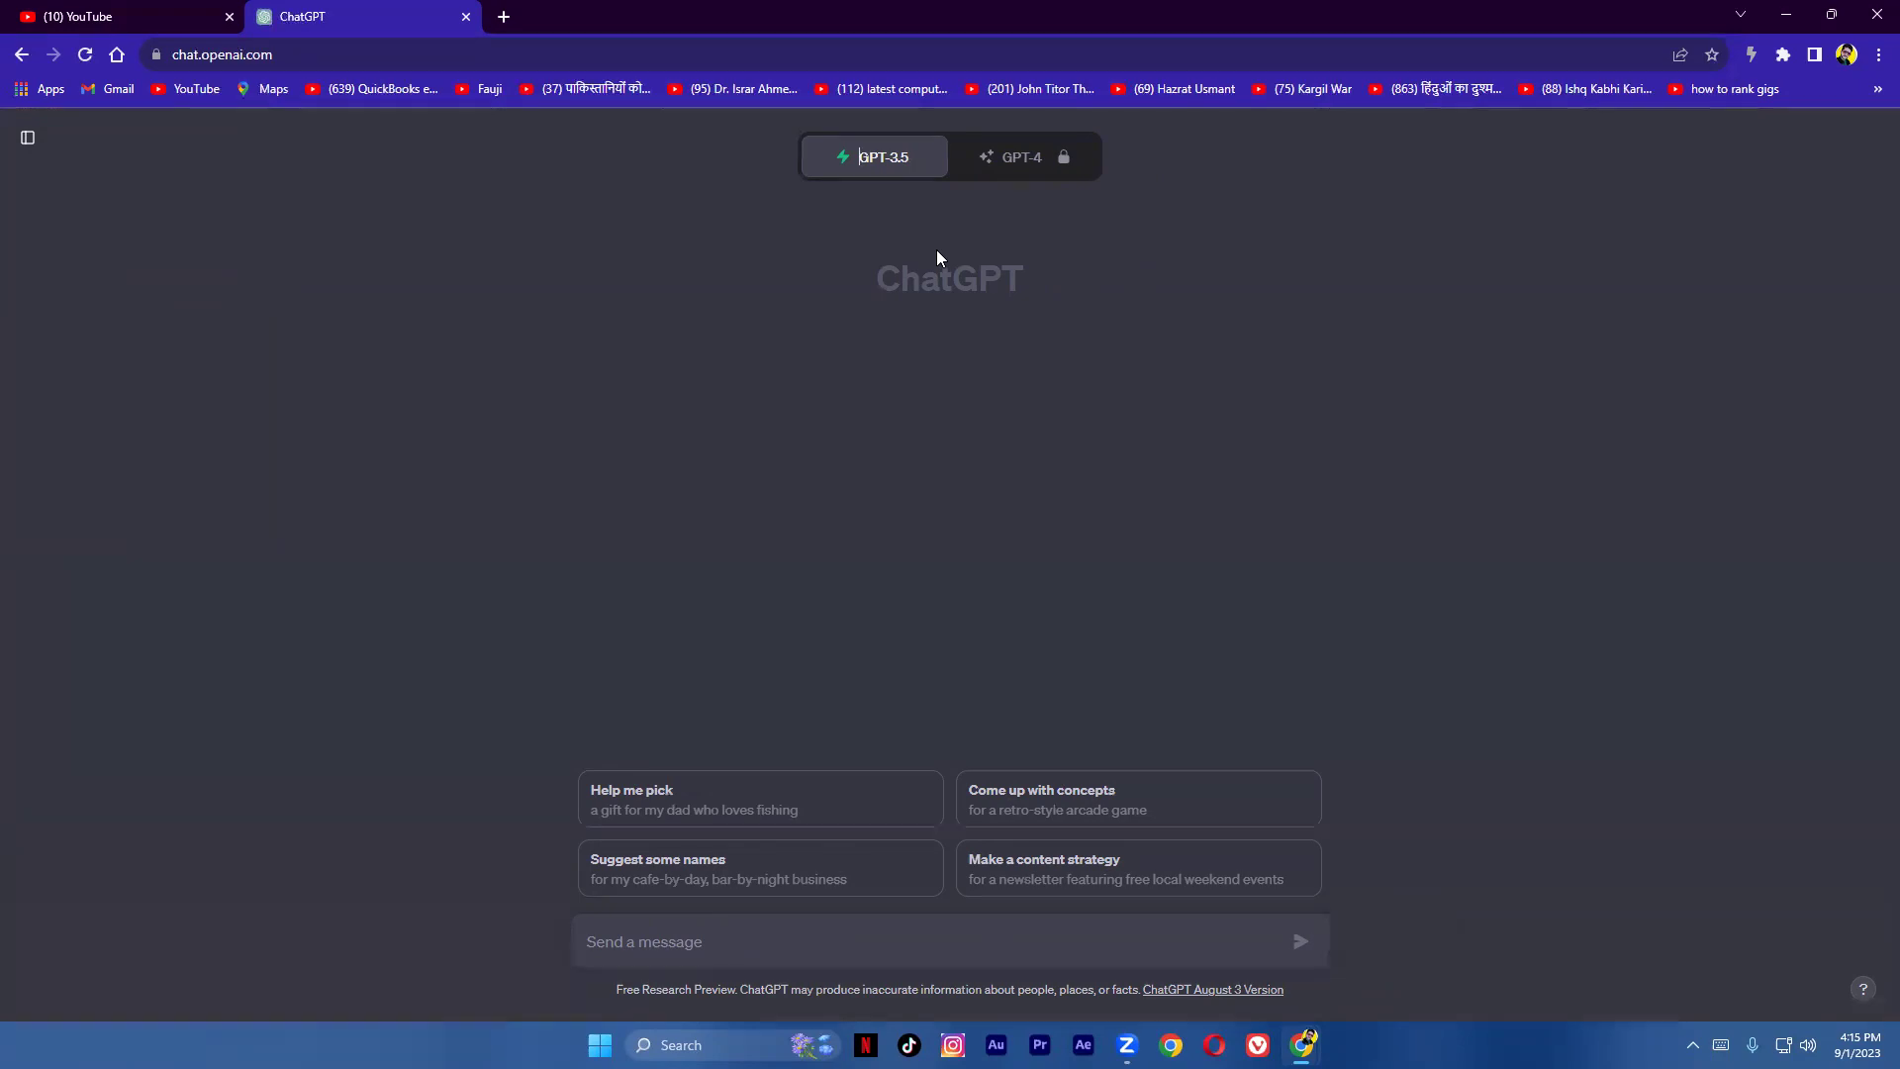
Step: Send ChatGPT the prompt "suggest me tittle for my vlog Morning in Islamabad Pakistan"
mouse_move(1042, 161)
text(sugest)
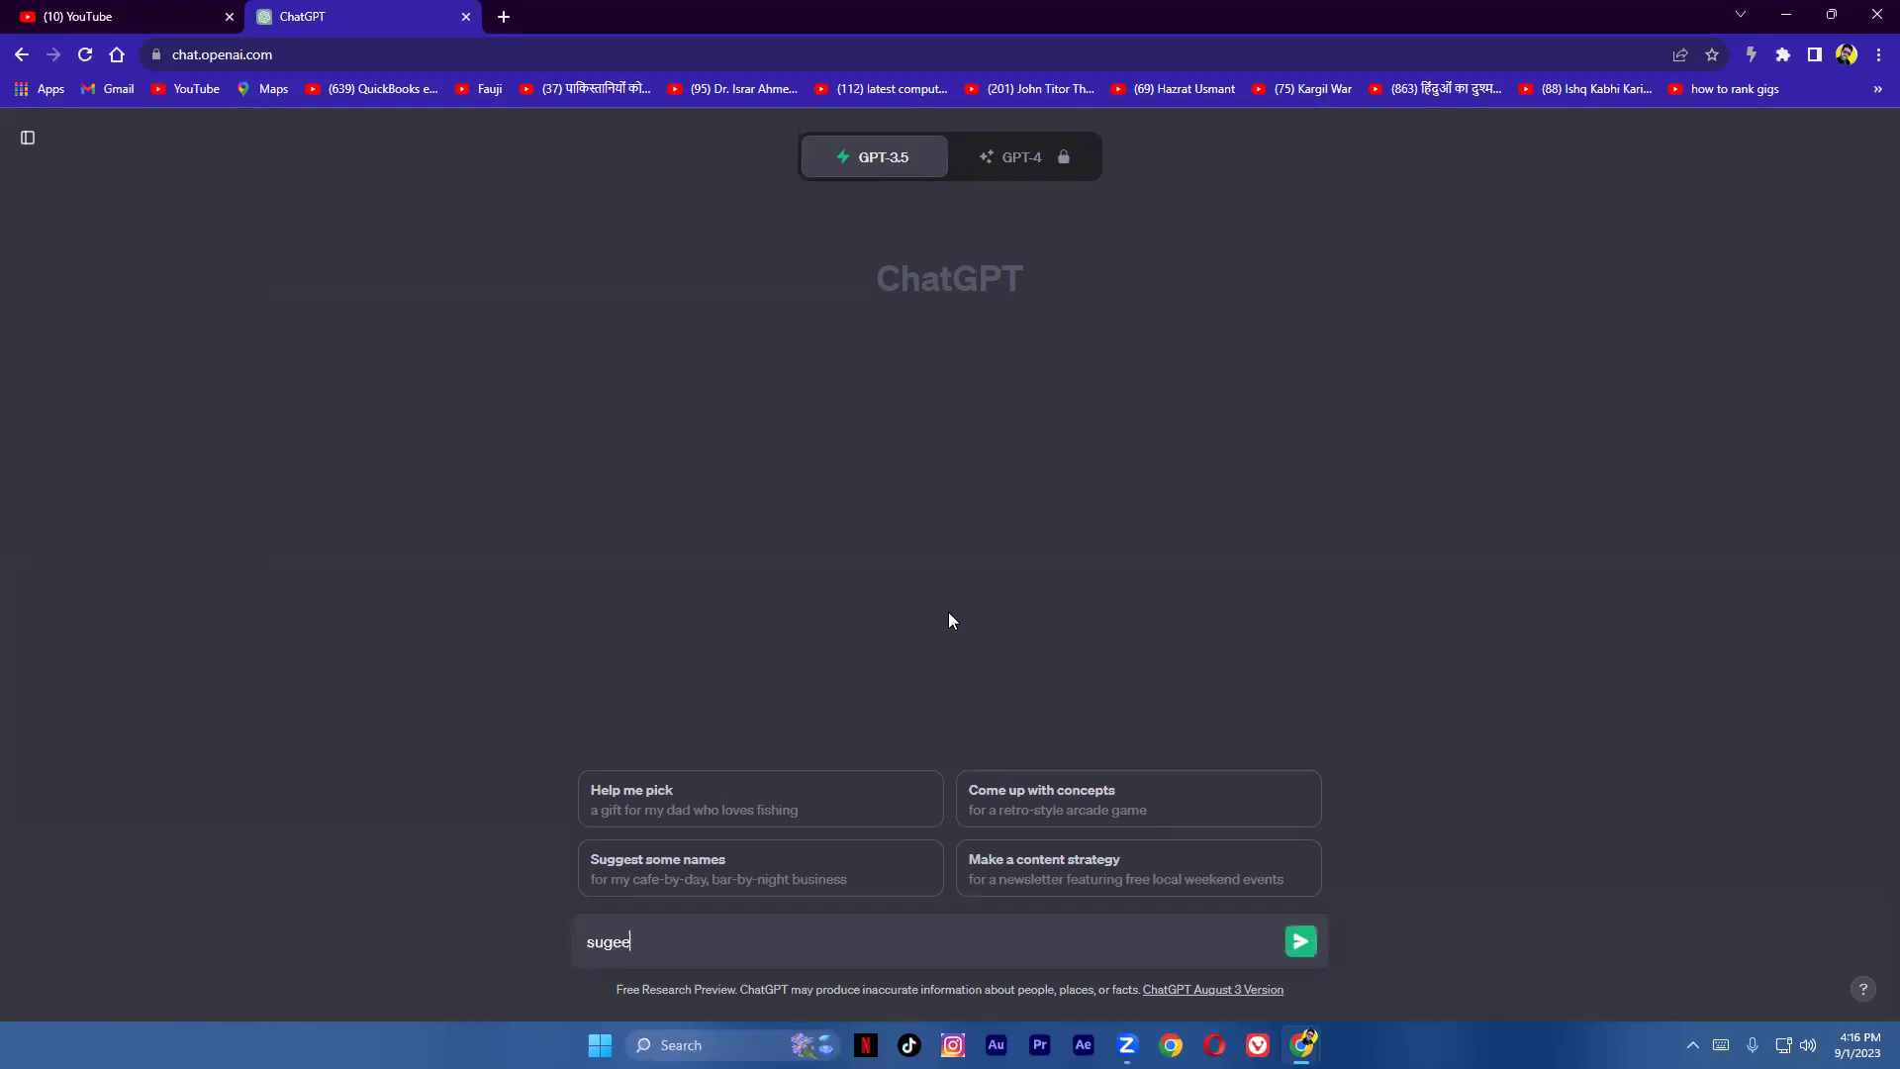
key(BackSpace)
key(BackSpace)
key(BackSpace)
text(gest me tittle for my vlog Morning in Islamabad)
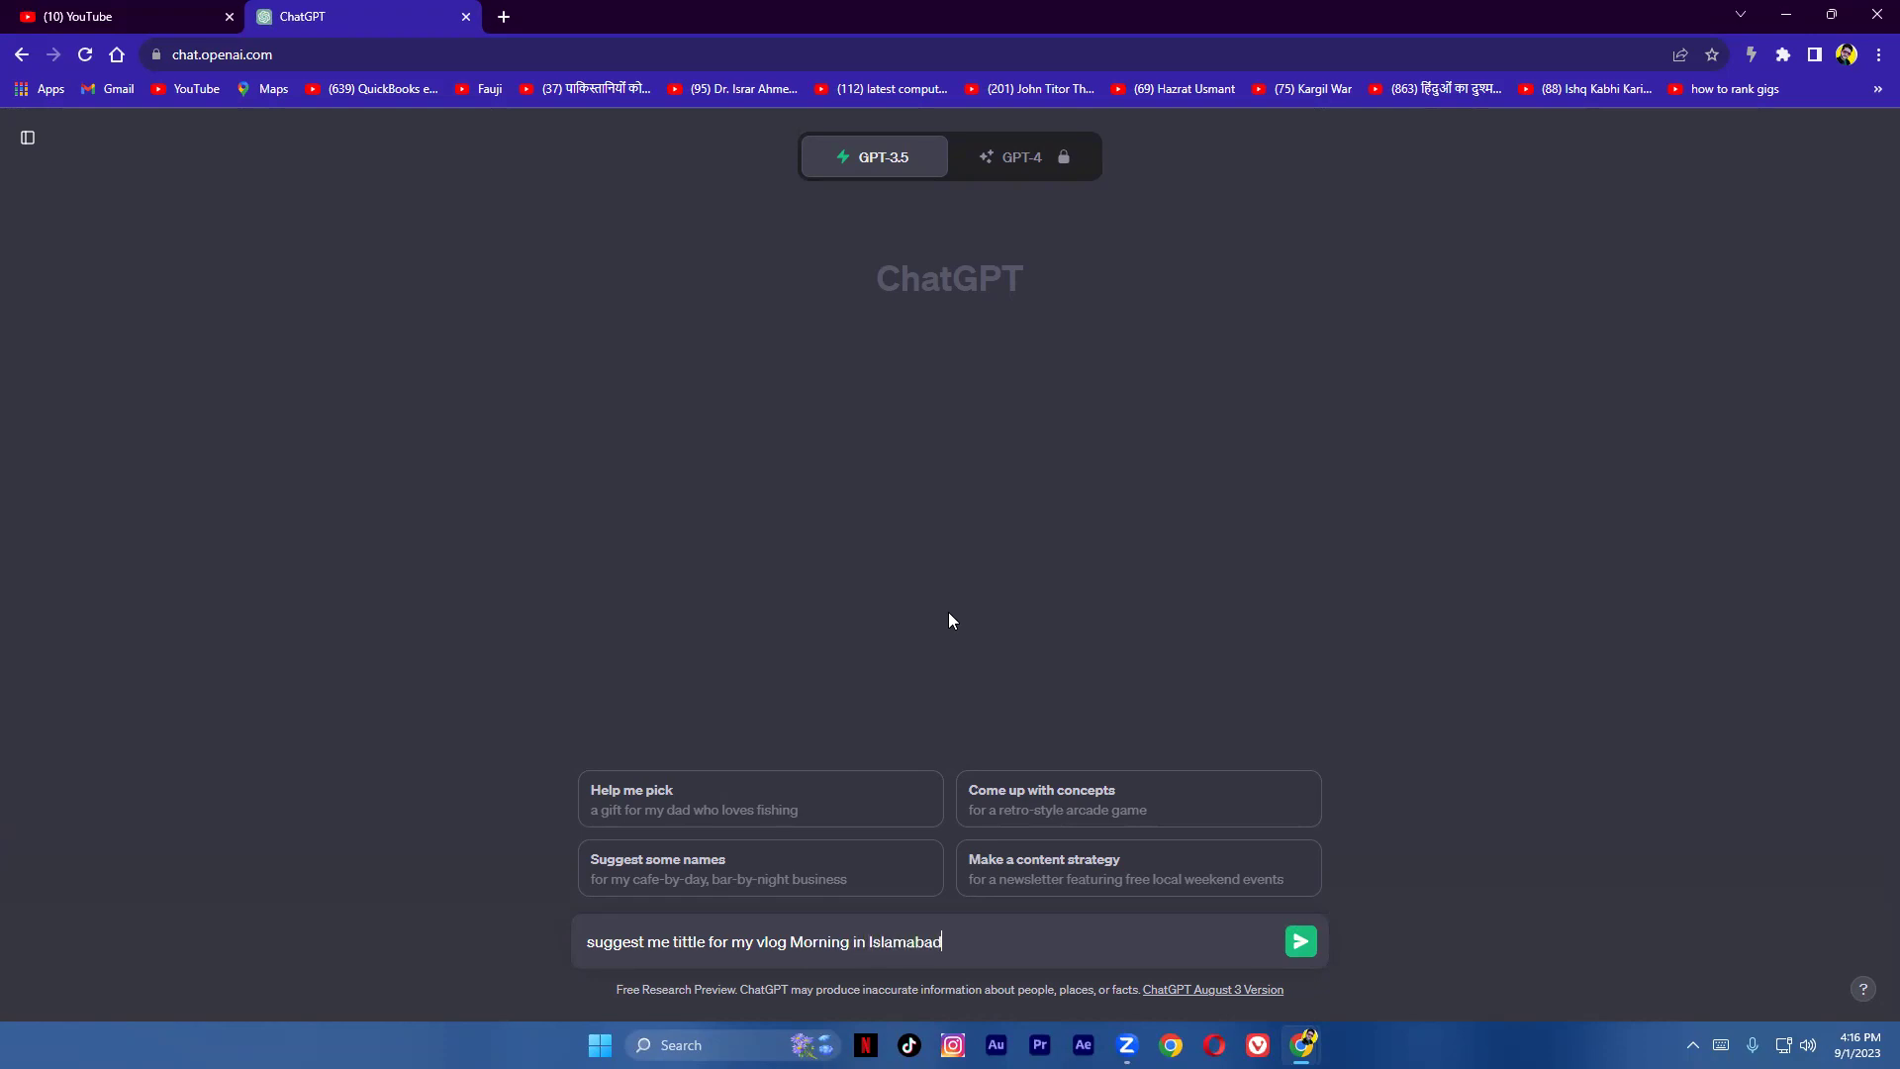
text( Pakistan)
key(Return)
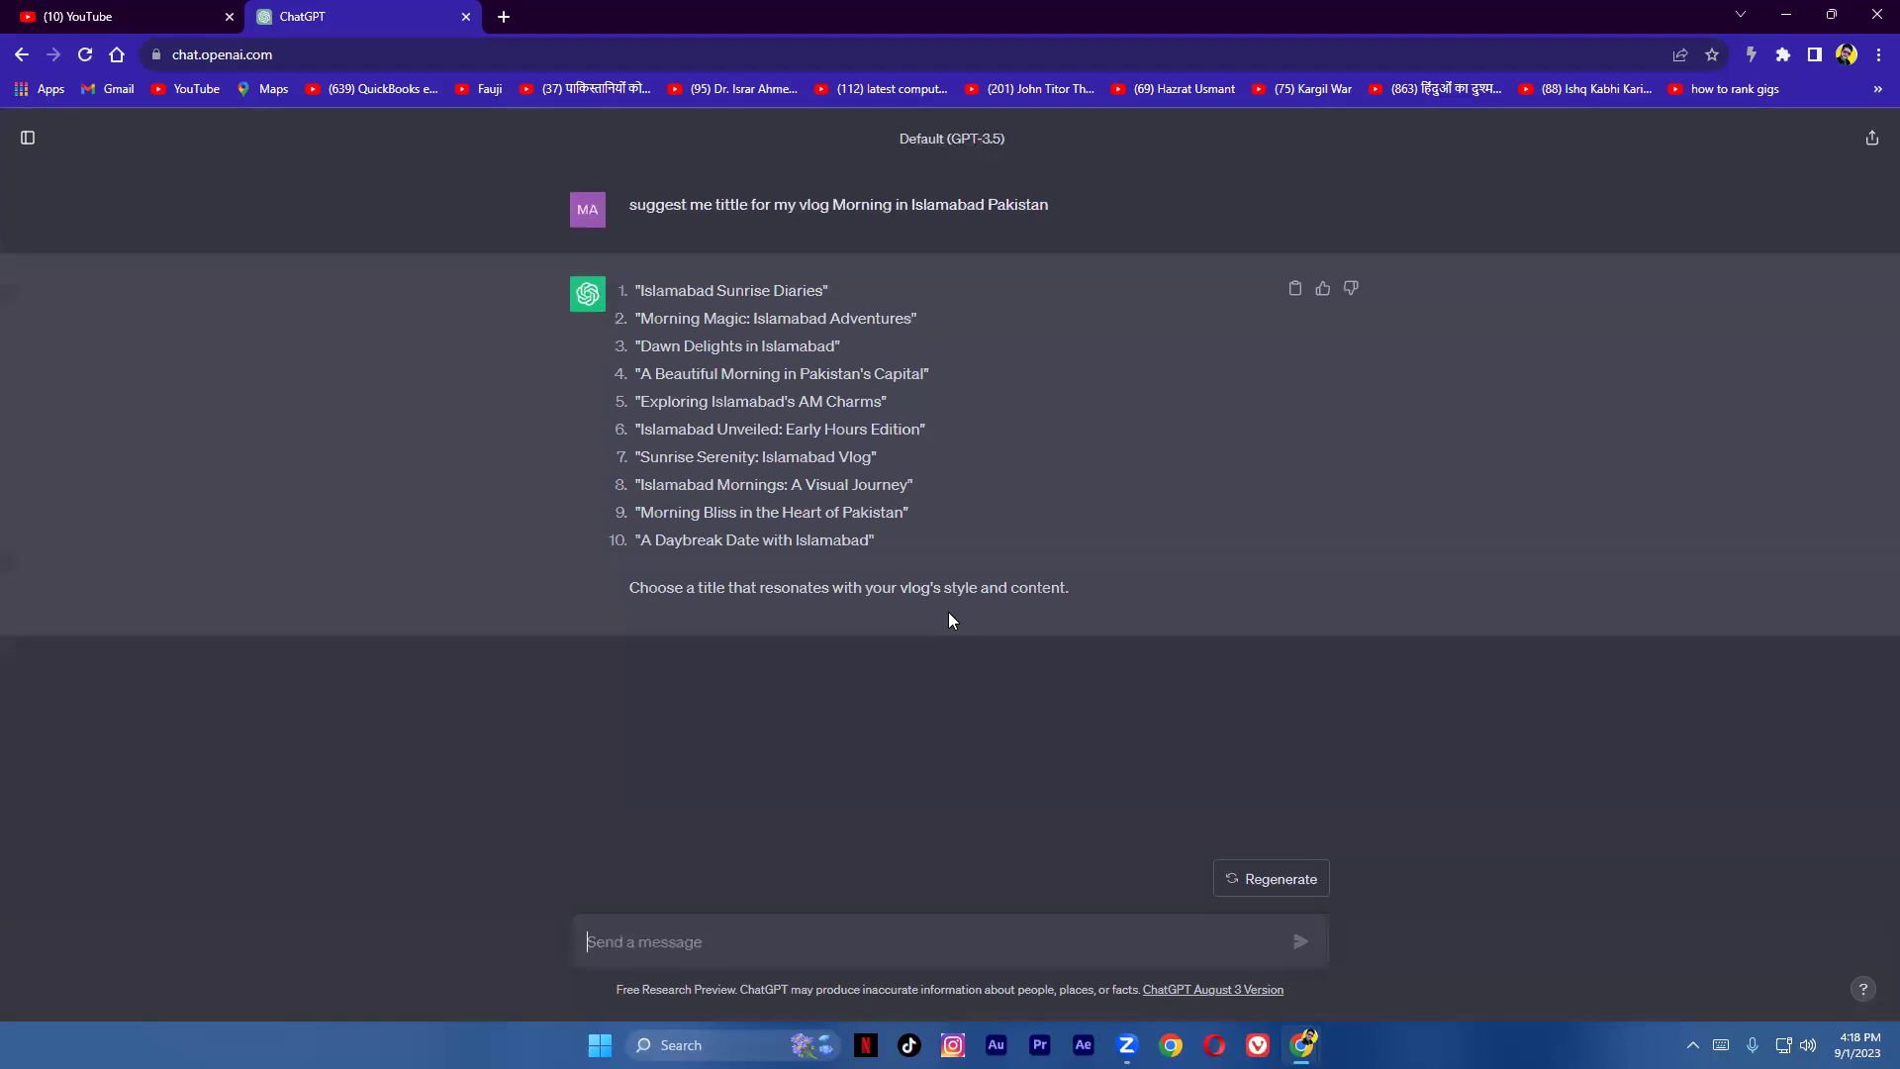
Step: Regenerate the vlog title suggestions, dismissing the response rating request, and switch back to the first set of titles
click(1266, 881)
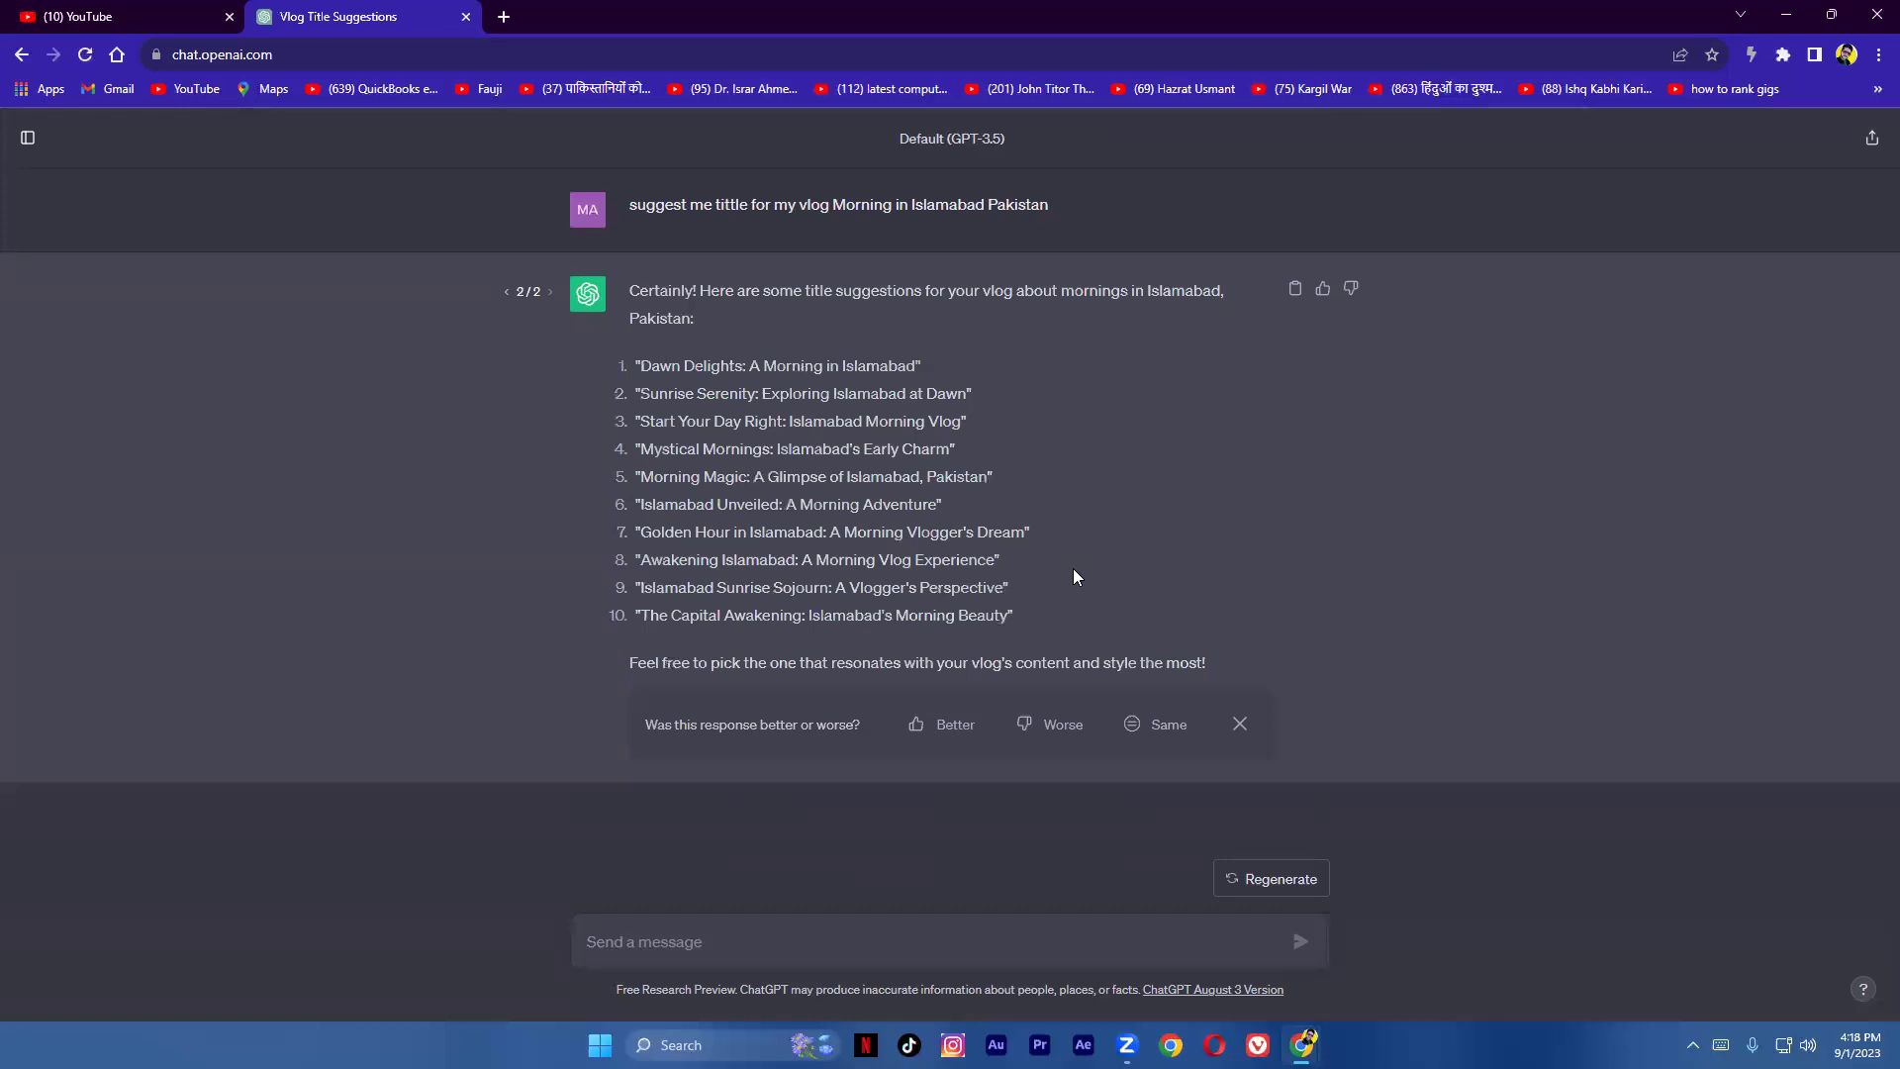
click(1239, 724)
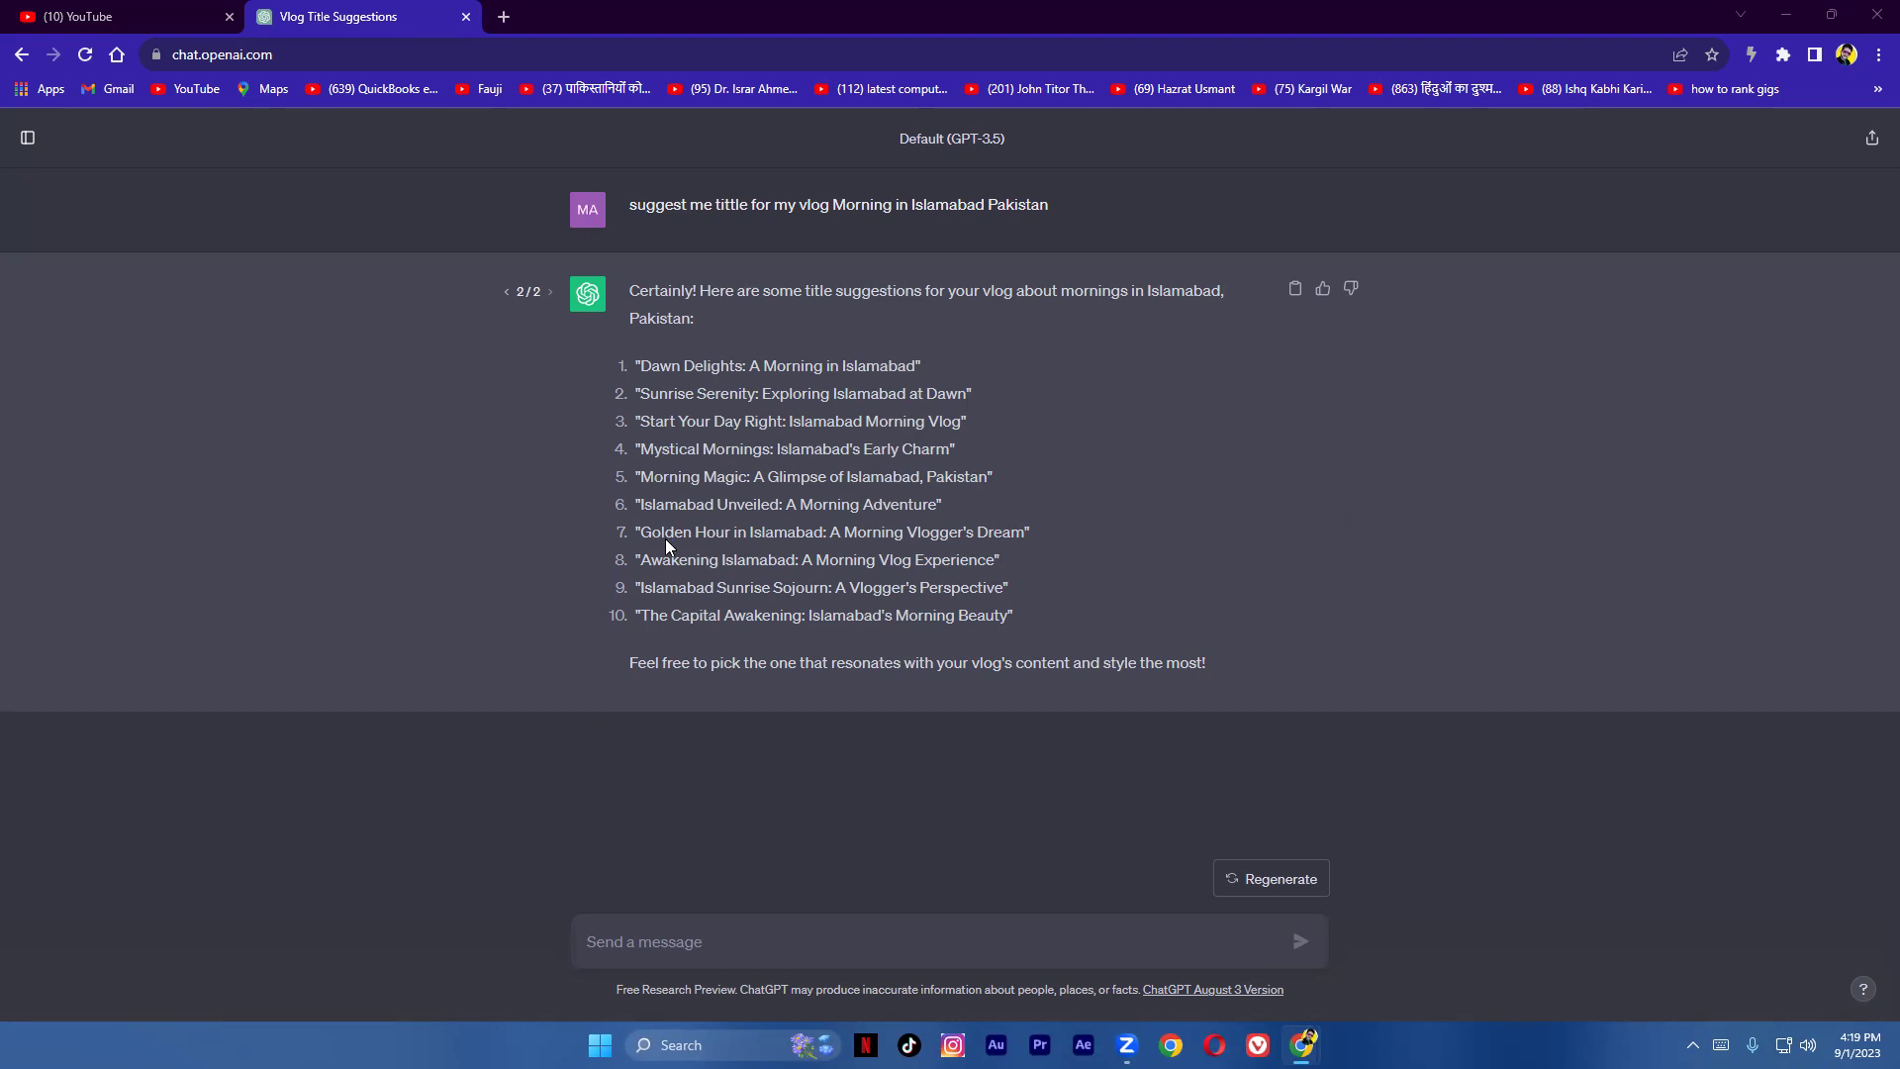
click(505, 293)
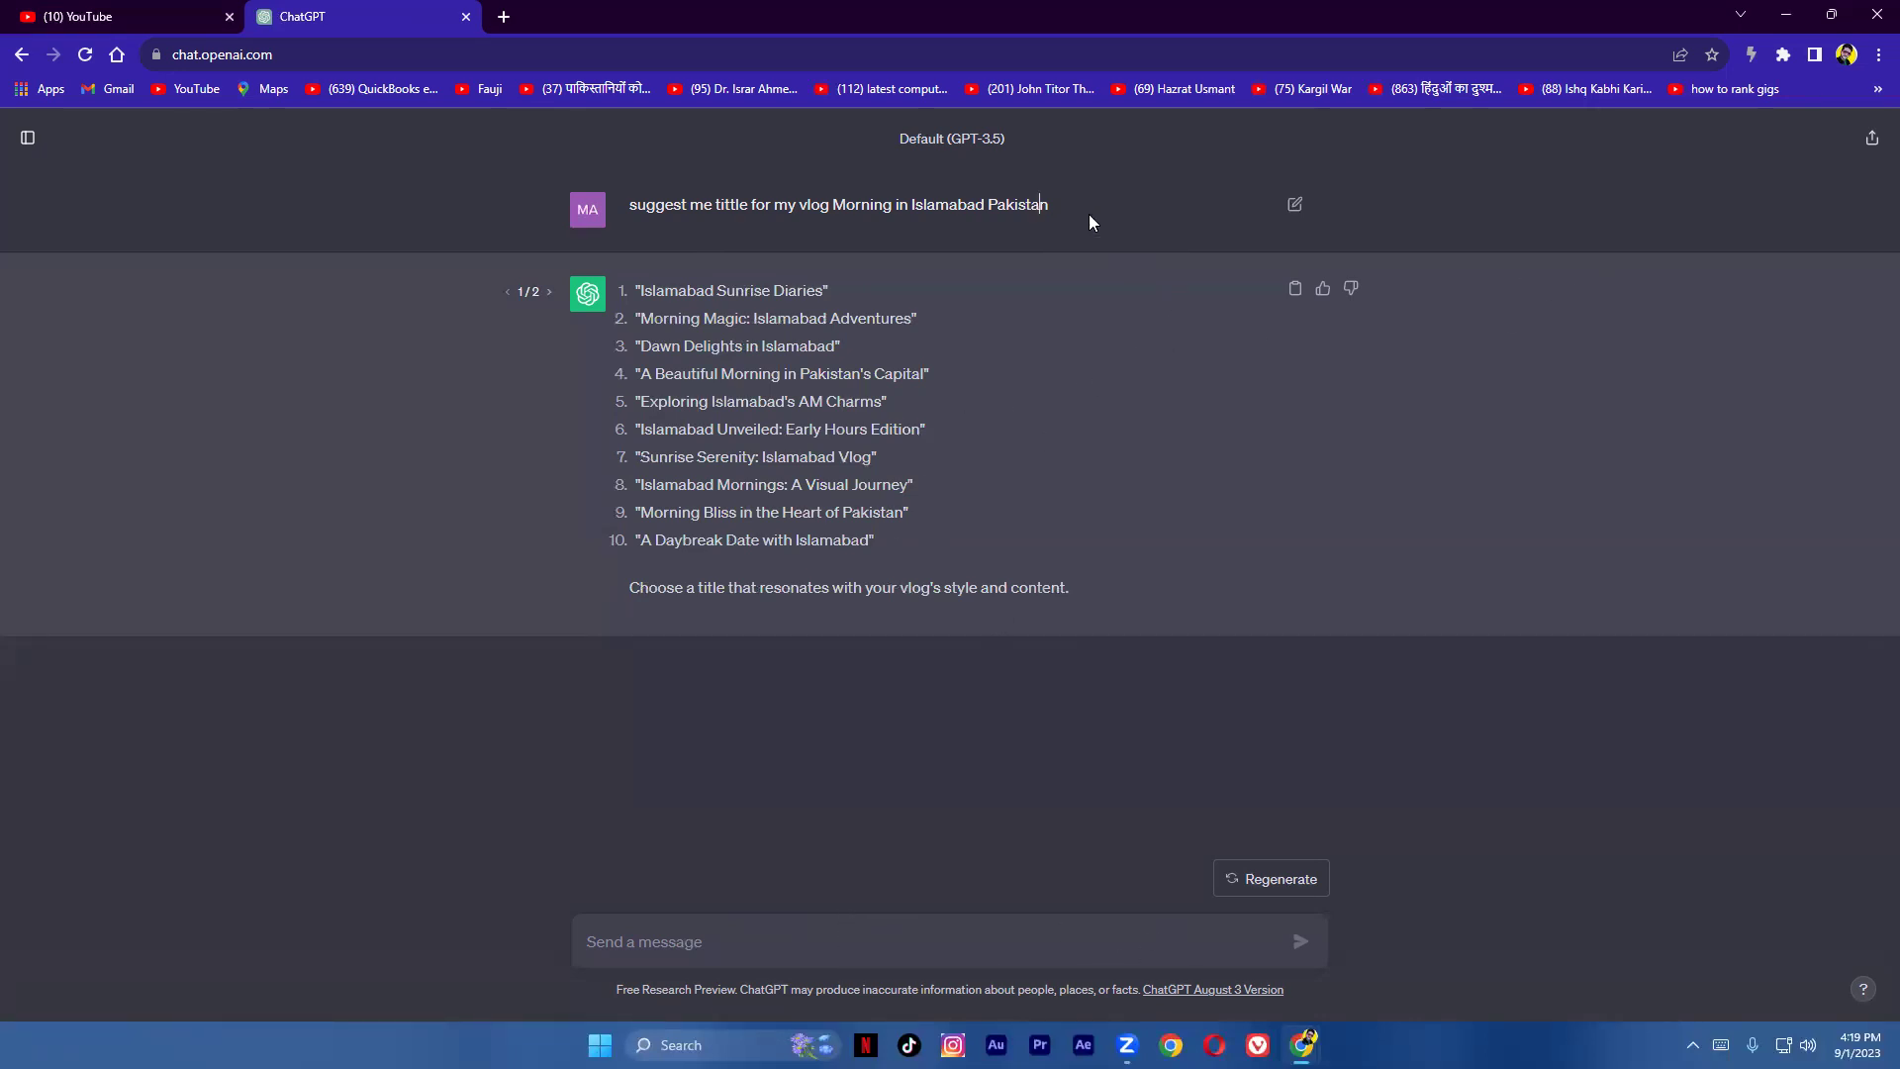
Step: Edit the sent prompt to "suggest me description for my youtube vlog Morning in Islamabad Pakistan" and resubmit it
click(1293, 208)
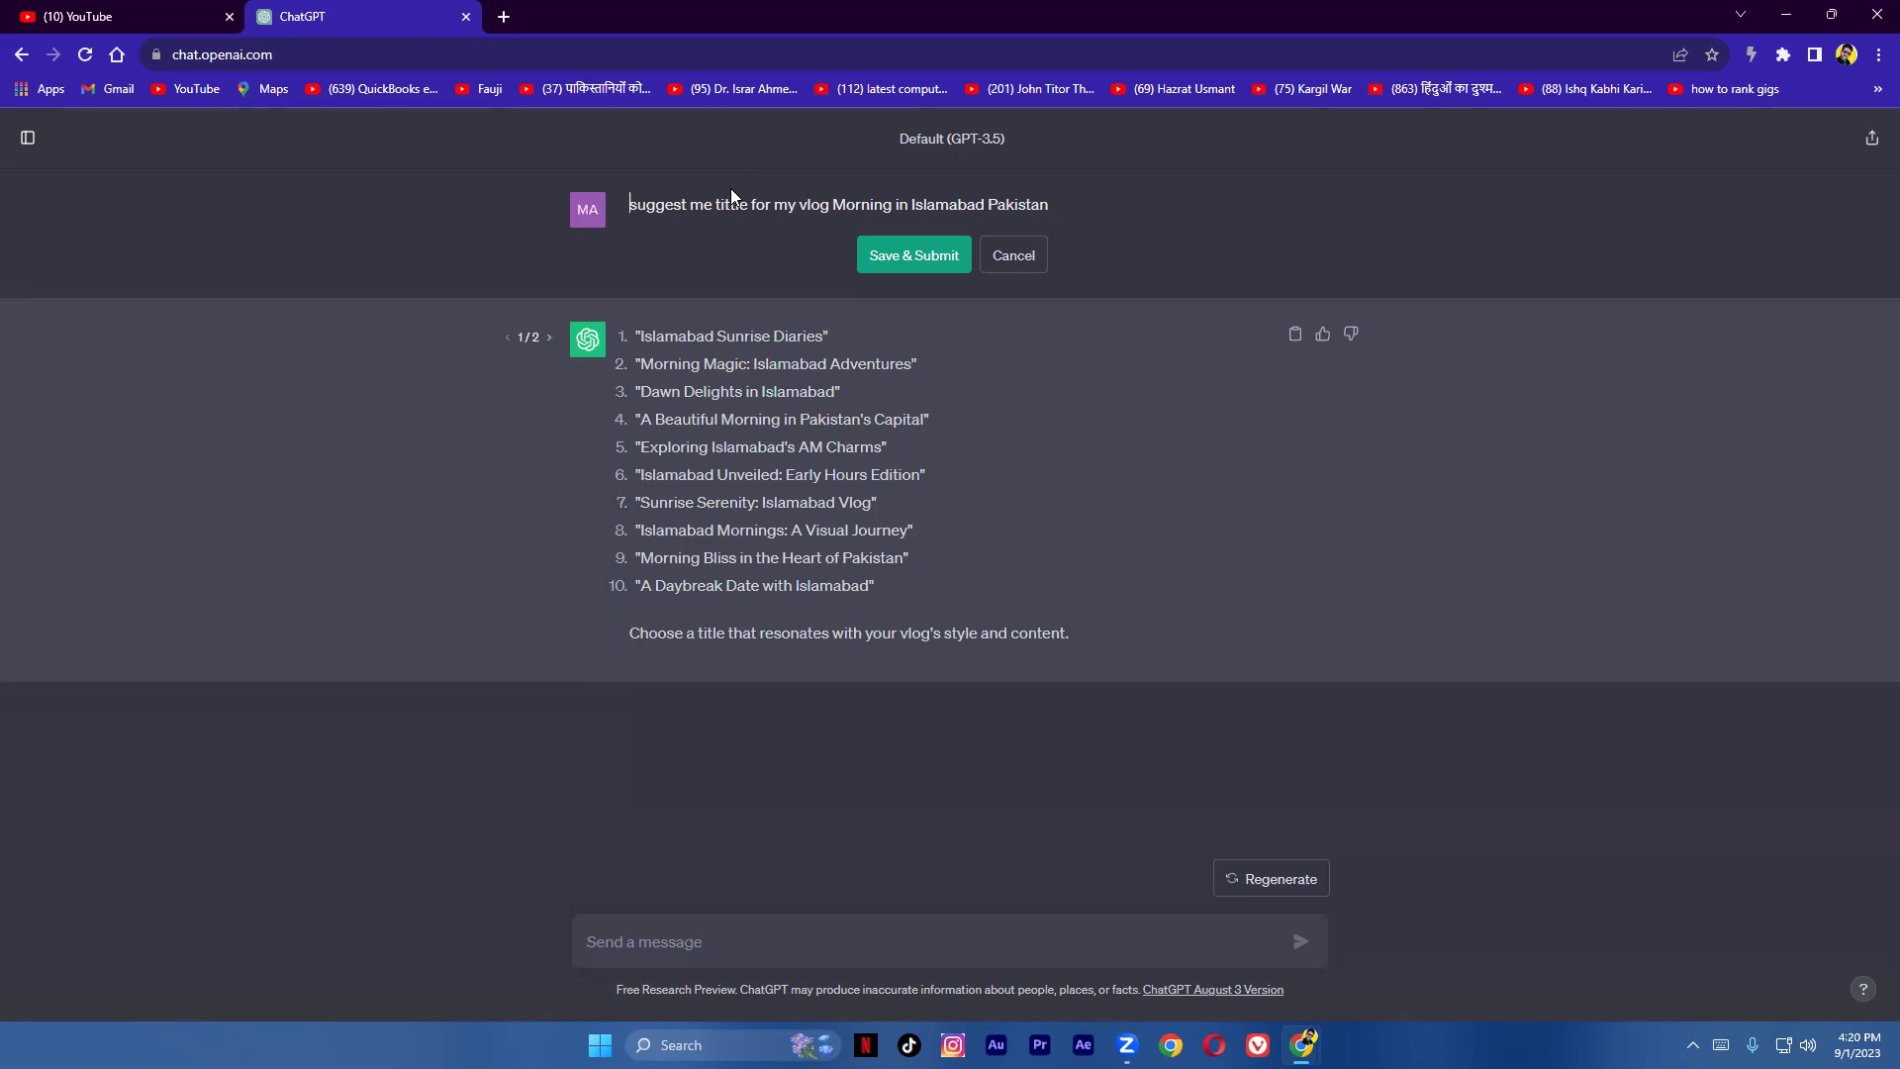
text(descripti)
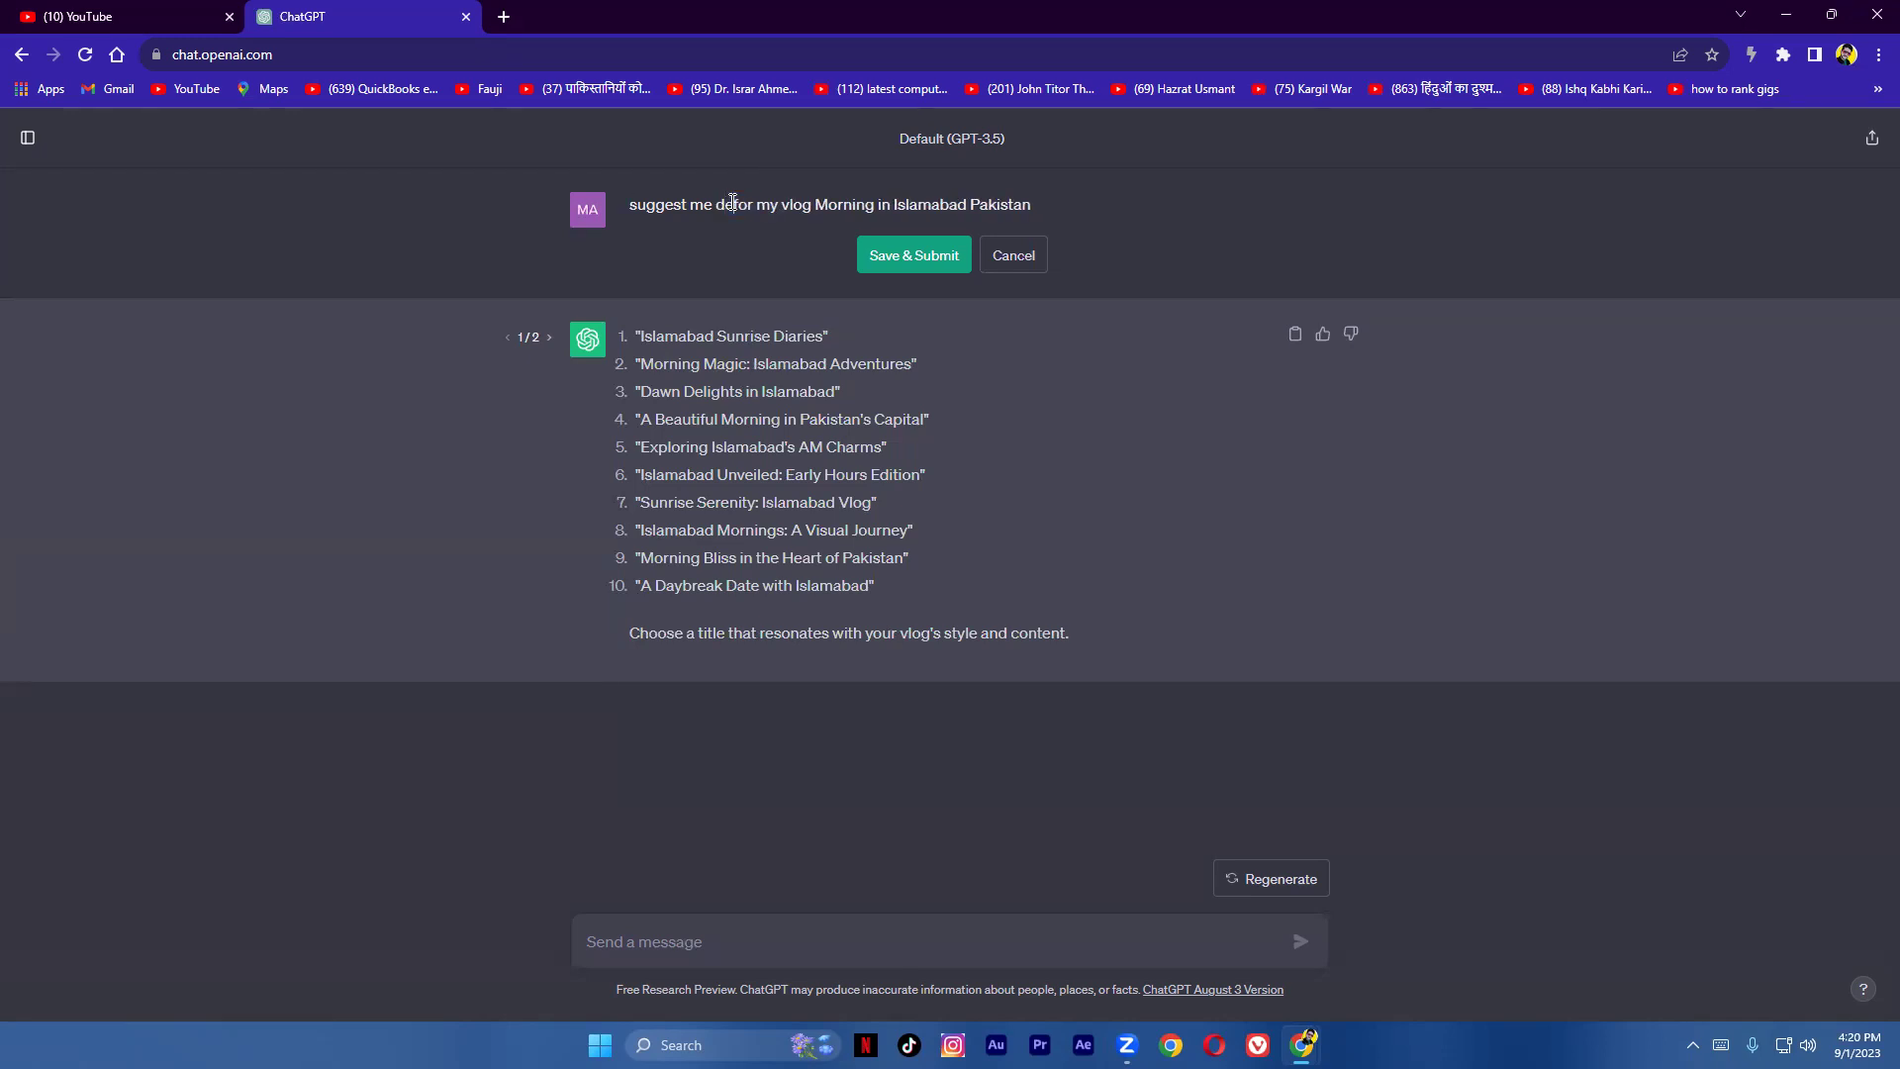
text(on)
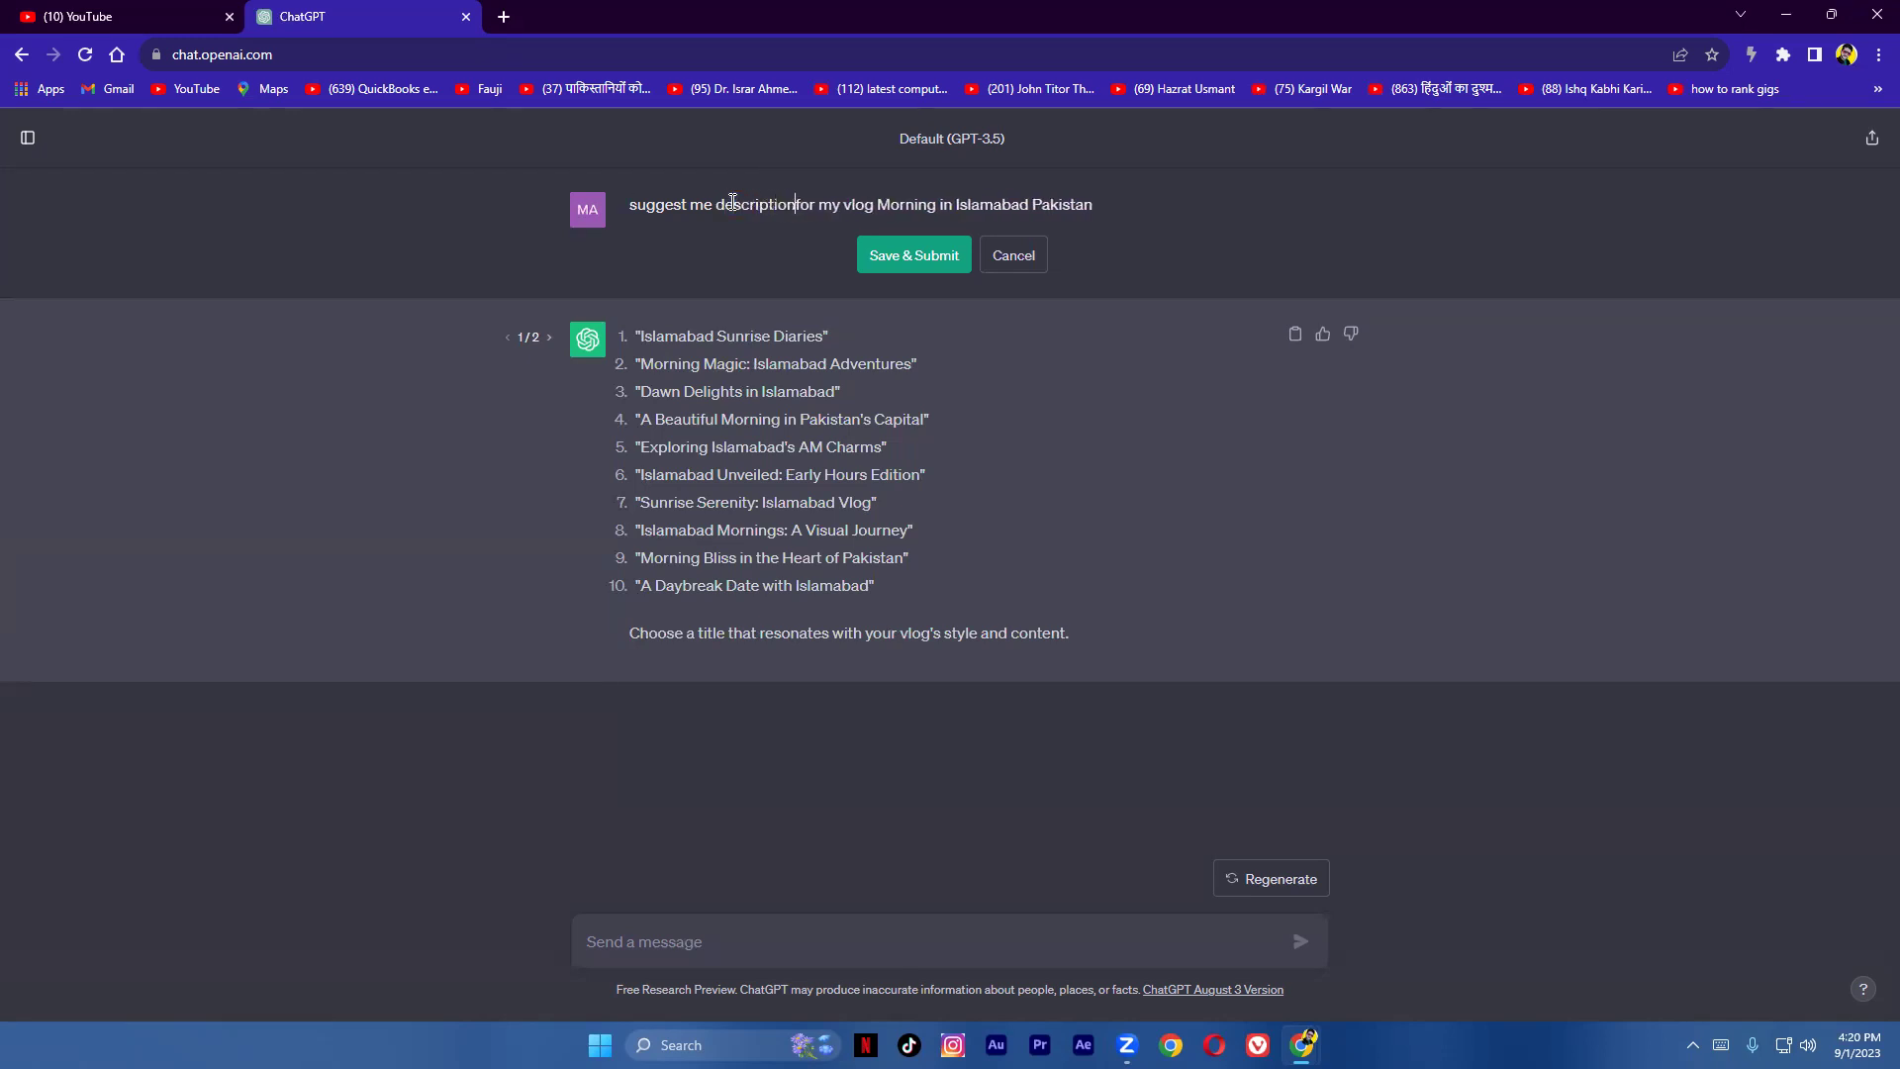
click(848, 203)
text(youtube)
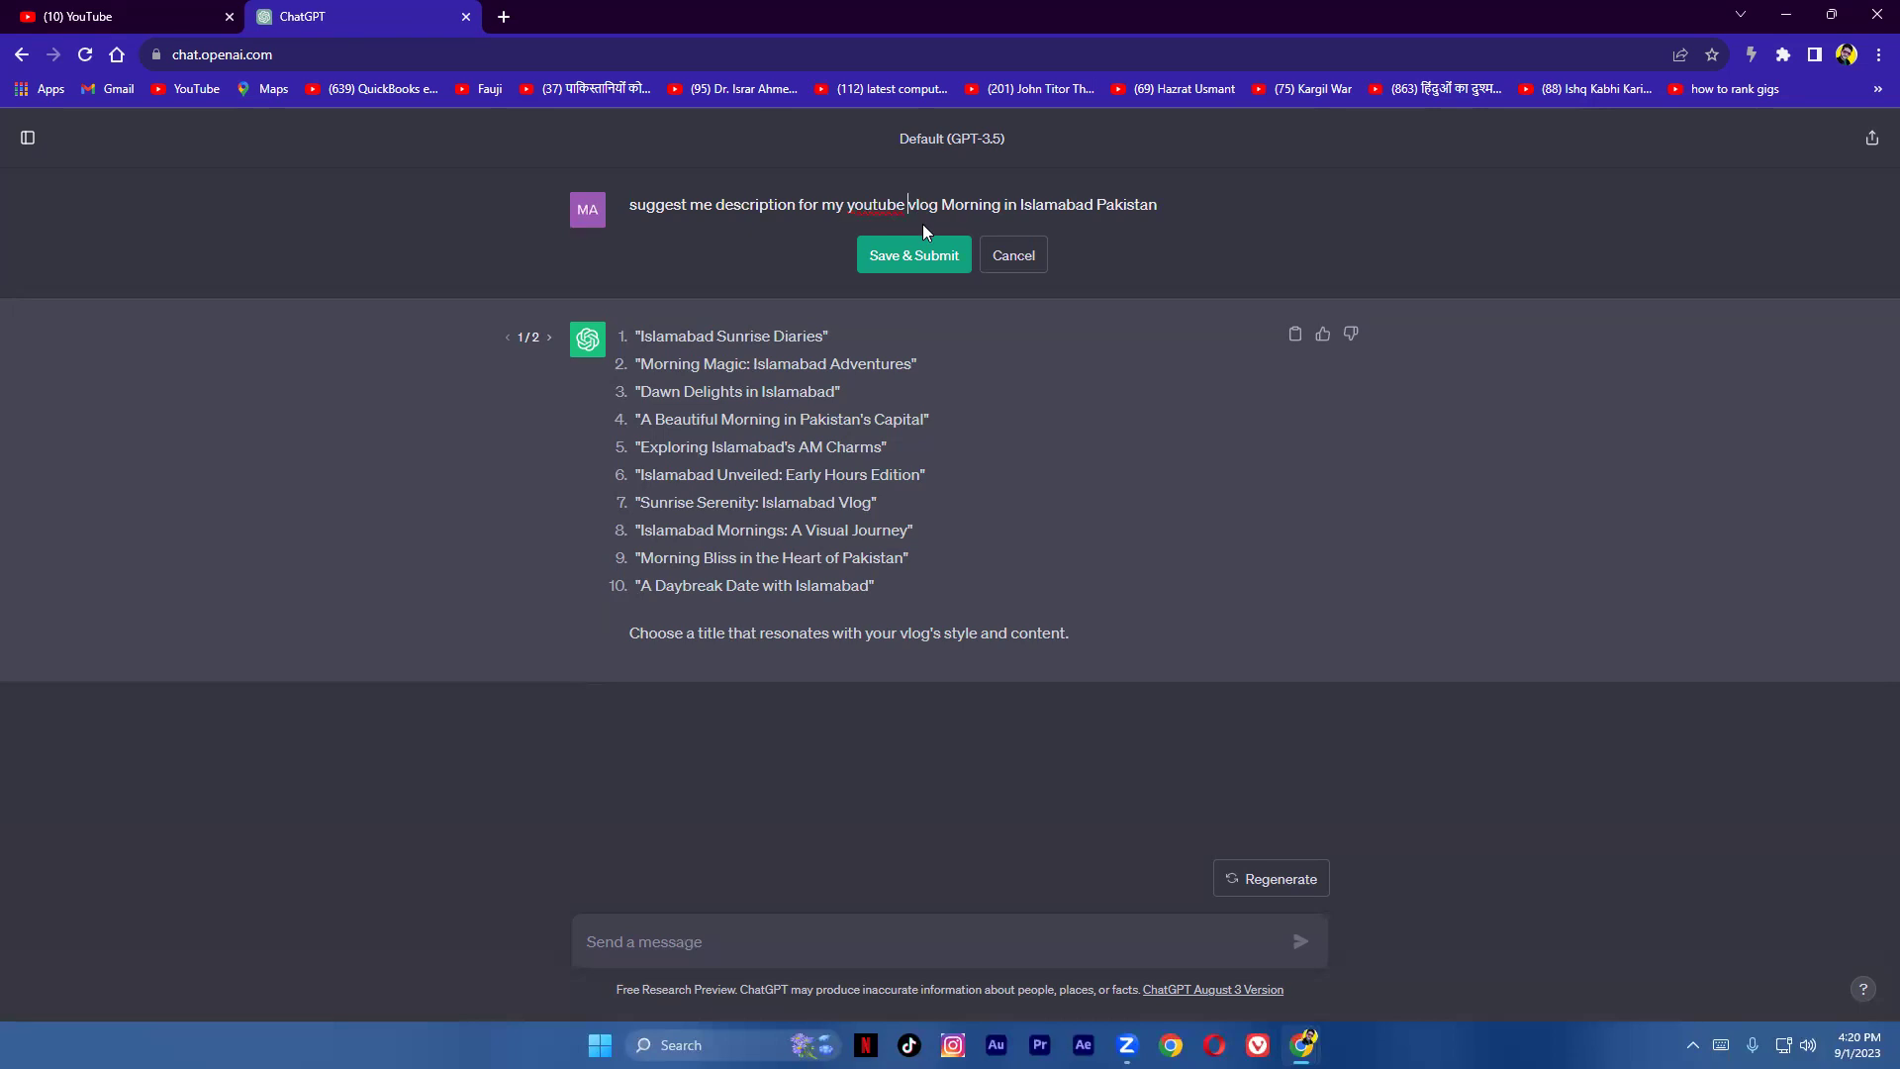
click(920, 255)
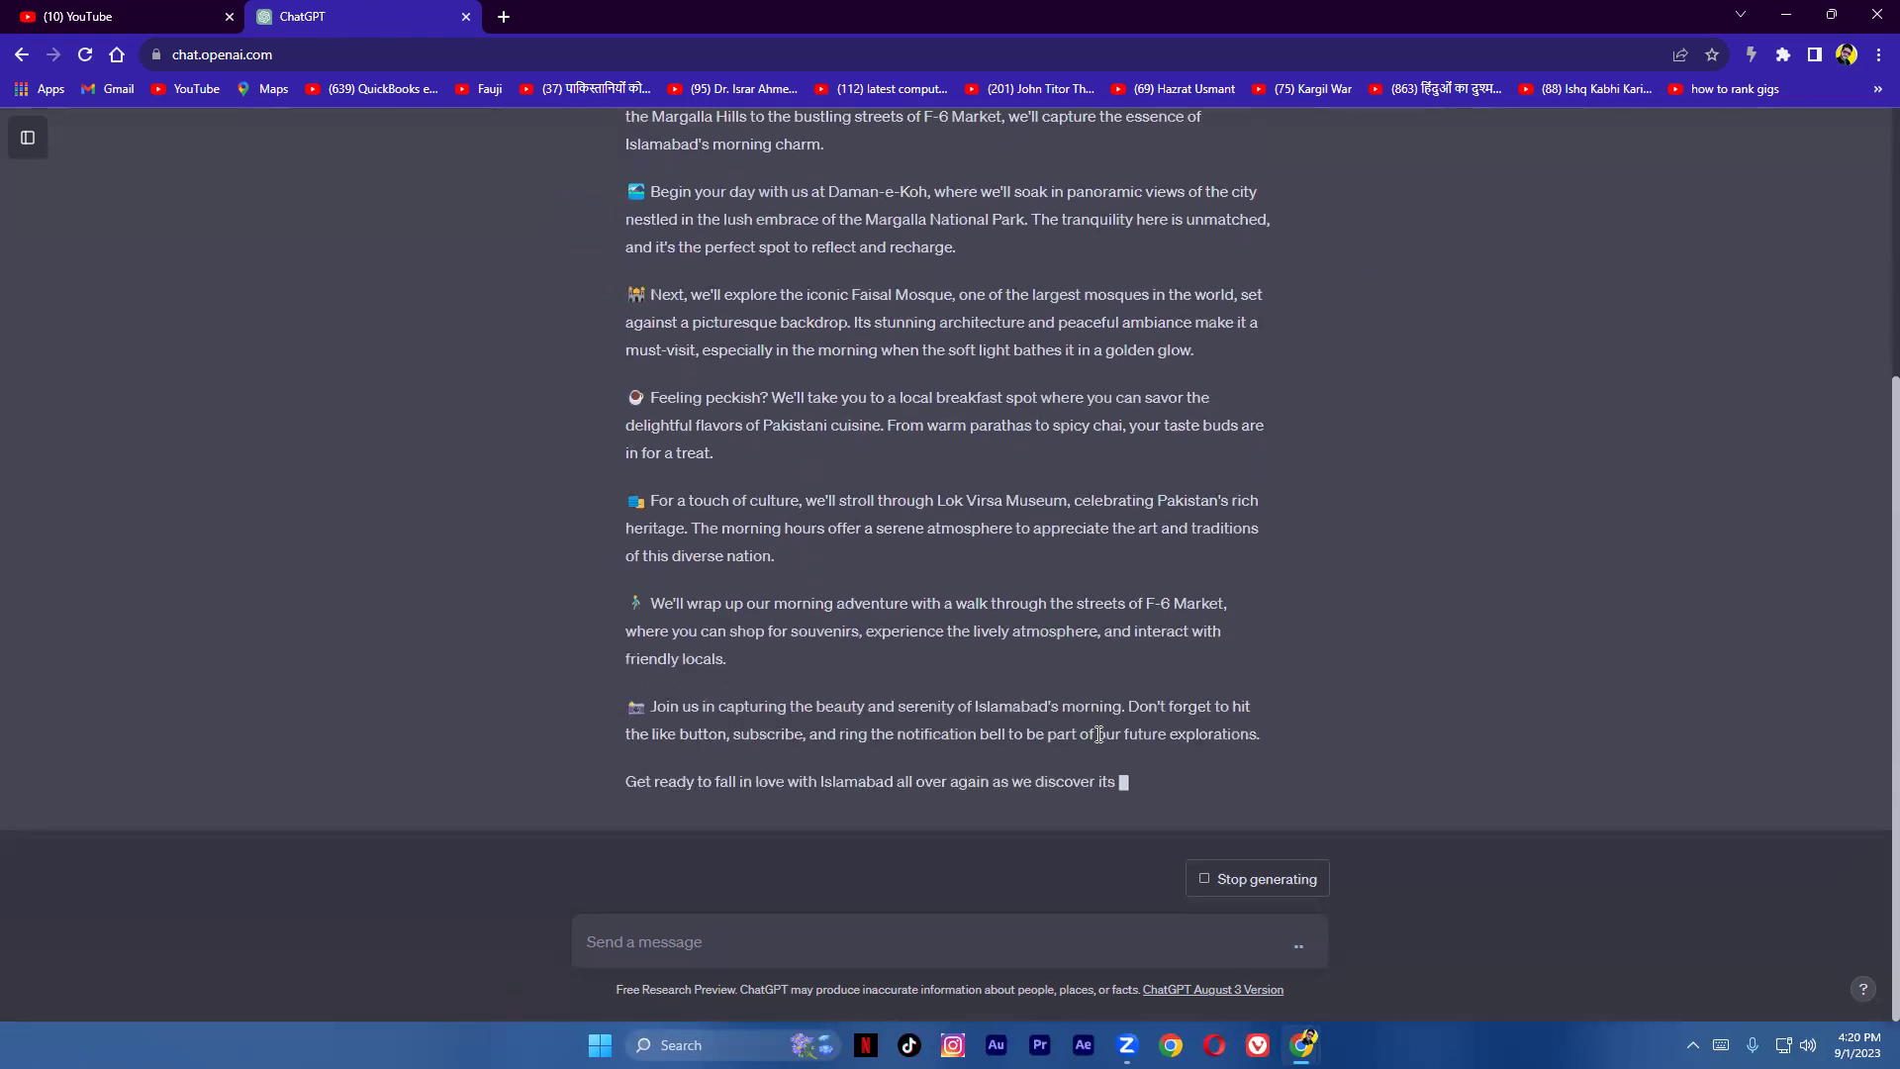
Step: Read through the generated vlog description including its closing hashtags, and return to the original title prompt
scroll(1097, 732, up, 2)
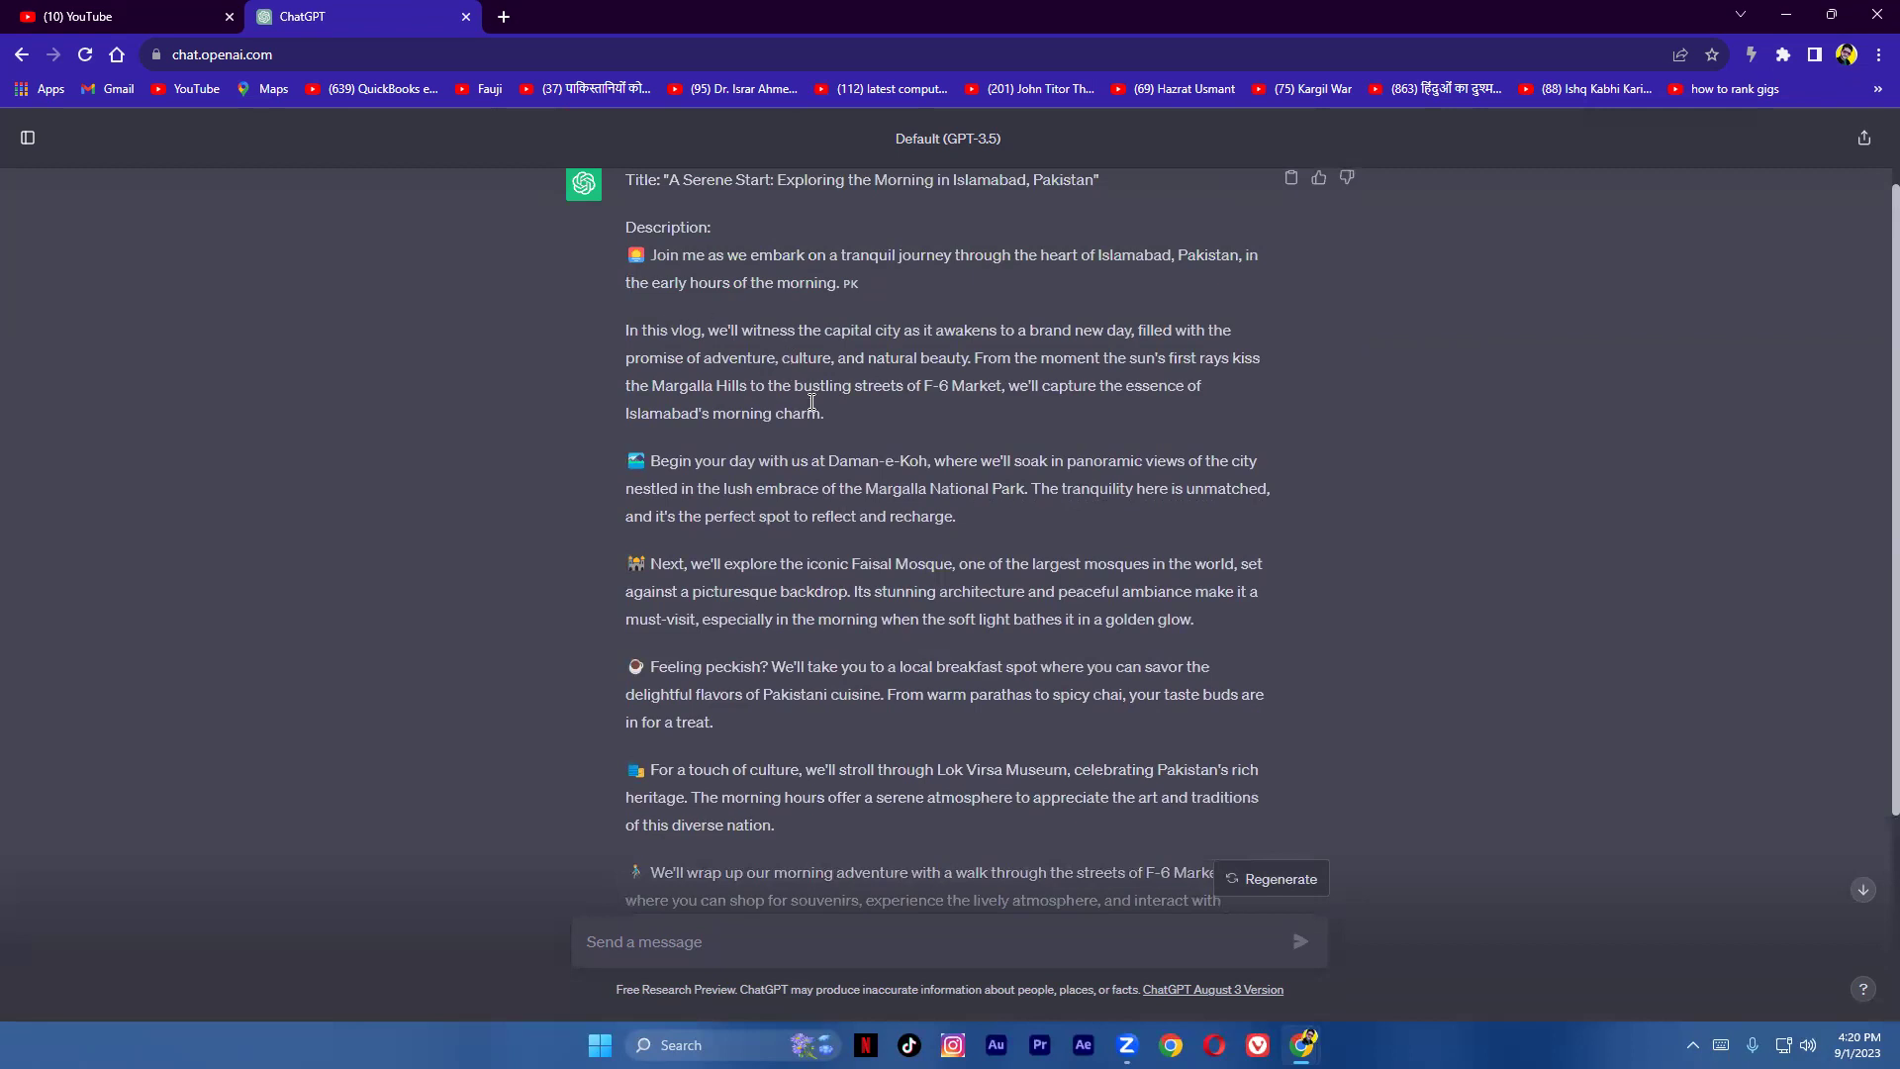
scroll(778, 748, down, 1)
scroll(780, 742, down, 2)
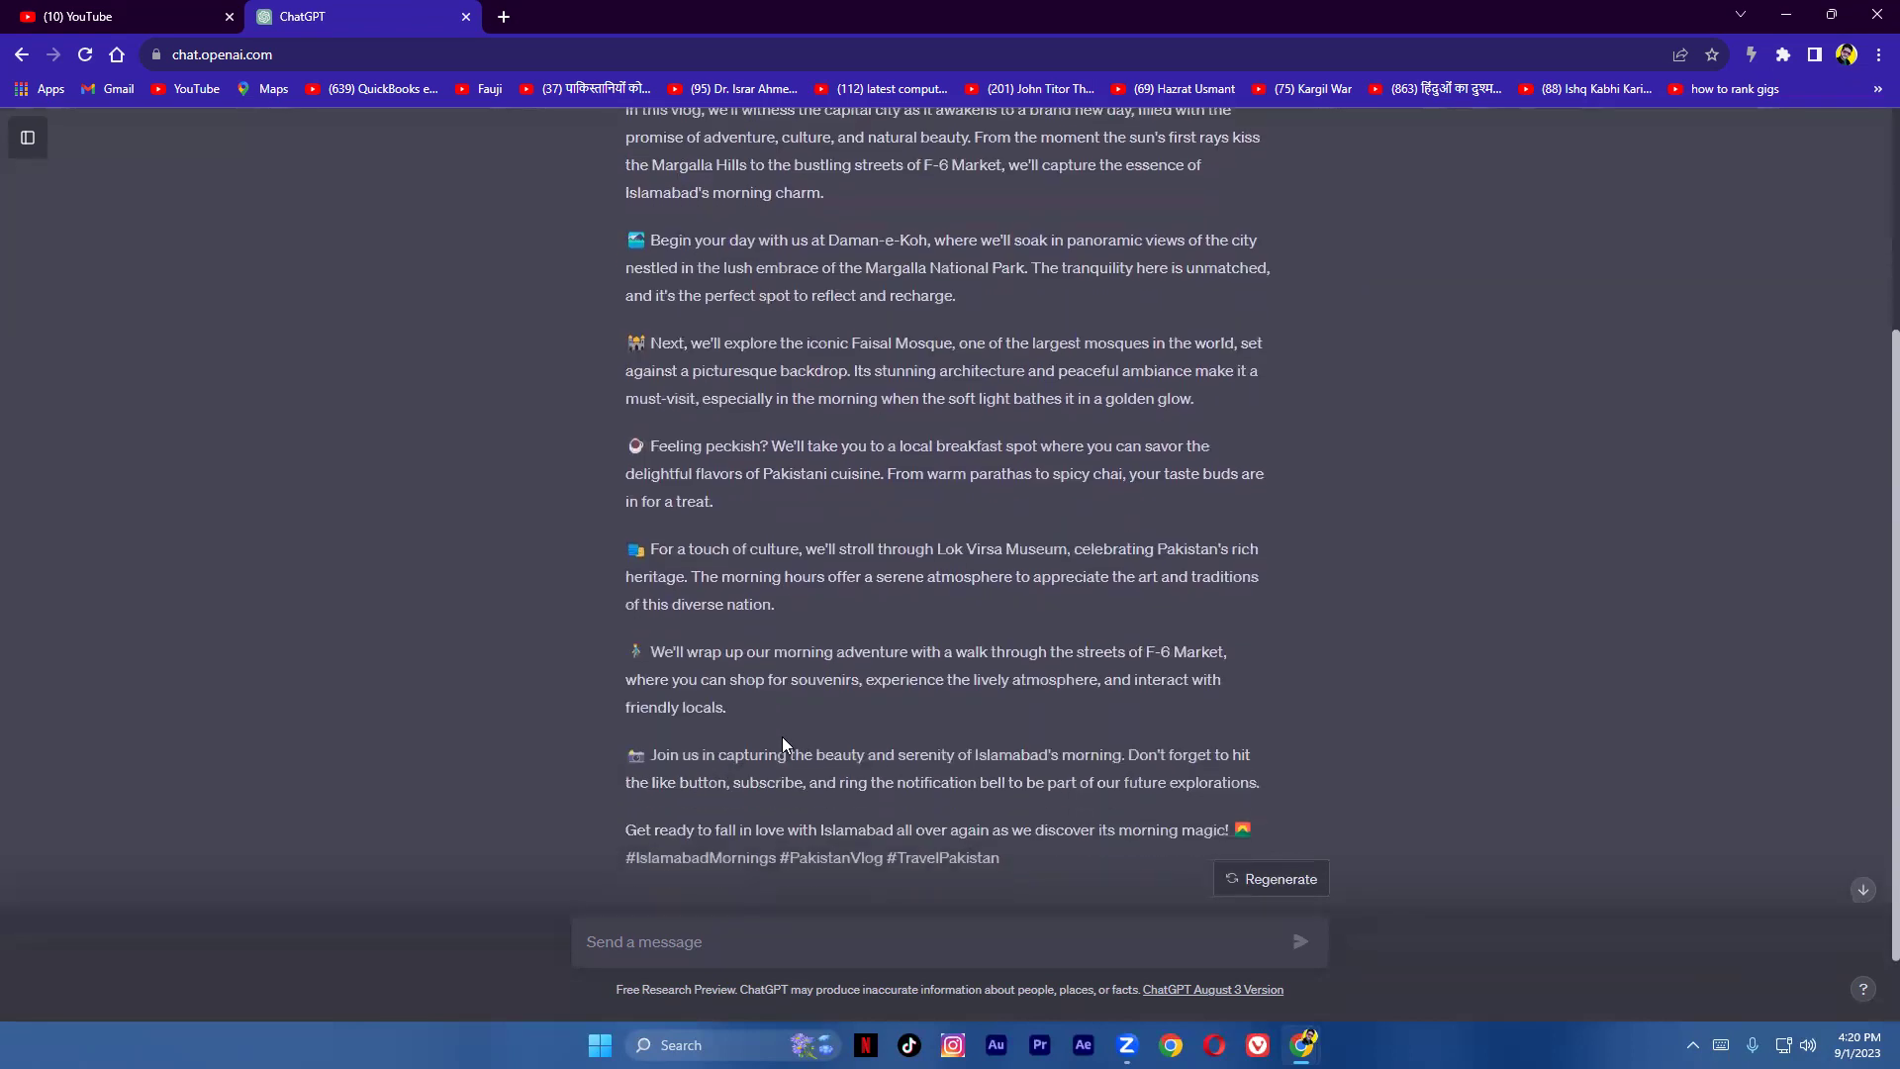
scroll(792, 713, up, 3)
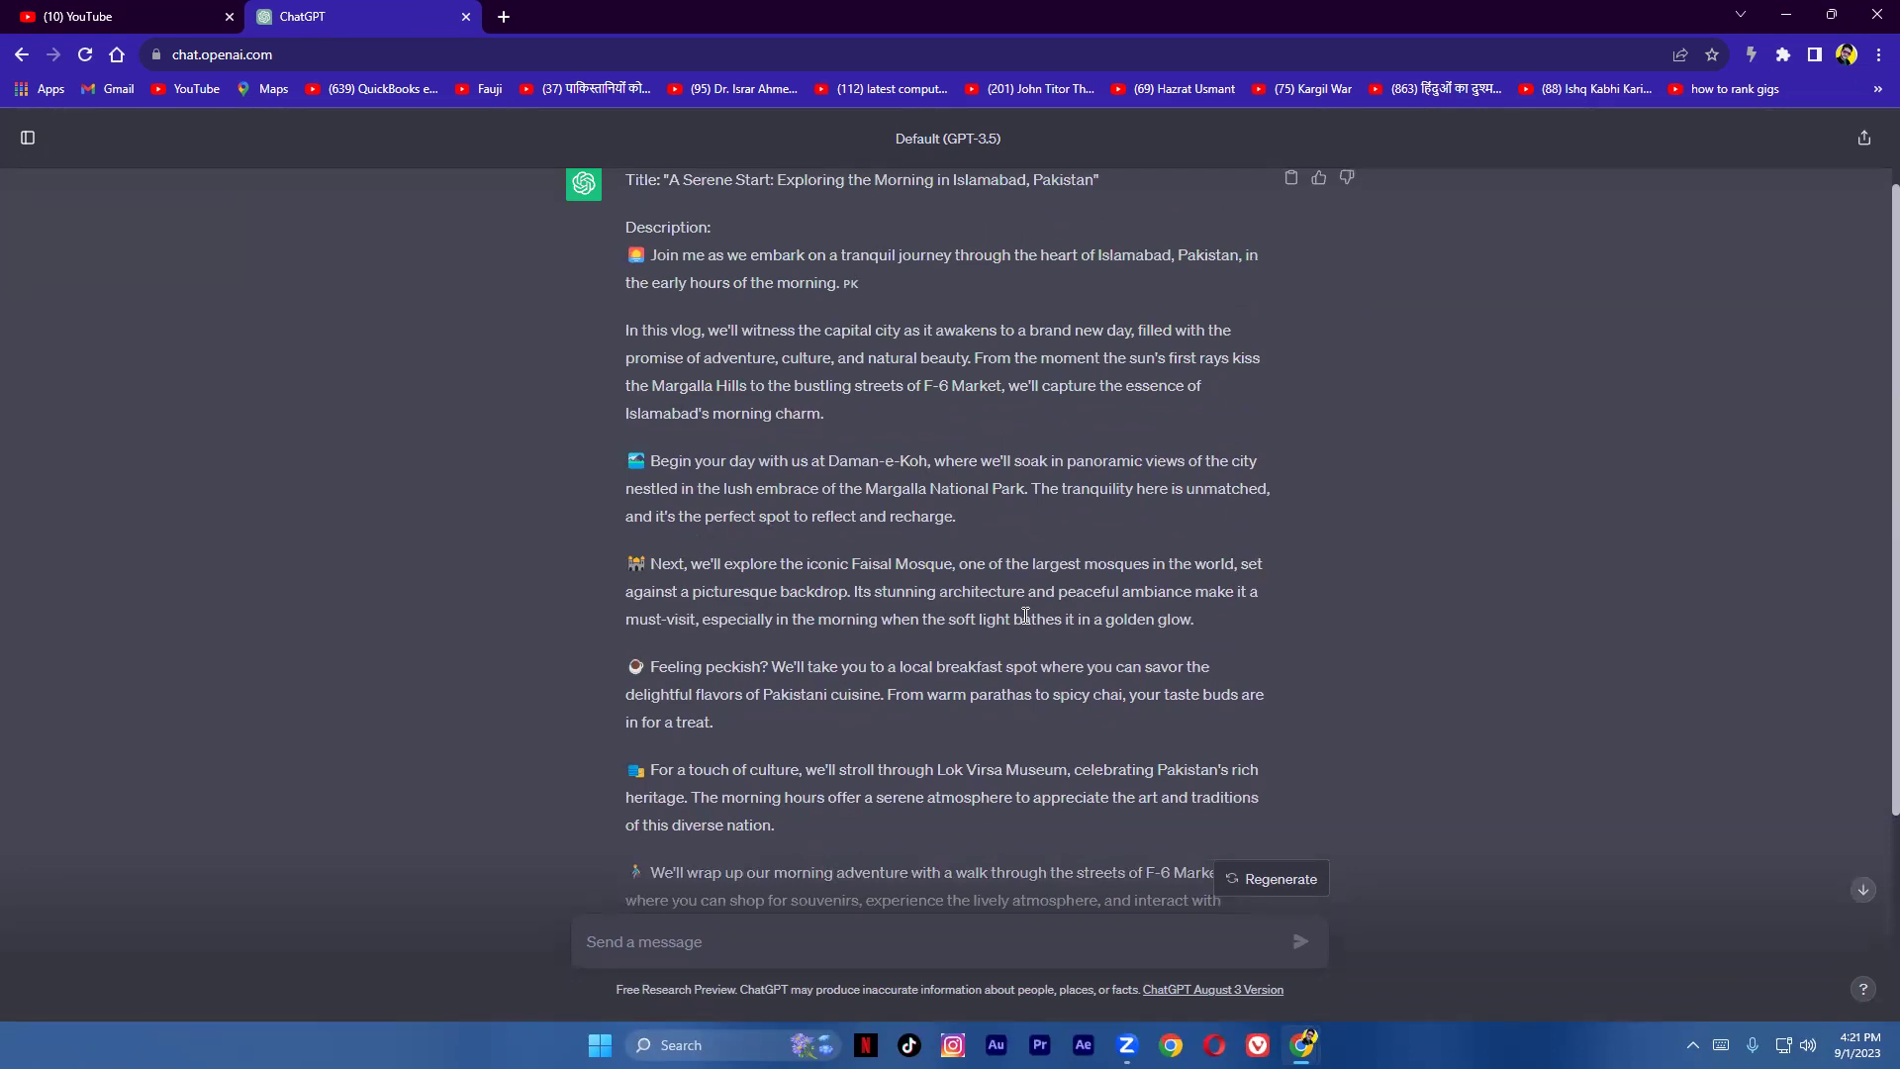
scroll(1025, 616, down, 1)
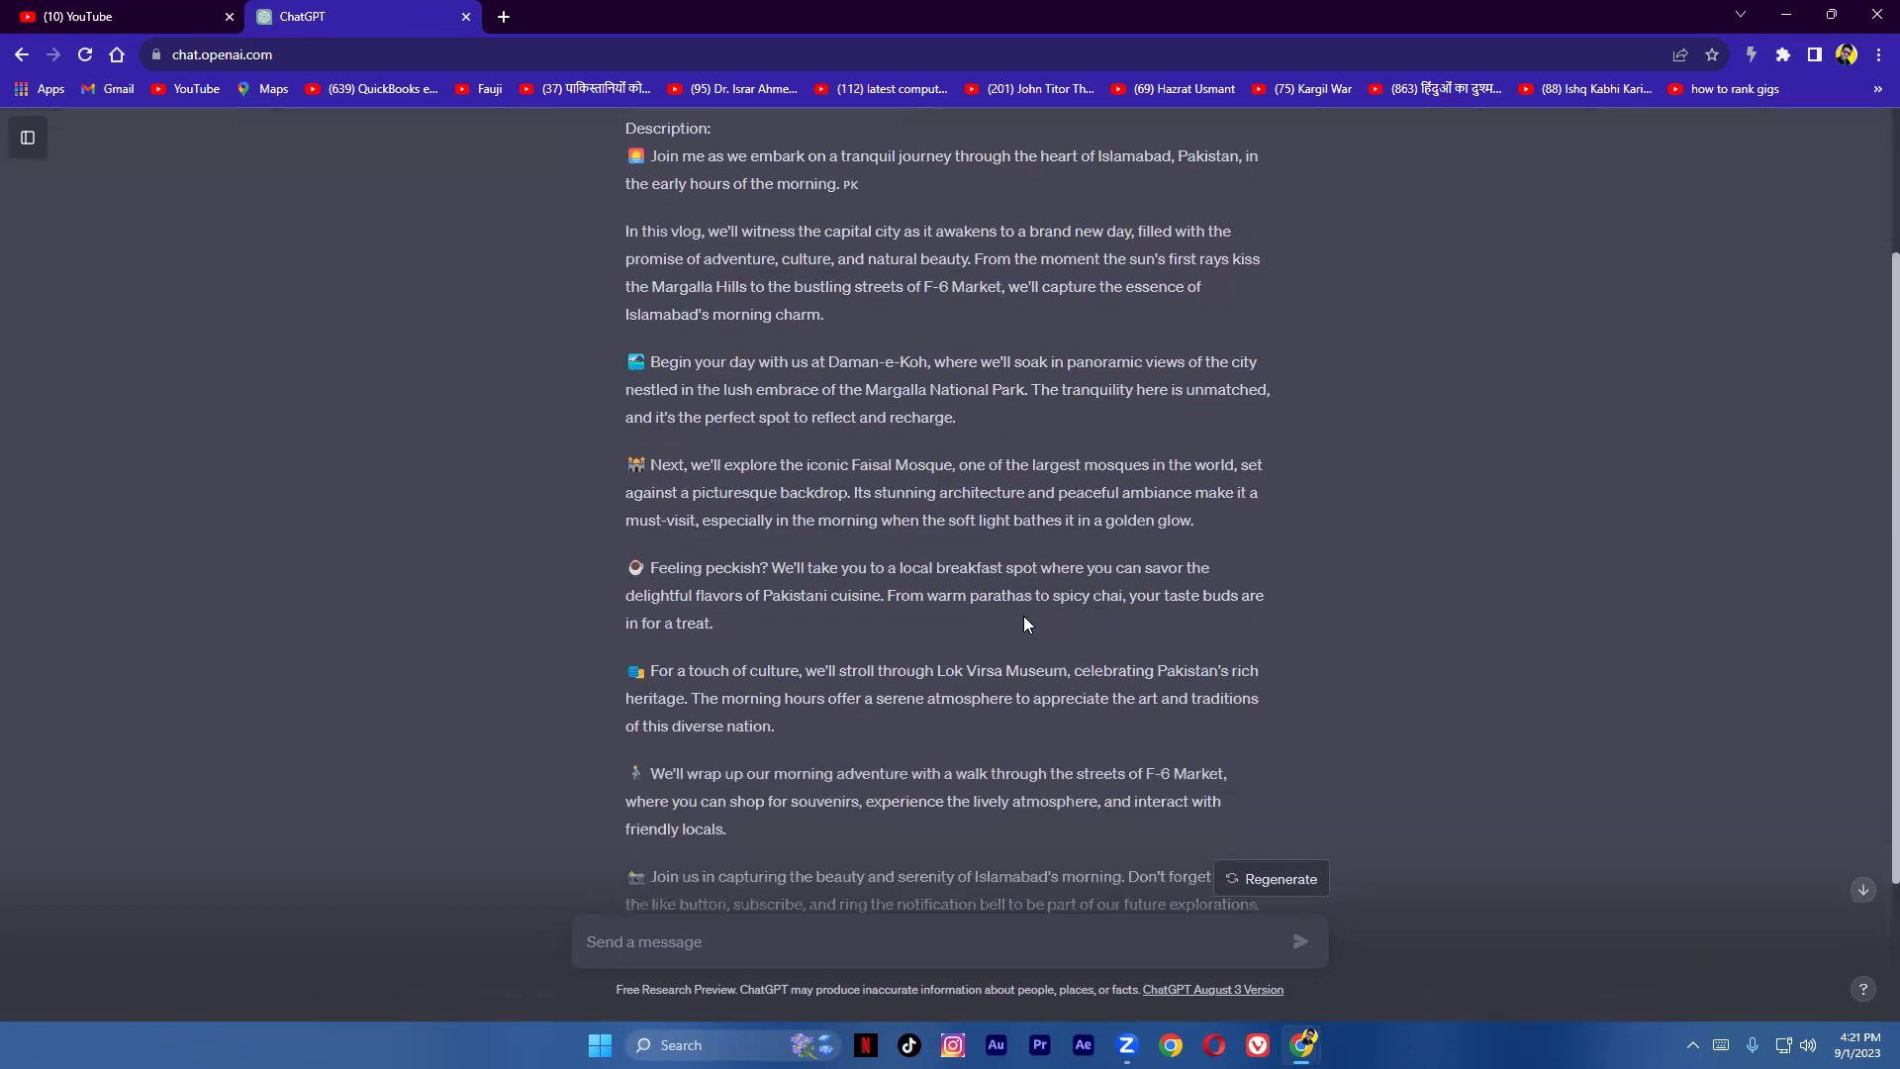
scroll(1023, 616, down, 1)
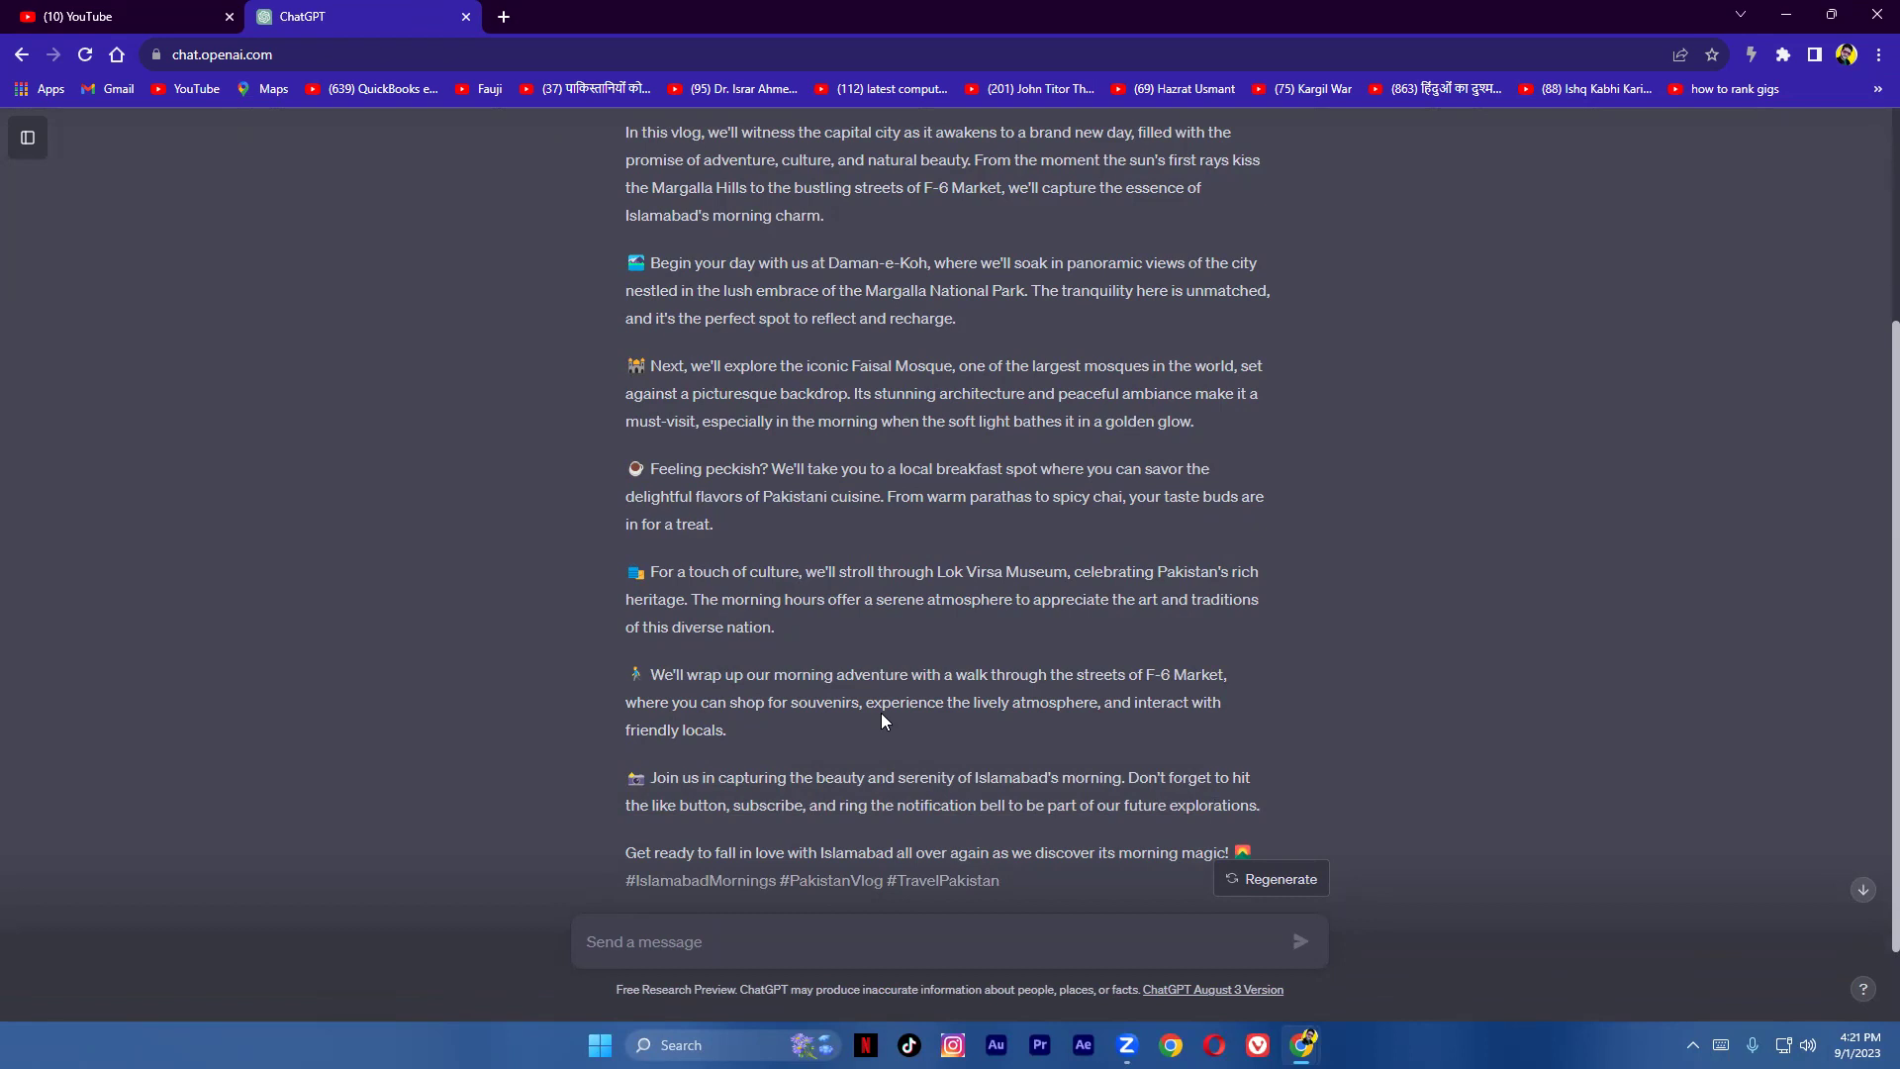
scroll(883, 719, down, 1)
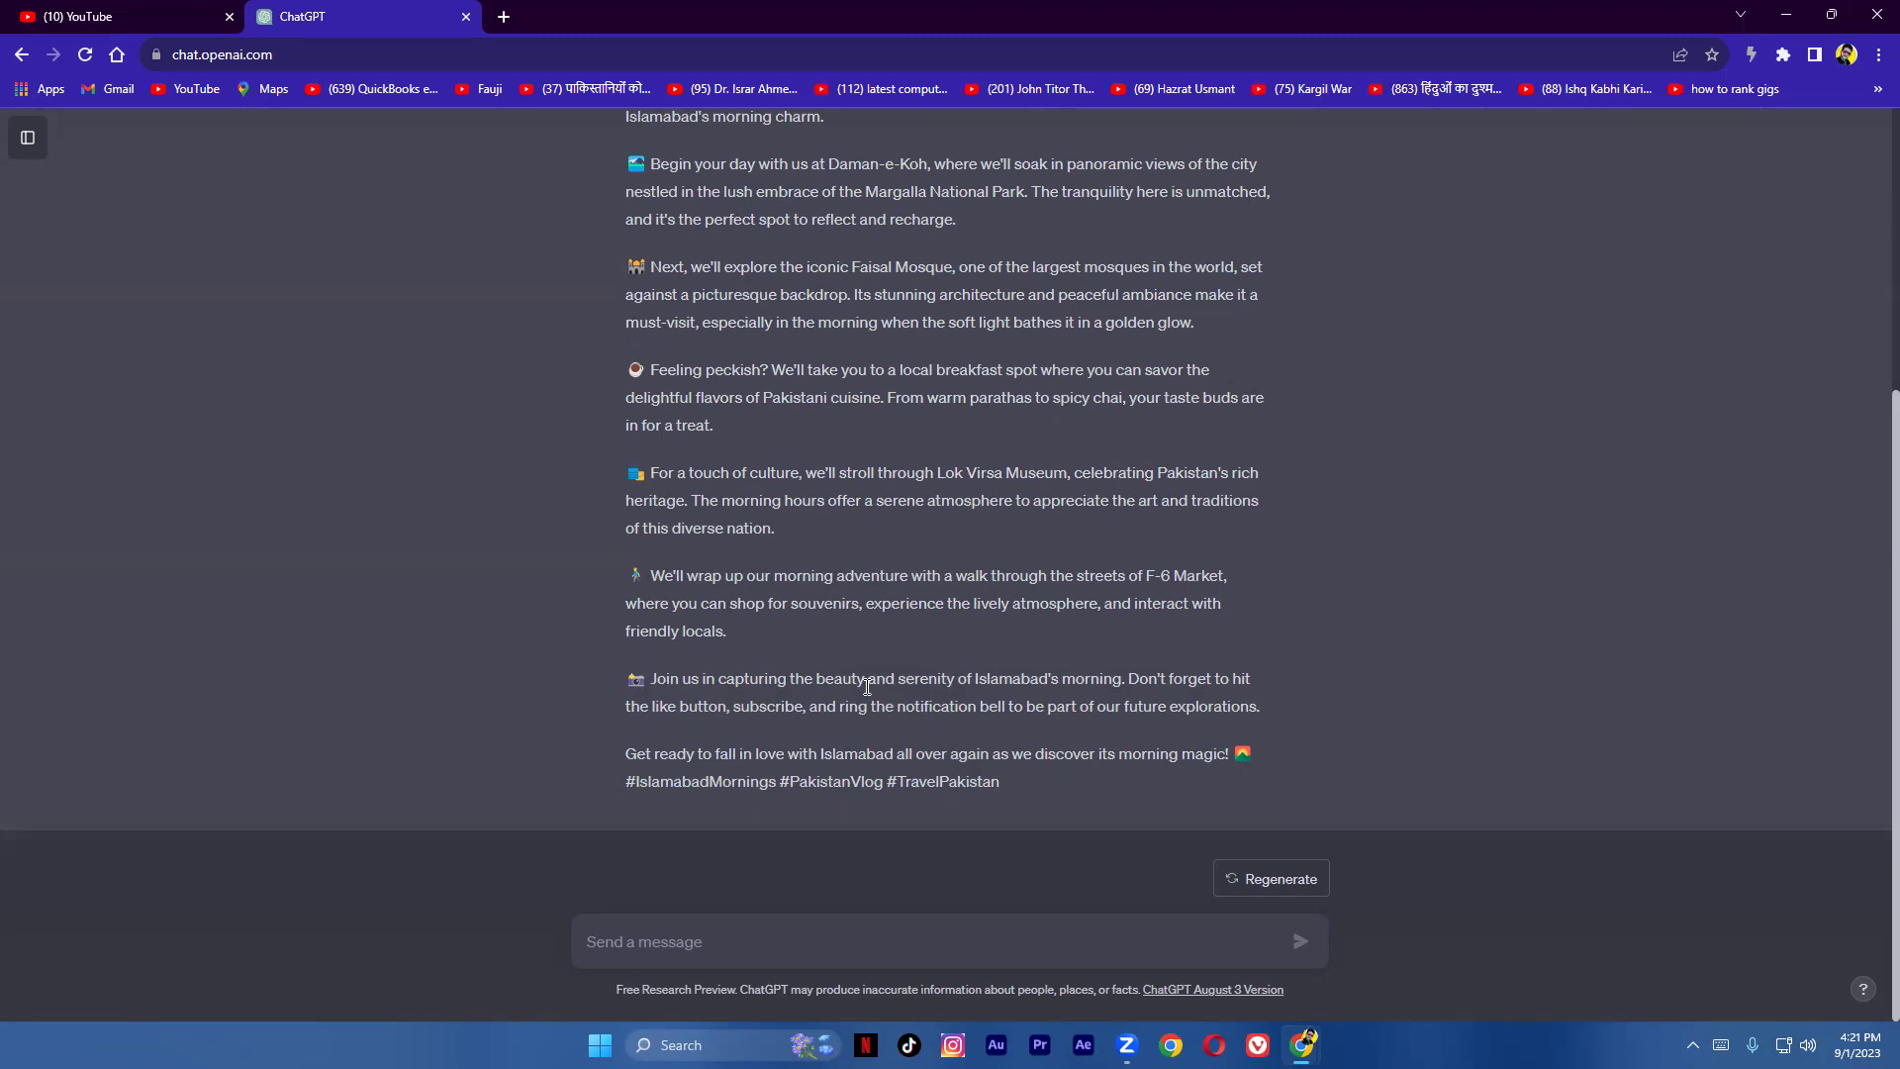
scroll(867, 685, up, 5)
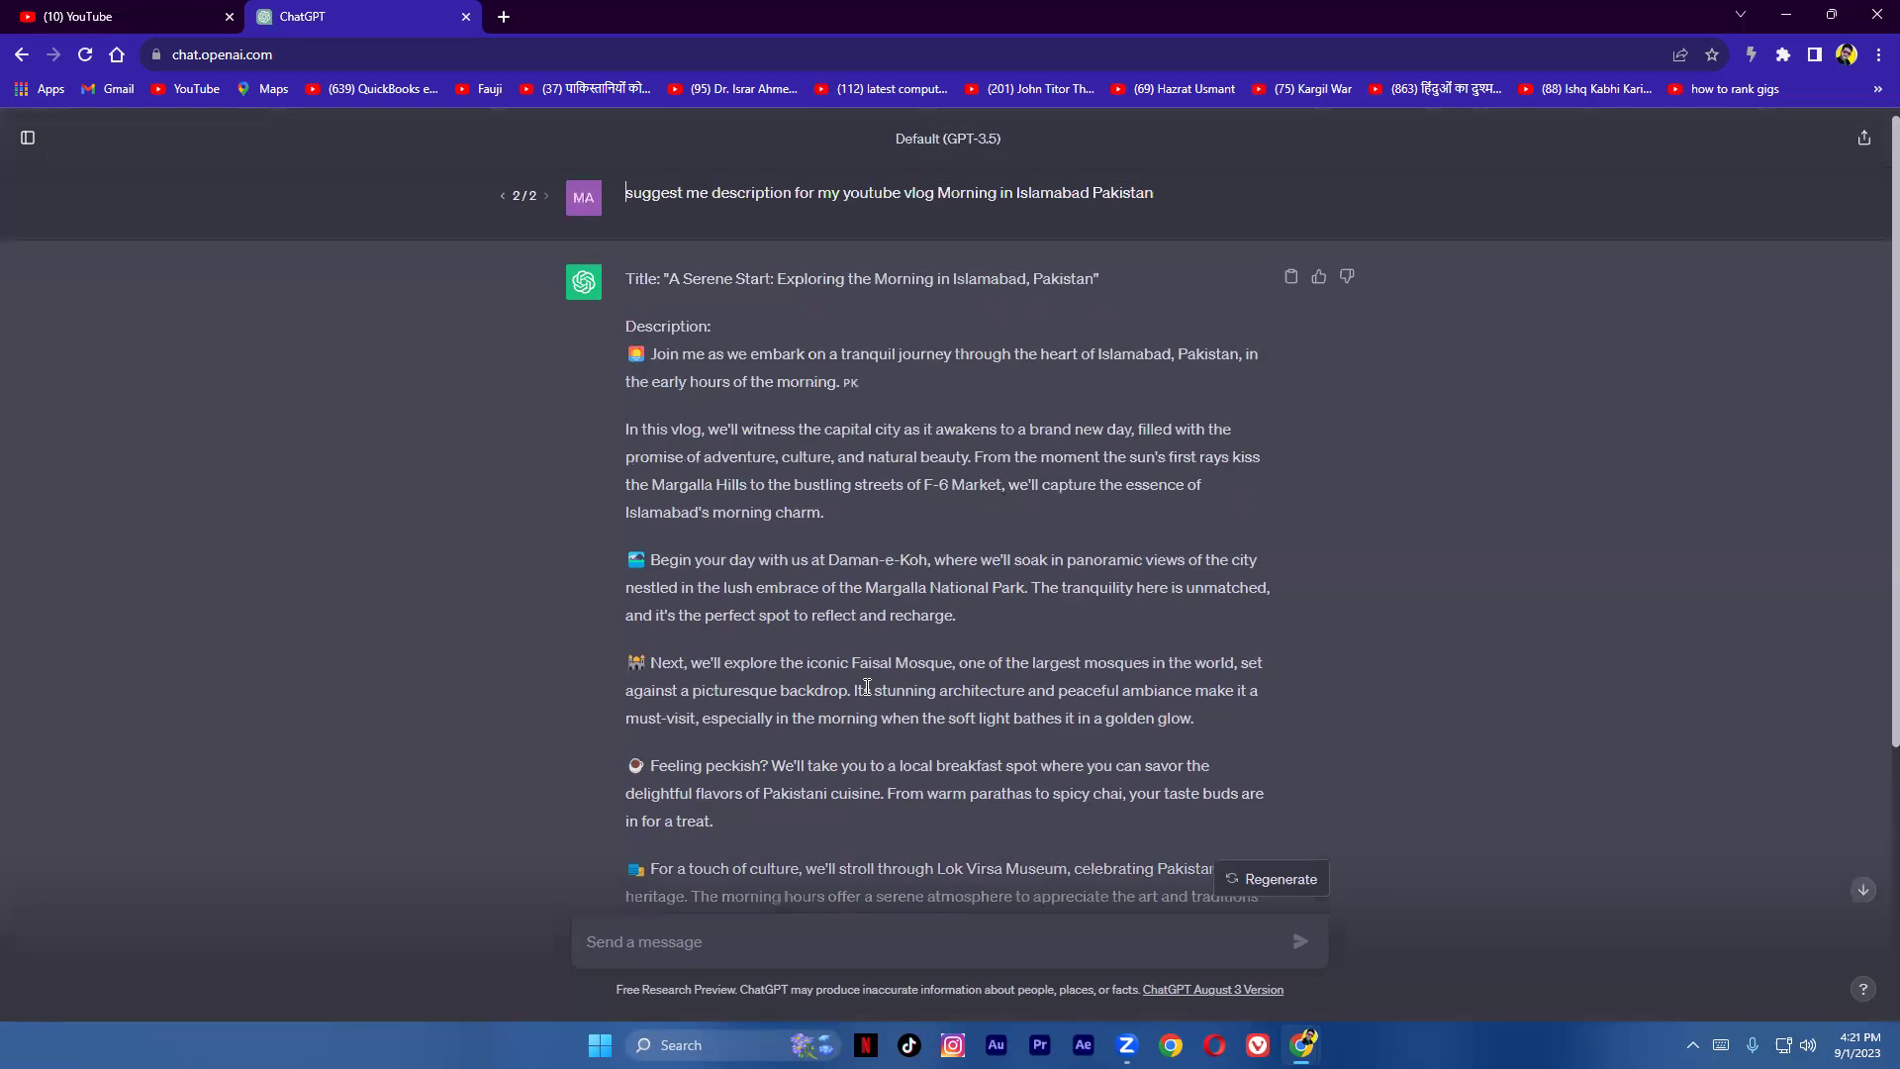
click(502, 208)
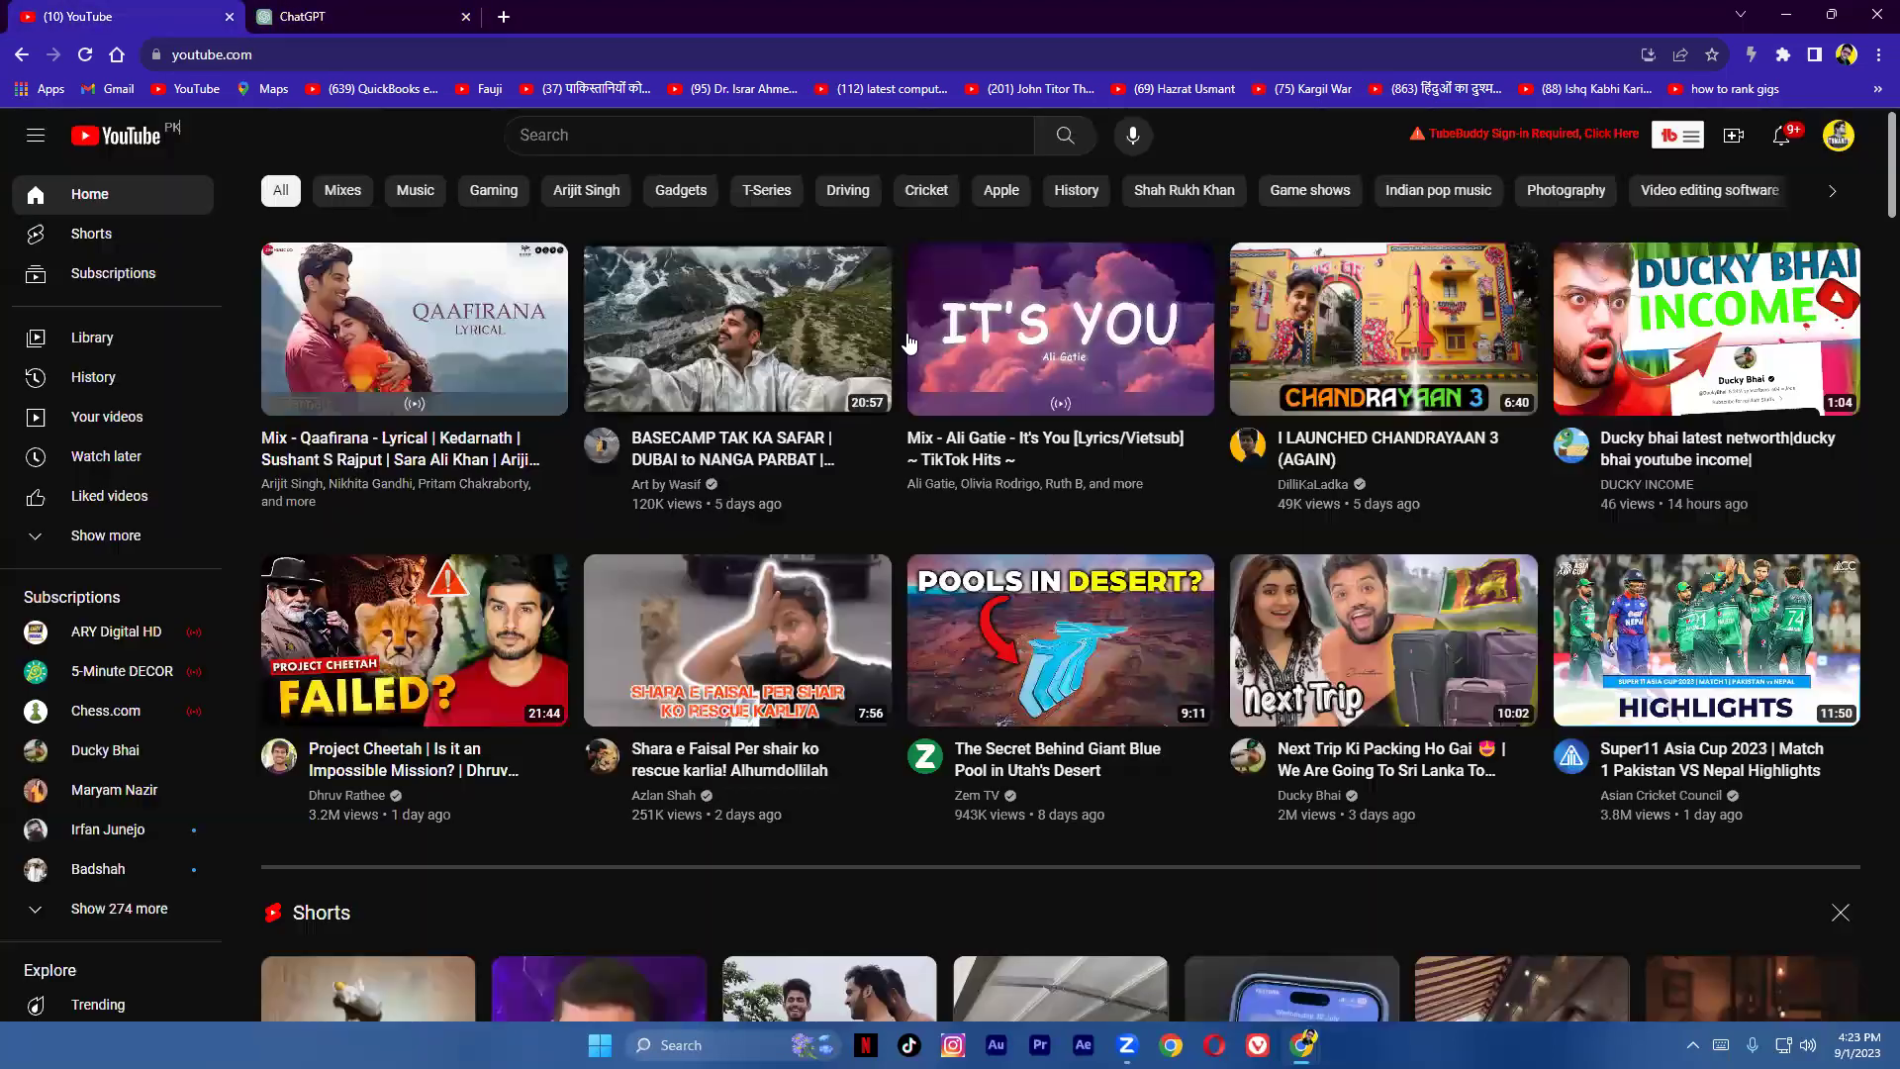
Step: Switch to YouTube, examine the titles and thumbnails of recommended videos down the home feed, and return to the ChatGPT conversation
click(129, 12)
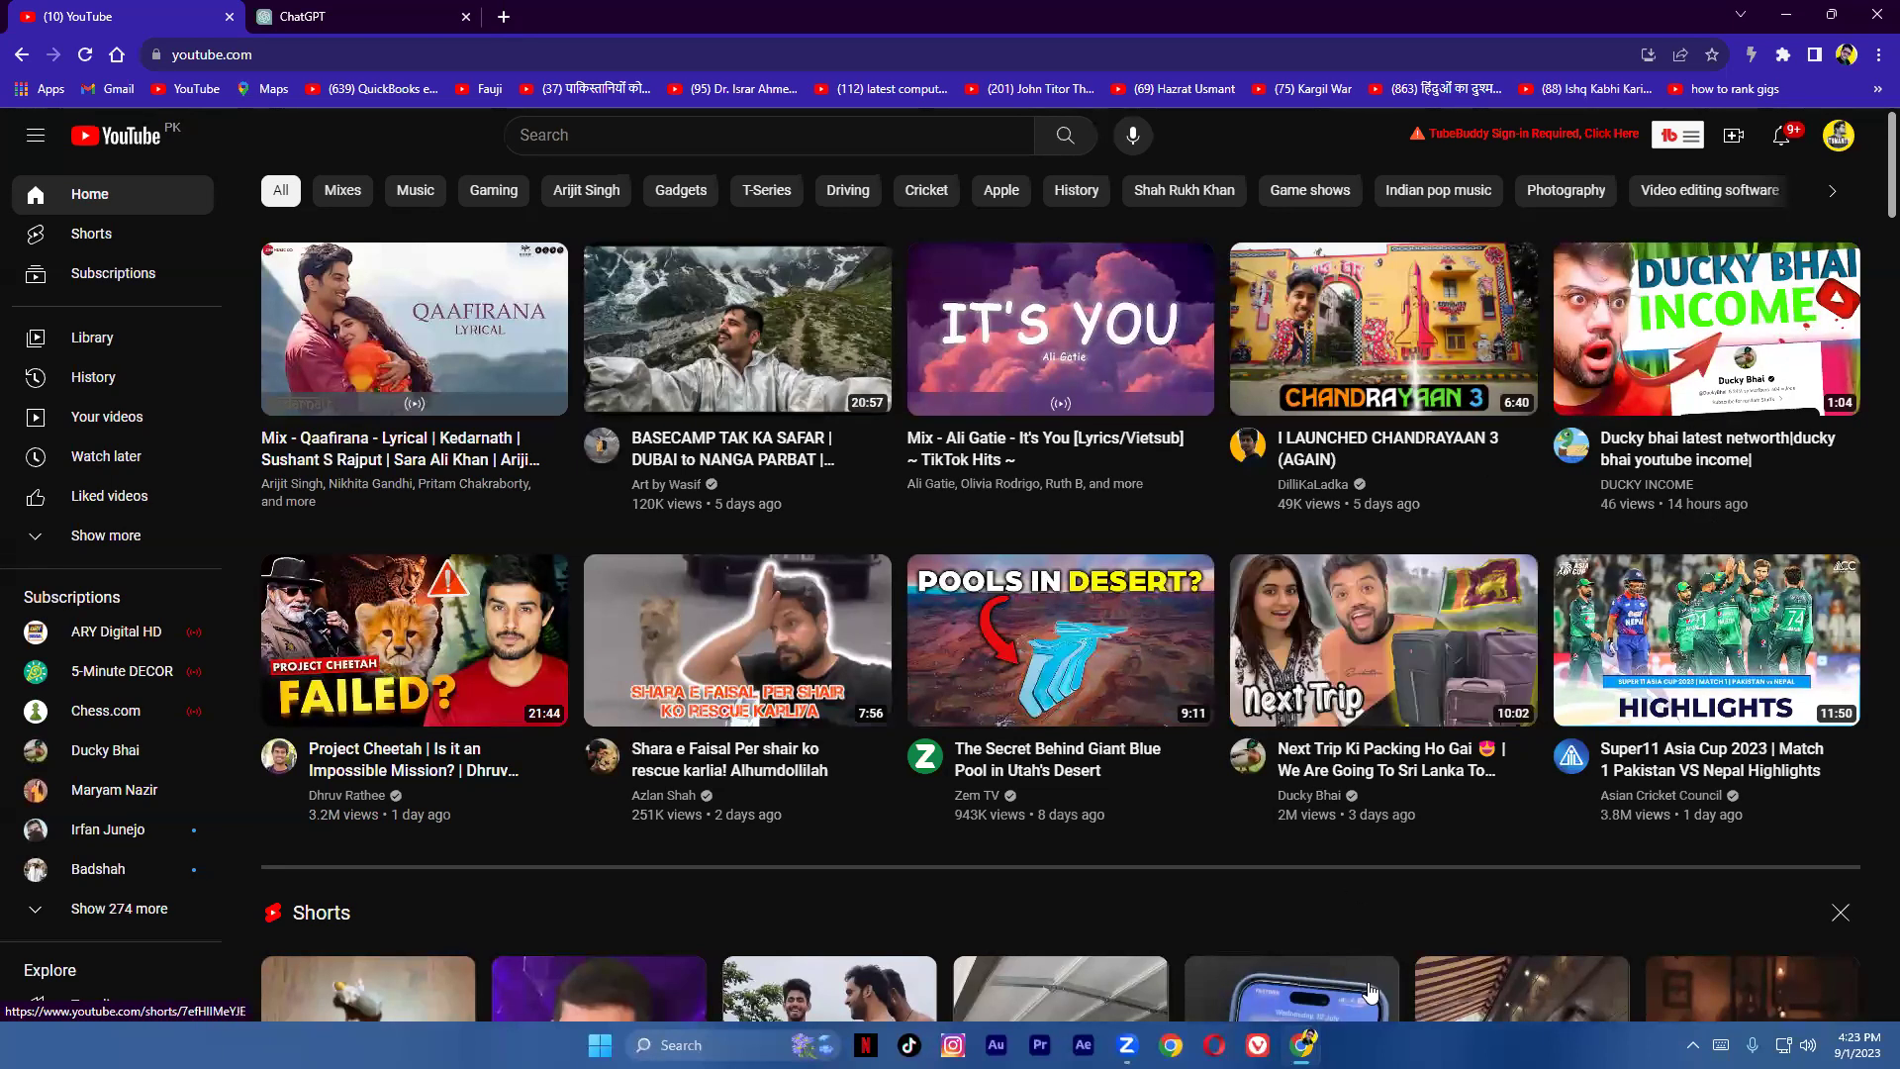
scroll(836, 871, down, 2)
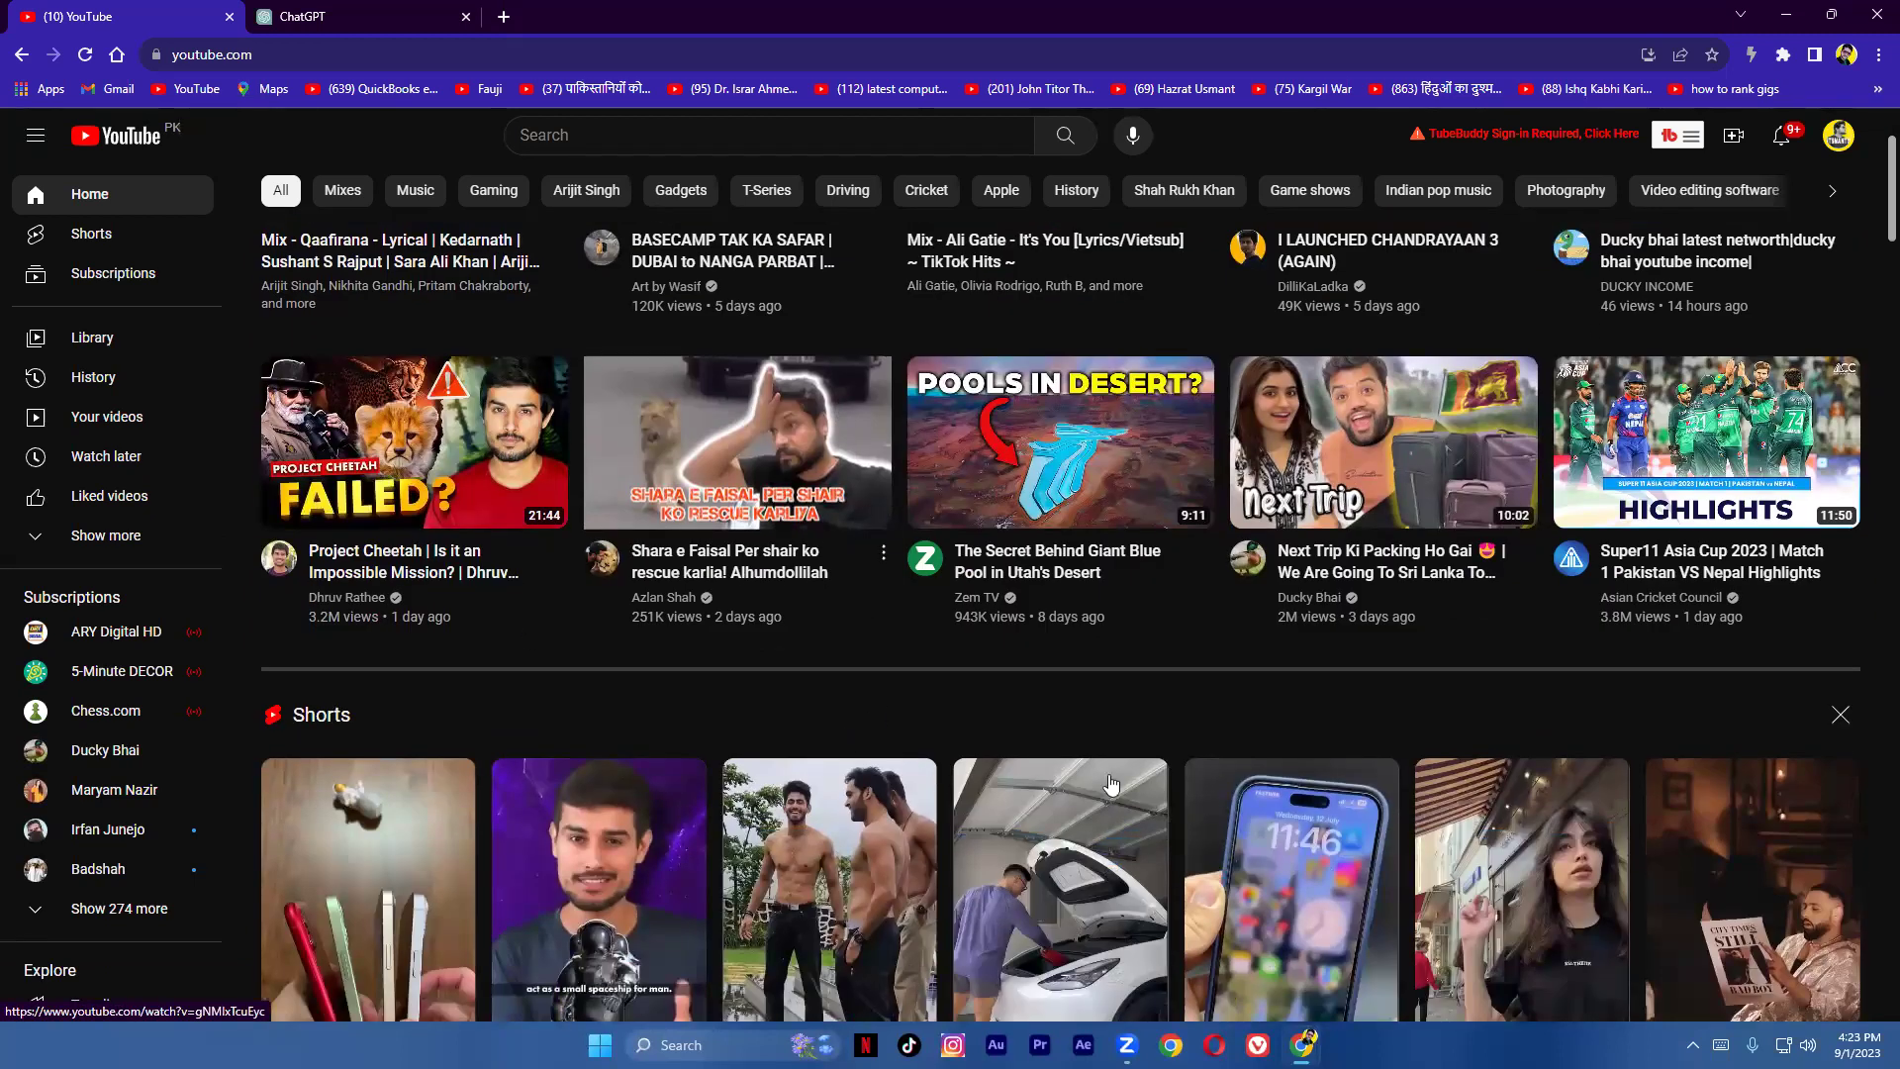
scroll(1104, 779, down, 10)
scroll(1104, 779, down, 3)
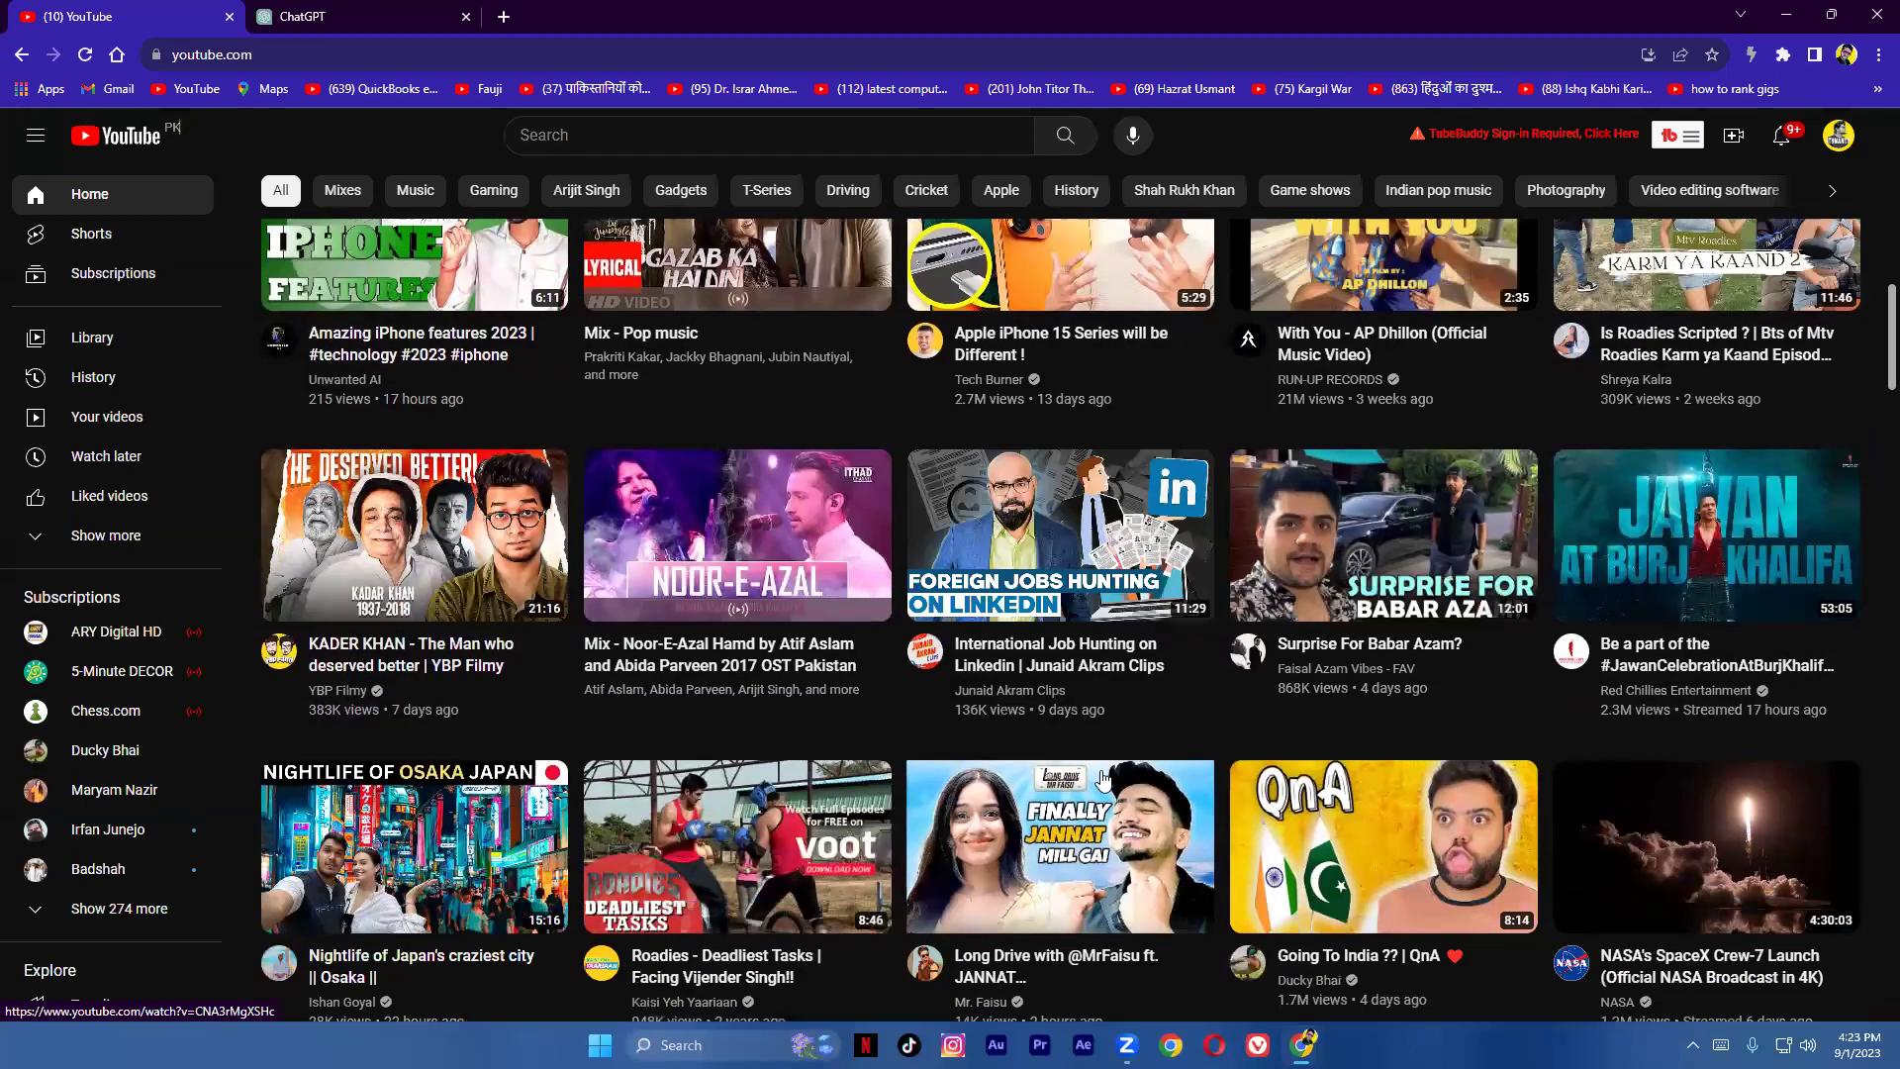
scroll(1105, 779, down, 1)
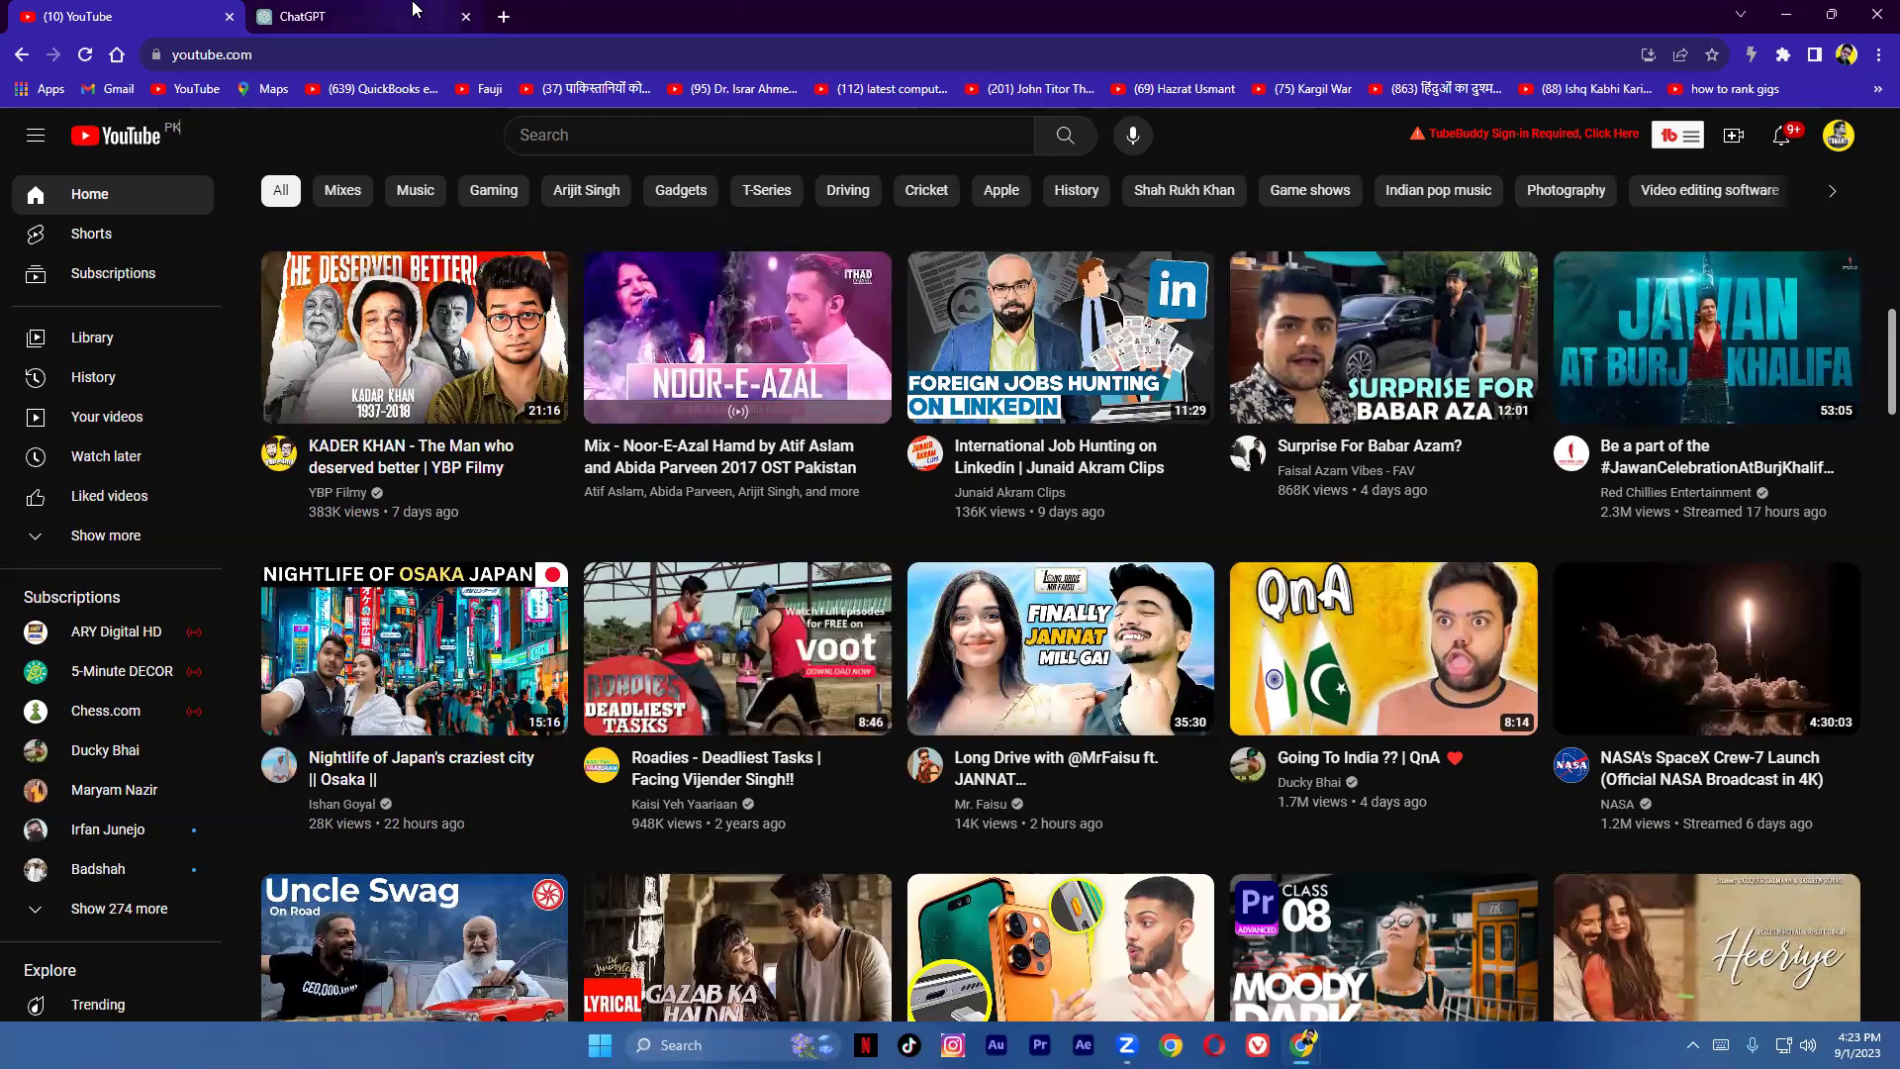
scroll(323, 363, down, 2)
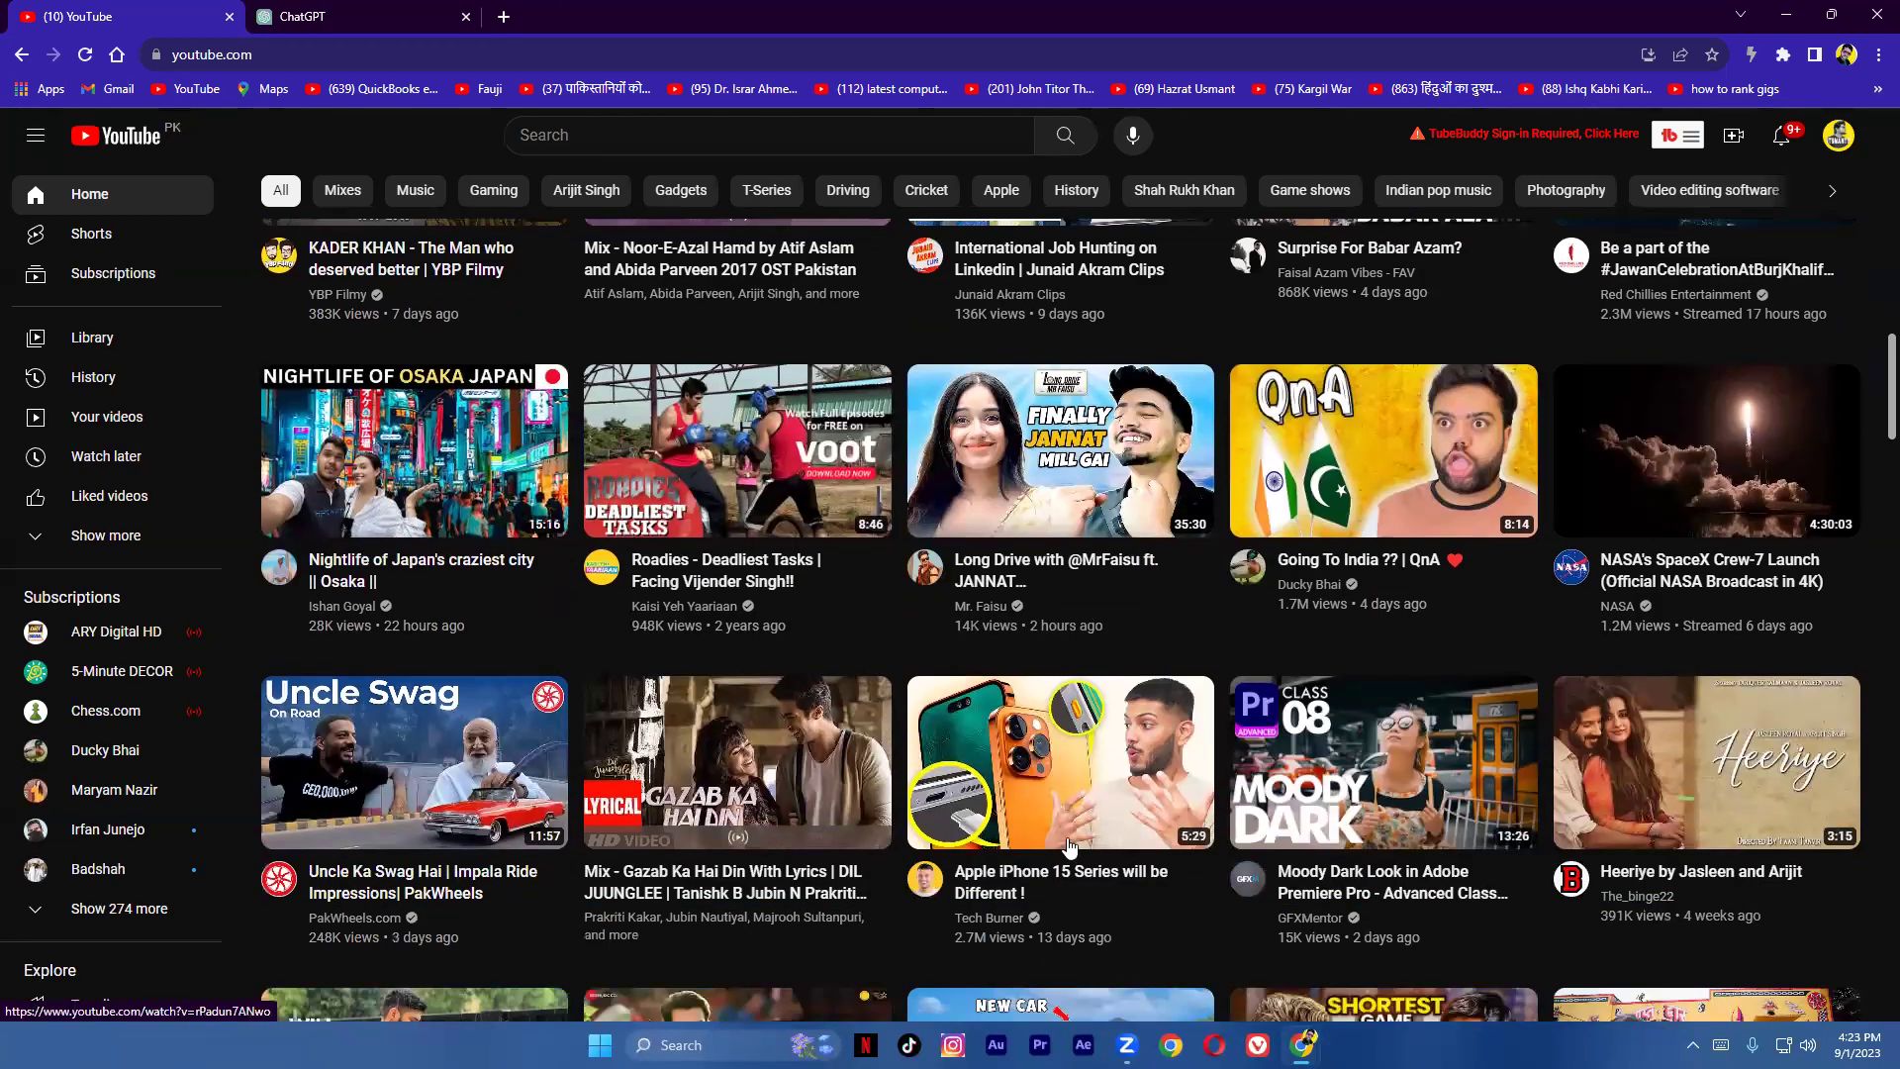
scroll(1771, 891, down, 3)
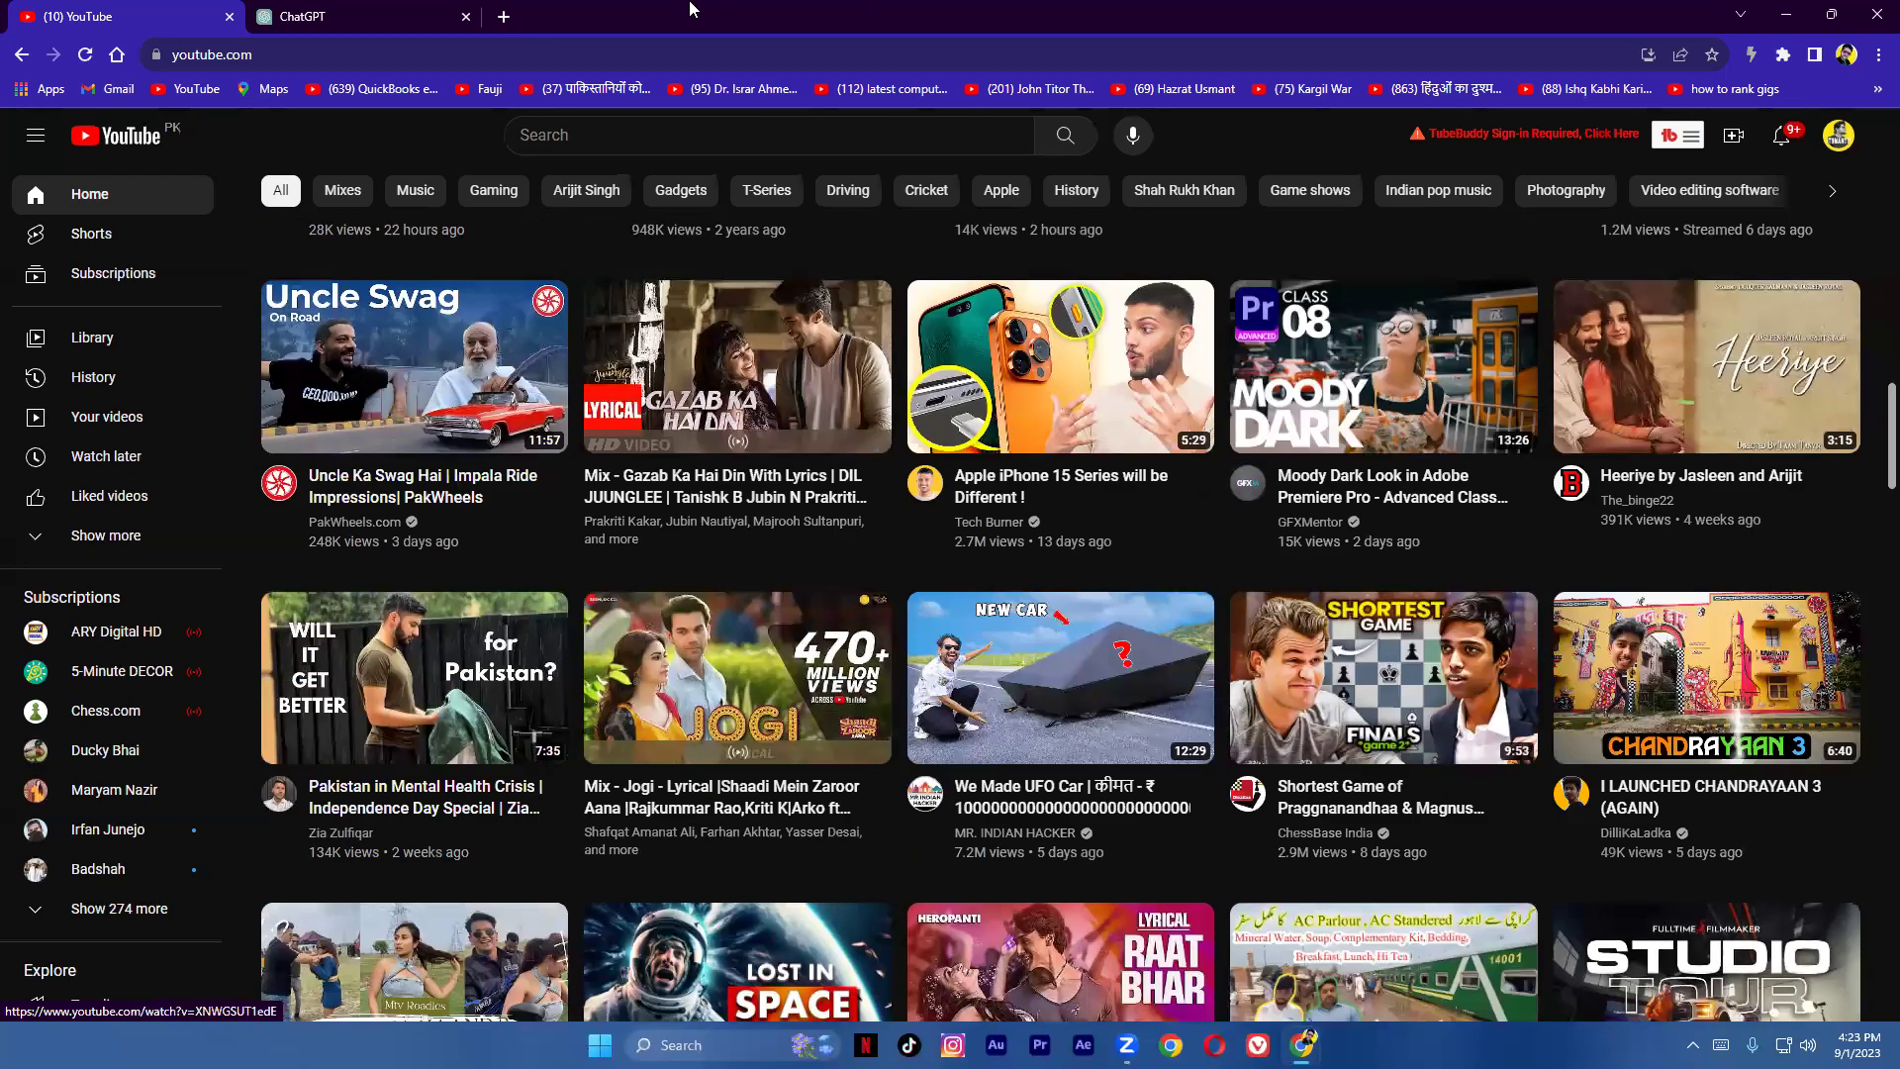
click(302, 16)
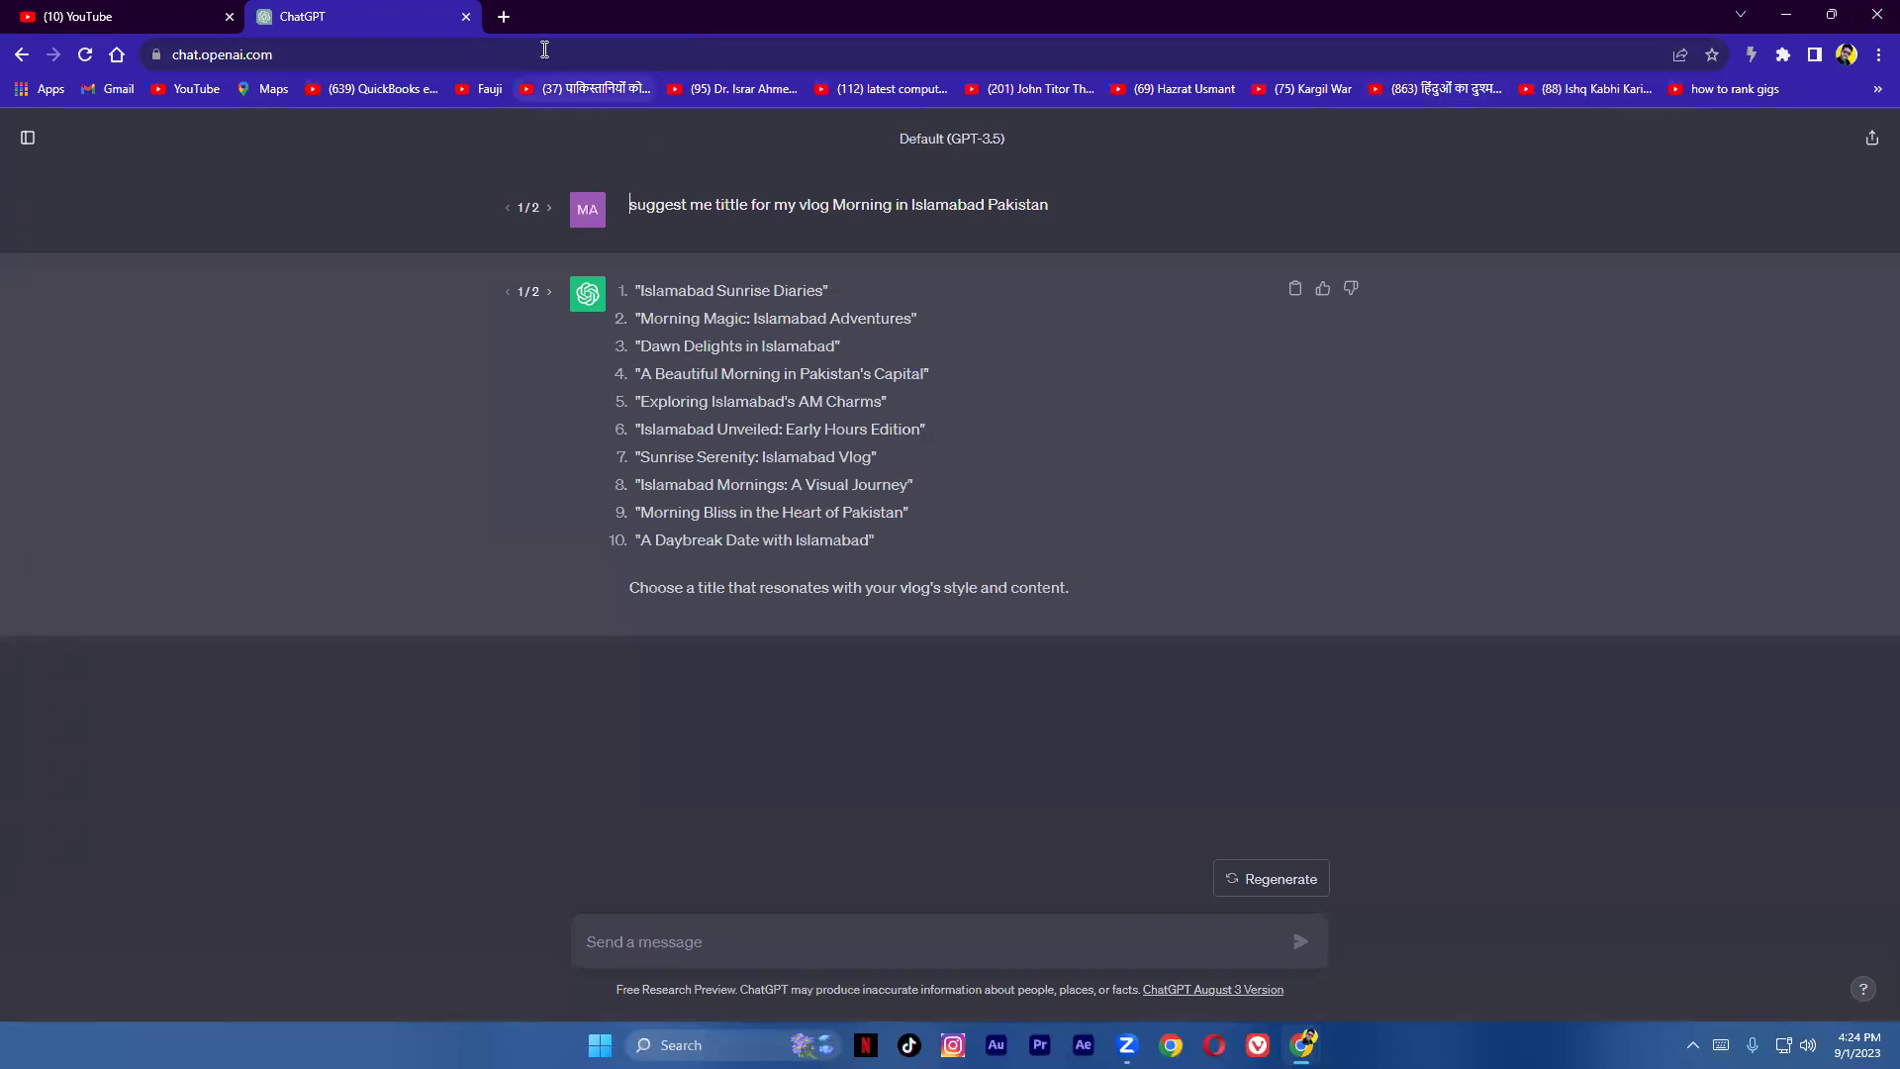
Step: Open the Canva home page at canva.com in a new browser tab
click(503, 17)
text(c)
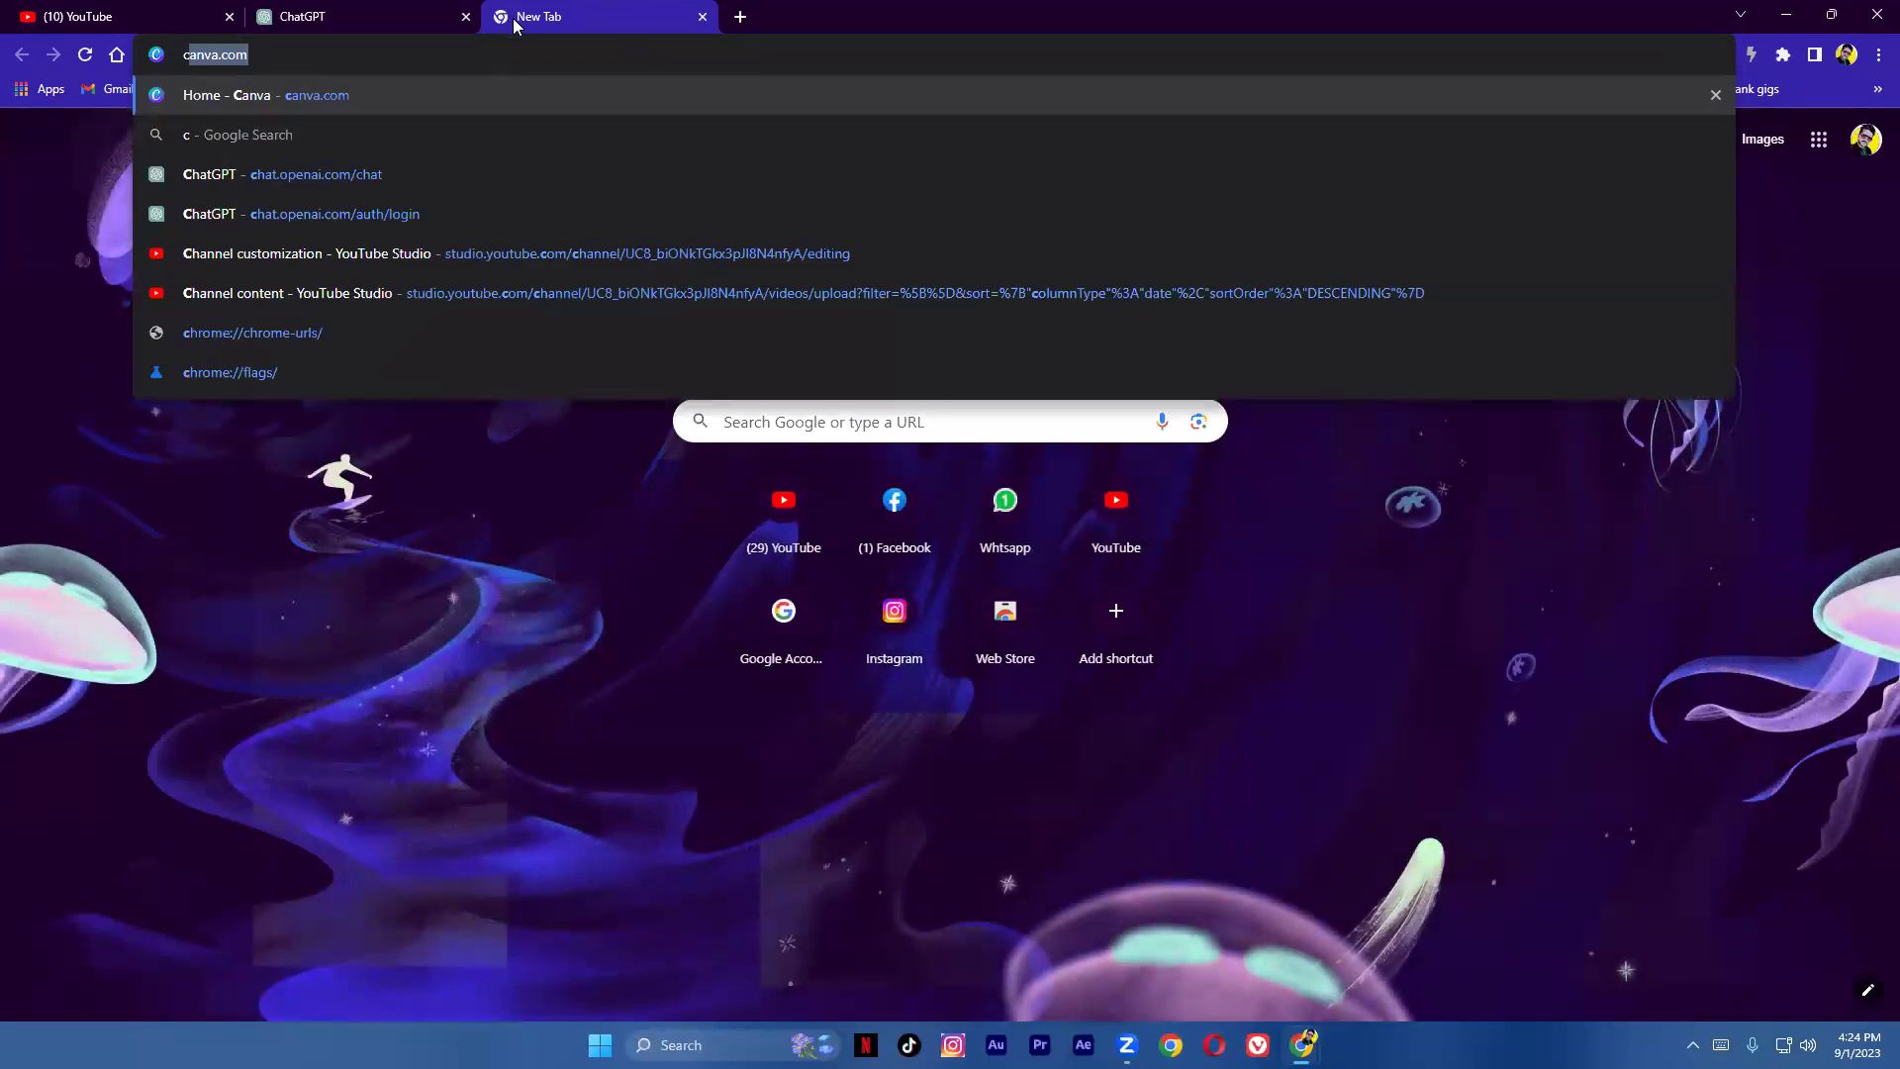
key(Return)
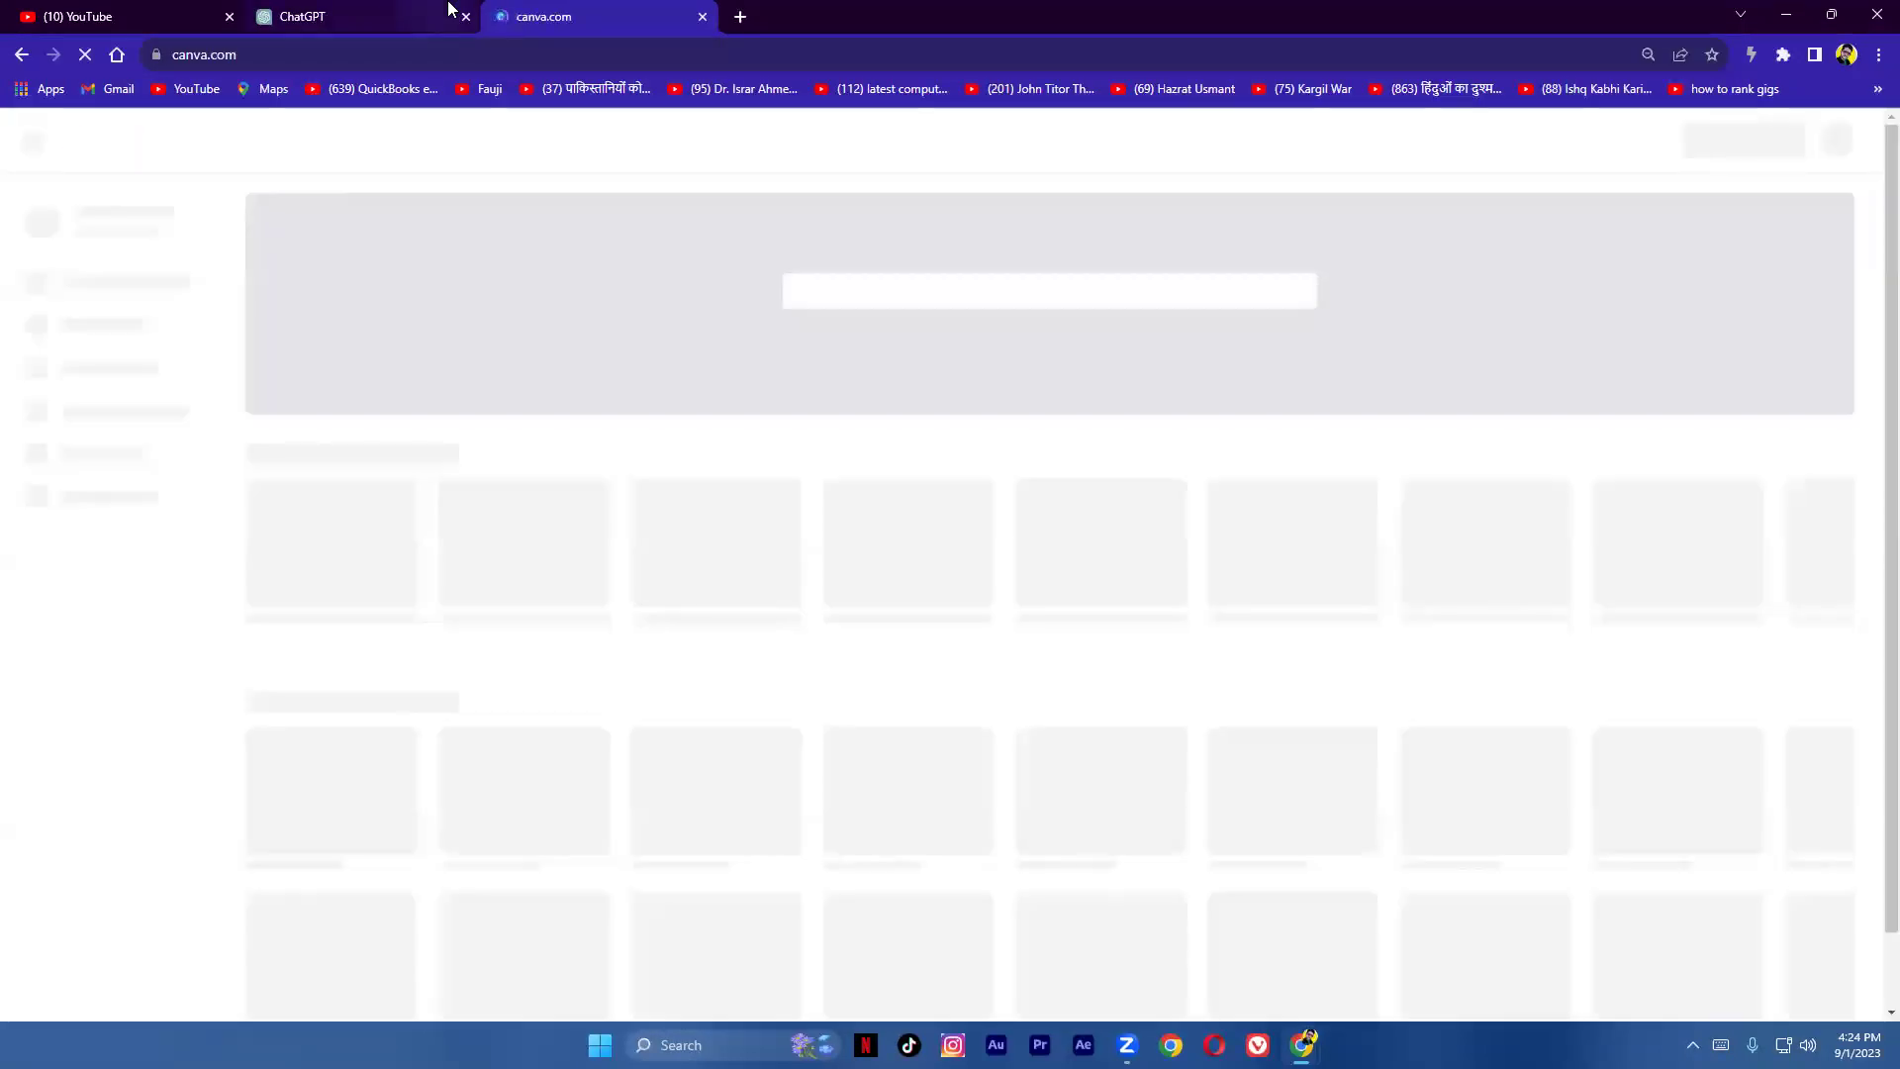
Step: Search Google for "pixel" in another new tab, open the Pexels website and browse its free stock photos
click(738, 16)
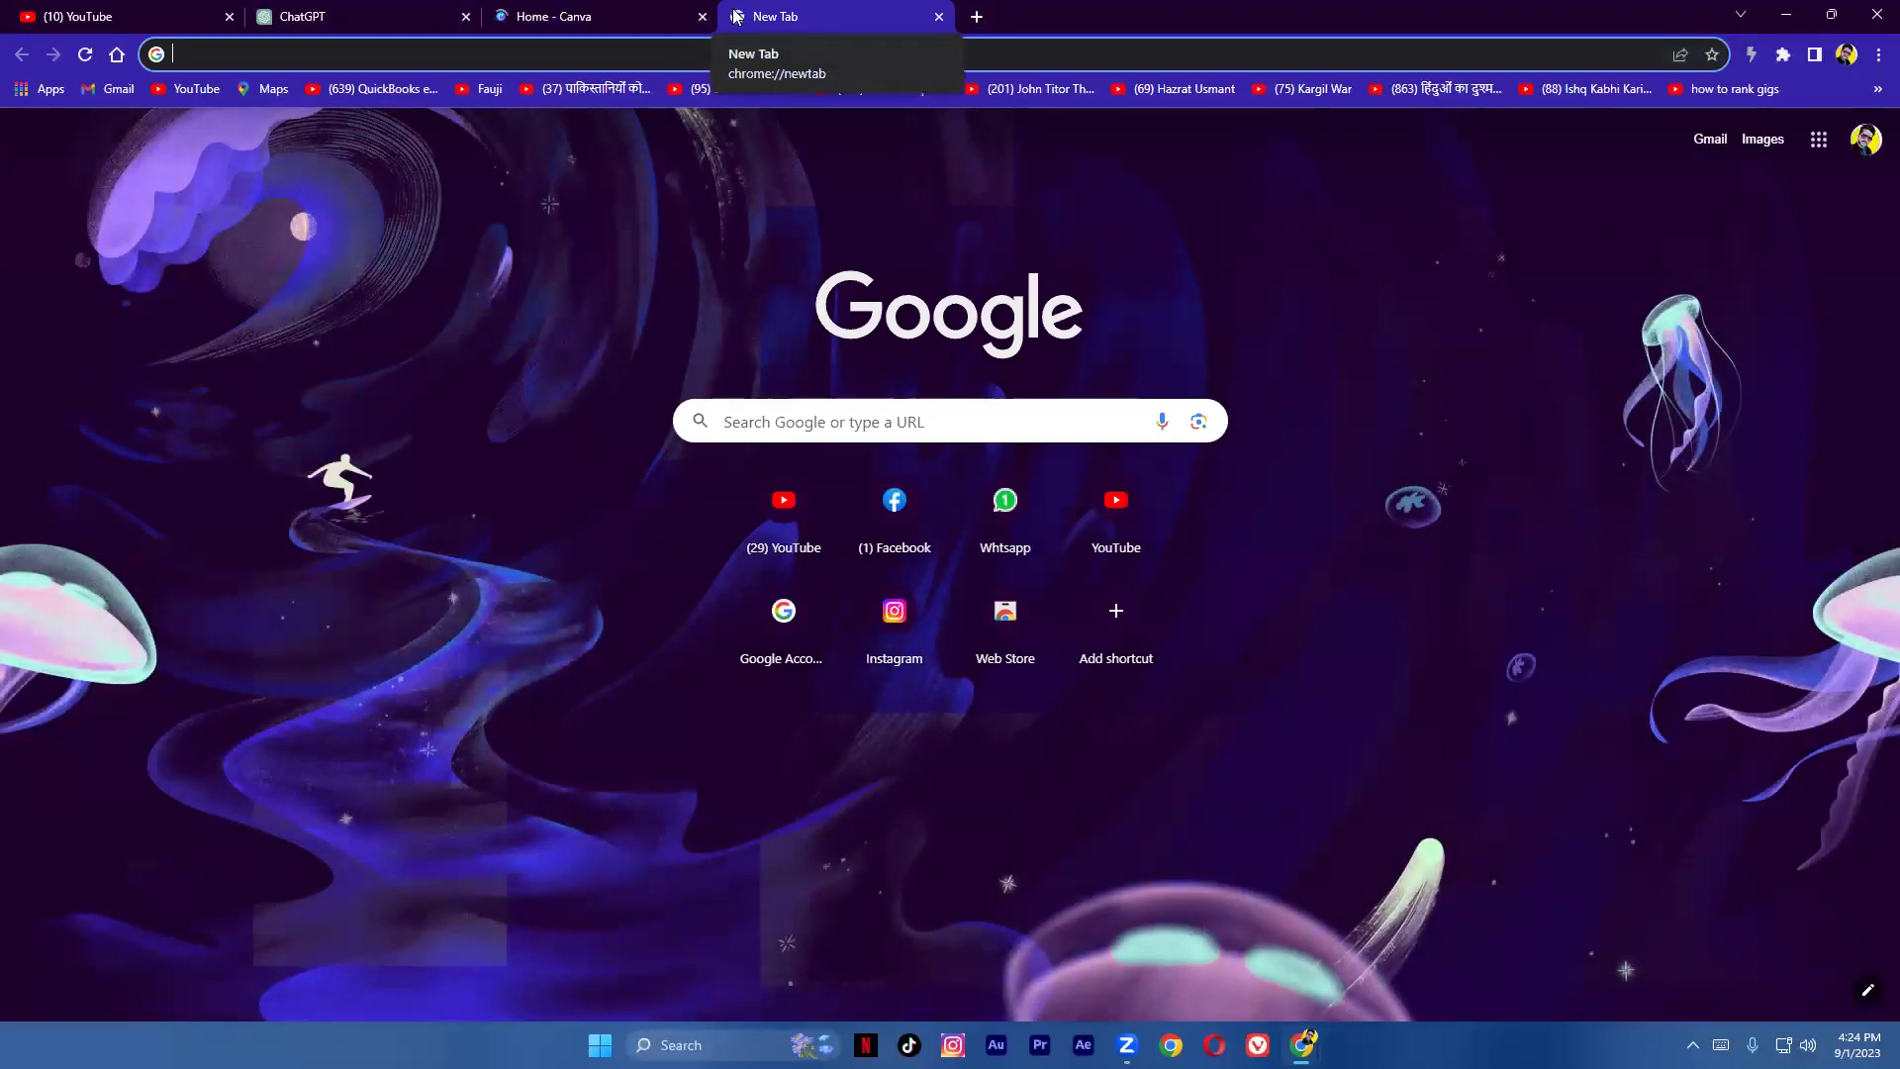
text(pi)
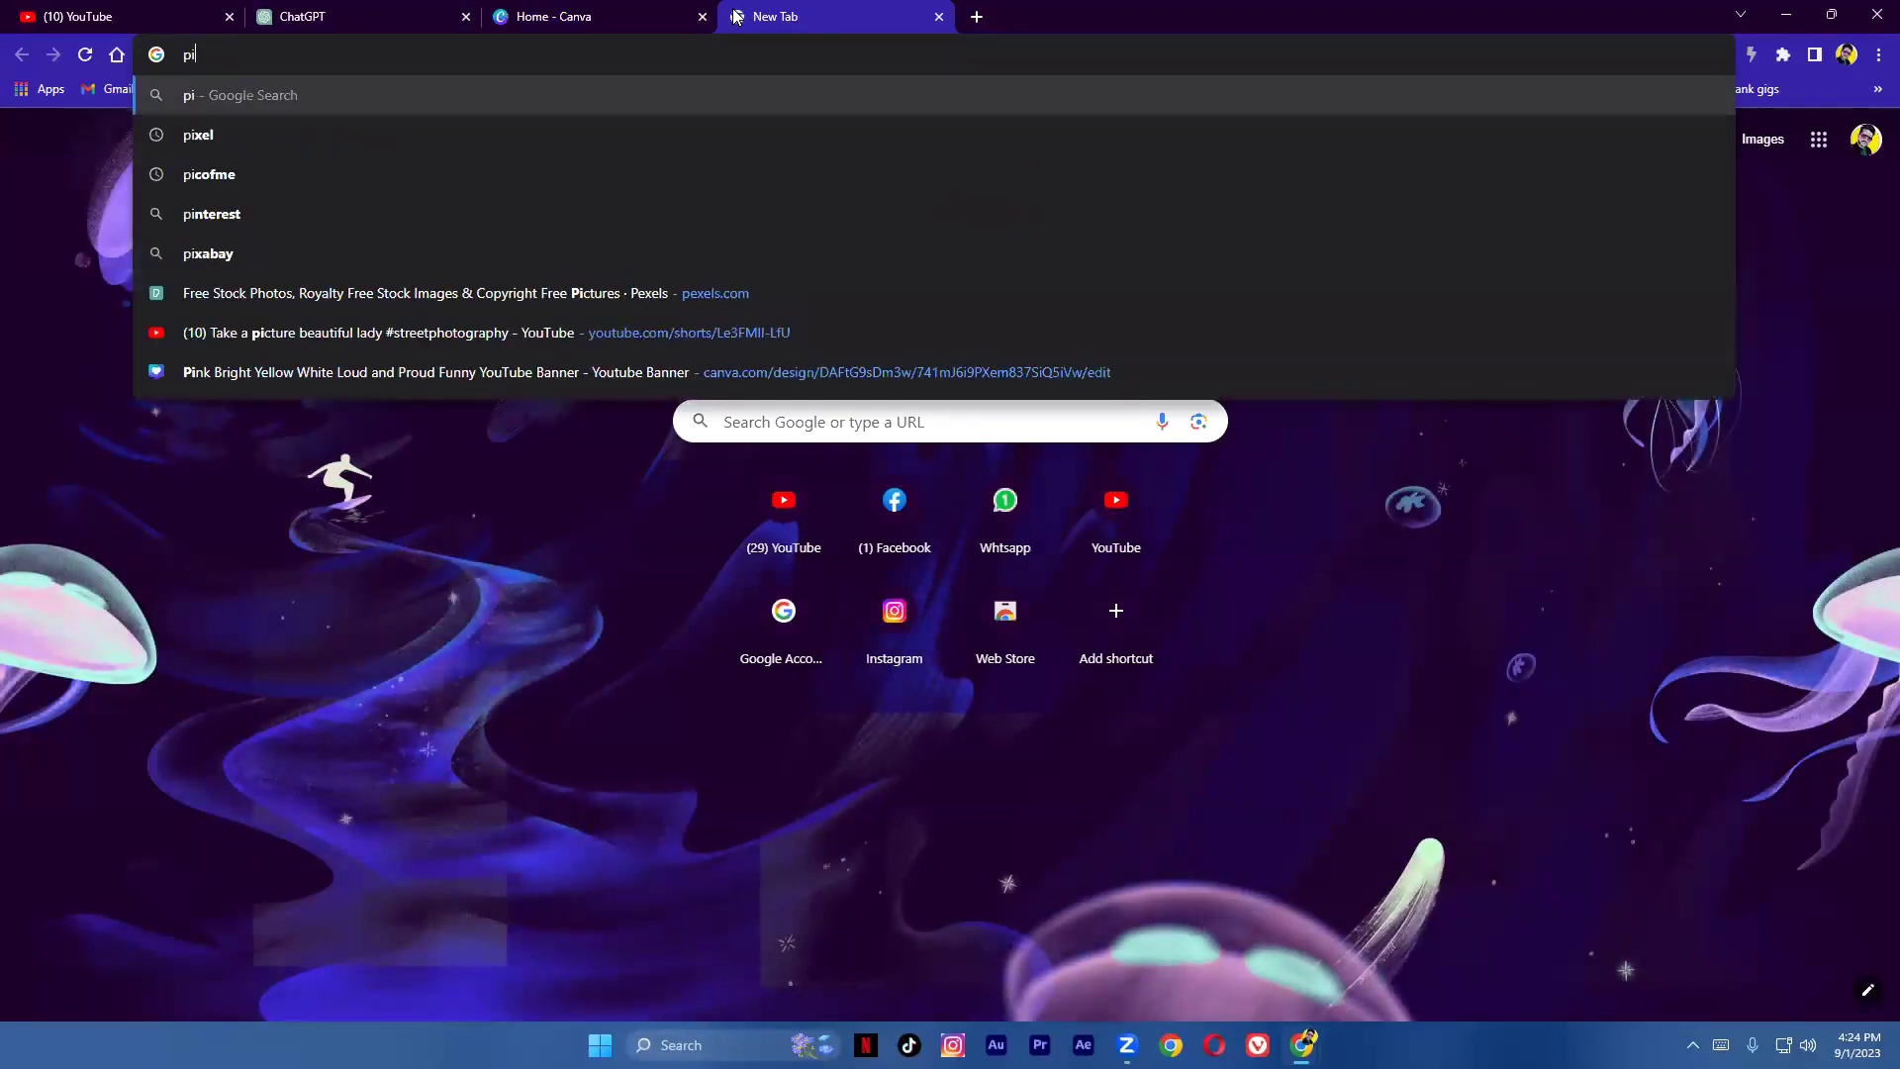
key(Down)
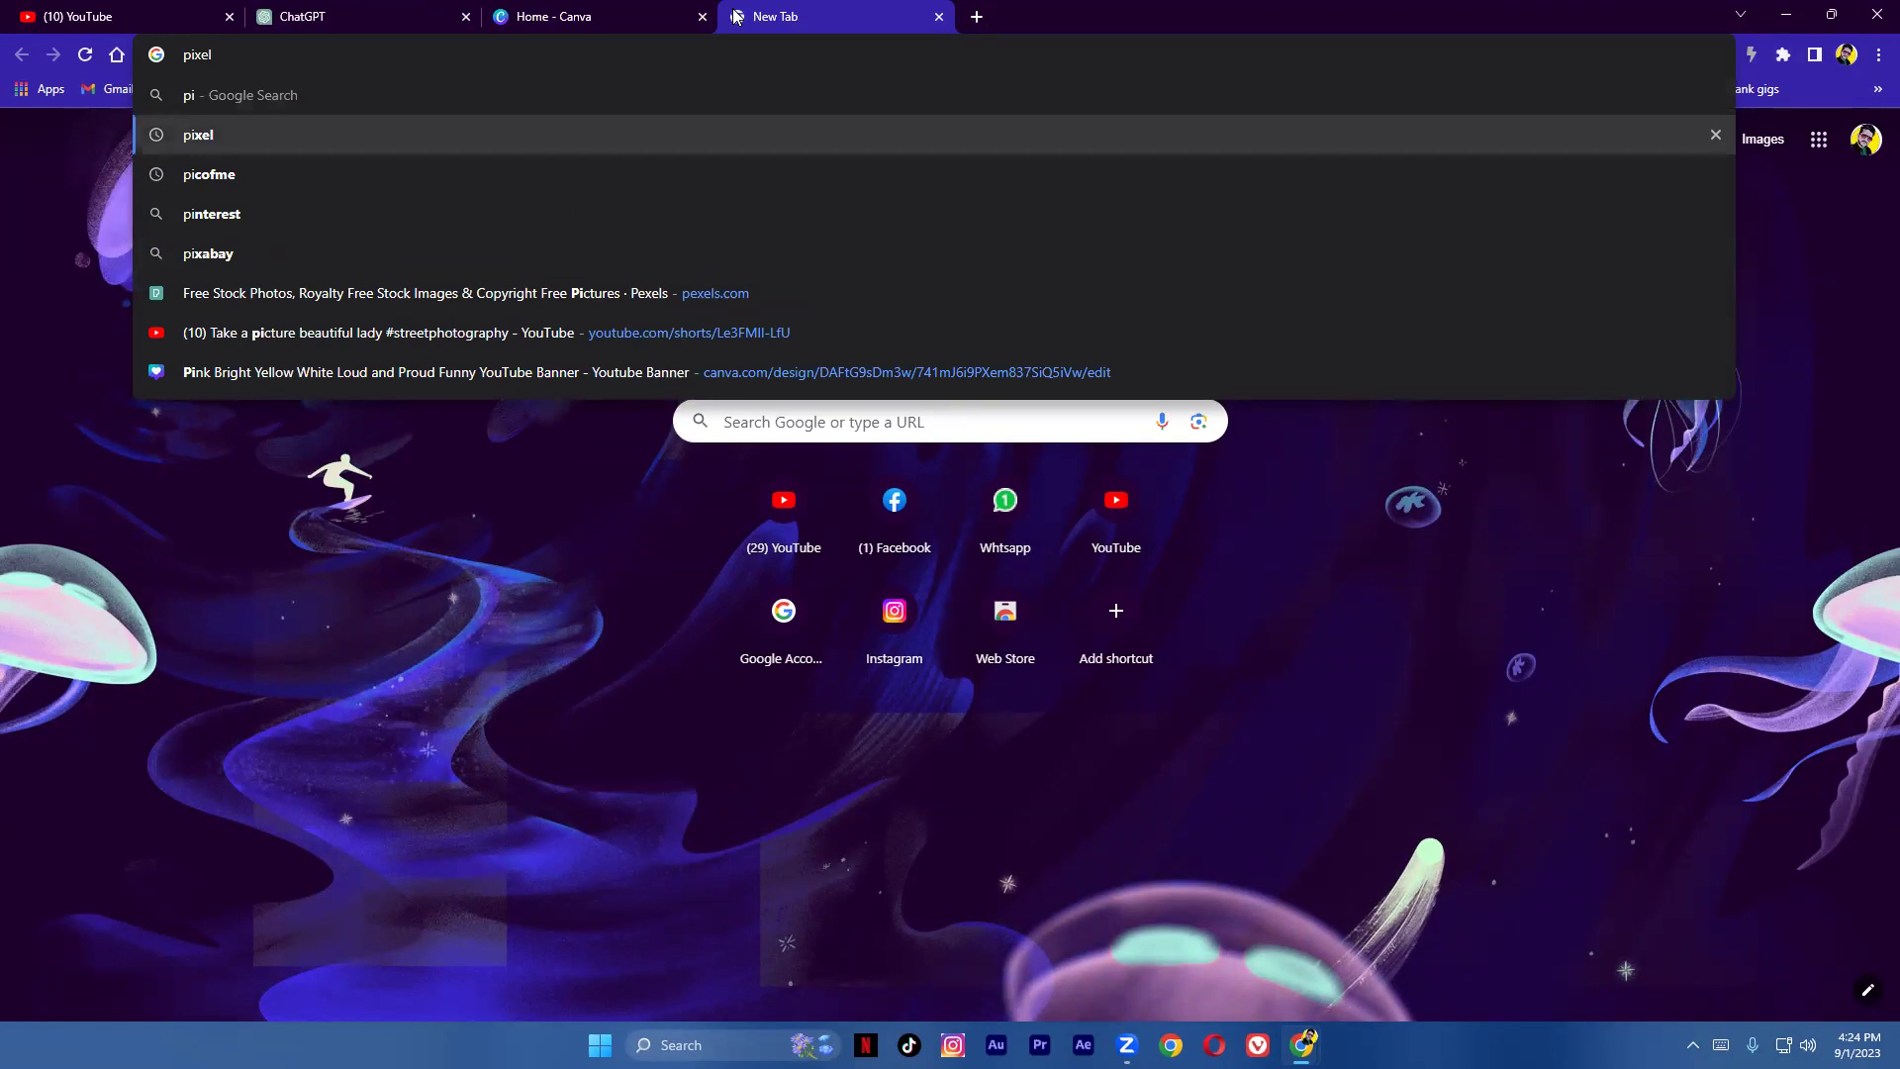
key(Return)
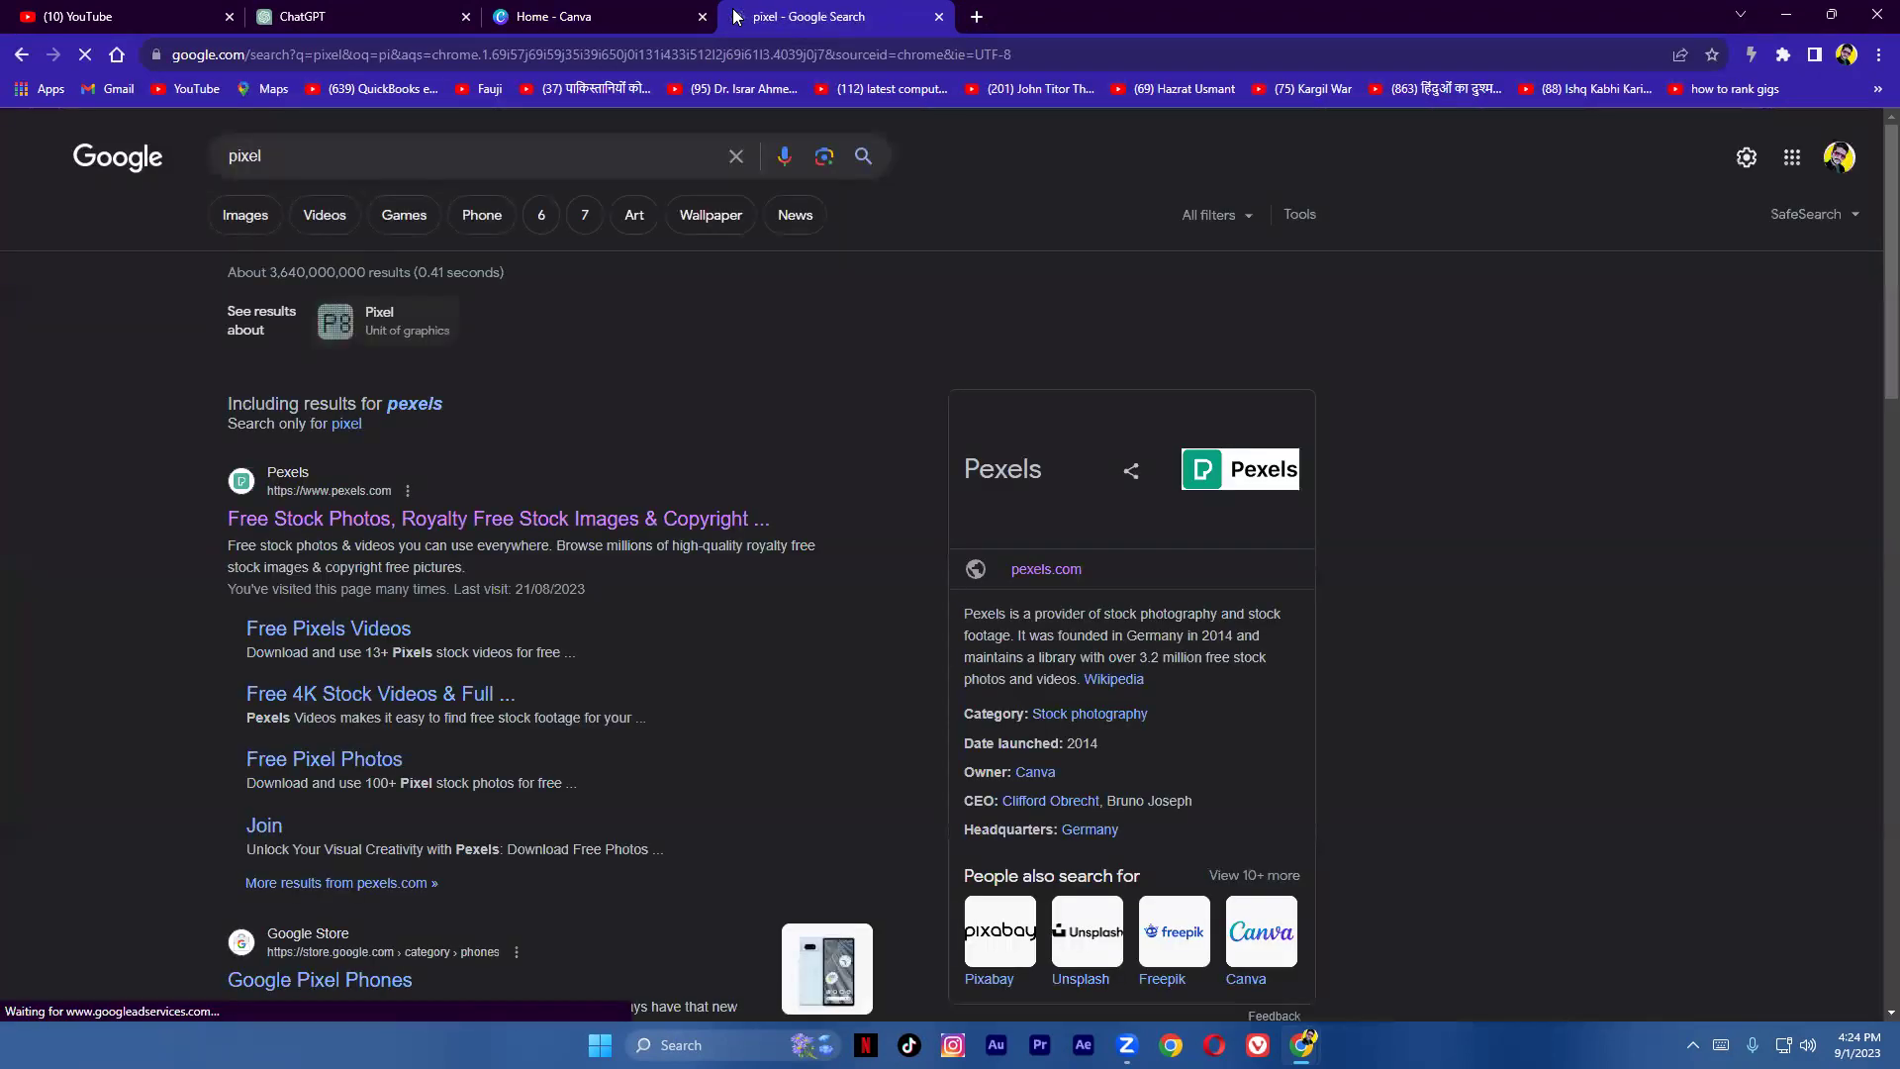
click(319, 522)
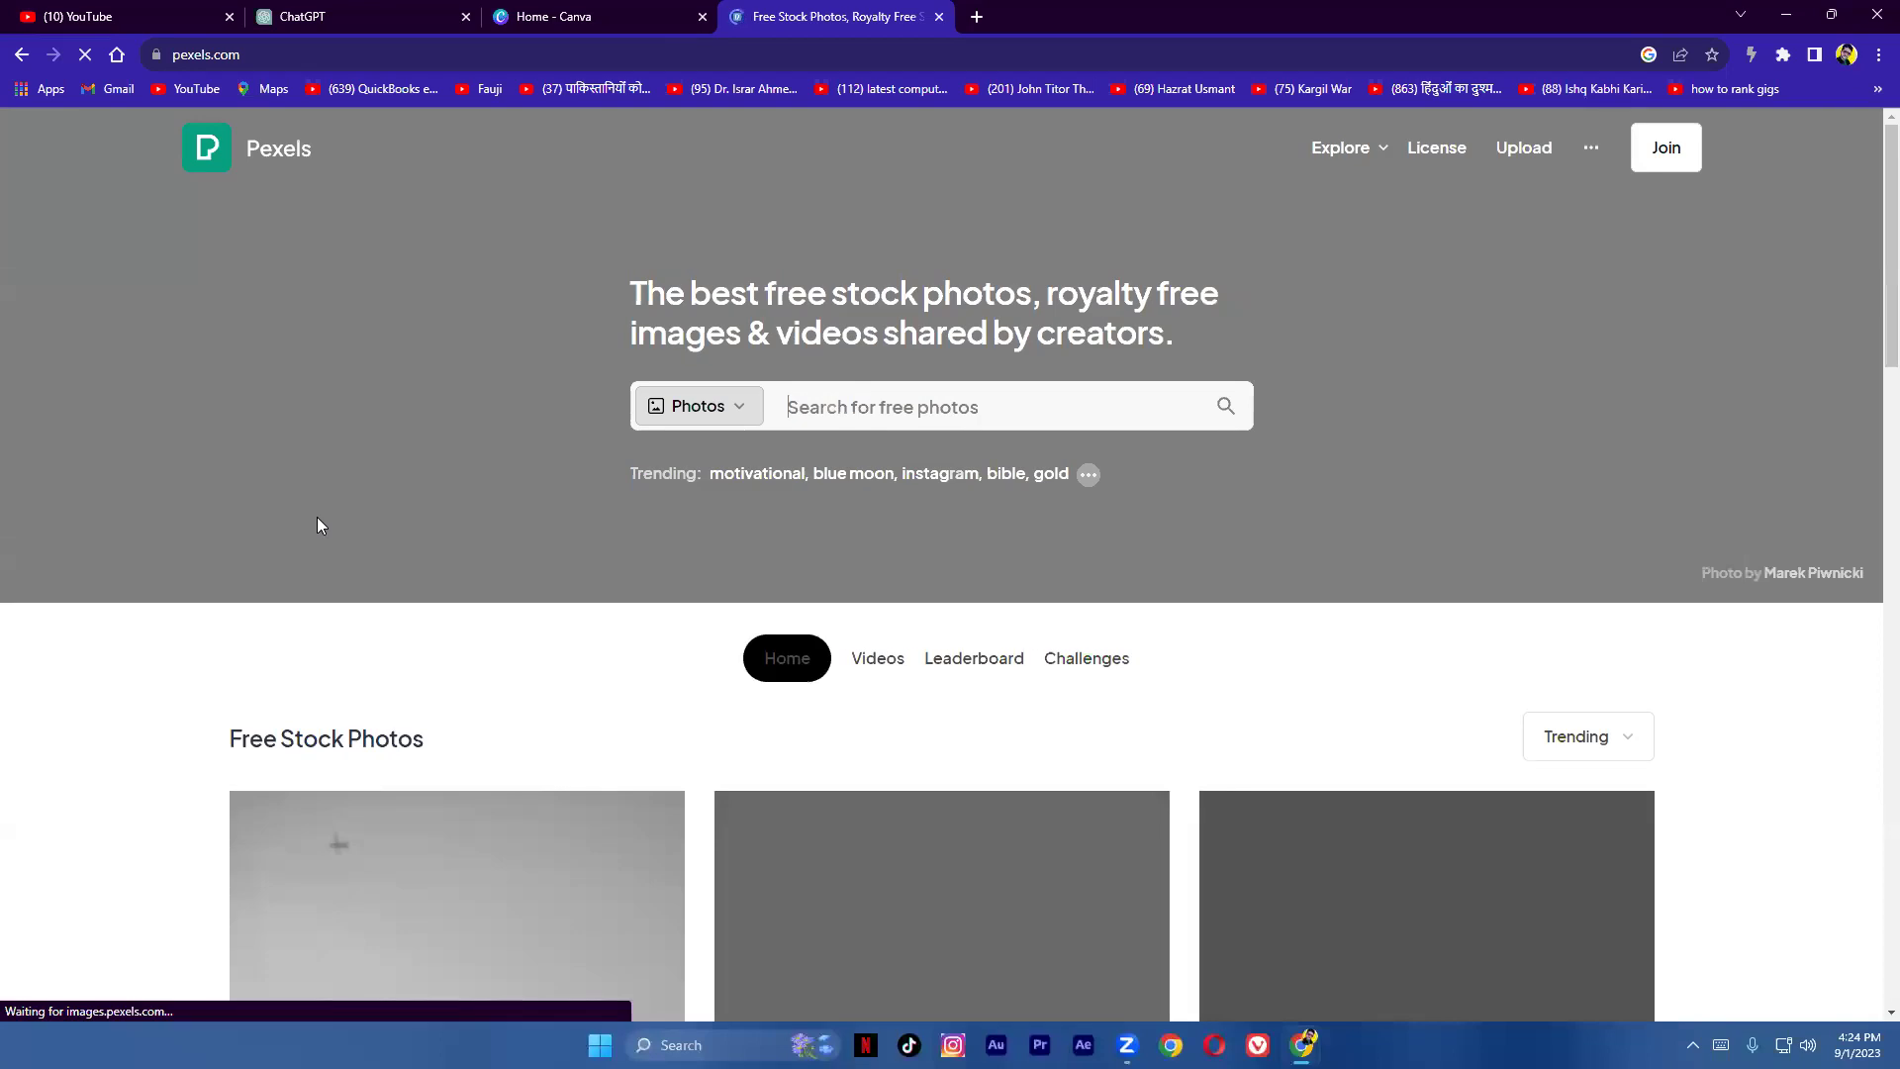
scroll(412, 495, down, 12)
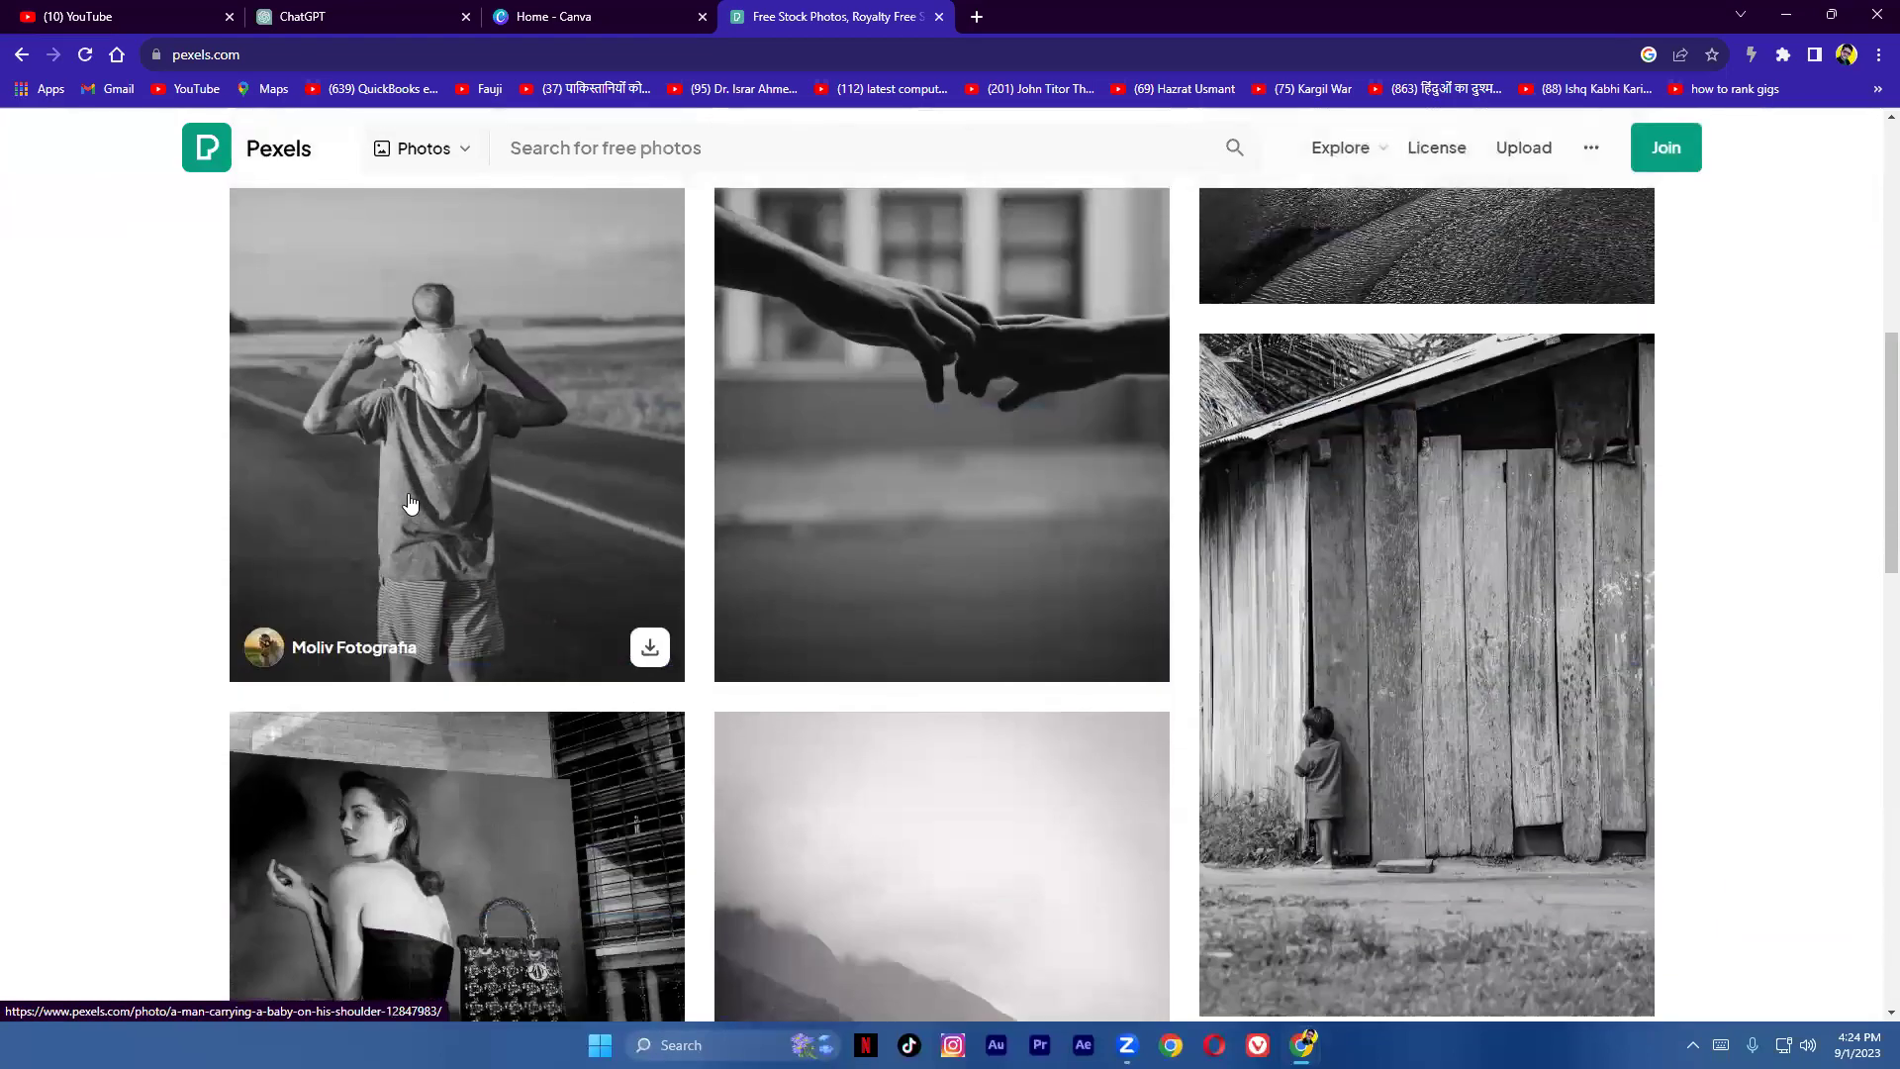
scroll(411, 503, down, 9)
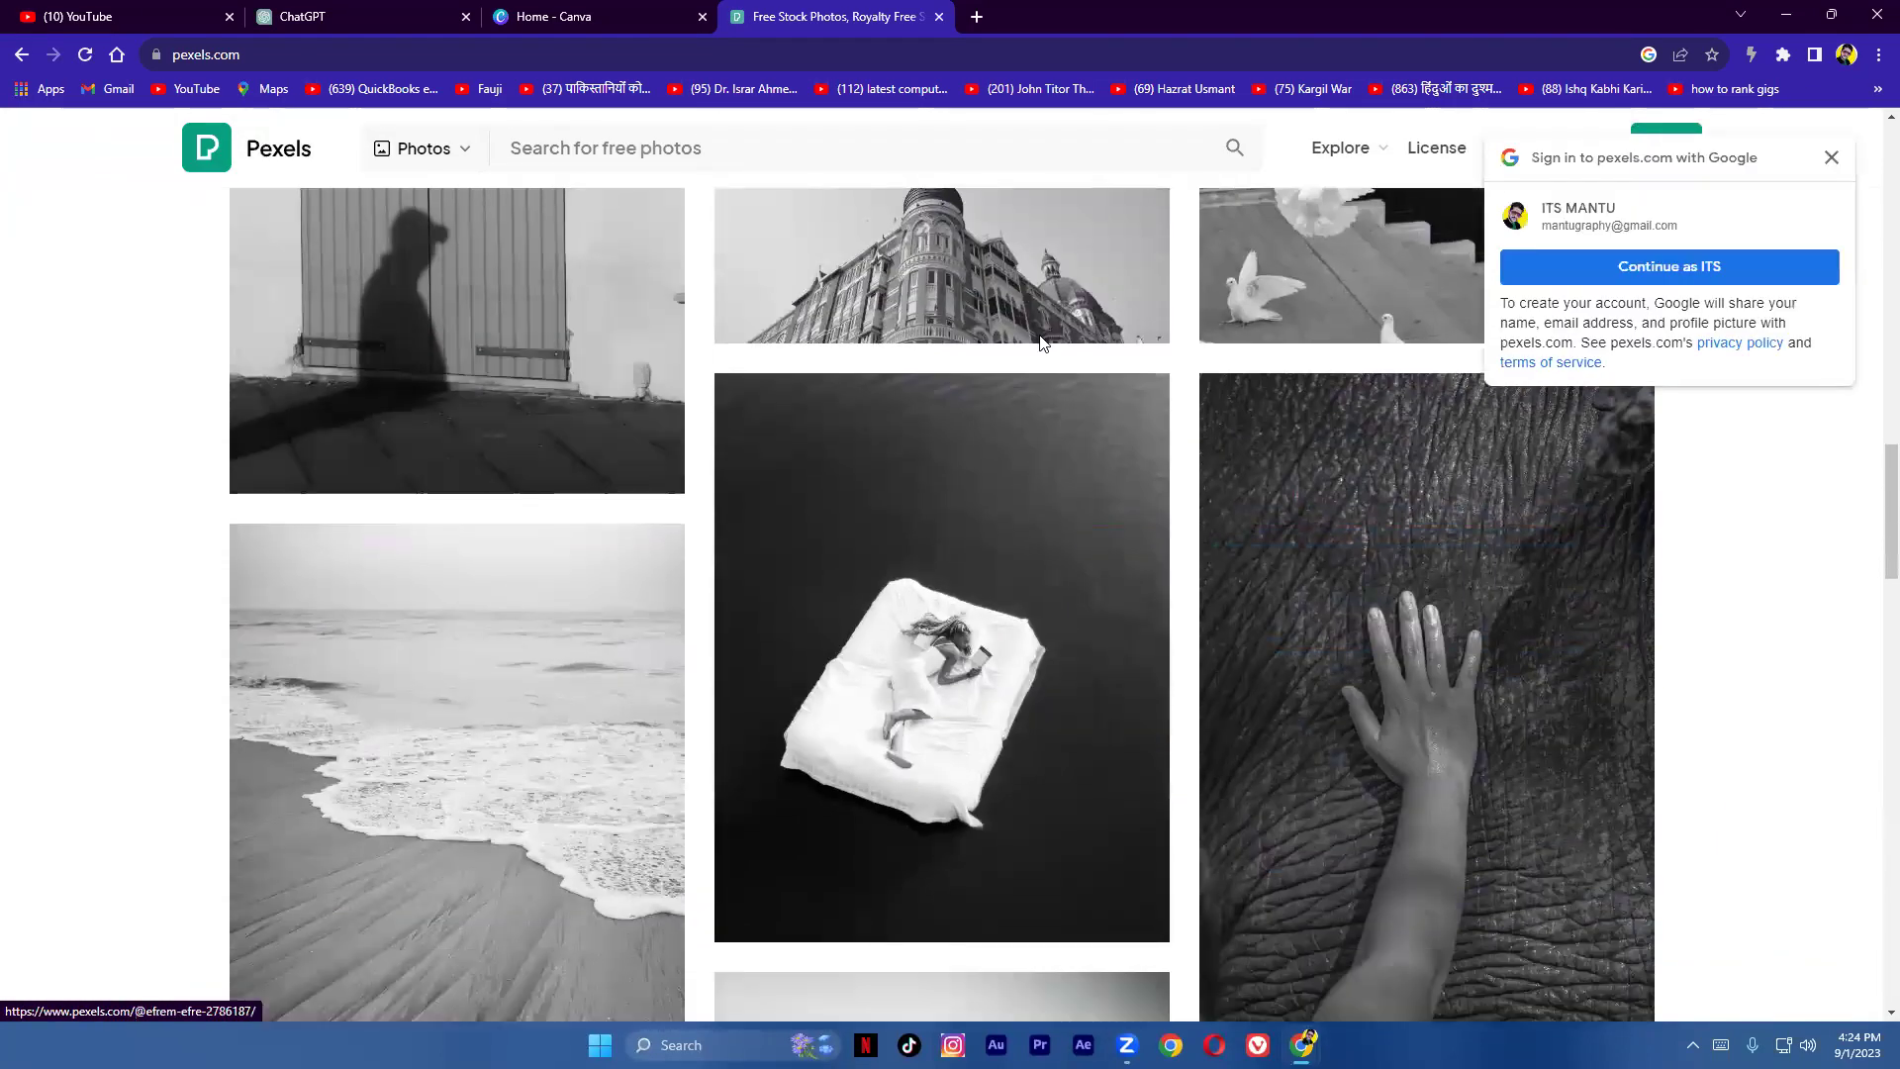
Step: Dismiss the Google sign-in prompt and look through more of the free stock photos on the Pexels home page
click(1832, 159)
scroll(1408, 782, down, 12)
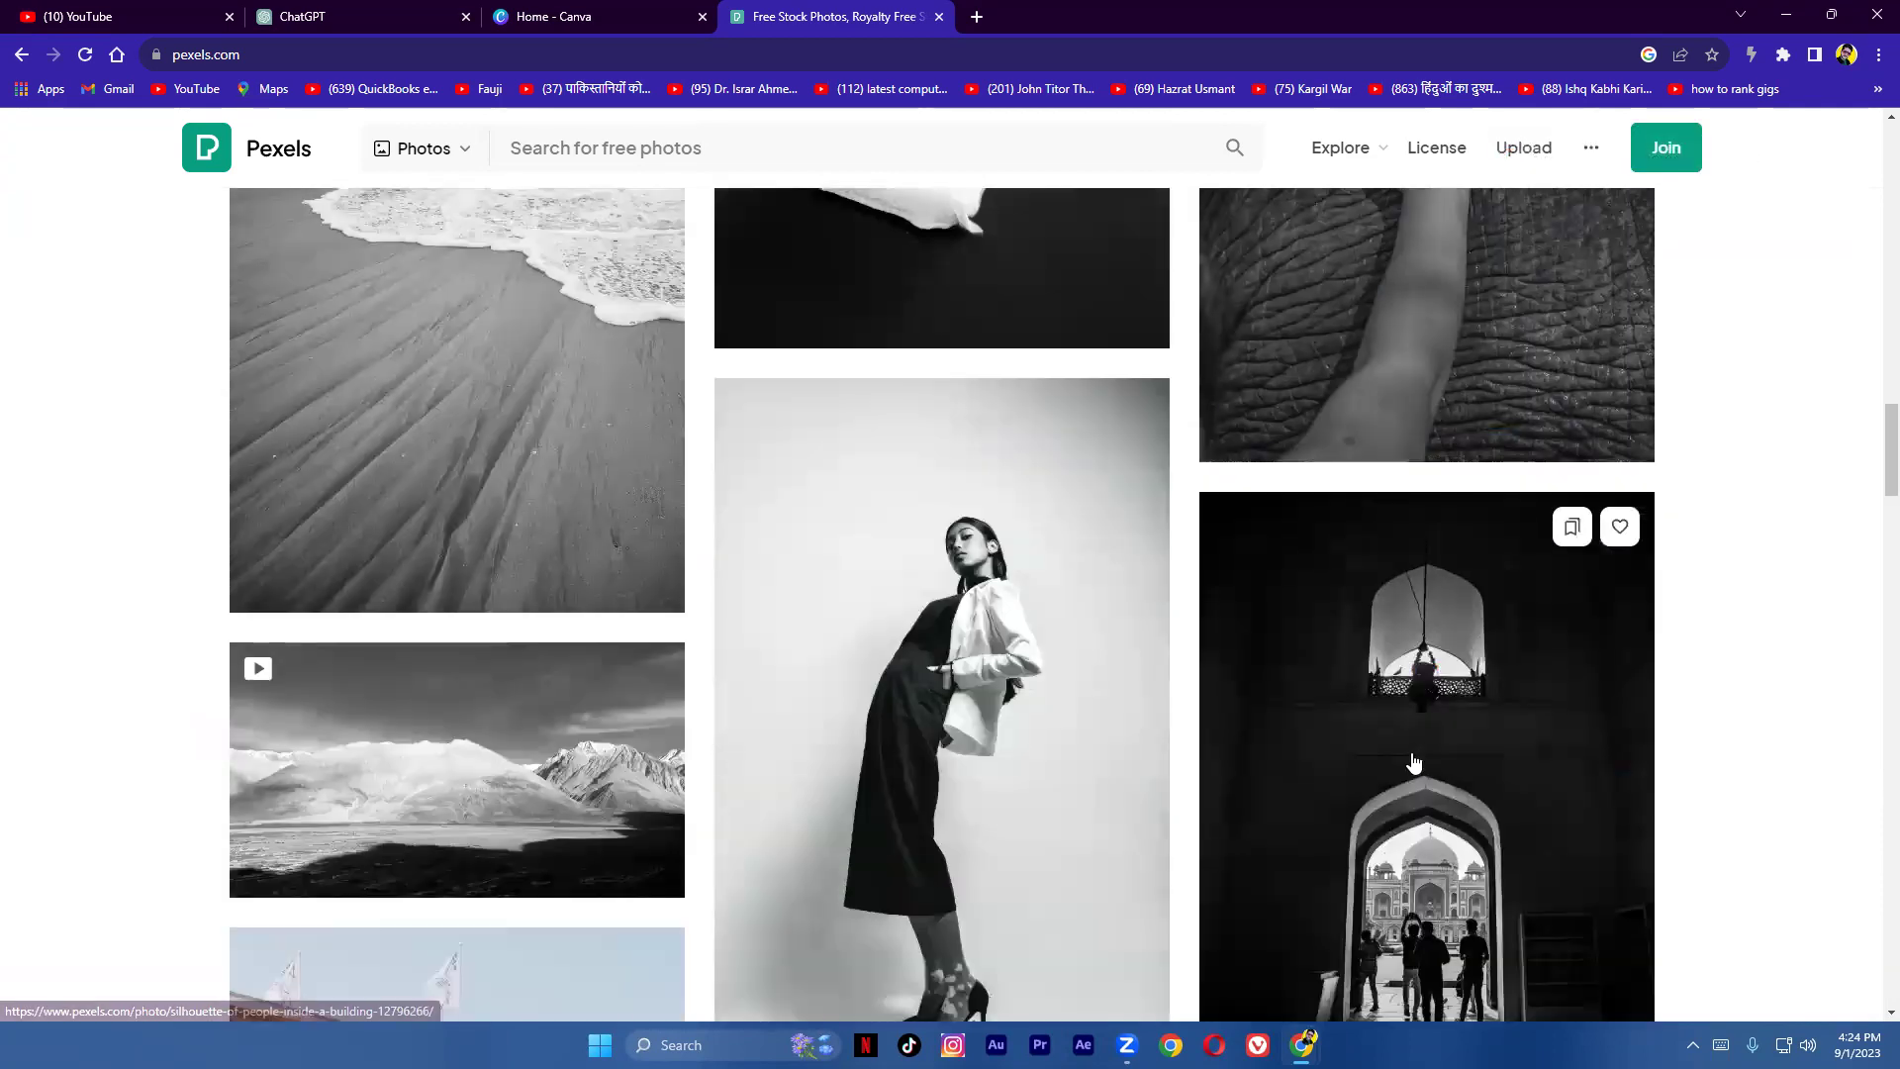
scroll(1412, 732, down, 4)
scroll(1475, 606, up, 20)
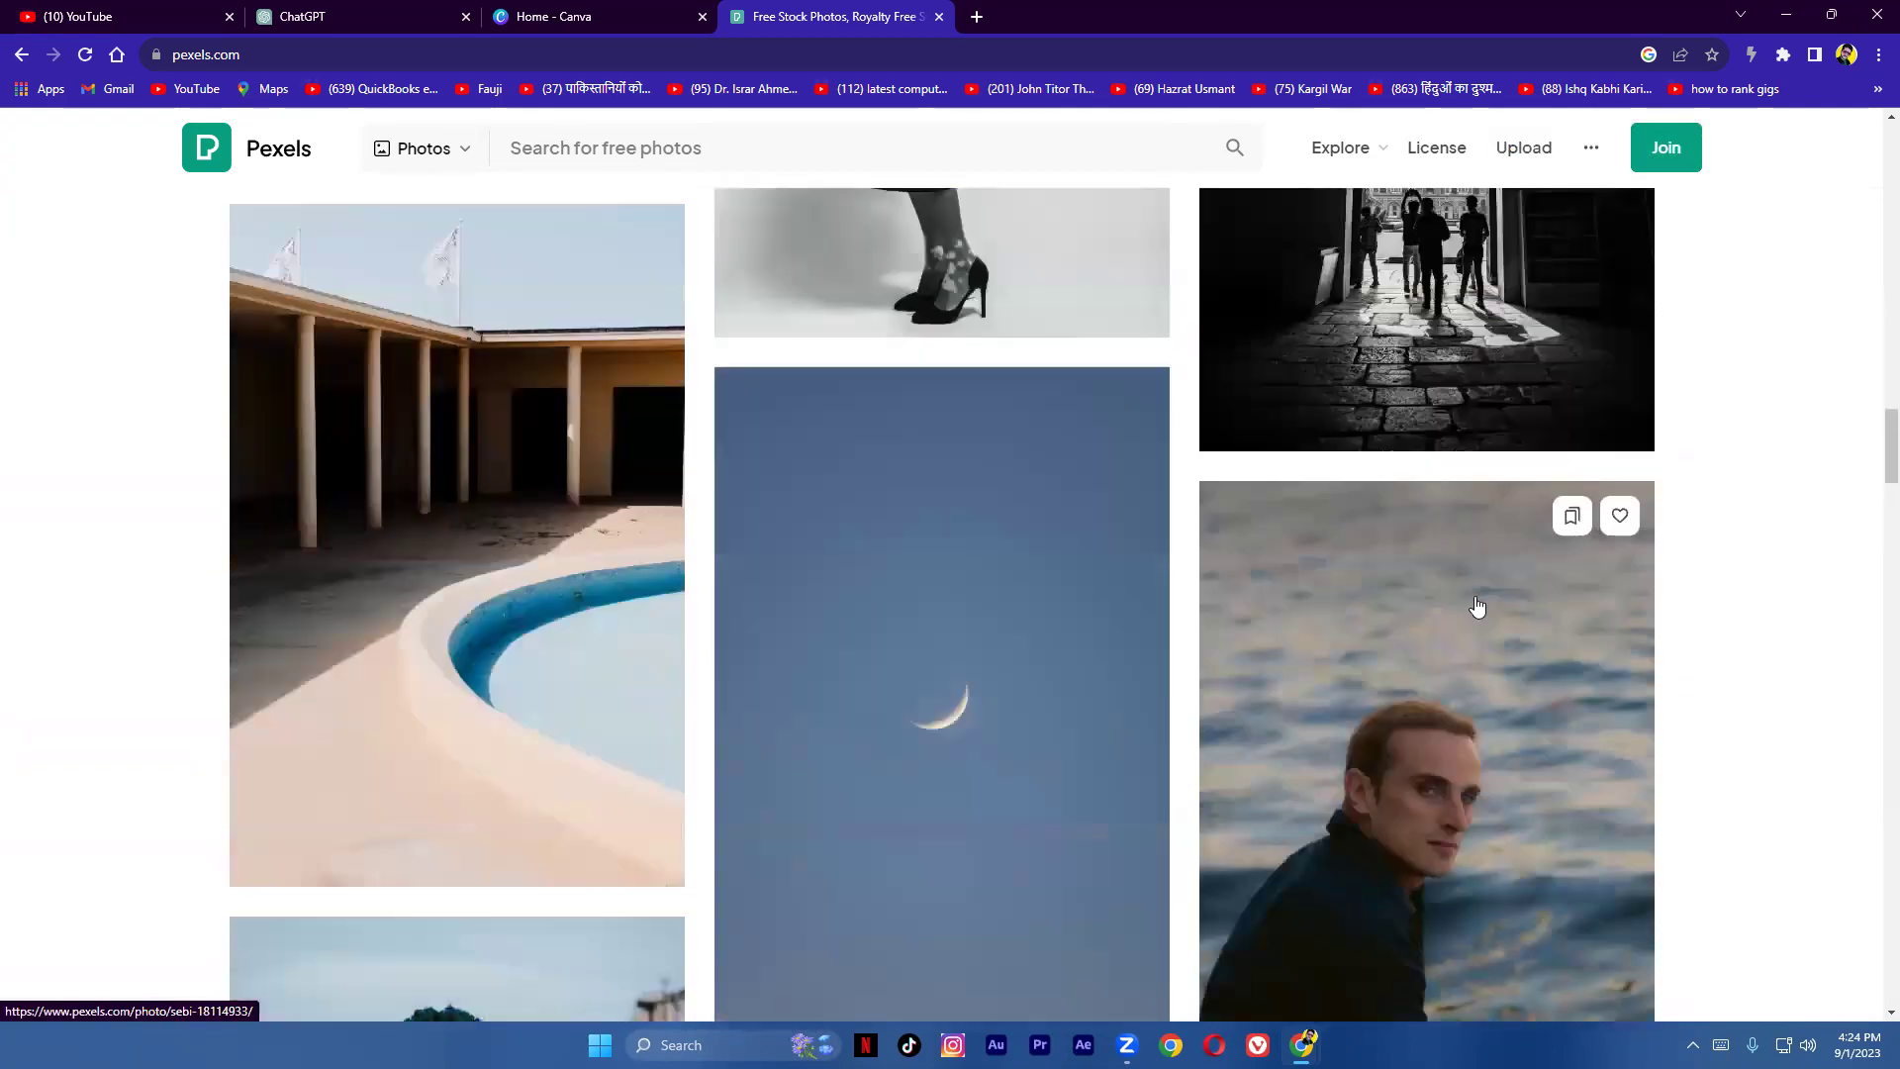
scroll(1439, 591, up, 10)
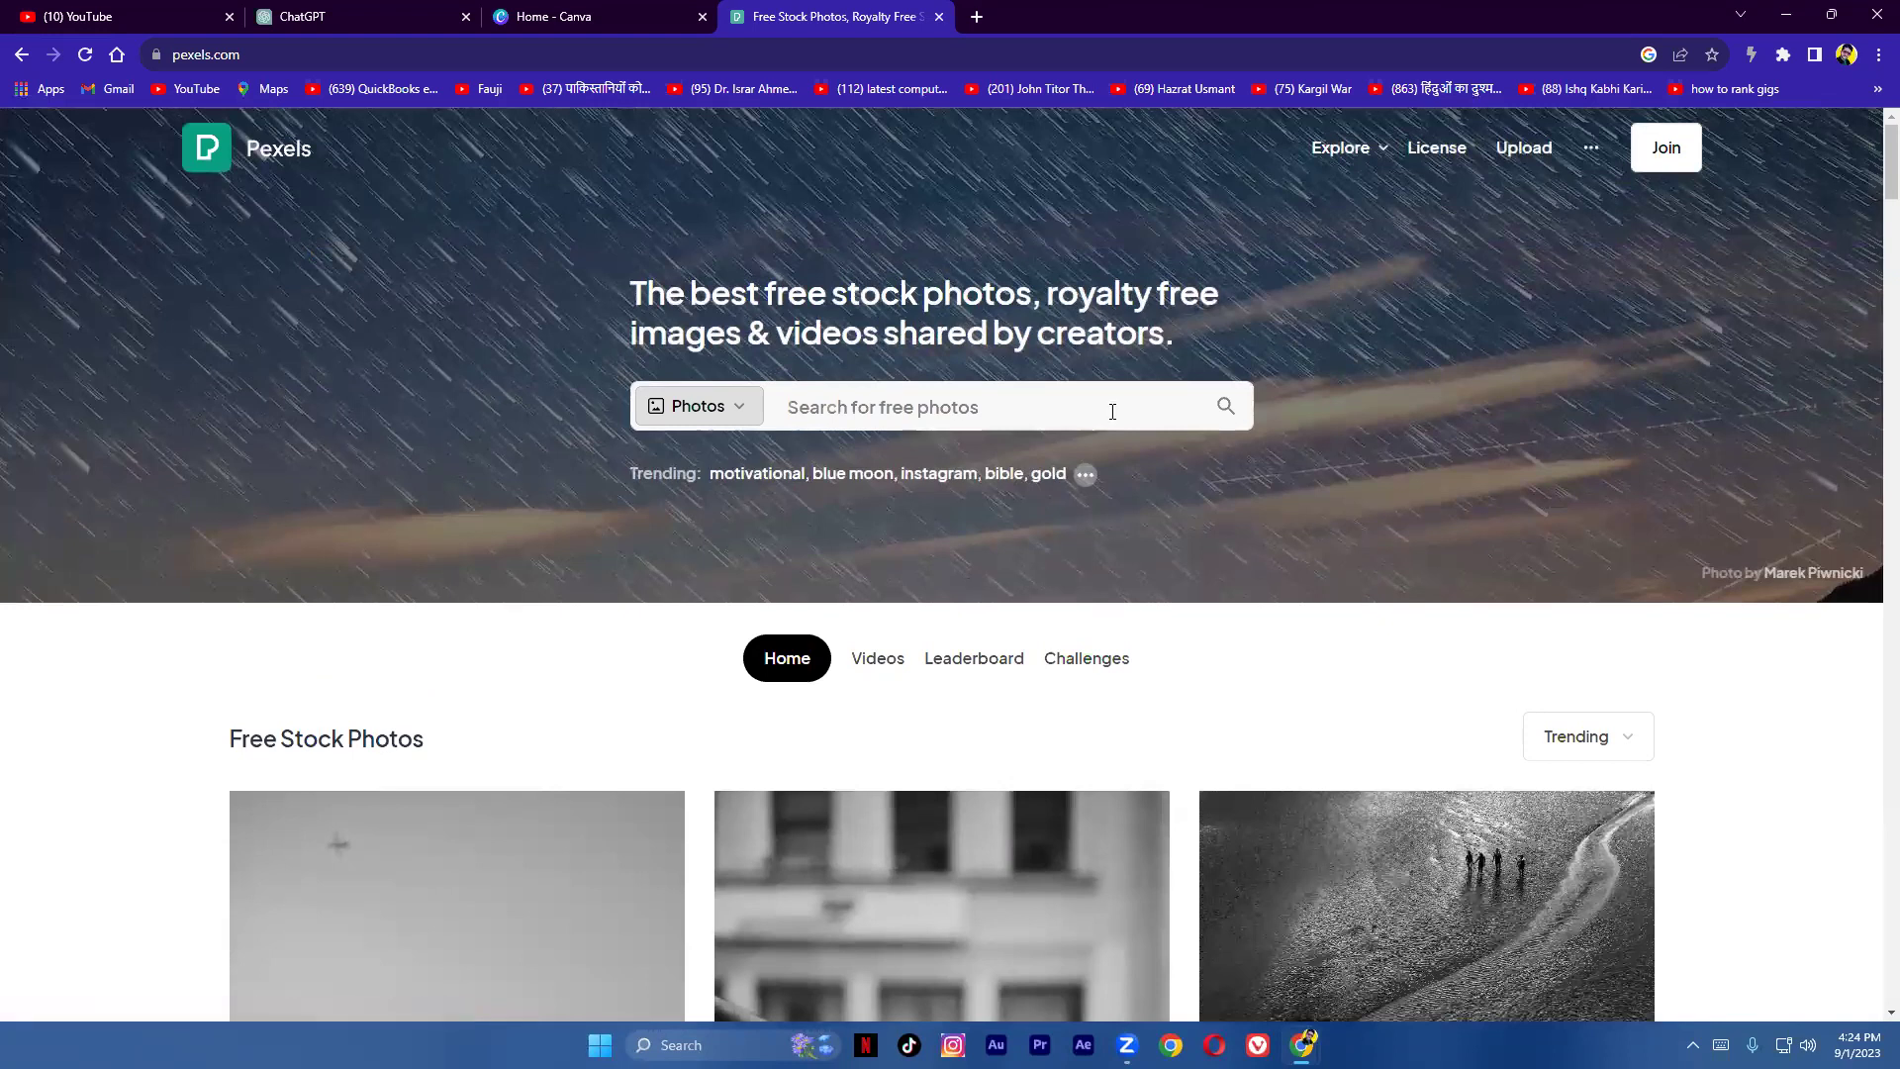
Step: Search Pexels for "boy" and look through the resulting photos
click(899, 409)
text(boy)
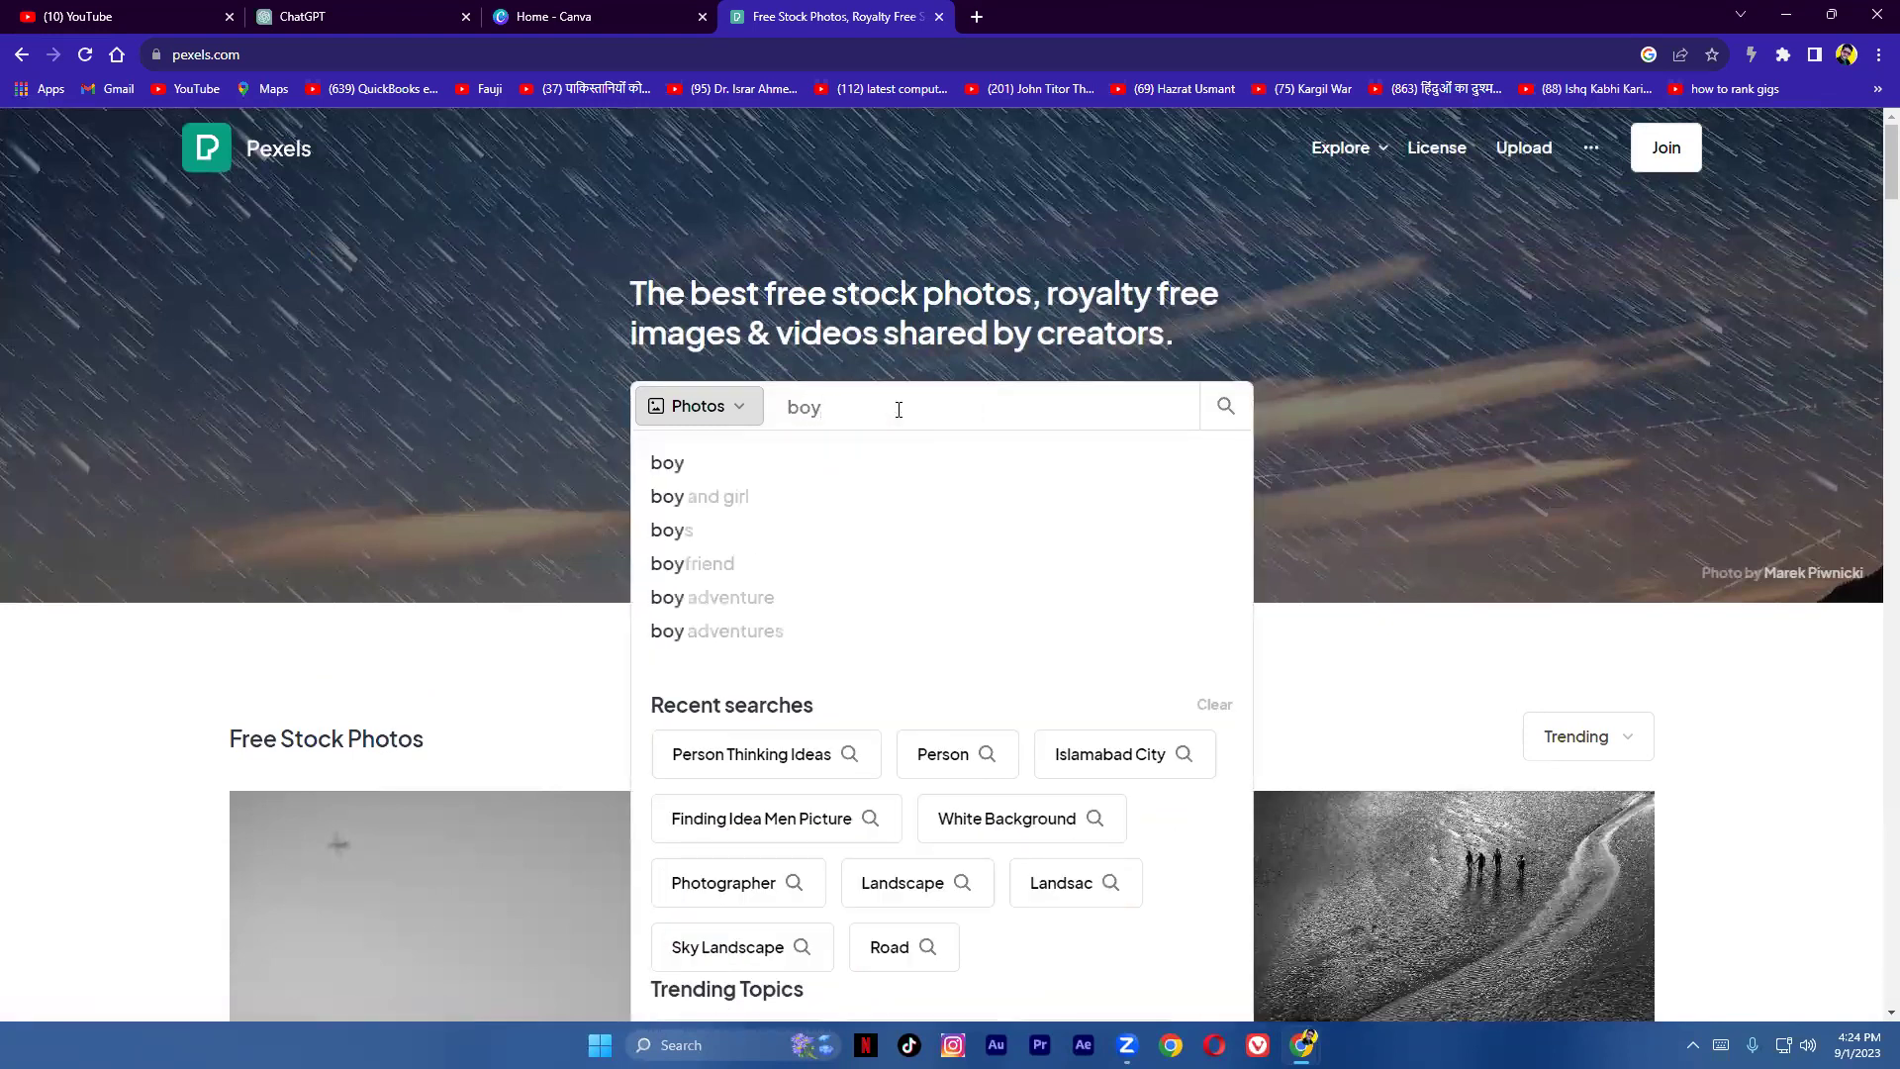
key(Return)
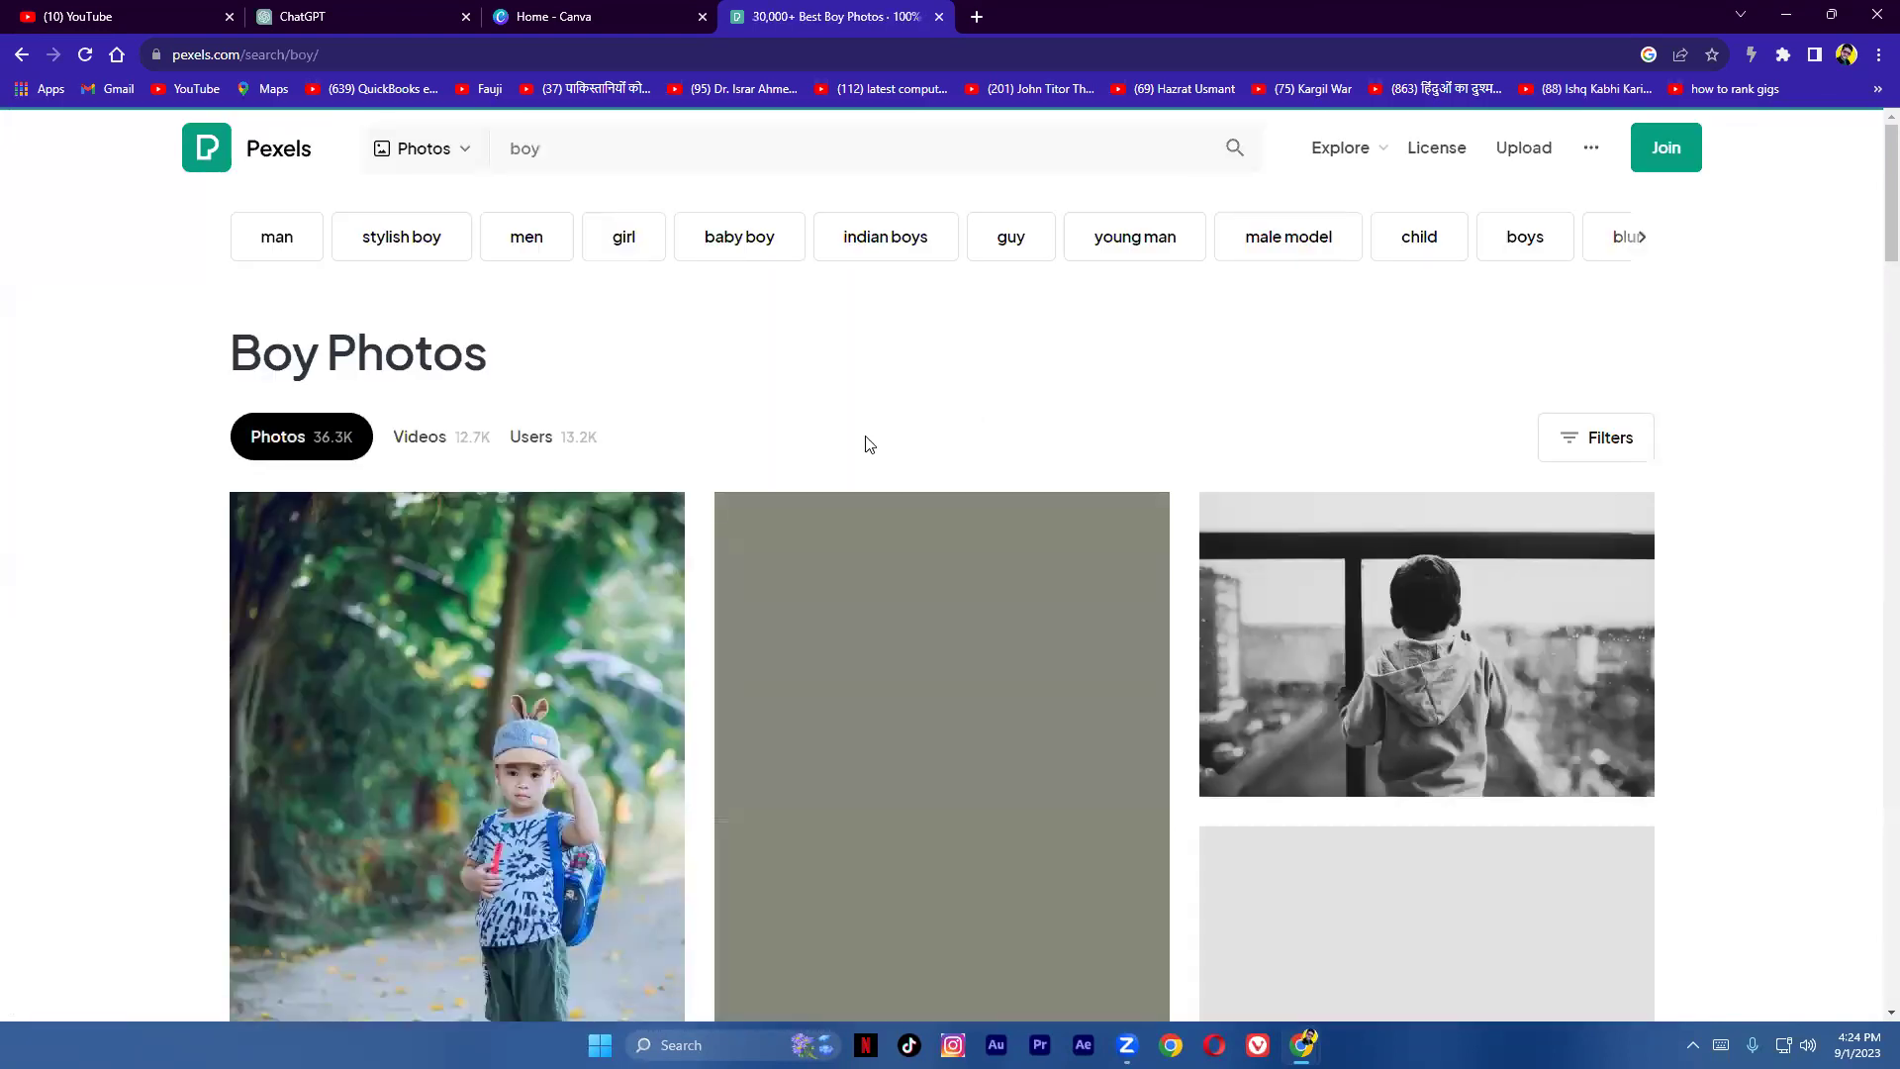
scroll(662, 798, down, 3)
scroll(662, 798, down, 12)
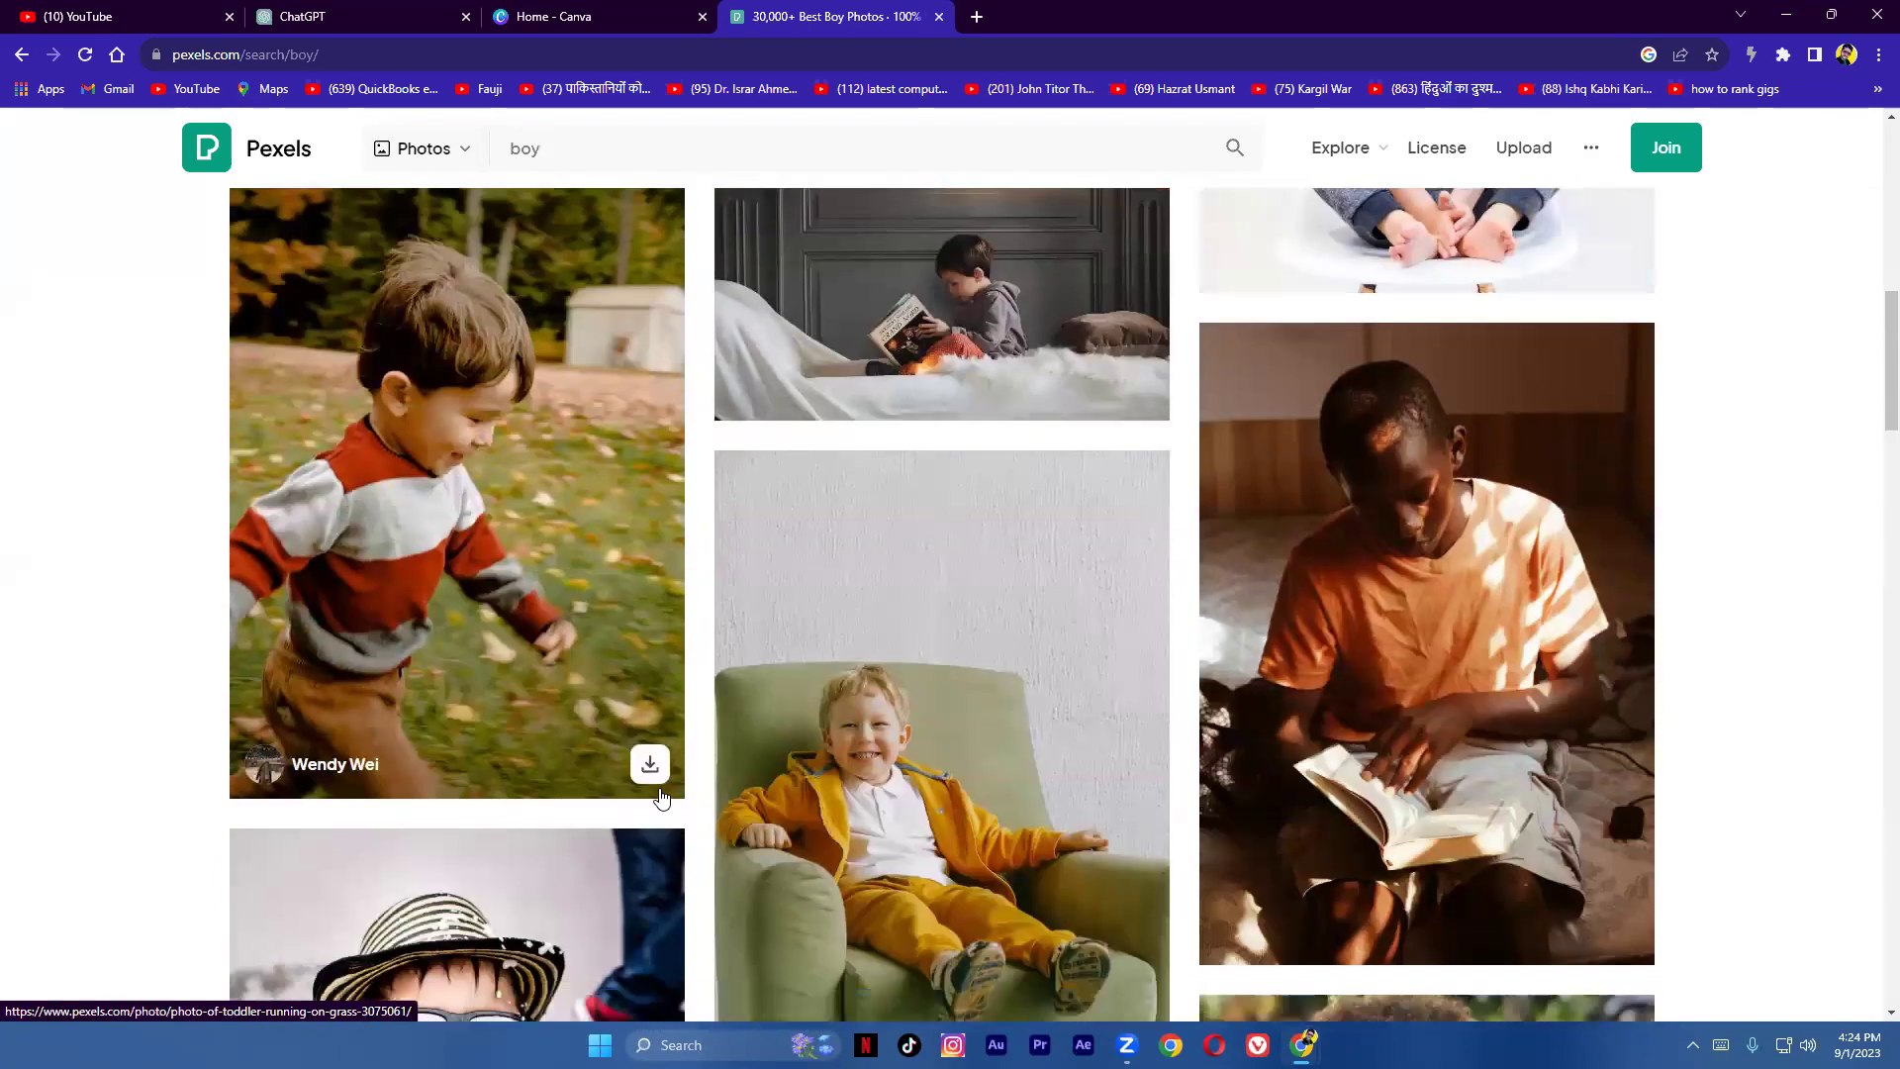
scroll(681, 782, down, 18)
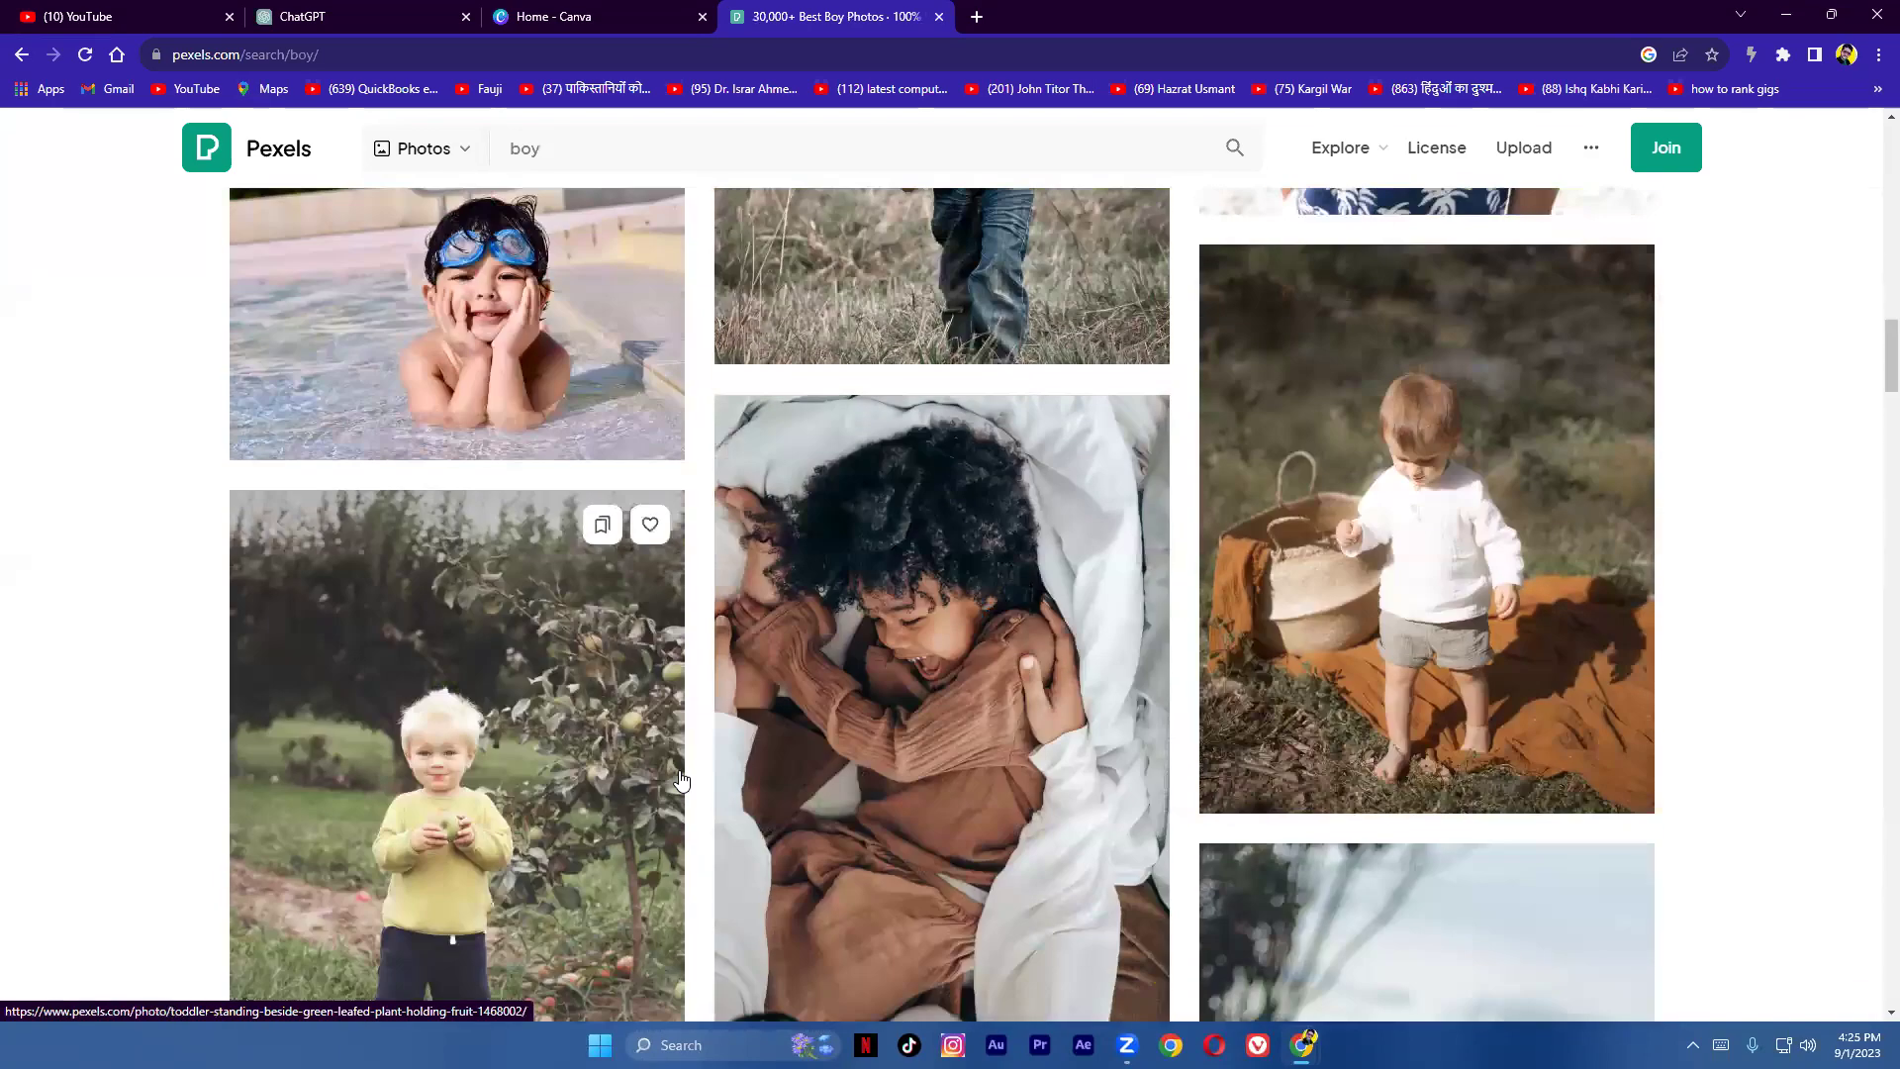
scroll(681, 782, down, 15)
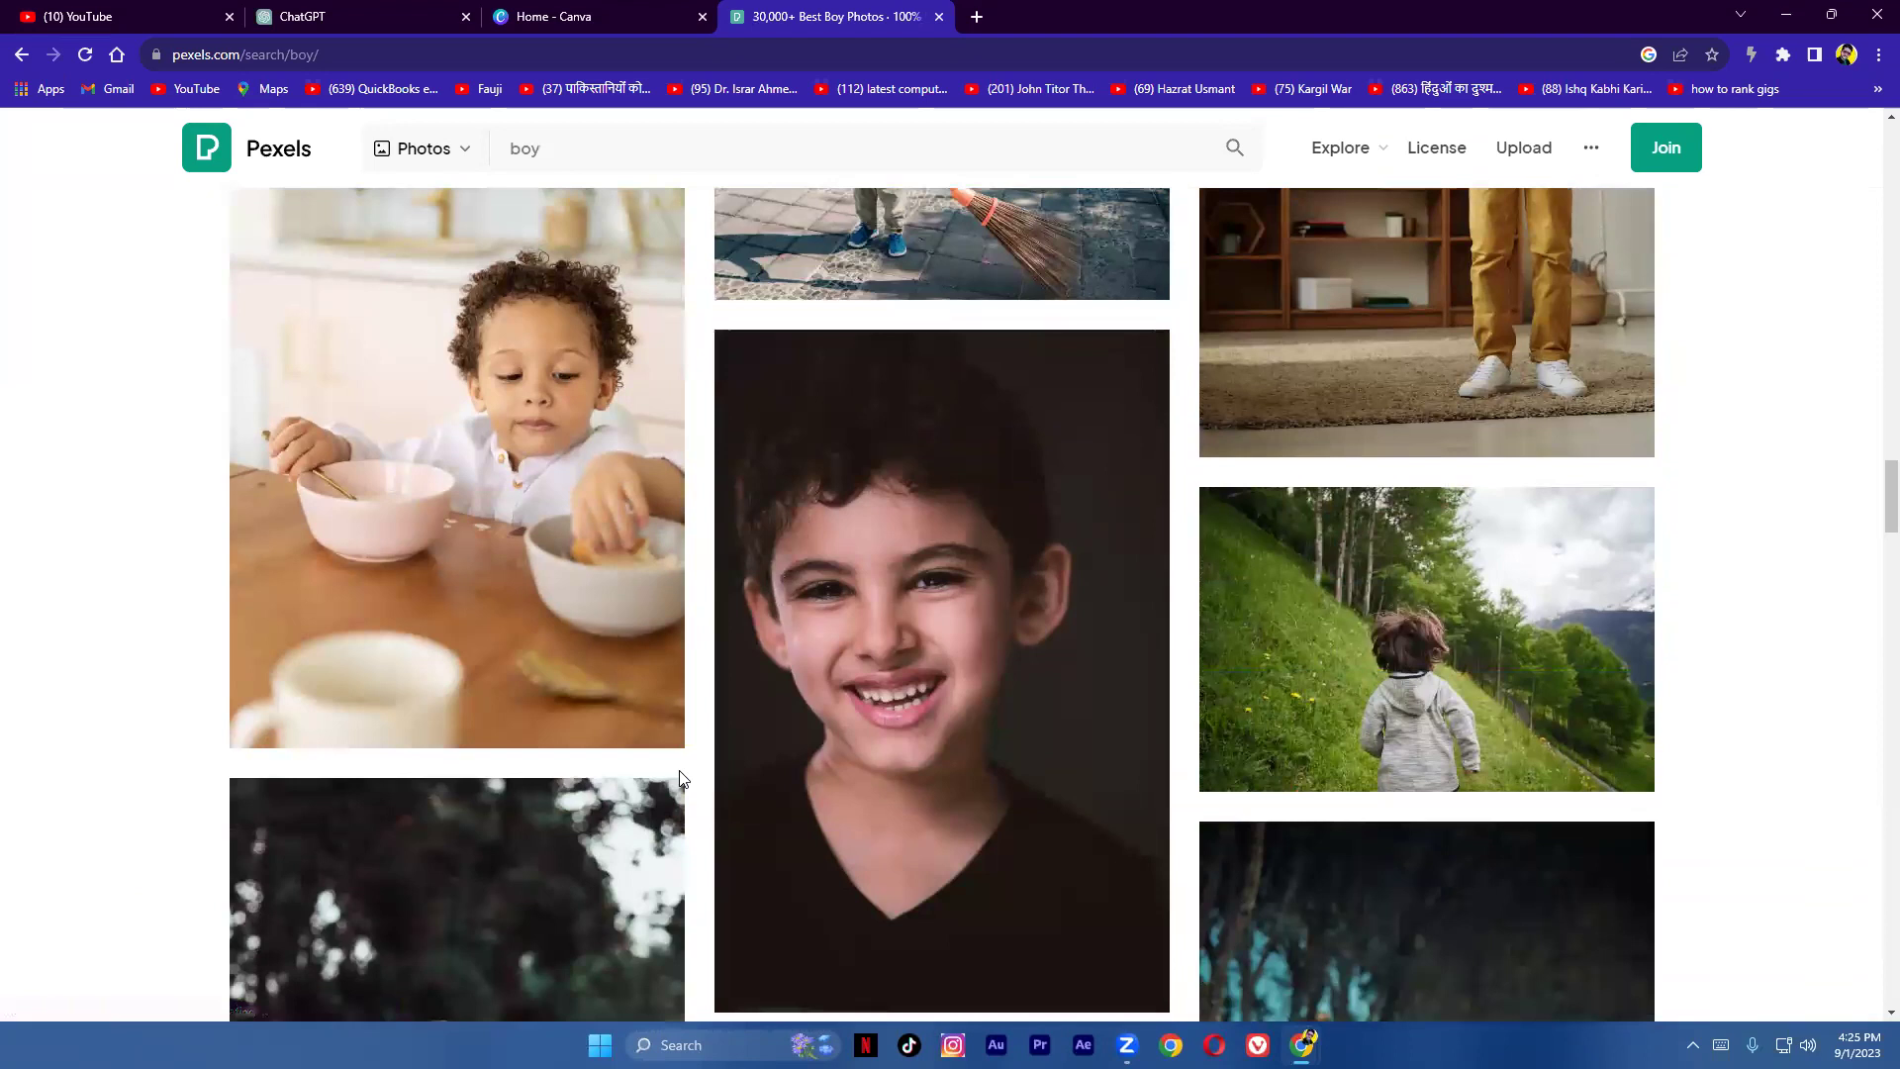
scroll(765, 758, down, 8)
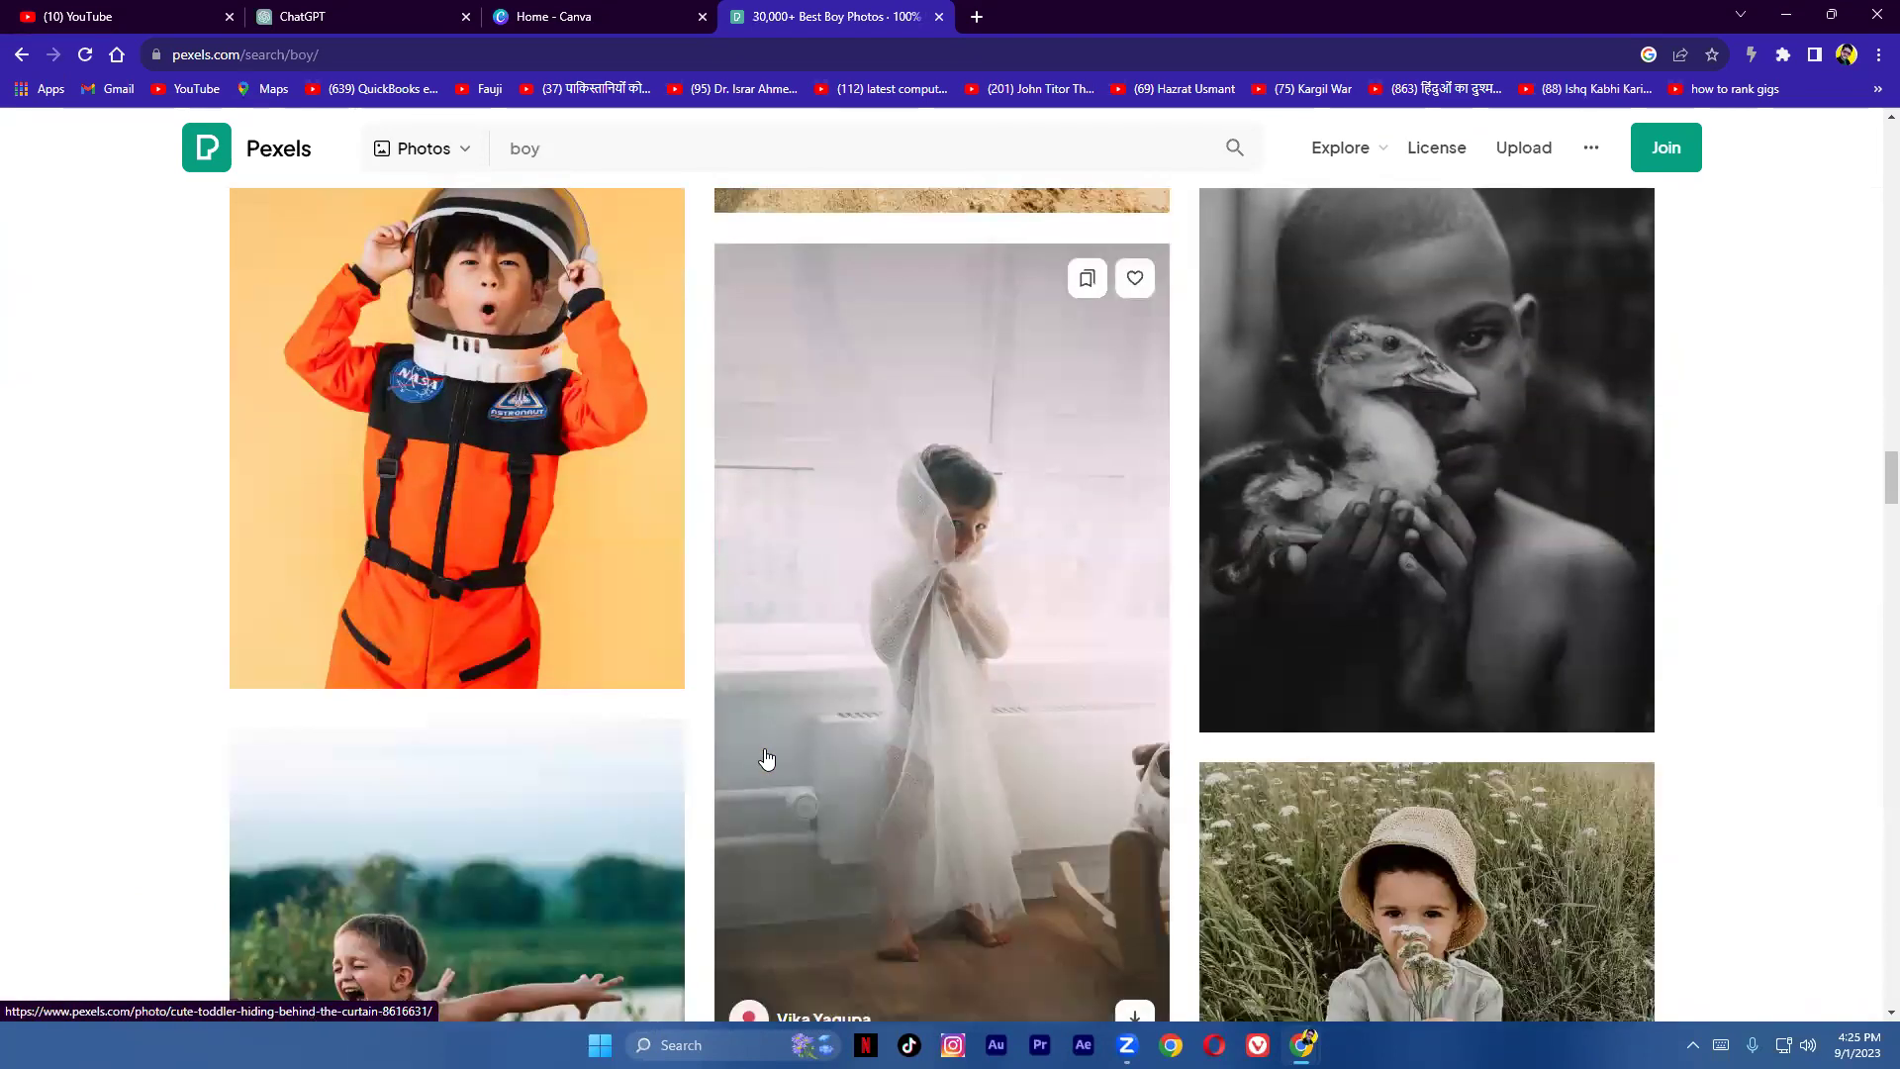
drag(1890, 478, 1889, 154)
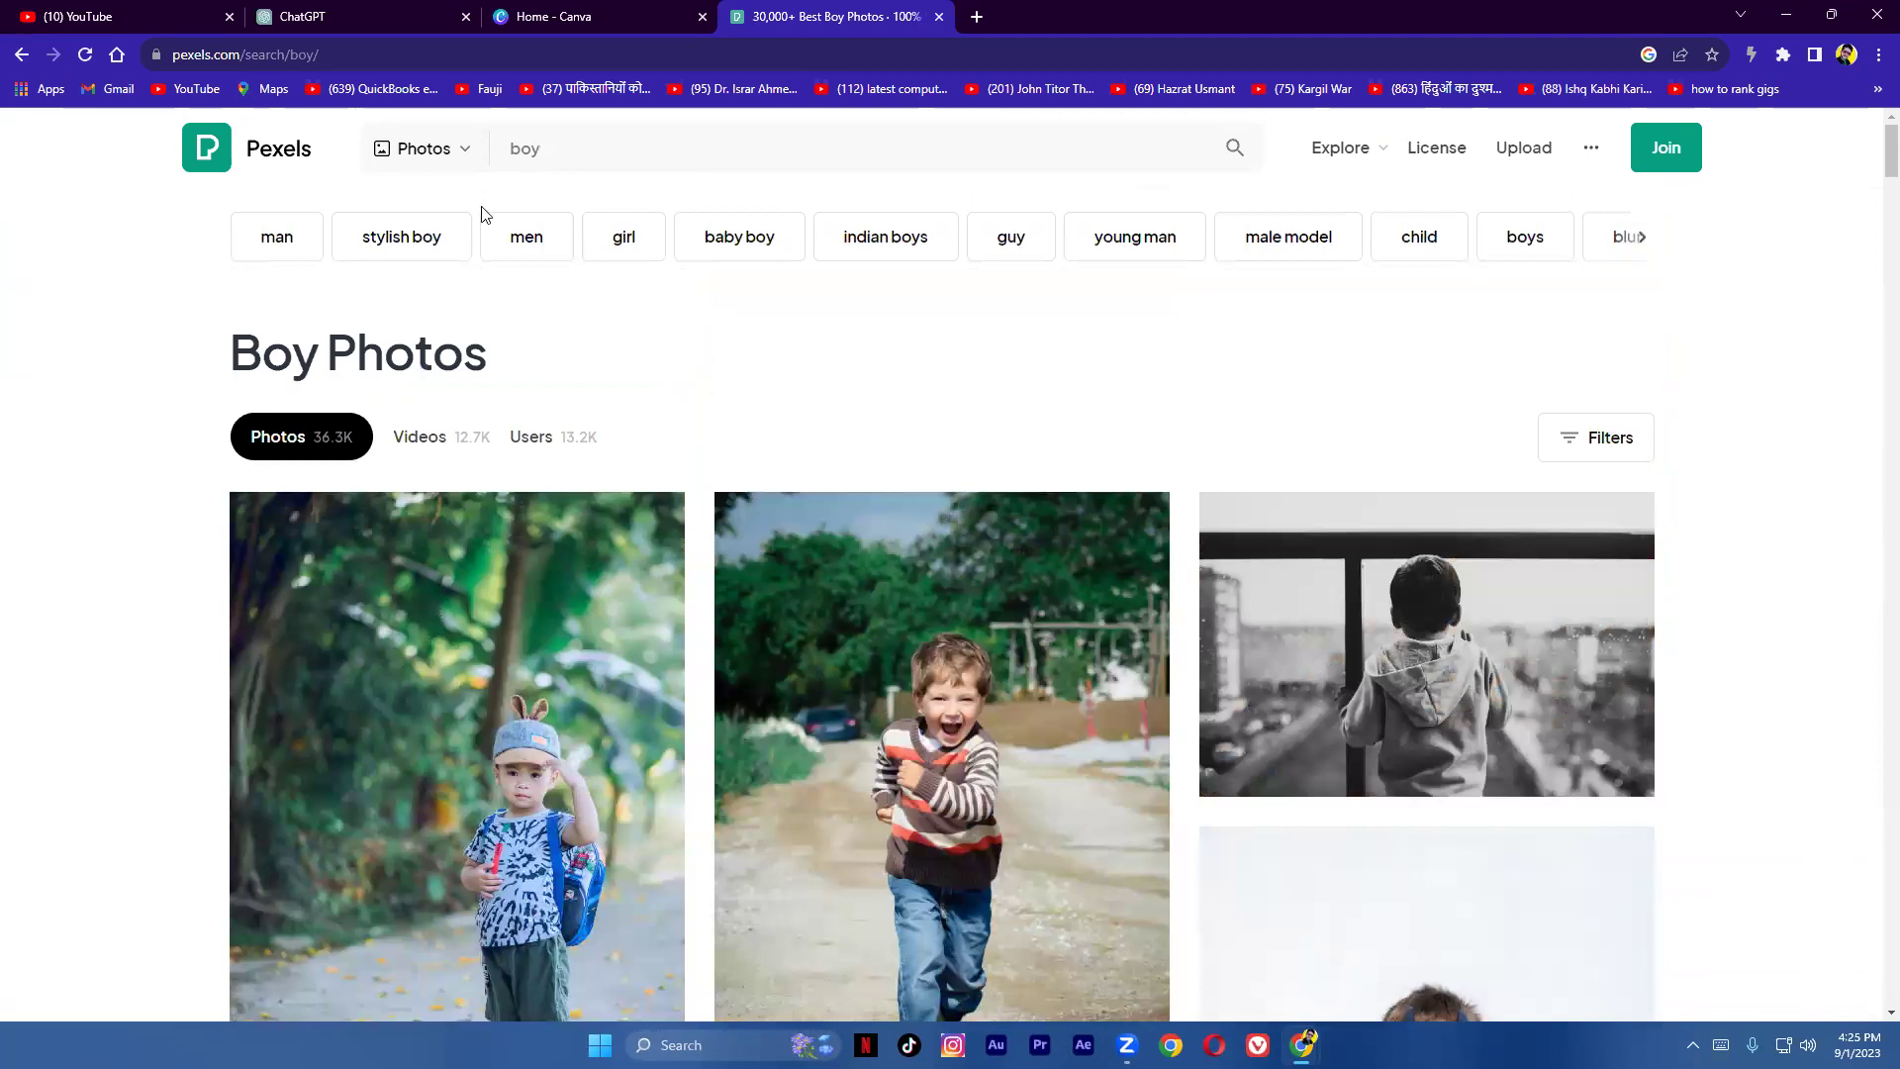
Step: Switch to the related "stylish boy" search and examine the variety of photos it offers
click(437, 240)
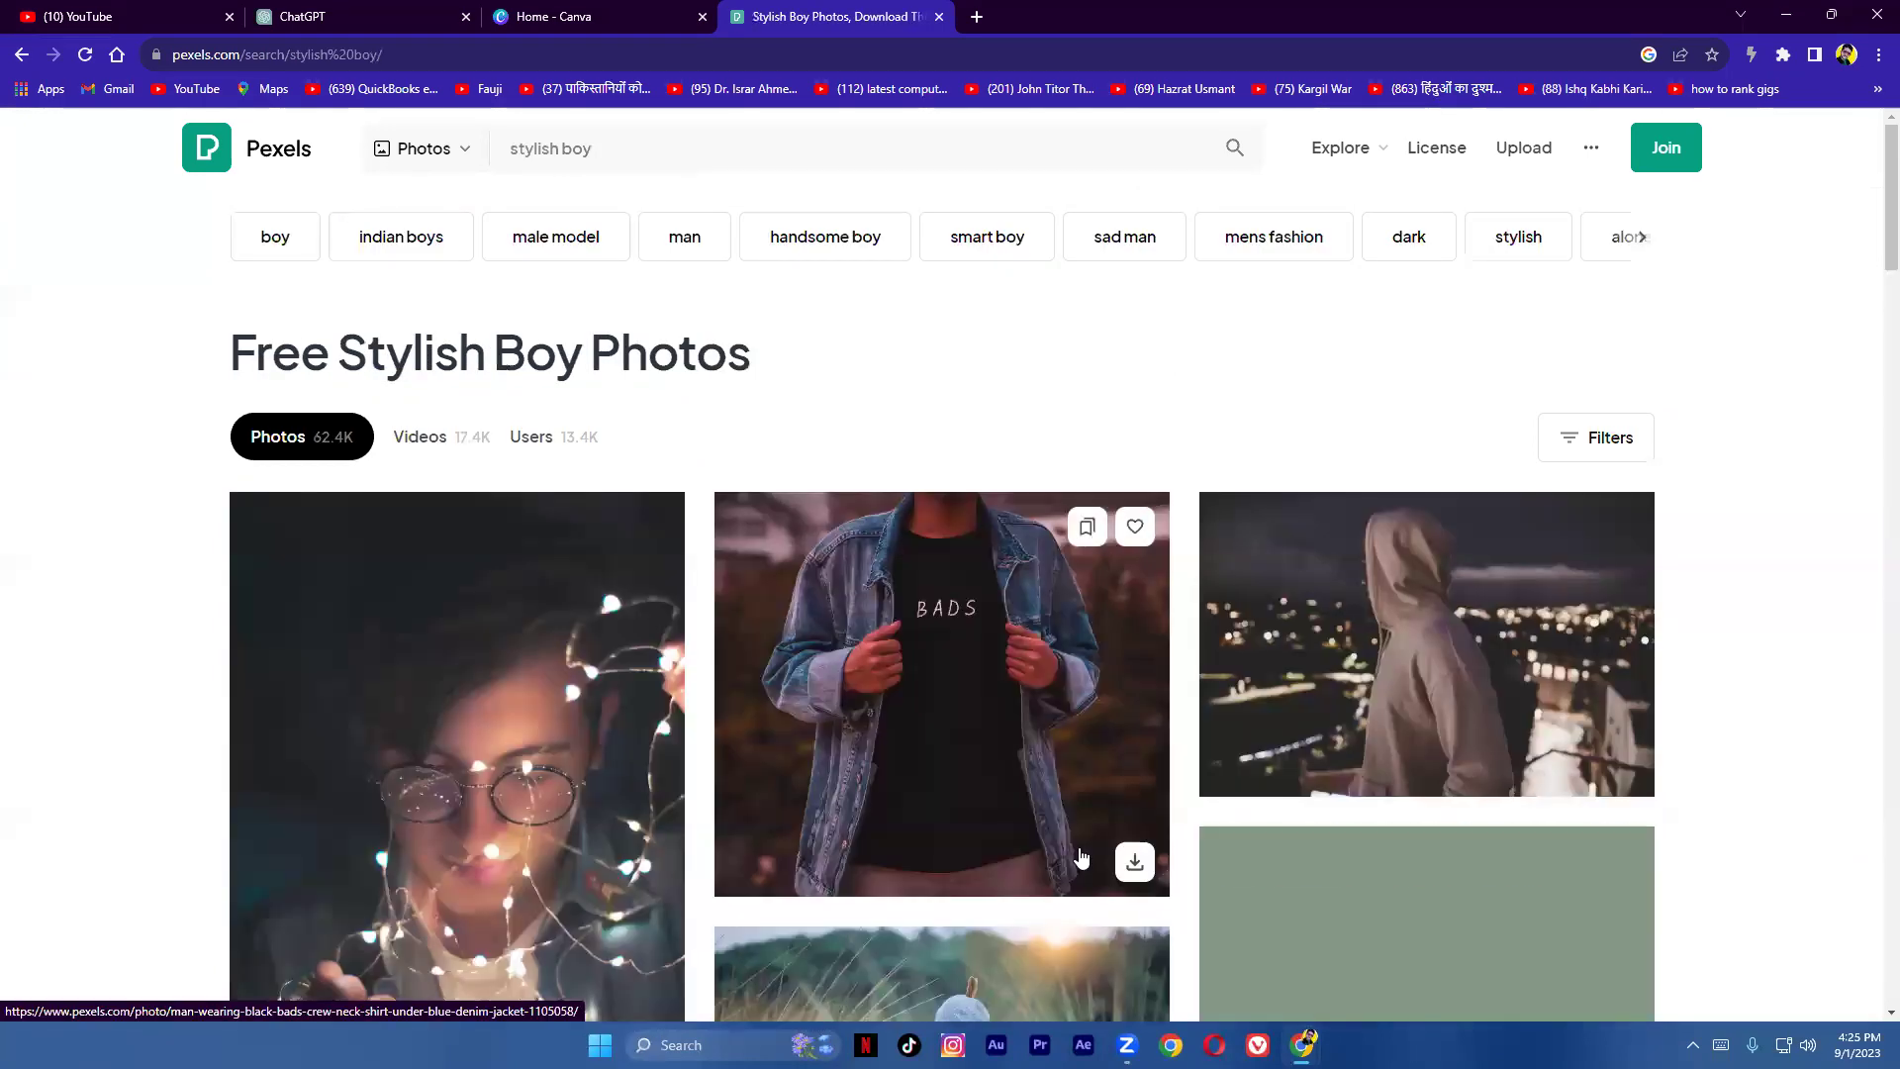
scroll(1081, 857, down, 10)
scroll(1088, 837, up, 2)
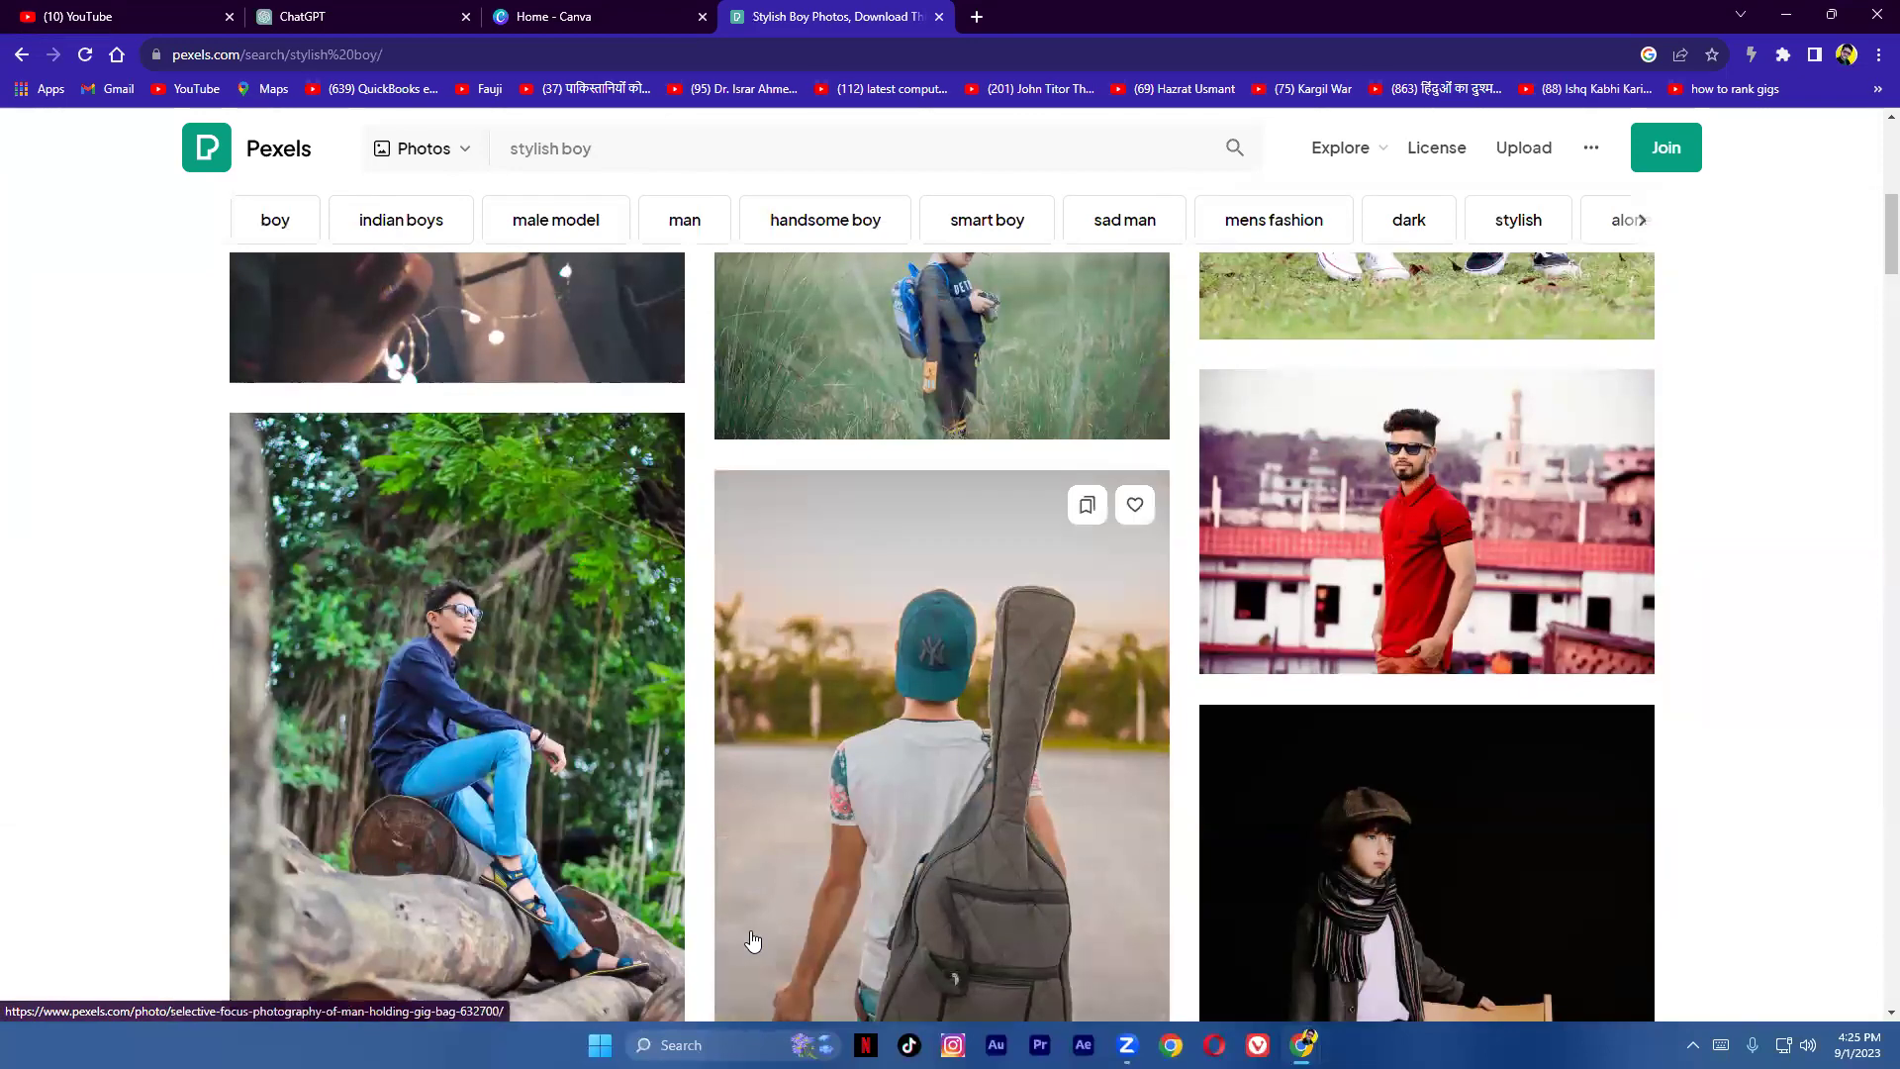
scroll(762, 905, down, 8)
scroll(776, 871, down, 8)
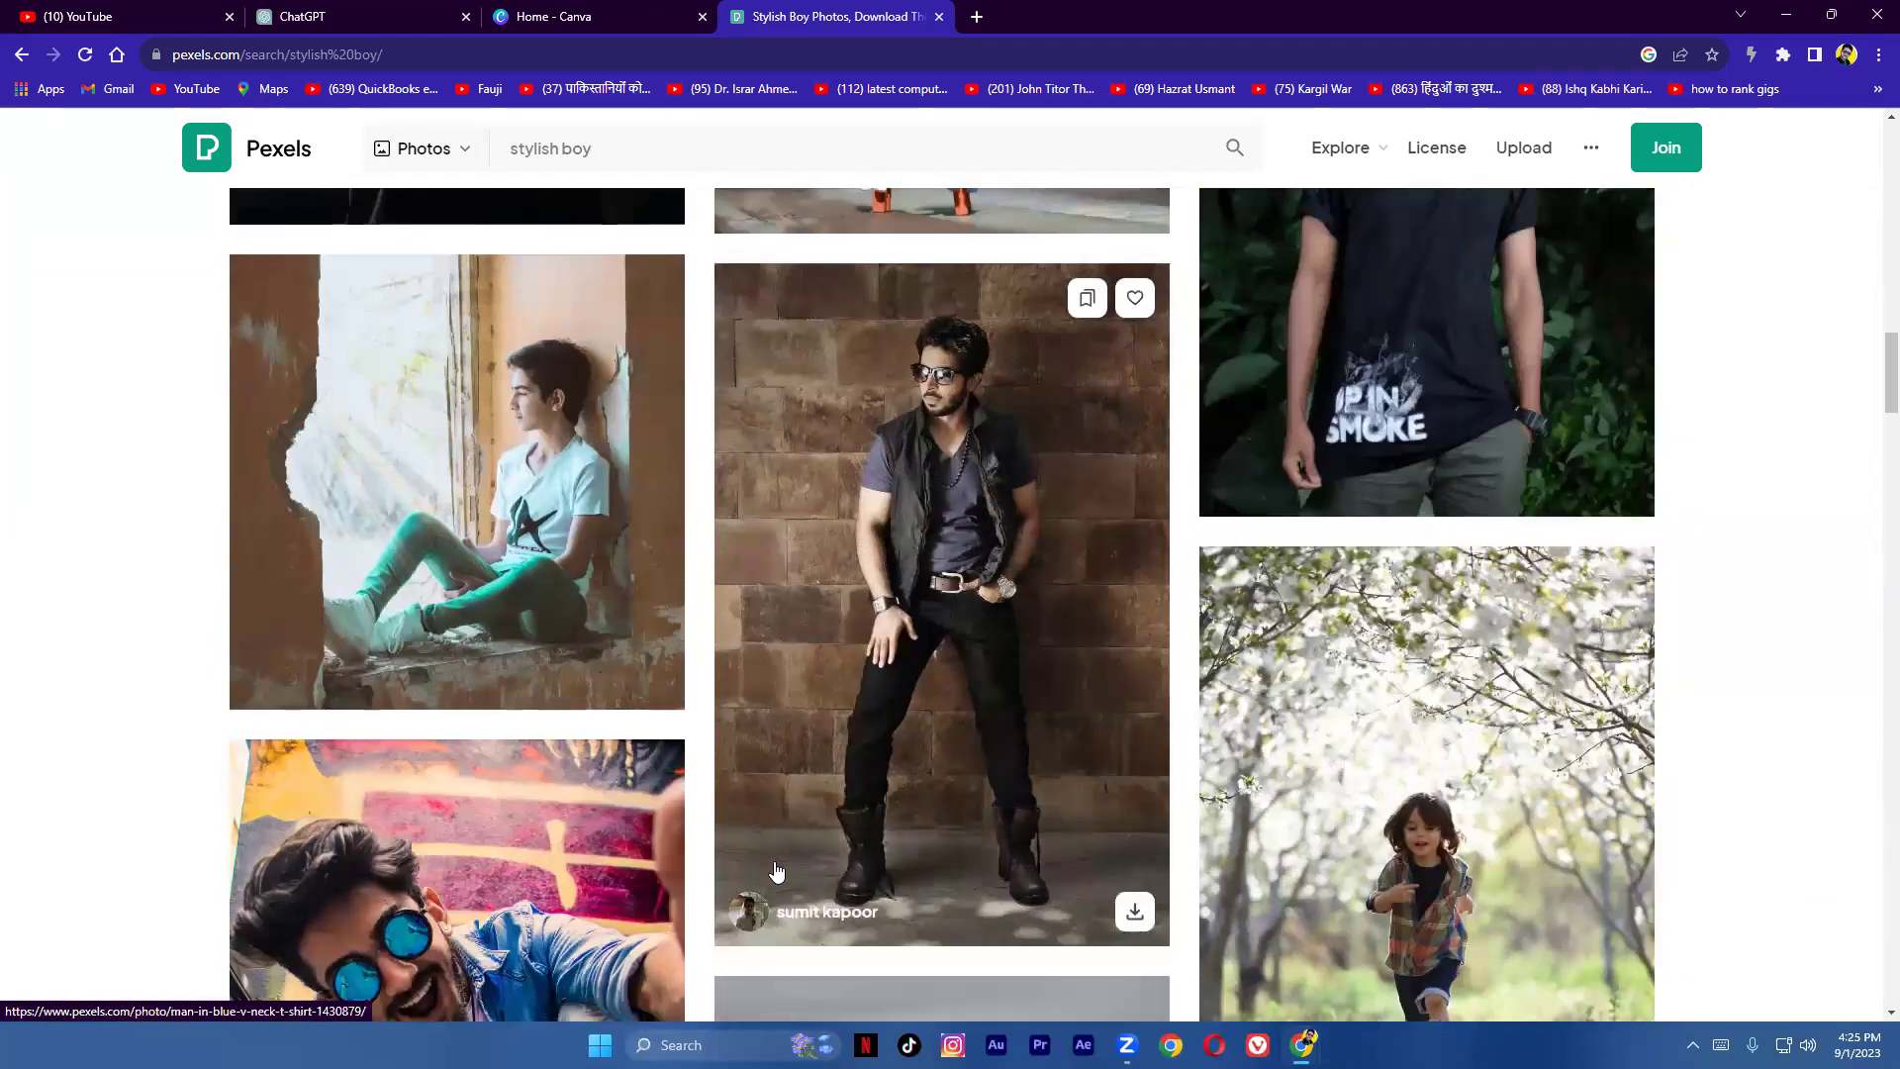
scroll(776, 870, down, 6)
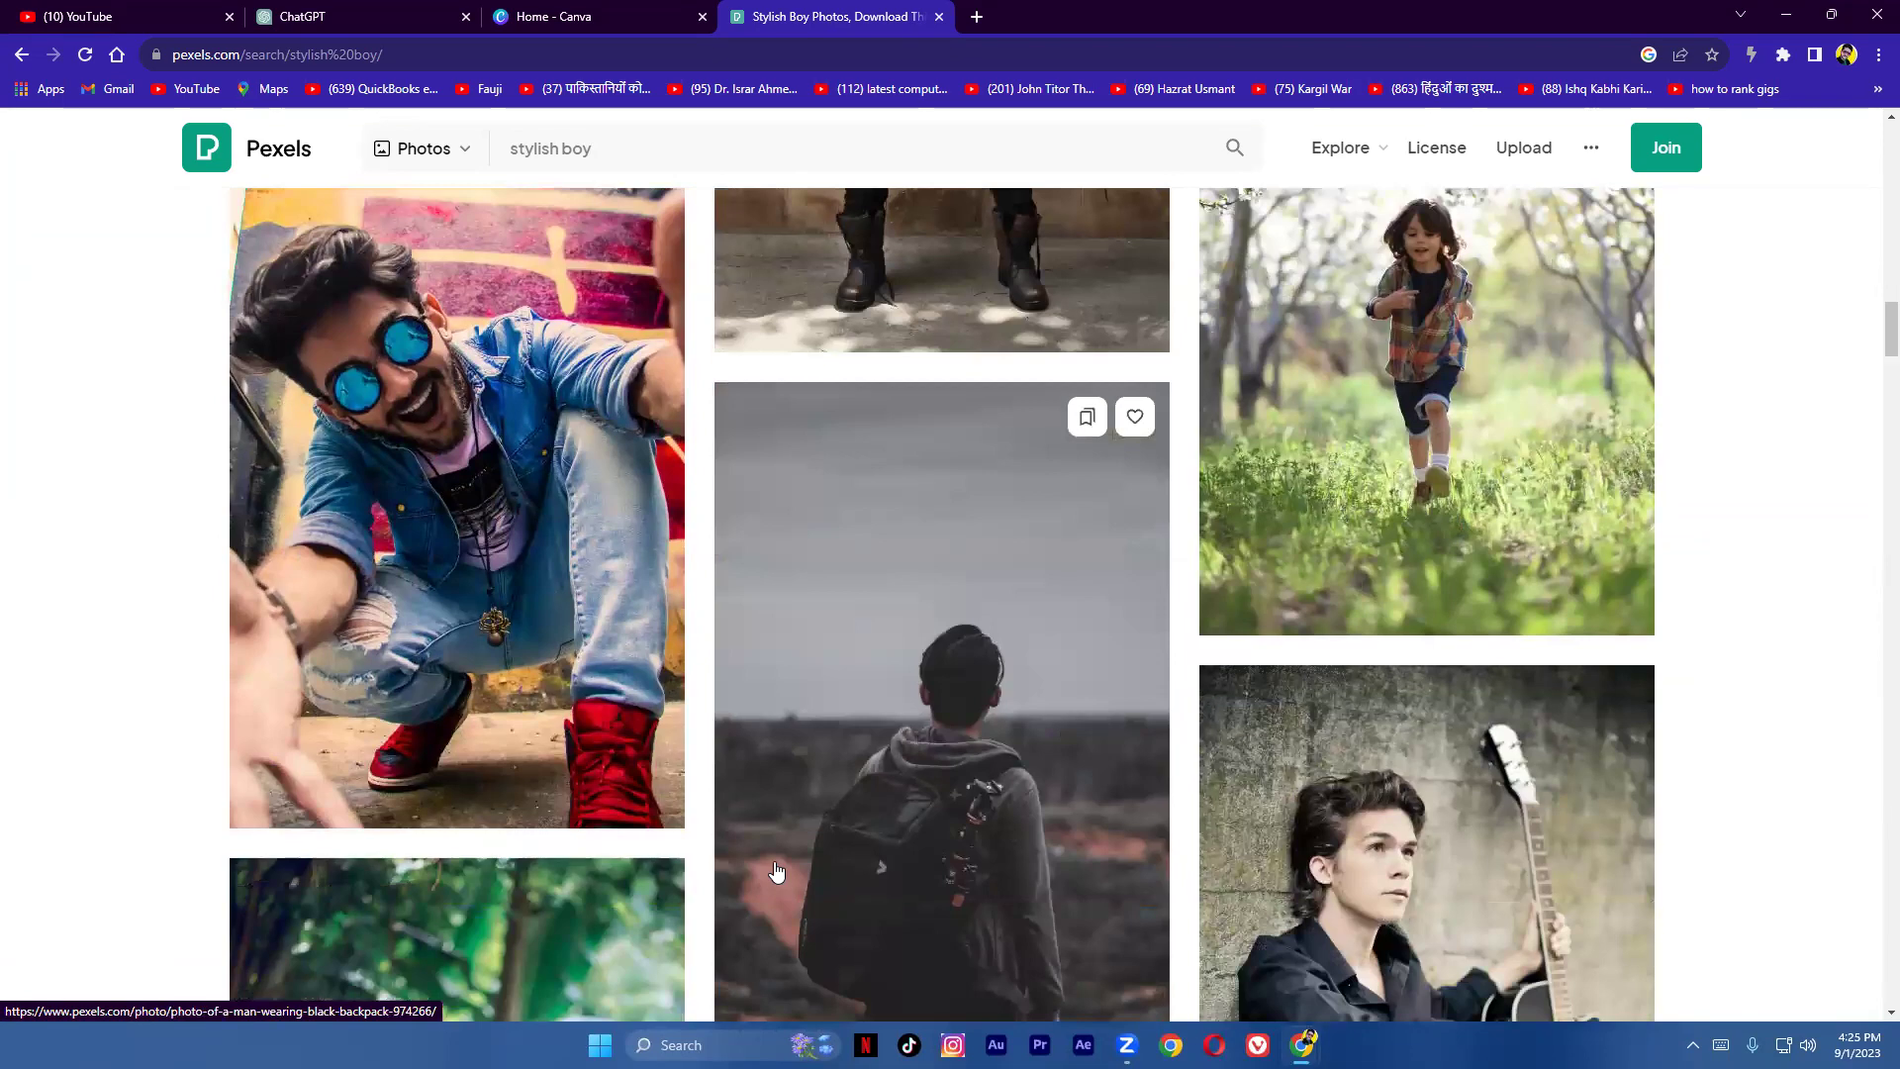
scroll(776, 871, down, 4)
scroll(776, 870, down, 5)
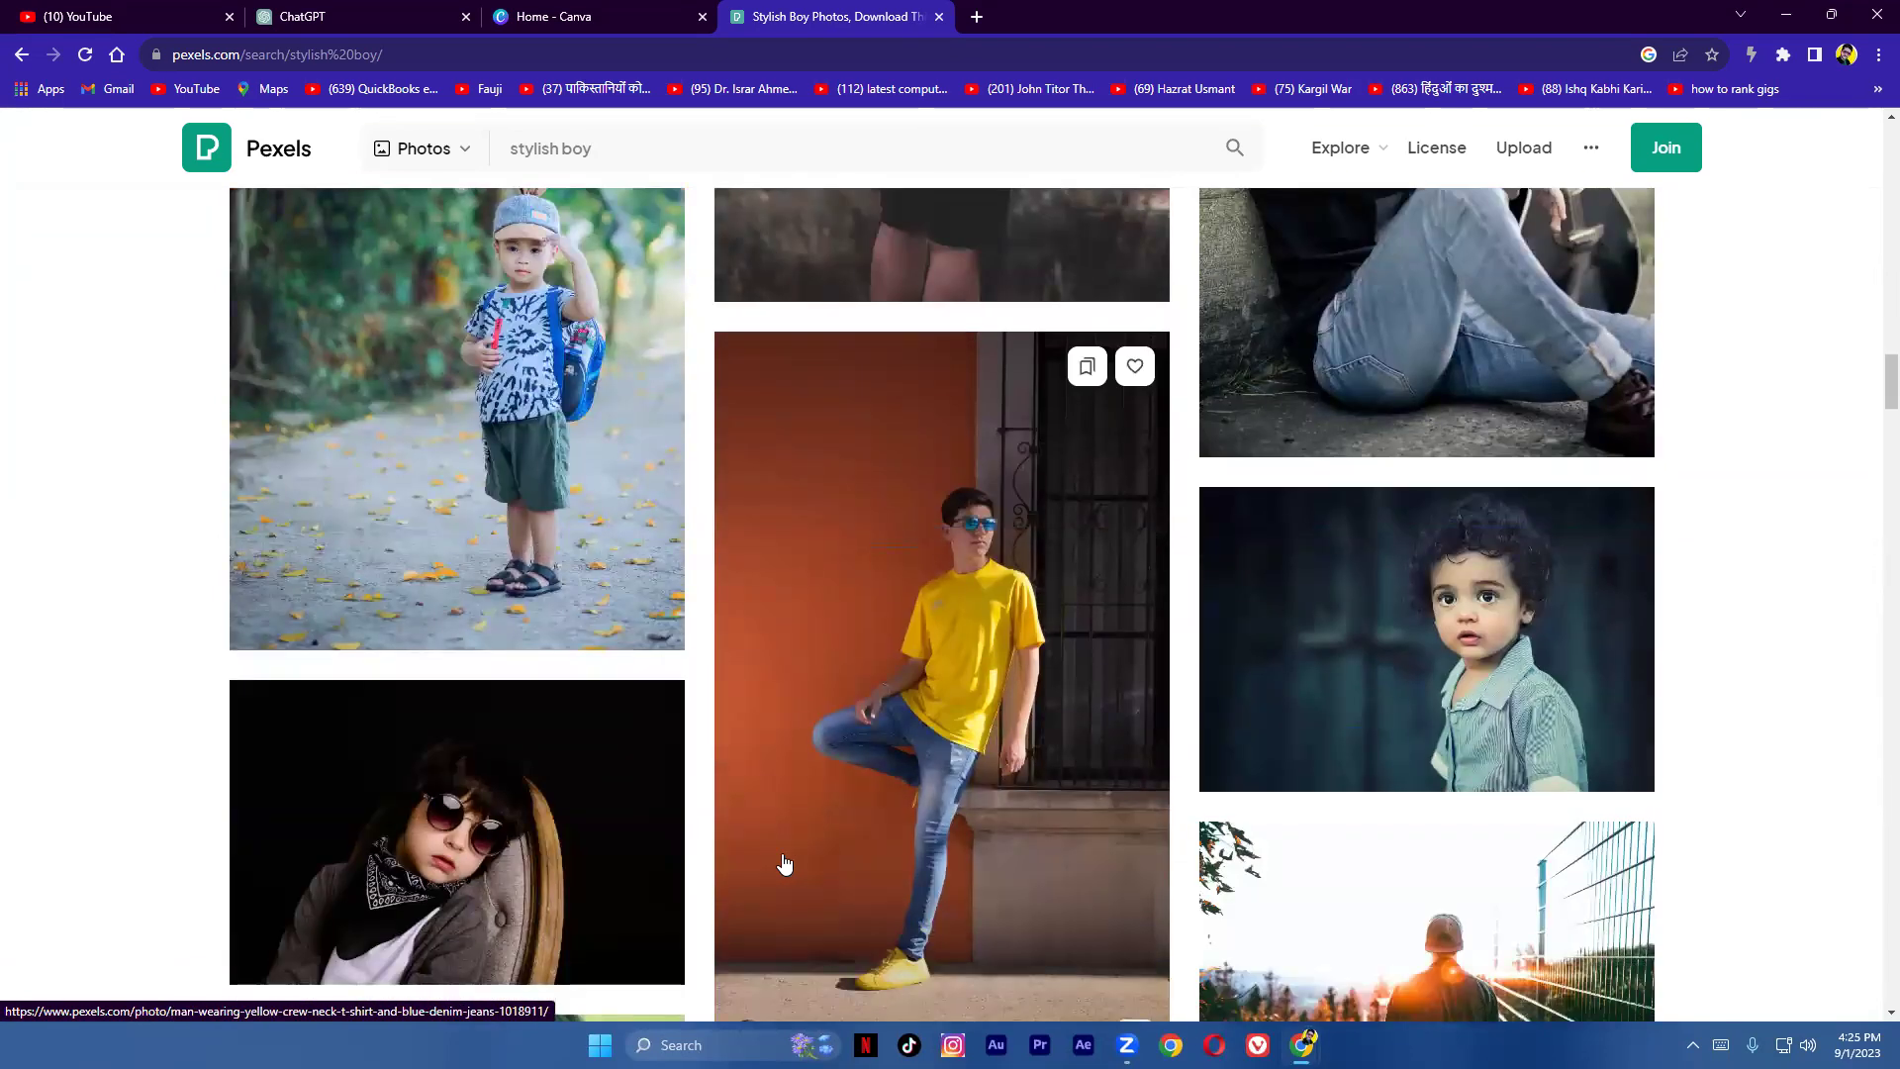
scroll(785, 865, down, 6)
scroll(785, 865, up, 6)
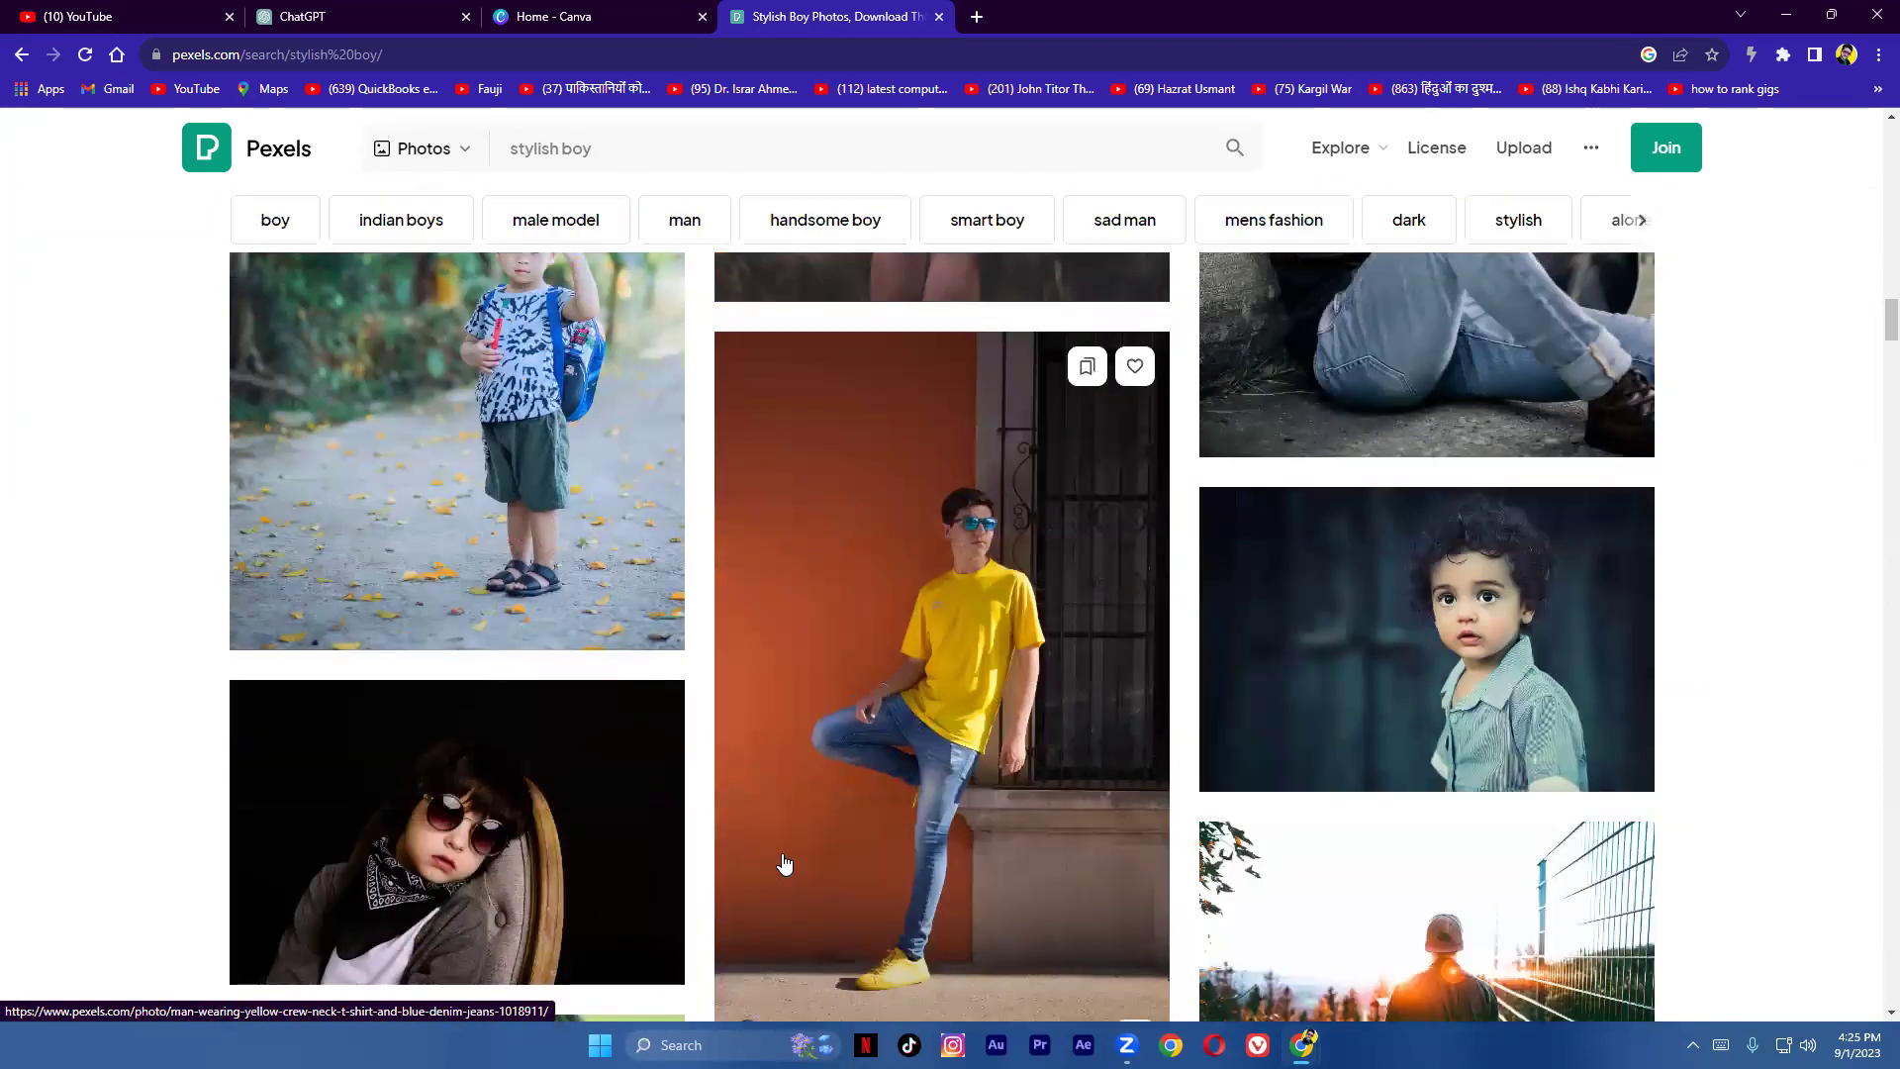
scroll(785, 864, down, 15)
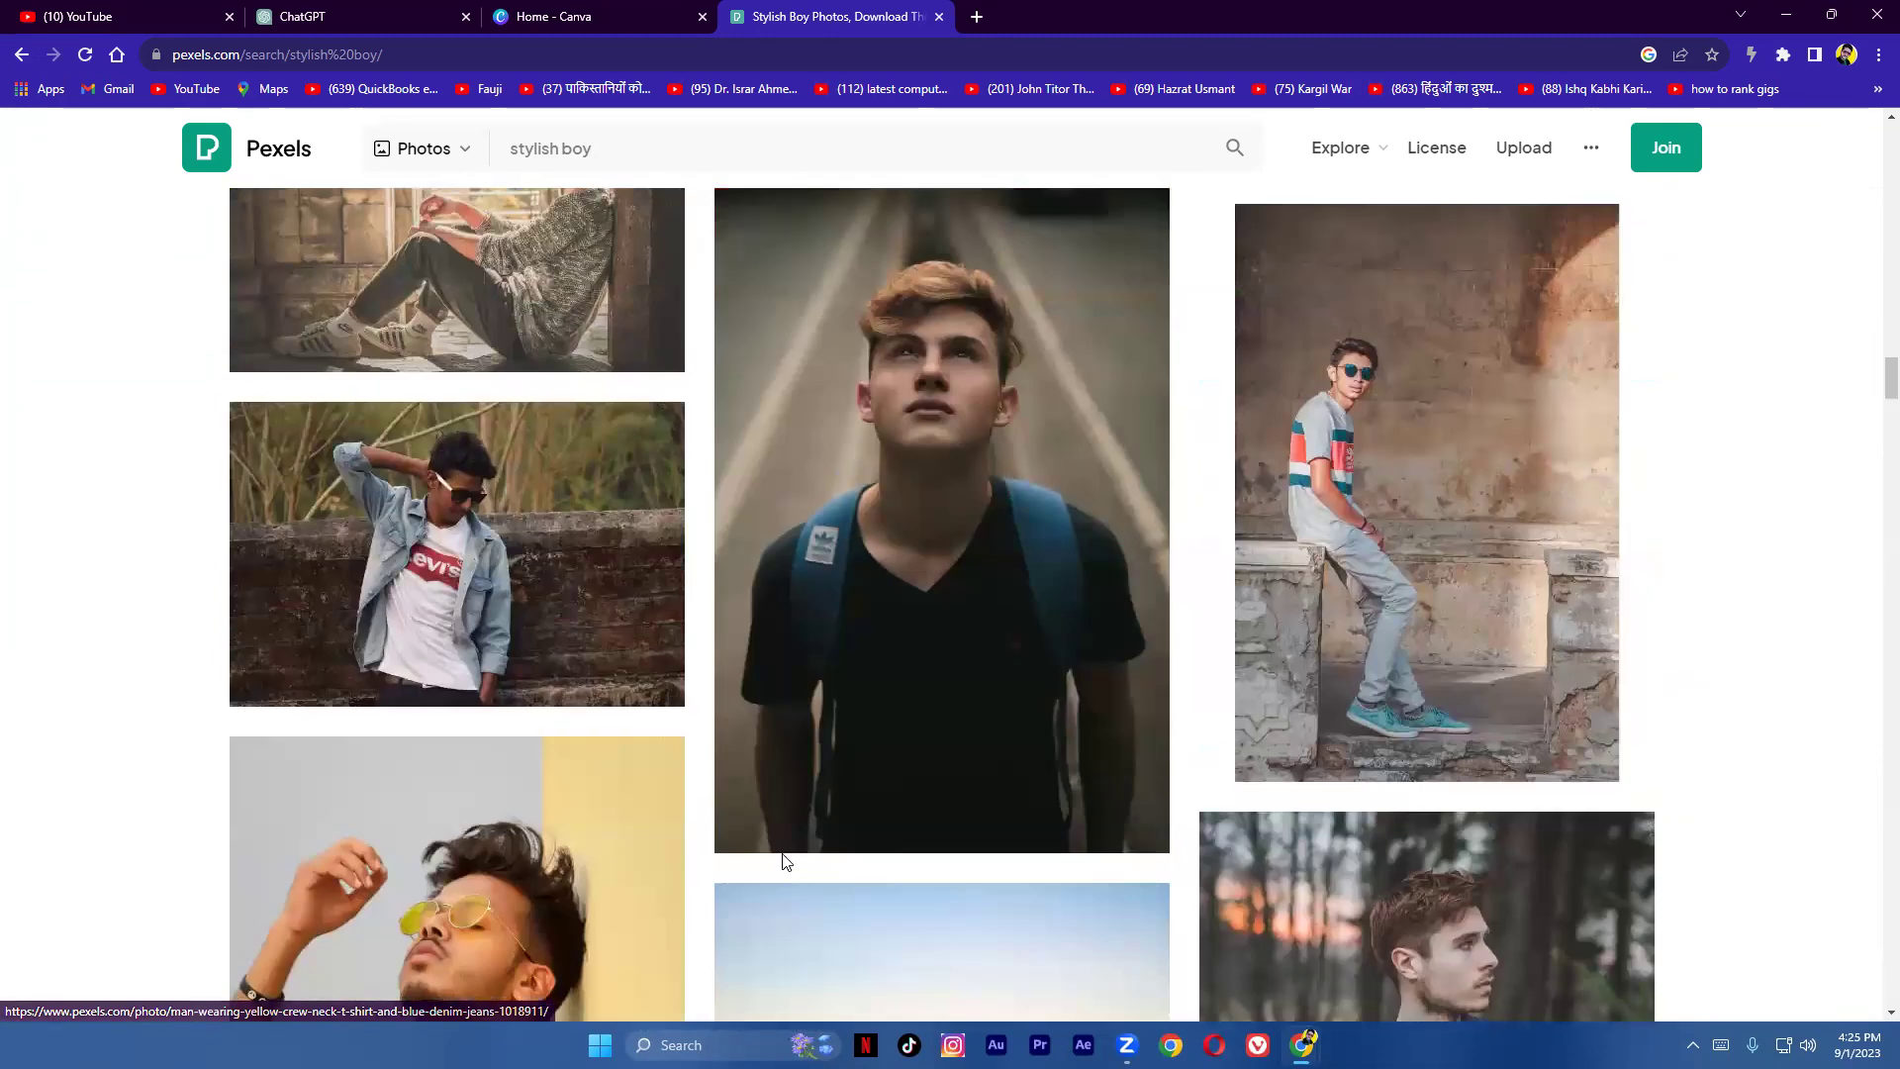
scroll(781, 859, down, 5)
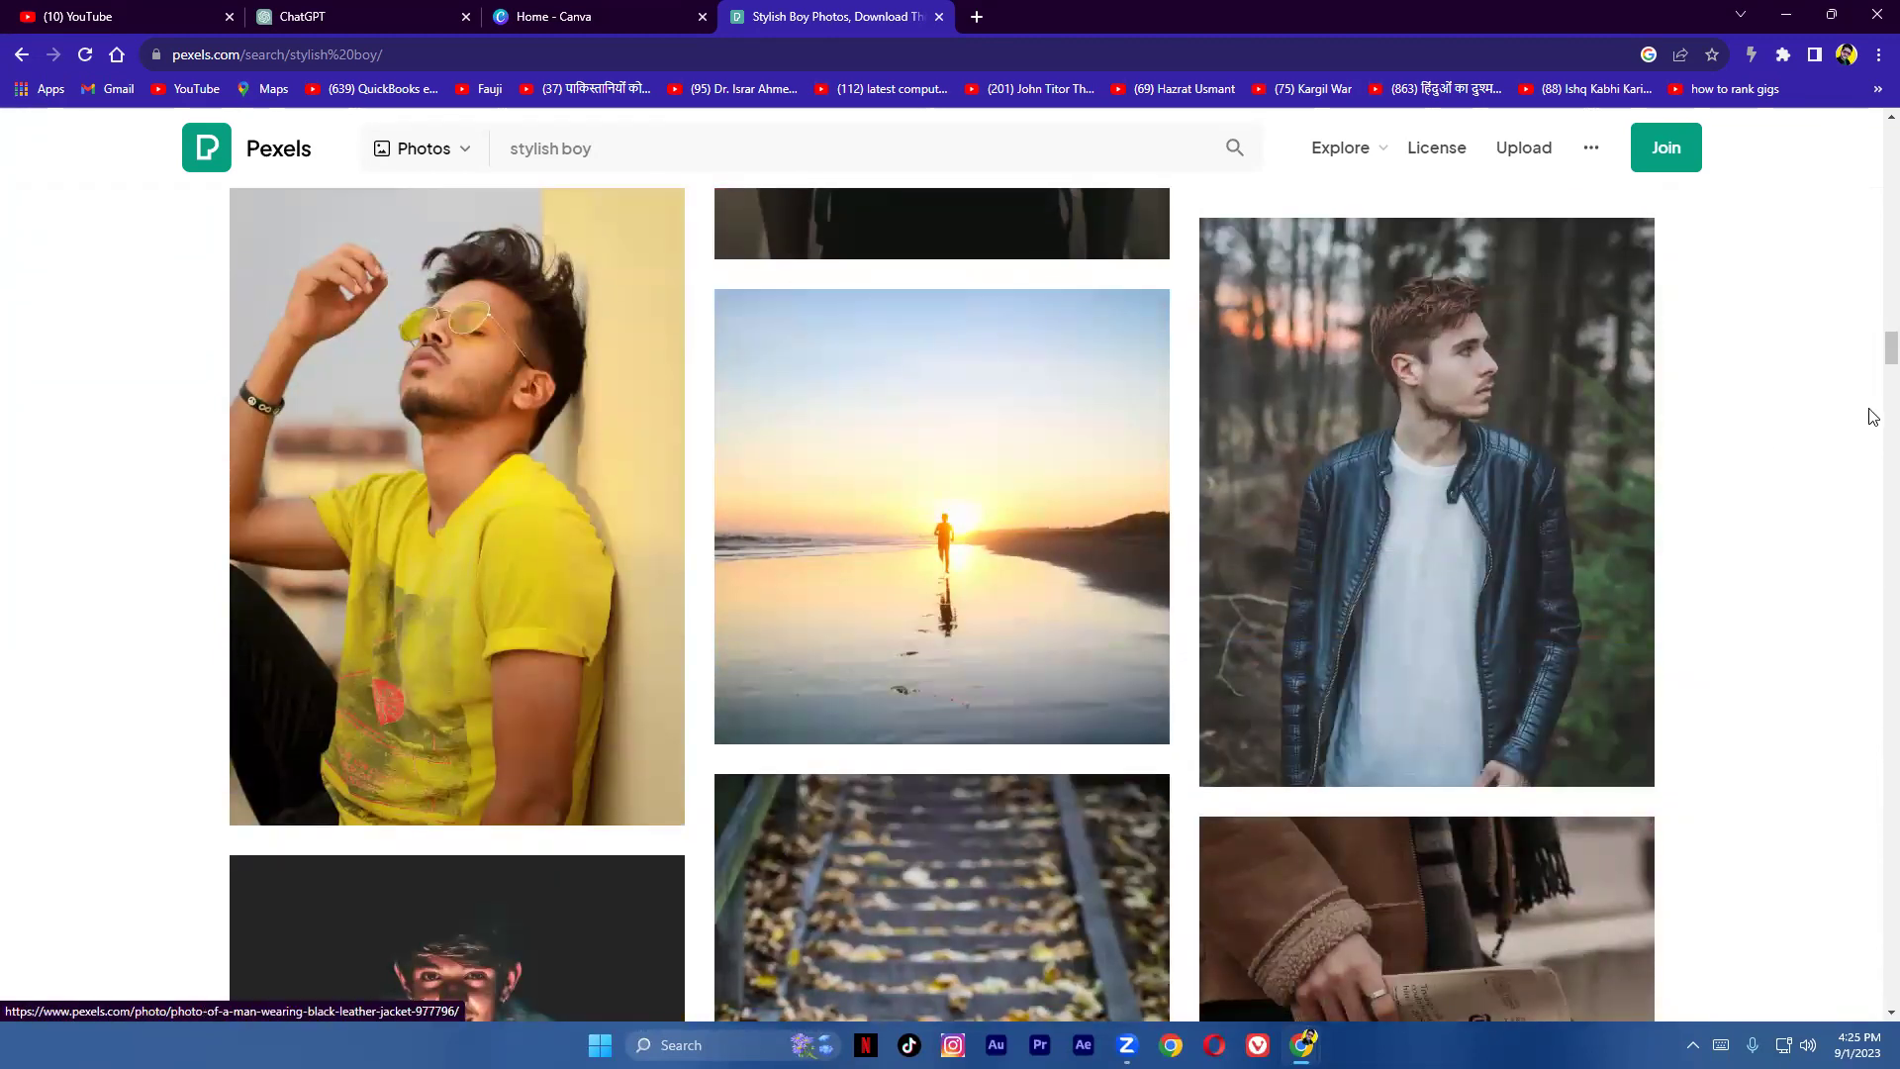
drag(1890, 348, 1890, 133)
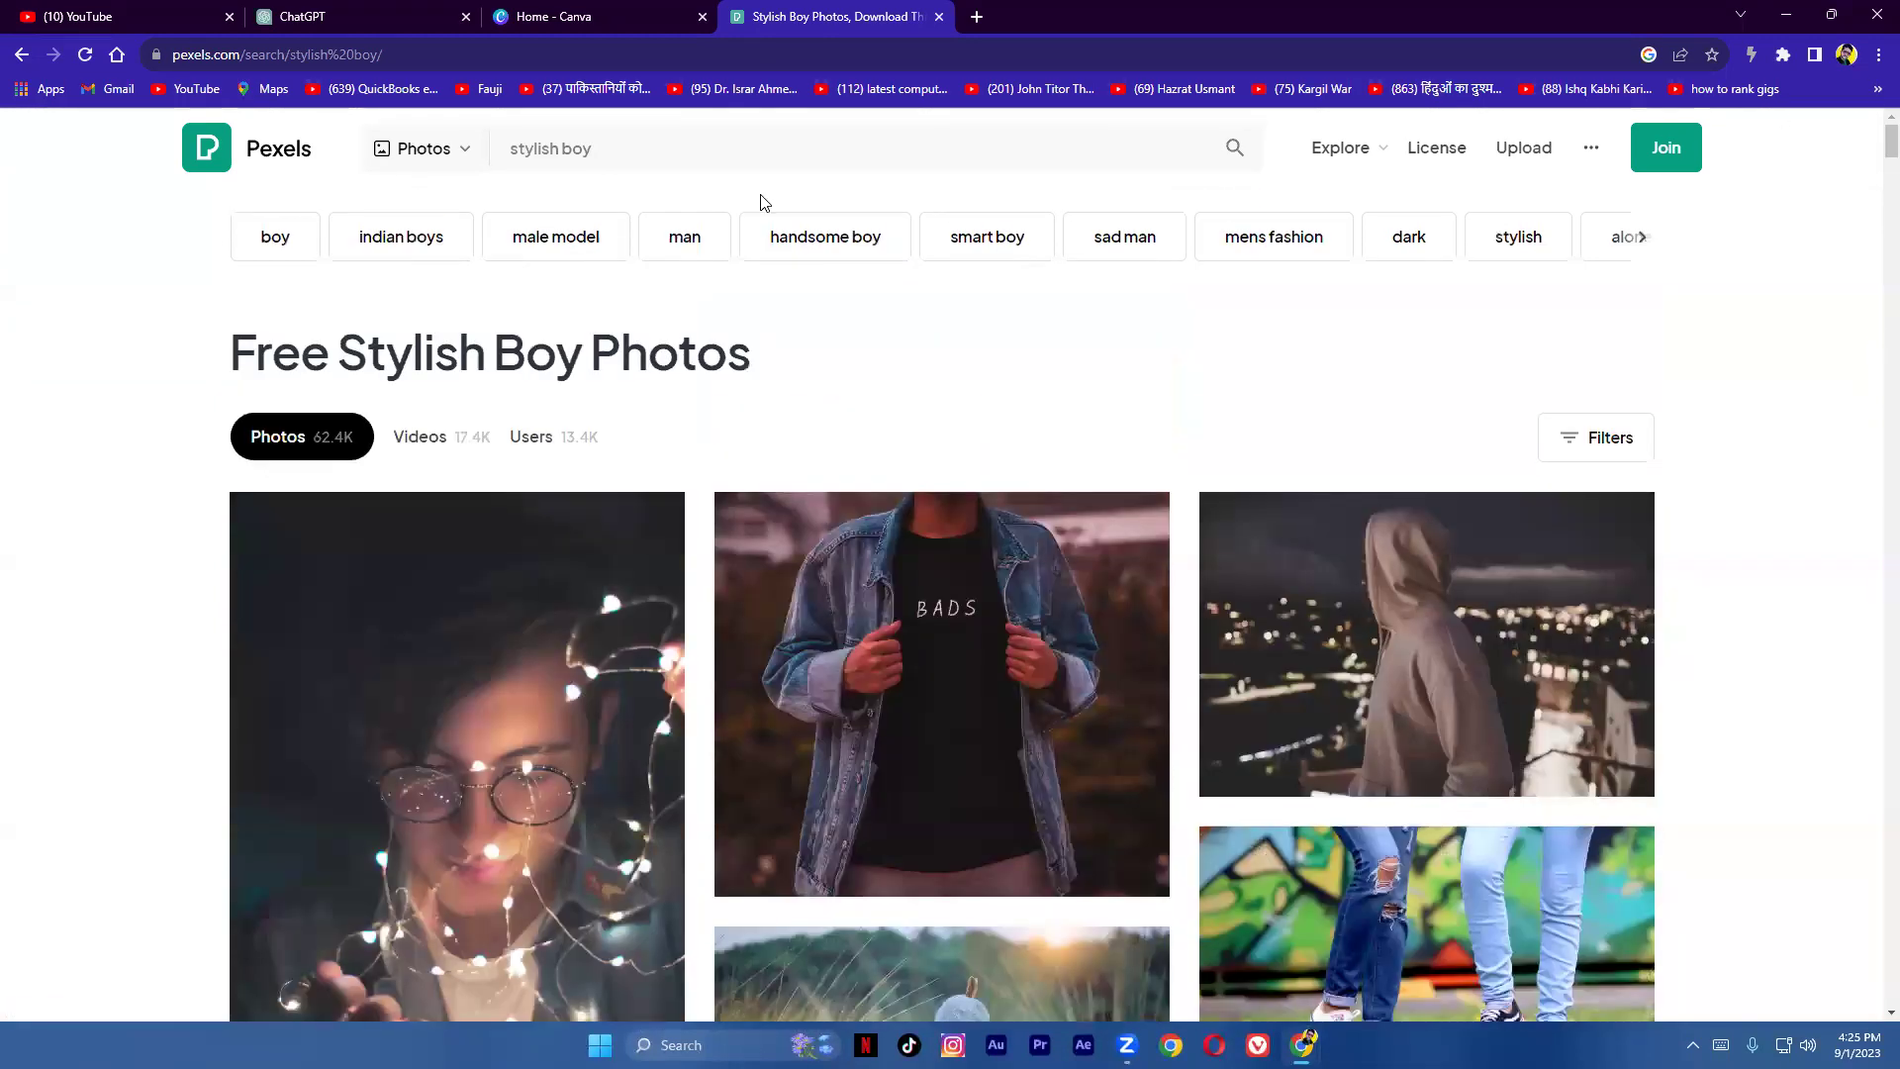
Step: Search the Pexels photo library for "human"
click(614, 152)
text(human)
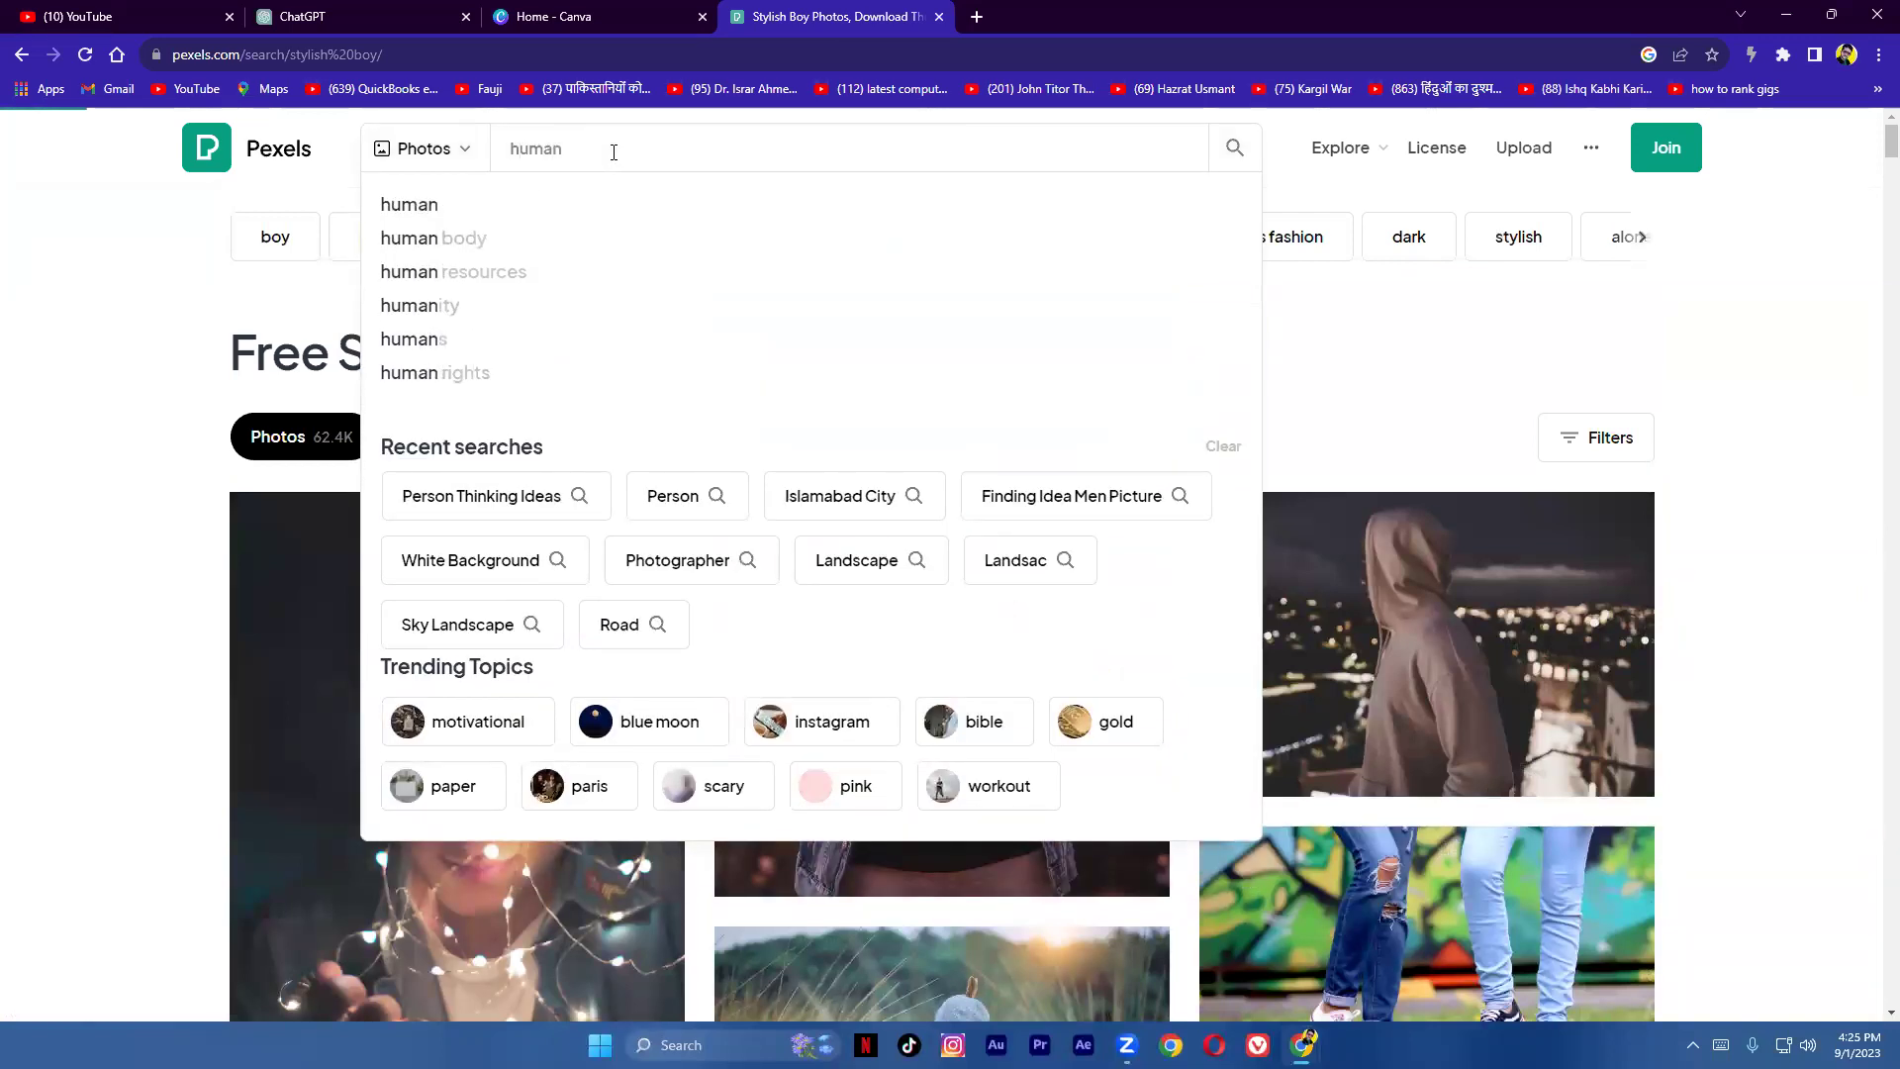
key(Return)
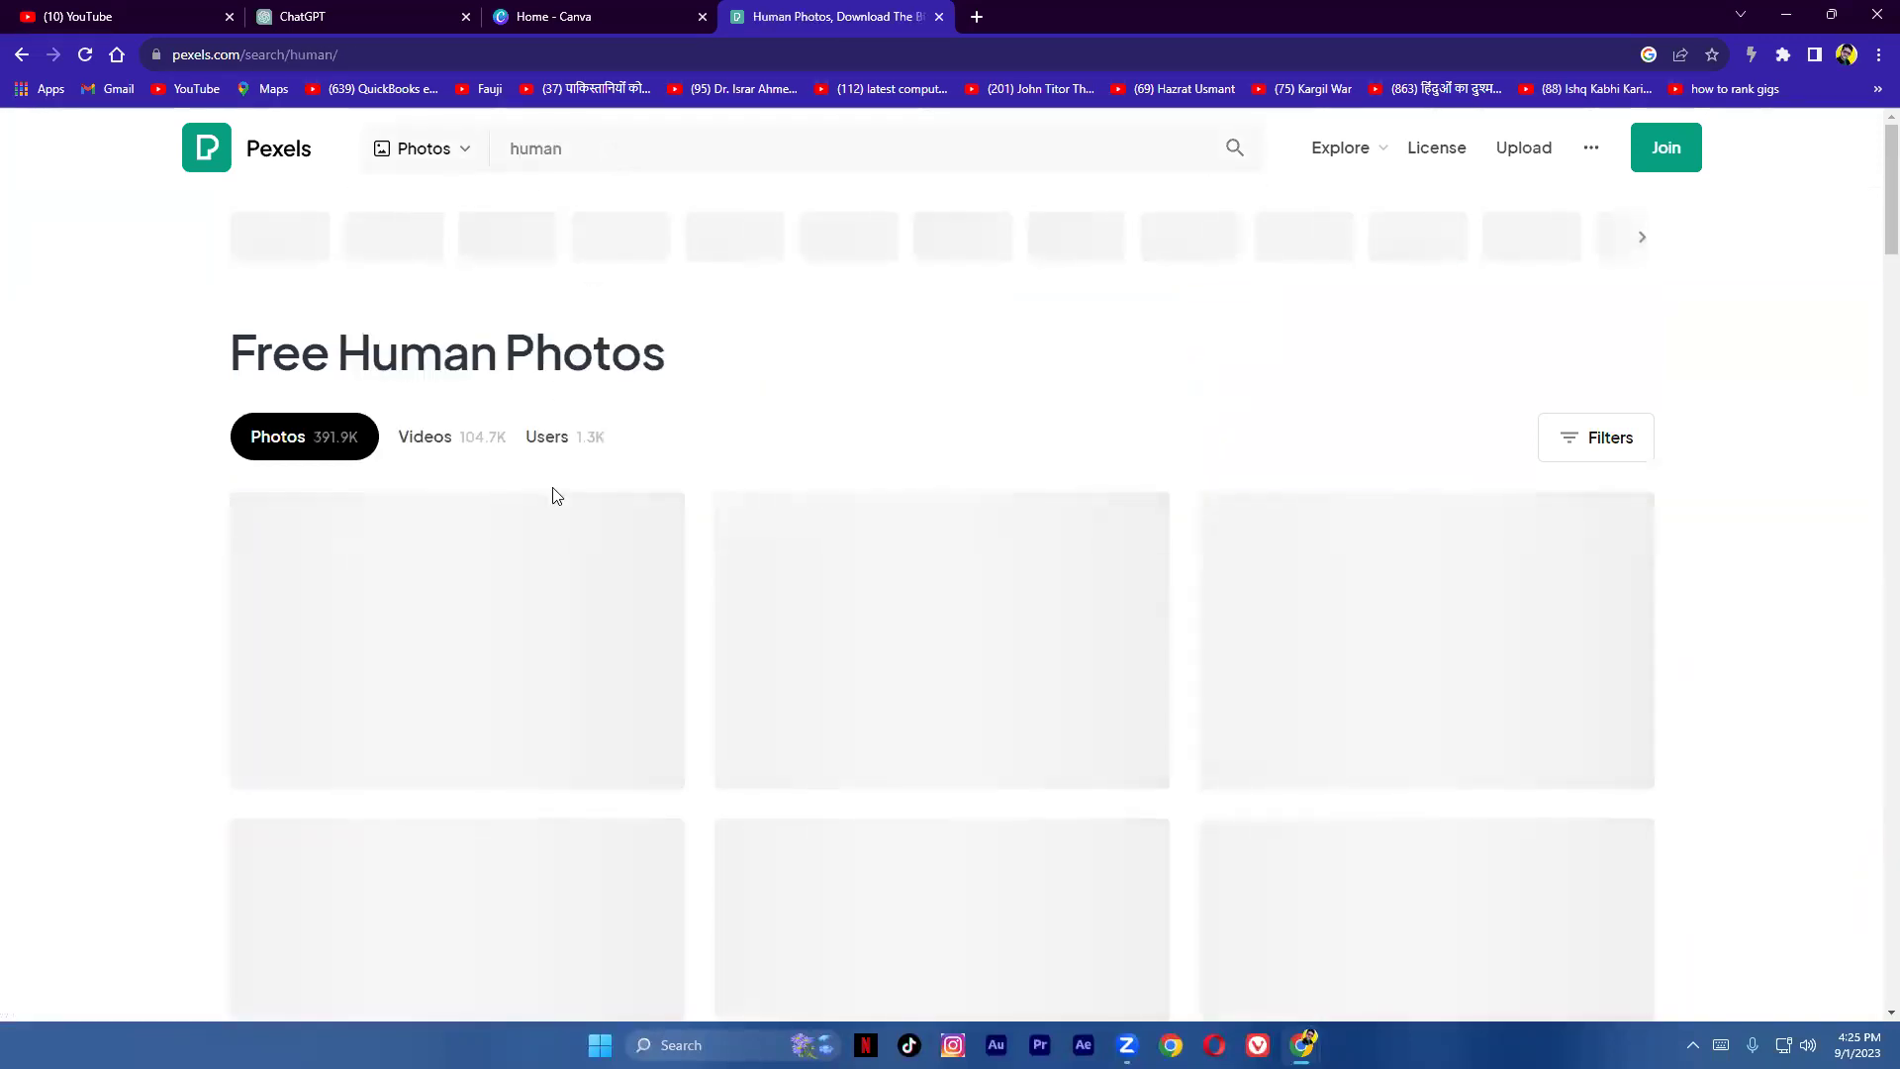
Step: Examine the free human photos, comparing the portraits, silhouettes and outdoor shots on offer
scroll(492, 653, down, 8)
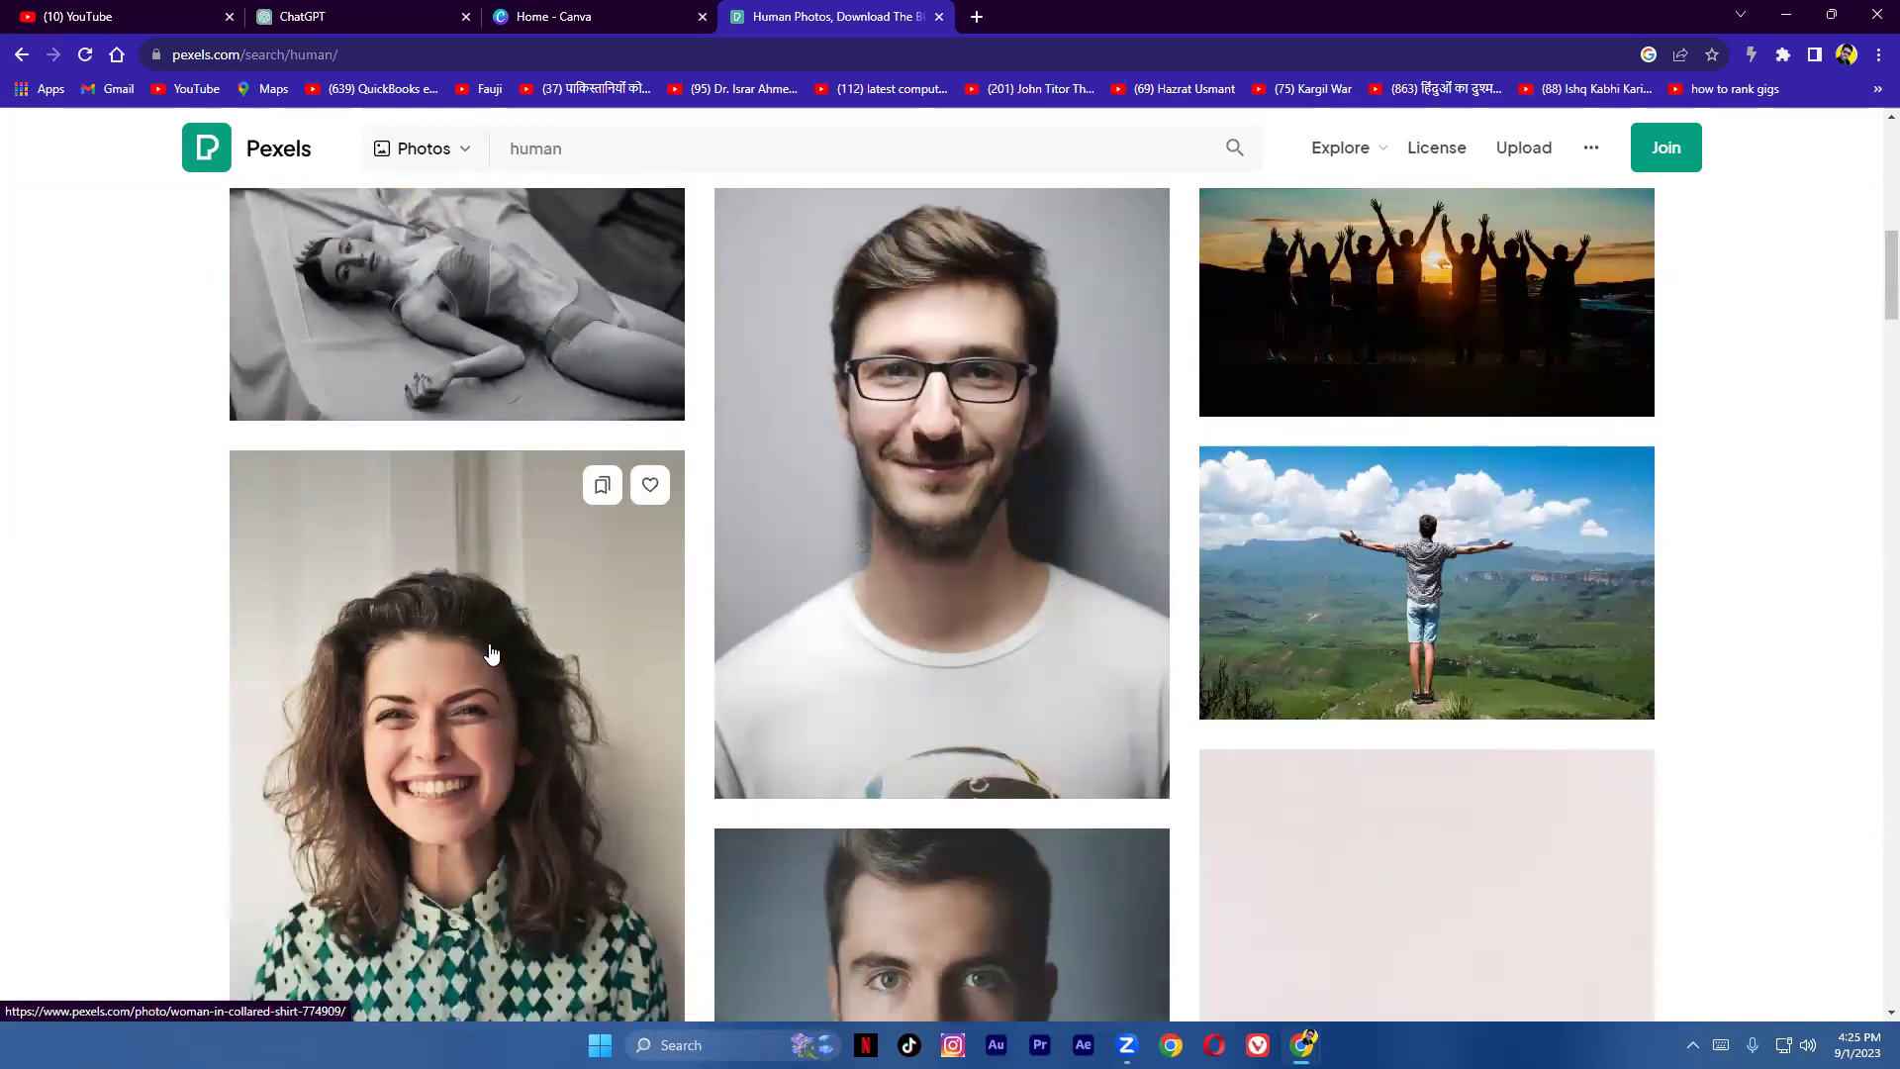
scroll(492, 654, down, 15)
scroll(492, 653, down, 17)
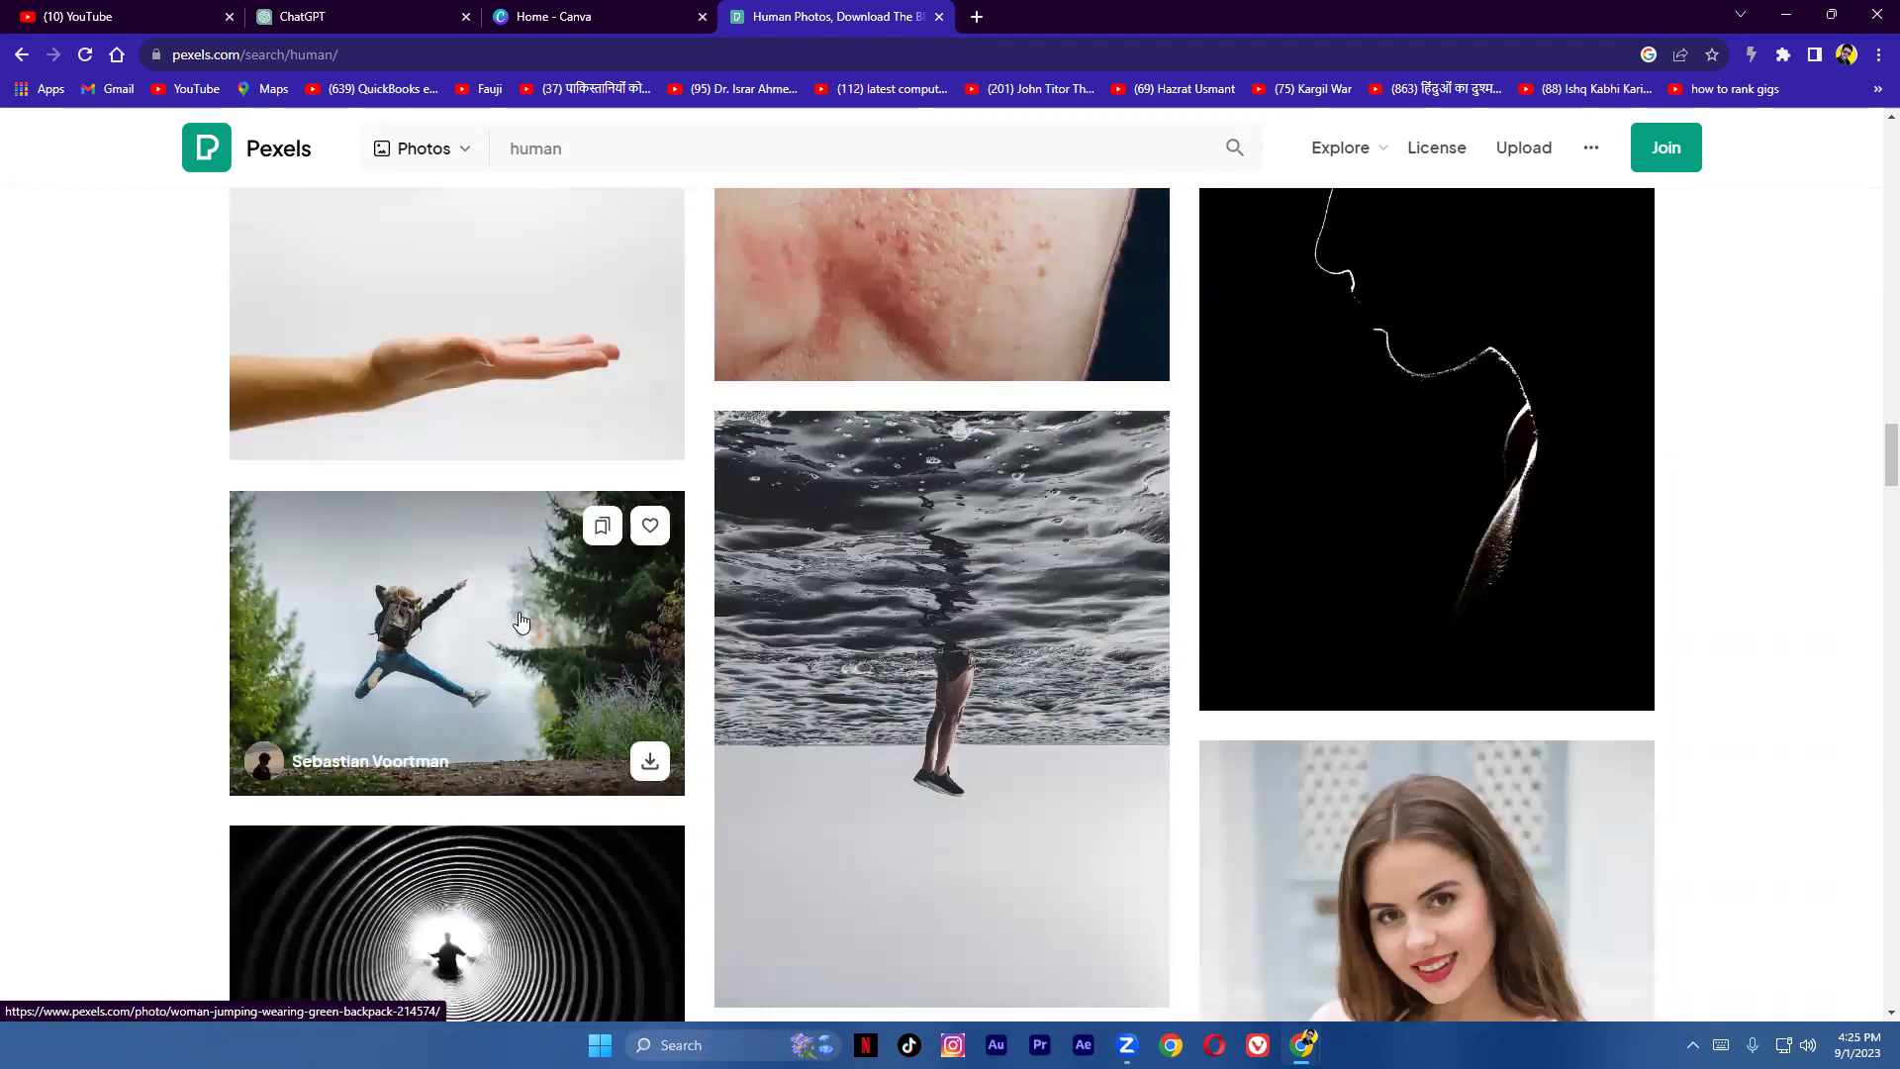
scroll(519, 621, down, 5)
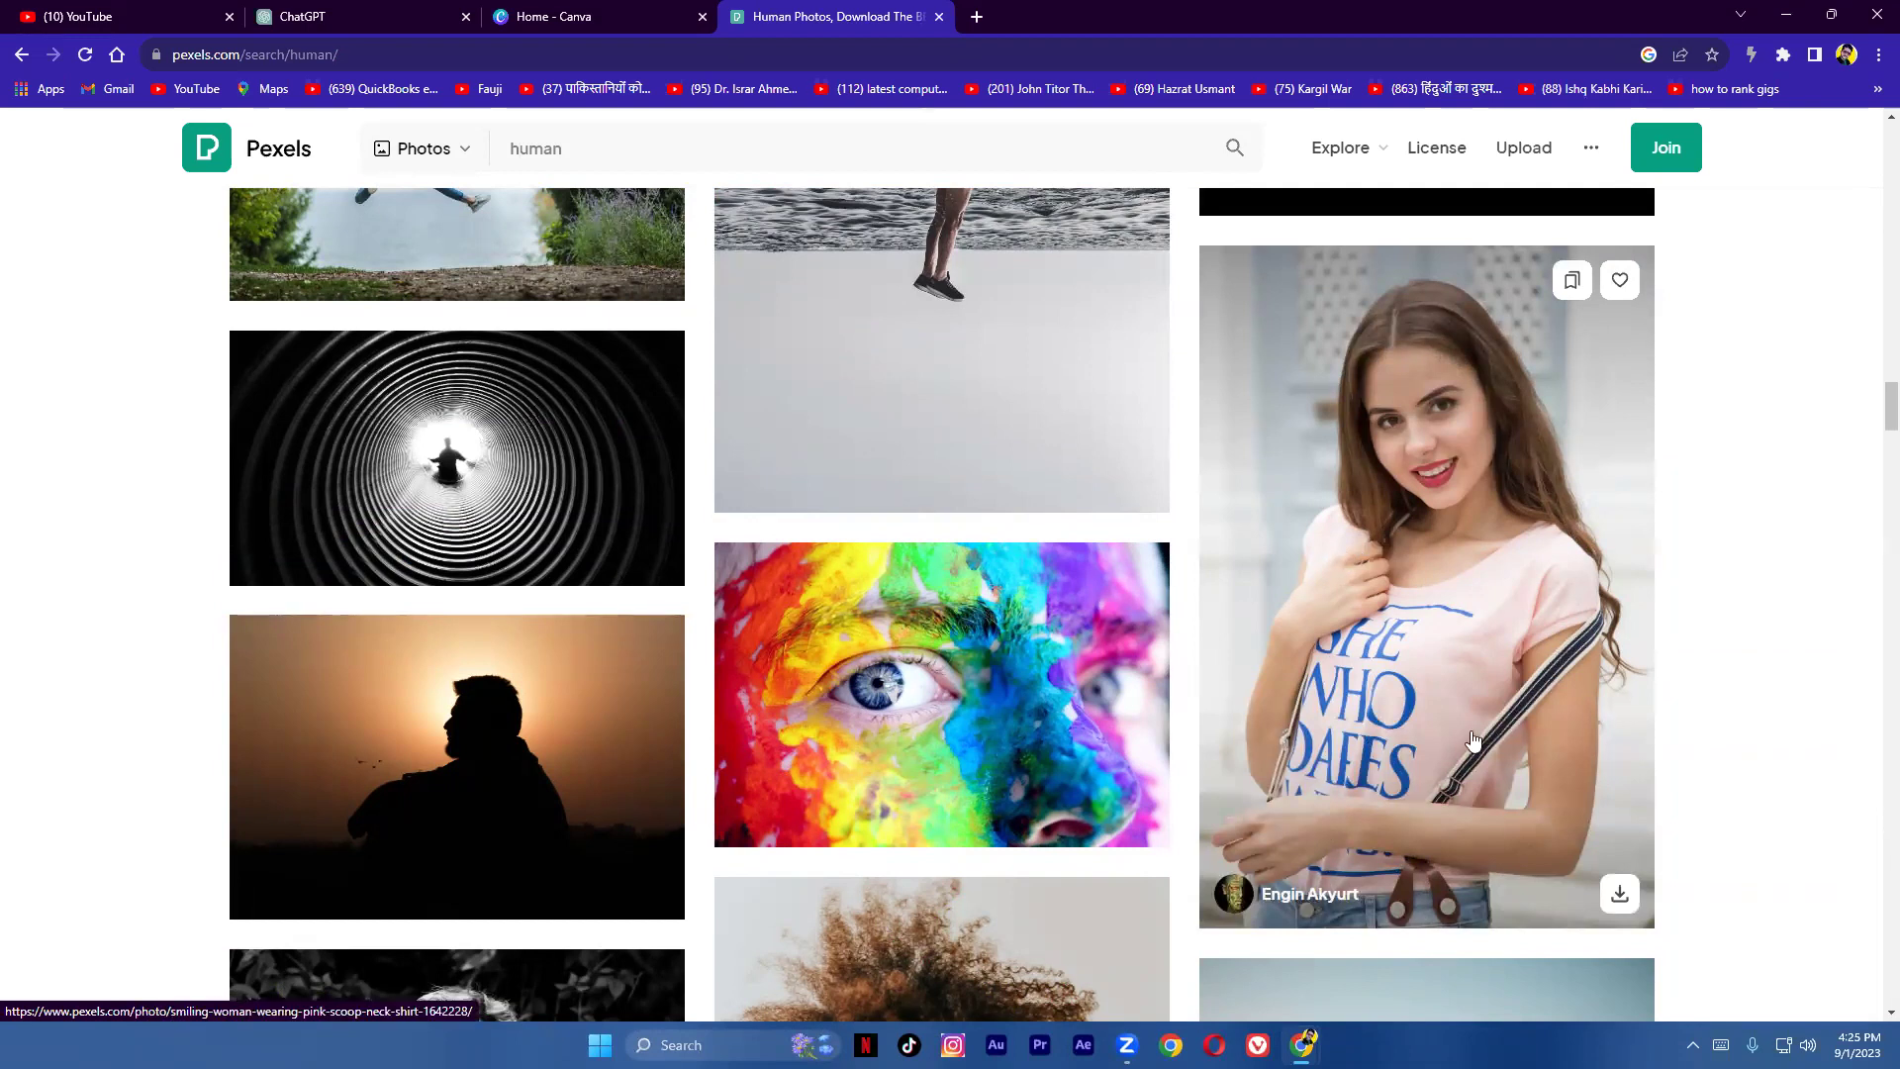
scroll(1680, 680, down, 7)
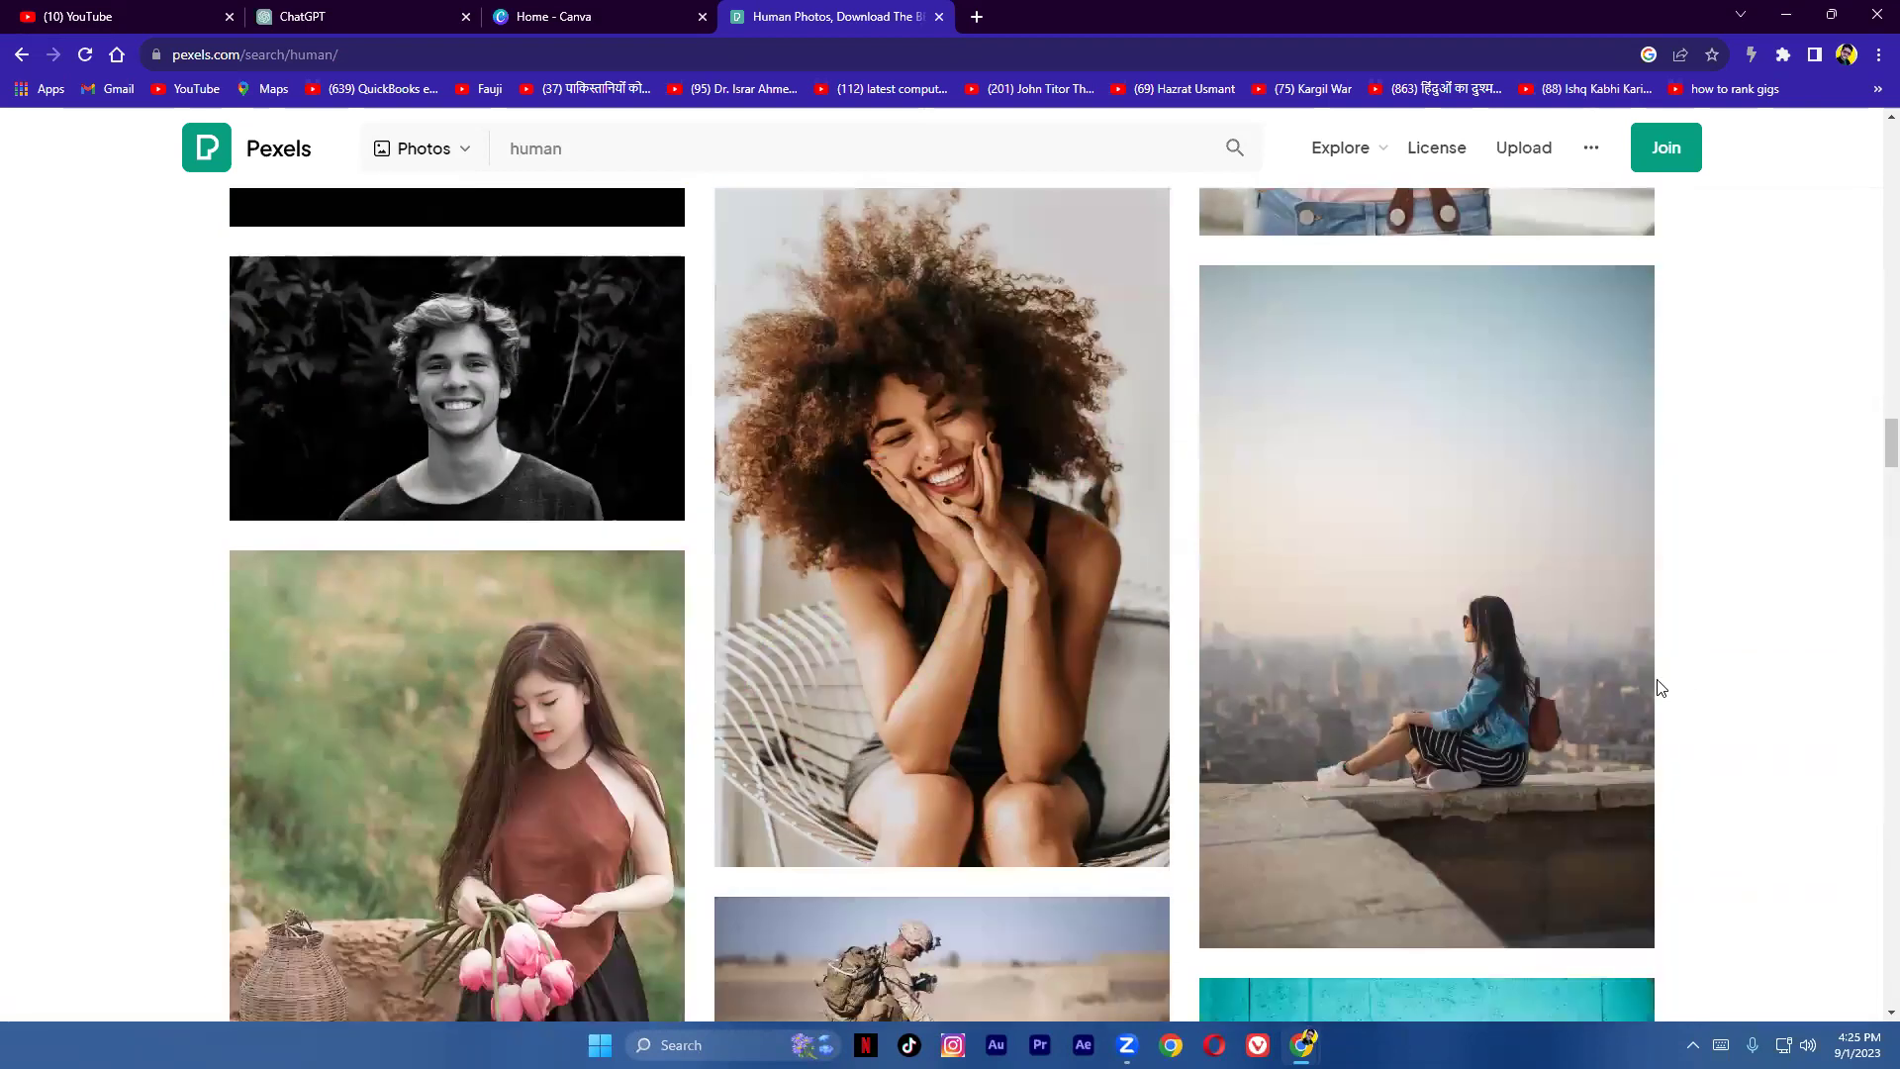
scroll(1662, 688, down, 6)
scroll(1660, 687, up, 6)
scroll(1658, 688, down, 12)
scroll(1650, 683, down, 4)
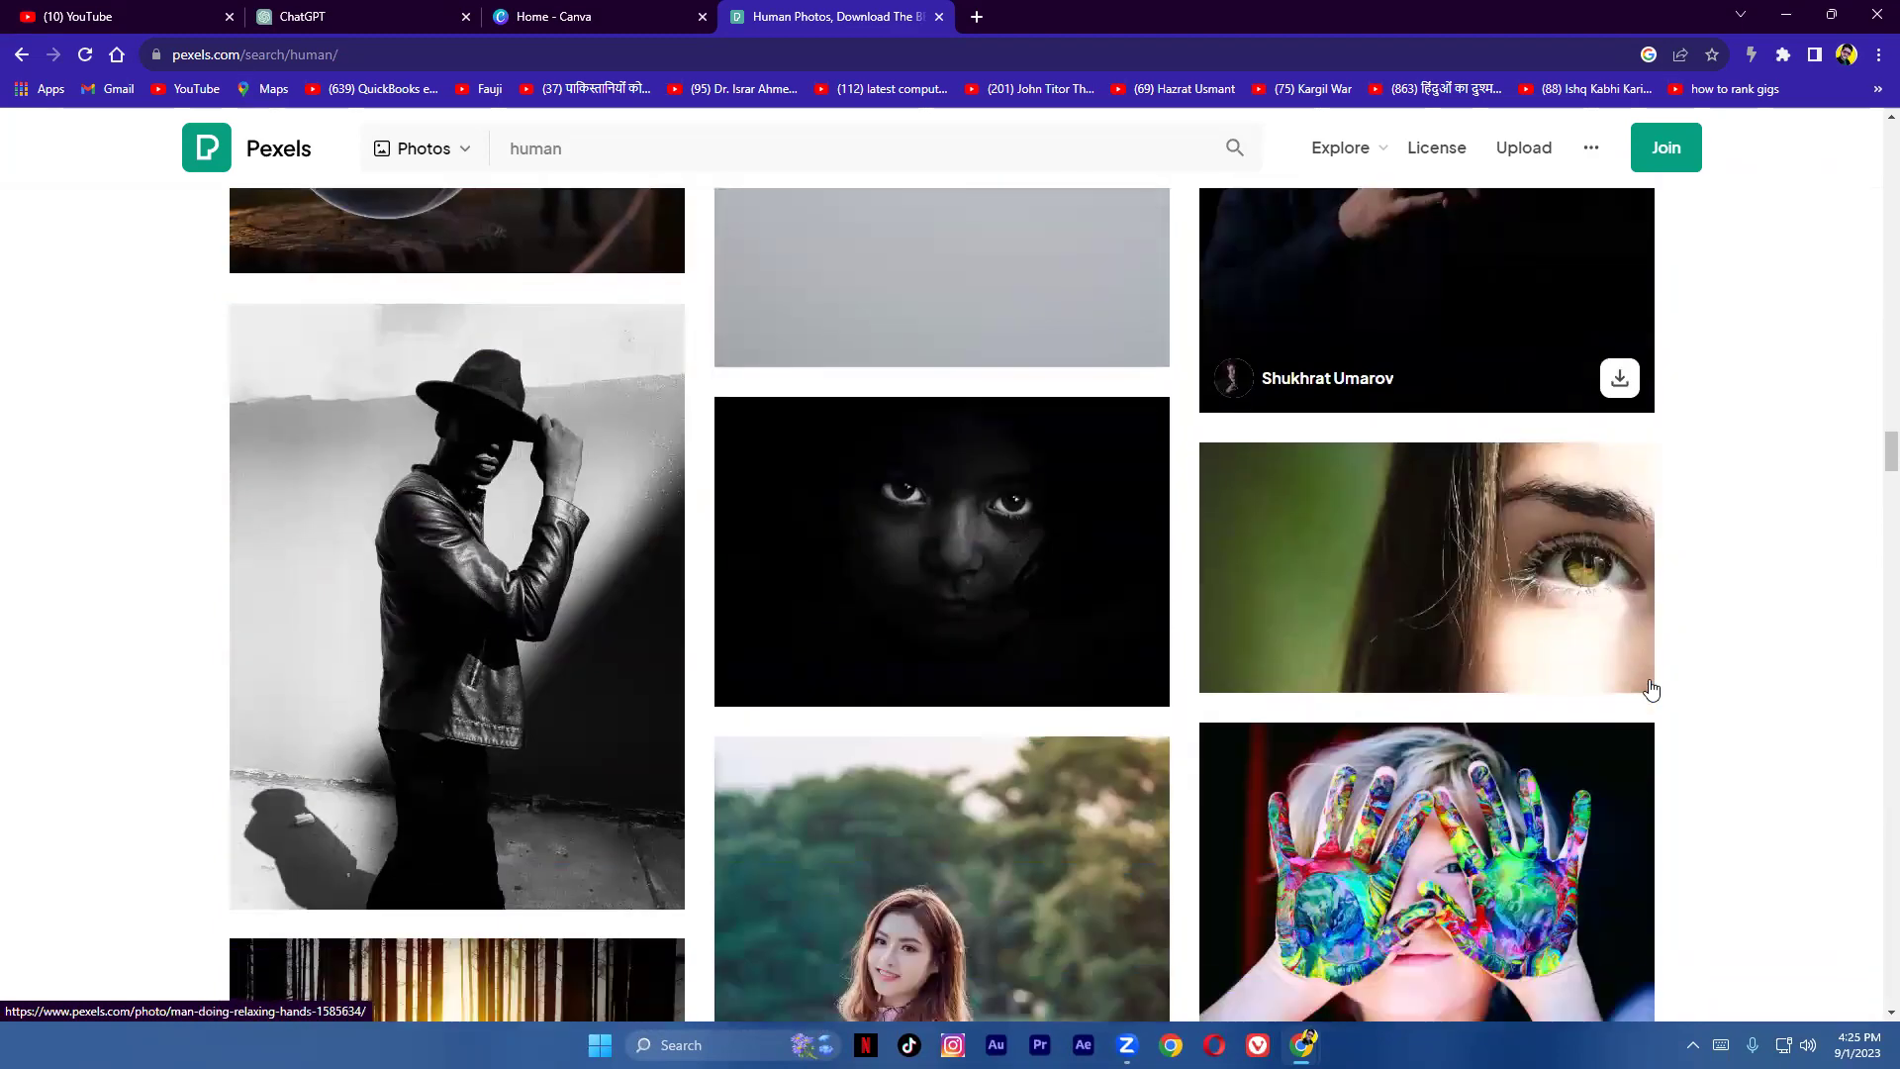
scroll(1651, 683, down, 5)
scroll(1071, 546, up, 4)
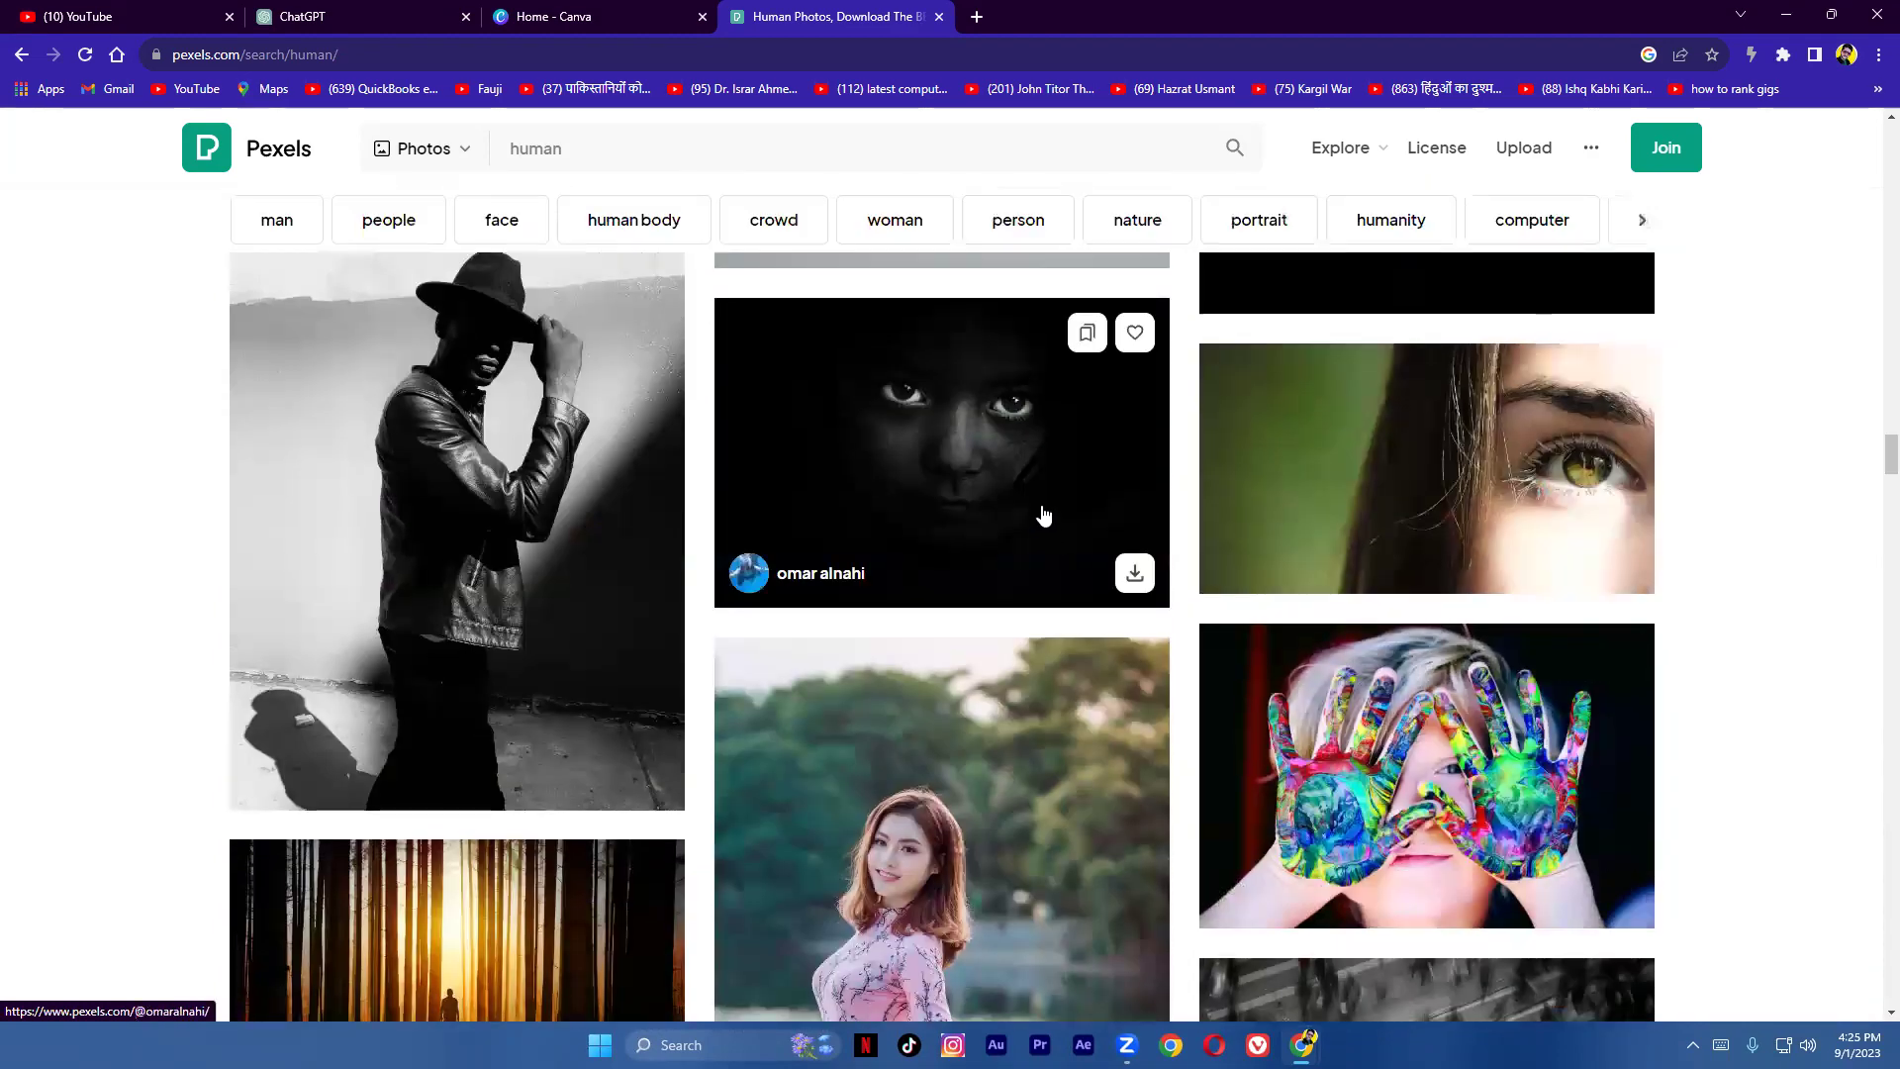
scroll(1070, 539, down, 4)
scroll(1071, 510, up, 5)
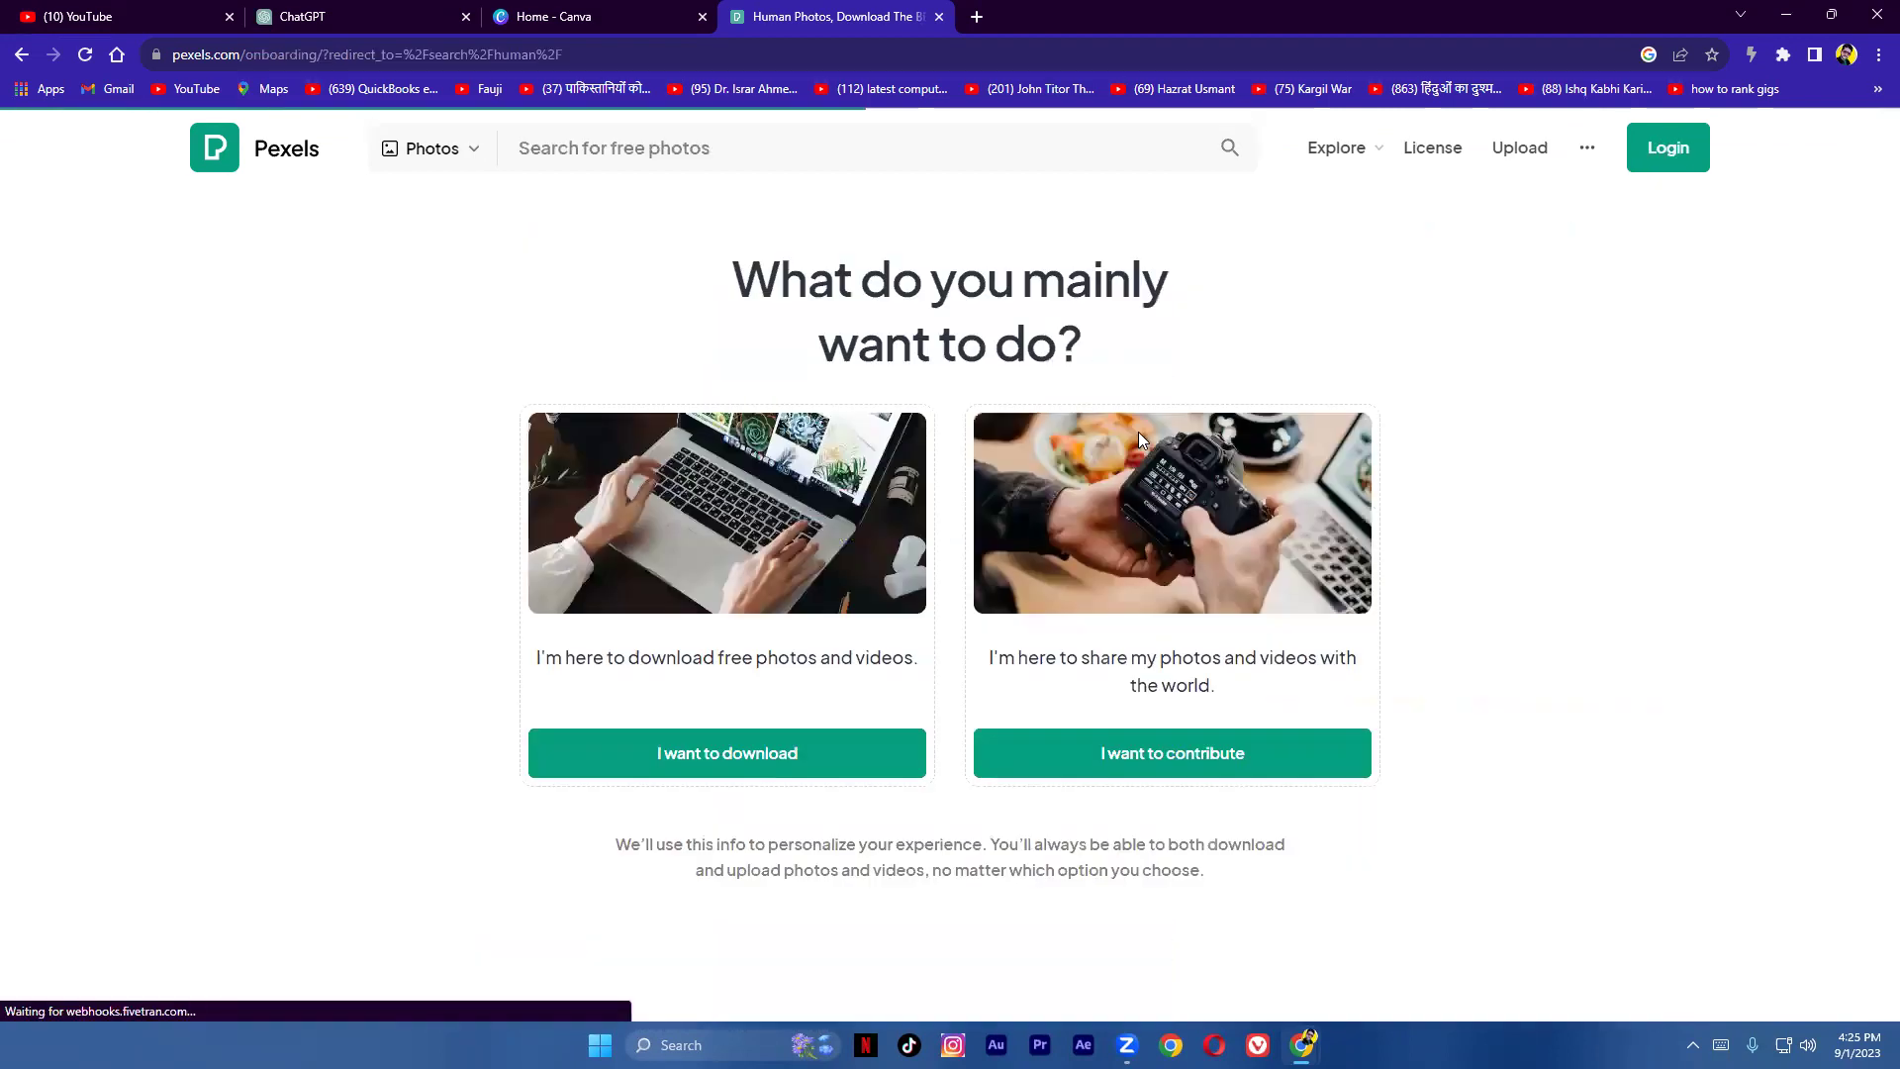
Step: Leave the Pexels onboarding question page for the human photo results and continue looking through them
click(1138, 432)
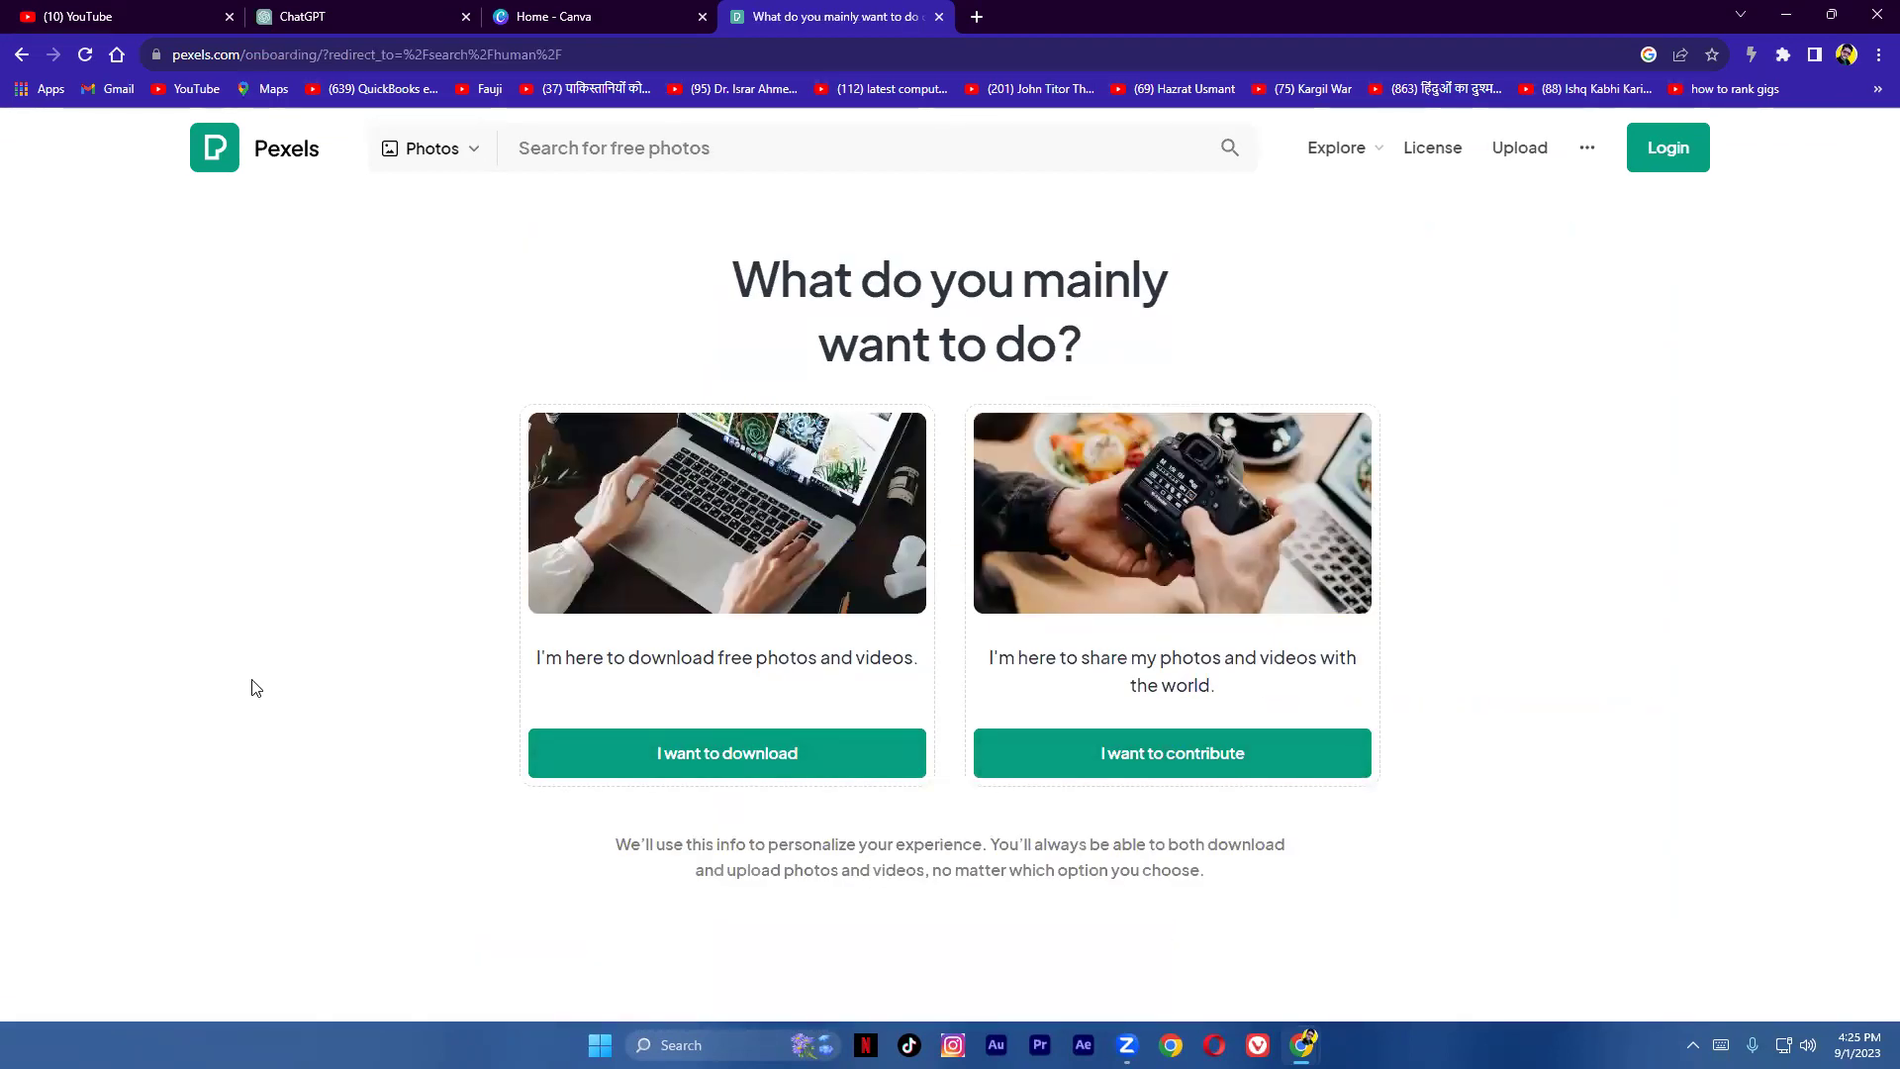
click(23, 56)
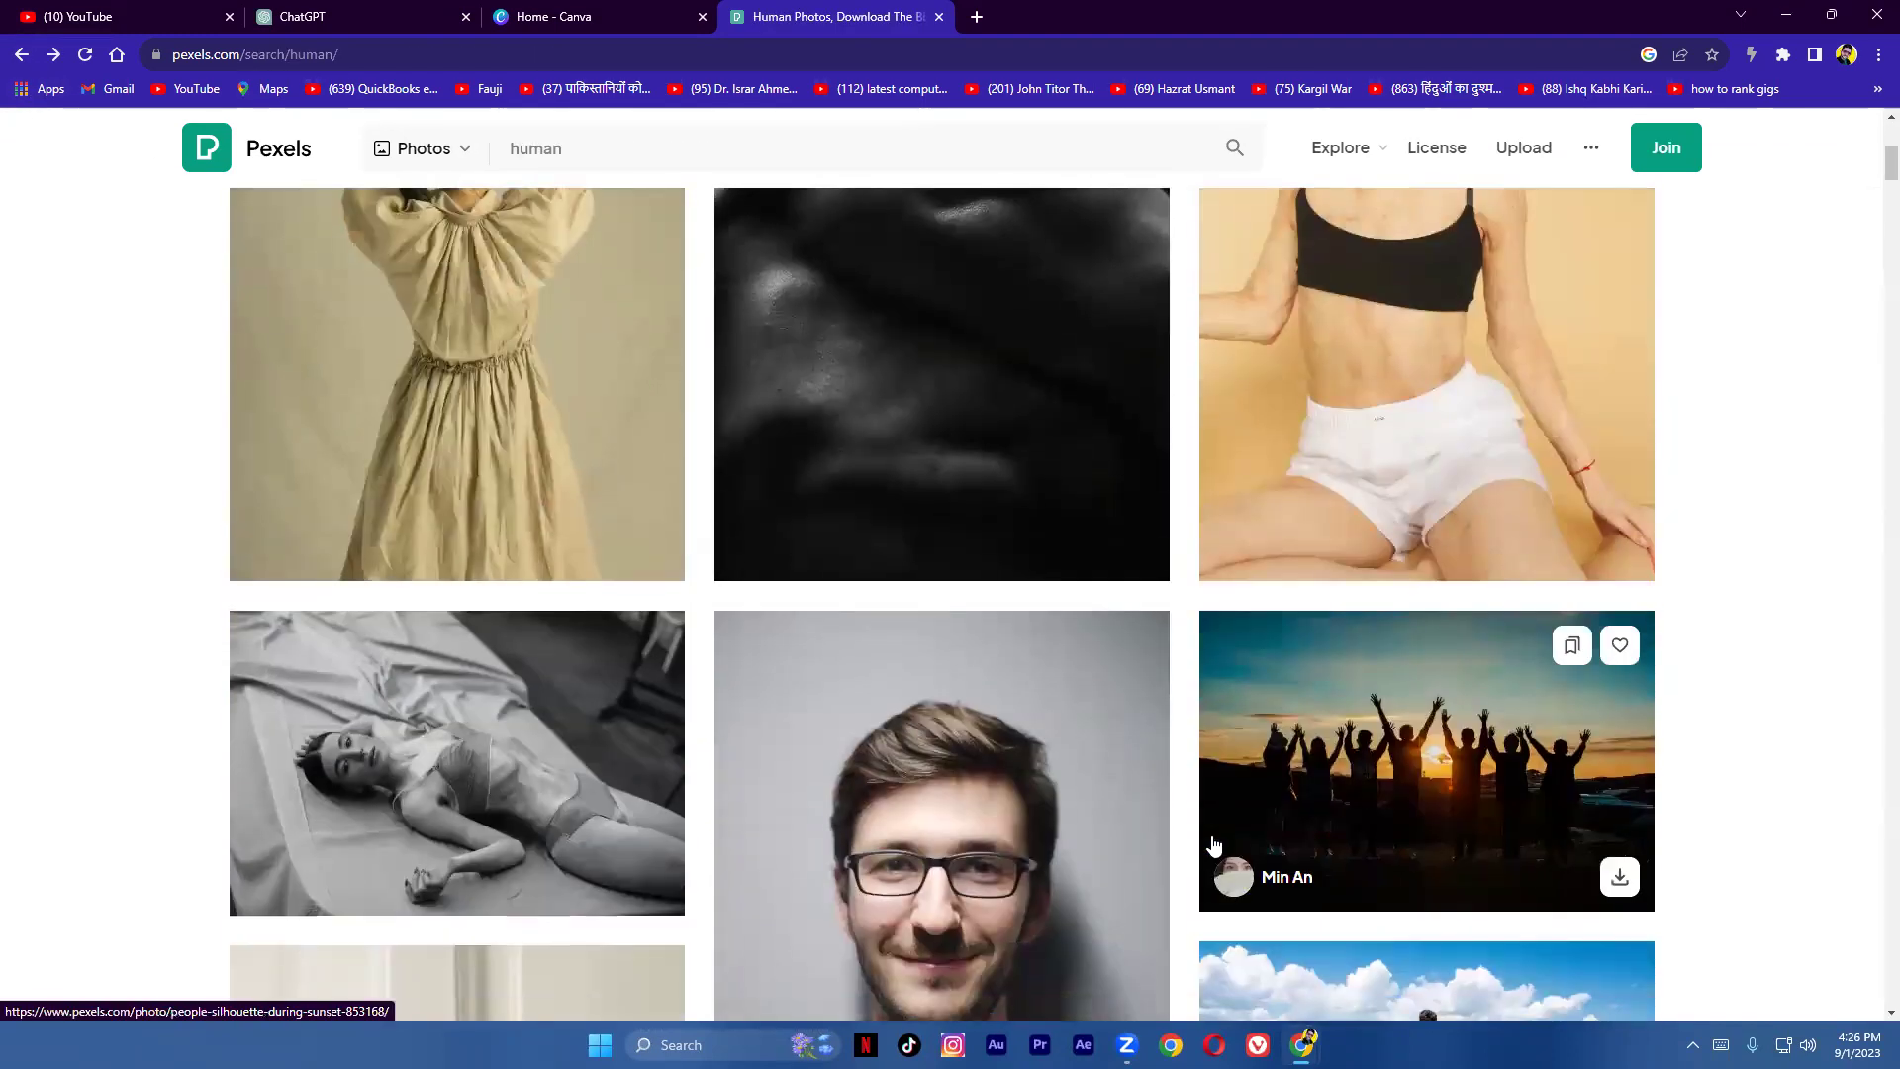
scroll(1214, 846, down, 10)
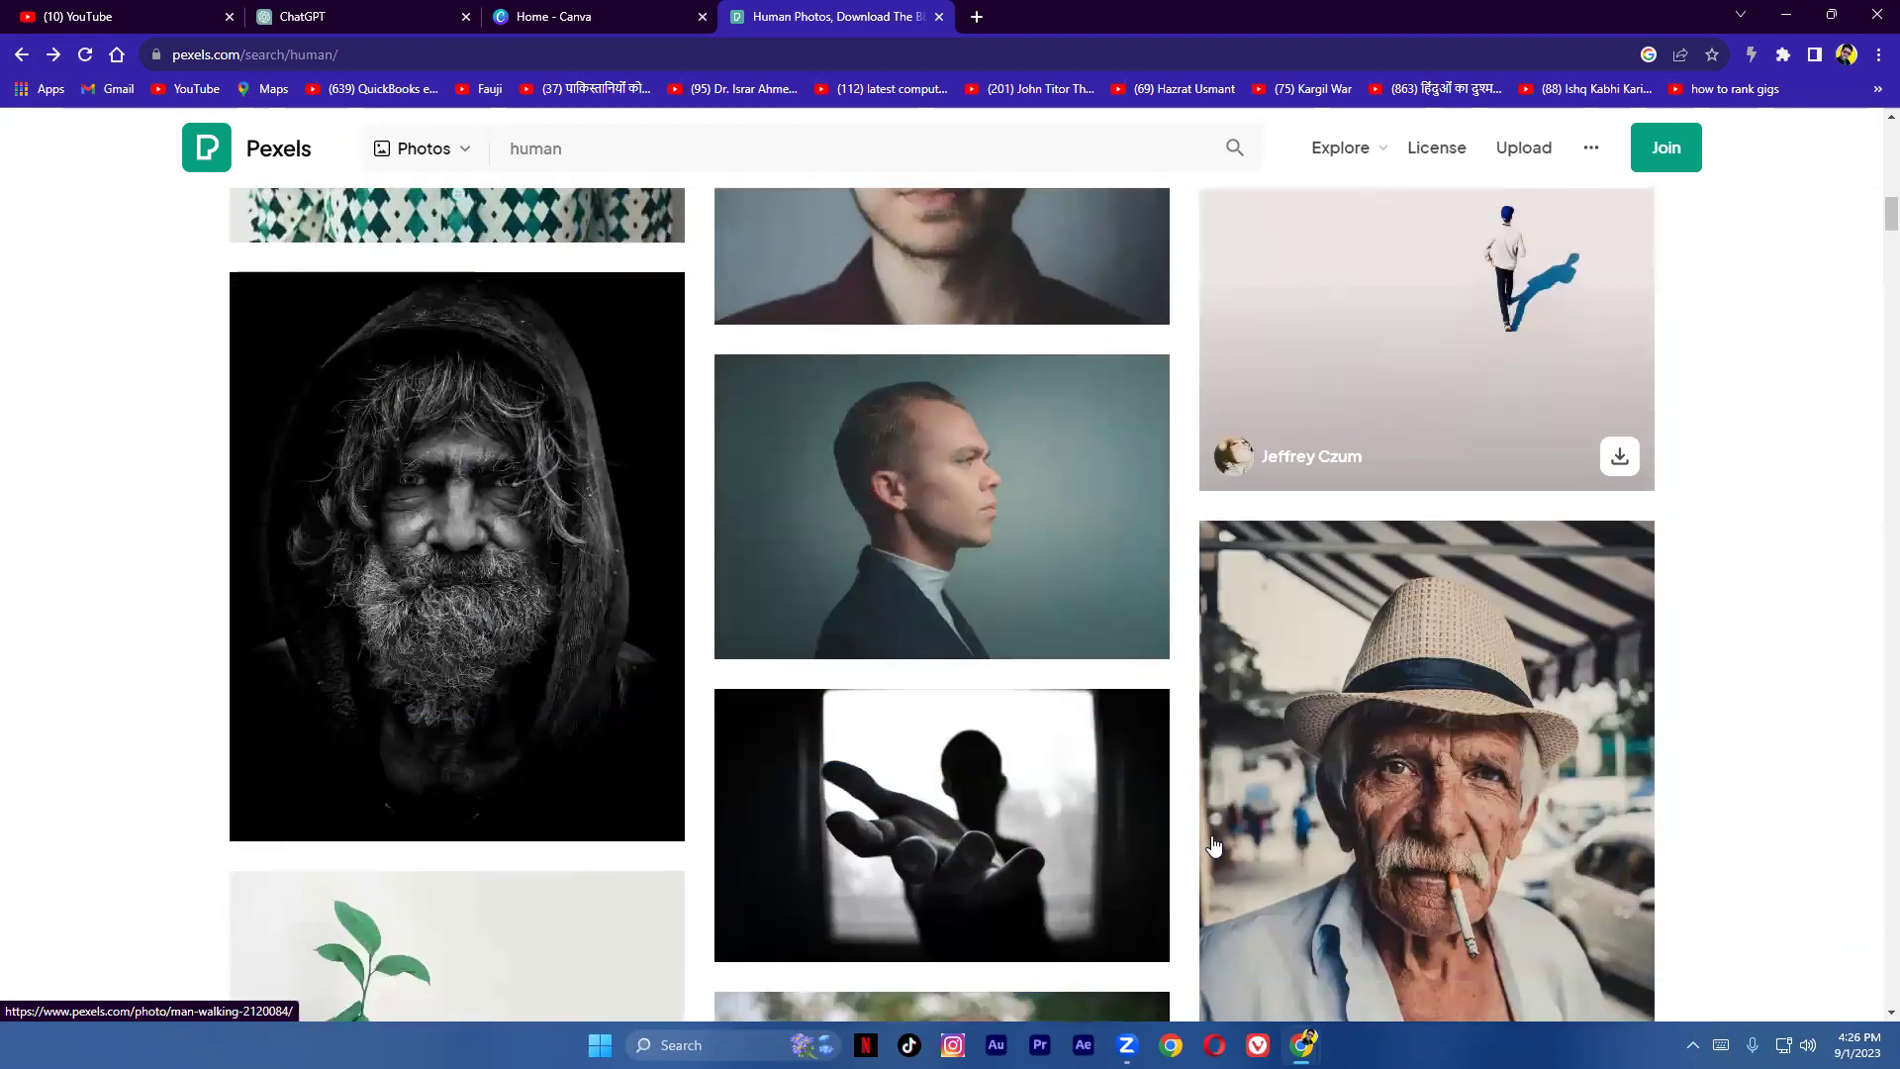
scroll(1215, 846, down, 12)
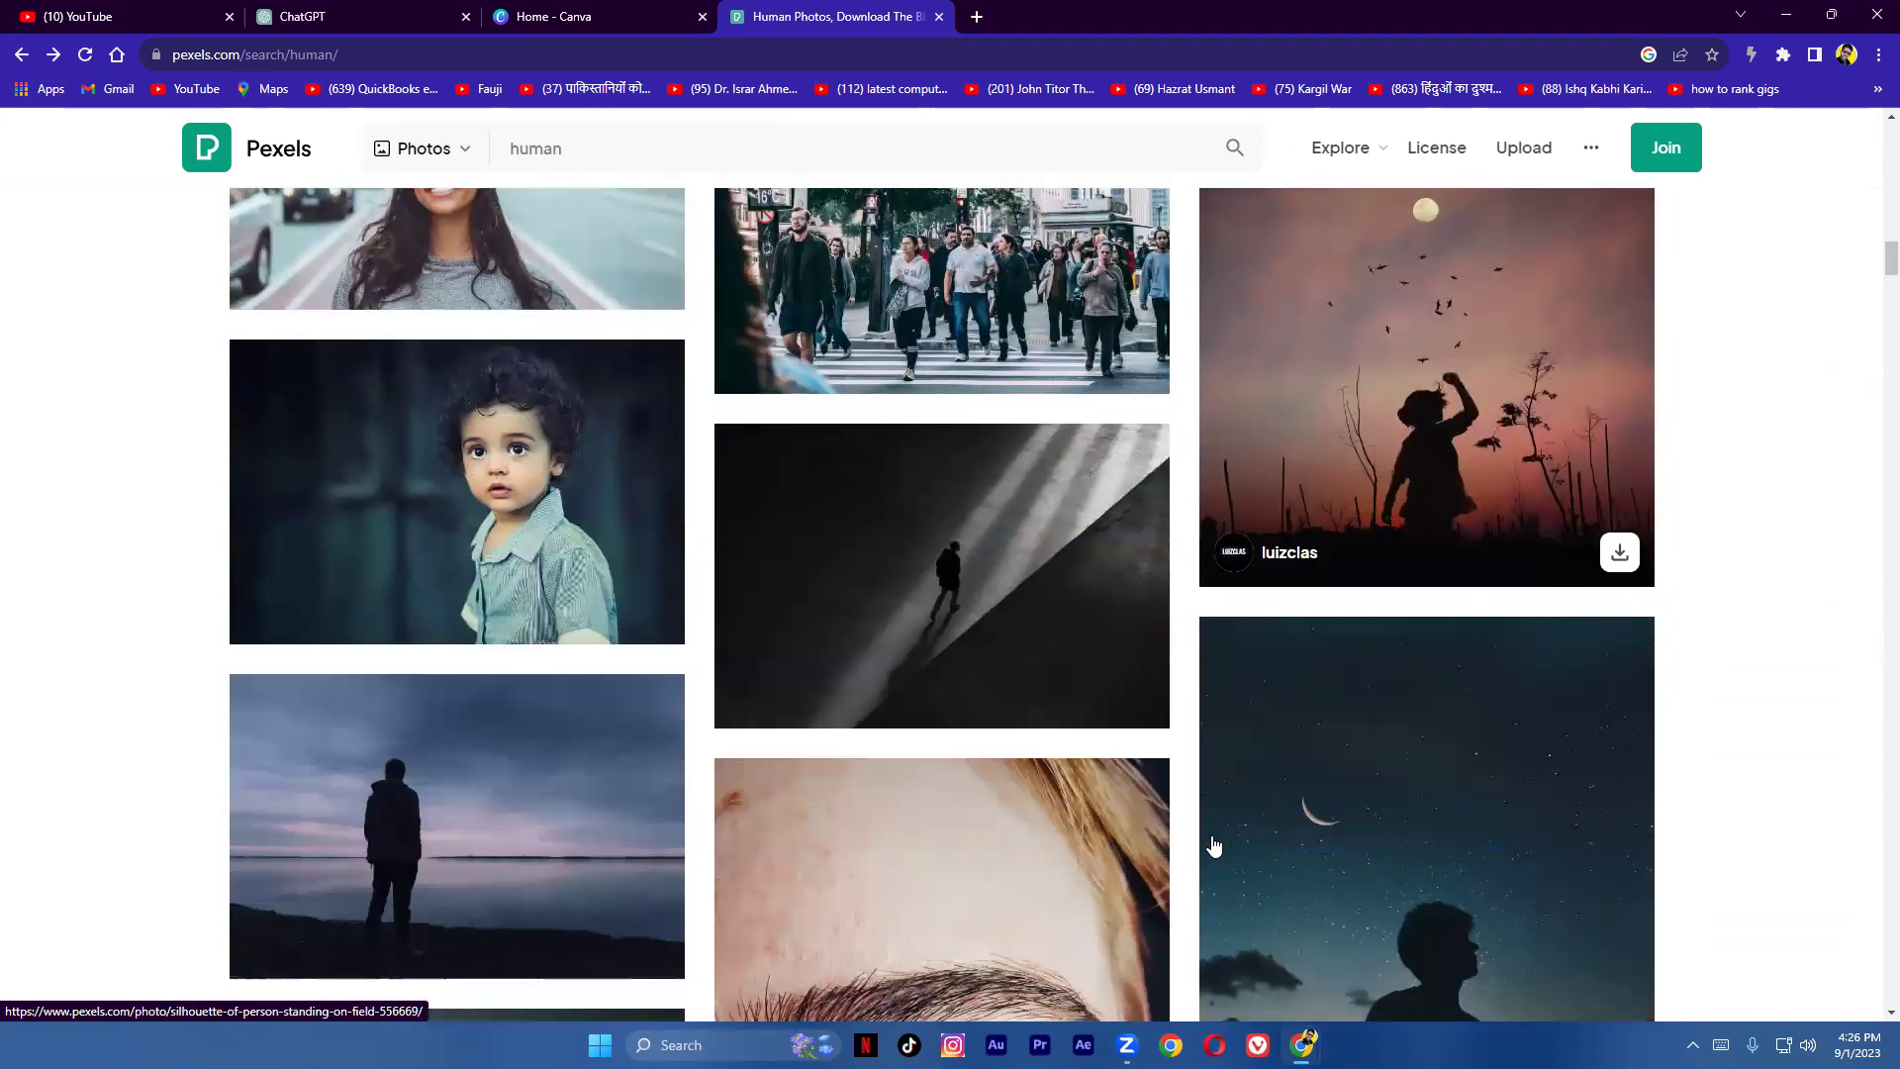
scroll(1214, 846, down, 12)
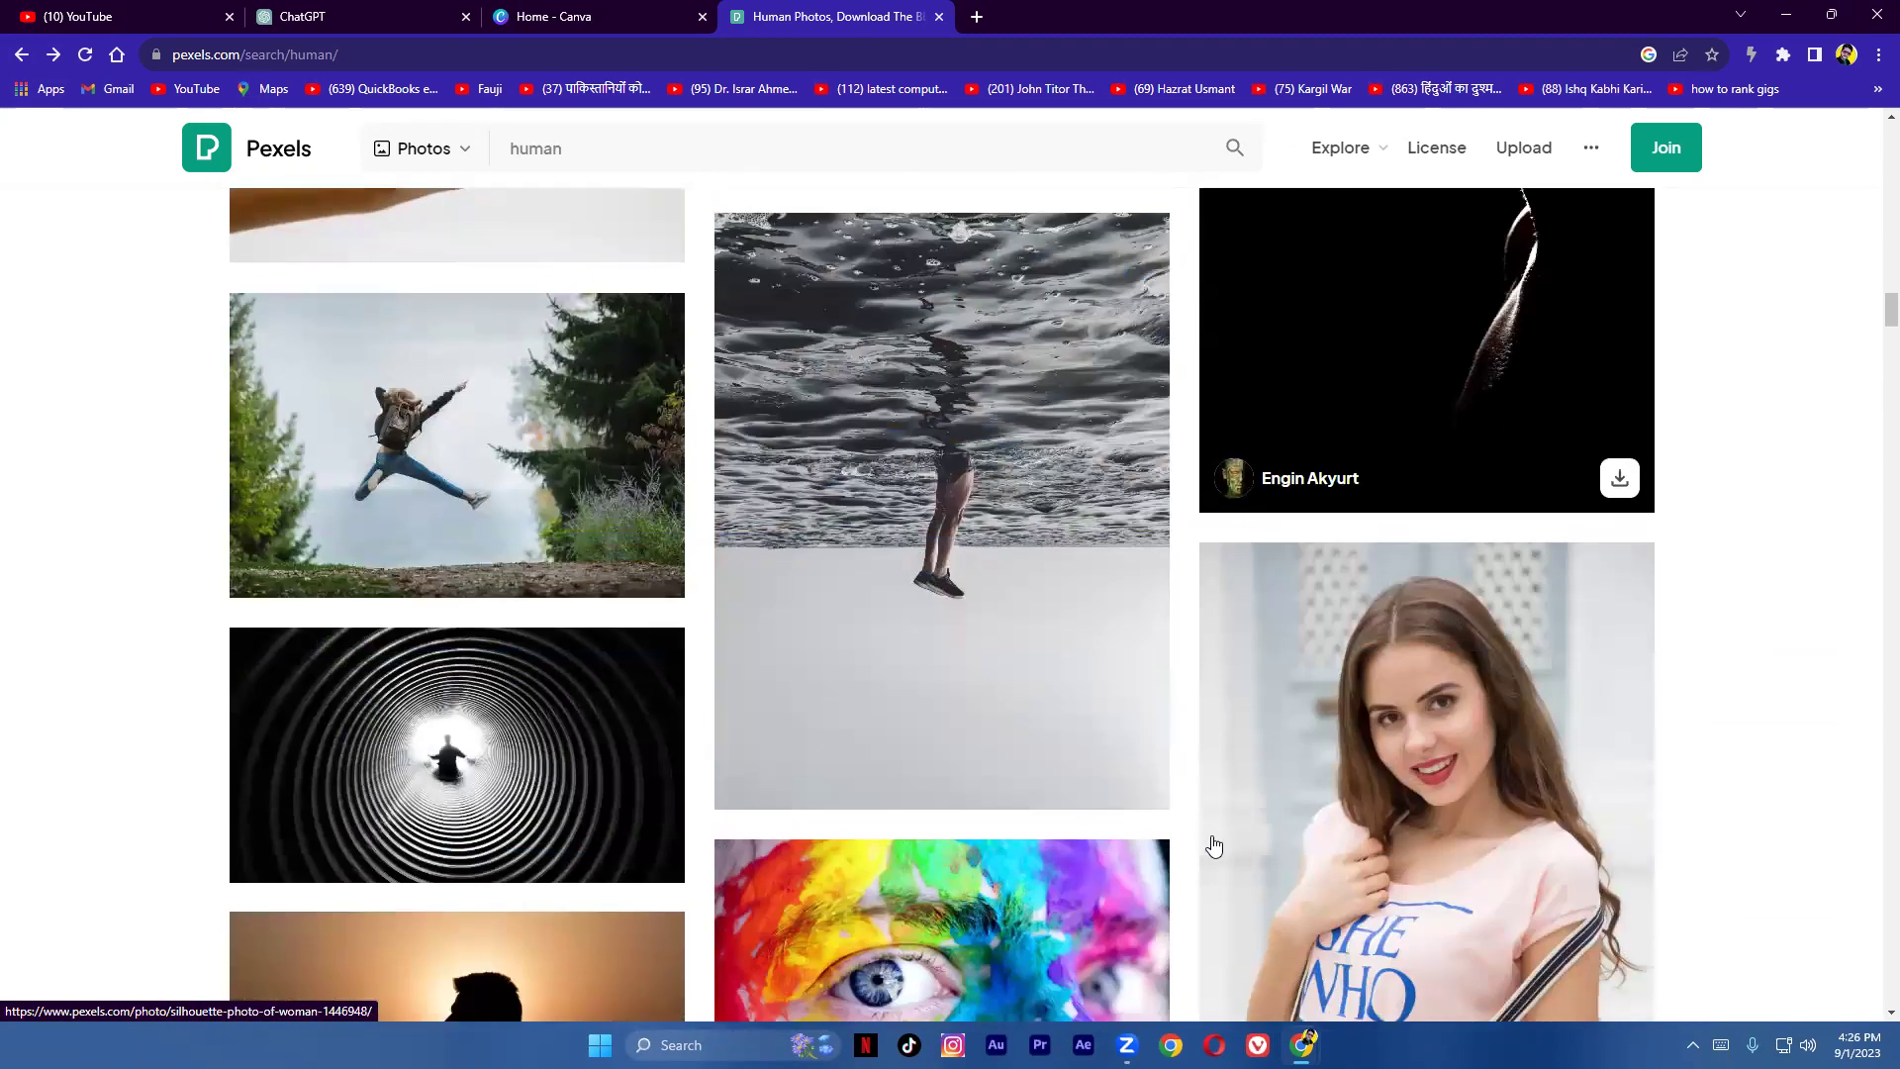
scroll(1214, 846, down, 4)
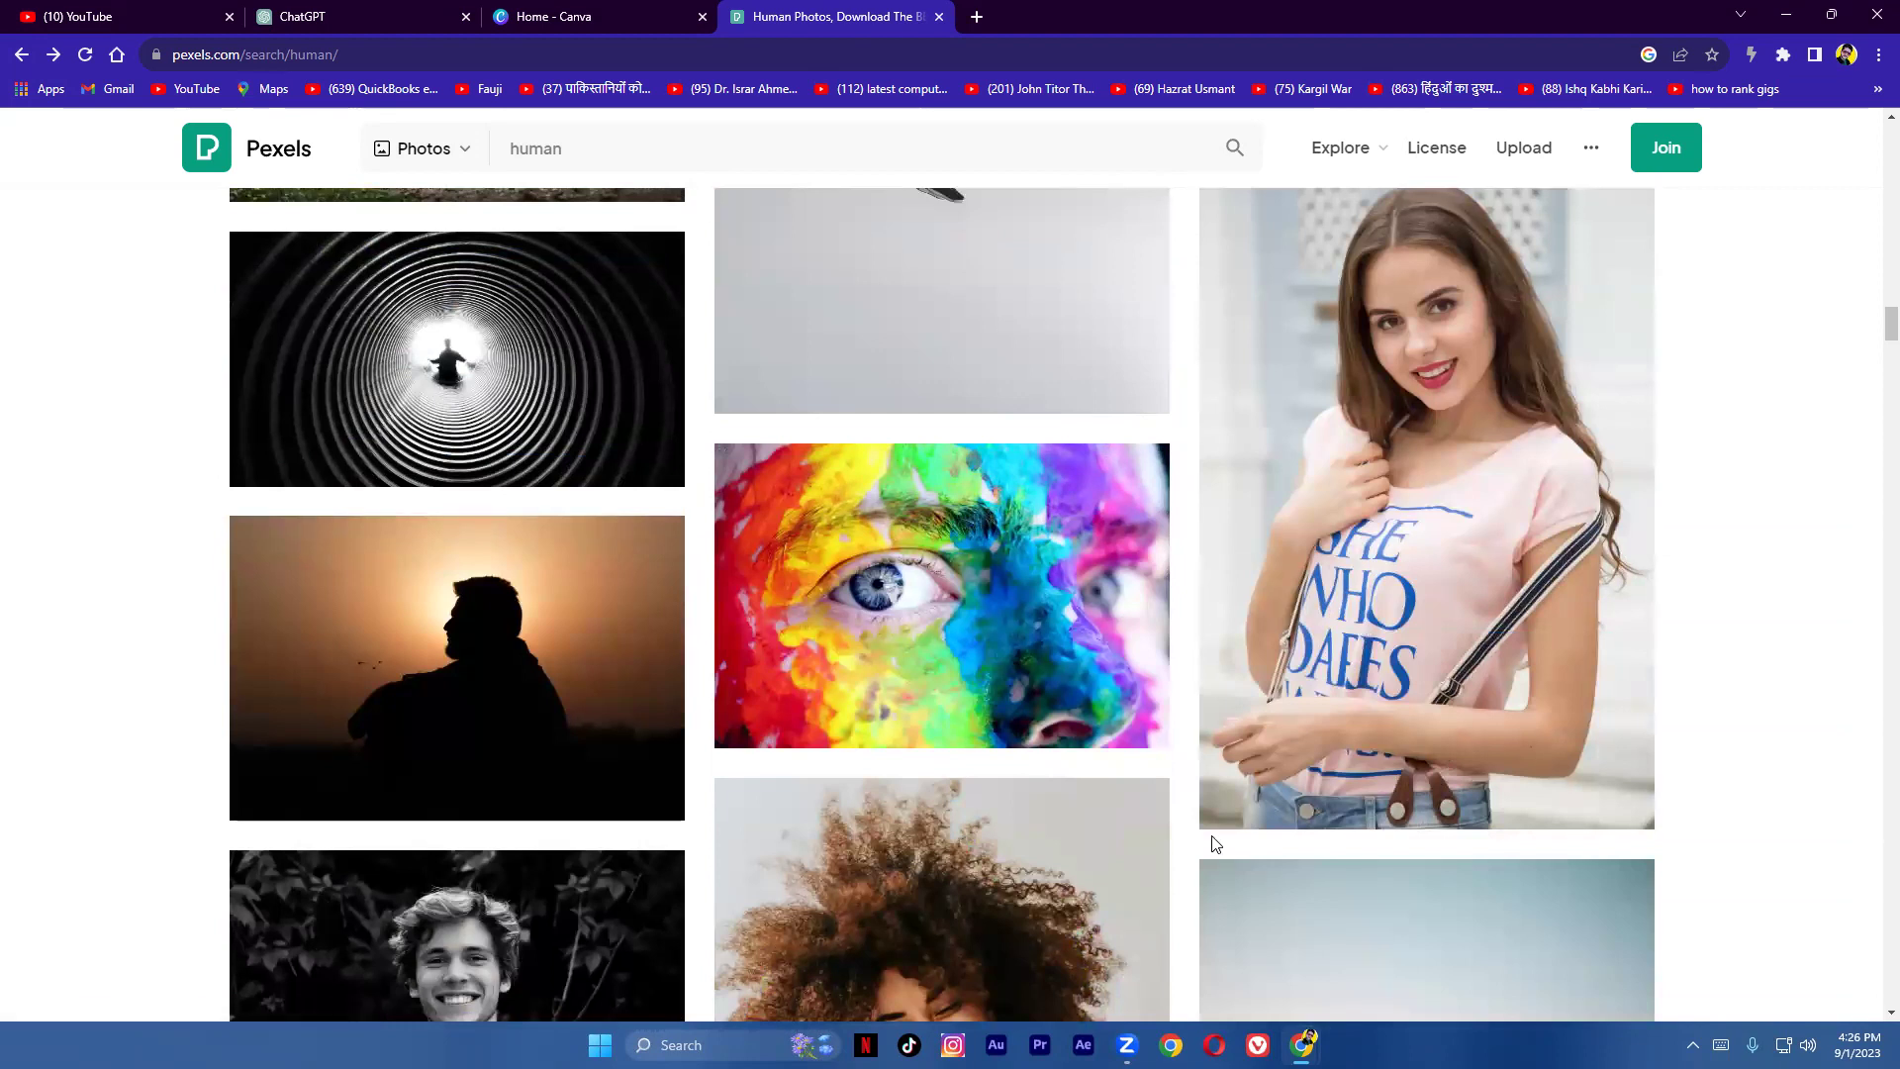
scroll(1215, 843, down, 12)
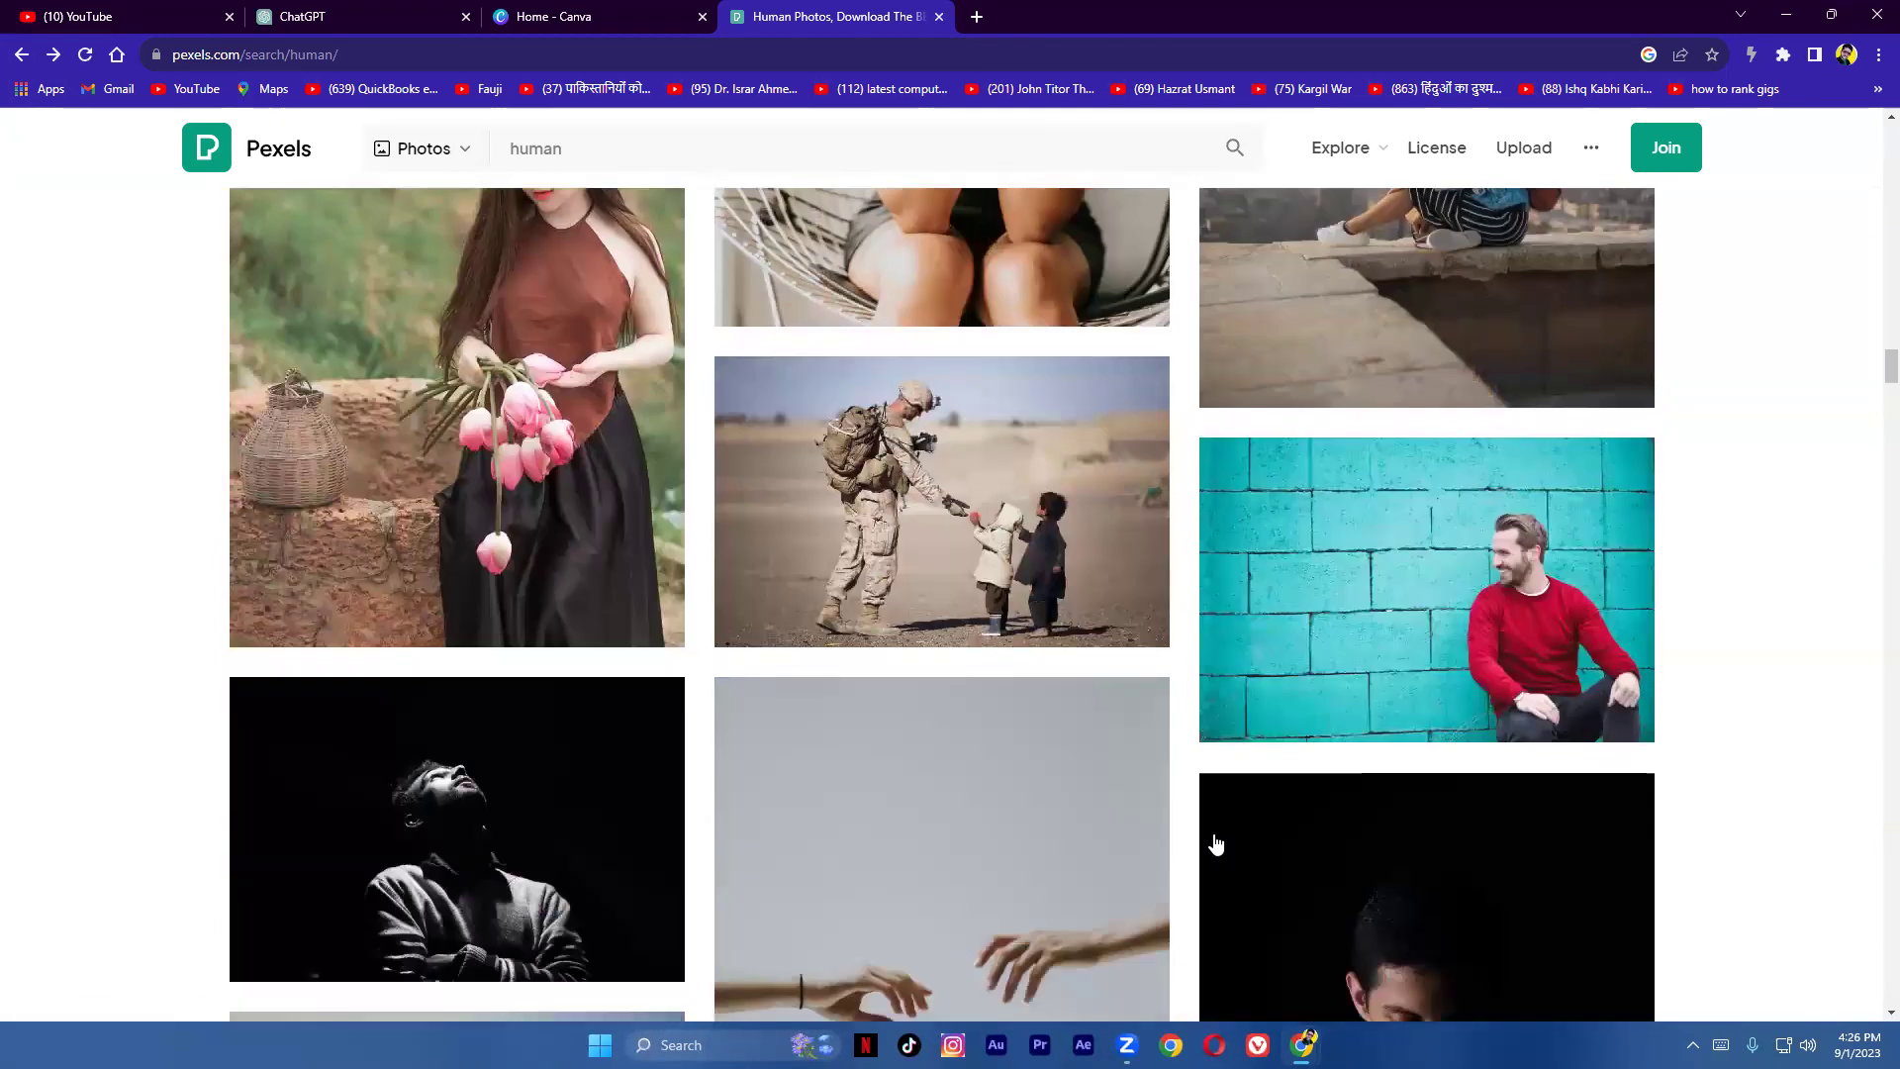
Step: Examine more of the free human photos, comparing the portraits, silhouettes, group shots and outdoor scenes
scroll(1215, 843, down, 11)
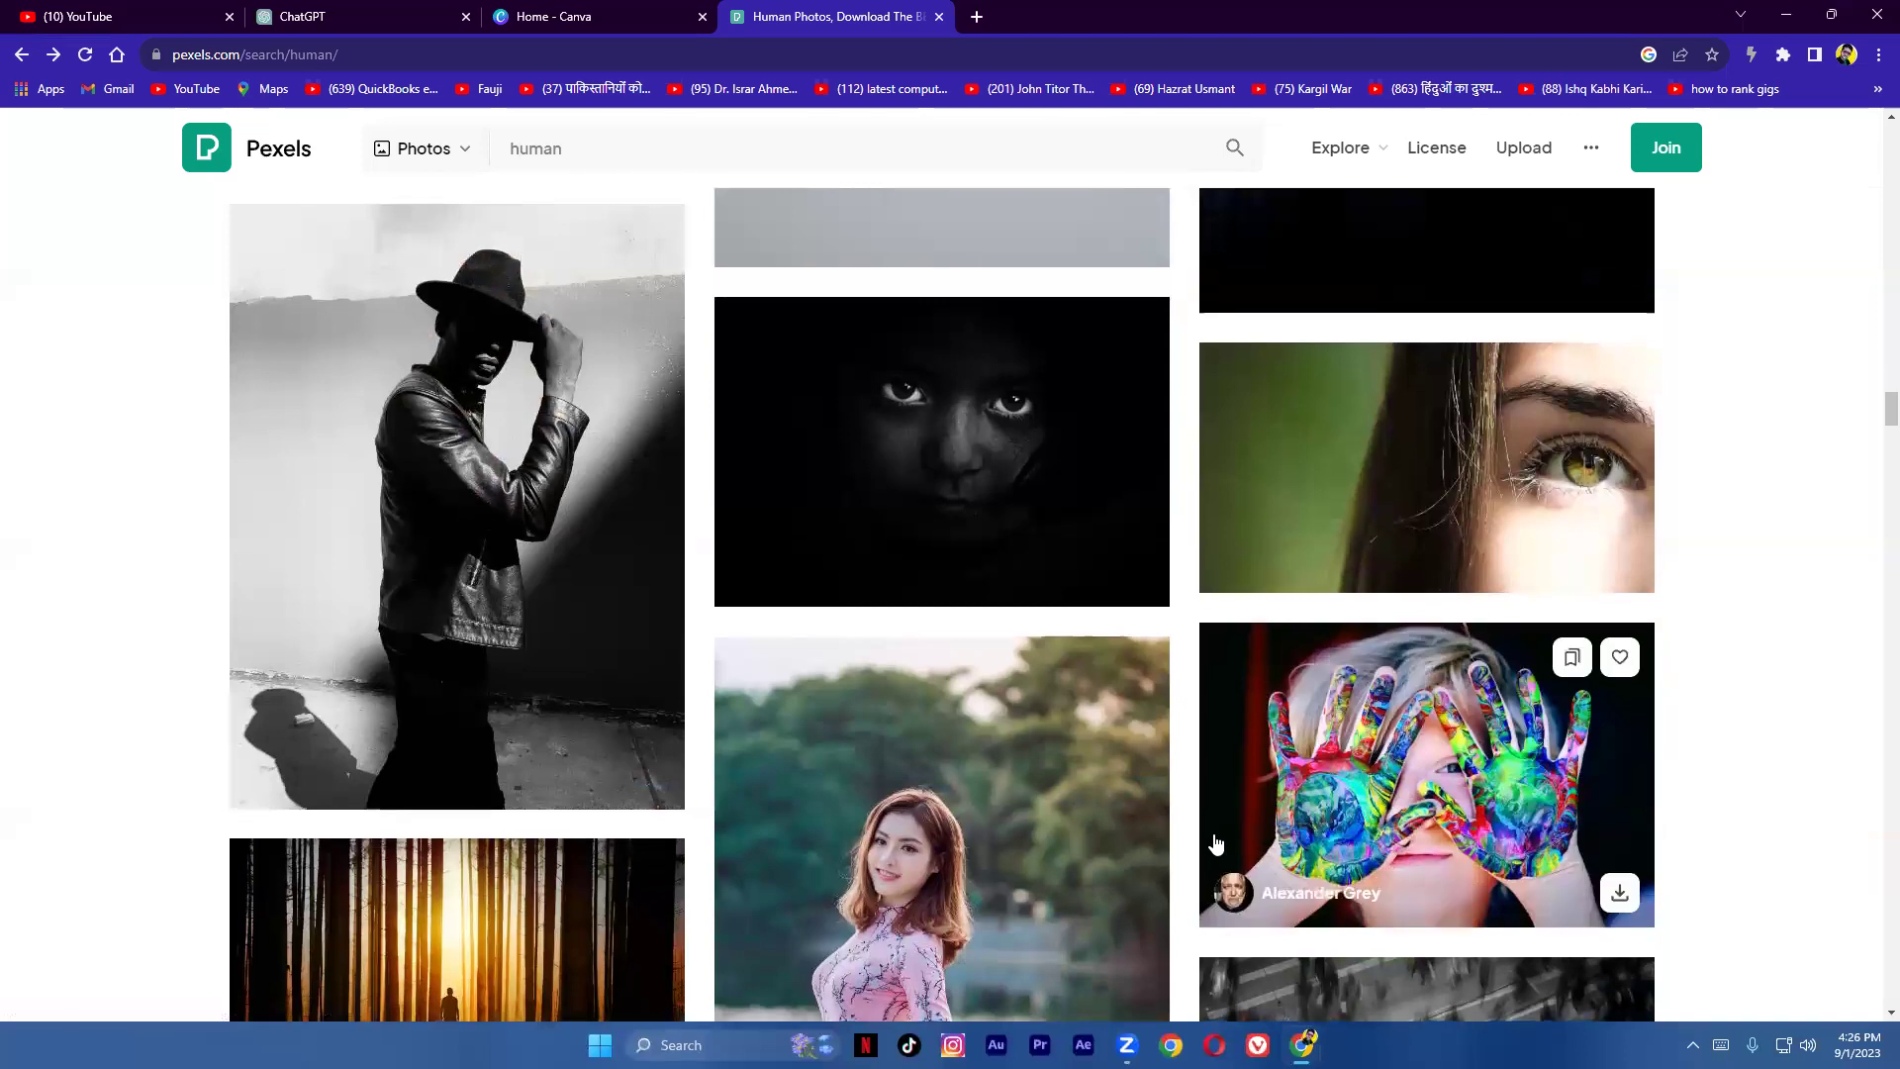
scroll(1215, 843, down, 16)
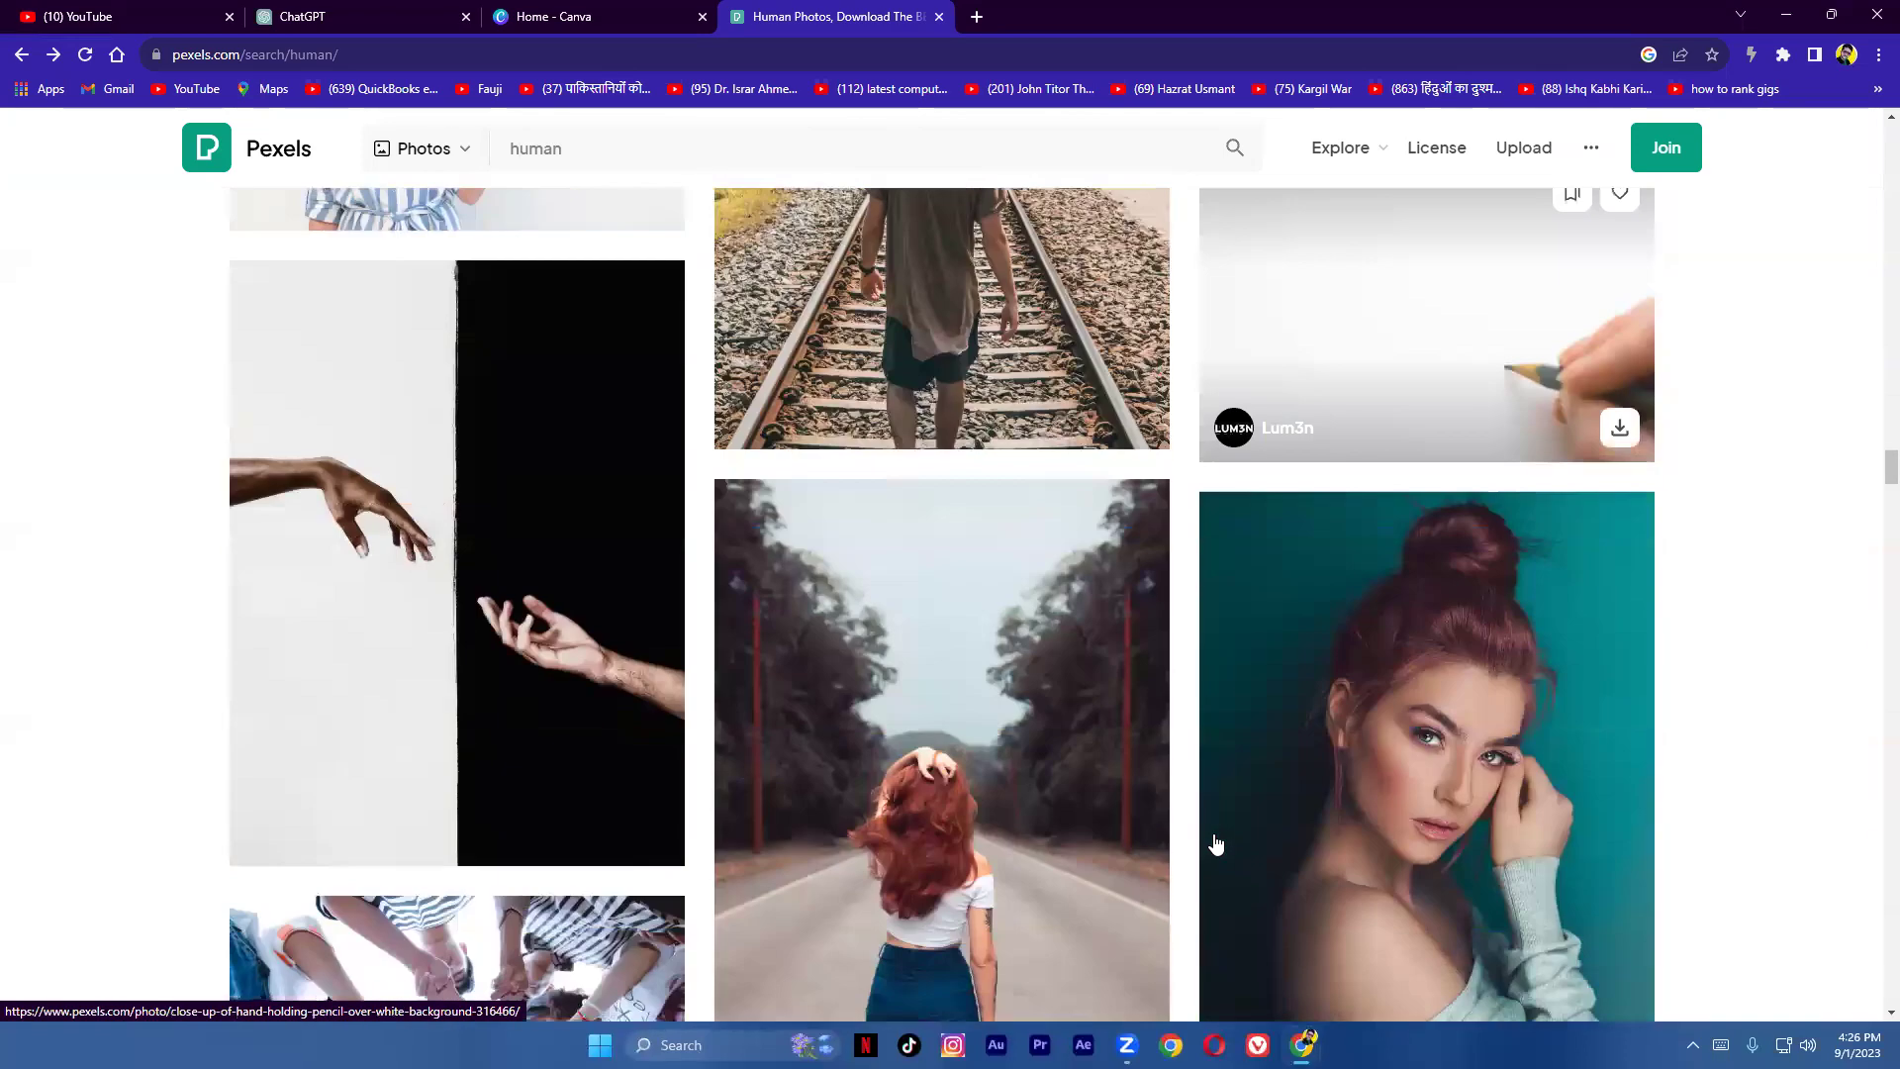
scroll(1215, 843, down, 15)
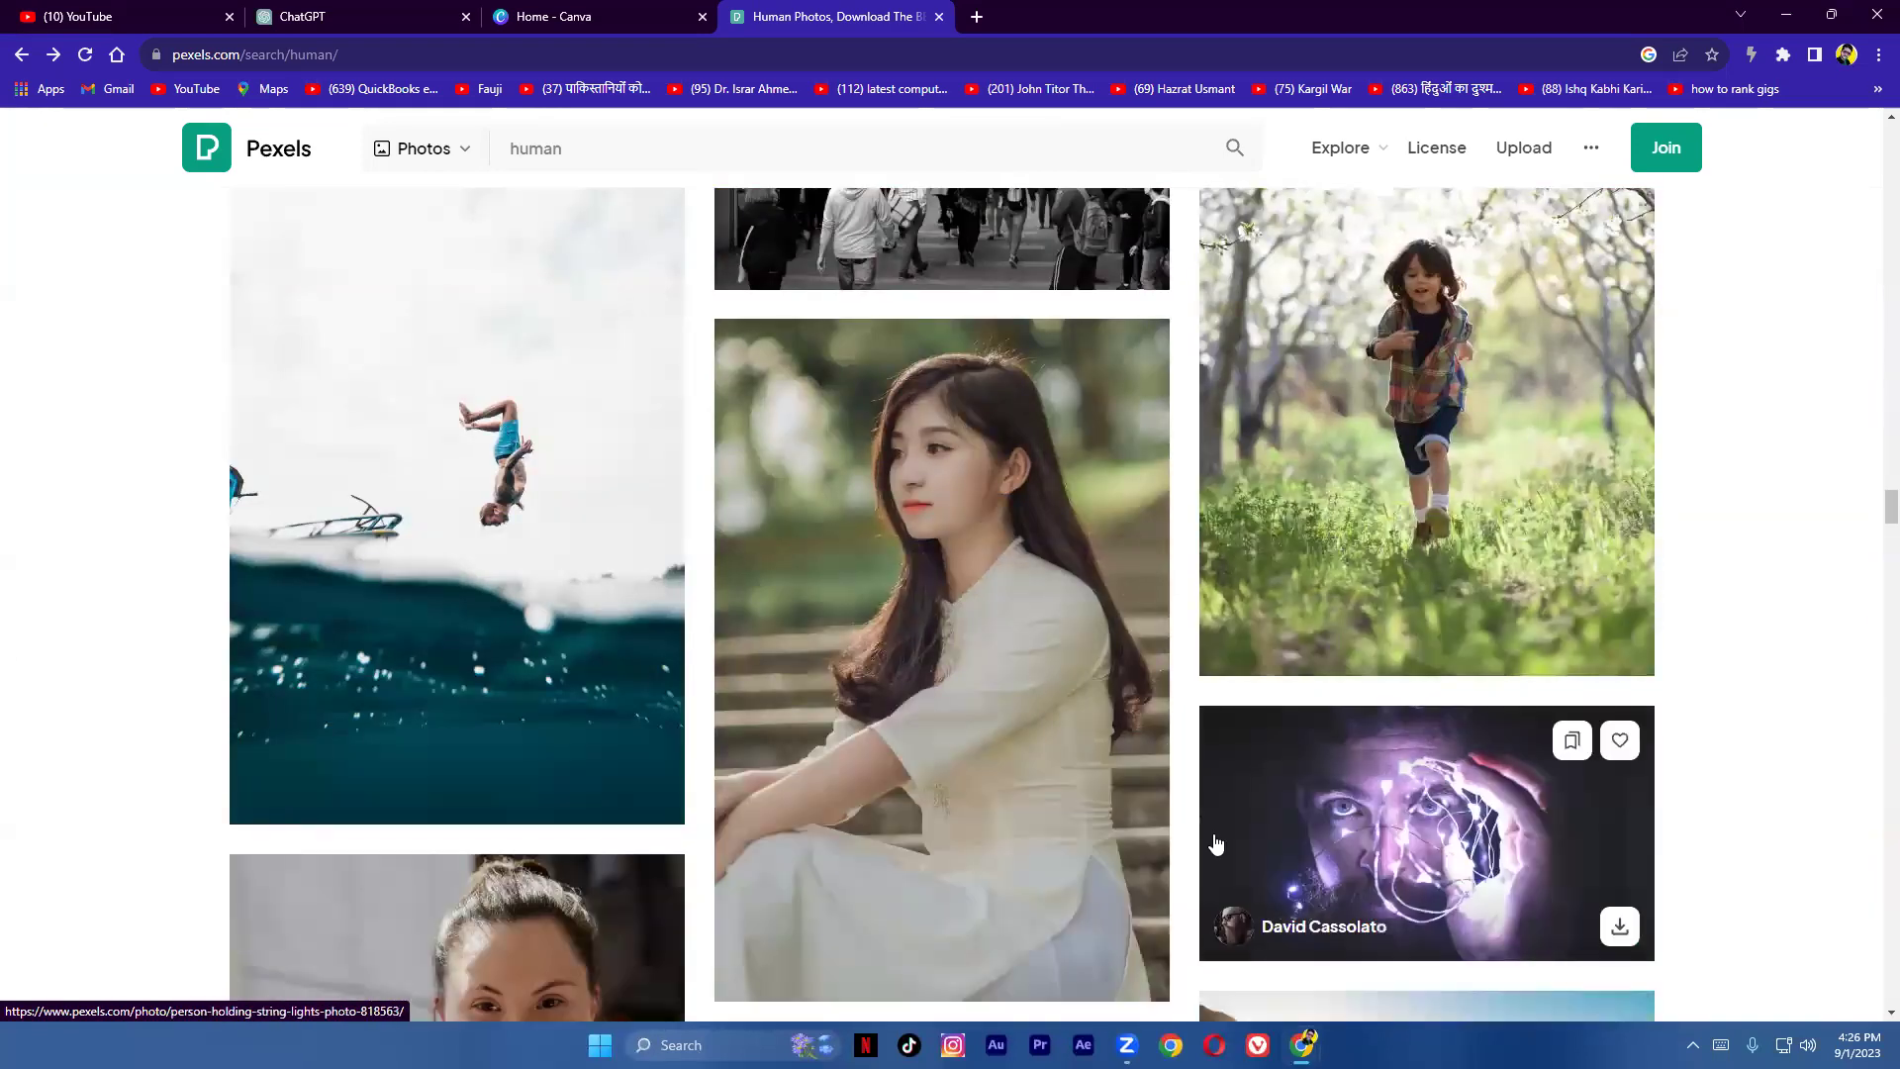
scroll(1220, 843, down, 12)
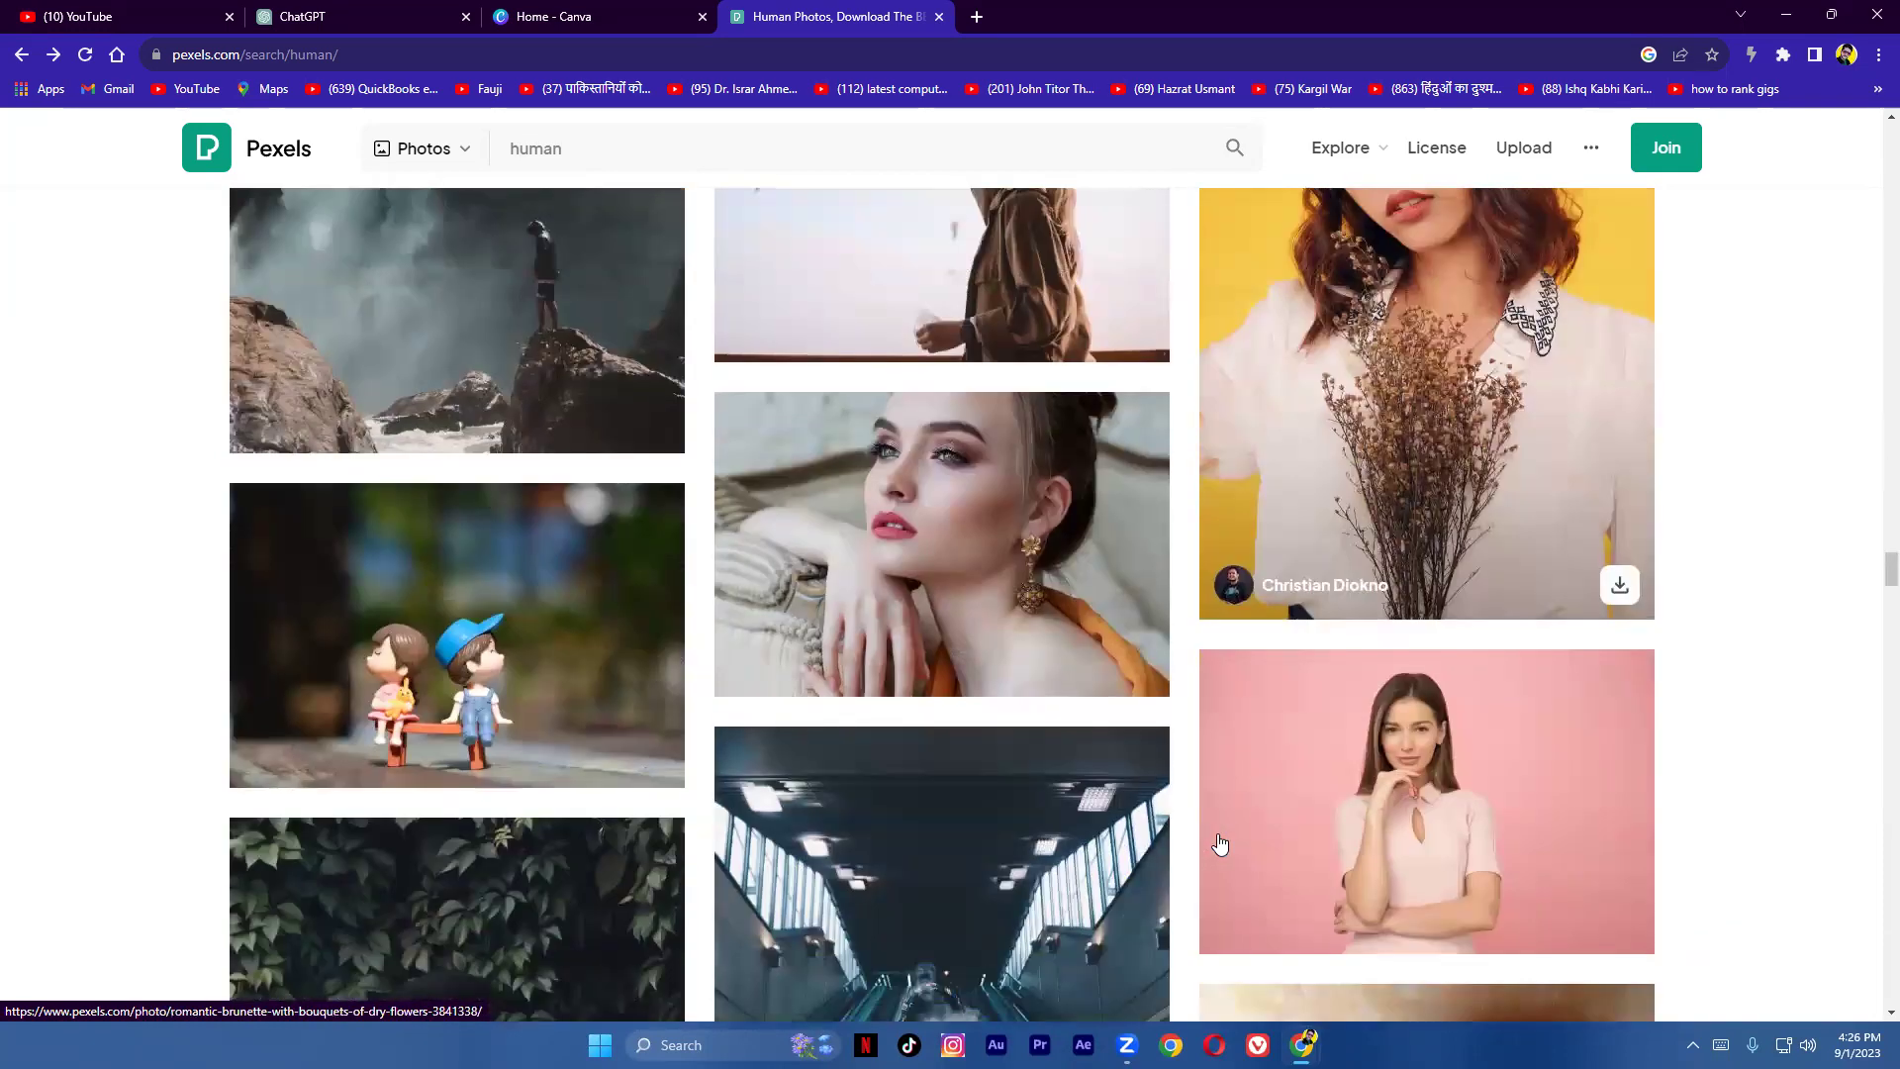
scroll(1221, 843, down, 12)
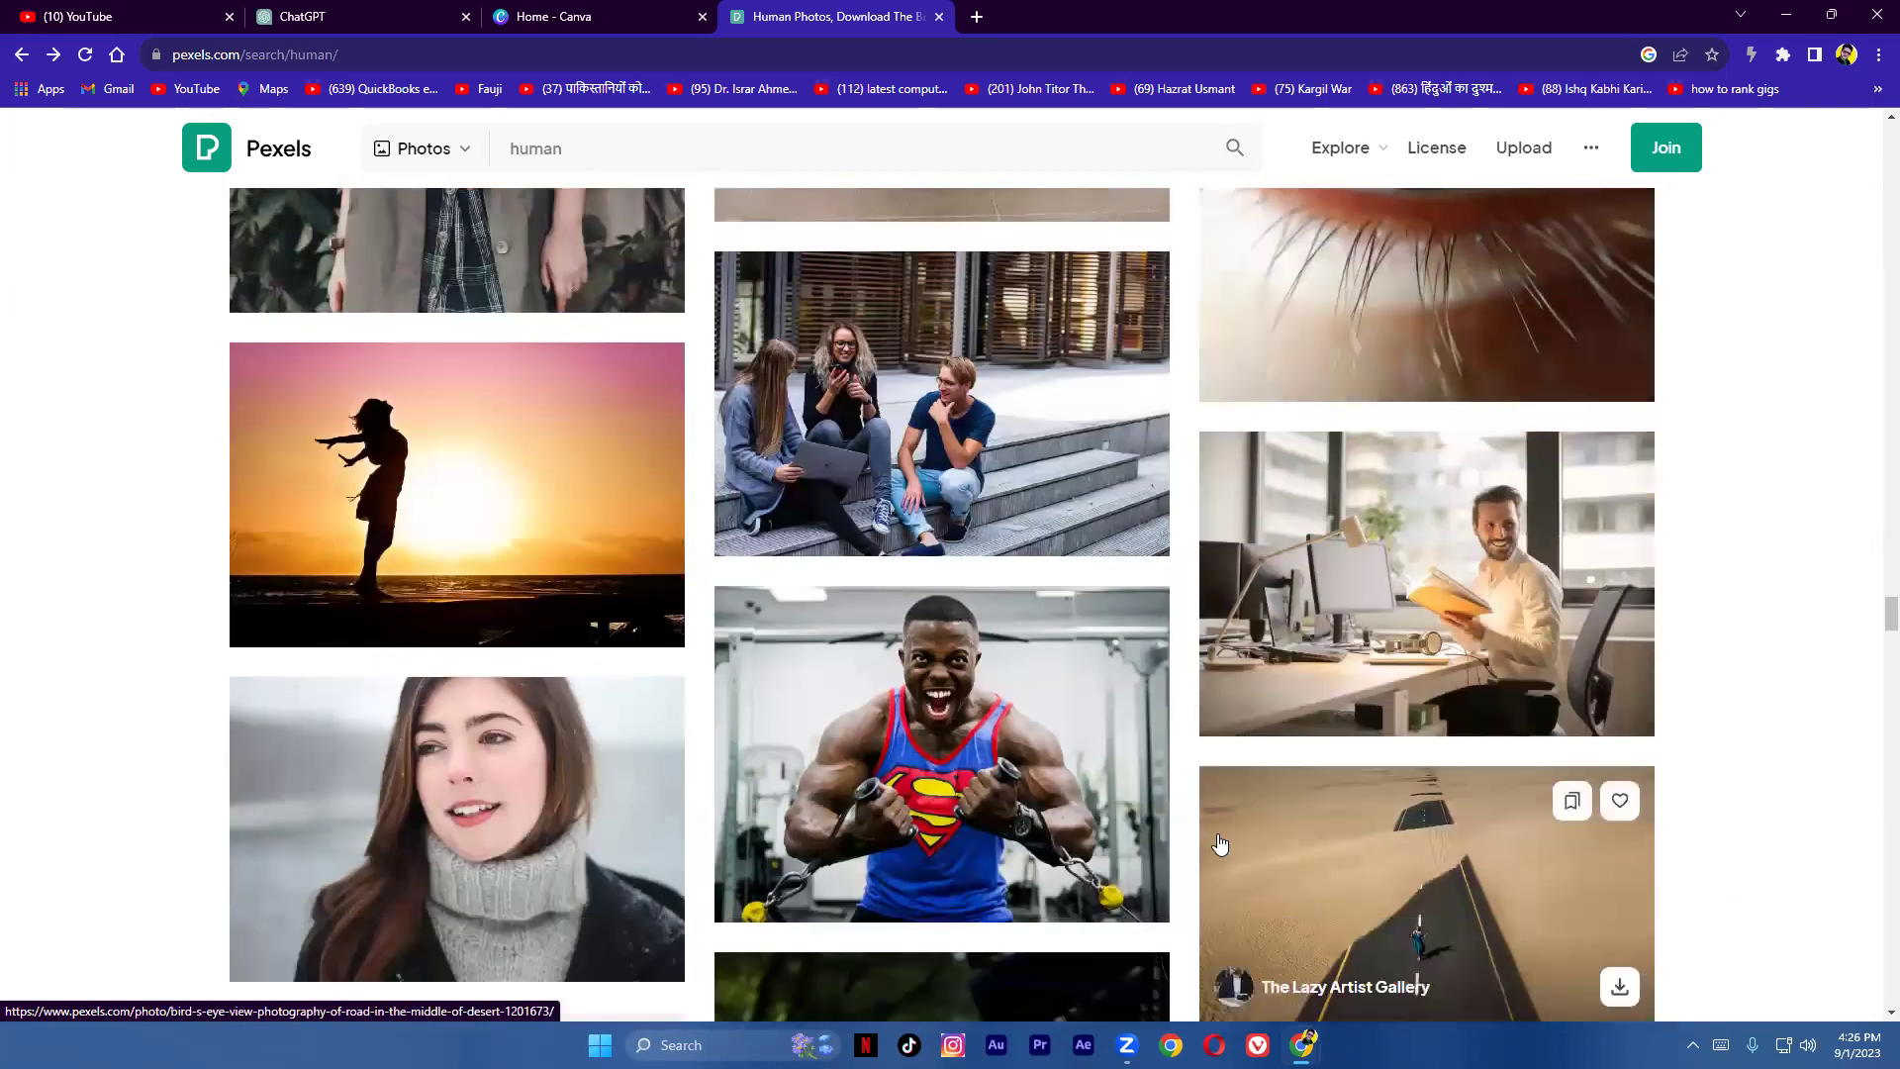
scroll(1220, 844, down, 6)
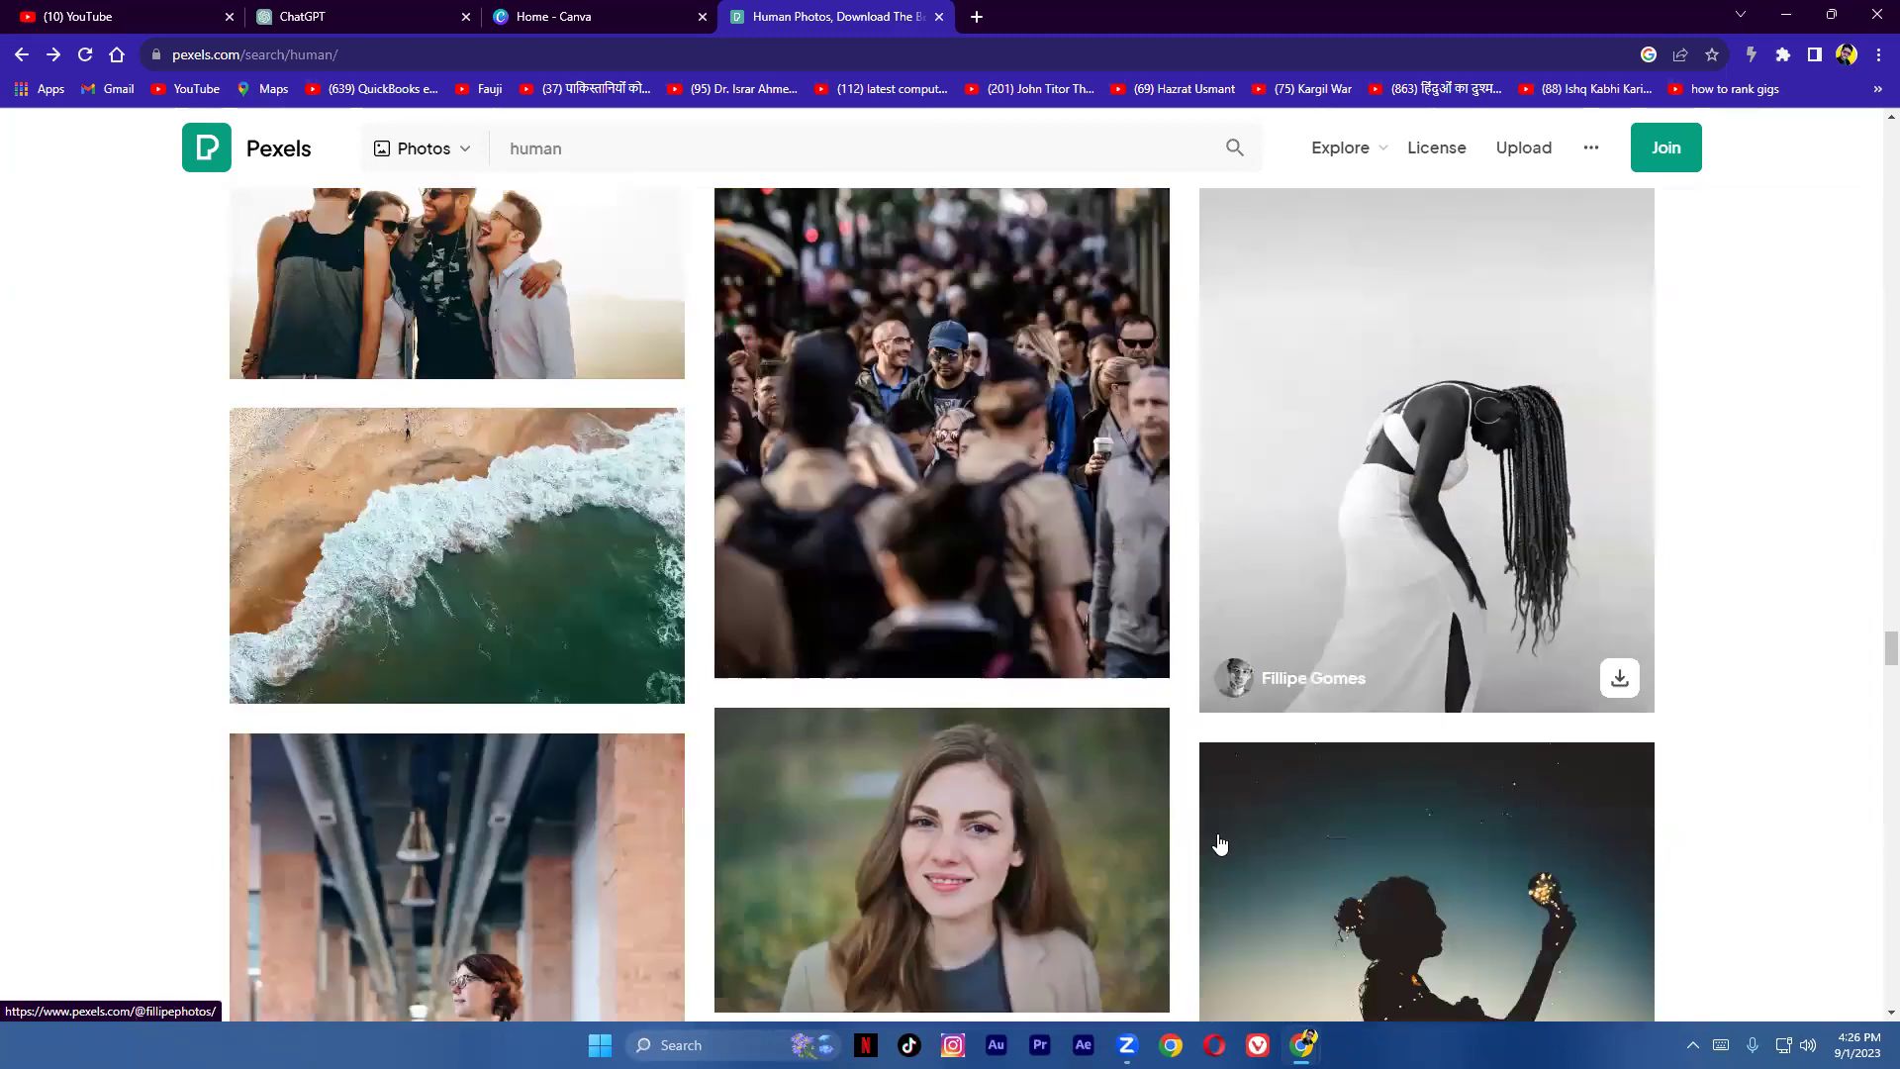
scroll(1220, 843, down, 11)
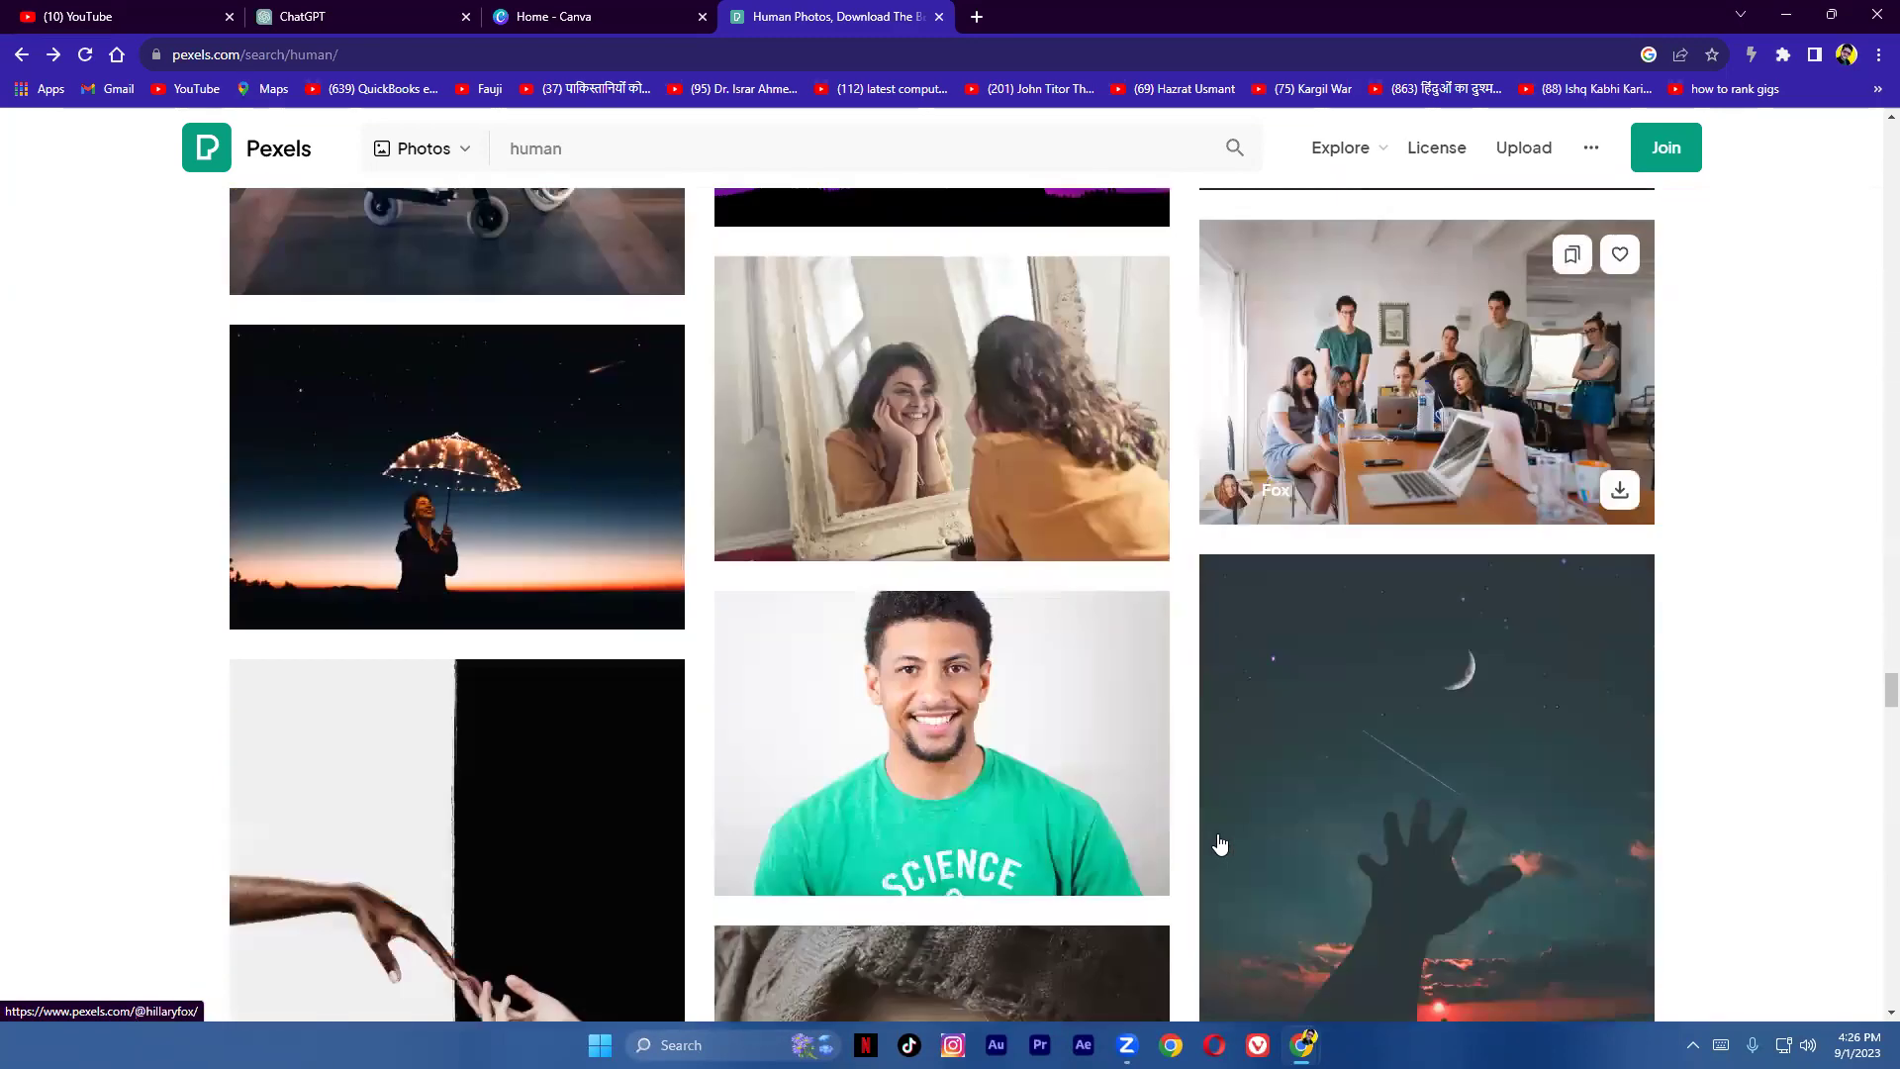
scroll(1220, 843, down, 8)
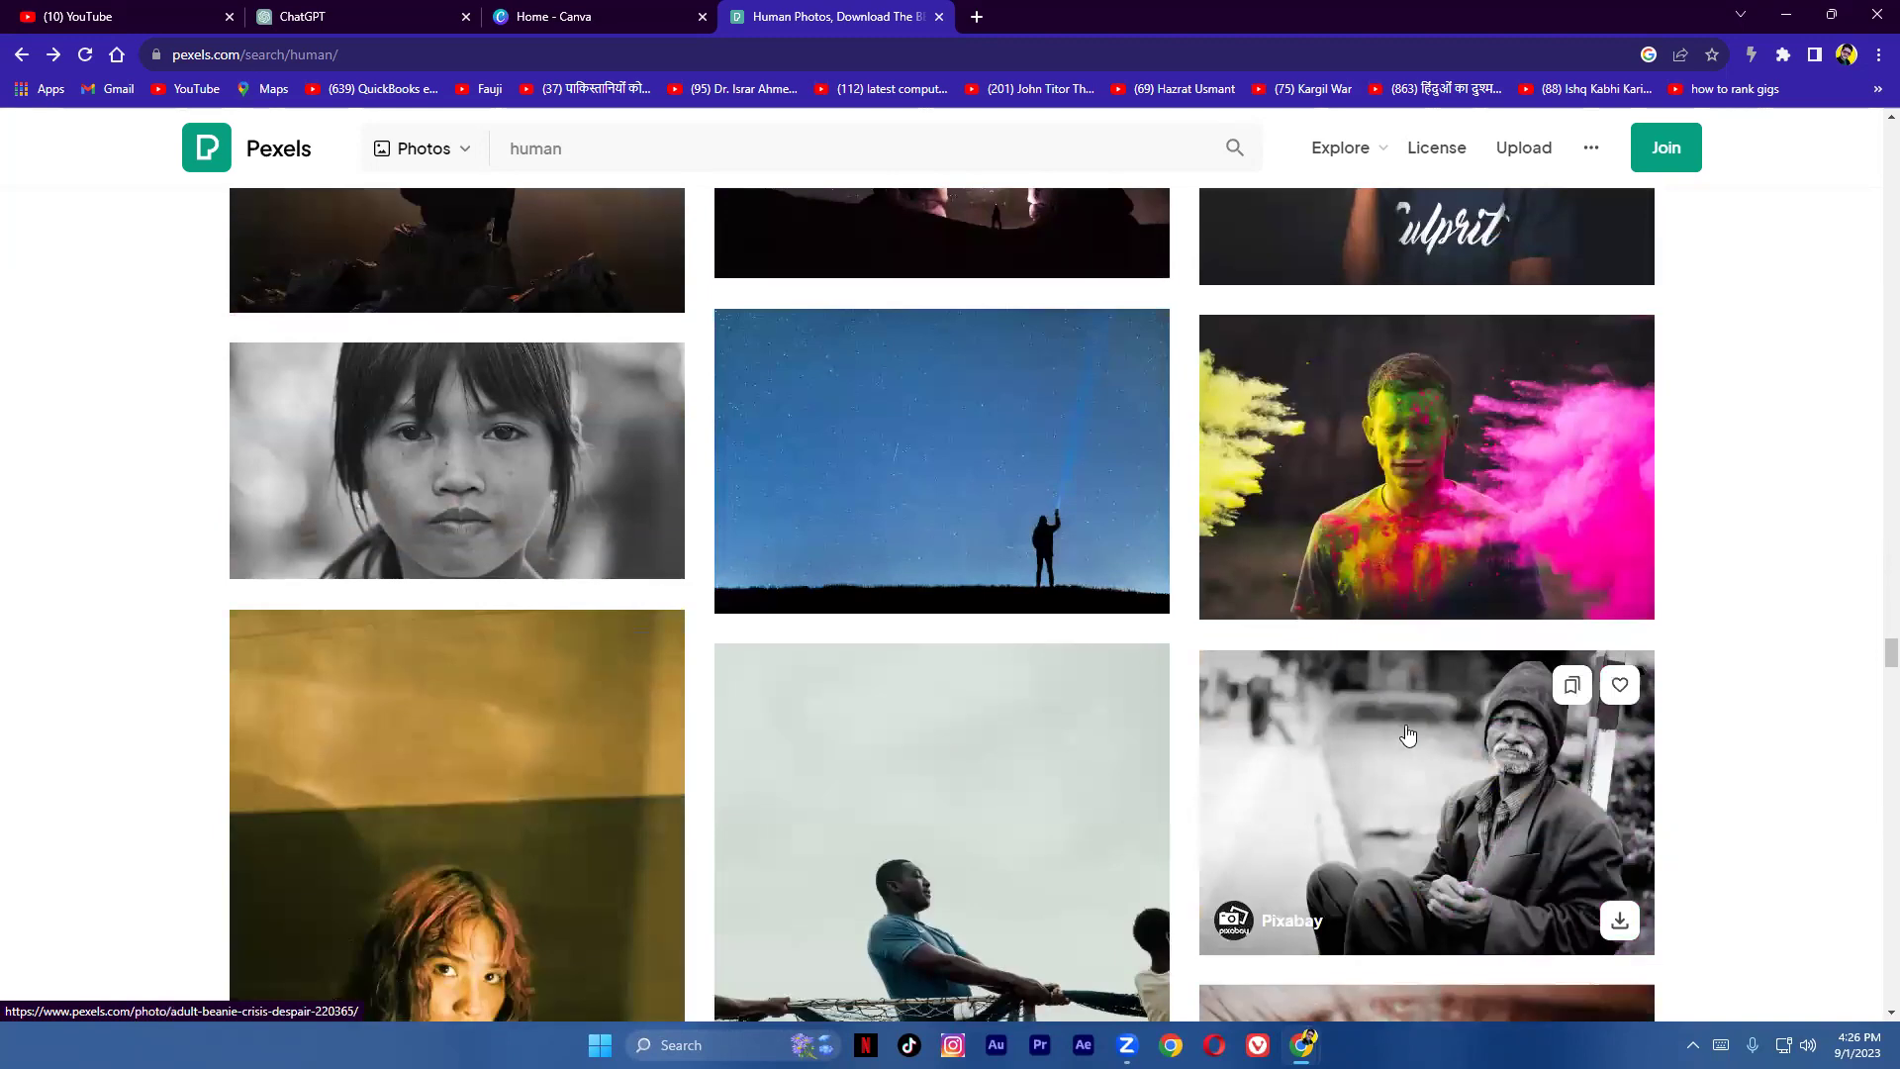
scroll(939, 859, down, 9)
scroll(939, 859, down, 12)
scroll(939, 859, down, 11)
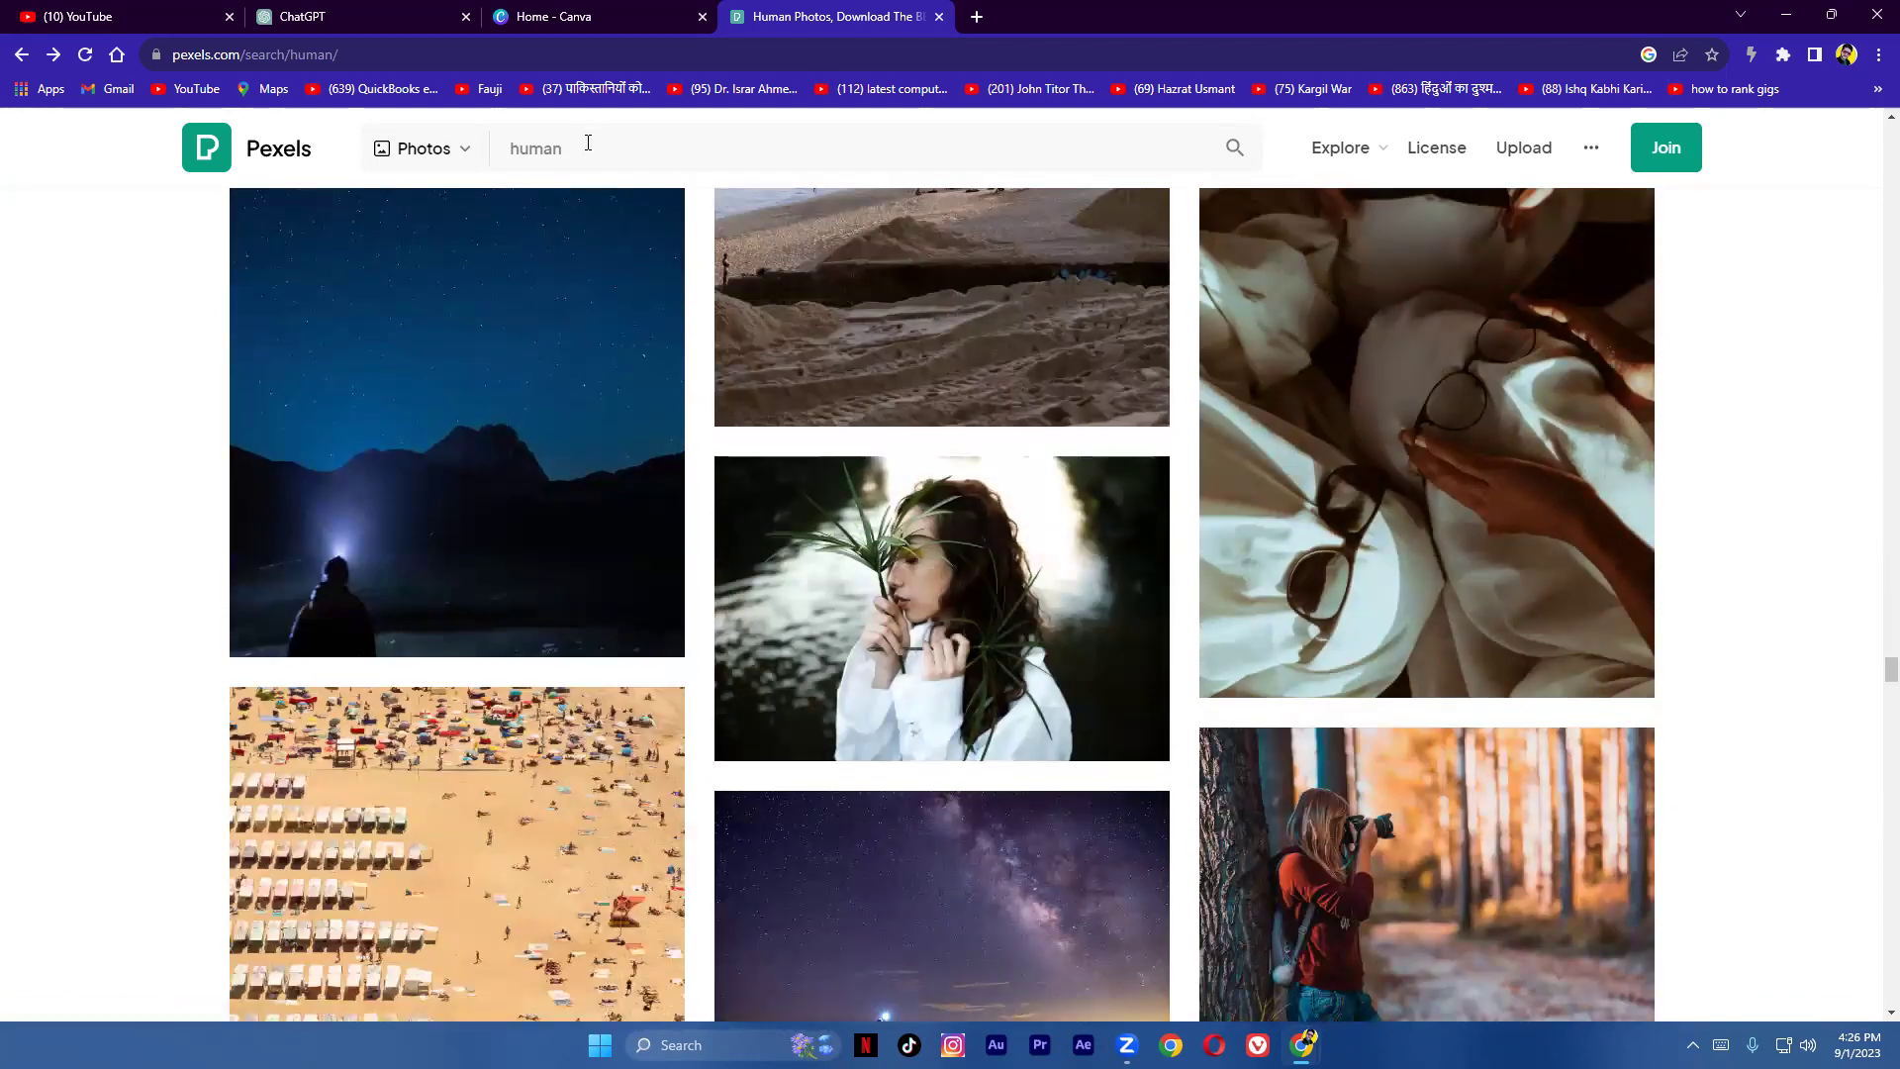
Step: Search the Pexels photo library for "traveling boy"
click(588, 143)
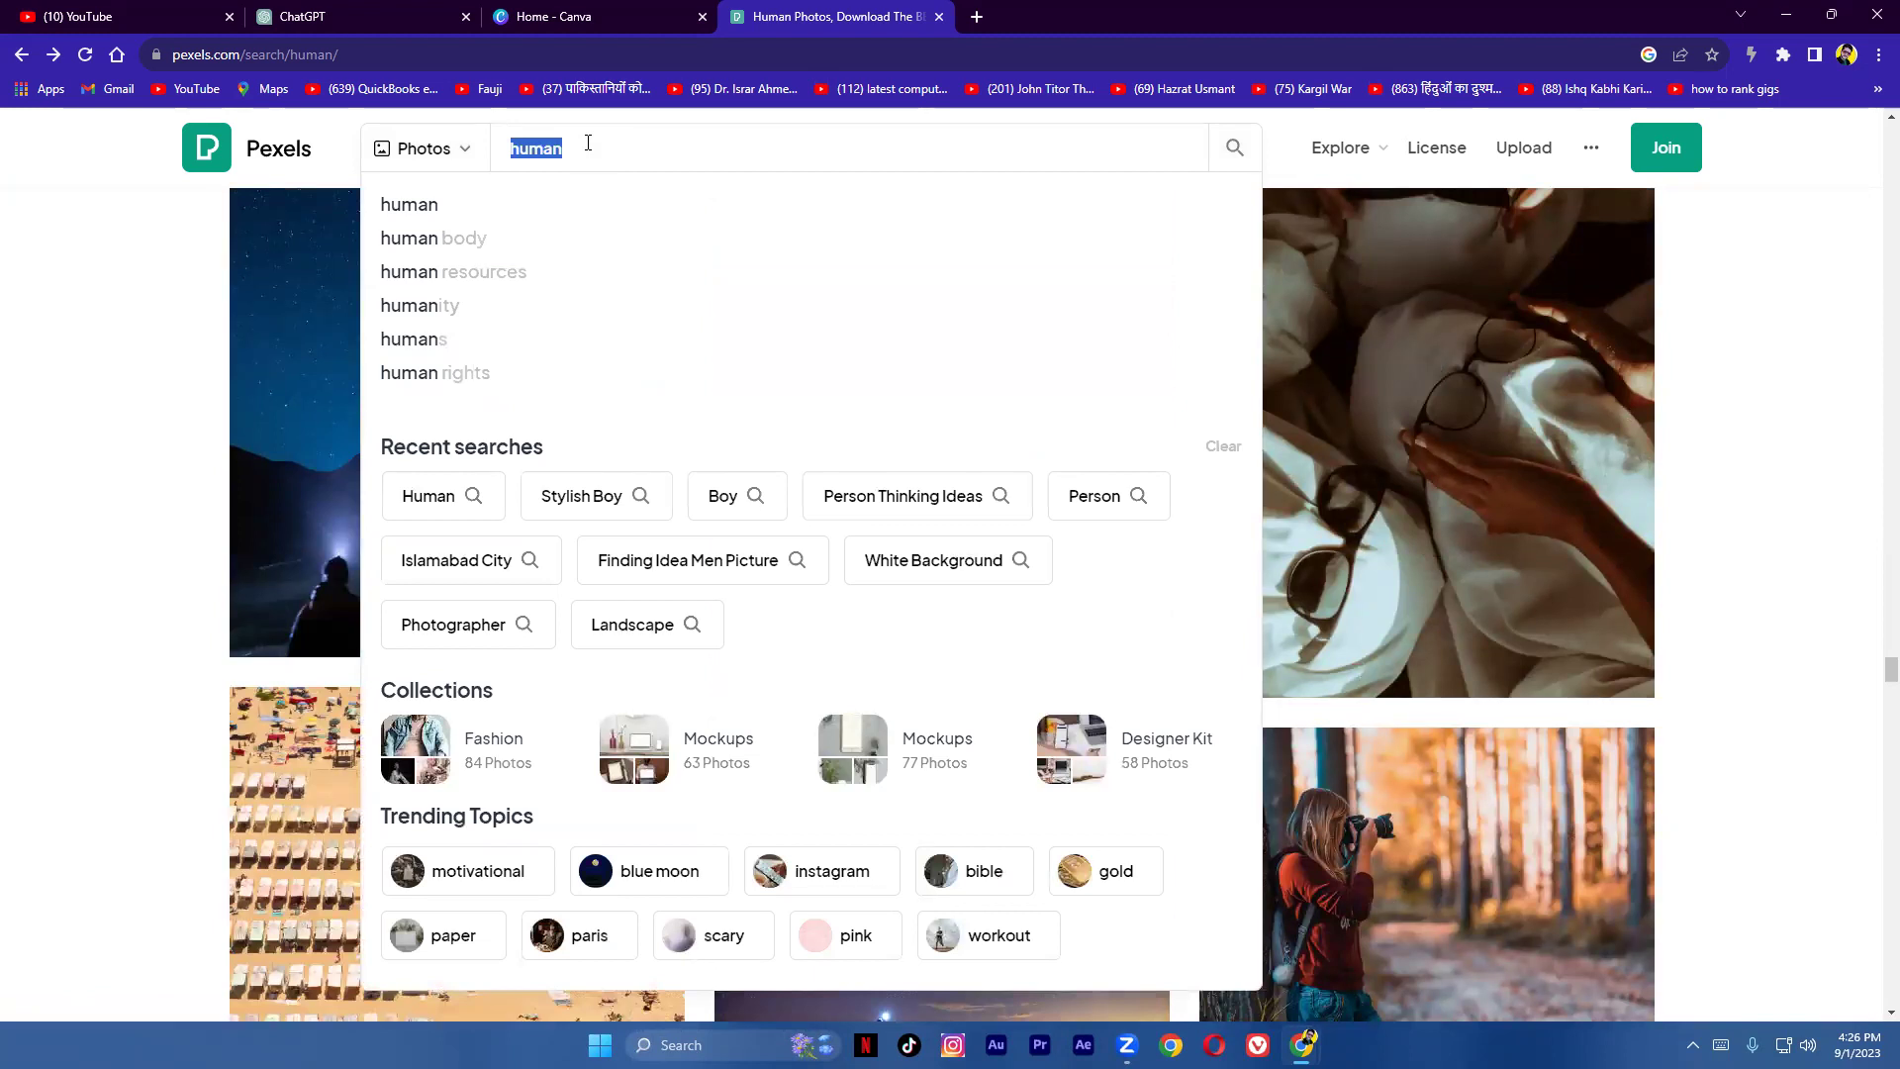
text(traveli)
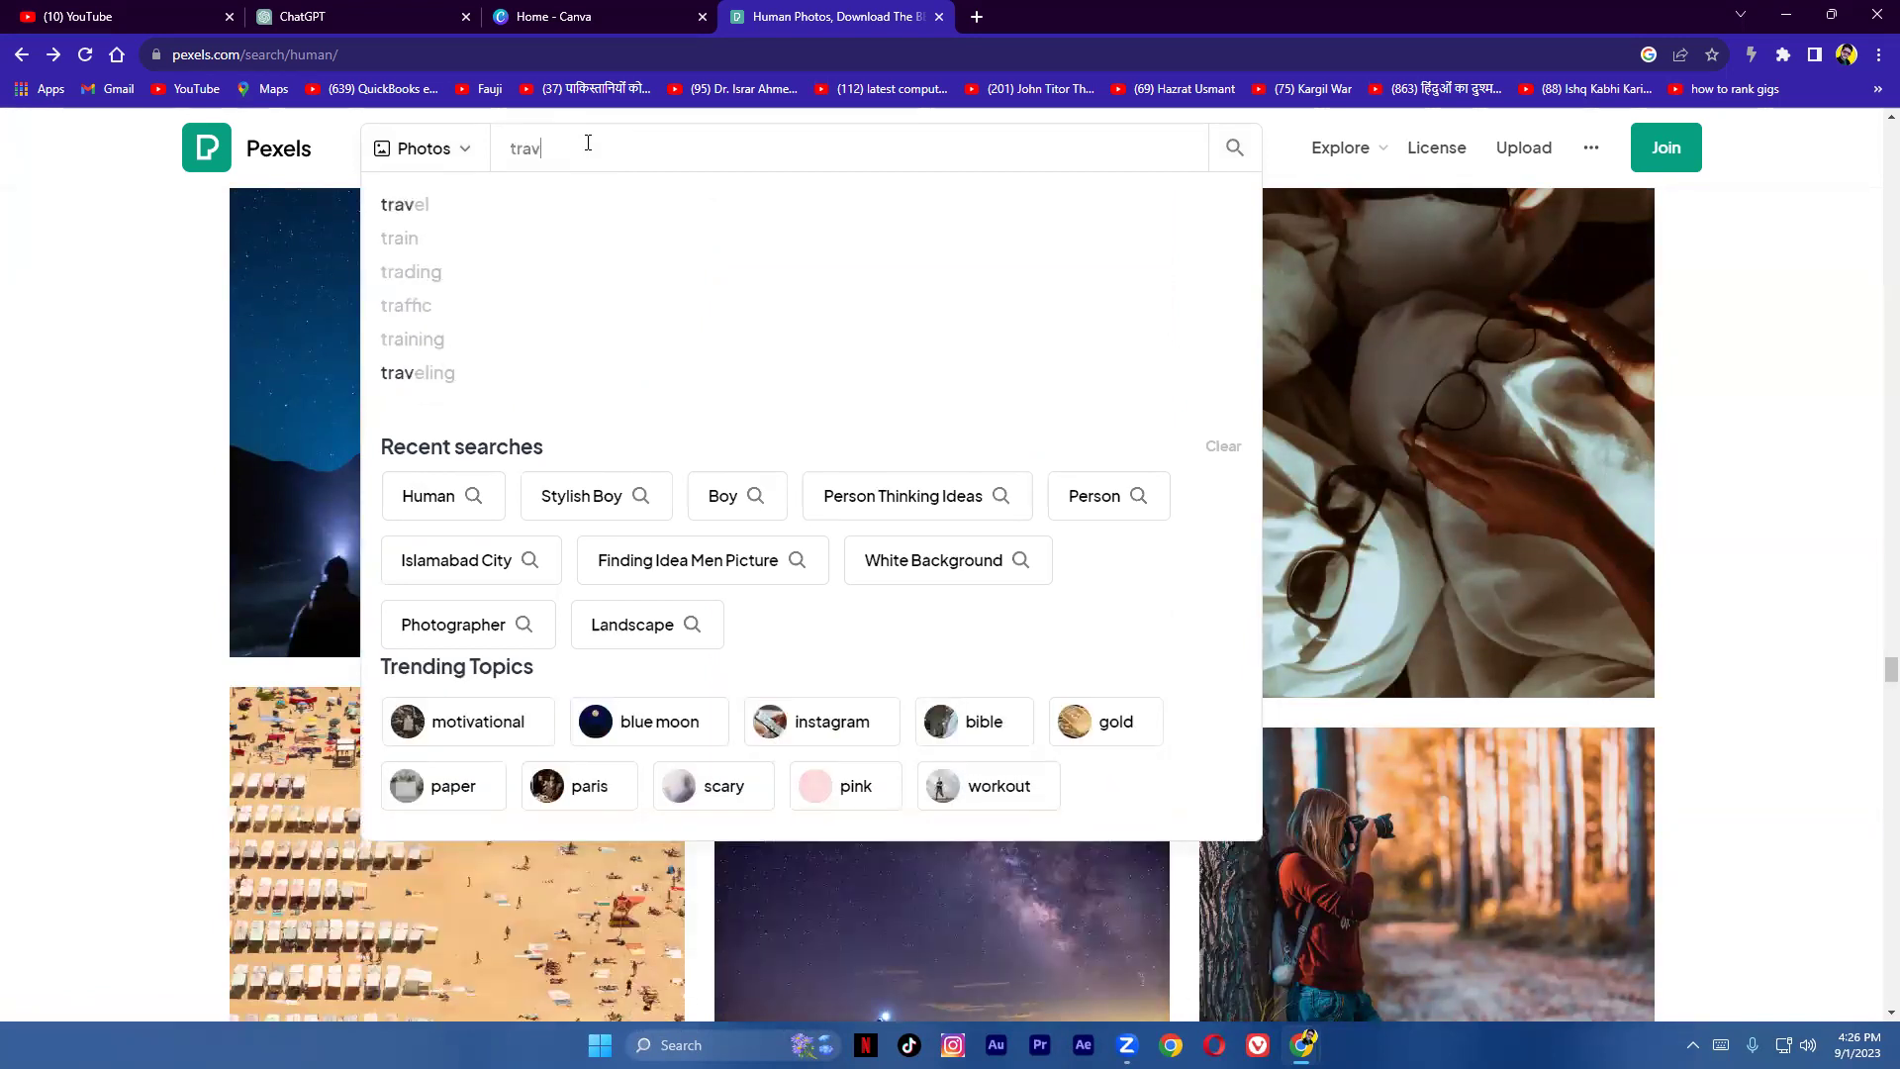
text(ng boy)
key(Return)
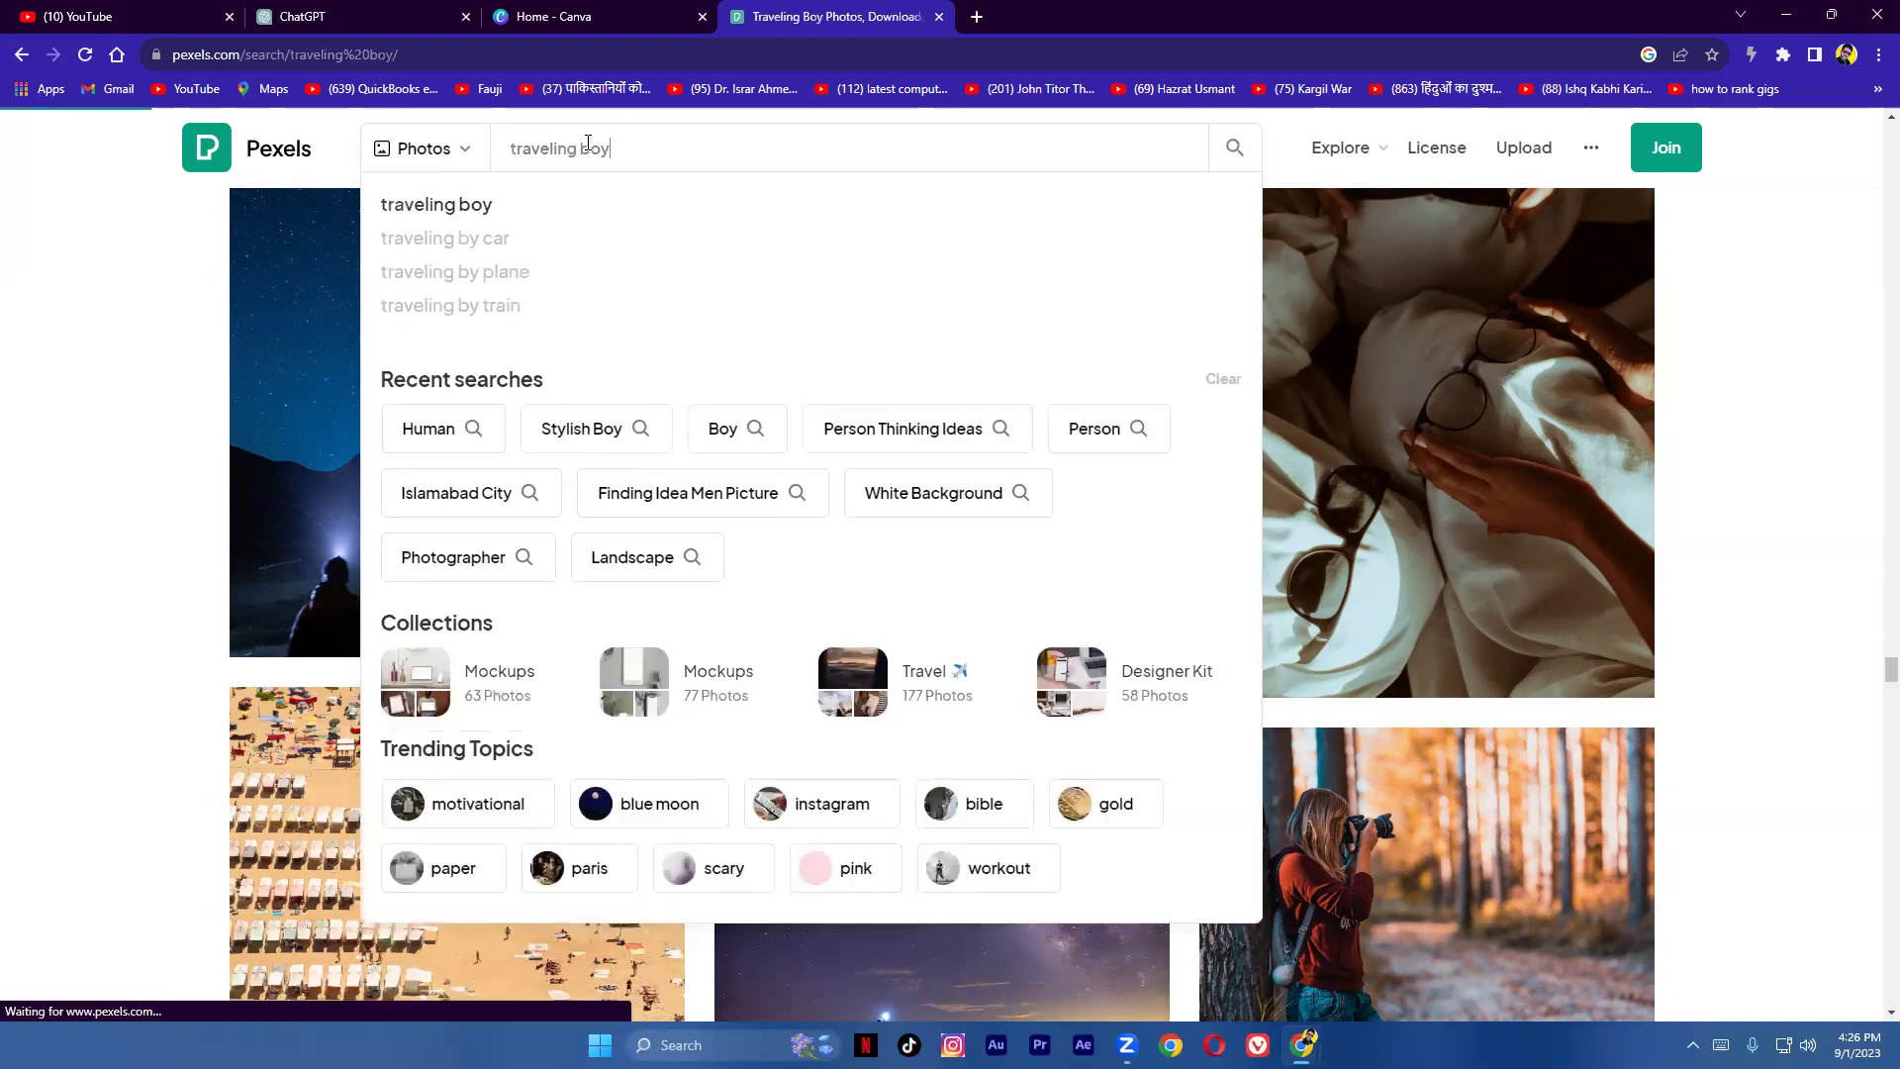
Step: Look through the traveling boy photos and view the smiling man in the gray and red crew-neck shirt up close
scroll(1030, 555, down, 5)
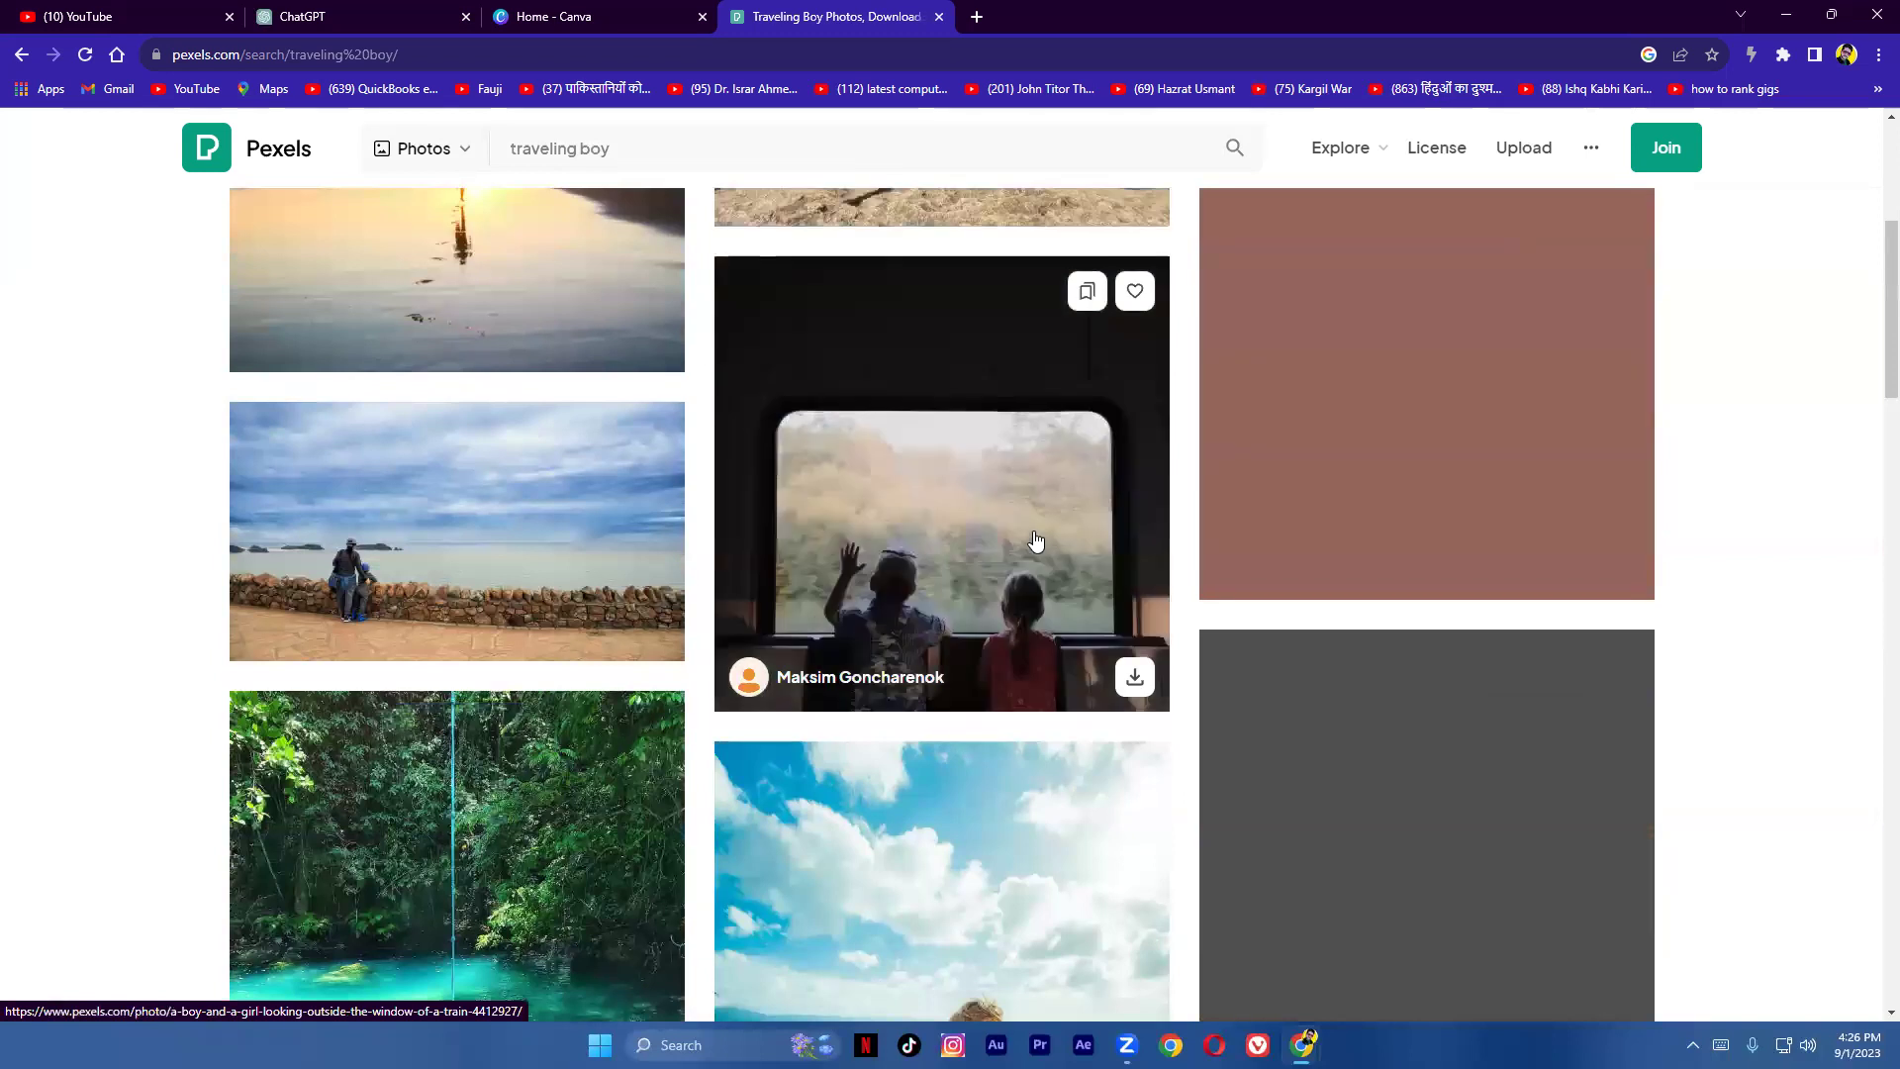
scroll(1030, 535, down, 15)
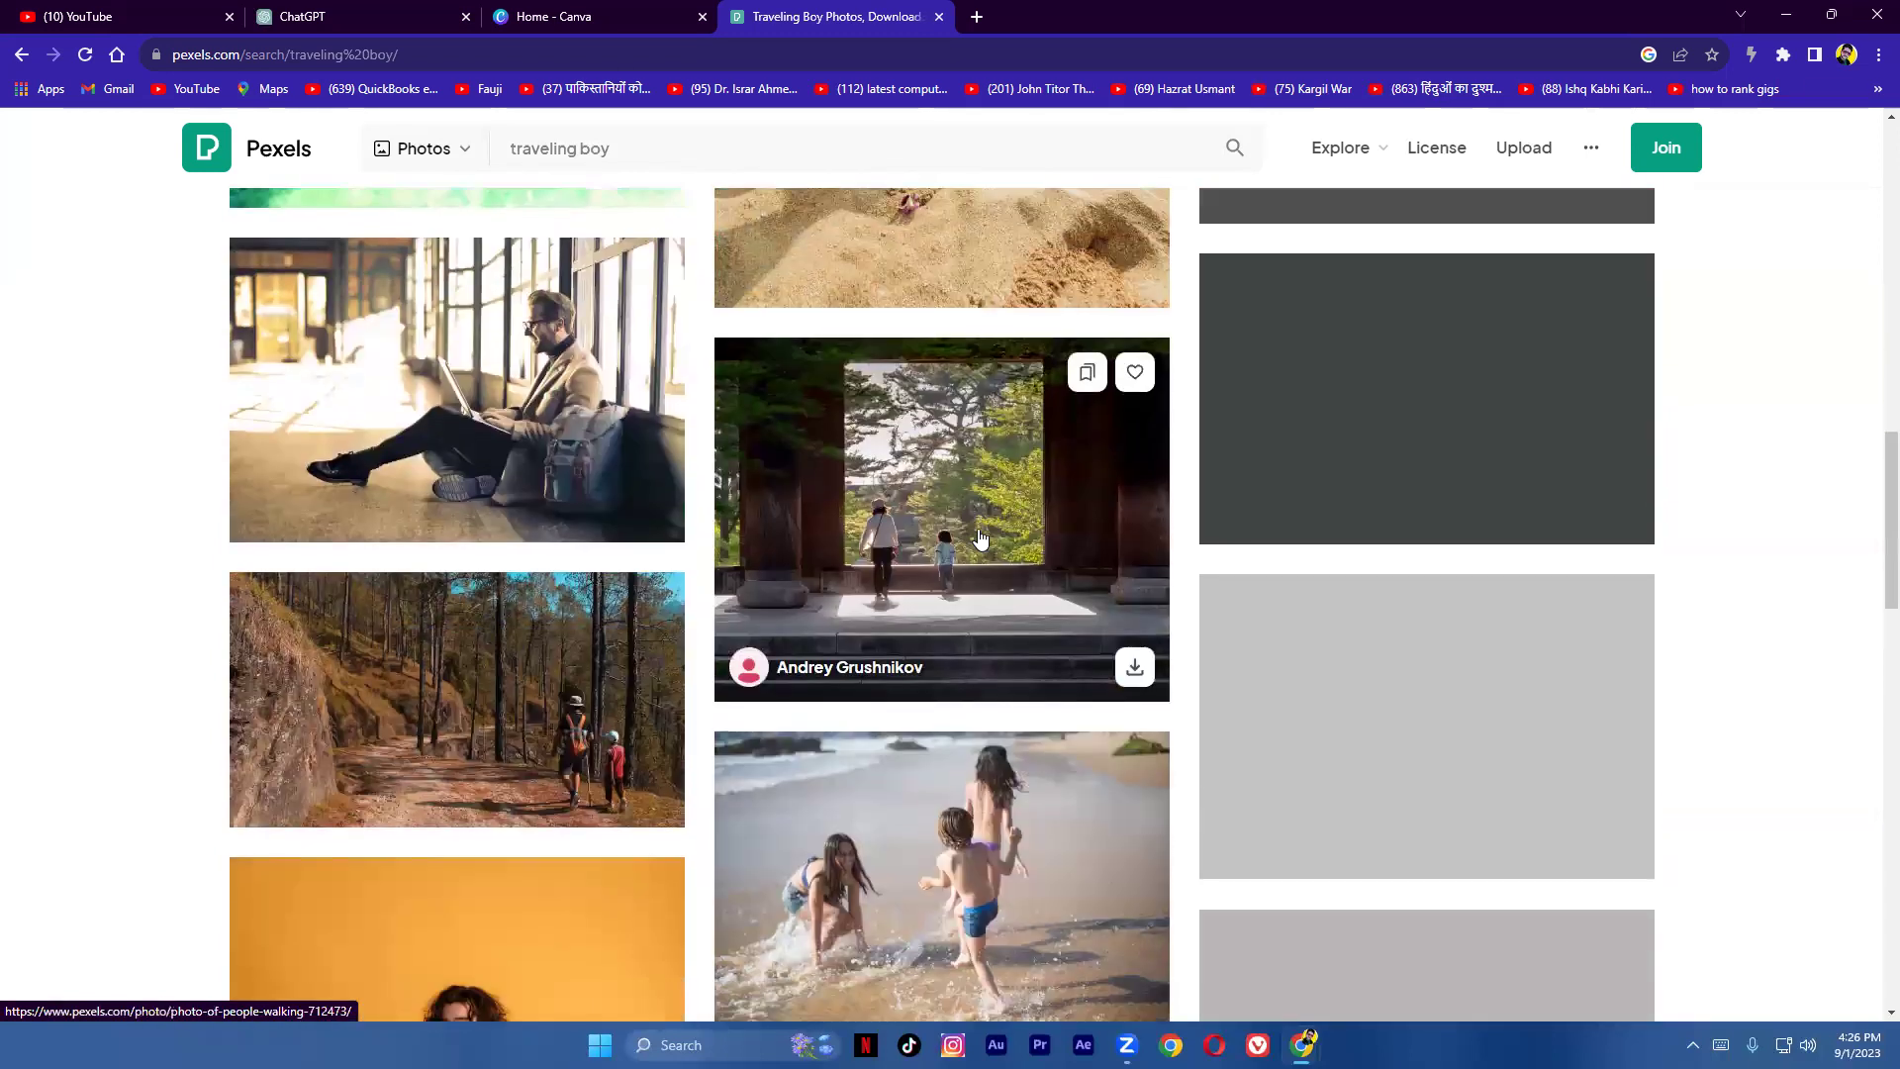
scroll(980, 537, down, 4)
scroll(979, 538, up, 2)
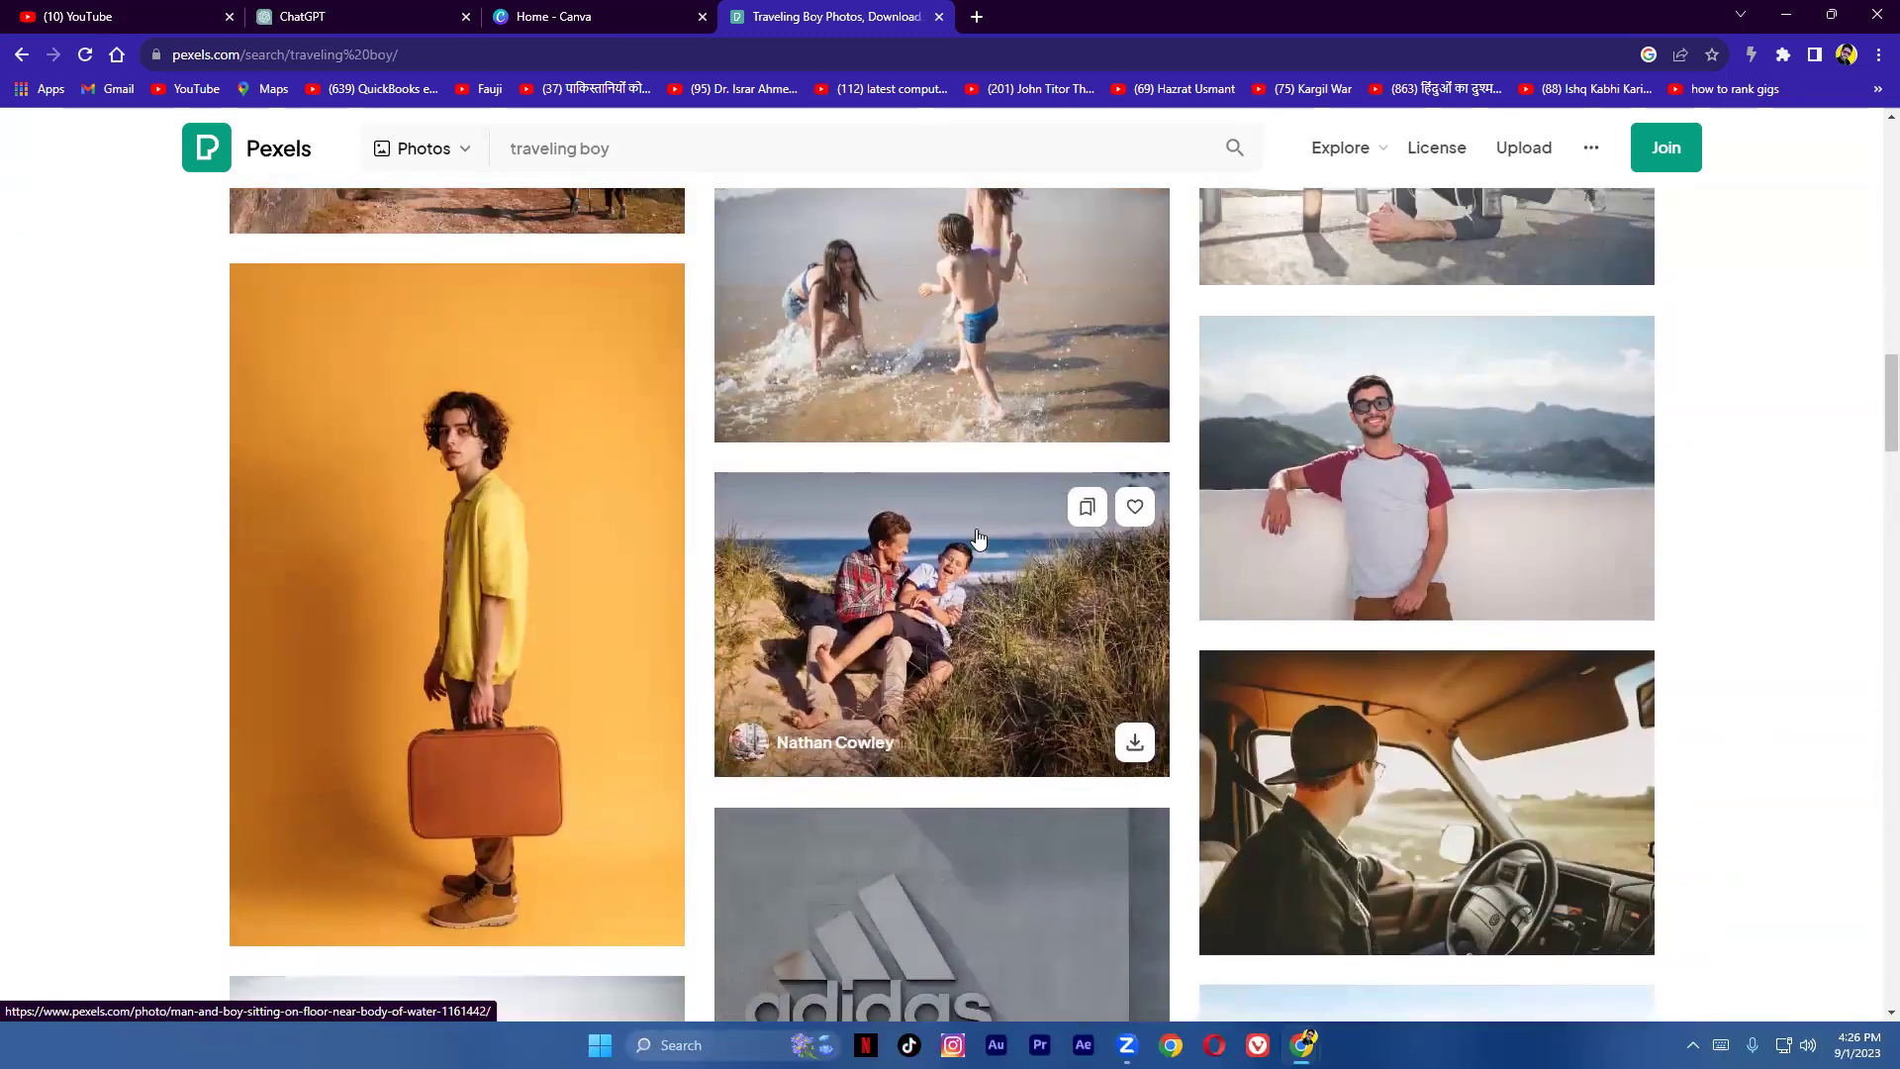
click(1345, 460)
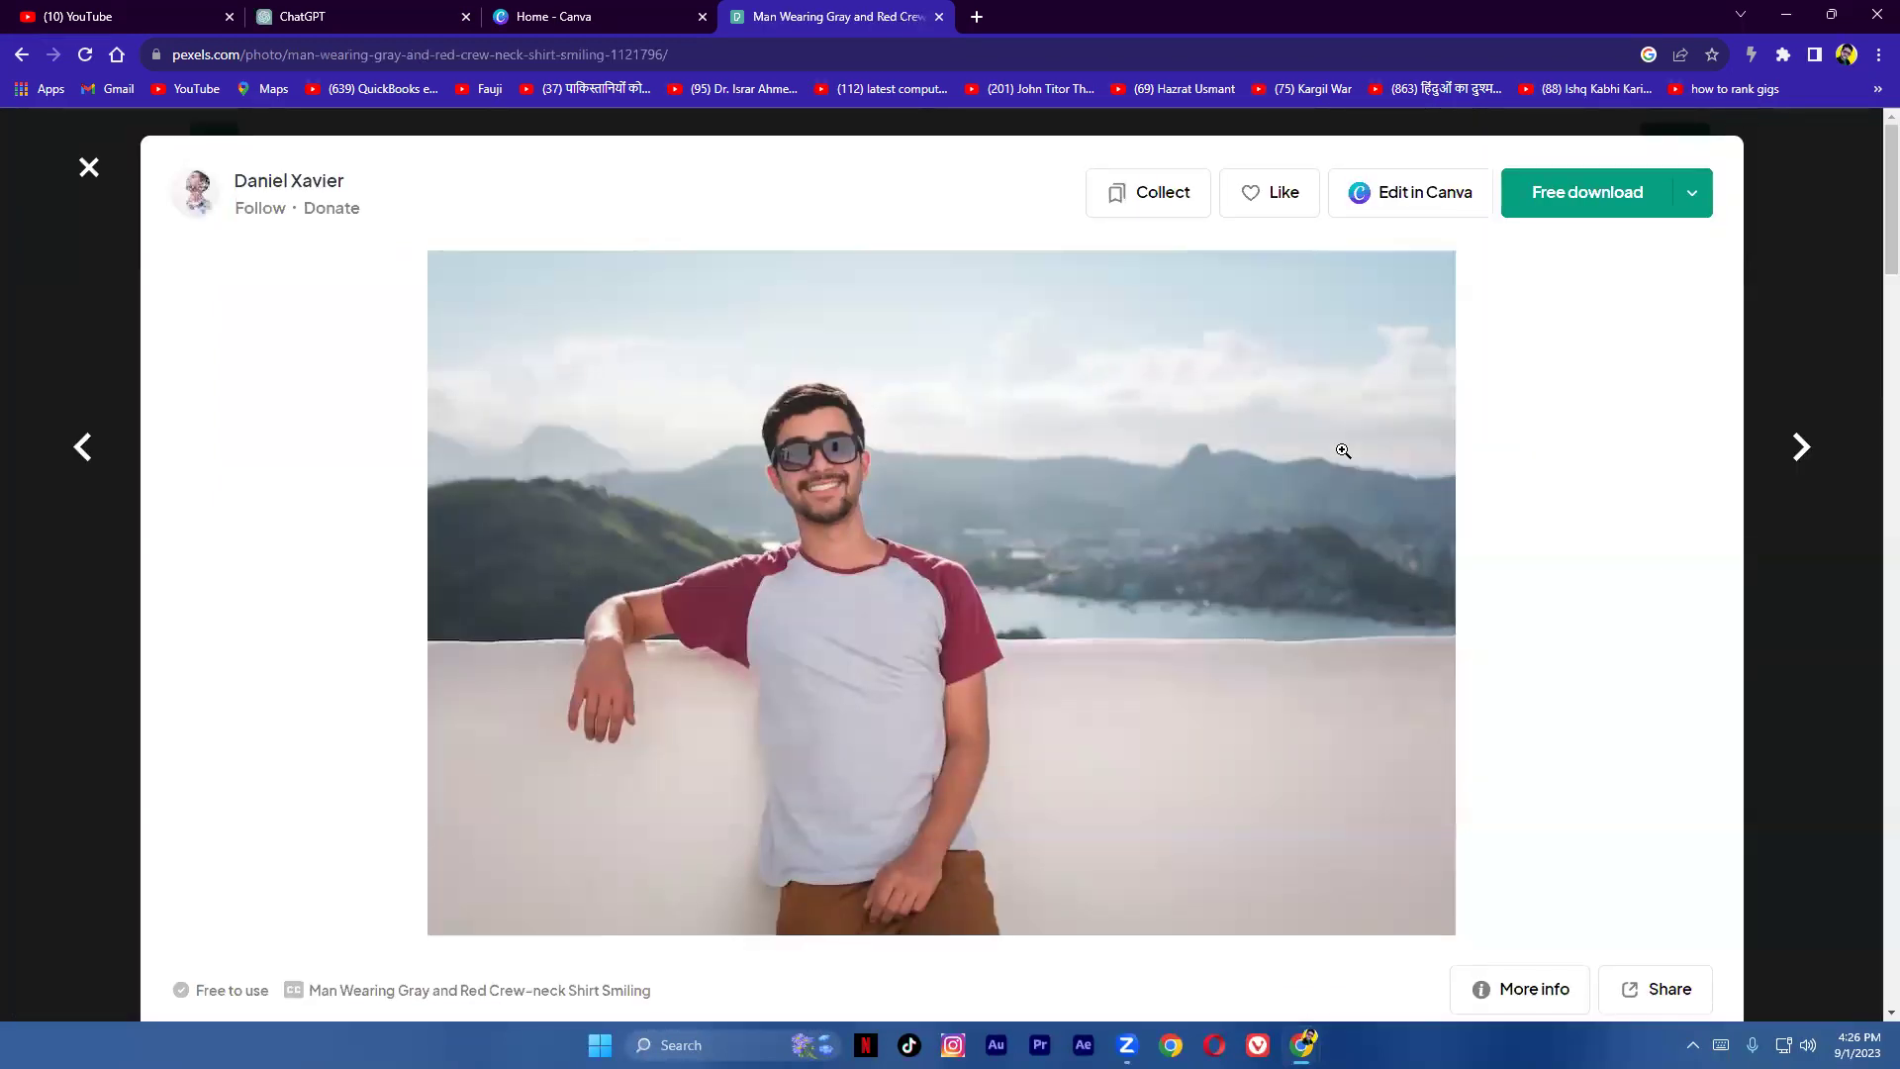
click(884, 515)
click(881, 513)
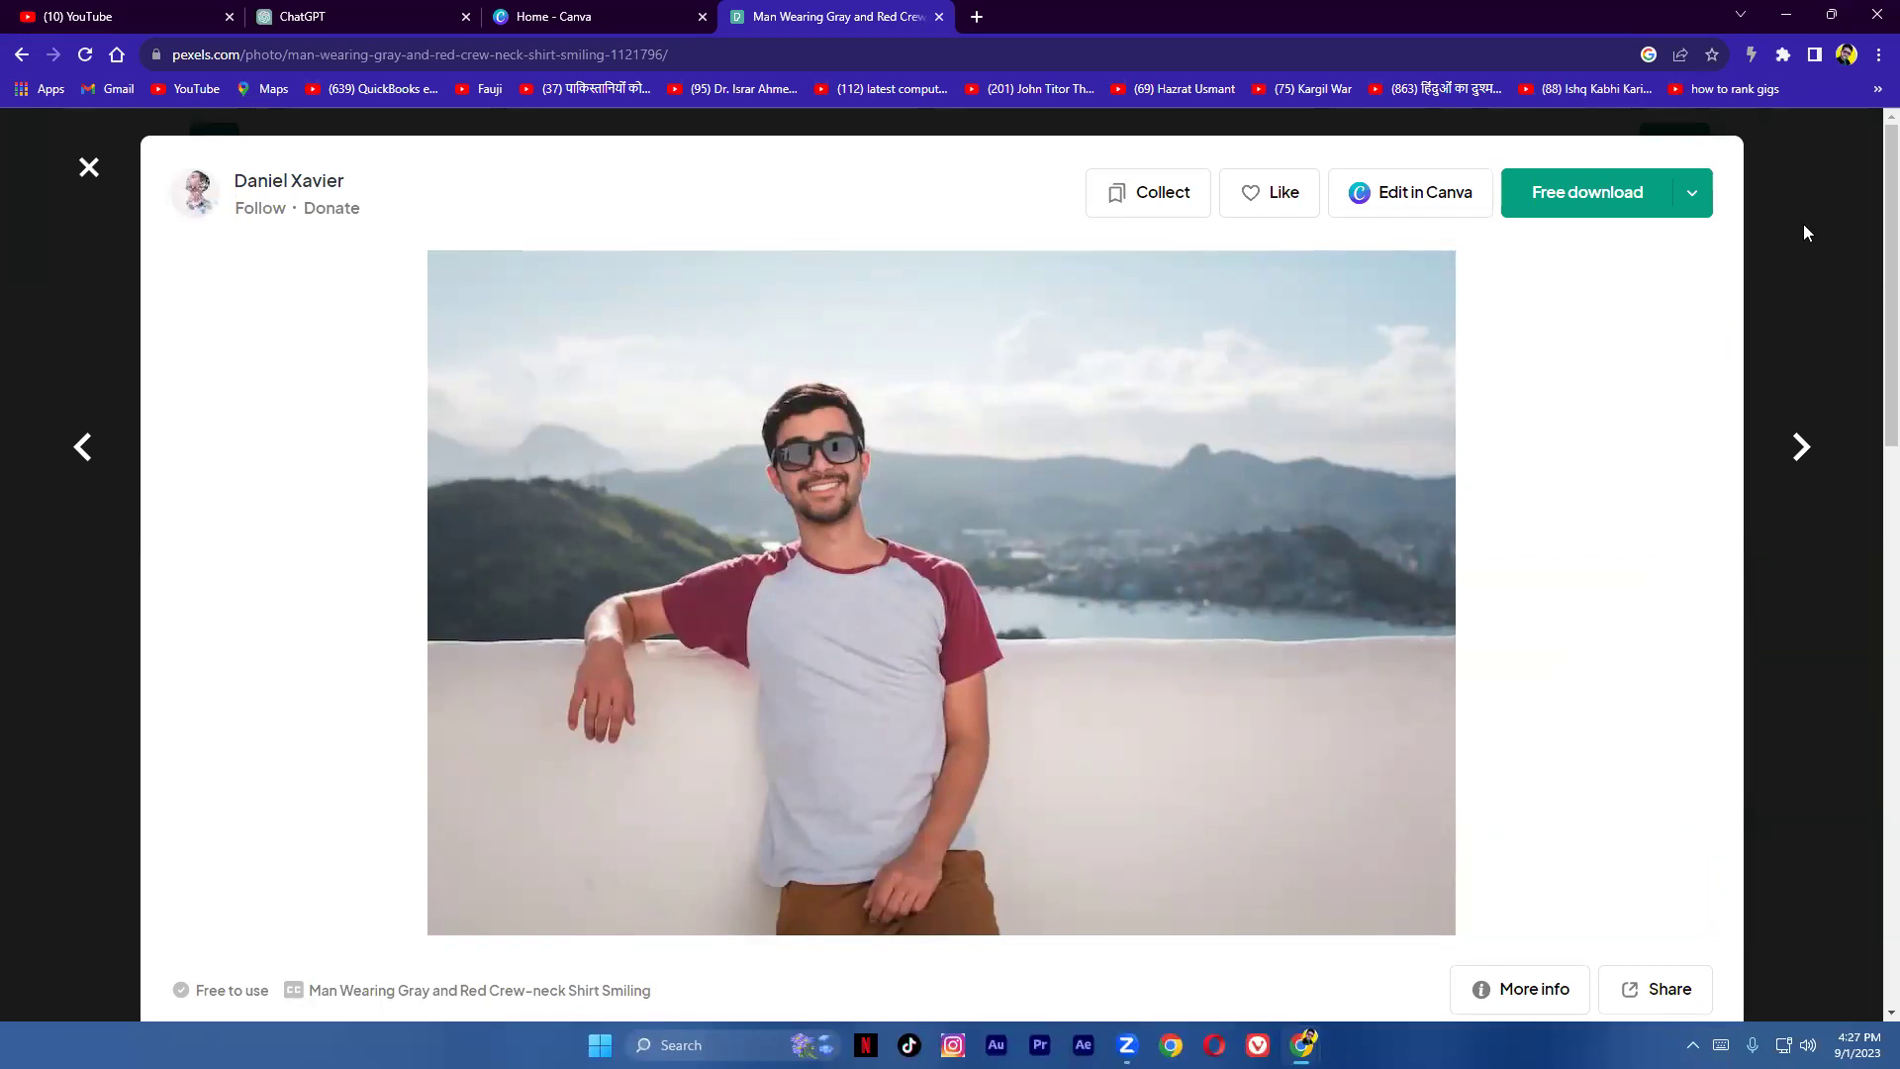
Step: Download the free photo of the man in the gray and red shirt and dismiss the donation prompt
click(1803, 224)
click(1479, 401)
click(1587, 194)
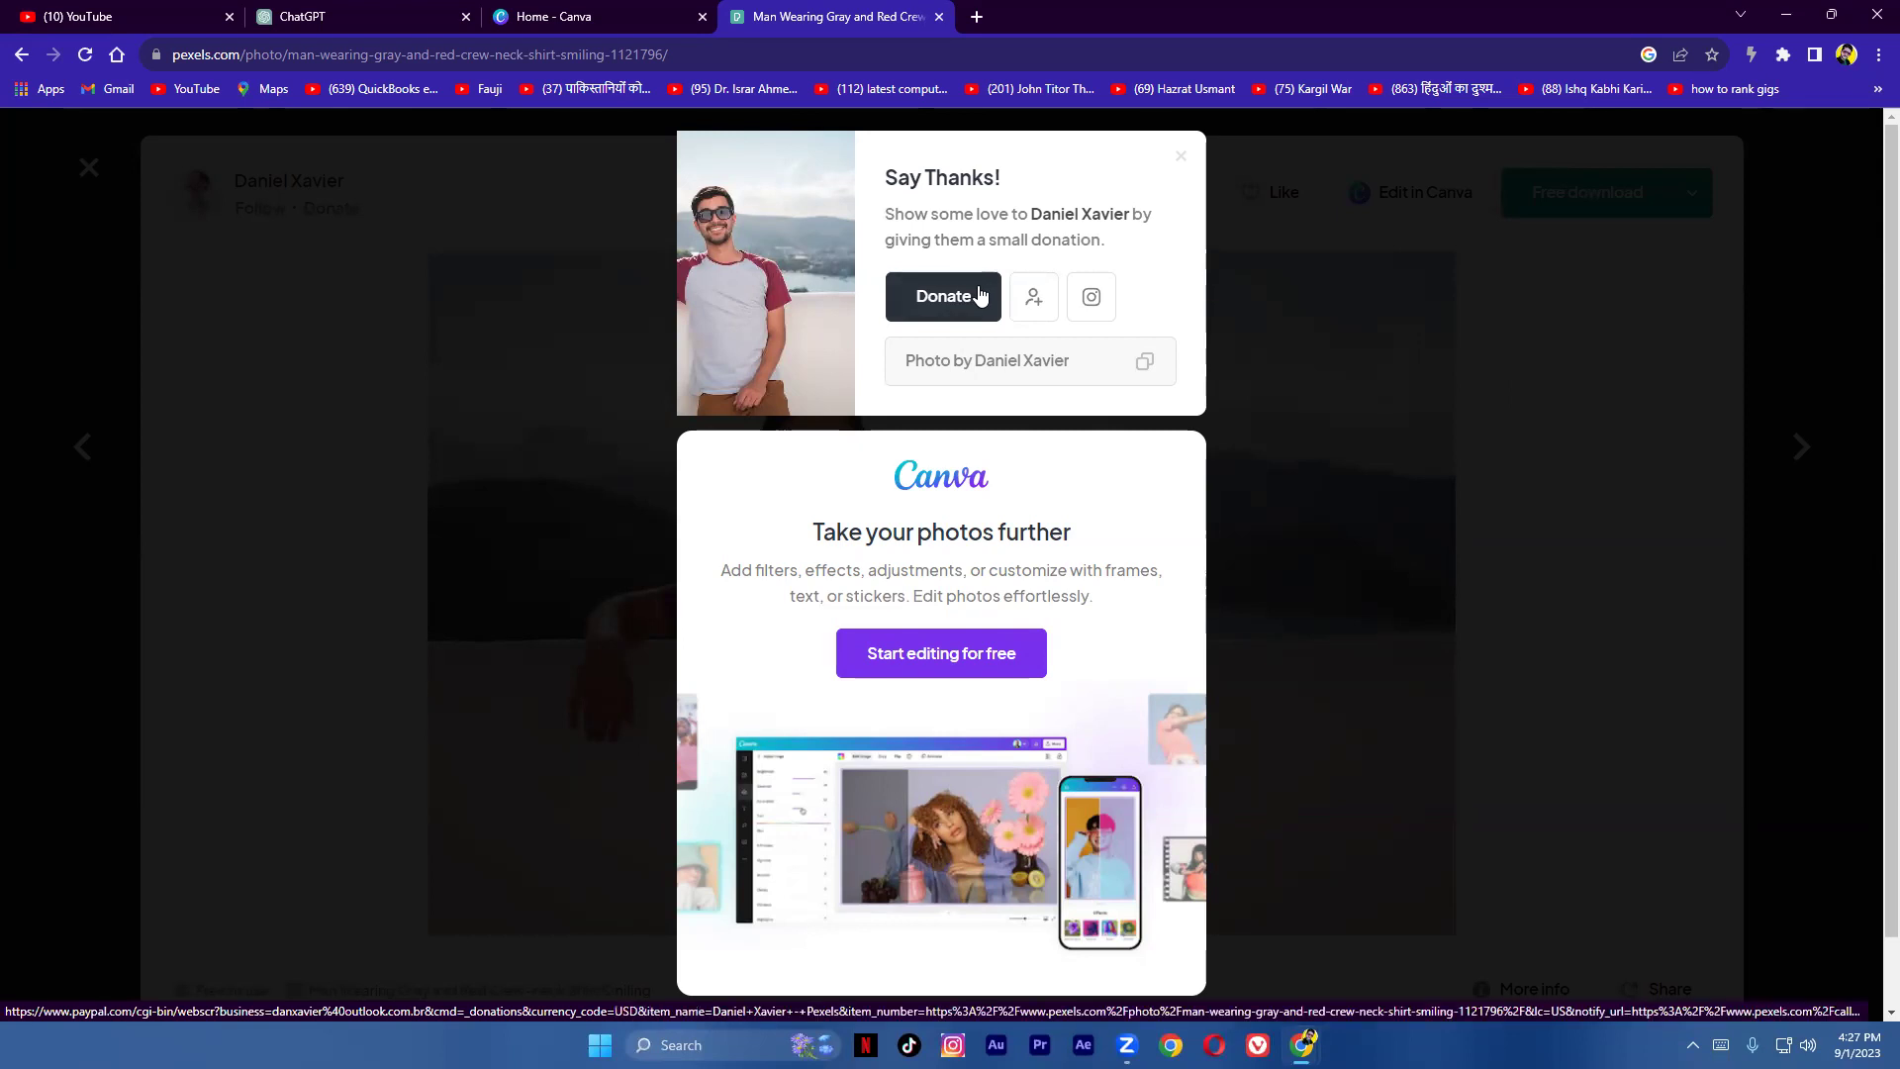
click(1182, 158)
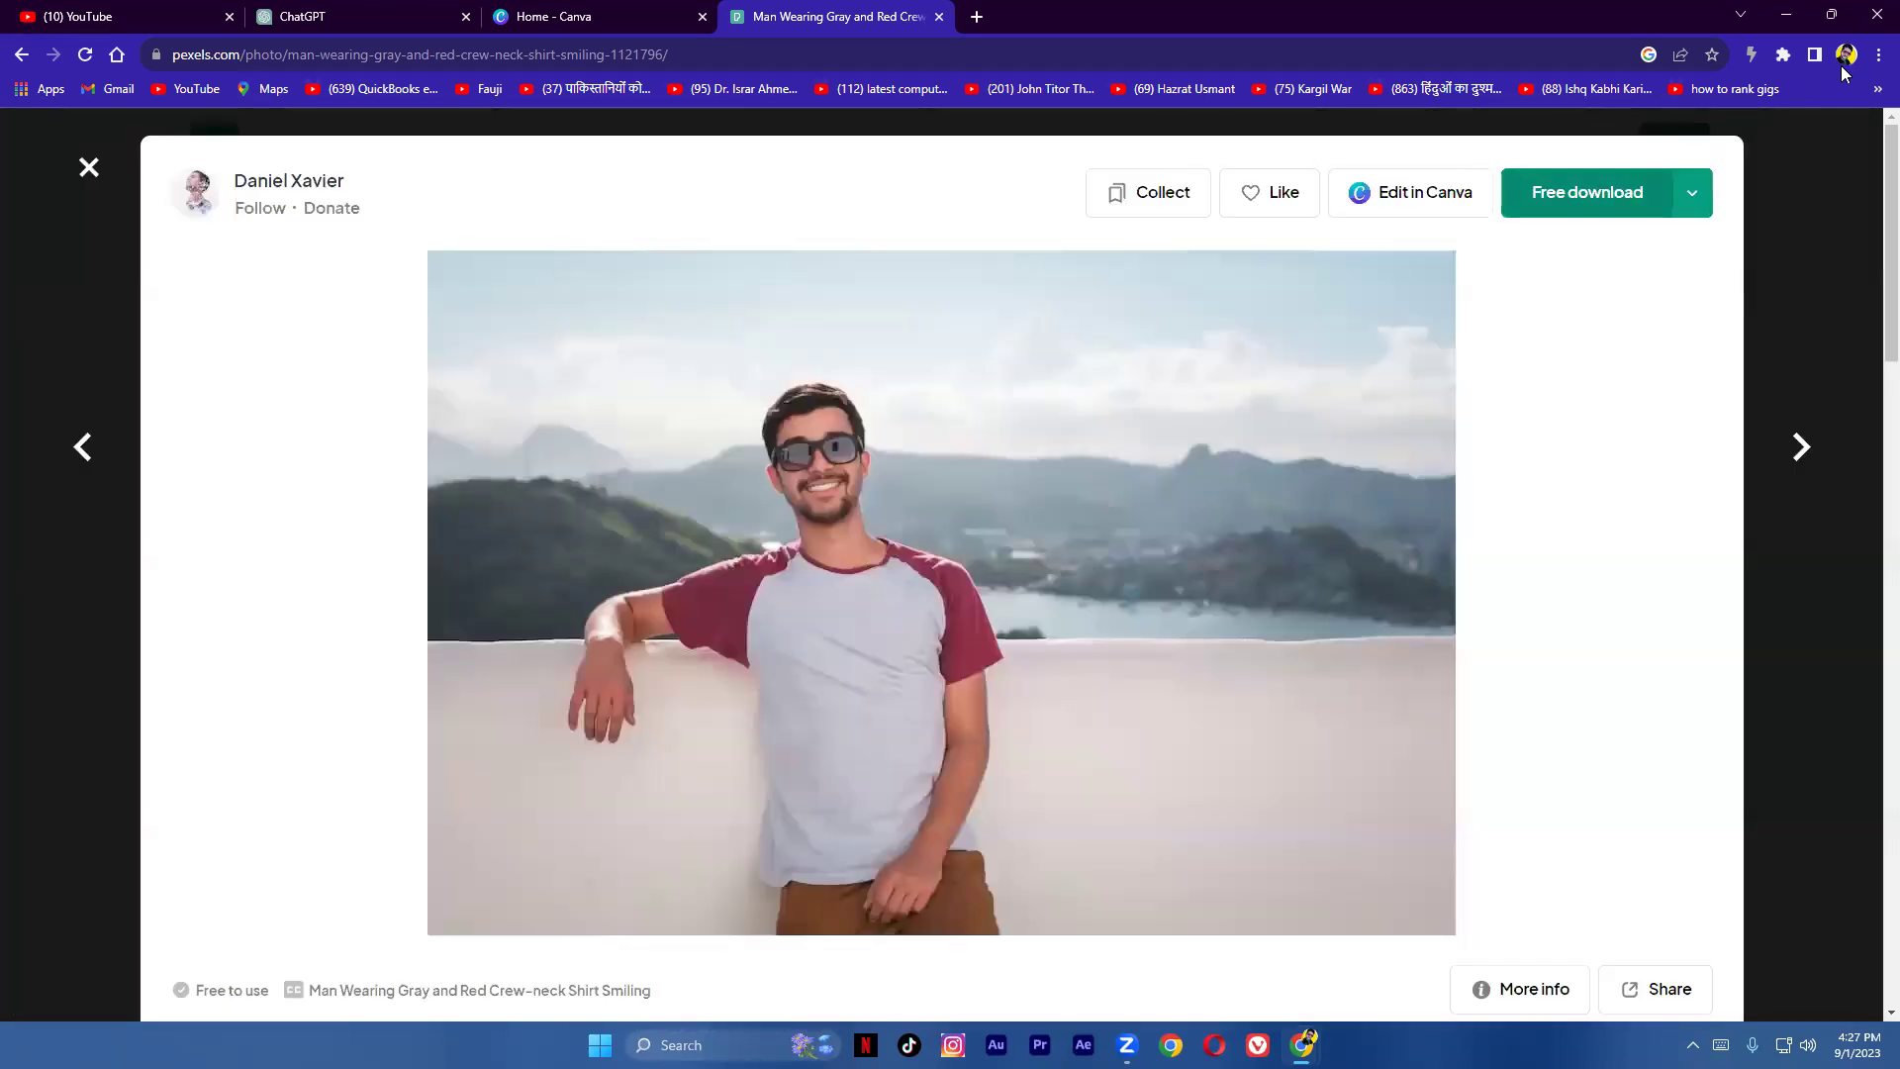
Step: Check the browser's download list for the saved photo, then return to the Pexels photo page
click(1878, 54)
click(1686, 184)
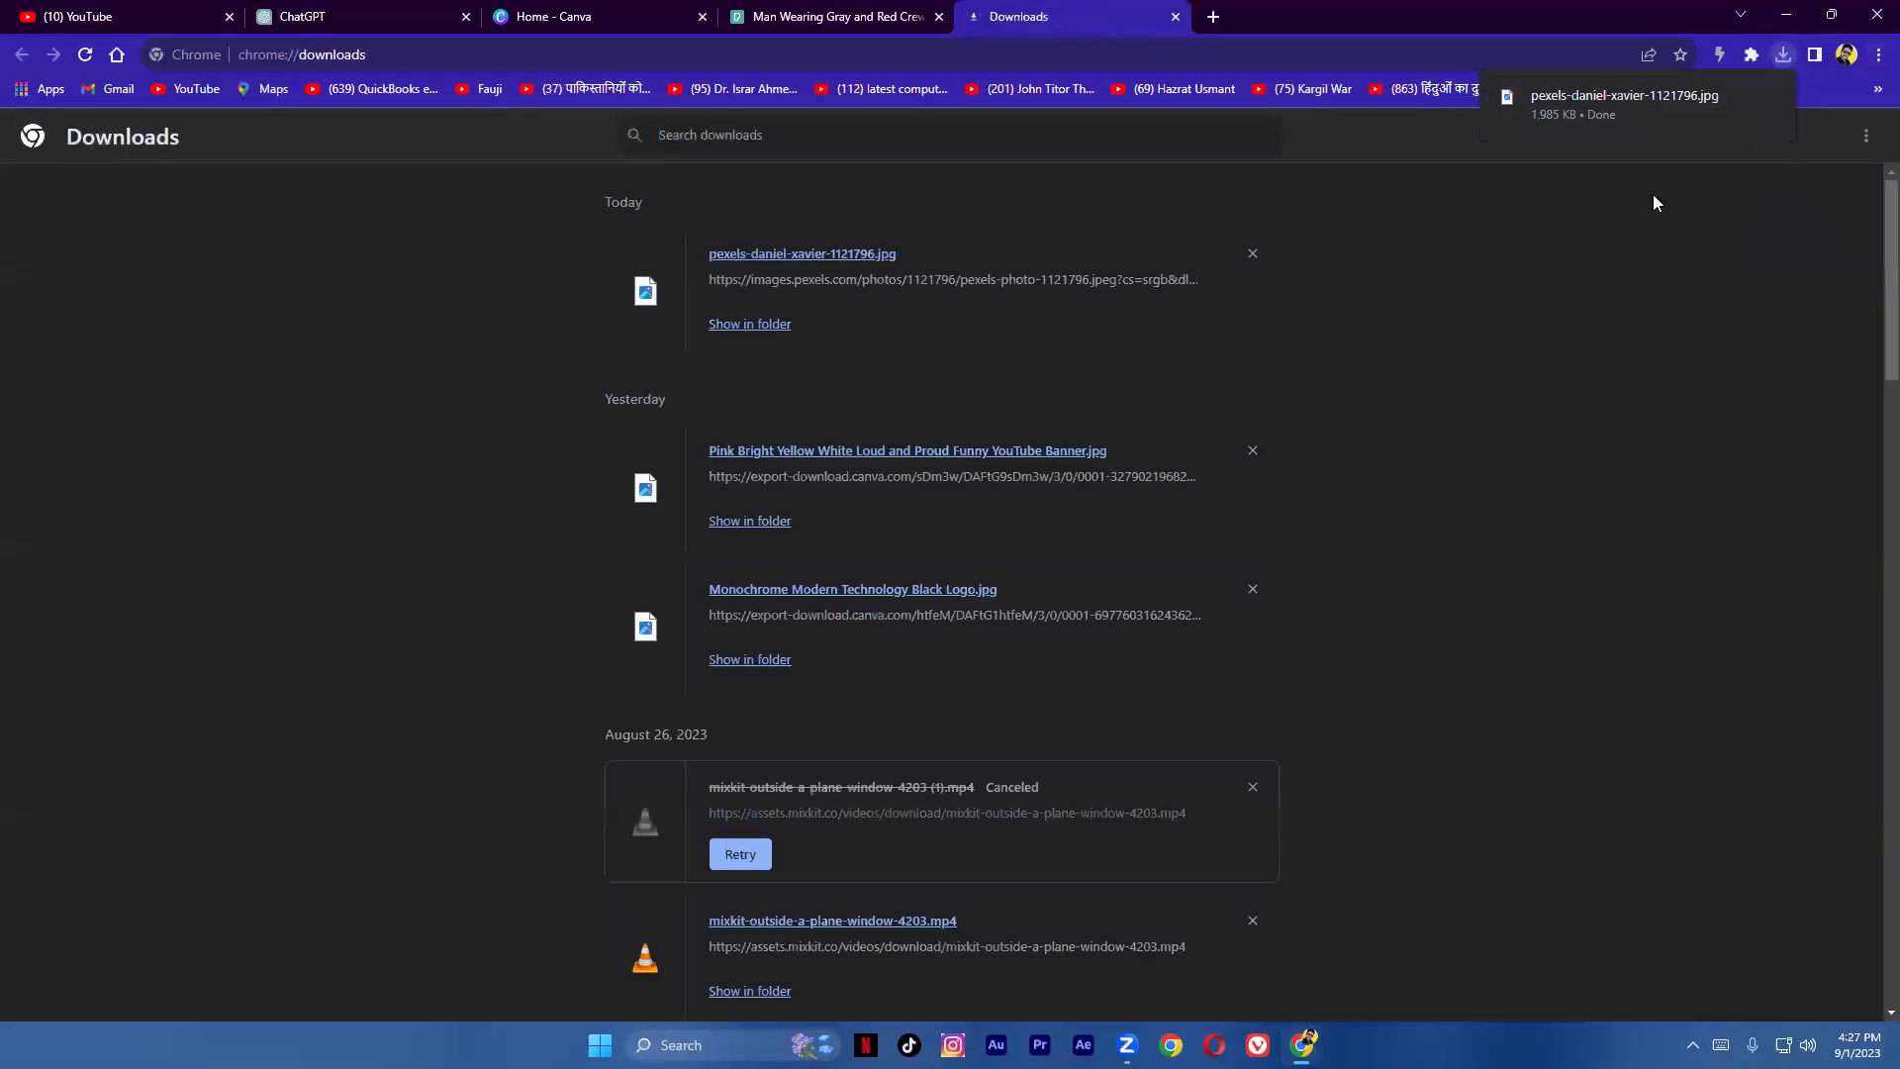
click(839, 16)
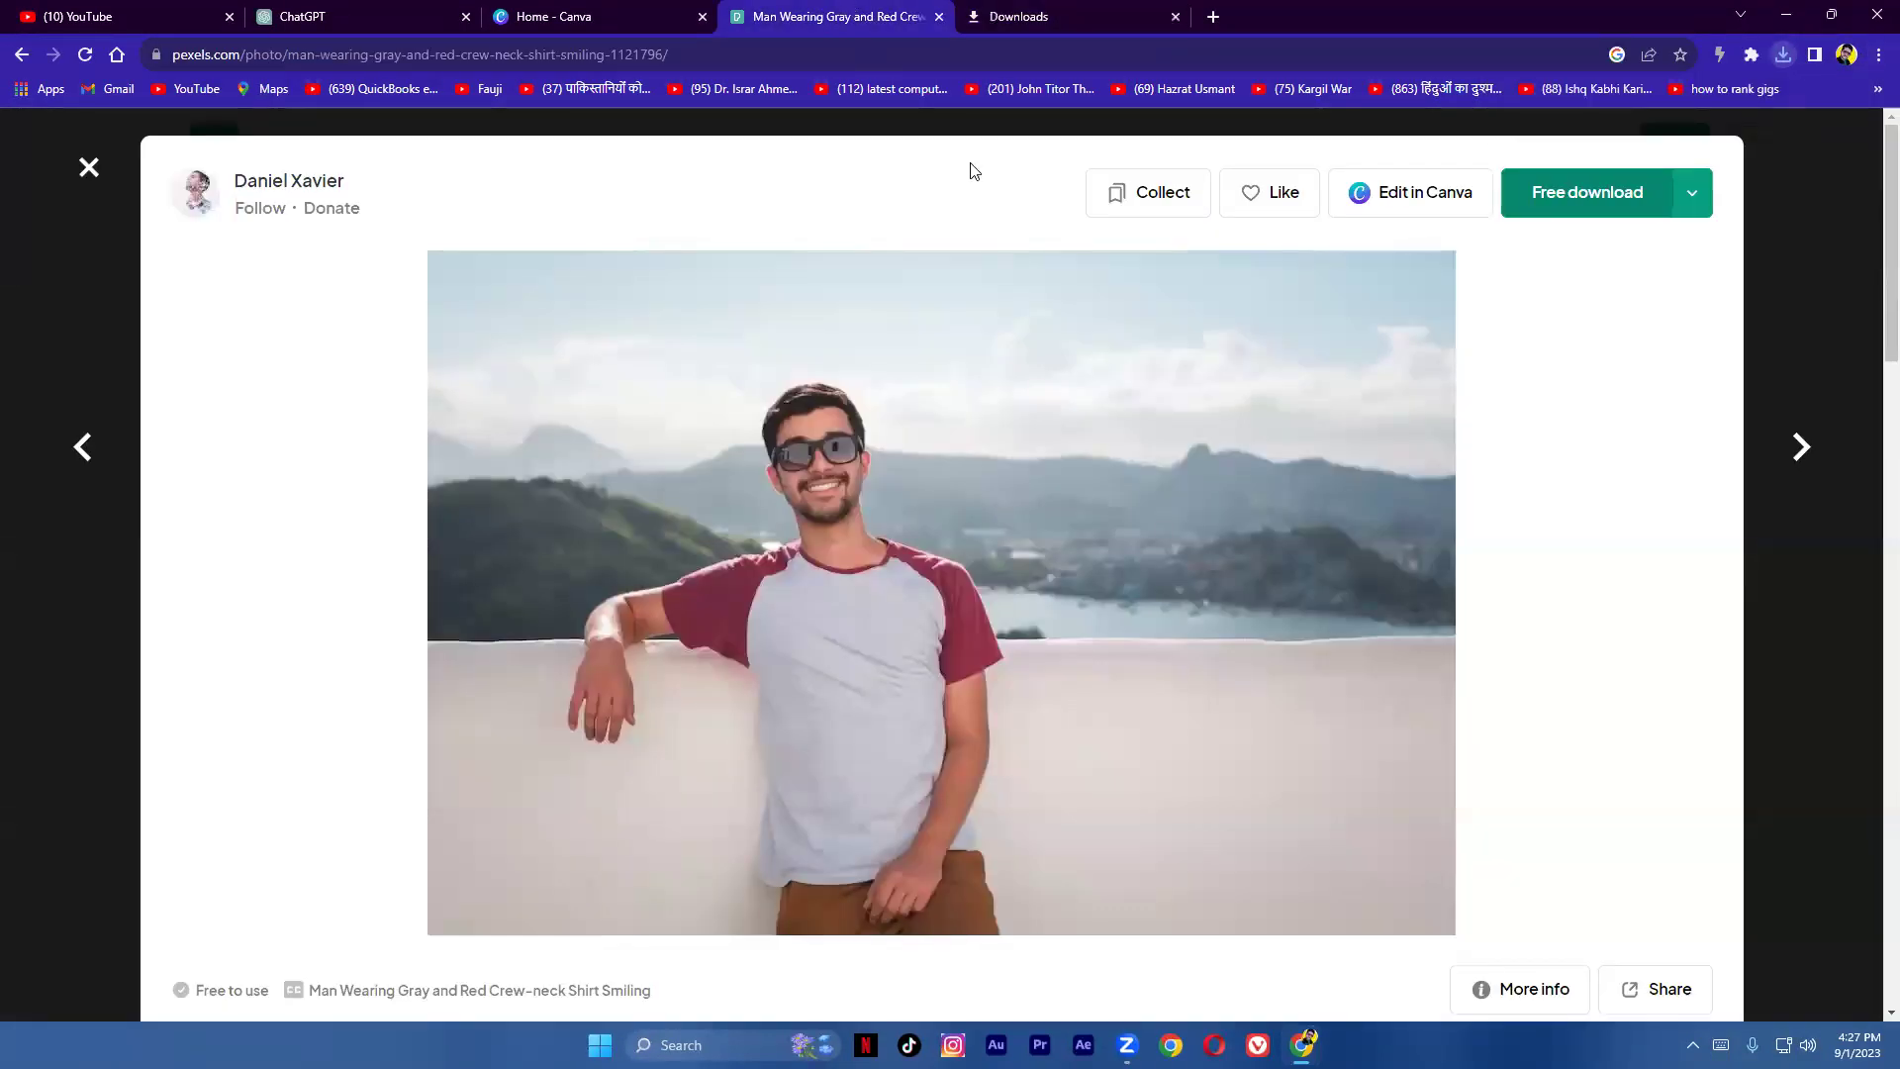
Step: Leave the opened photo and examine more traveling boy results, such as the beach, sailing, airplane and family travel shots
click(1872, 280)
scroll(1209, 568, down, 10)
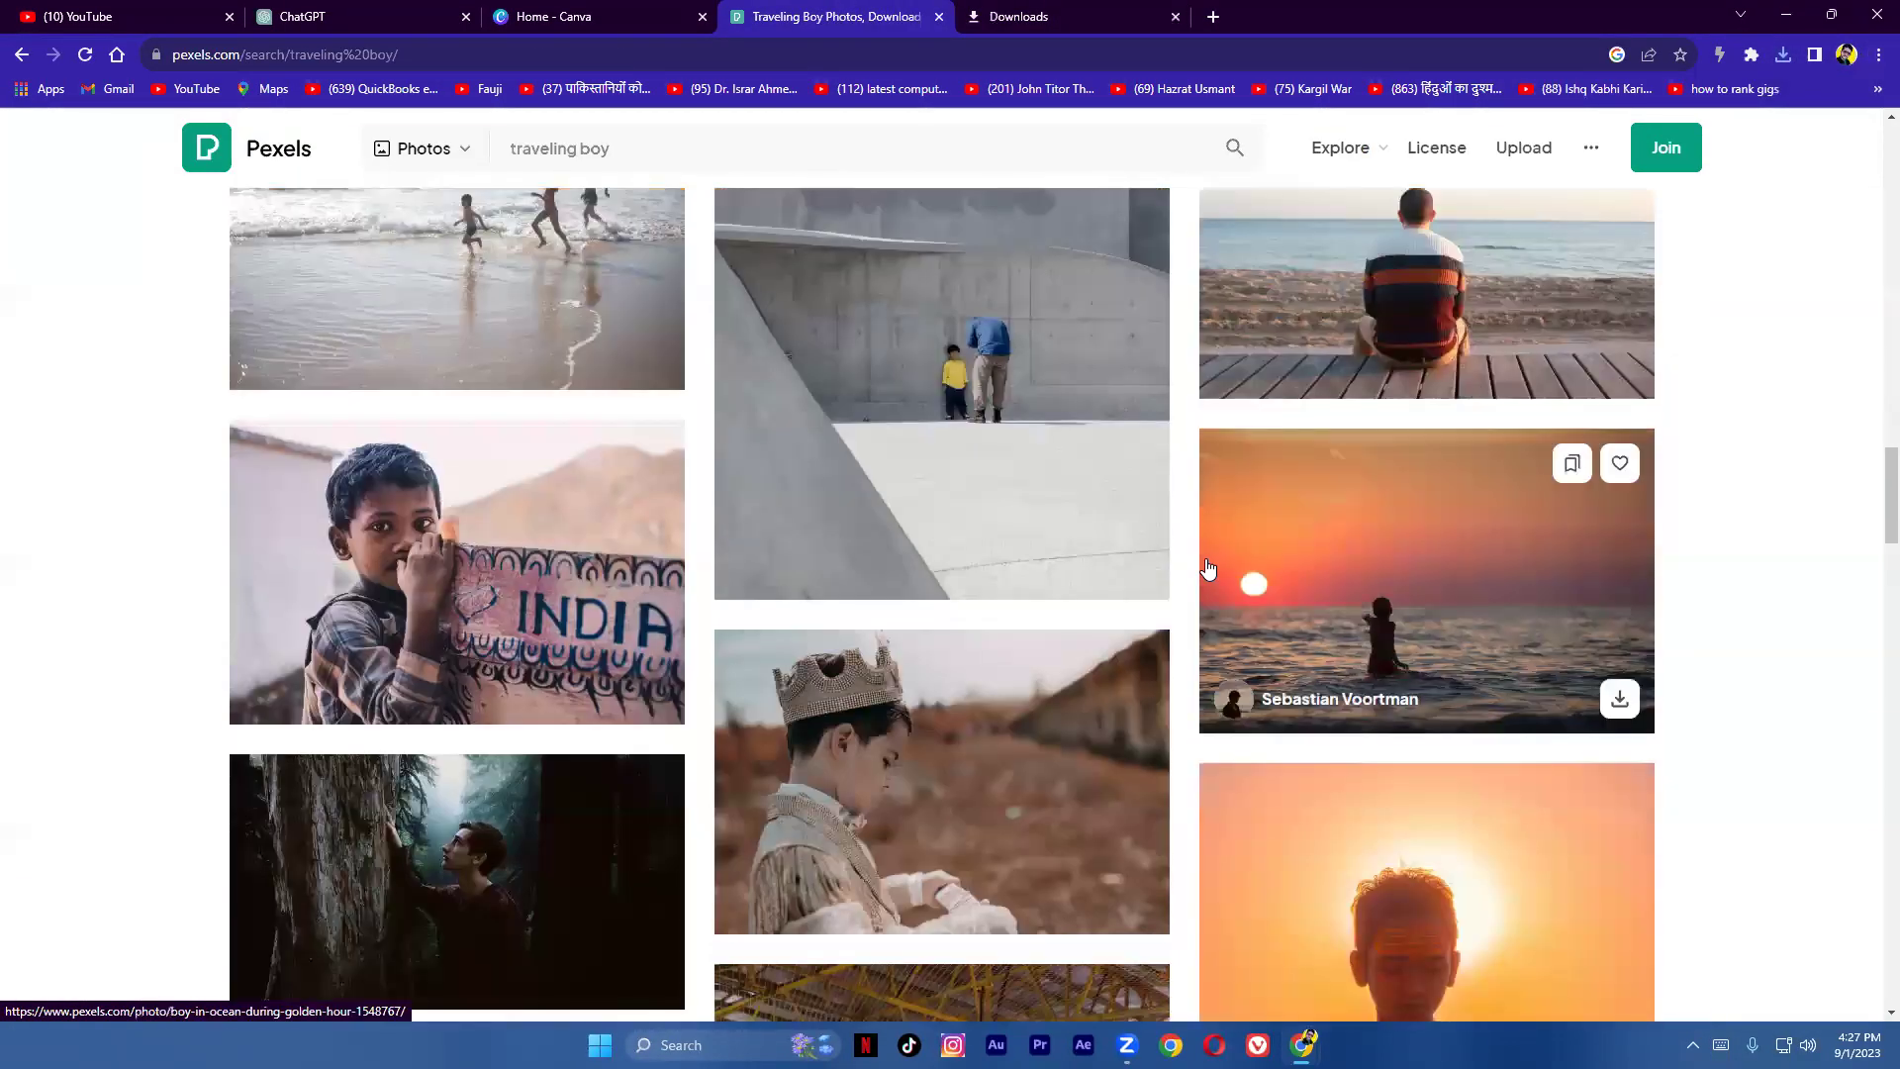
scroll(1208, 568, down, 5)
scroll(1209, 568, down, 5)
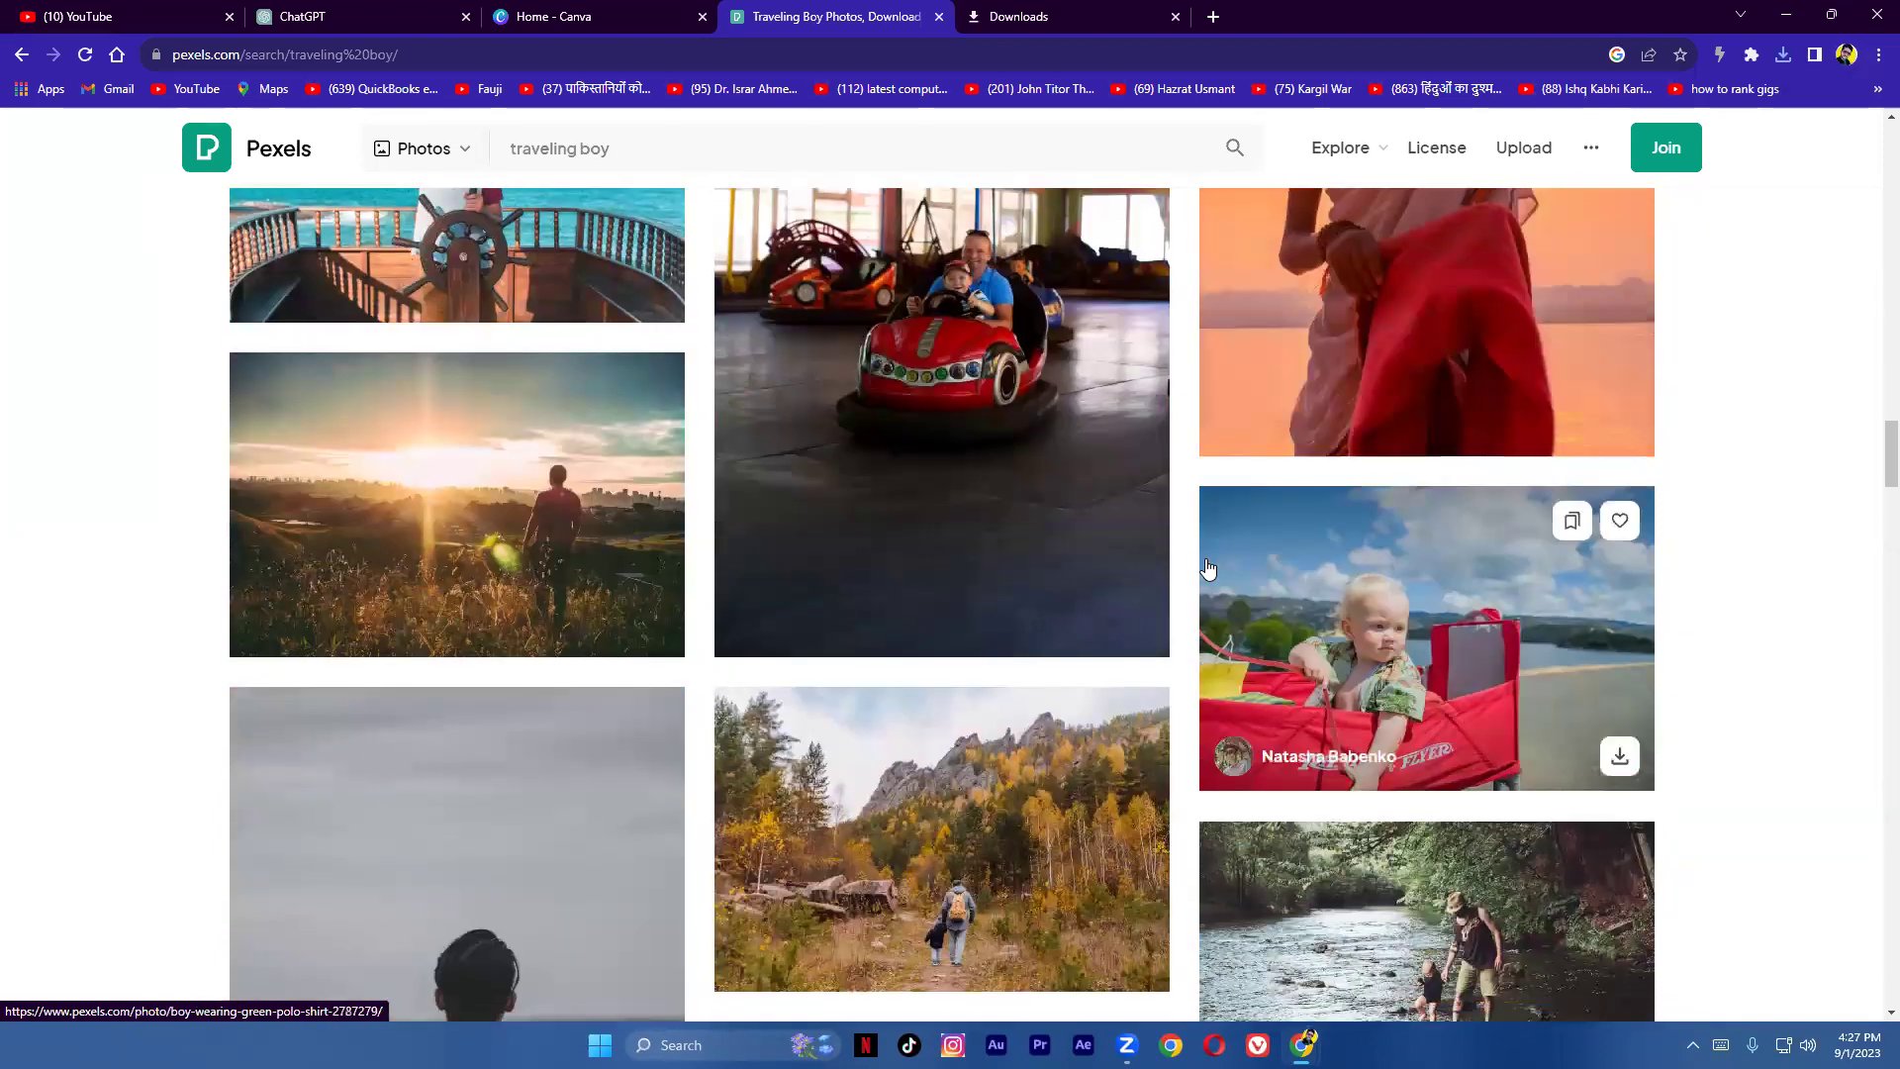
scroll(1208, 568, down, 12)
scroll(1208, 568, down, 12)
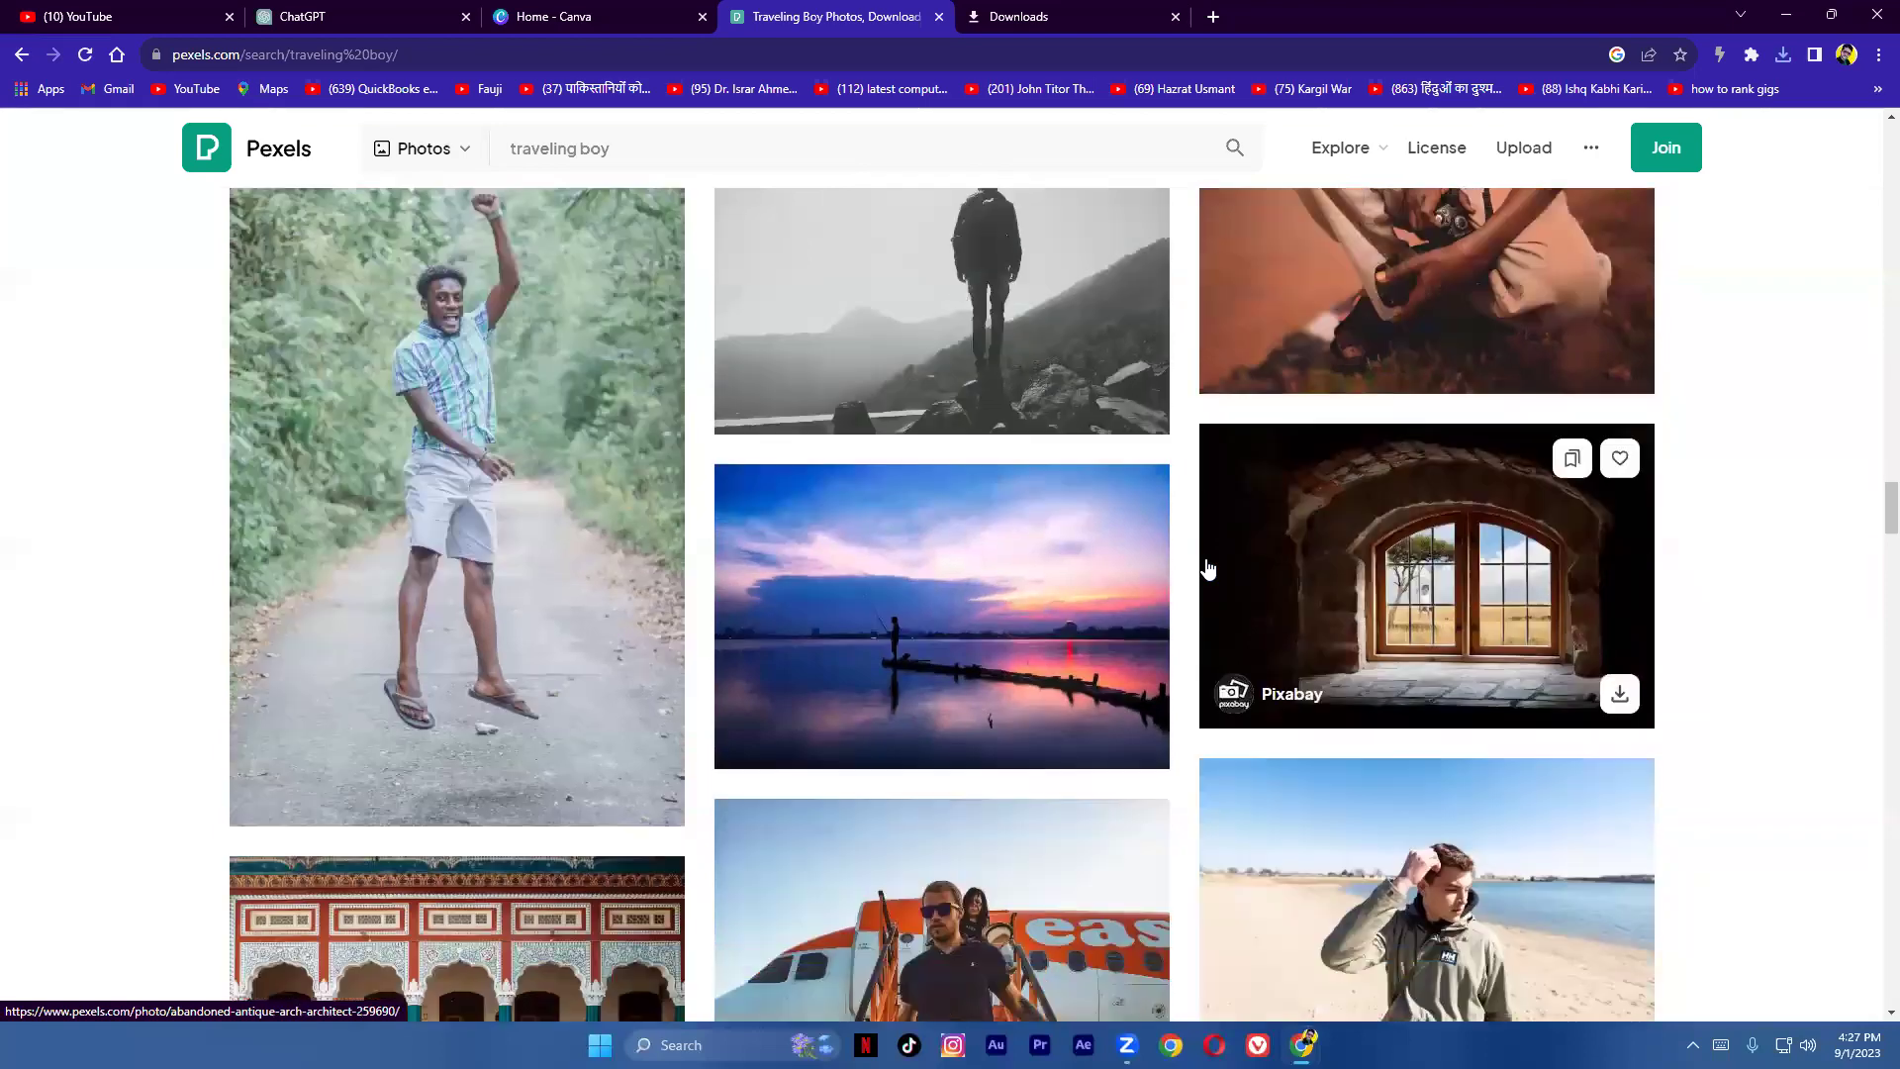
scroll(1208, 568, down, 4)
scroll(1208, 568, down, 2)
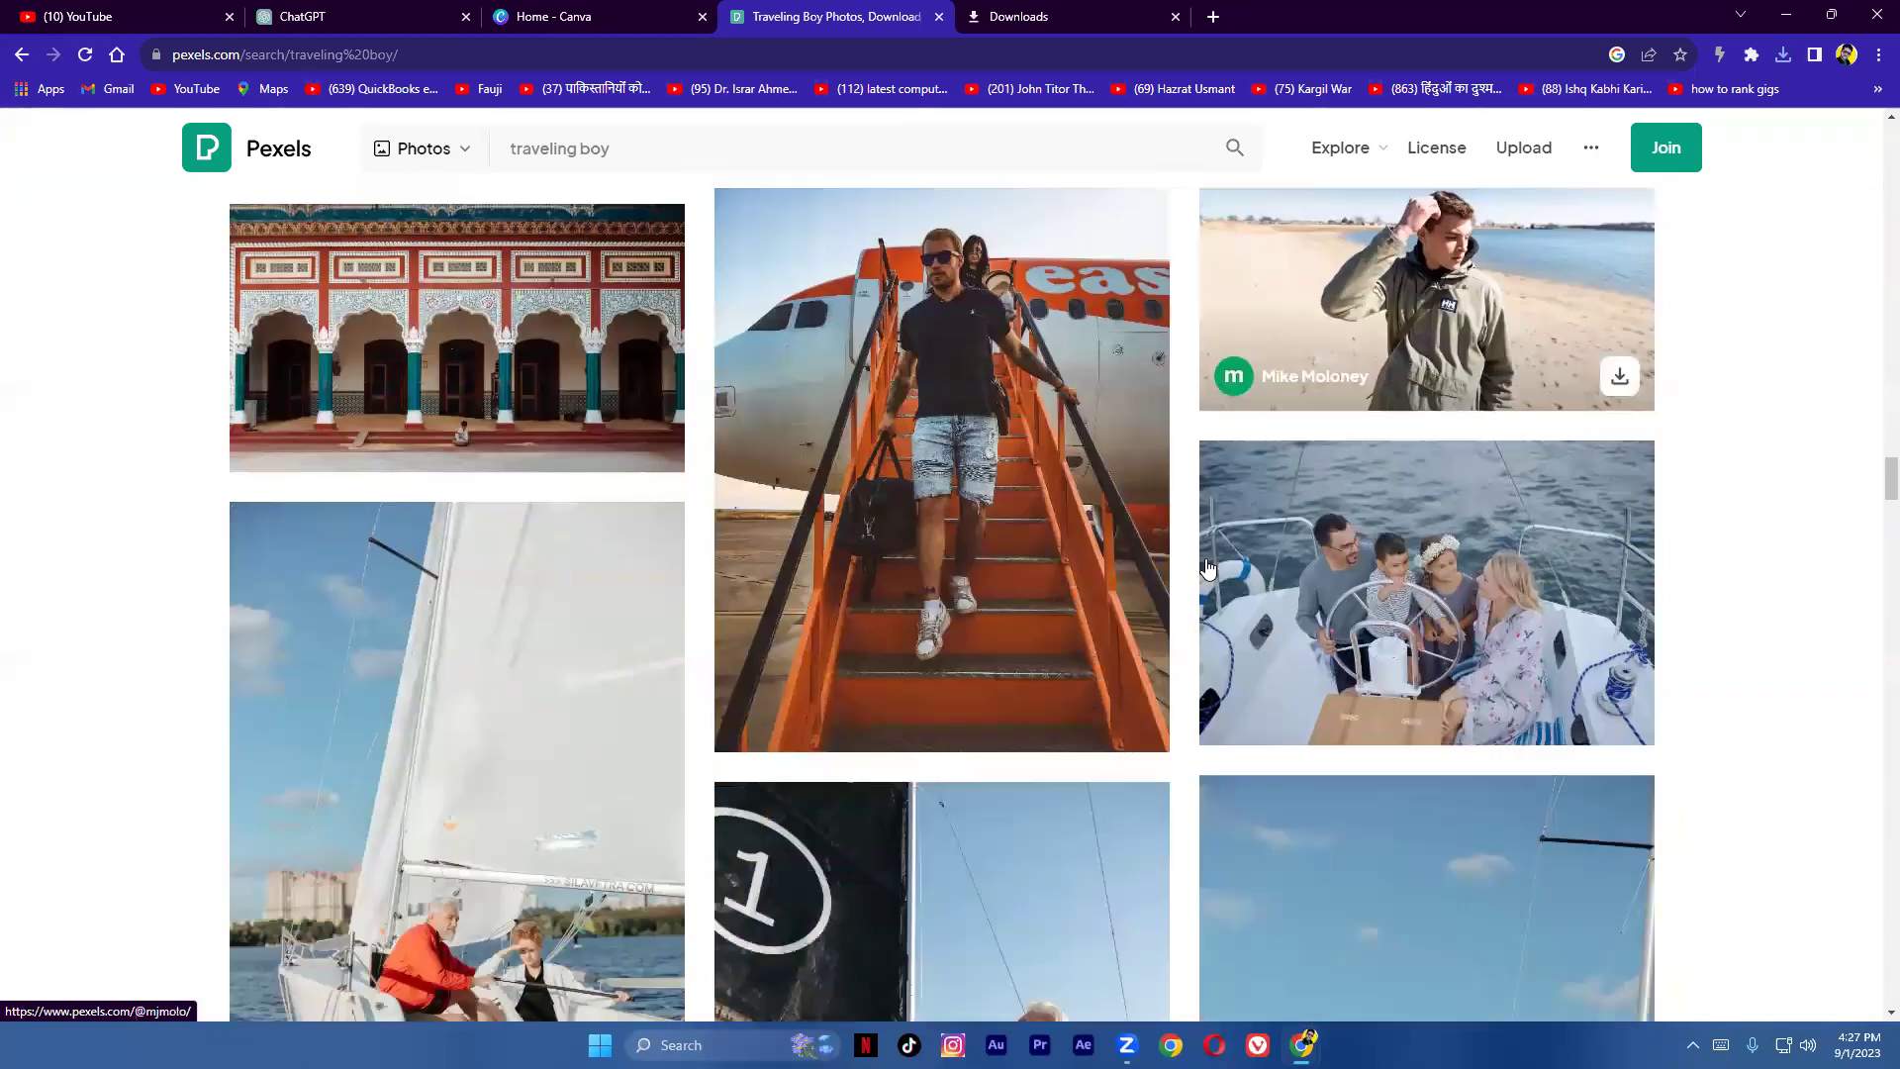
scroll(1209, 568, down, 8)
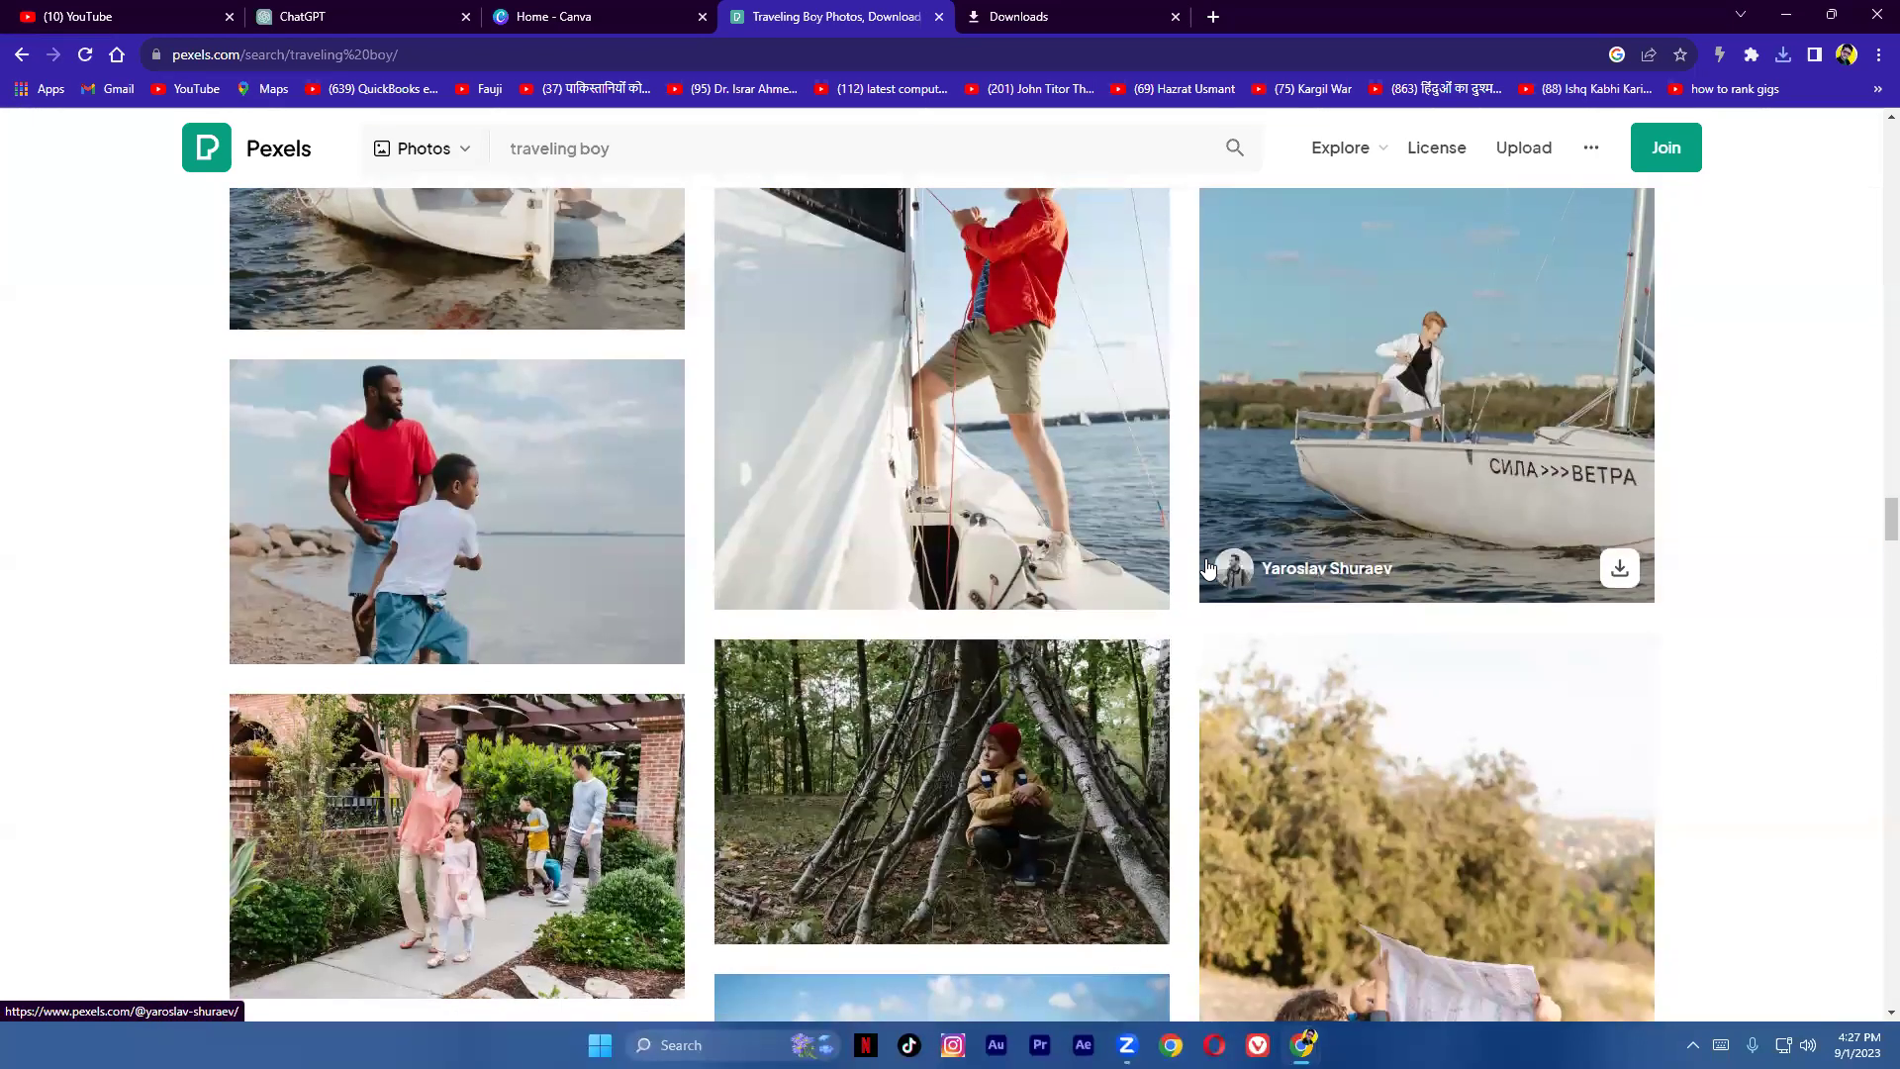
scroll(1208, 568, down, 6)
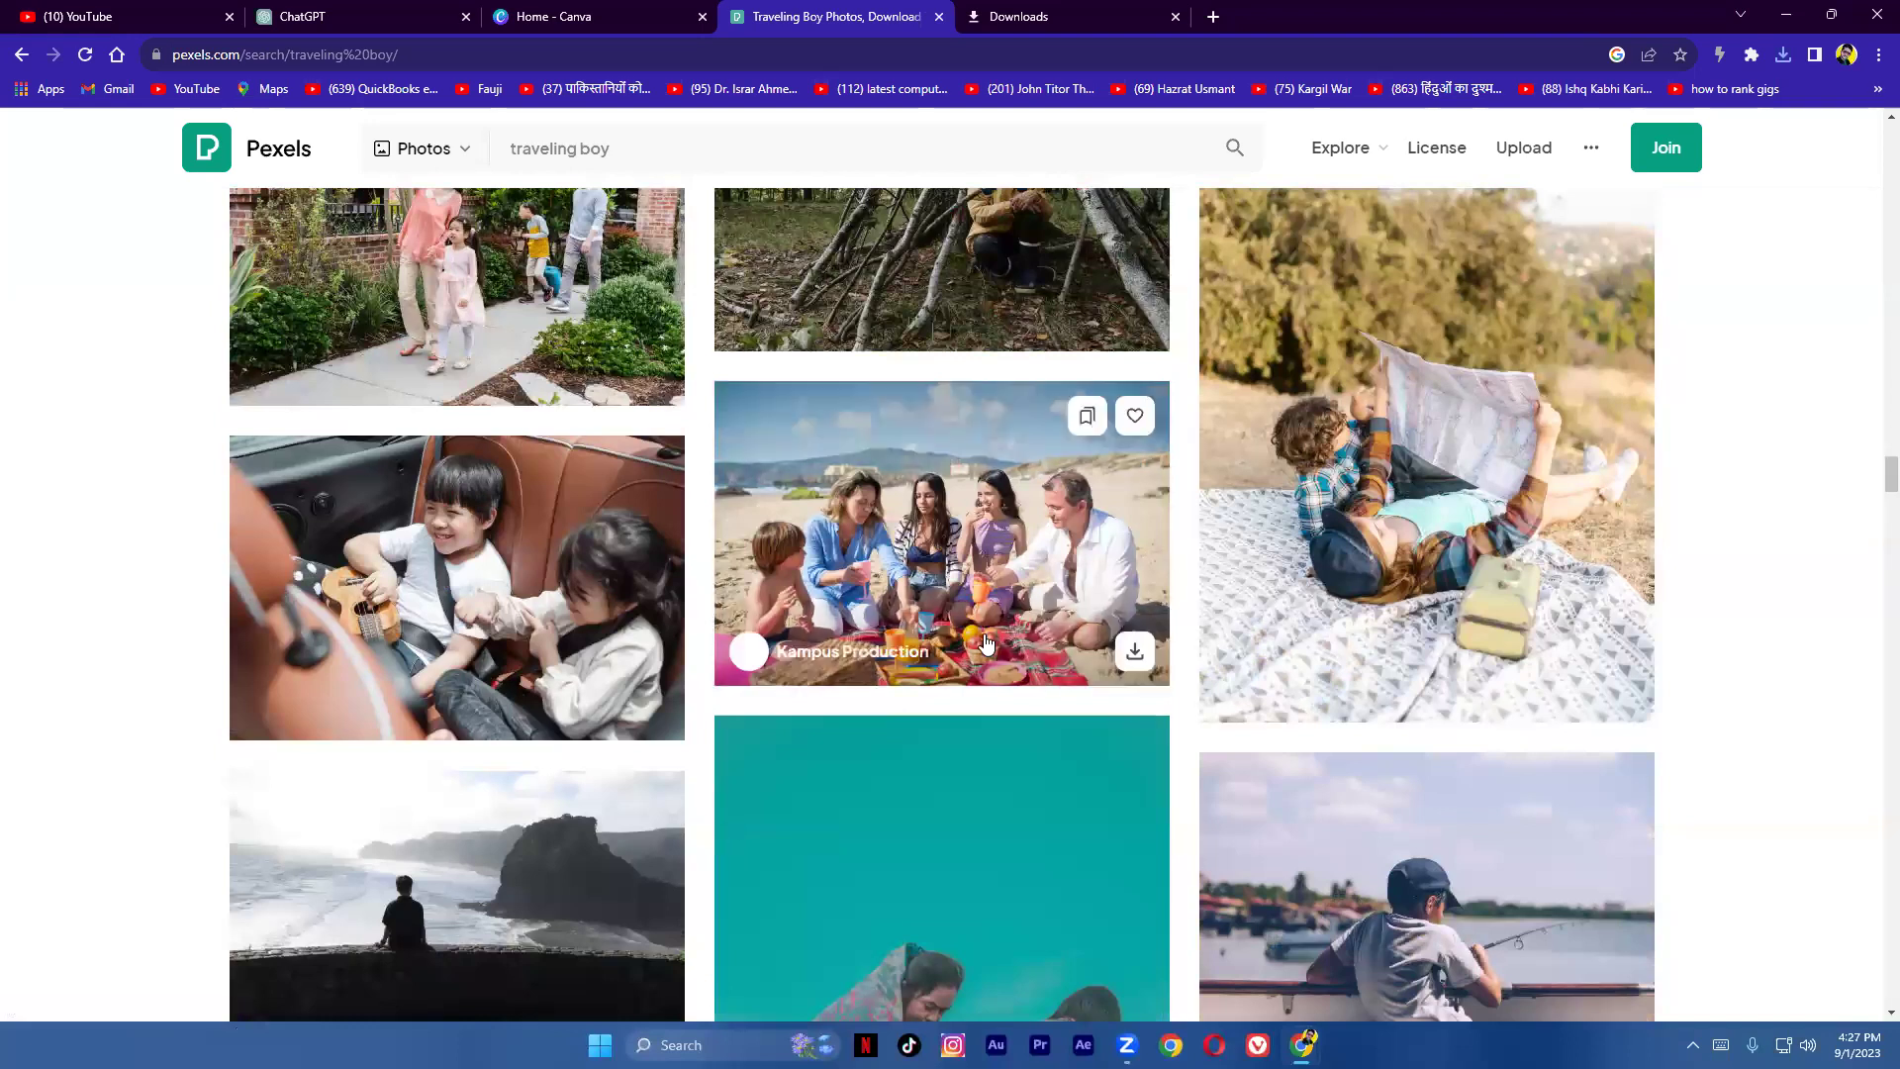
Step: Search Google for "background eraser" in a new browser tab
click(1212, 18)
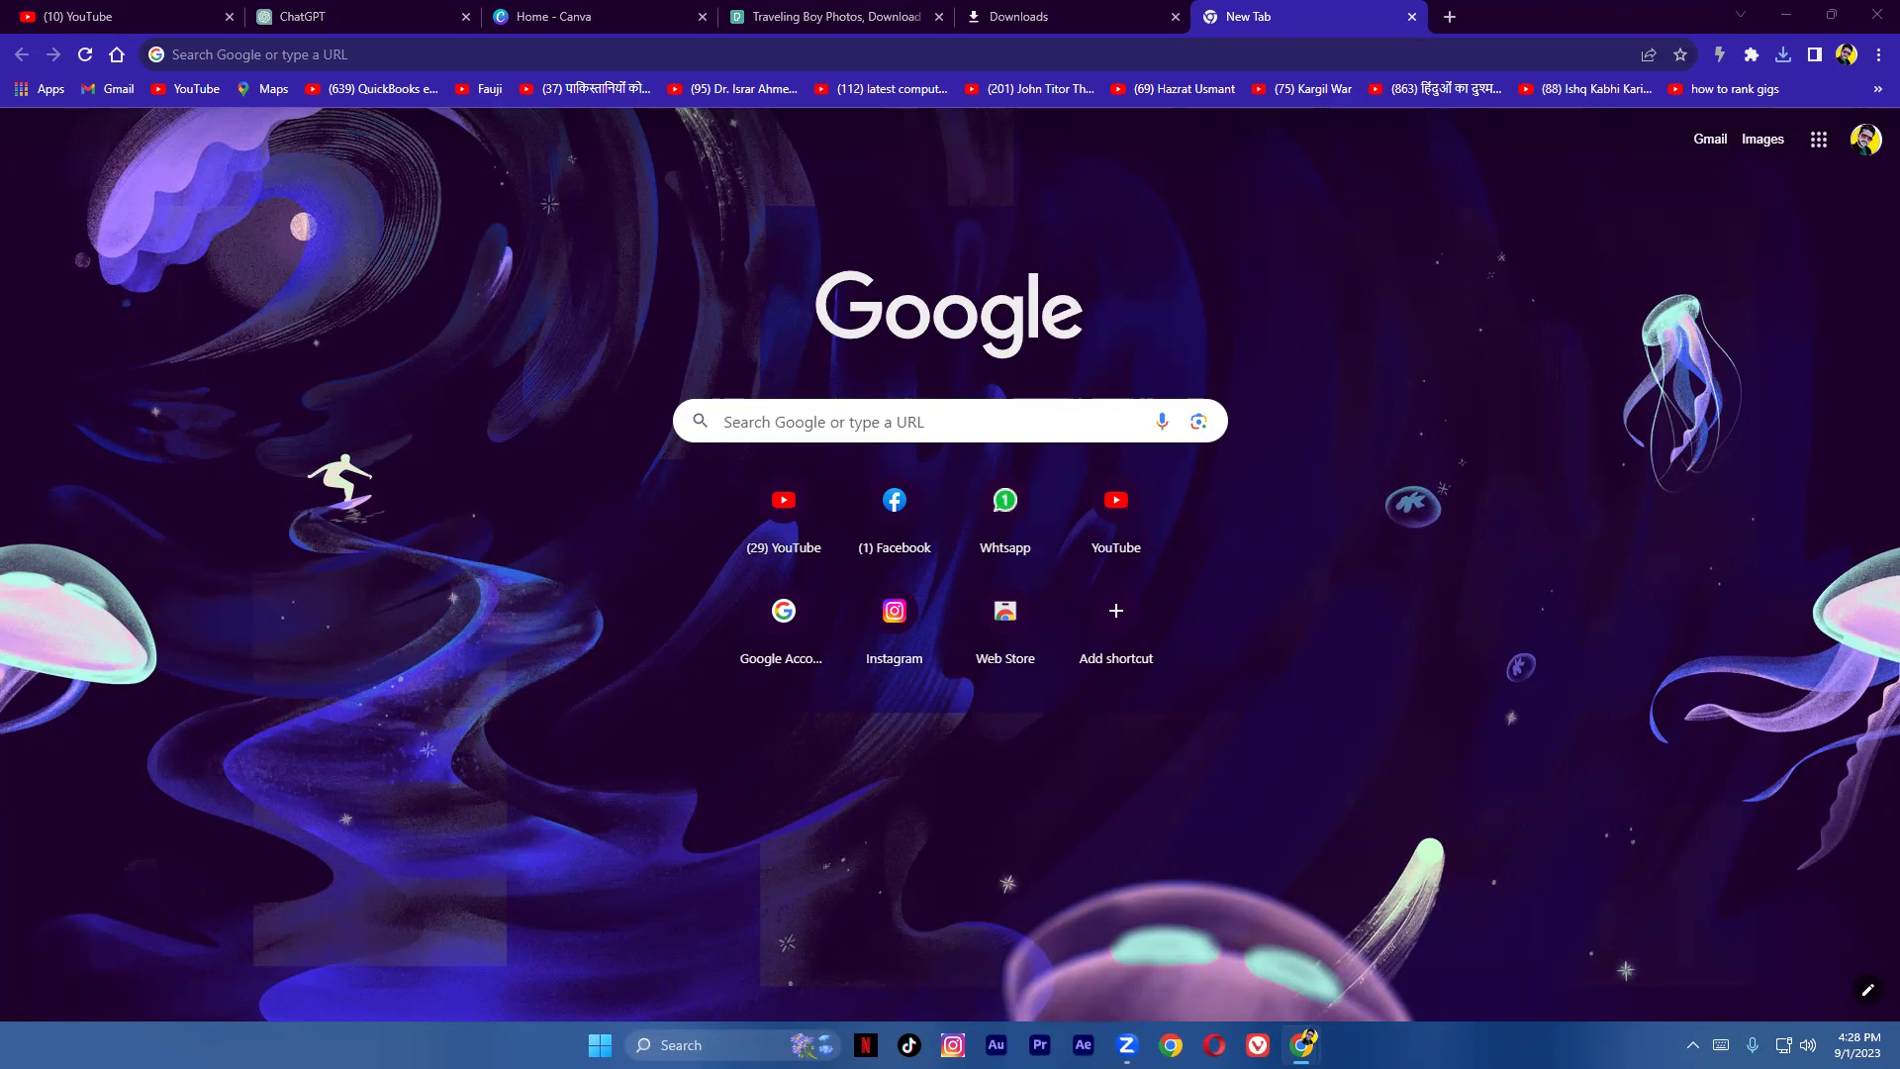
click(402, 61)
text(b)
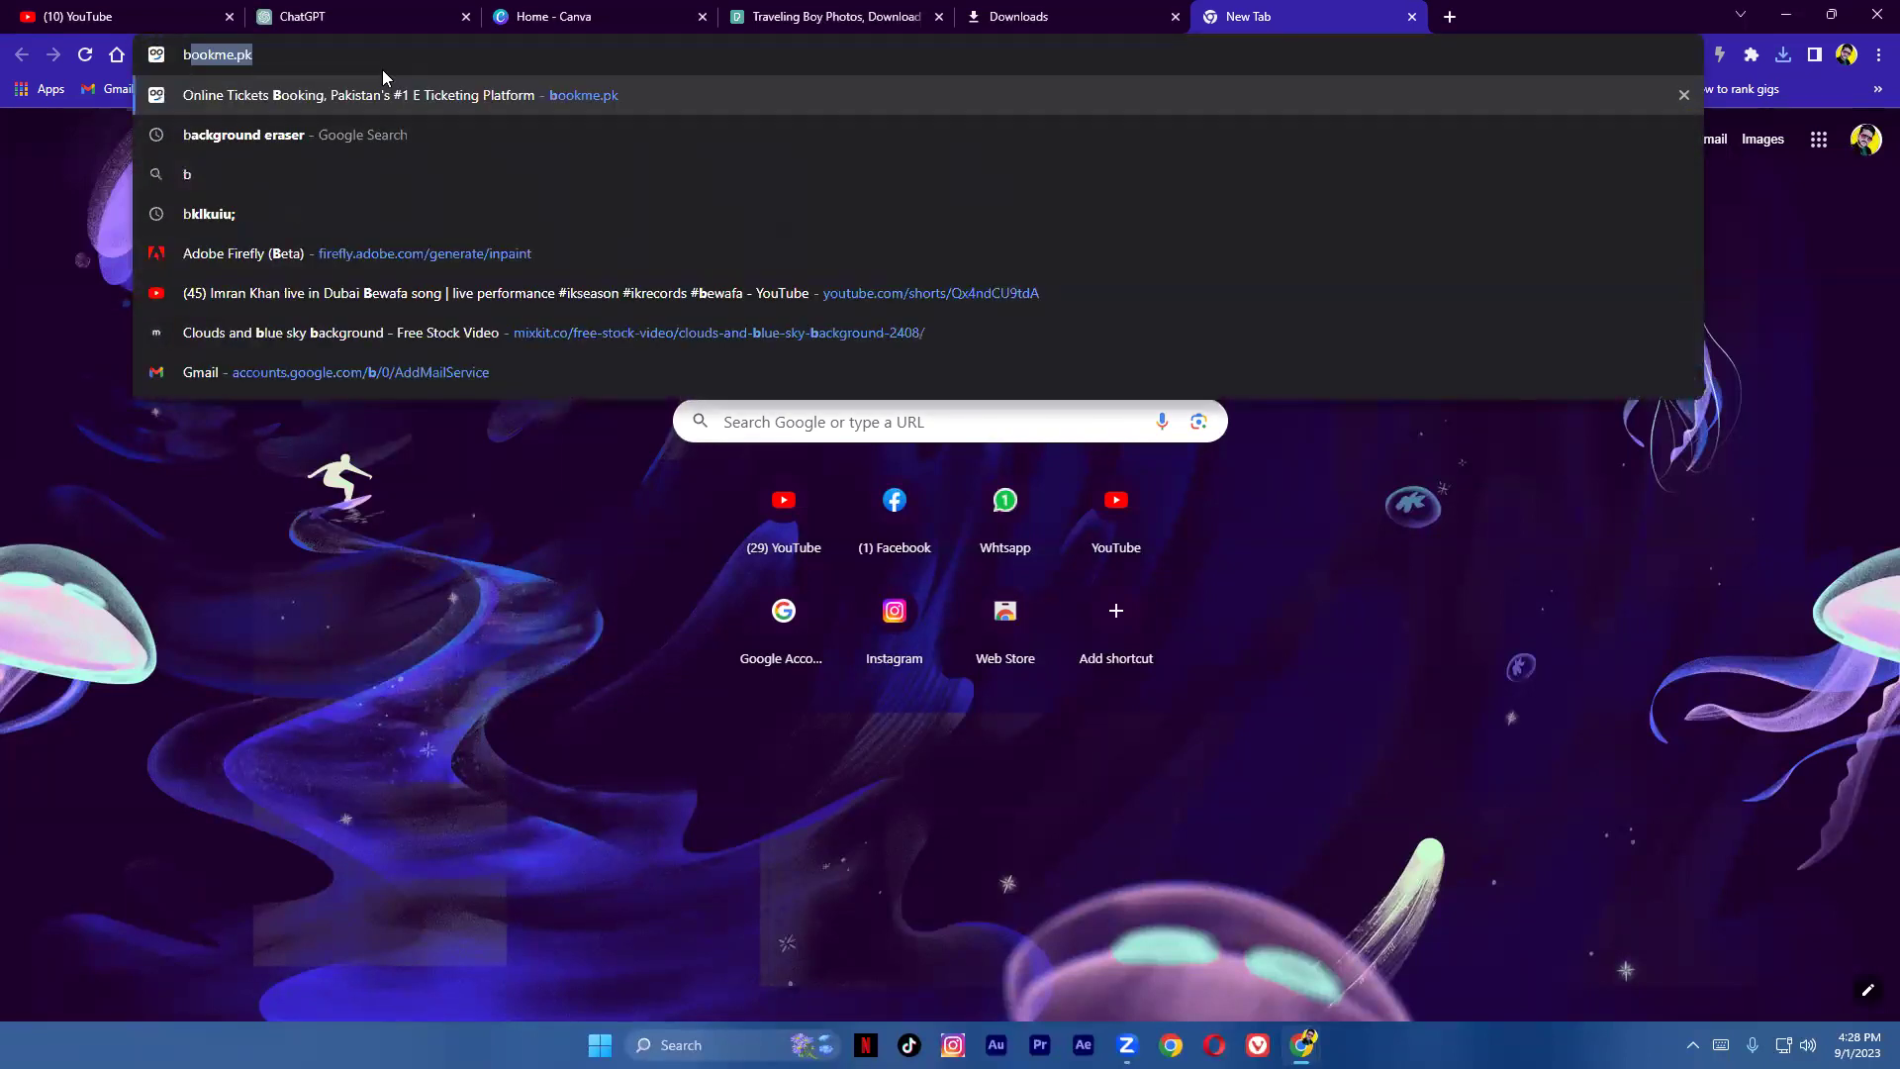
click(255, 123)
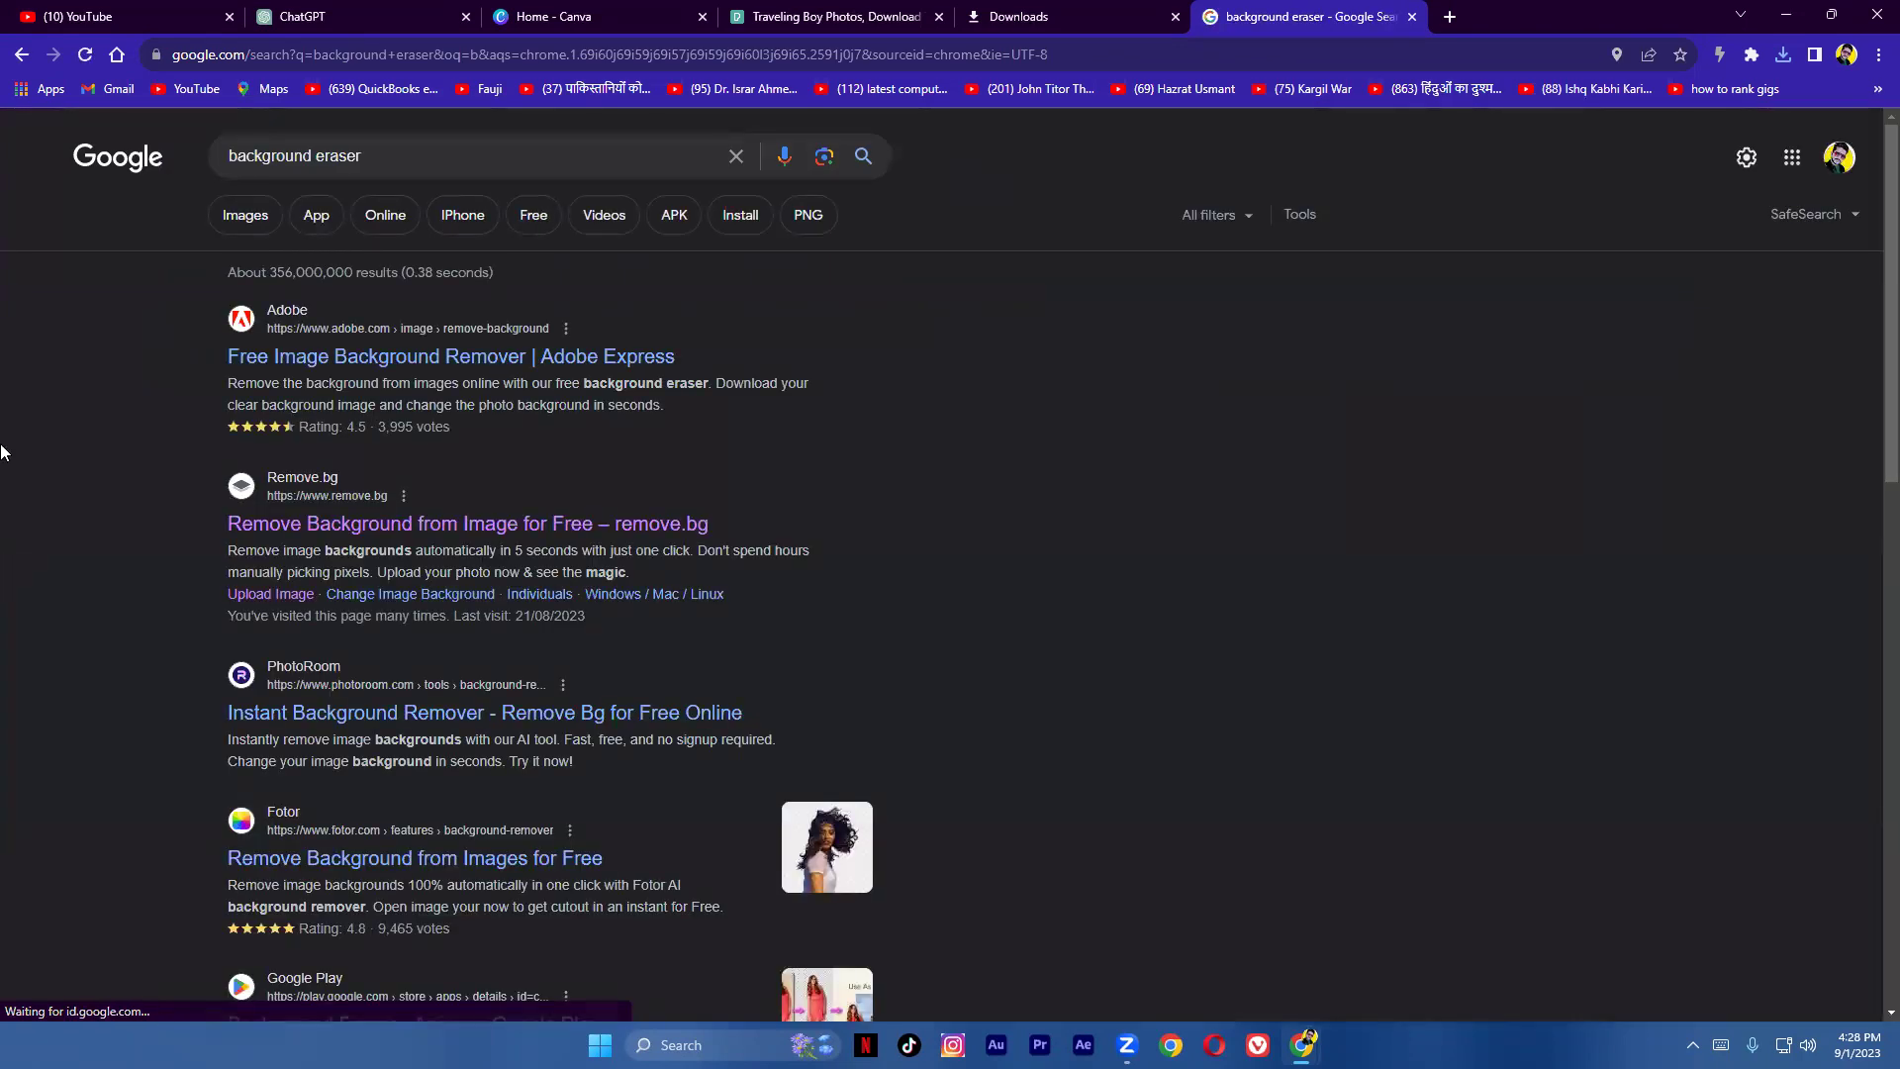
Step: Open the remove.bg website from the results and look at its image upload page
click(473, 522)
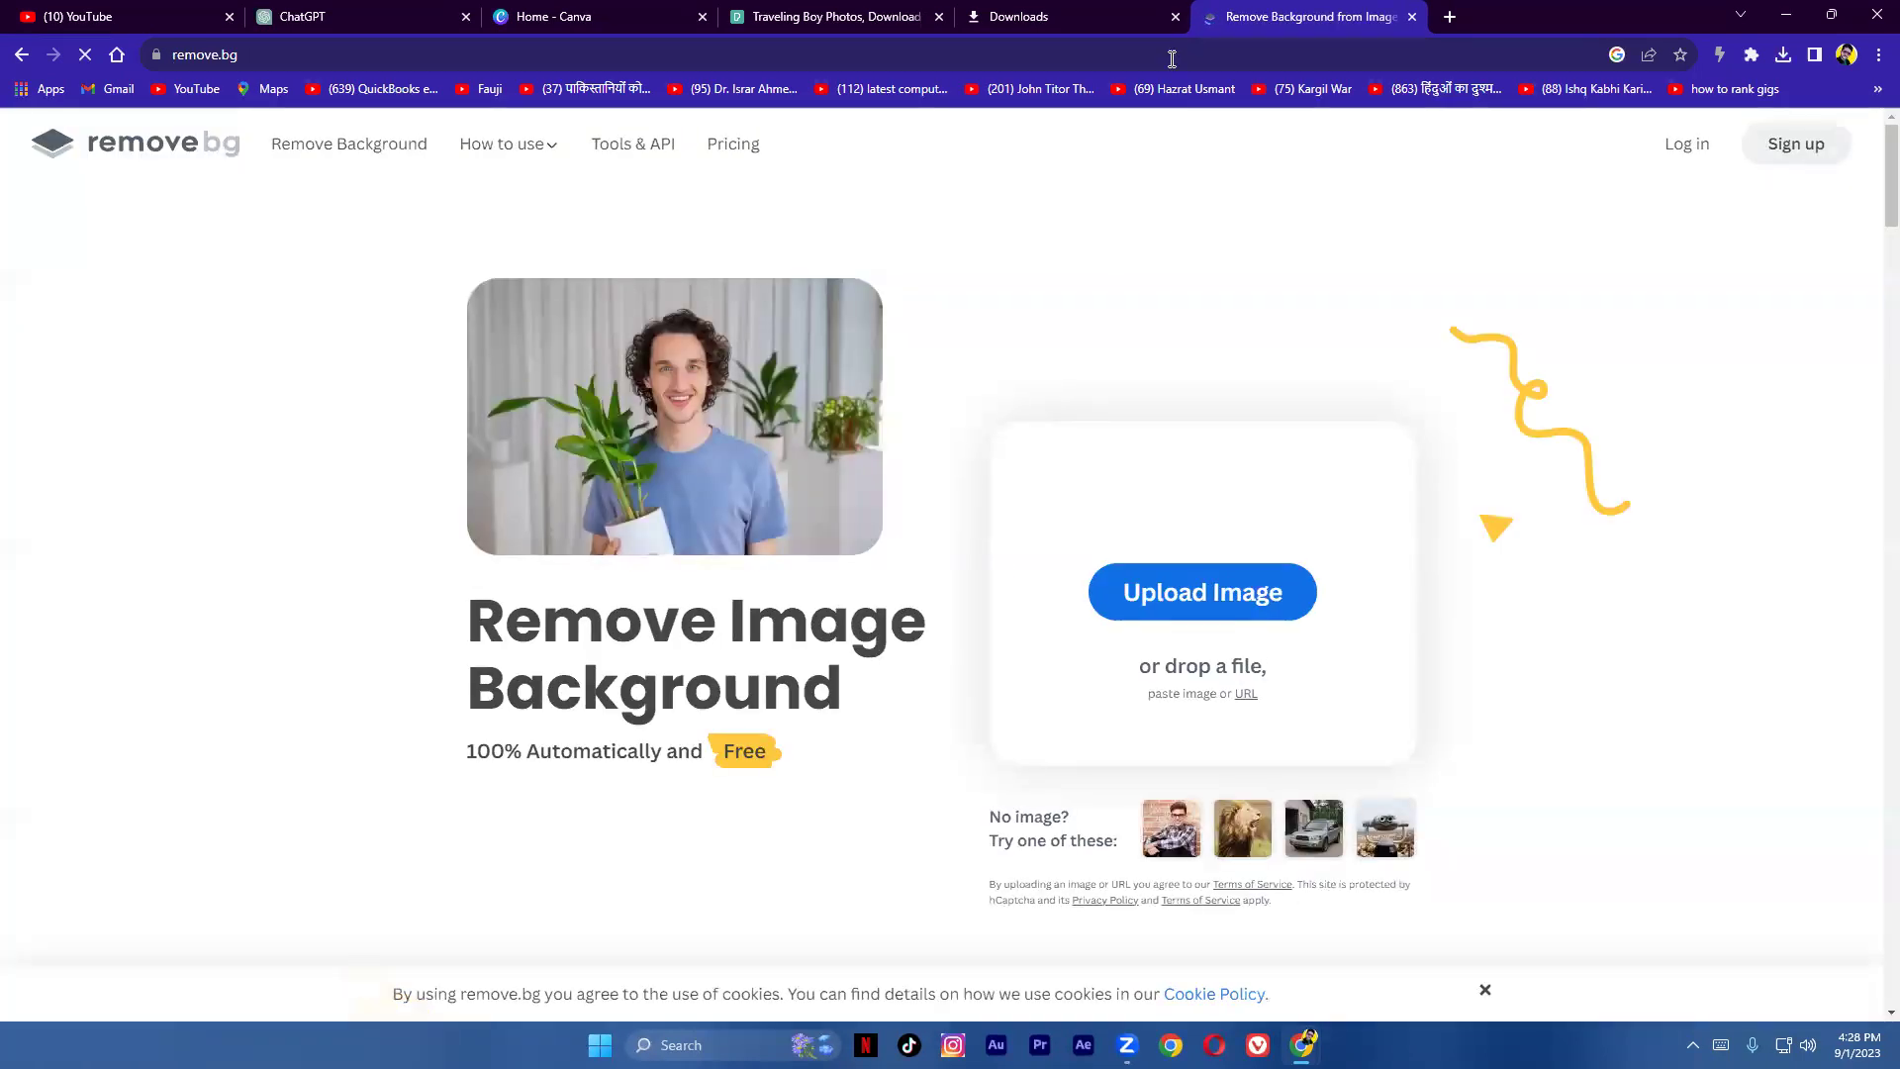
click(1098, 17)
click(1294, 8)
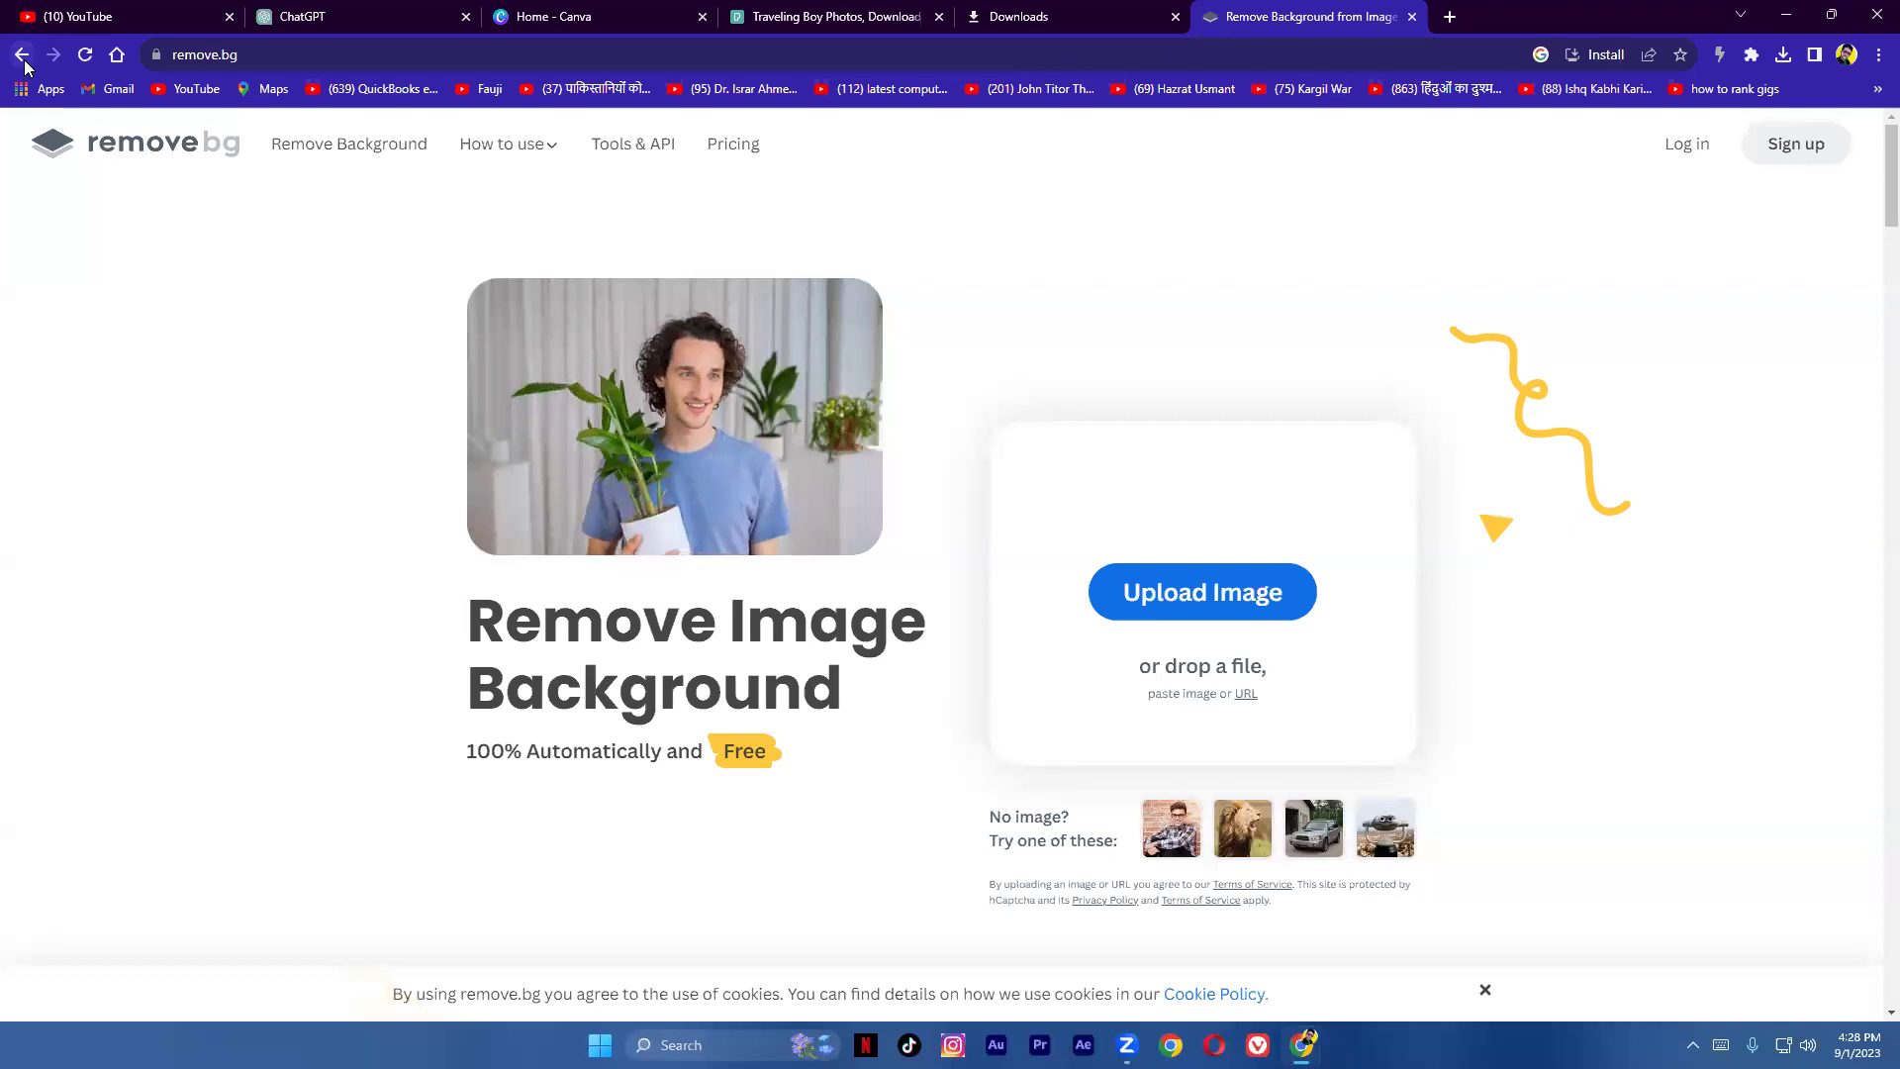
Step: Go back to the search results, try the Adobe Express background remover result, and return to the results list
click(22, 54)
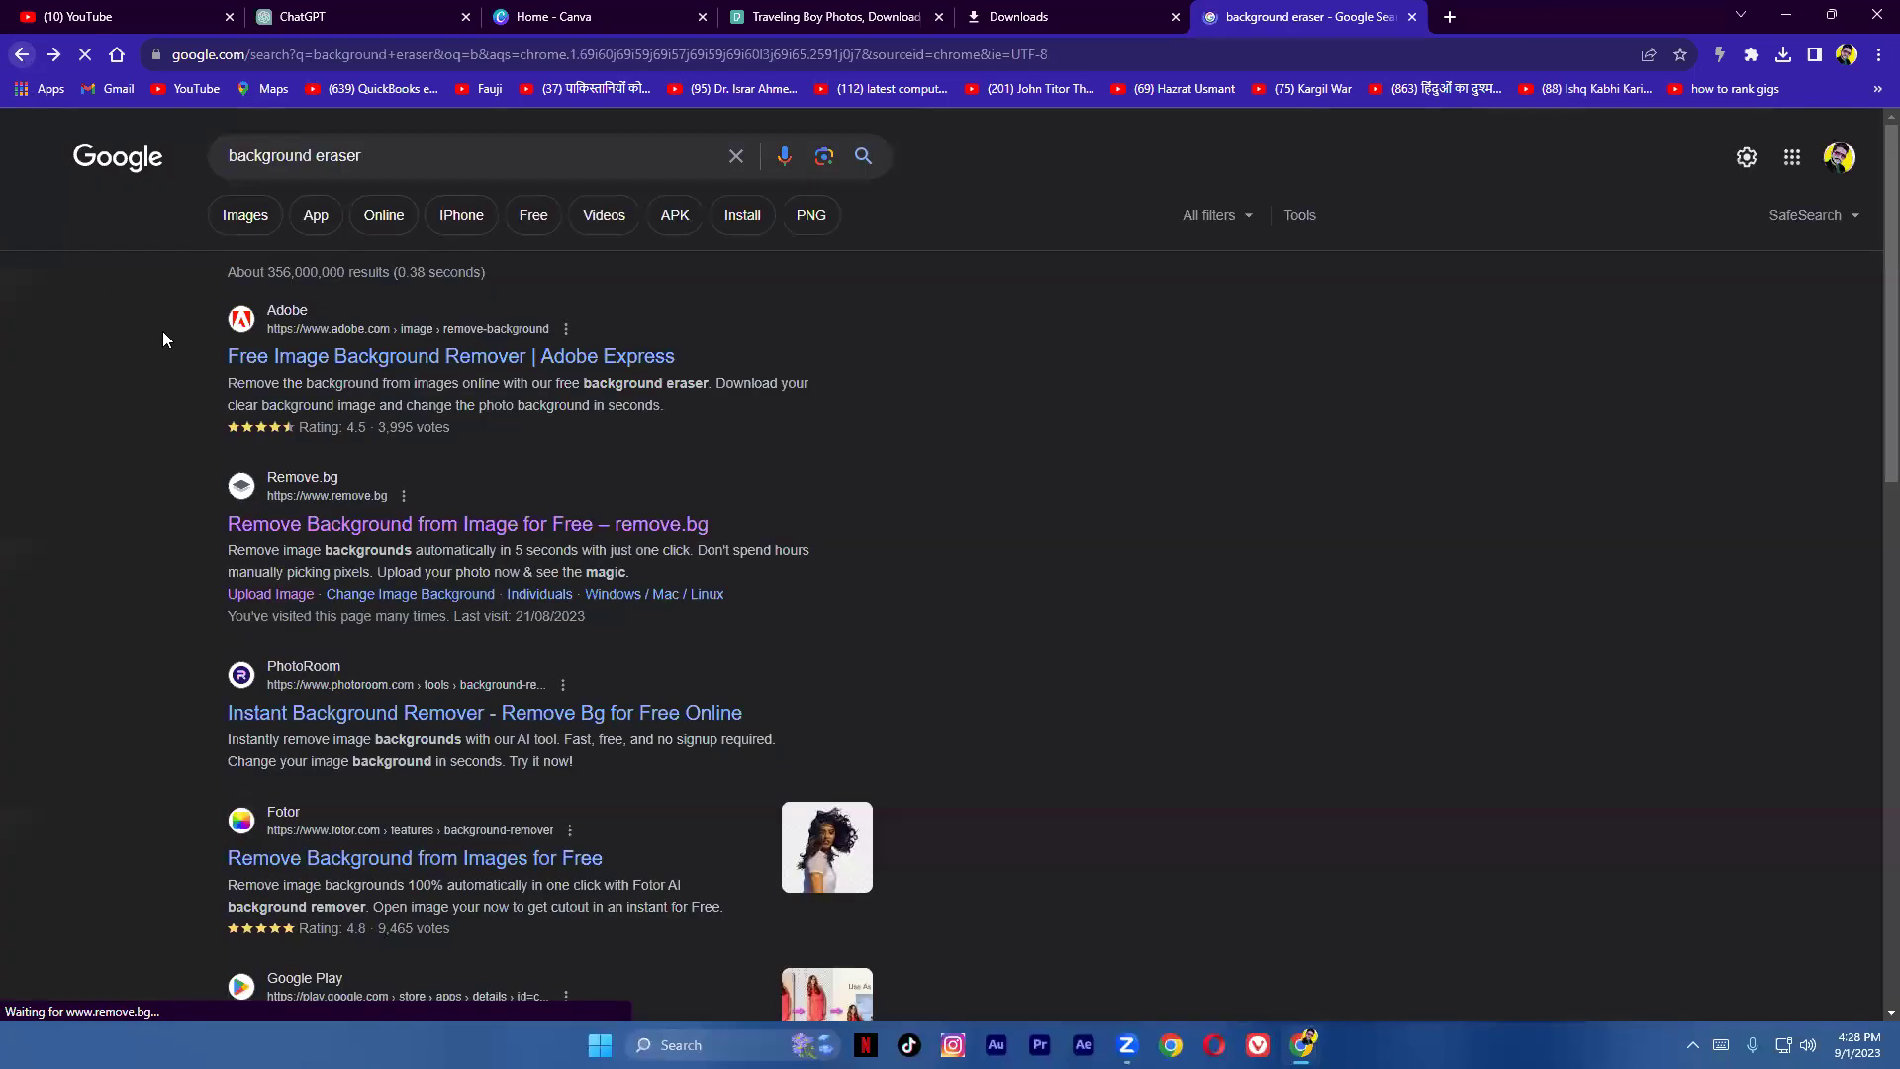
click(475, 364)
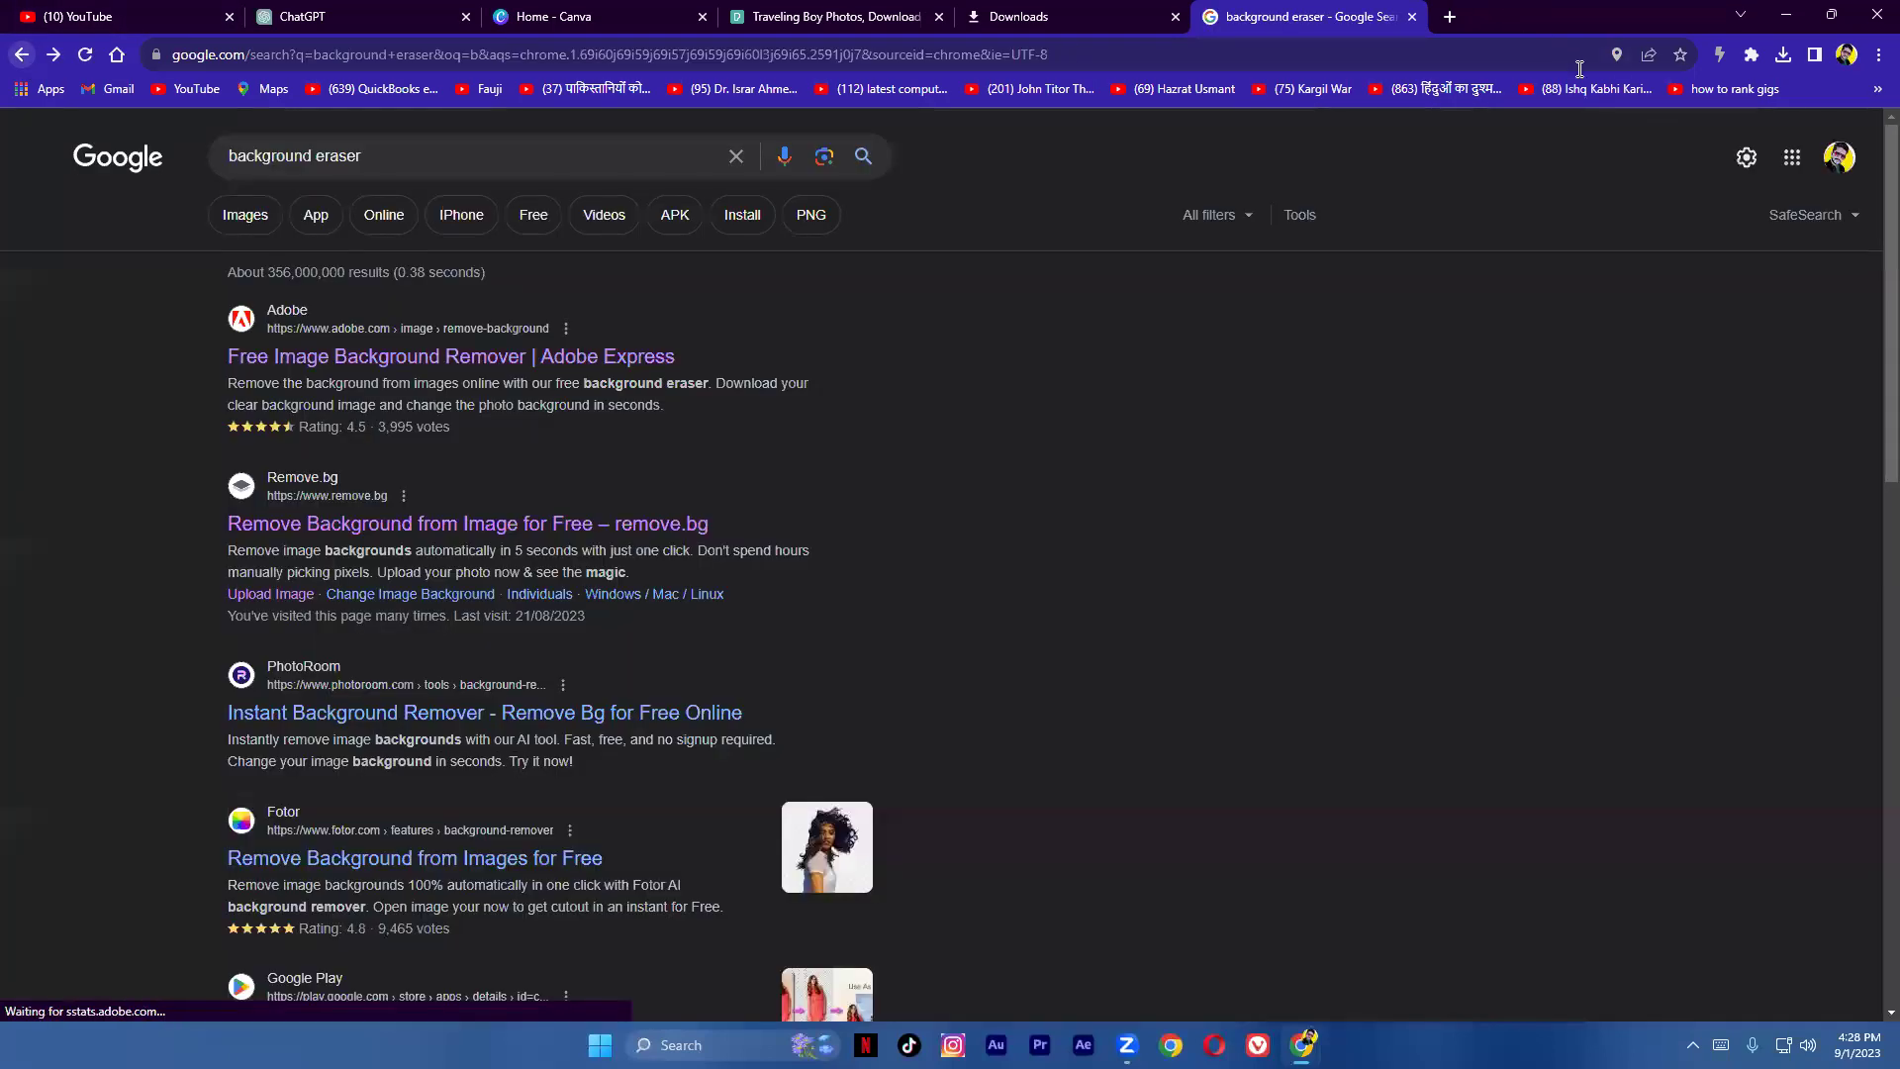
click(22, 54)
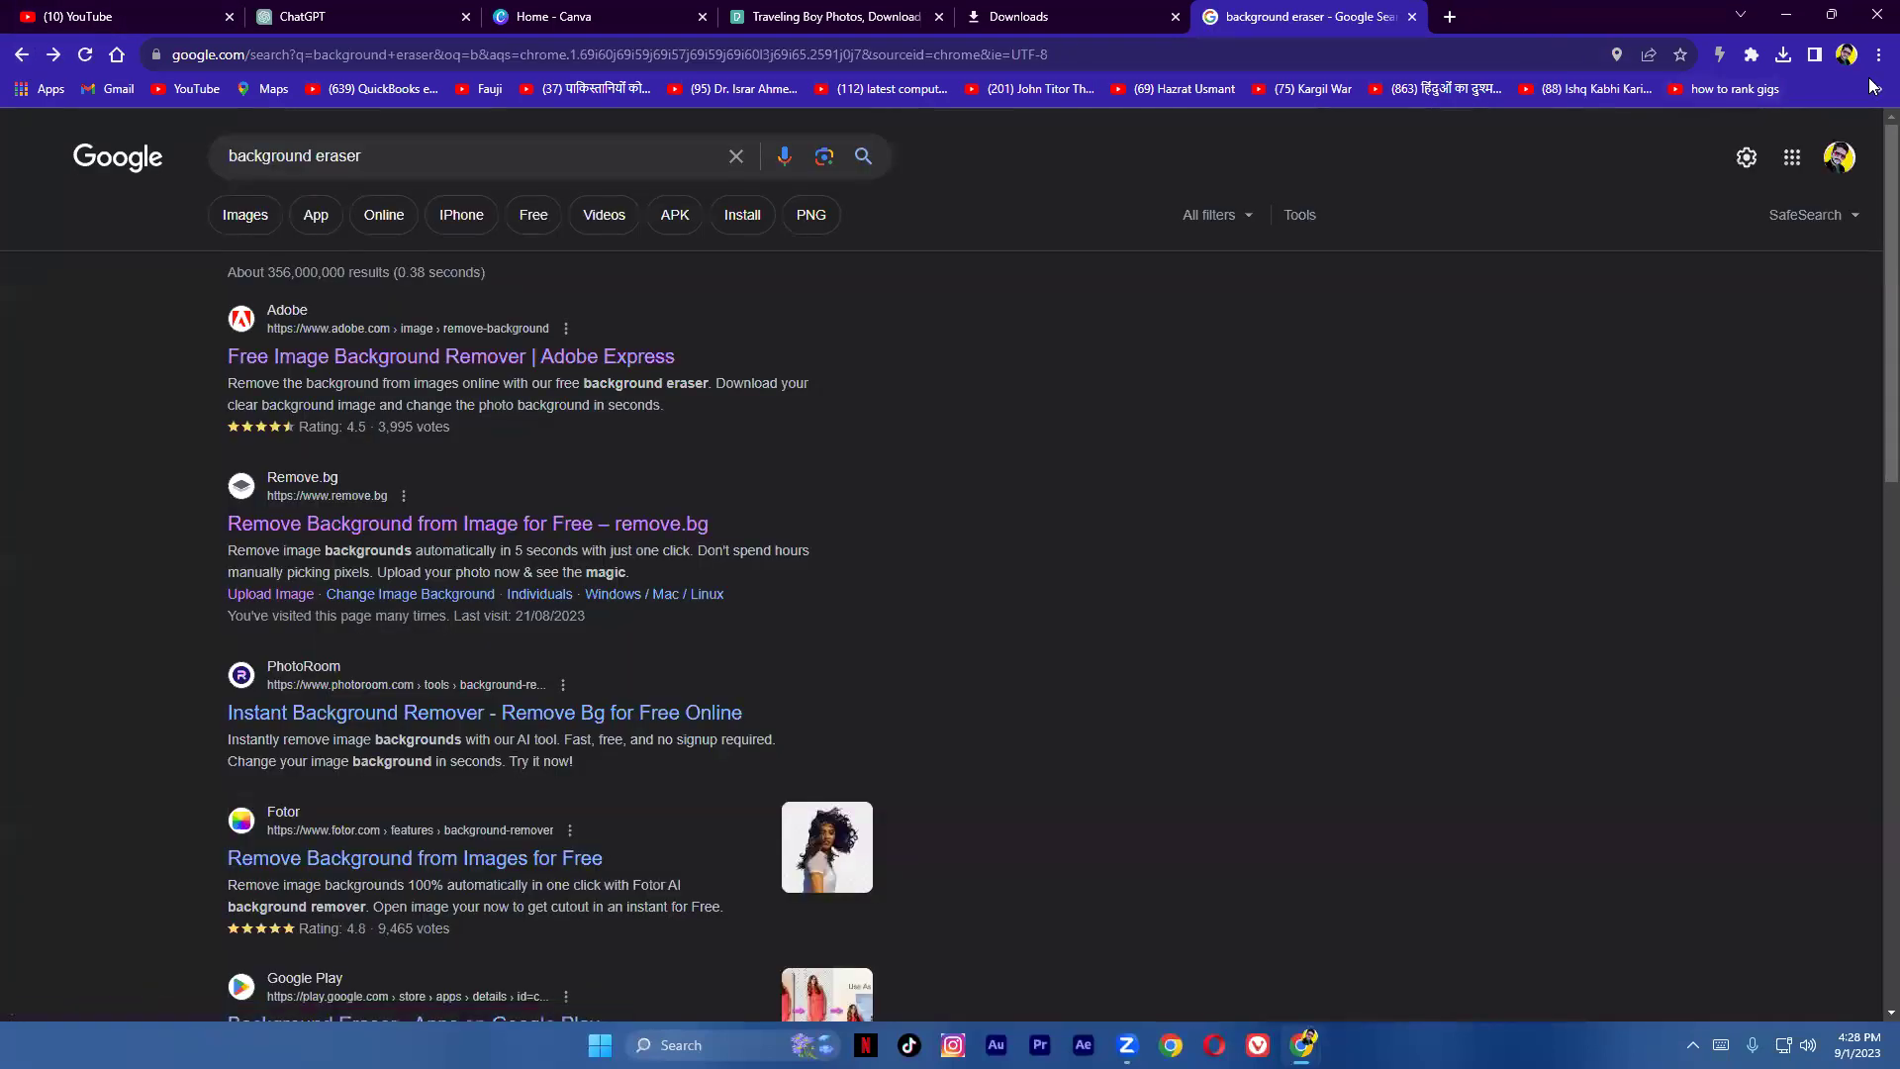
Step: Open the bookmarked Adobe Firefly (Beta) Generative fill page in place of the search results
click(1879, 54)
mouse_move(1685, 471)
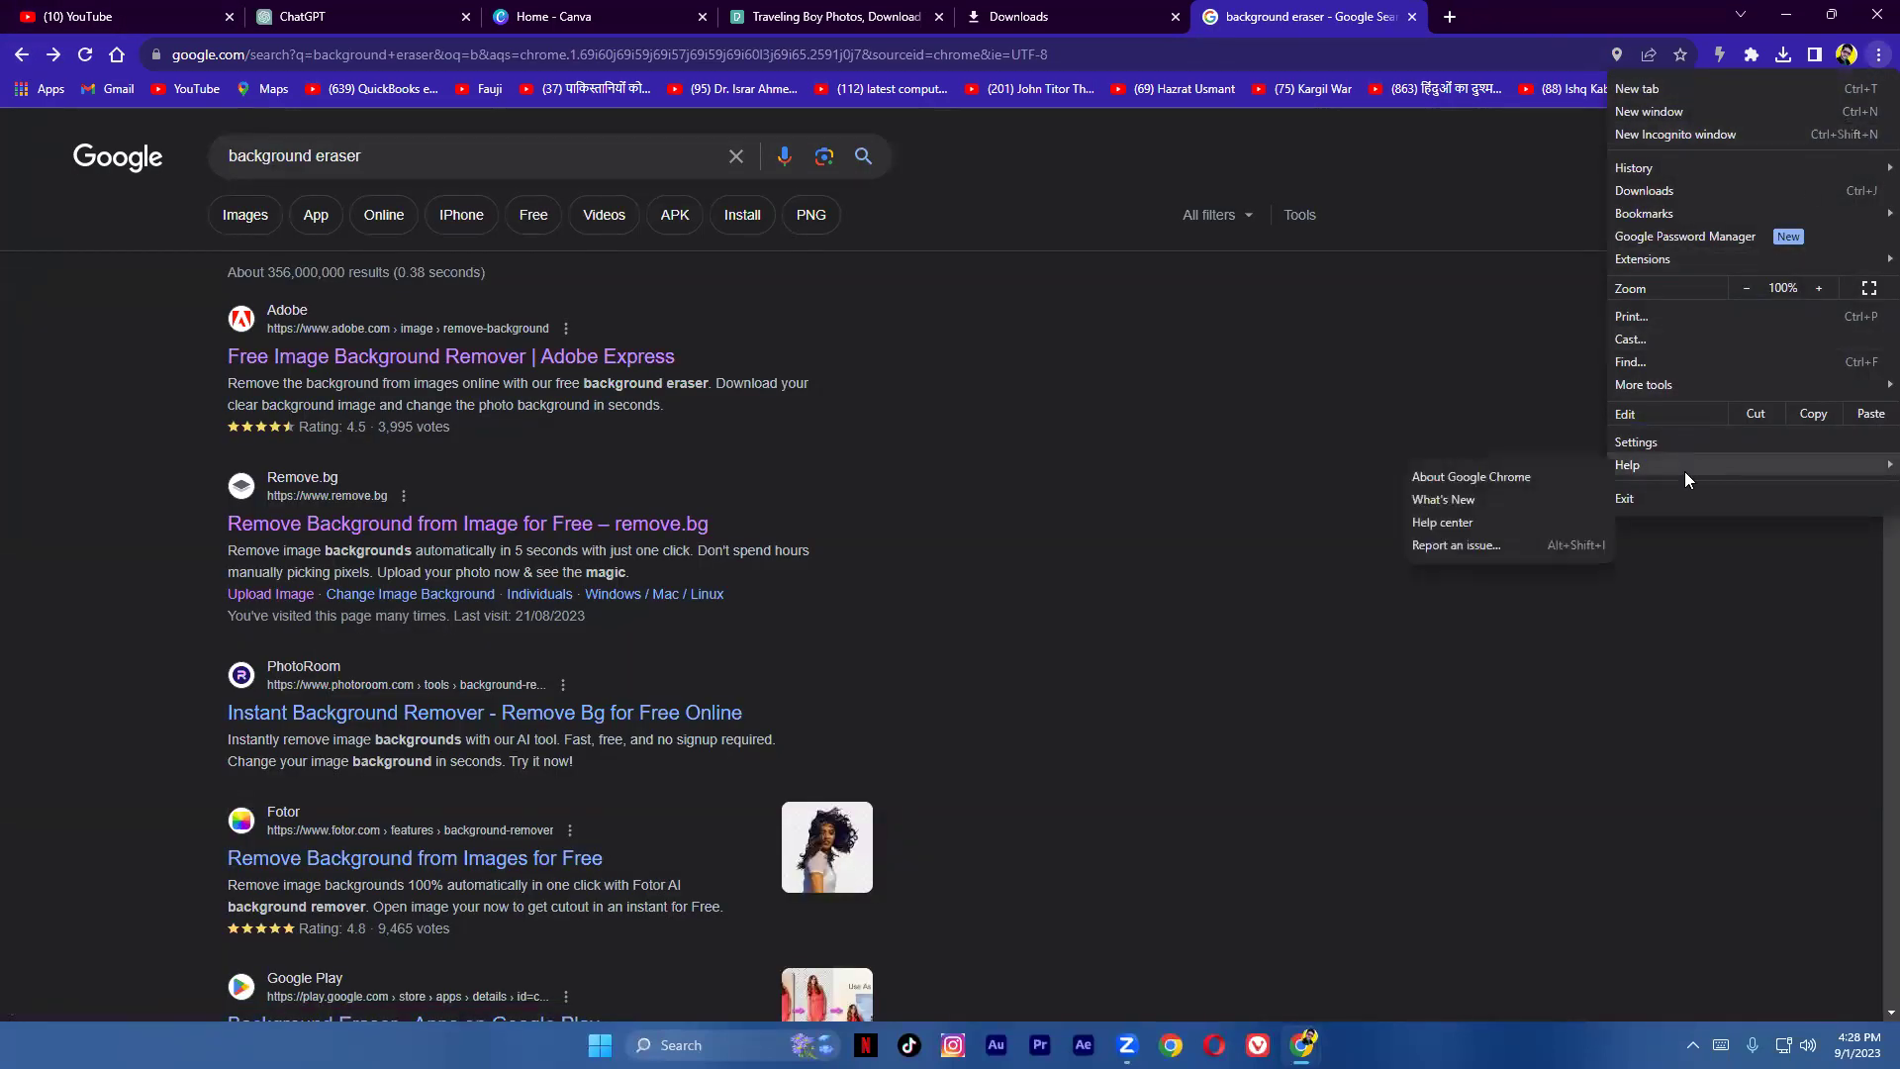
mouse_move(1661, 213)
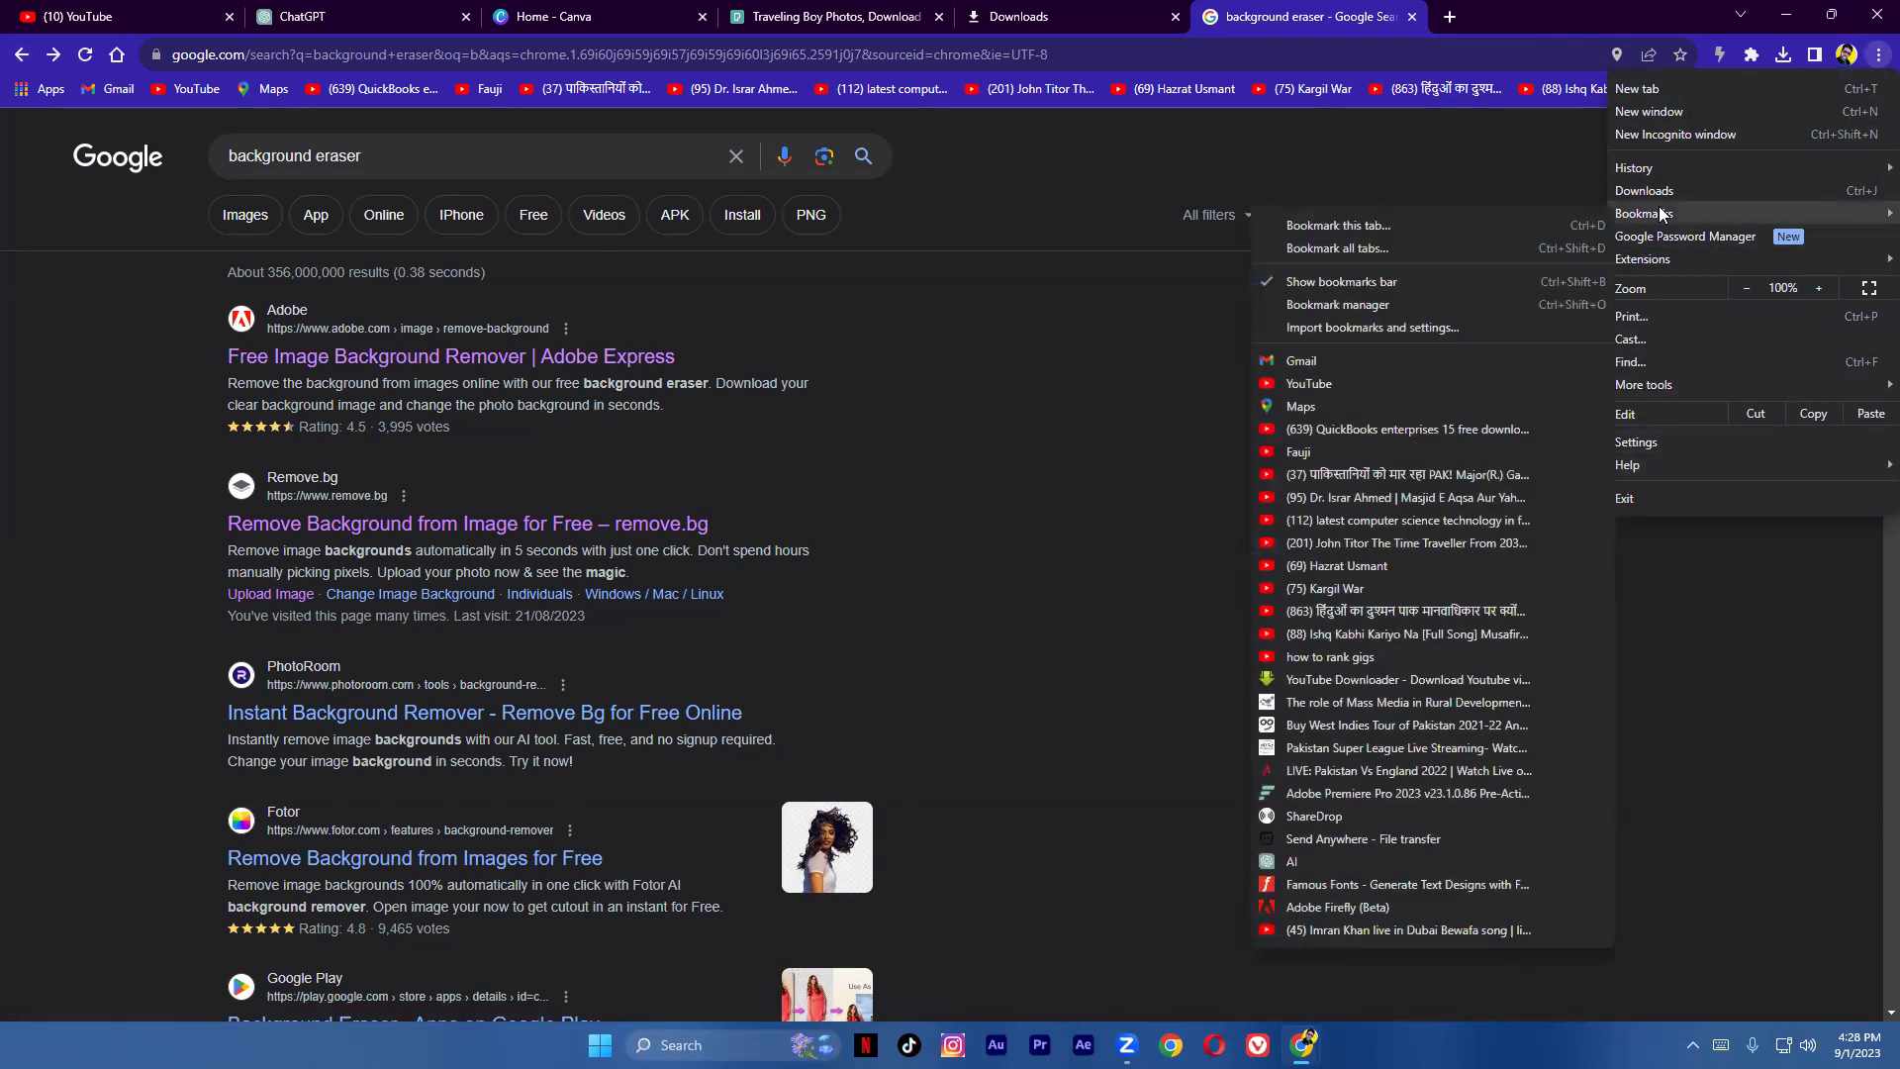
click(1358, 906)
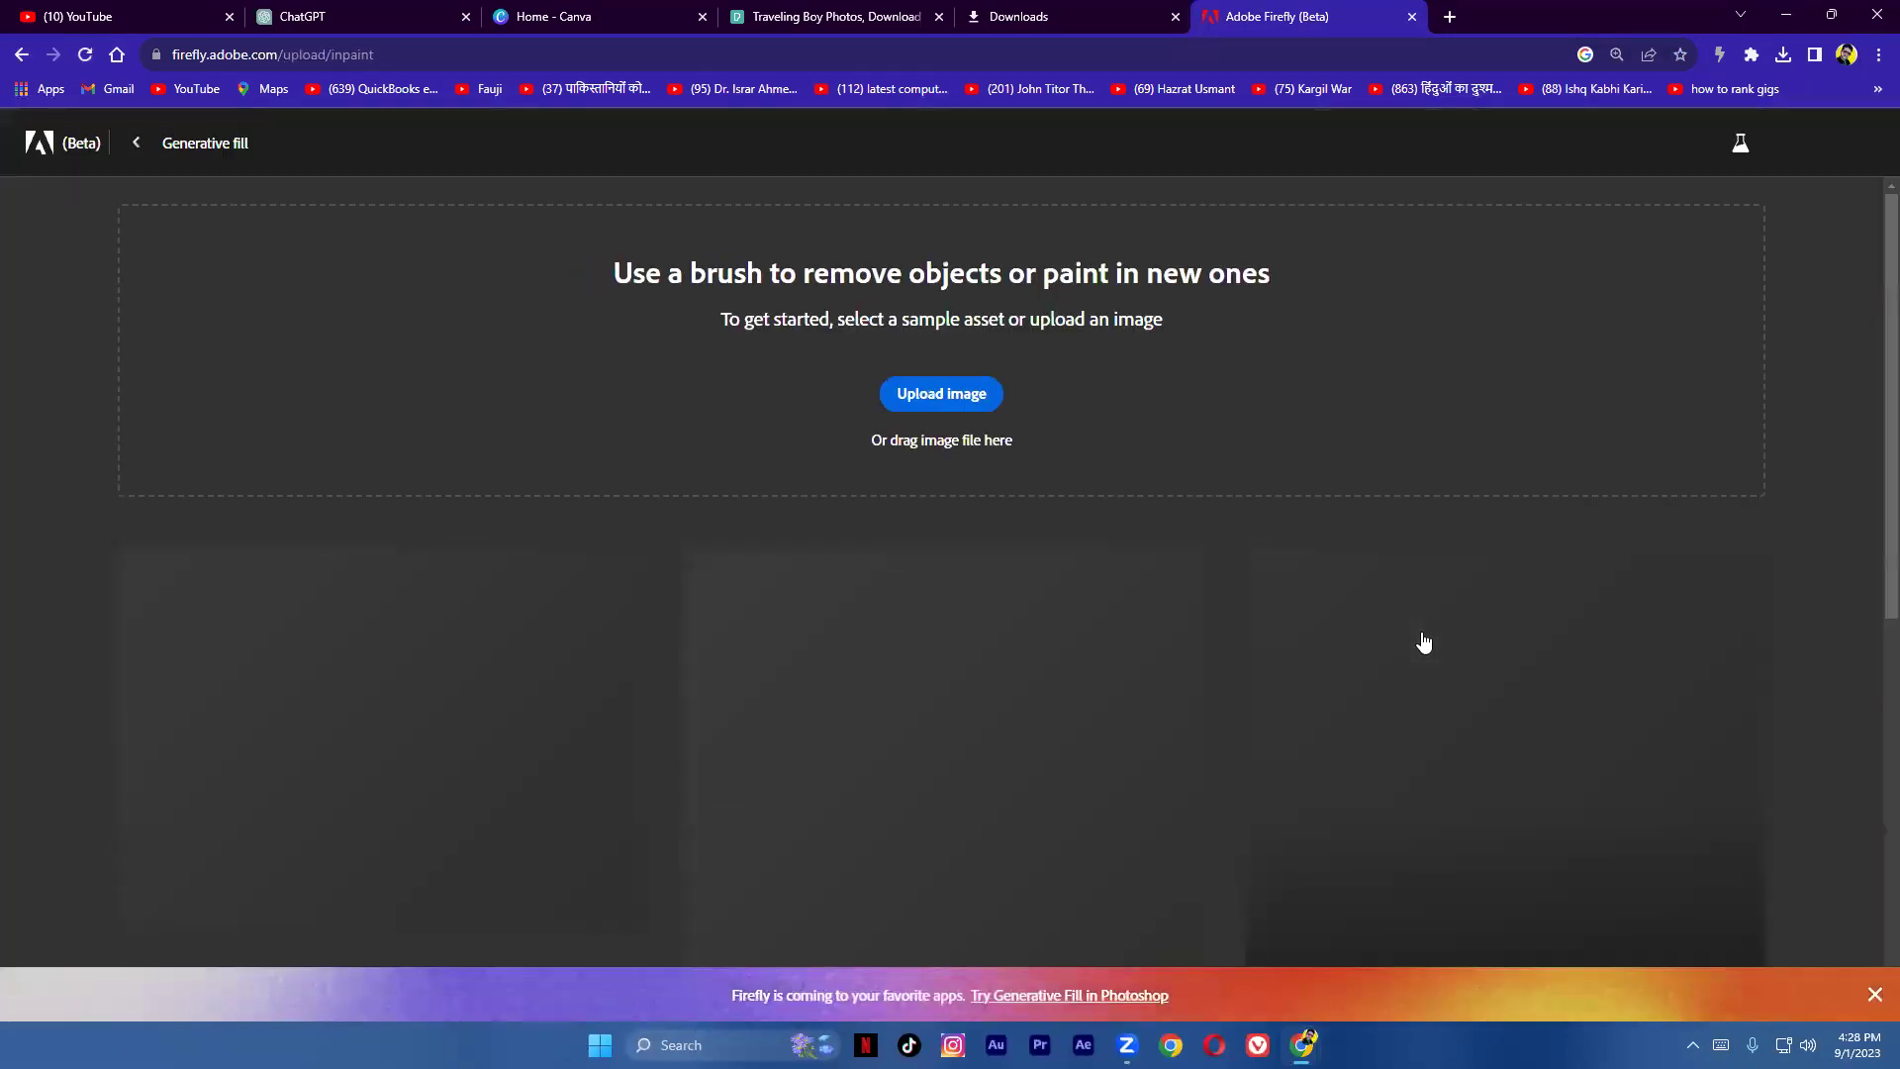
Step: Locate the downloaded Pexels photo through the browser's downloads and upload it to Firefly's Generative fill
click(1875, 58)
click(1643, 191)
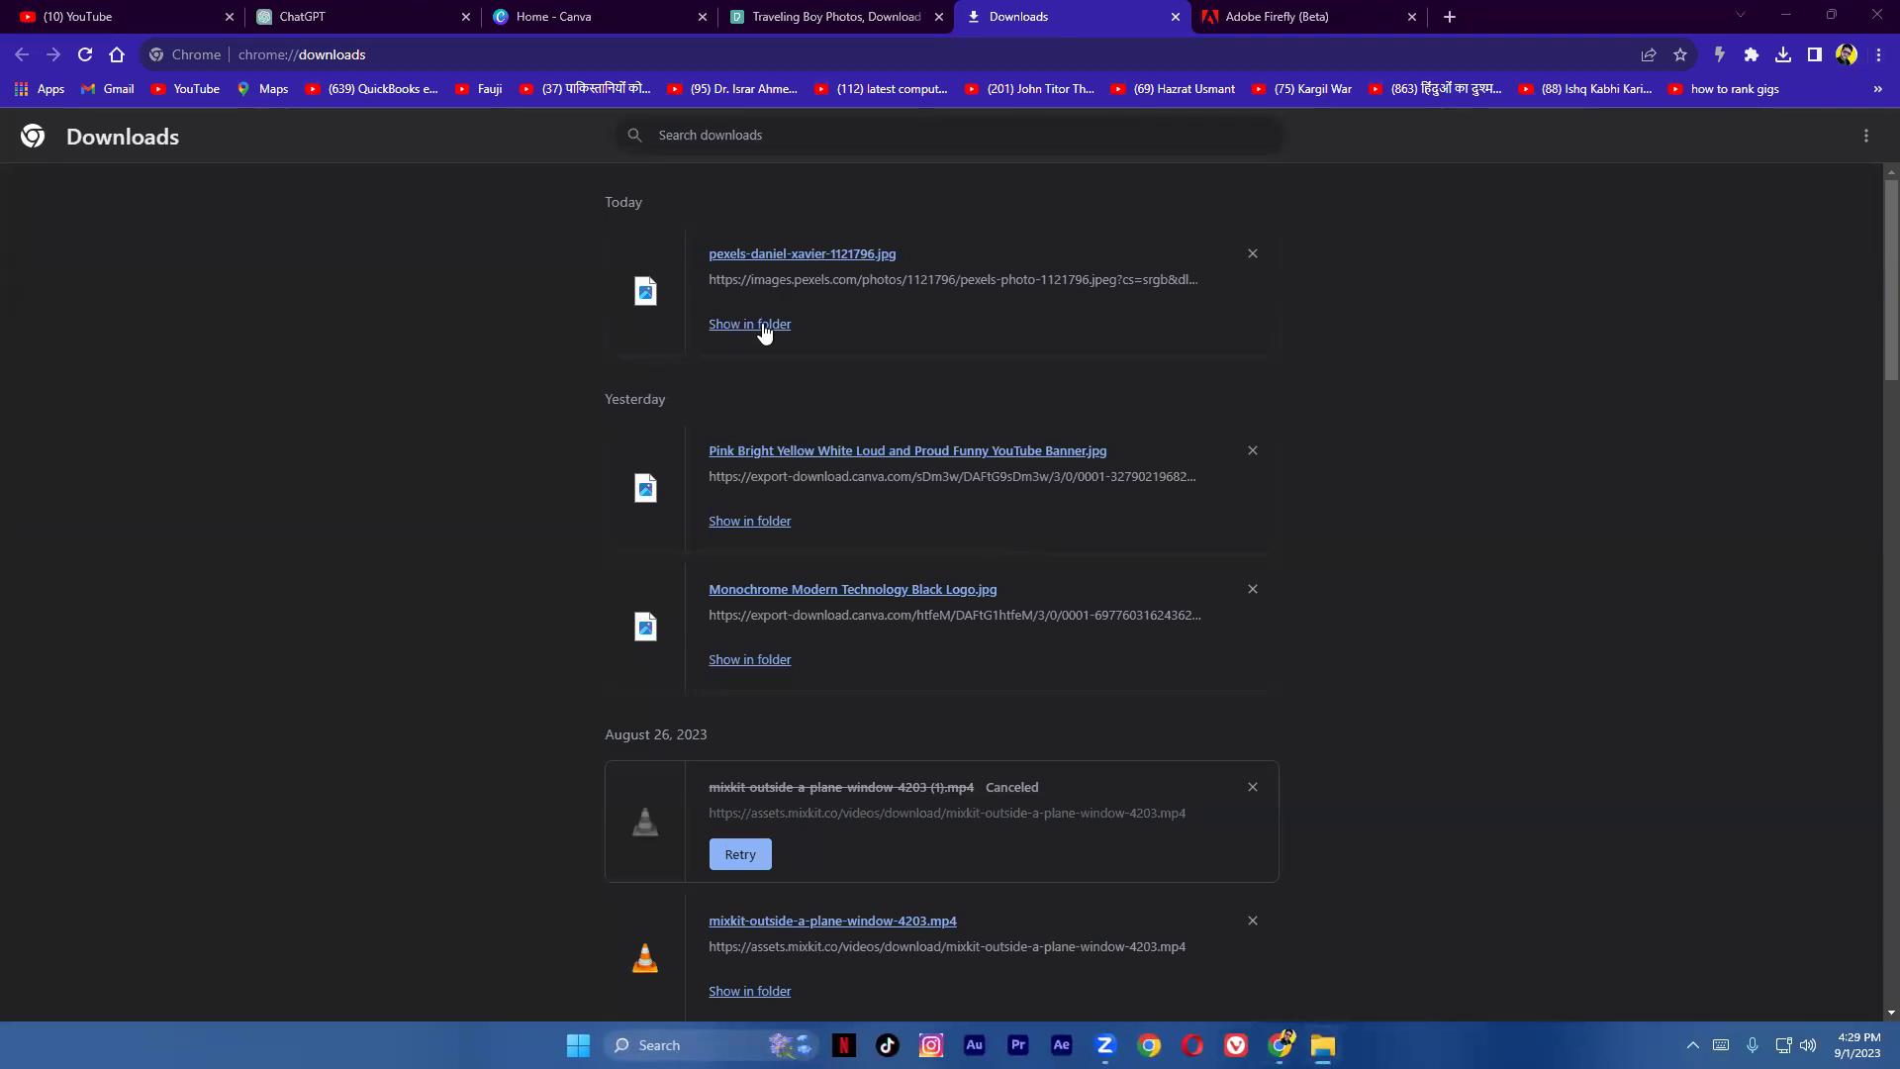
click(896, 8)
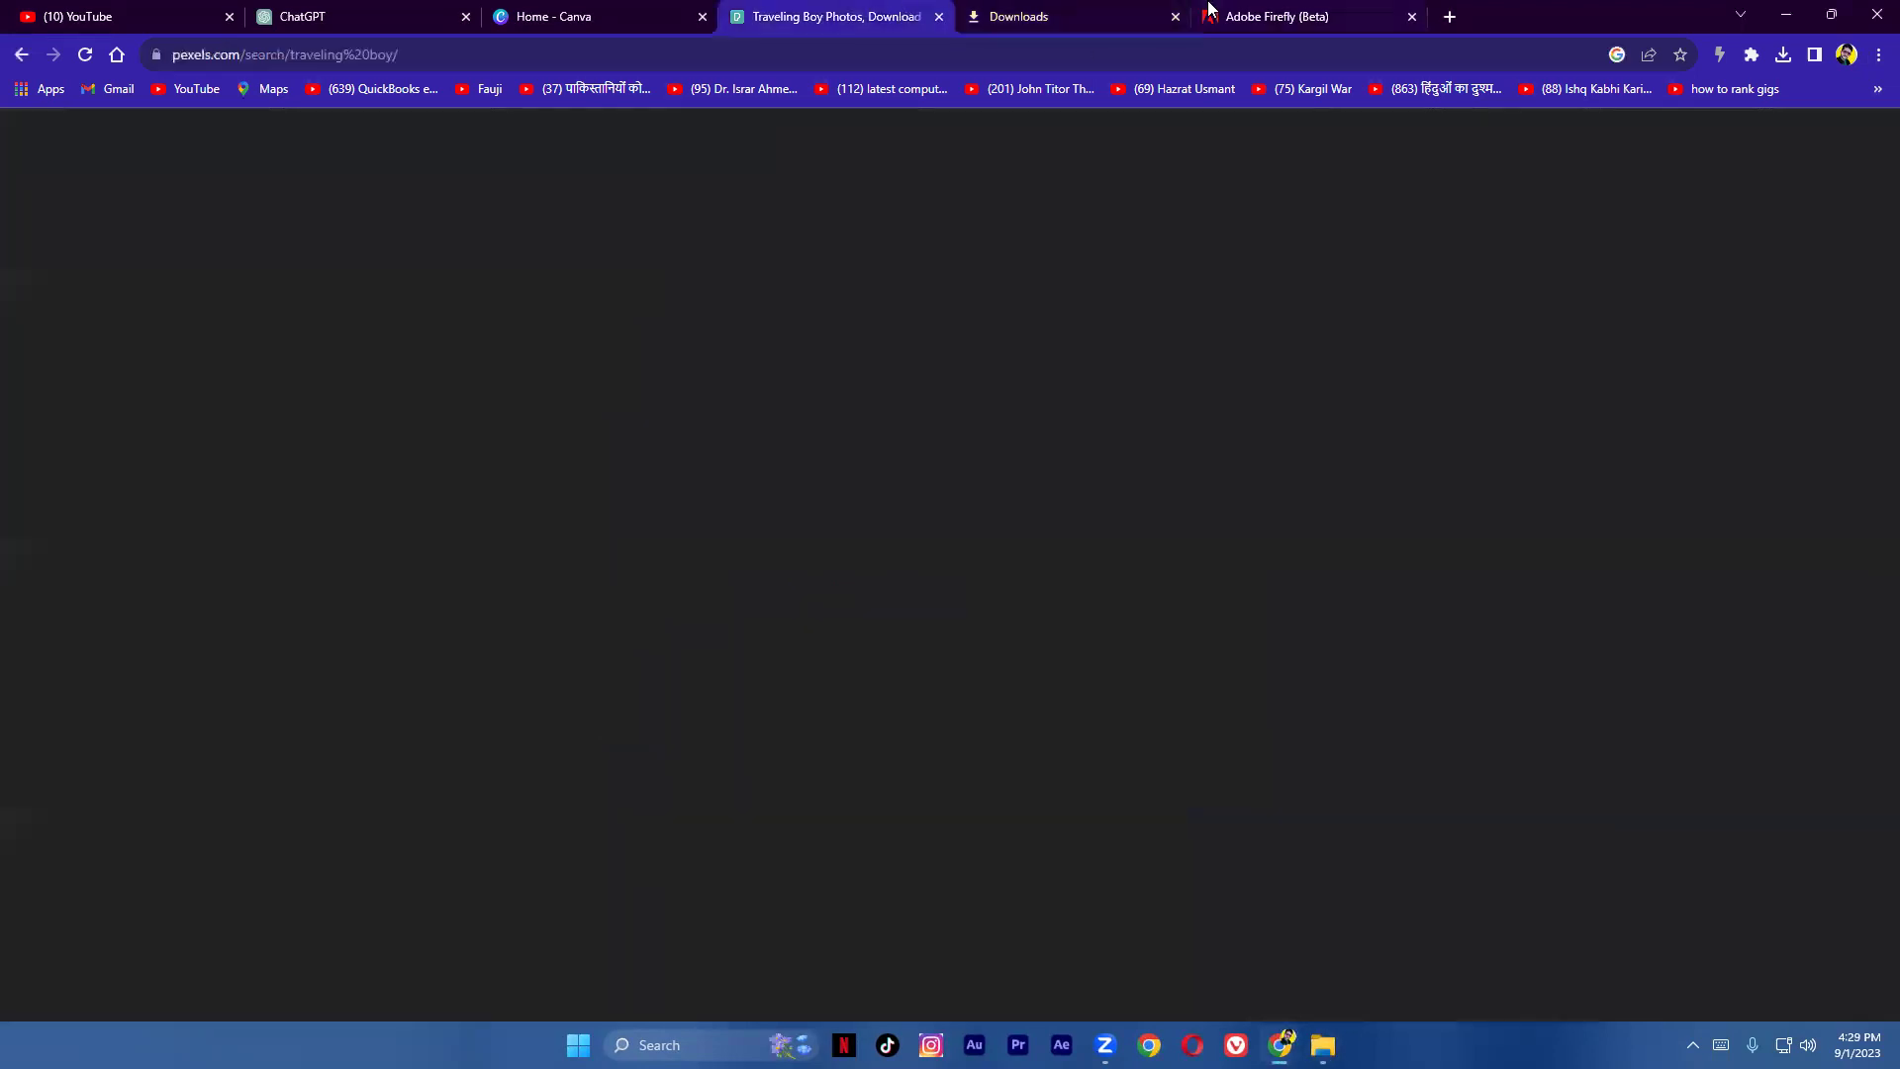
click(1277, 16)
drag(845, 505, 722, 382)
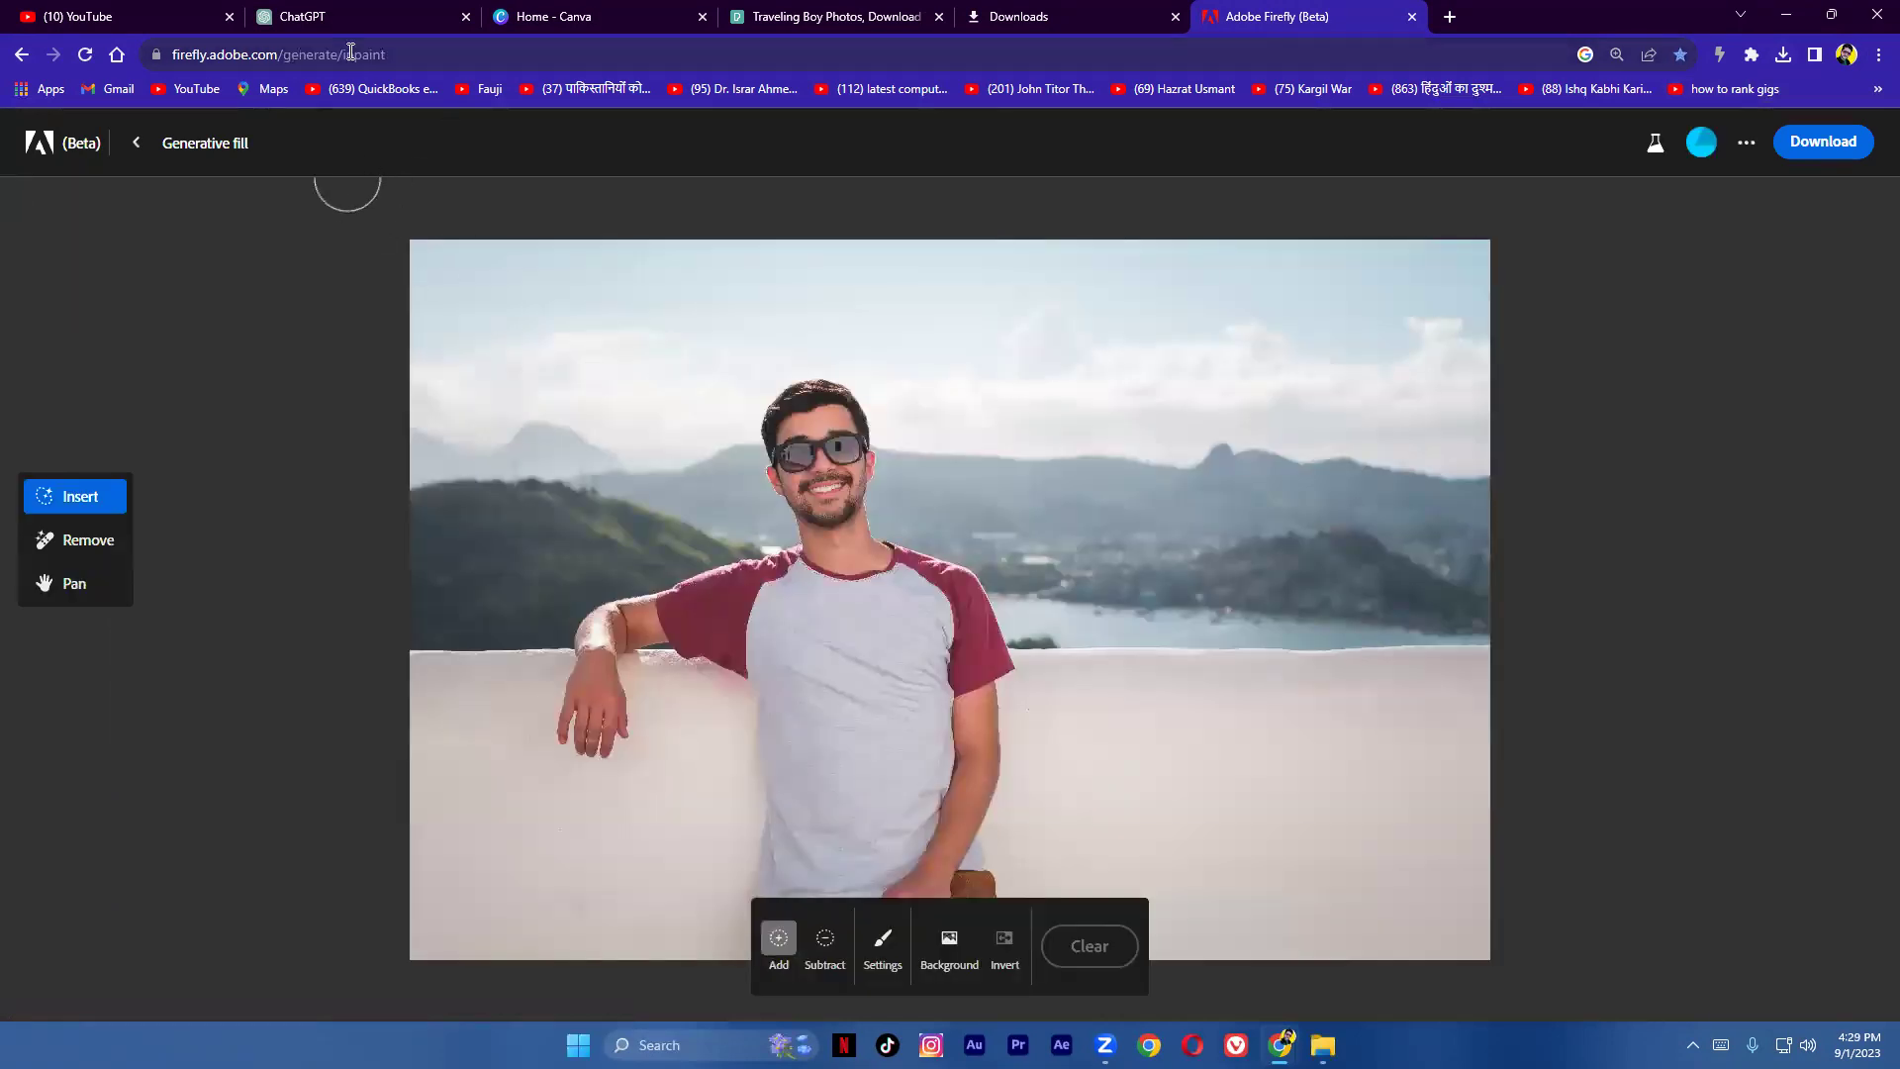
Step: Brush over the sky and mountains behind the man and generate a fill with the prompt "remove background"
click(352, 54)
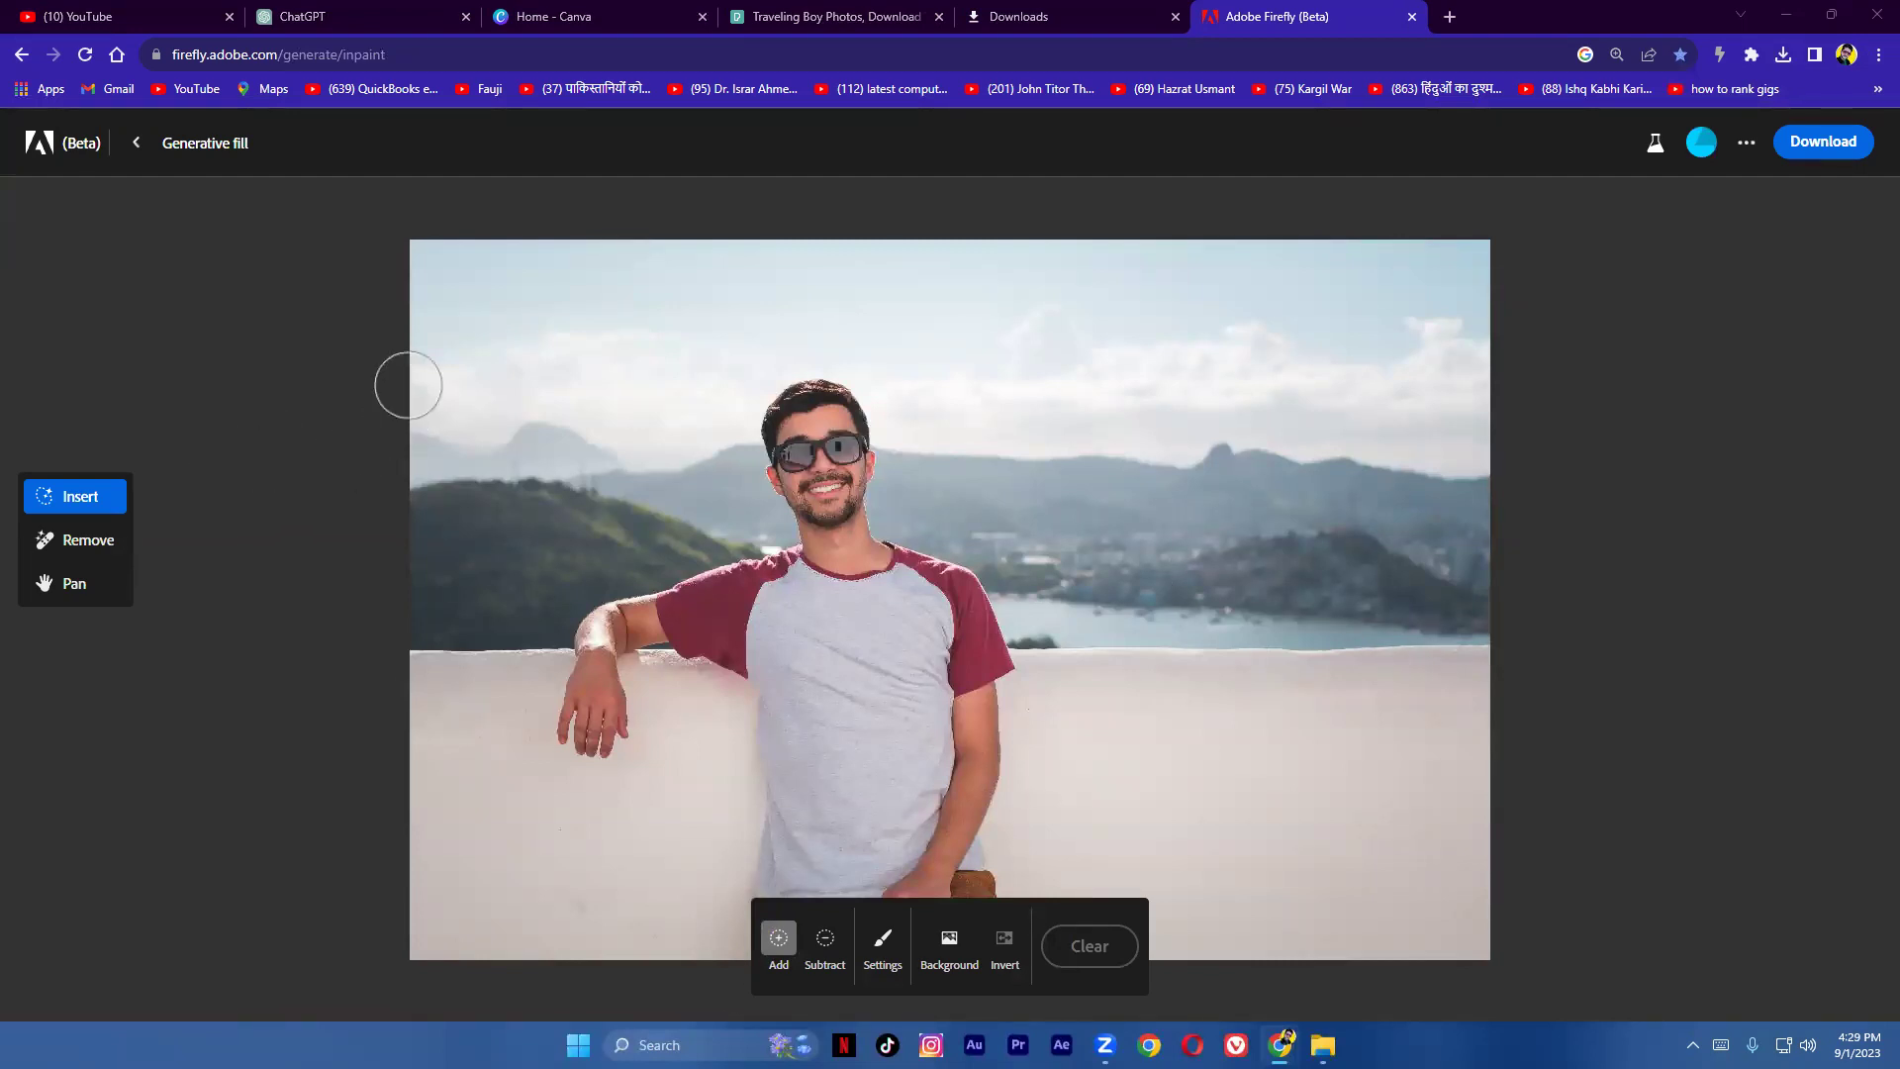
mouse_move(419, 255)
mouse_down()
mouse_move(421, 608)
mouse_move(556, 615)
mouse_move(584, 553)
mouse_move(728, 519)
mouse_move(770, 366)
mouse_move(865, 340)
mouse_move(915, 361)
mouse_move(918, 510)
mouse_move(1041, 559)
mouse_move(1042, 608)
mouse_move(1203, 615)
mouse_move(1523, 583)
mouse_move(1227, 485)
mouse_move(996, 263)
mouse_move(414, 304)
mouse_move(624, 445)
mouse_move(812, 307)
mouse_move(1178, 515)
mouse_move(1281, 301)
mouse_move(1425, 282)
mouse_move(1237, 535)
mouse_move(1013, 485)
mouse_move(751, 291)
mouse_move(453, 324)
mouse_move(427, 417)
mouse_move(539, 472)
mouse_move(648, 485)
mouse_move(619, 406)
mouse_move(552, 531)
mouse_up()
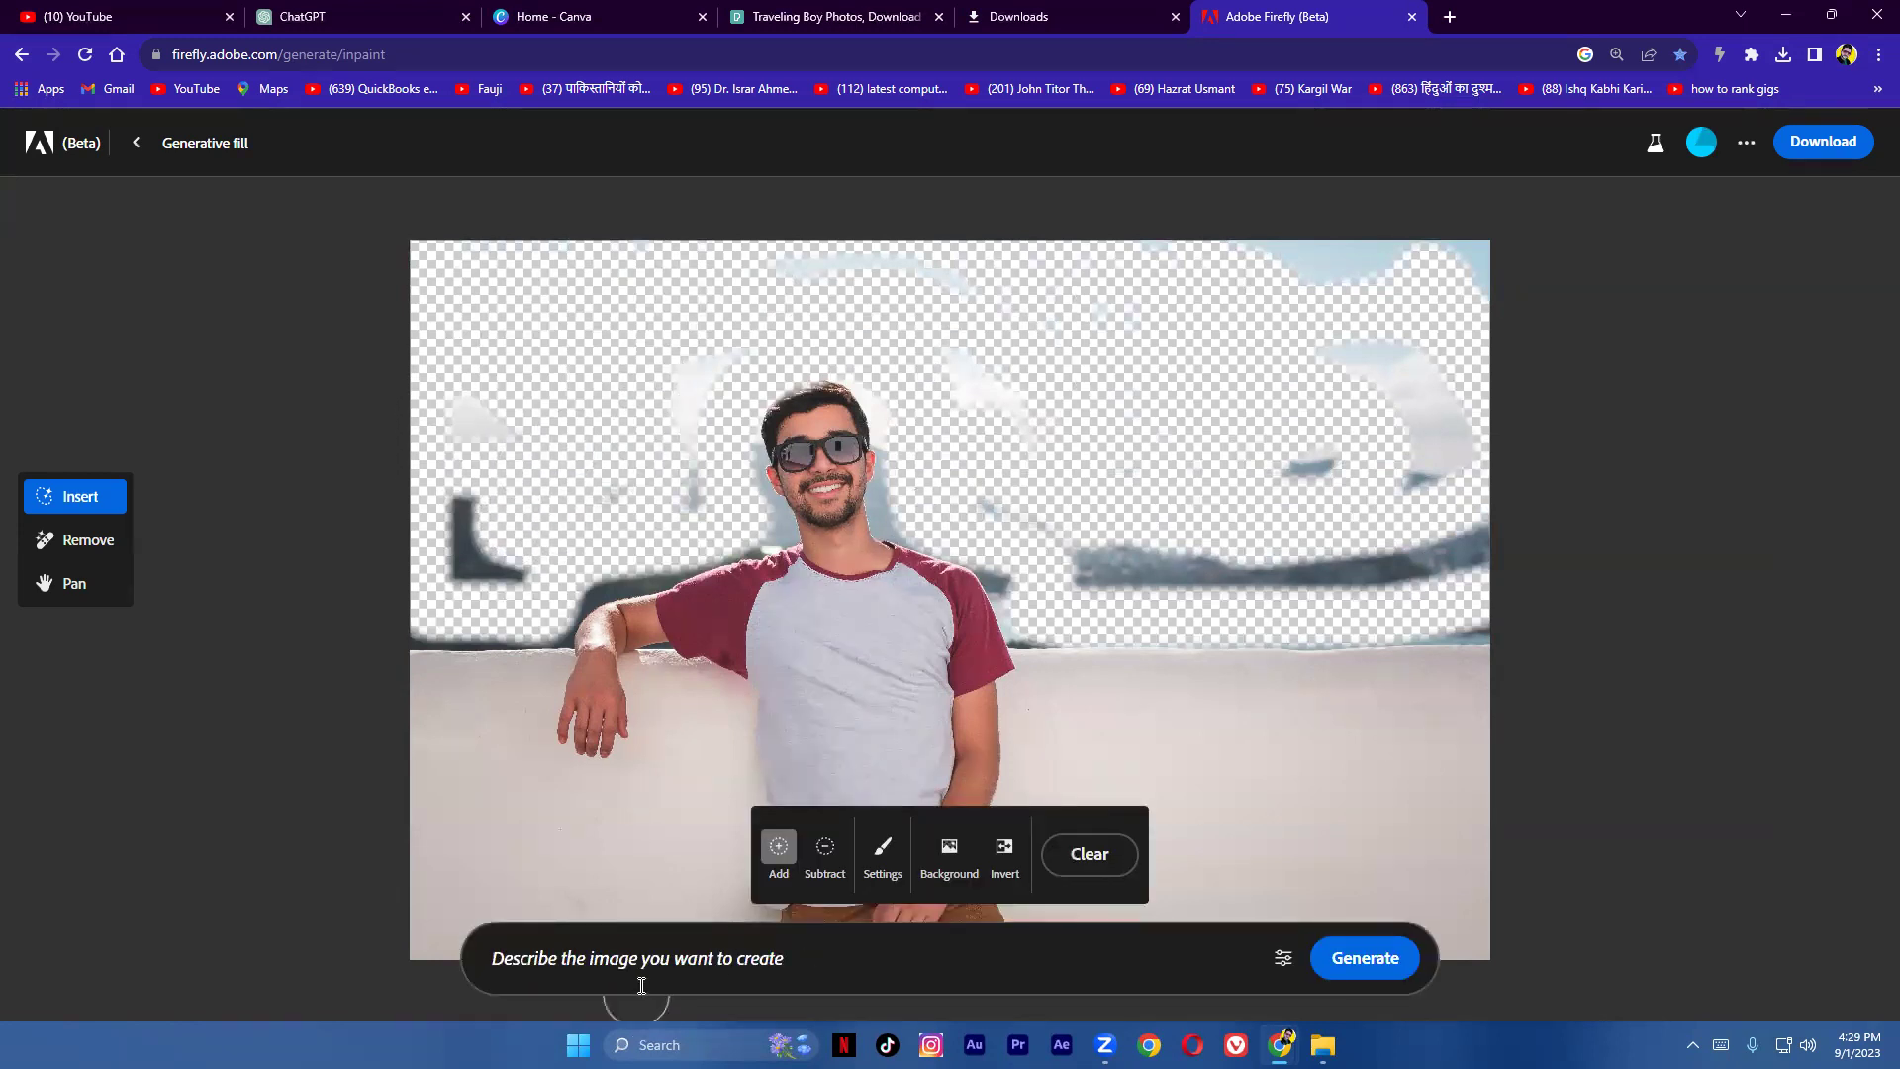
click(677, 965)
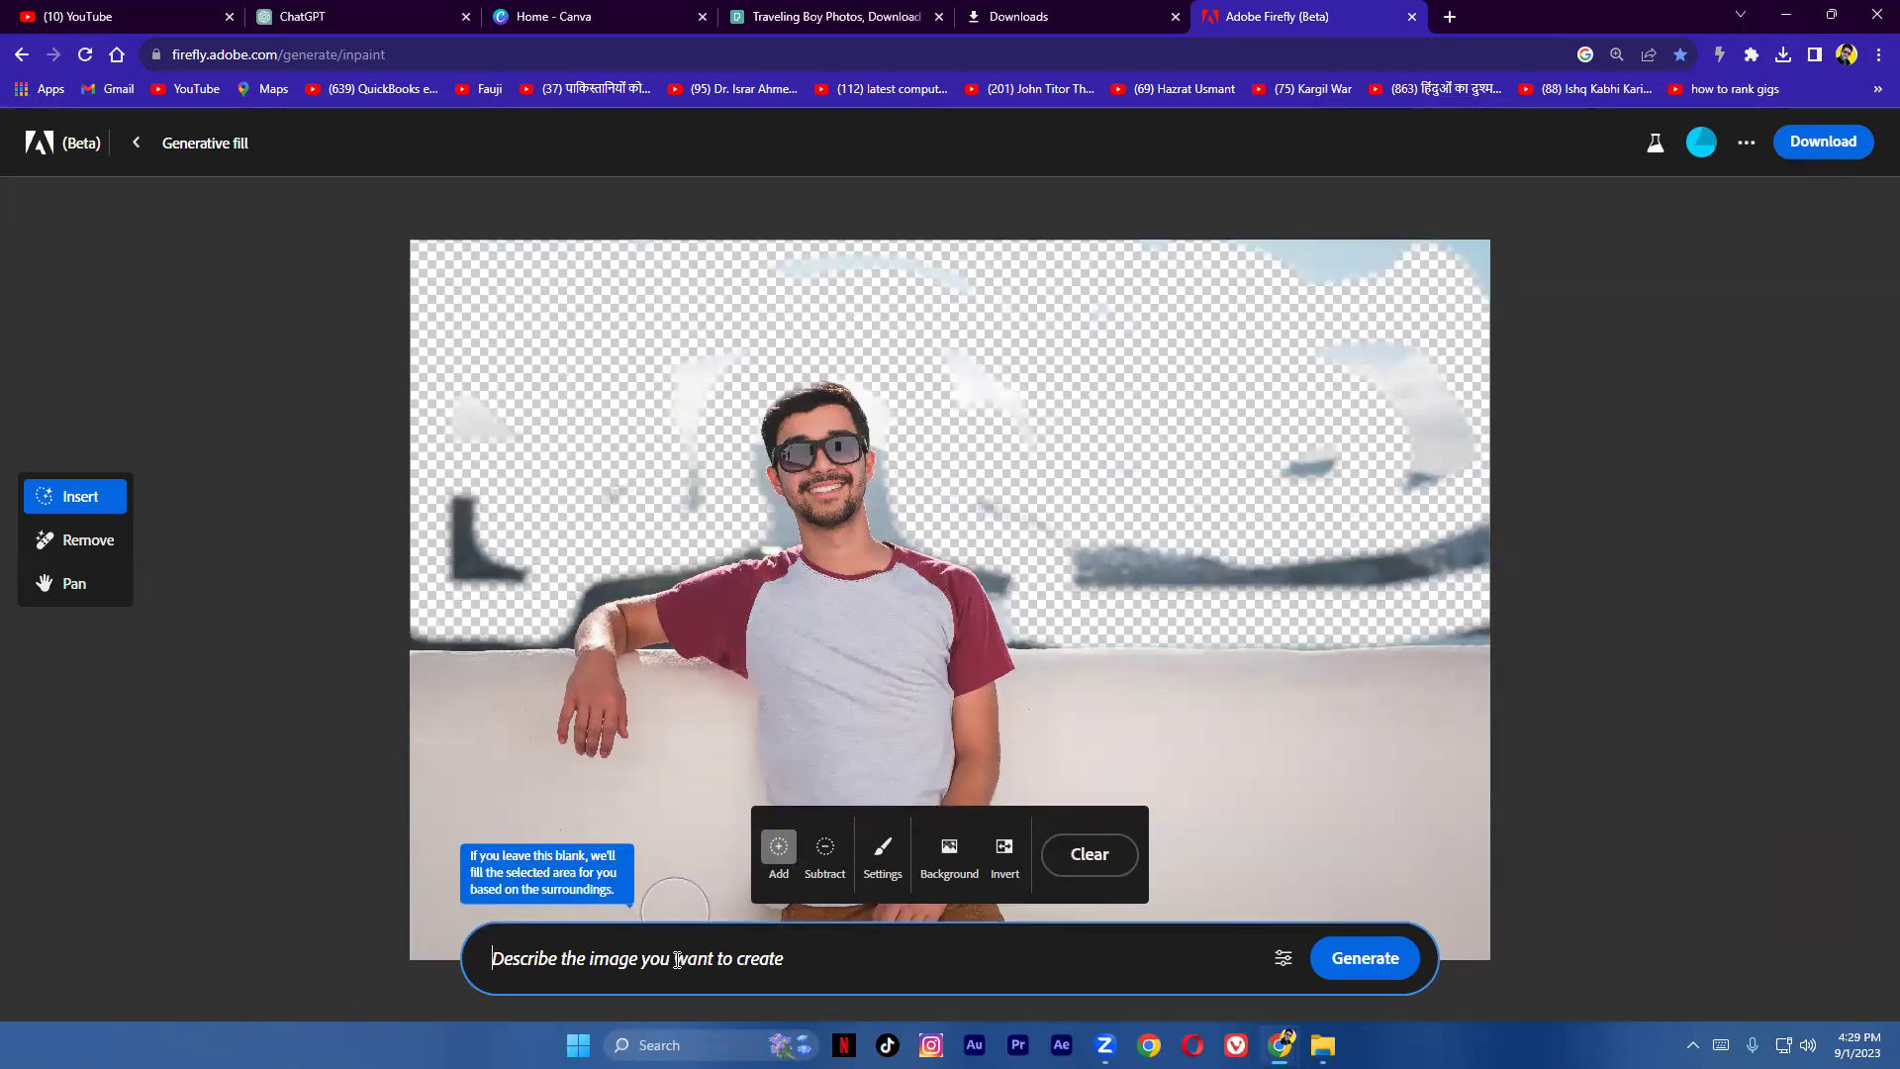
text(remove backgorund)
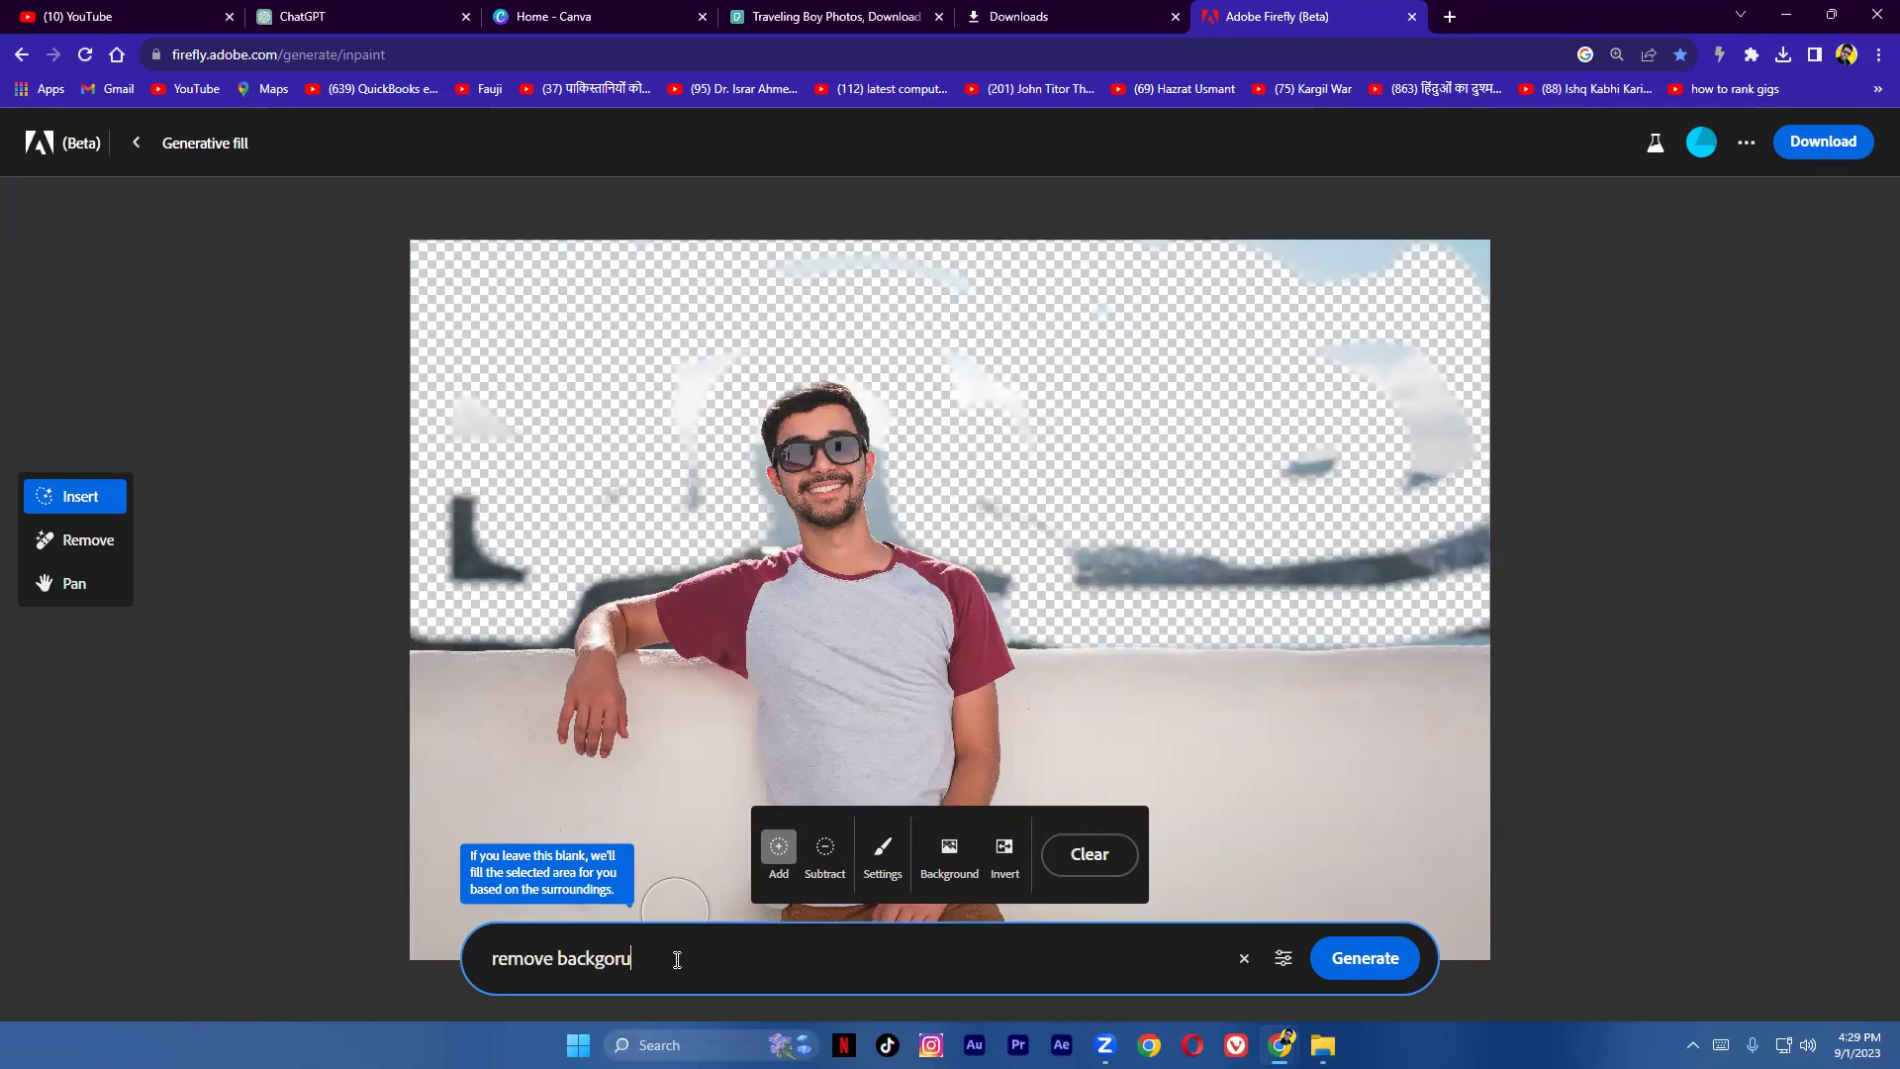
right_click(584, 960)
click(638, 707)
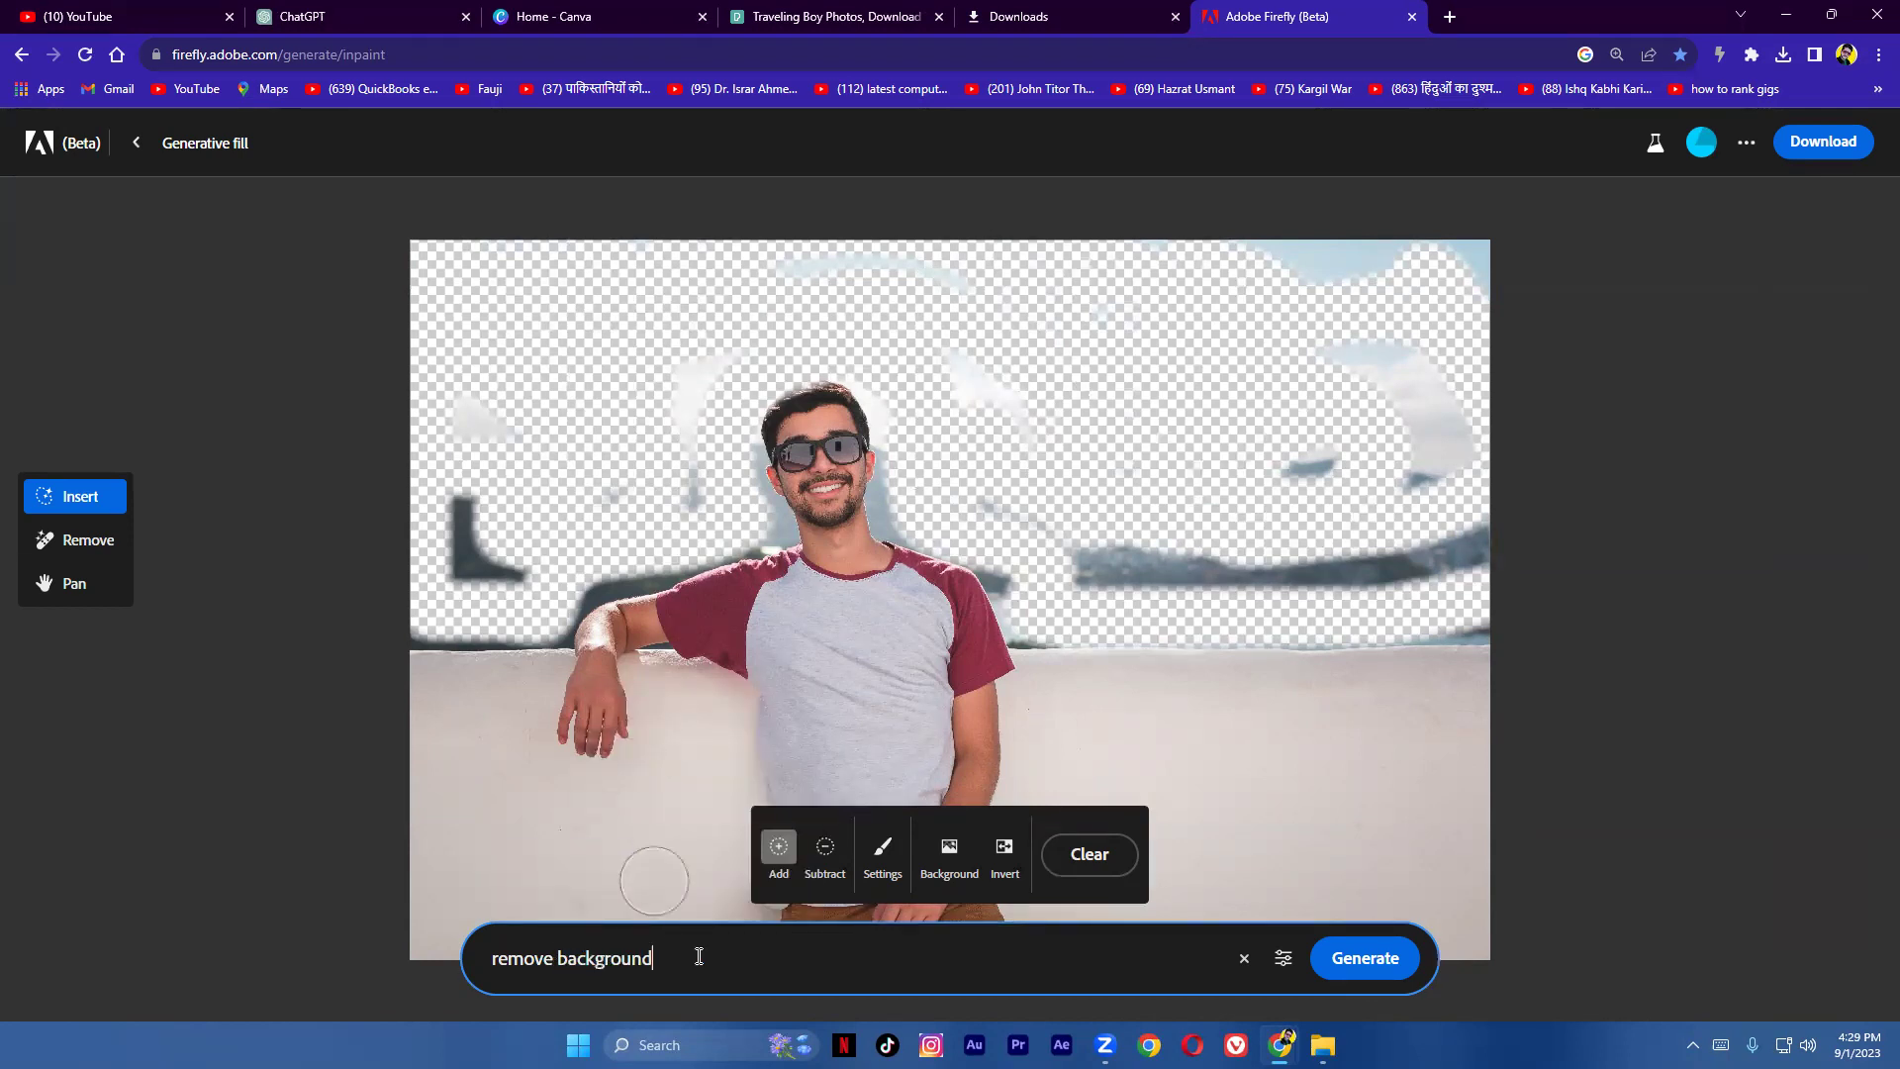
click(1383, 965)
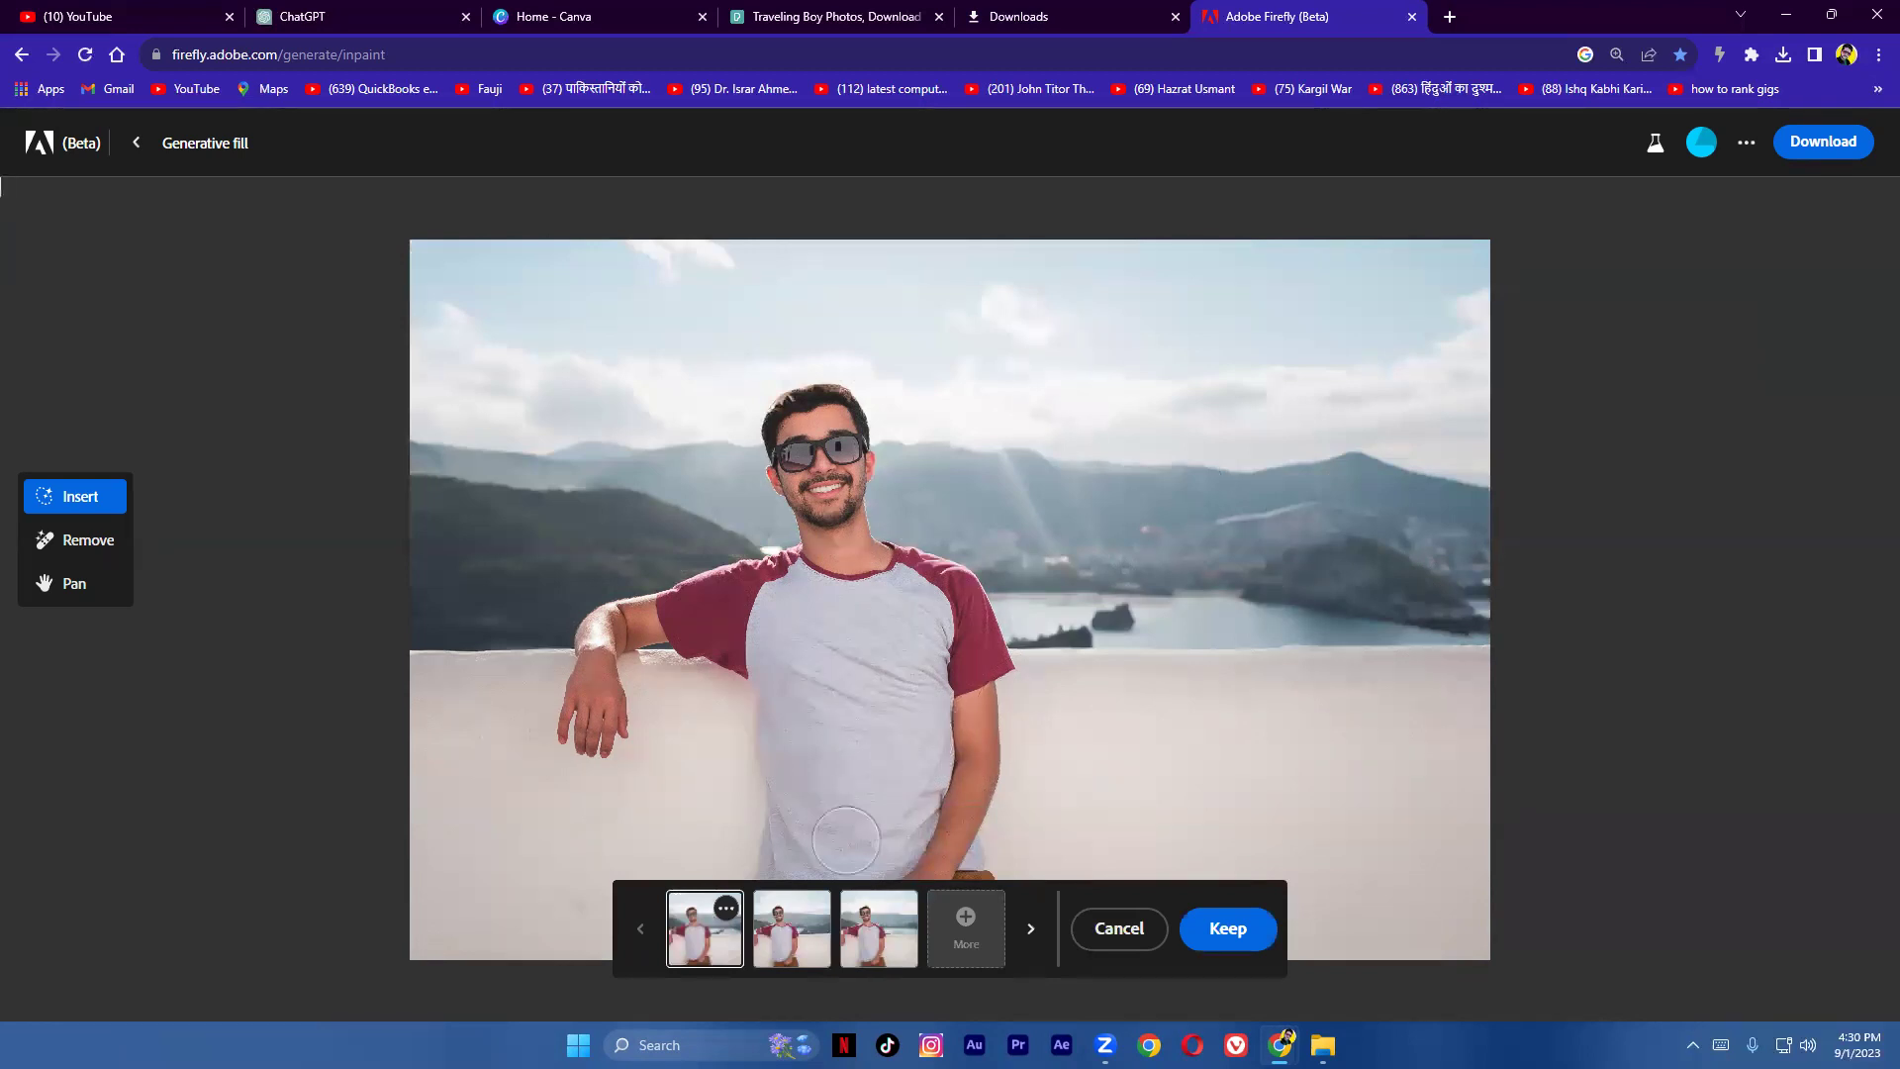
Step: Compare the three generated background variations
click(794, 938)
click(861, 948)
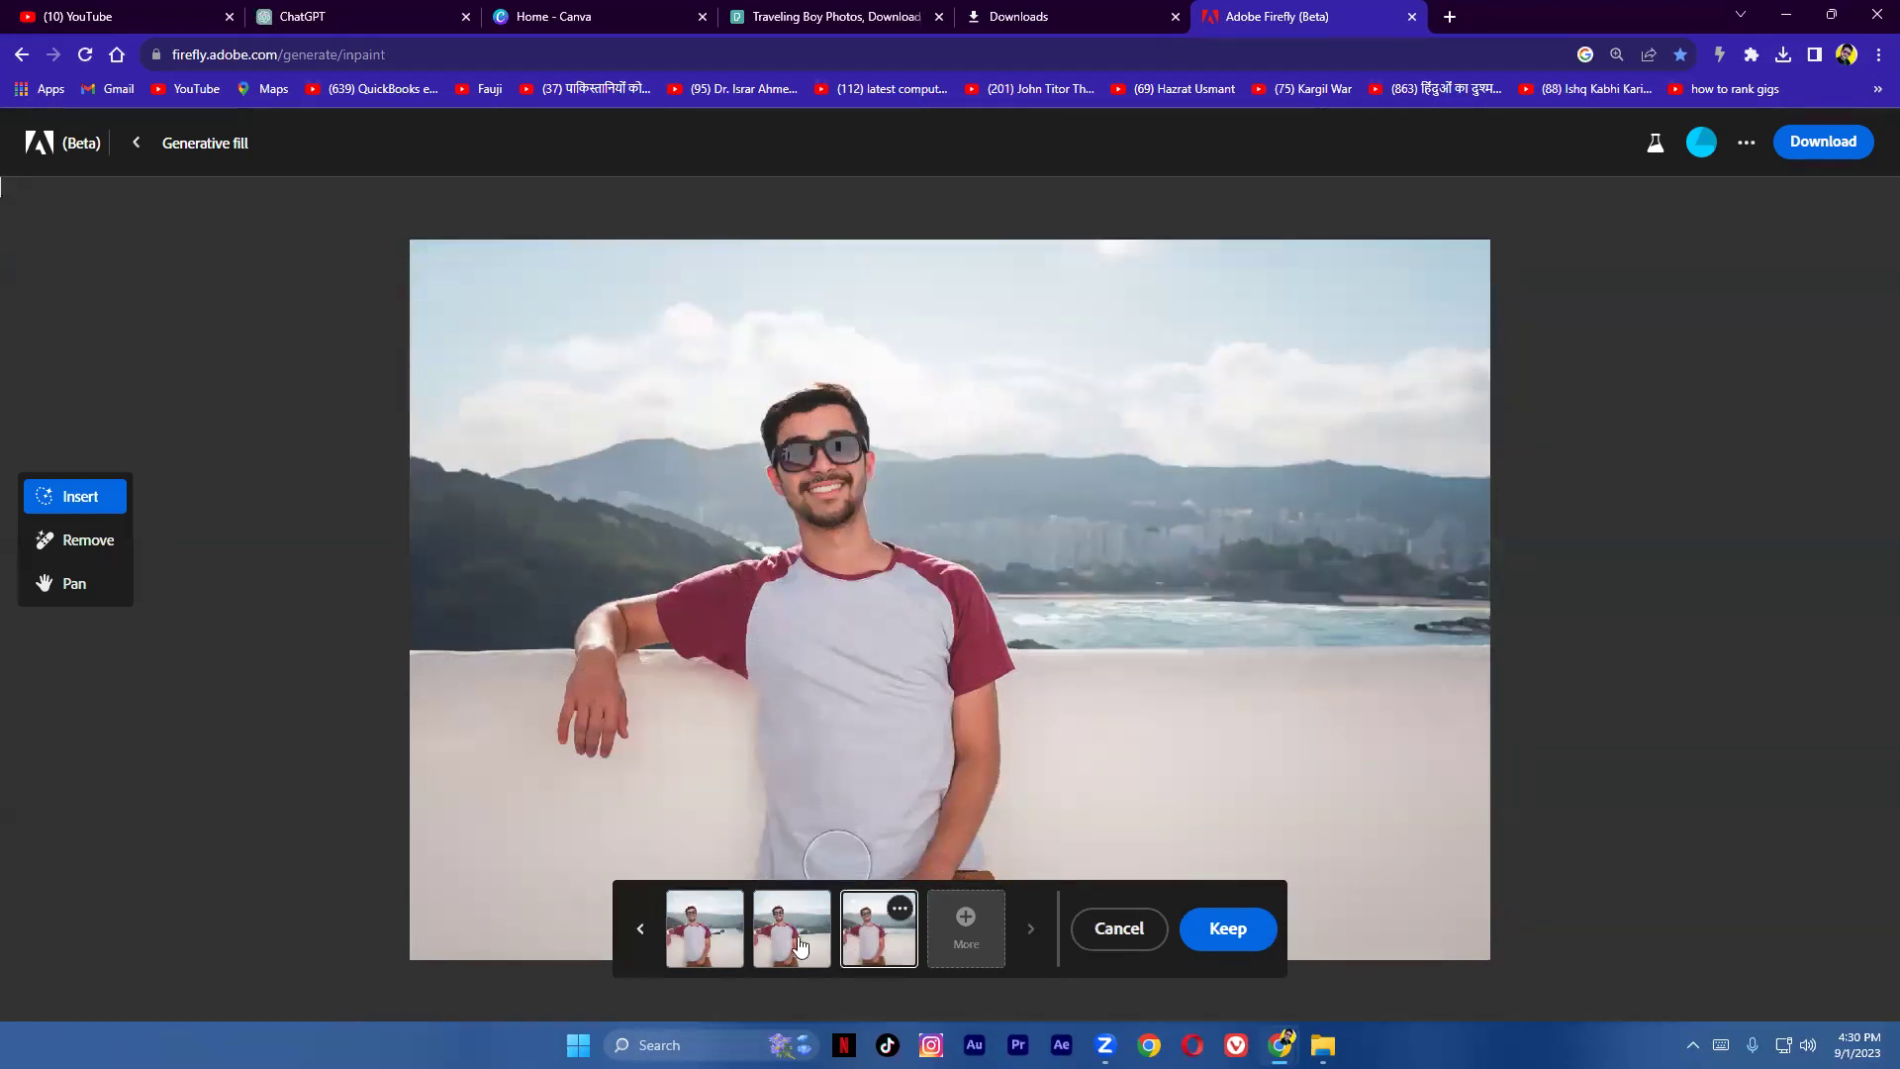
click(672, 938)
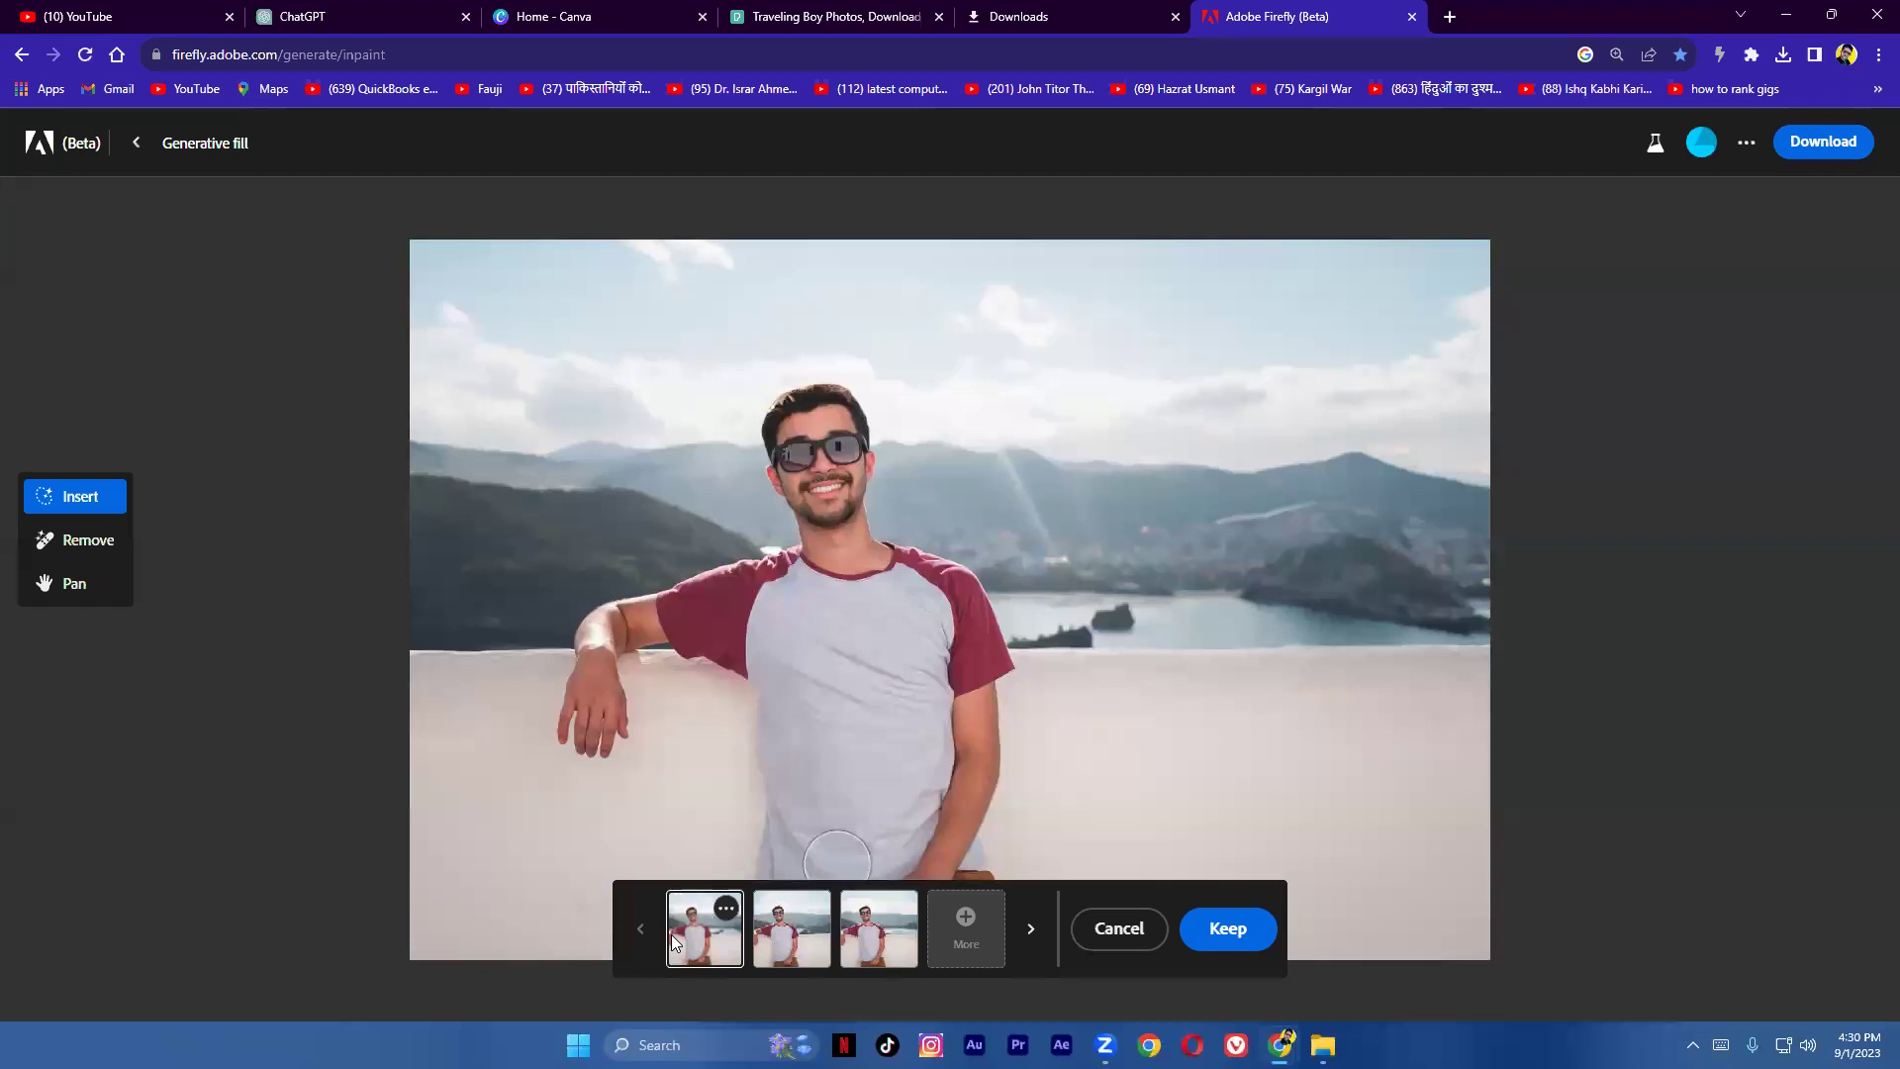
click(772, 947)
click(1104, 8)
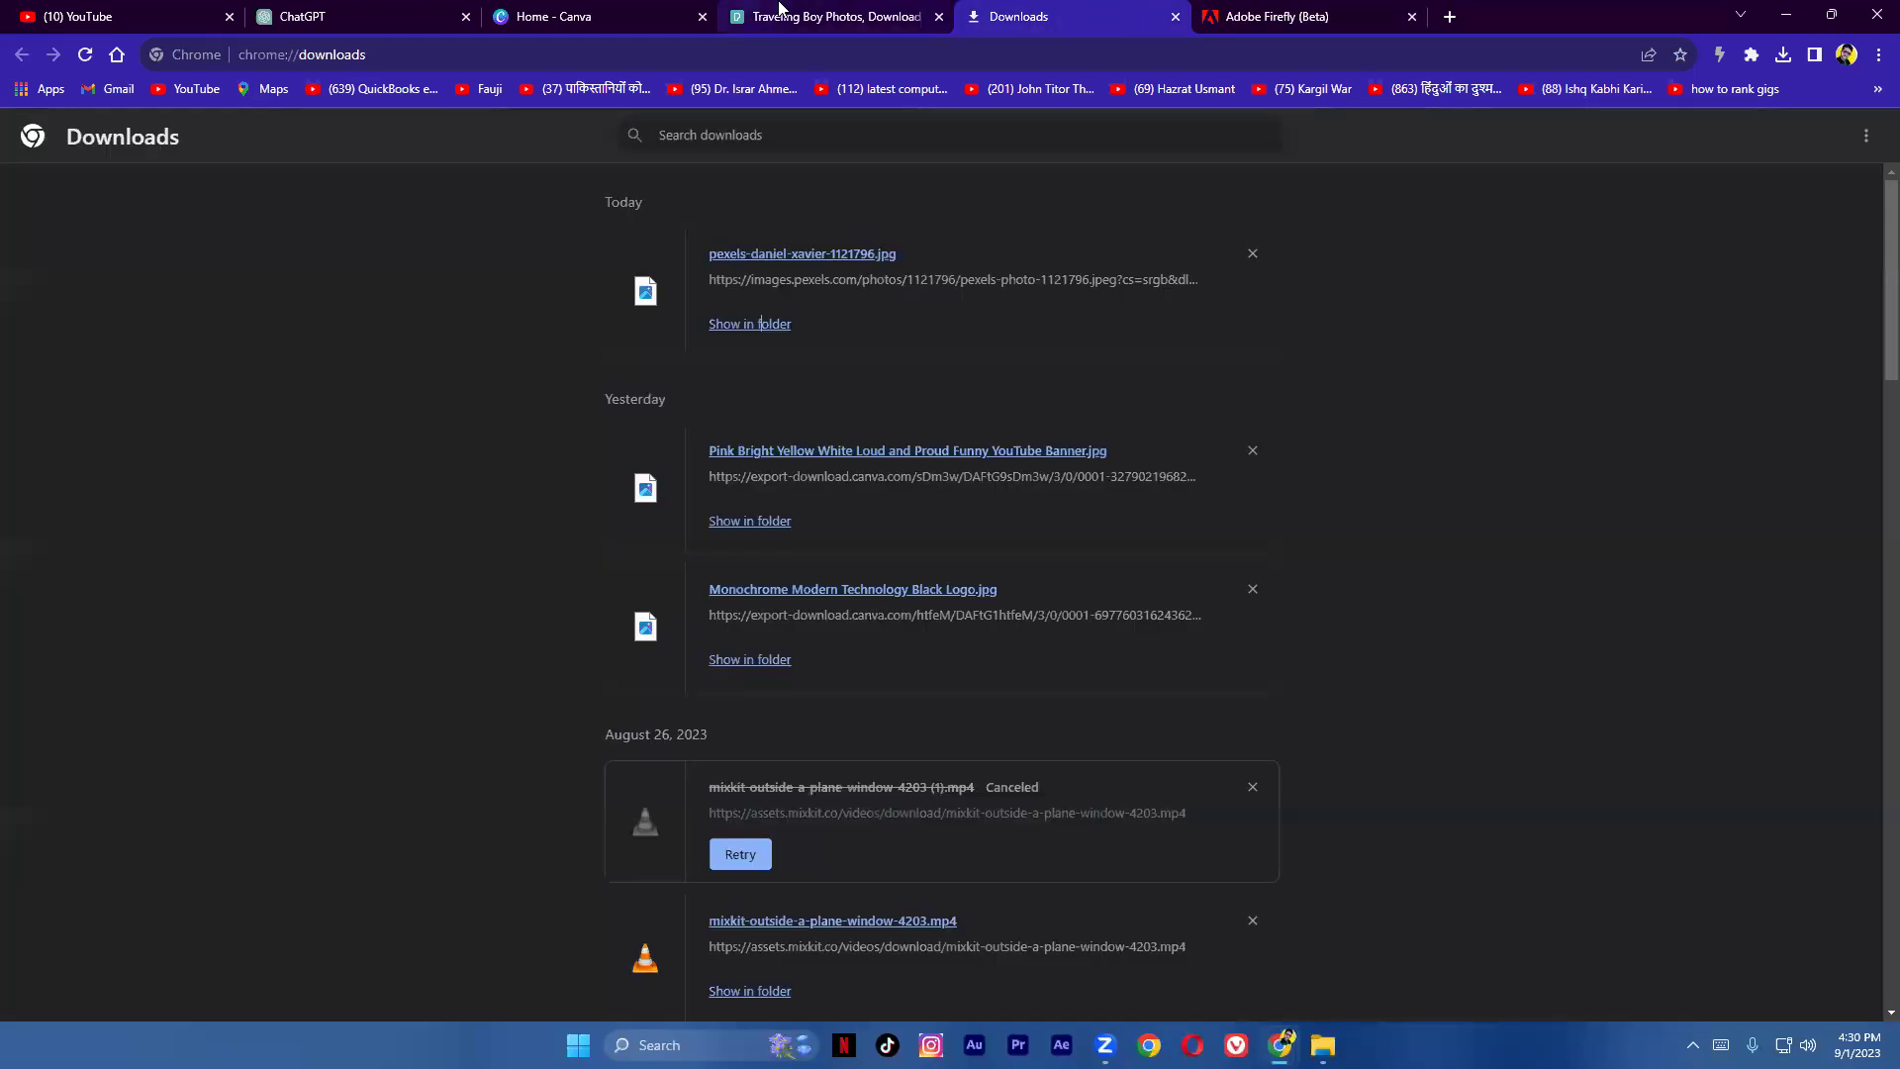
click(903, 12)
click(1255, 10)
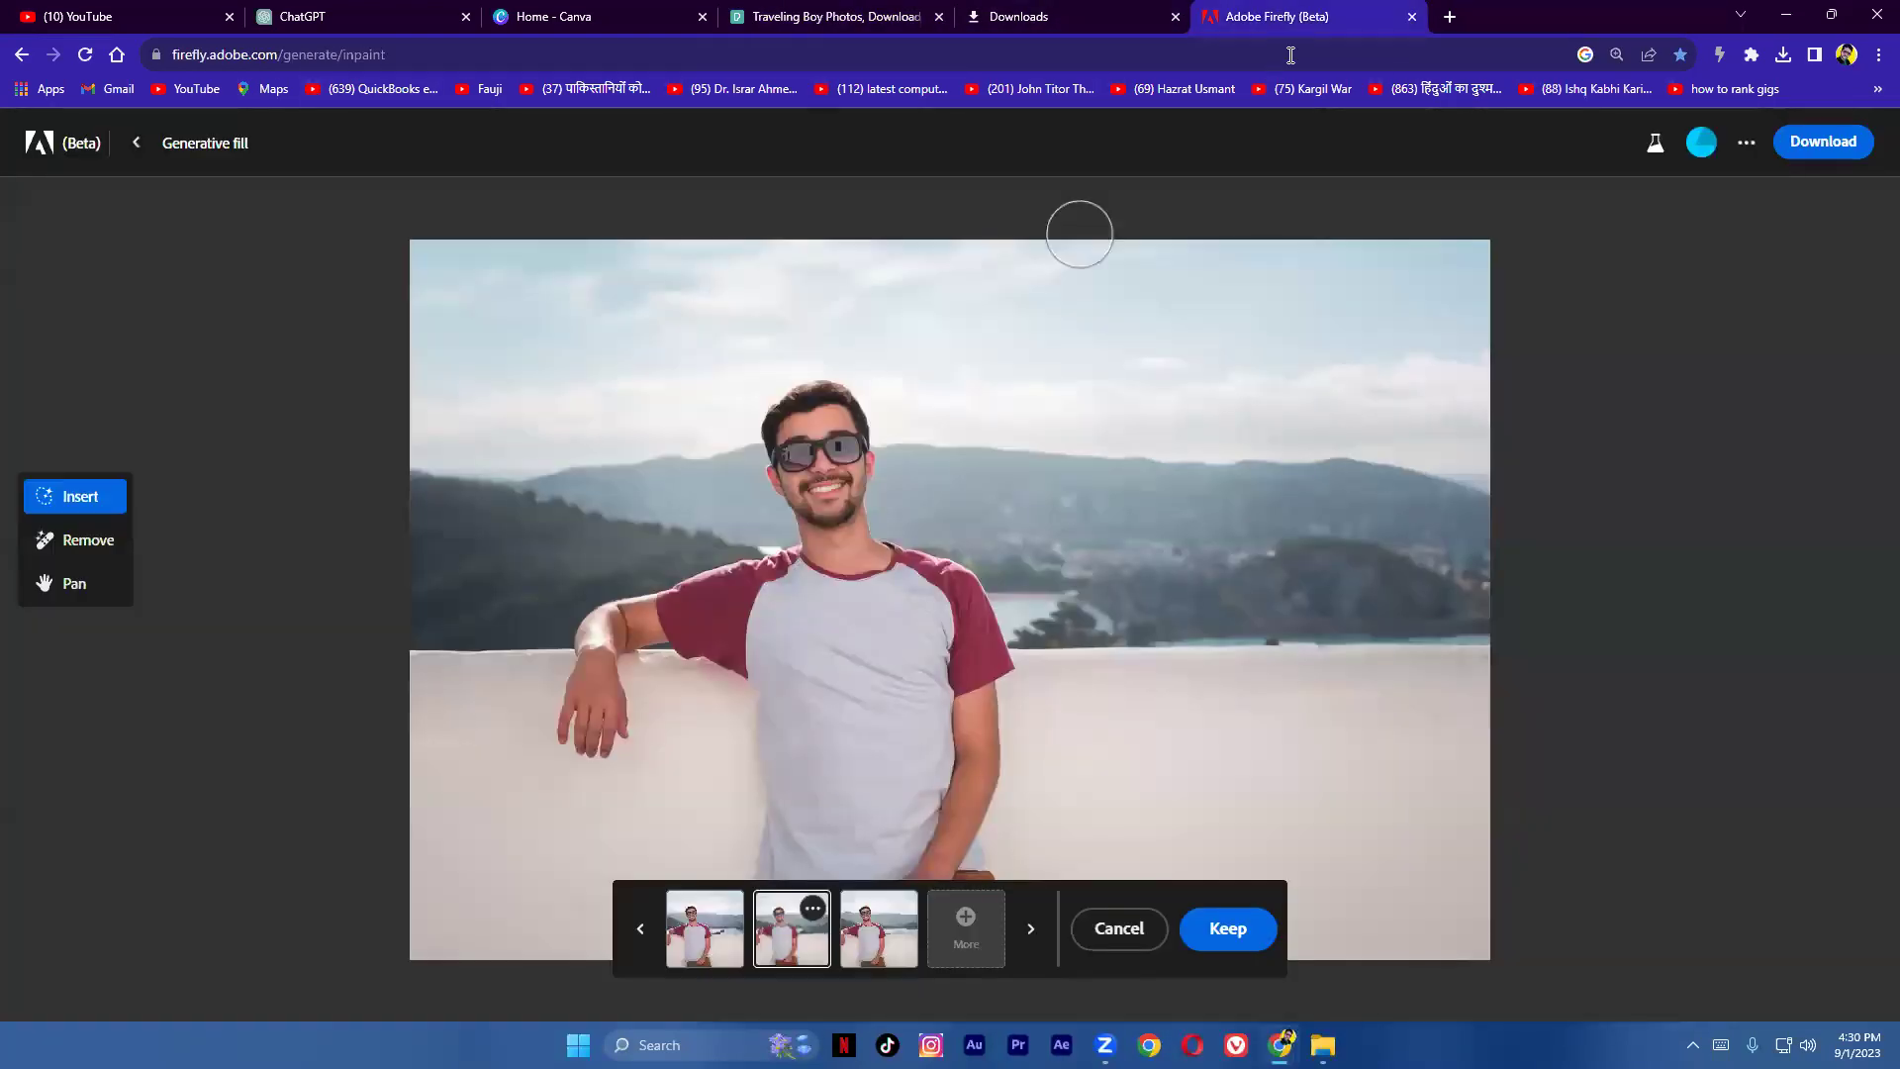
double_click(406, 54)
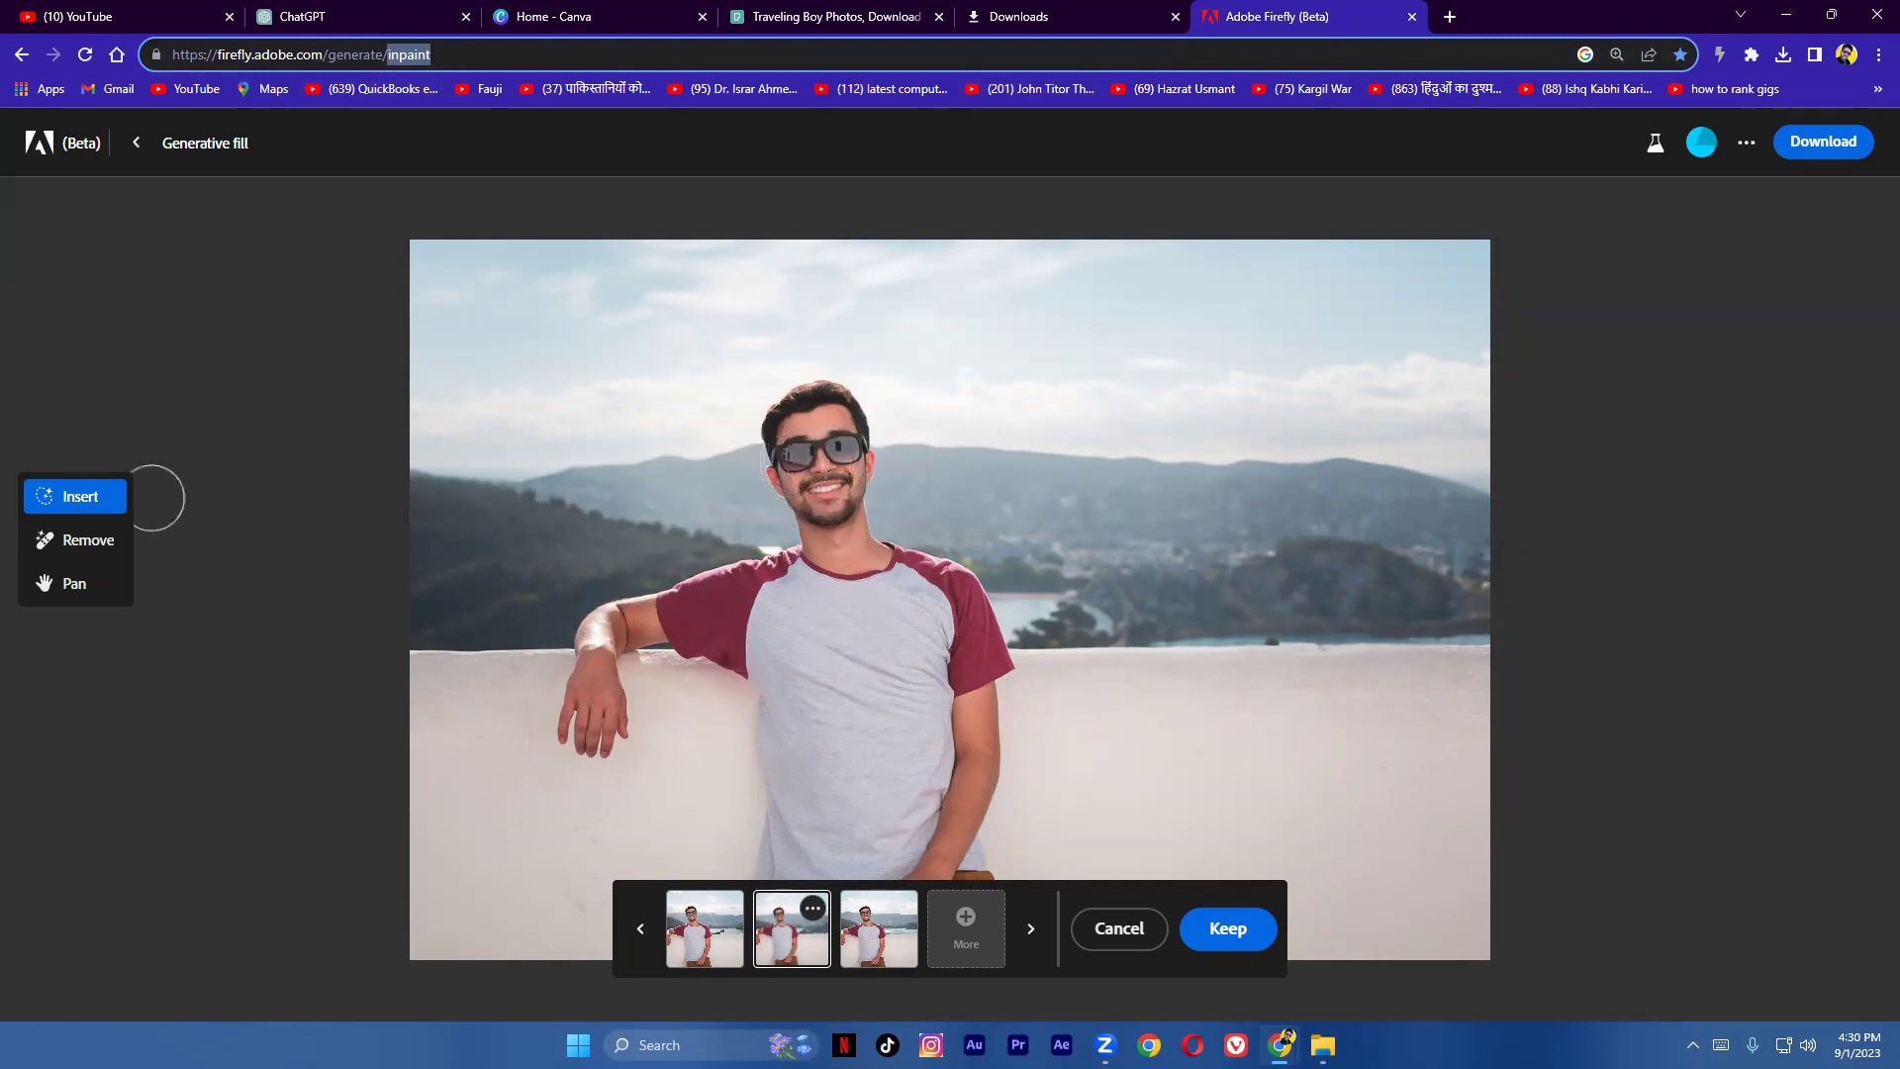
click(89, 499)
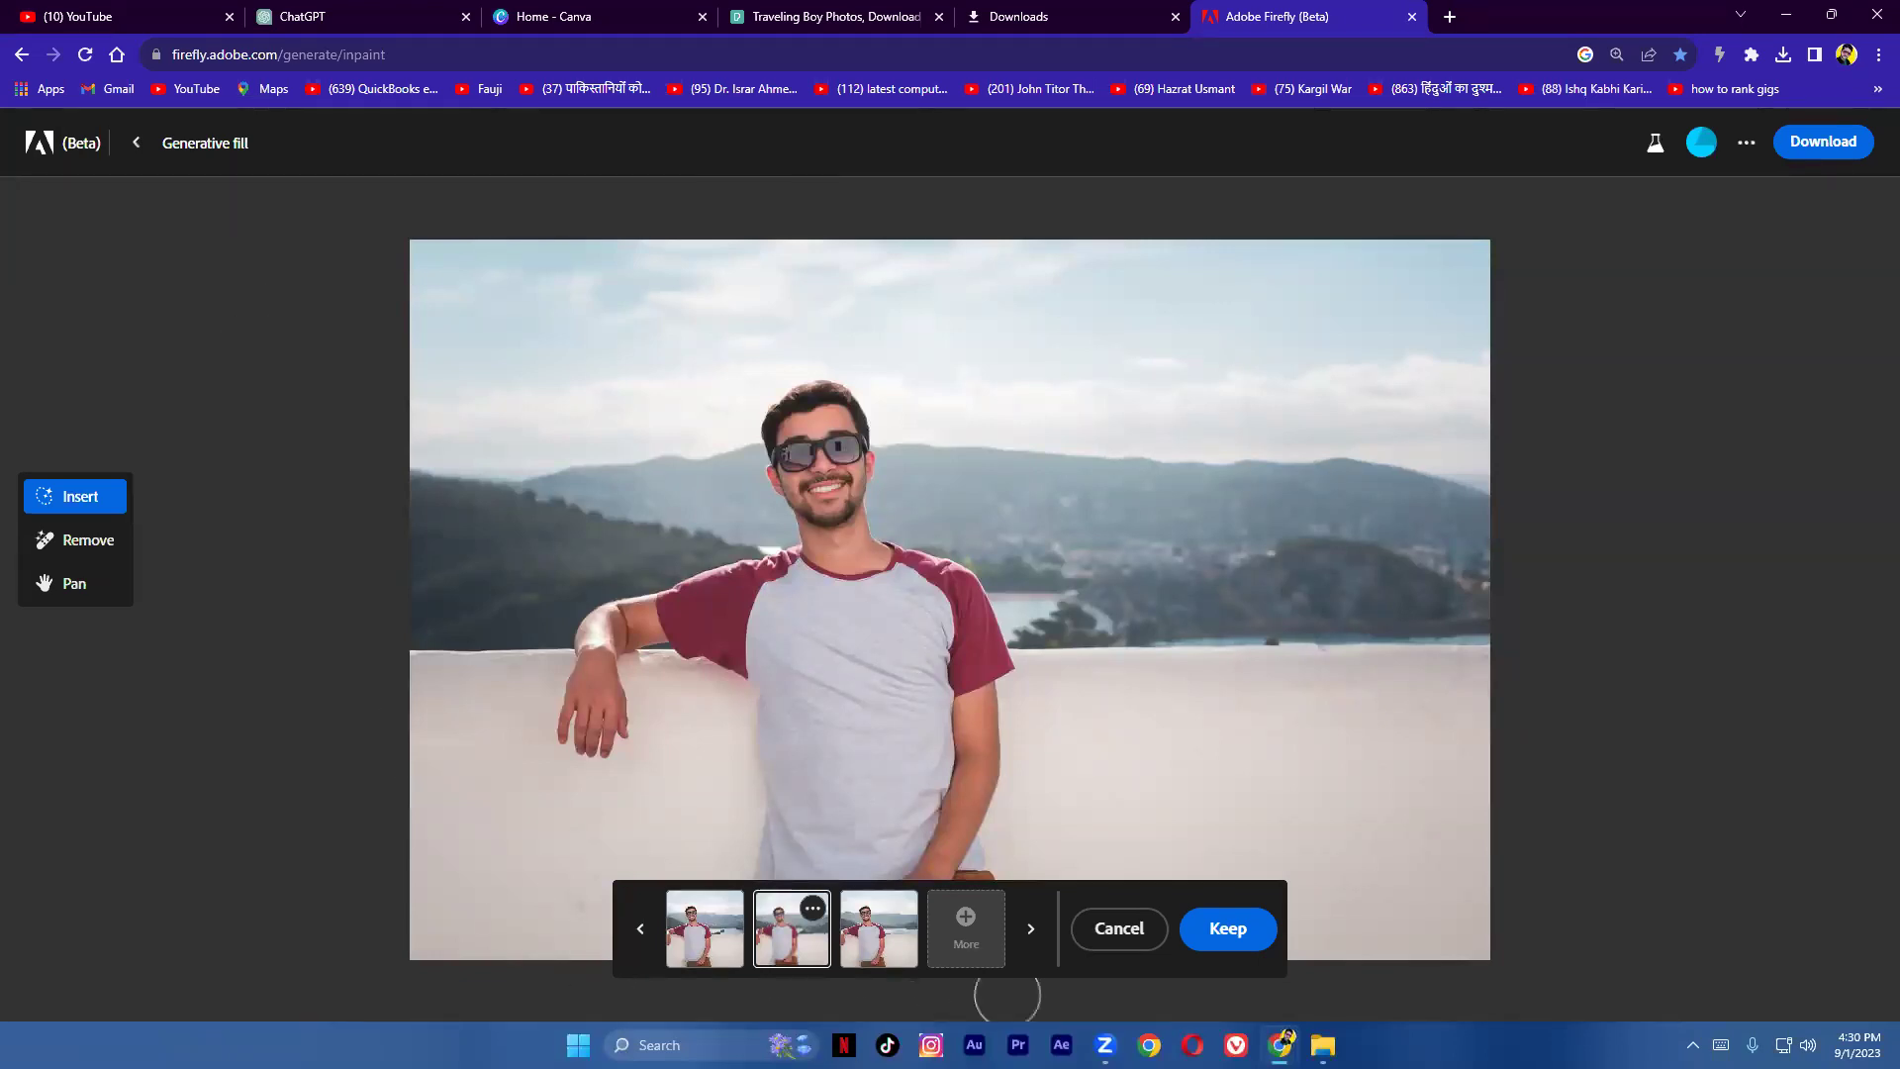
Step: Cancel the generated backgrounds and clear the brushed selection to restore the original photo
click(1108, 949)
click(1081, 853)
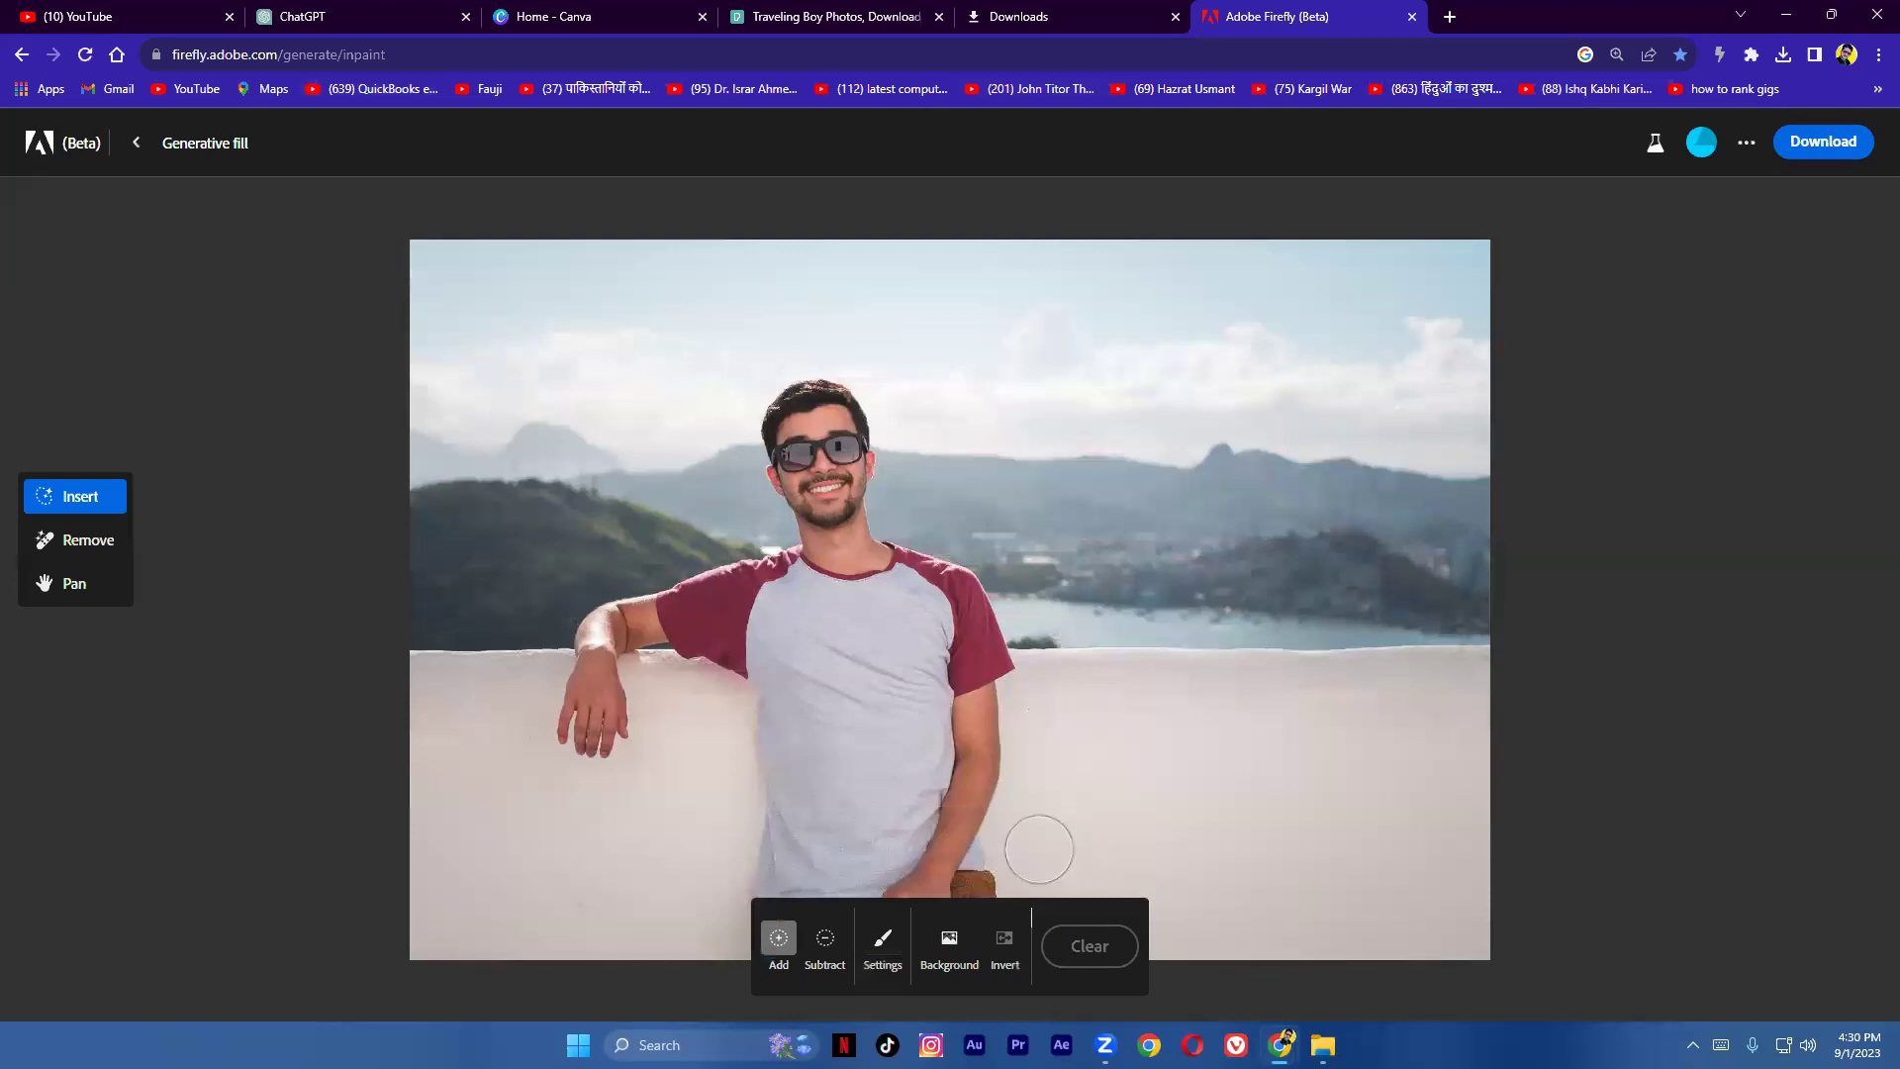
Step: Reduce the brush size, brush over the man's sunglasses, and generate a fill with the prompt "change sun glasses"
click(882, 942)
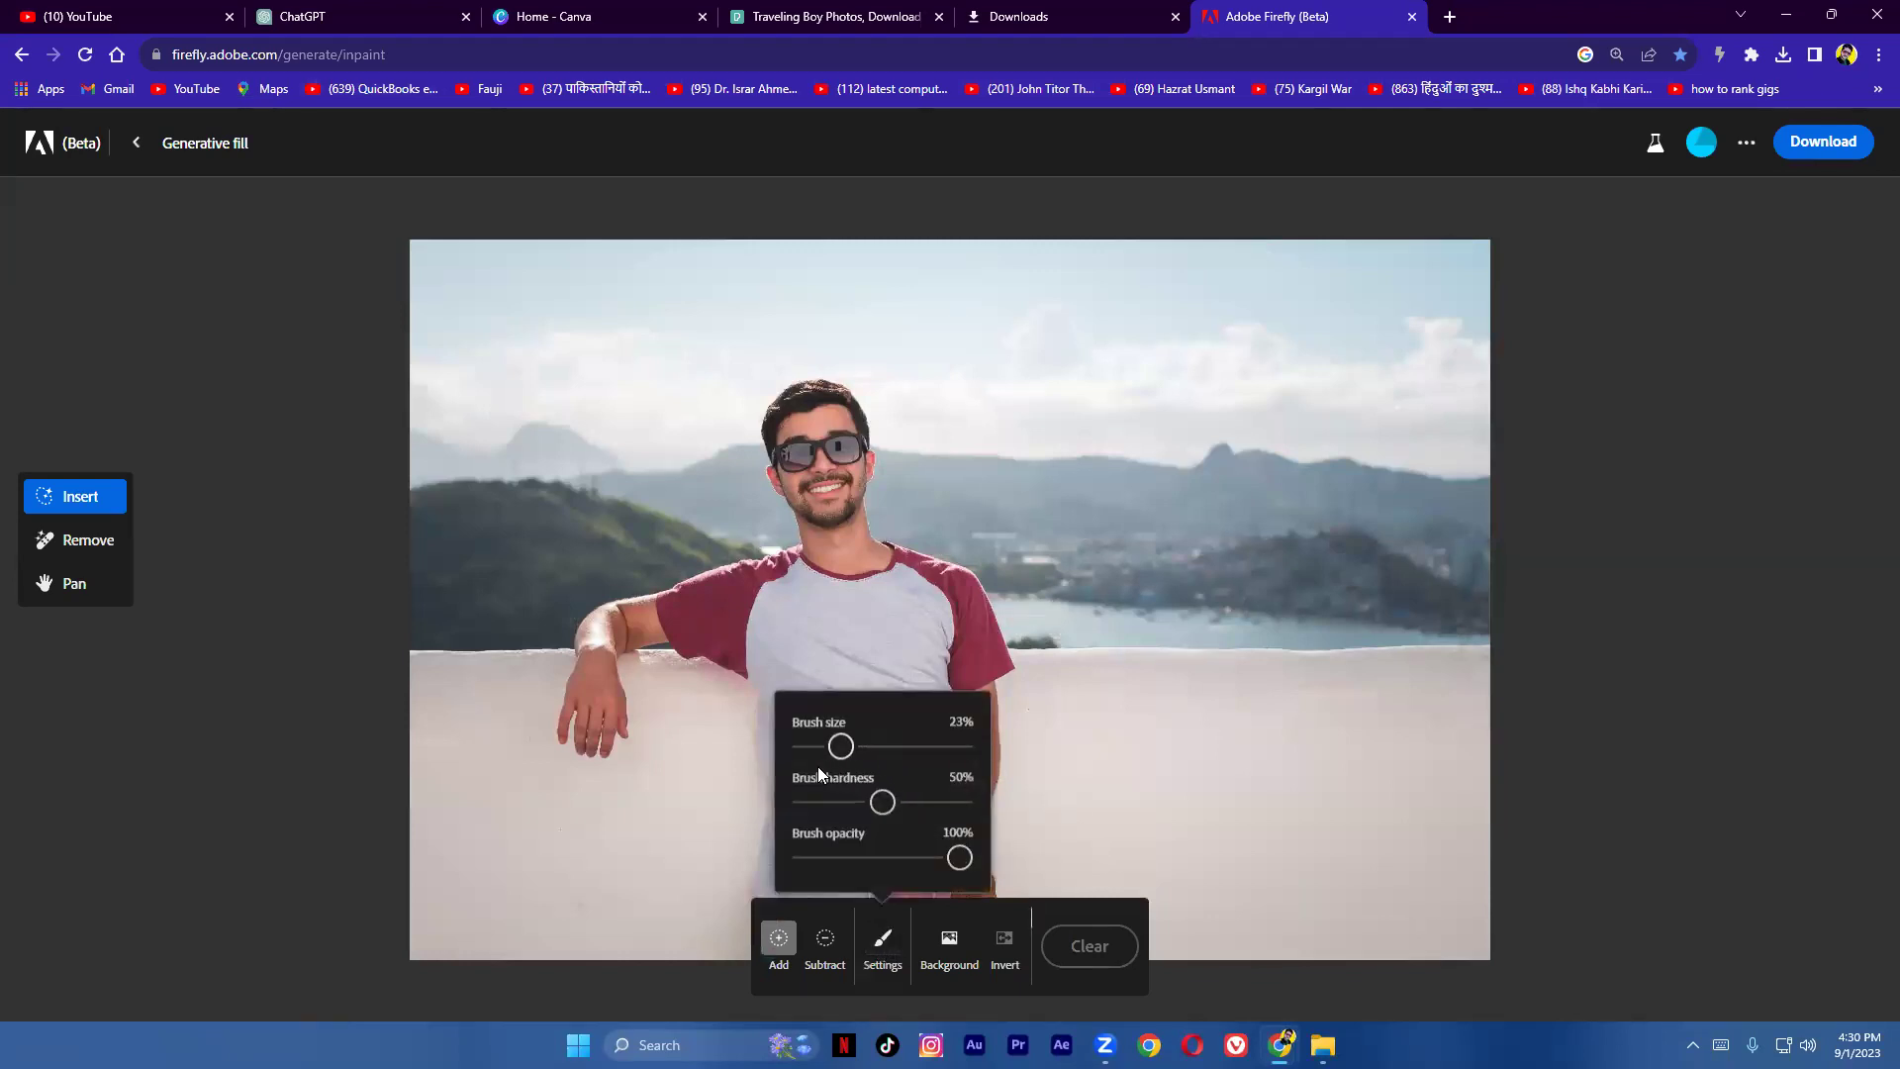
click(792, 458)
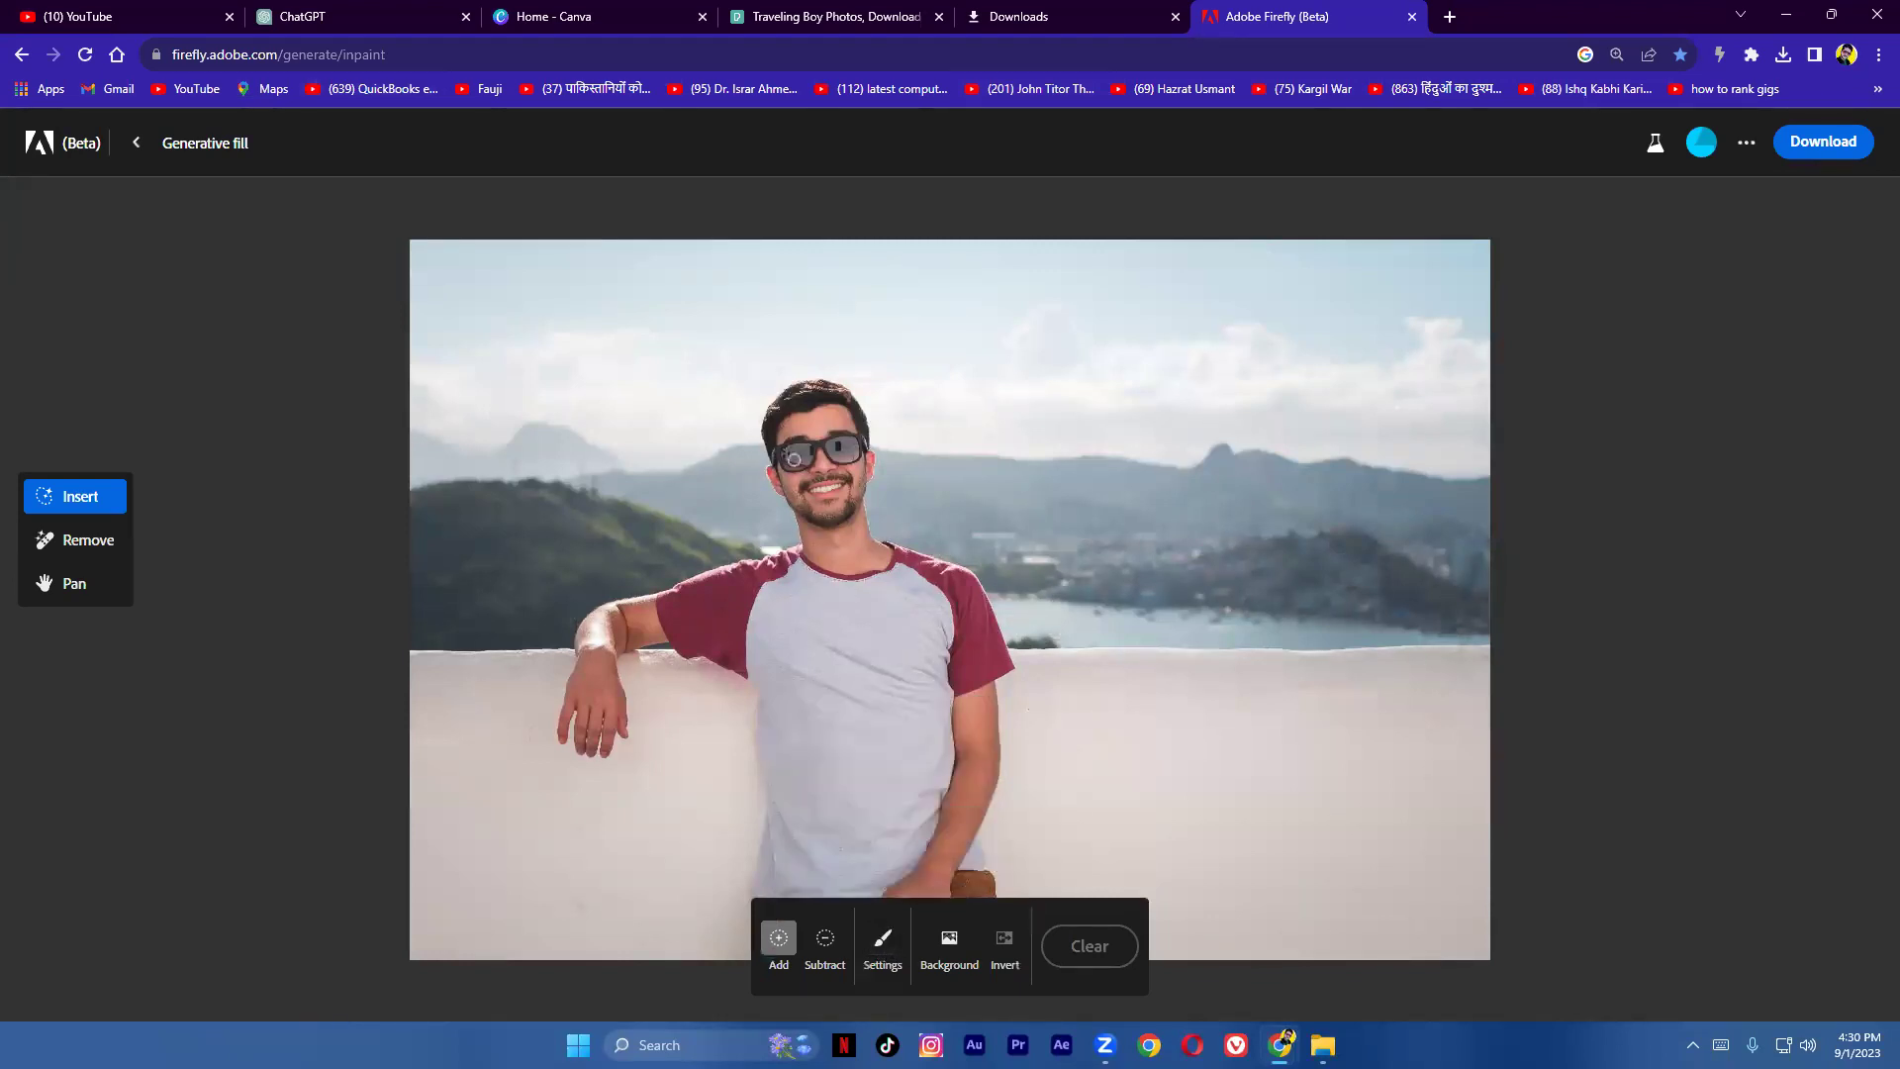
mouse_move(795, 461)
mouse_down()
mouse_move(803, 447)
mouse_move(782, 451)
mouse_move(859, 452)
mouse_move(837, 455)
mouse_up()
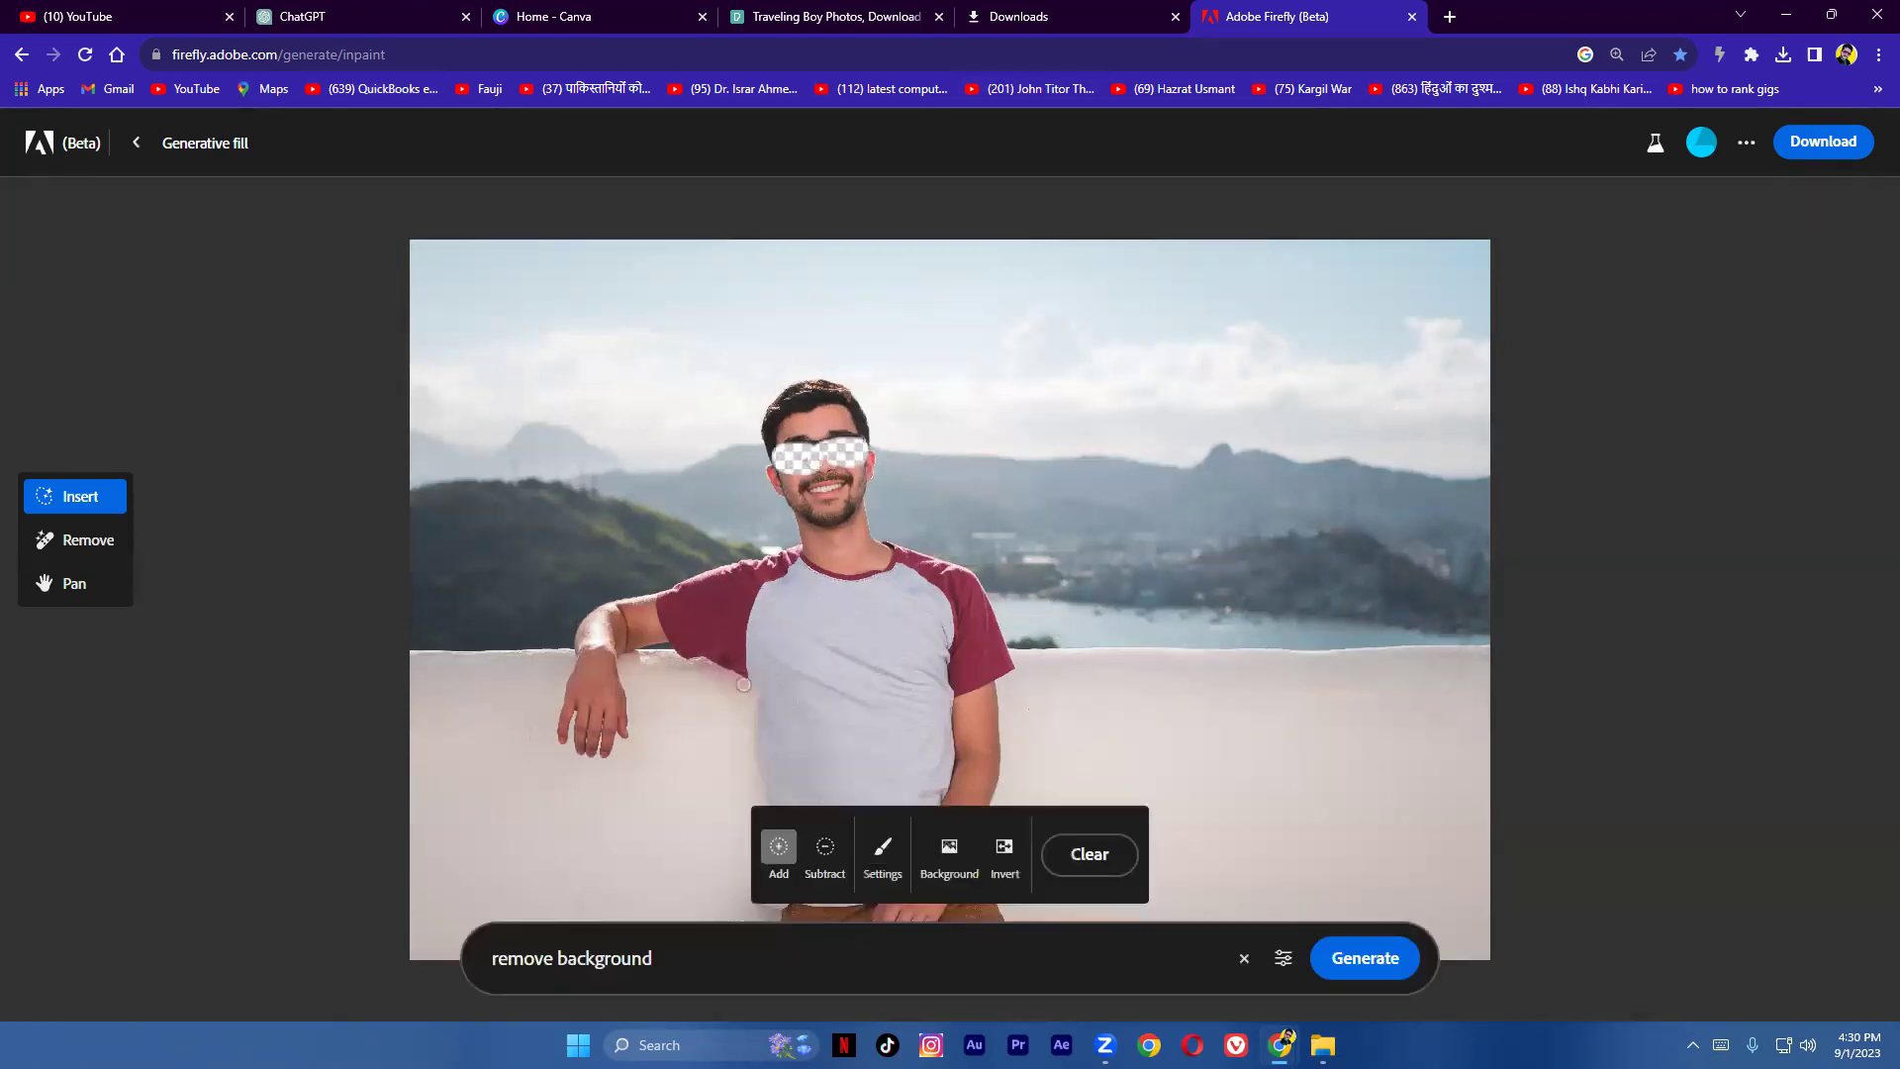
triple_click(594, 958)
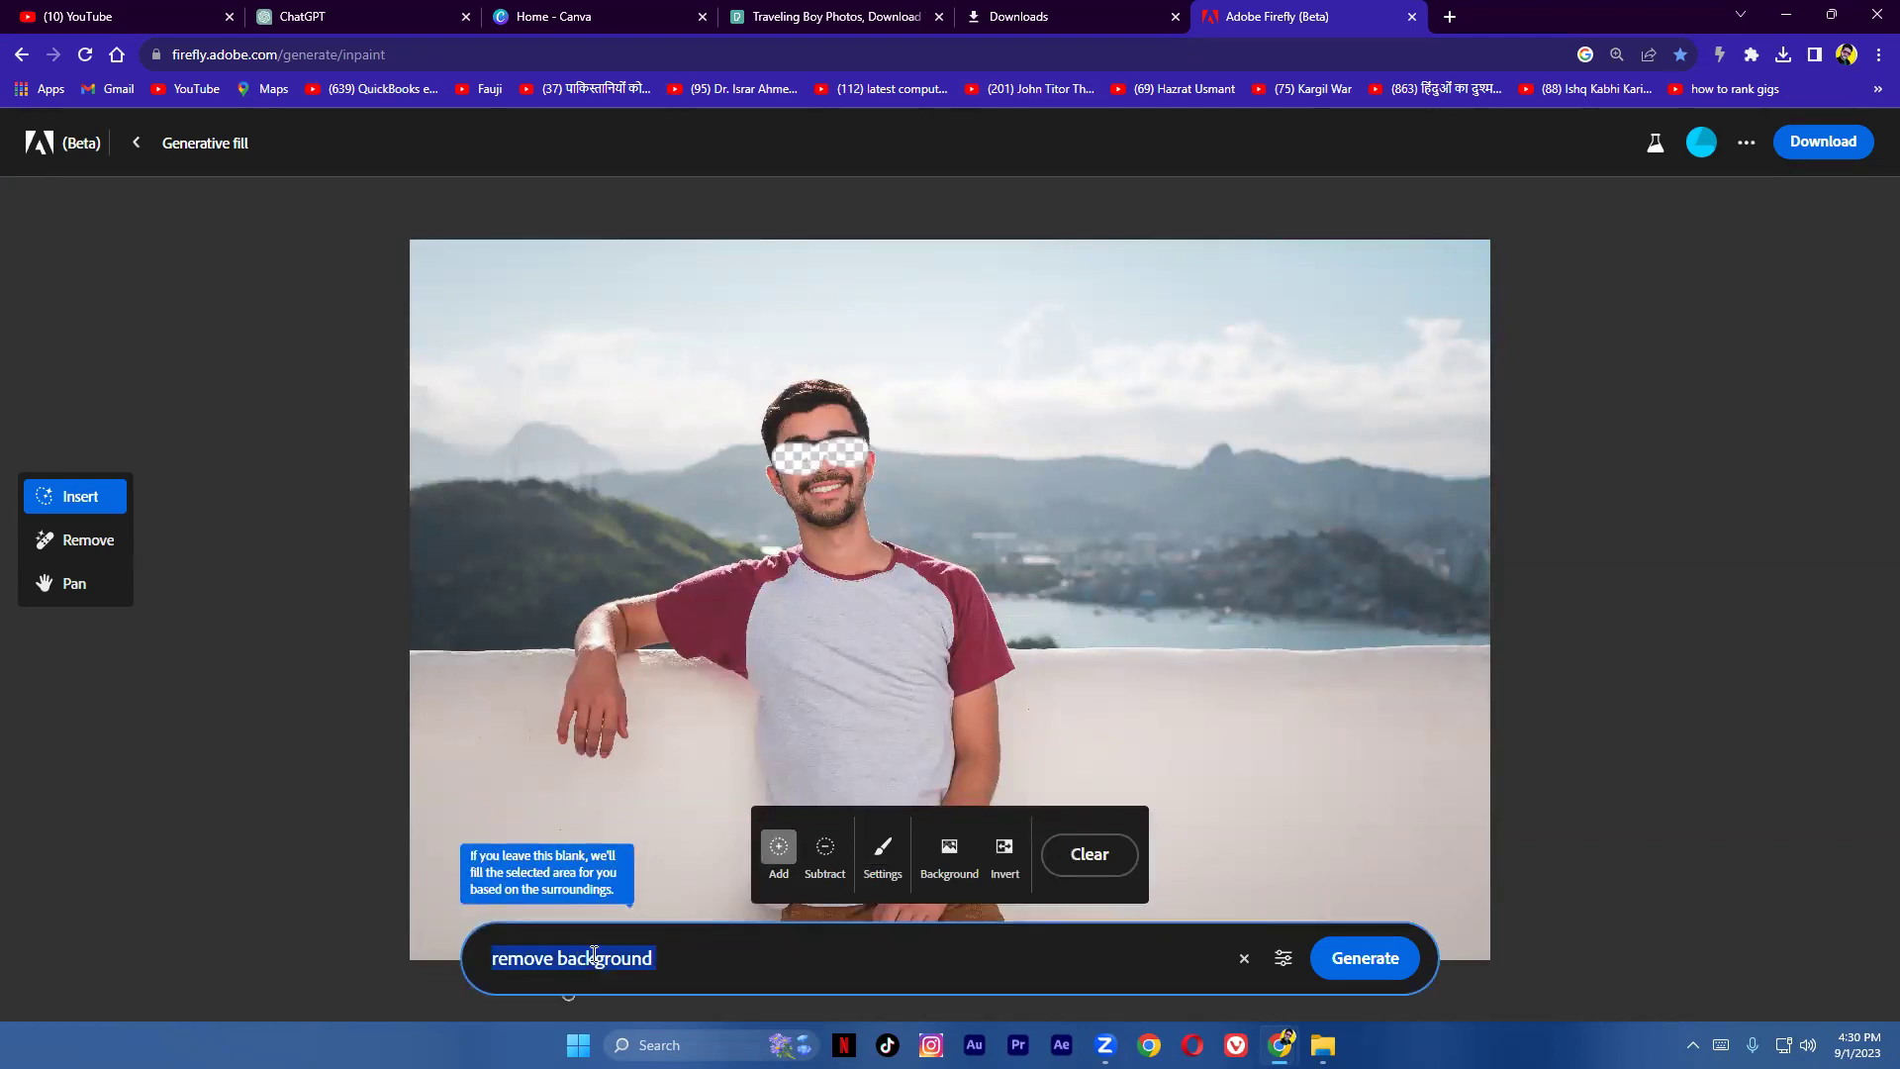
text(change sun glasses)
click(1346, 968)
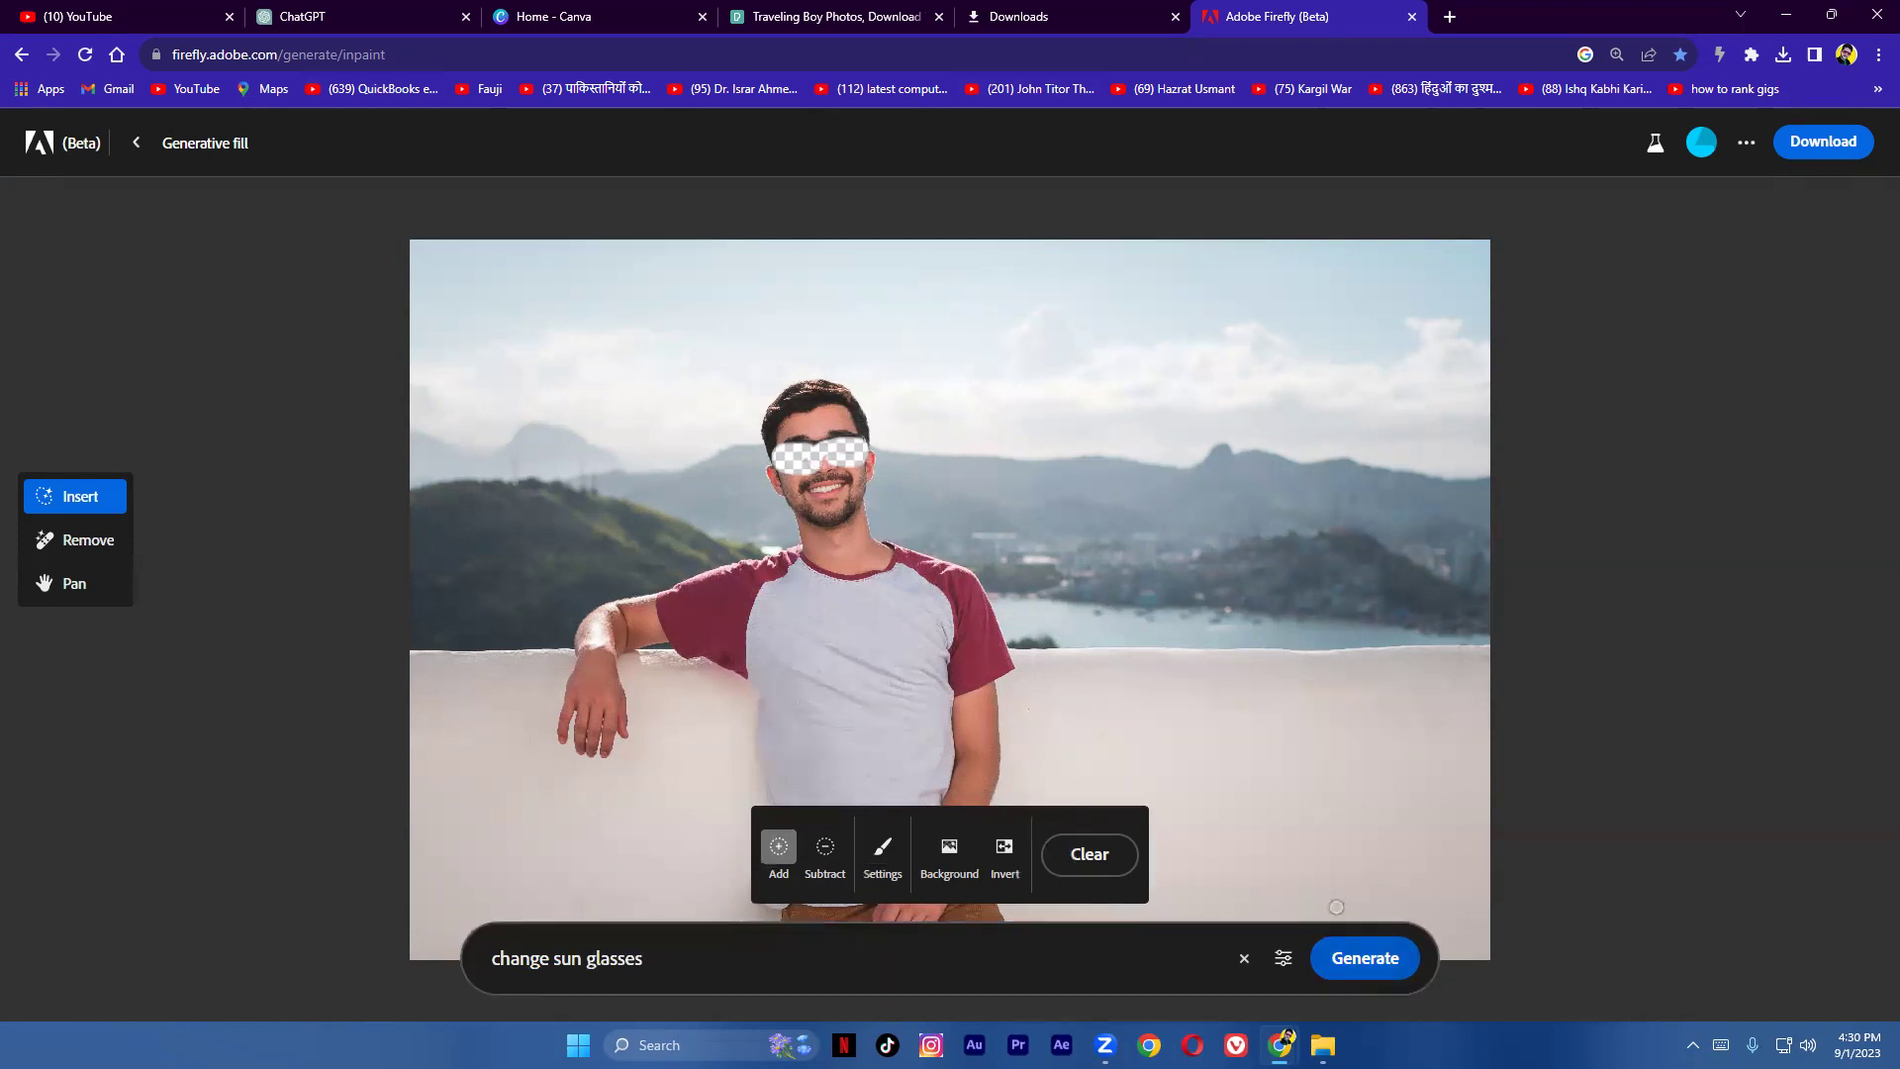
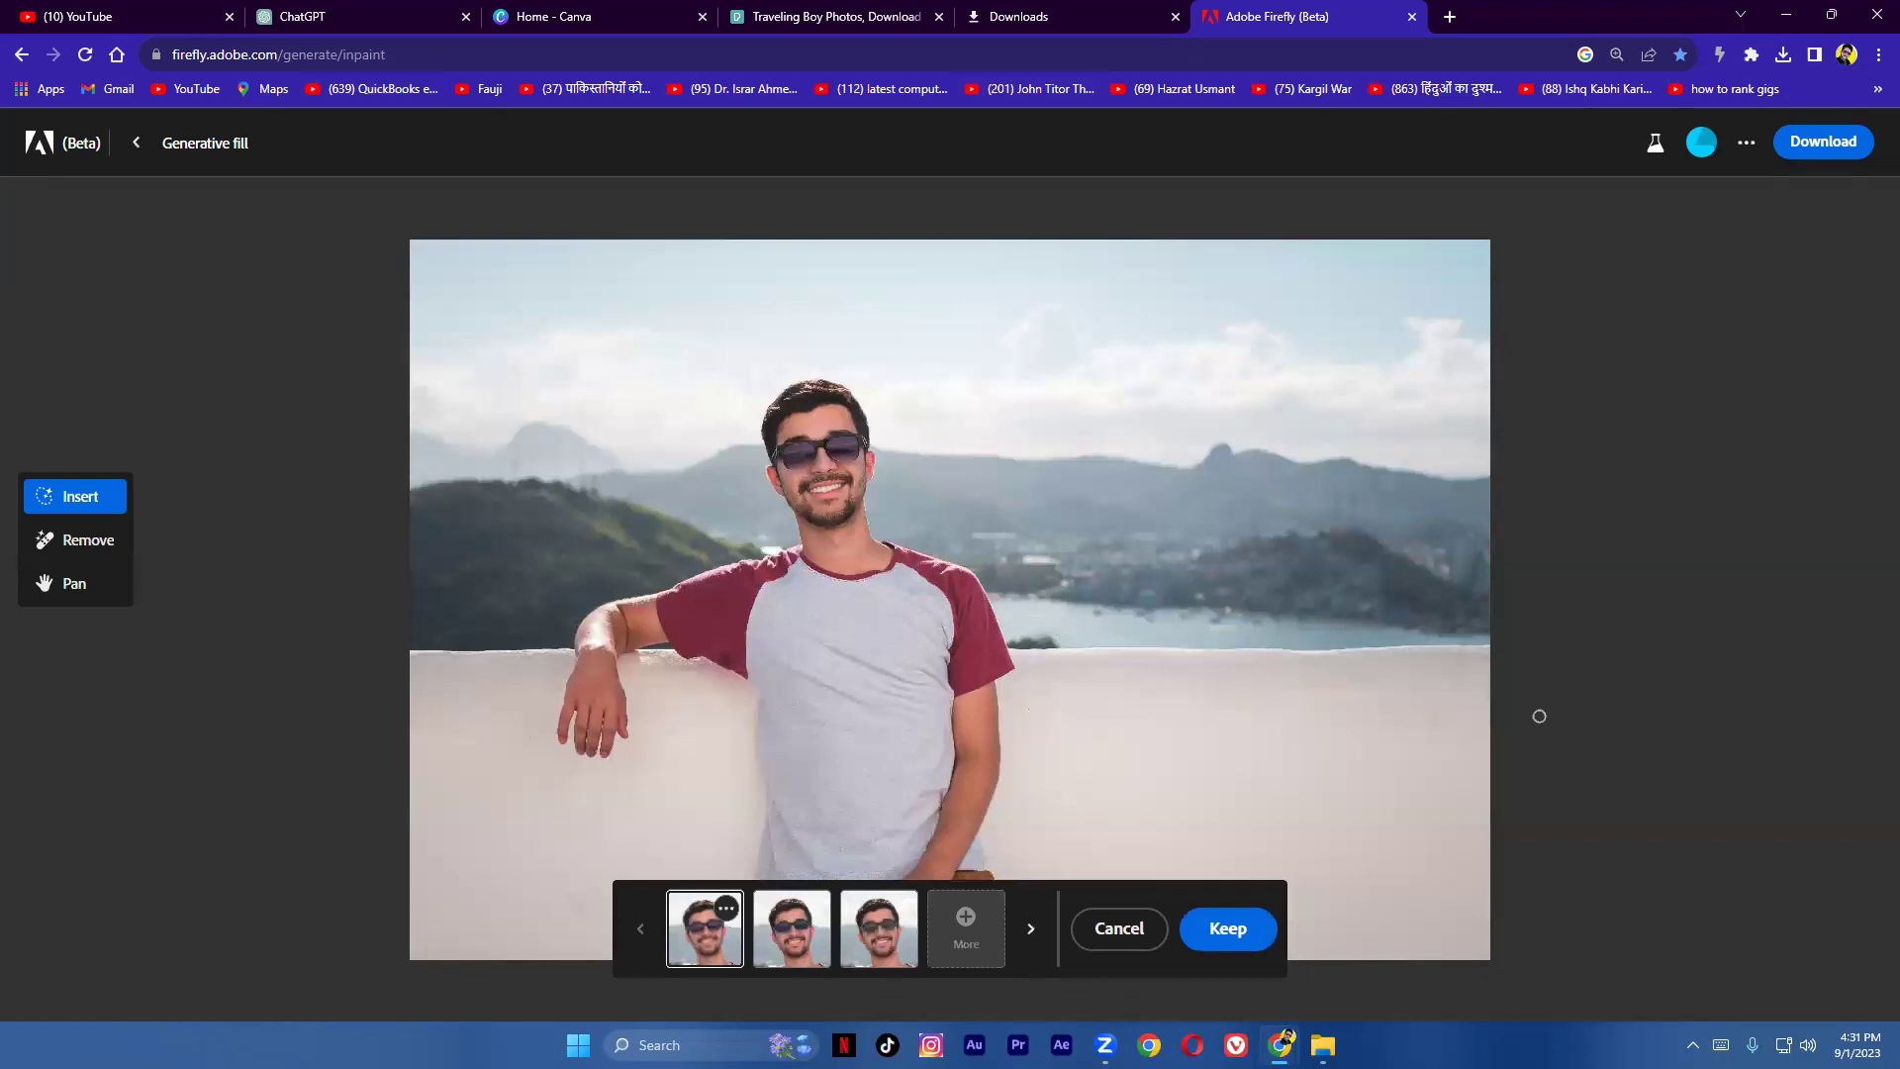
Step: Compare the generated sunglasses variations and select the third one
click(796, 927)
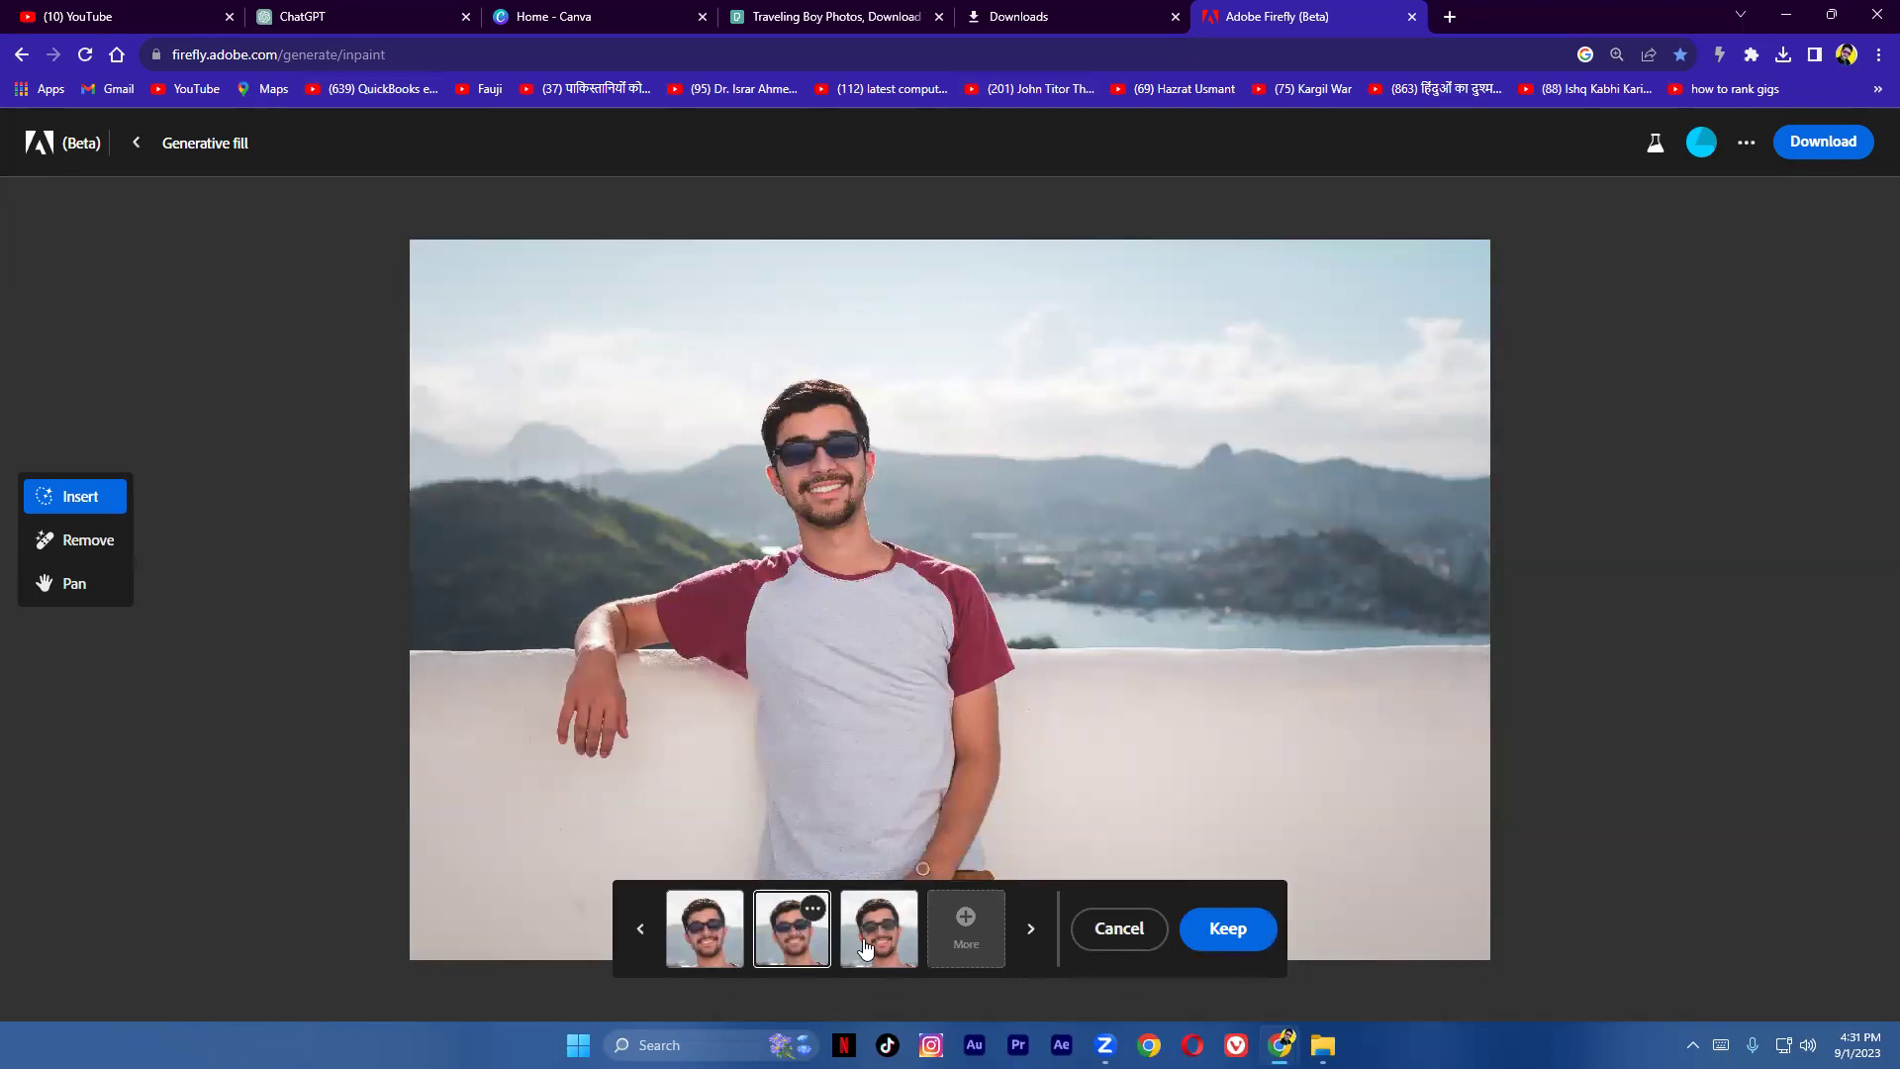
click(743, 952)
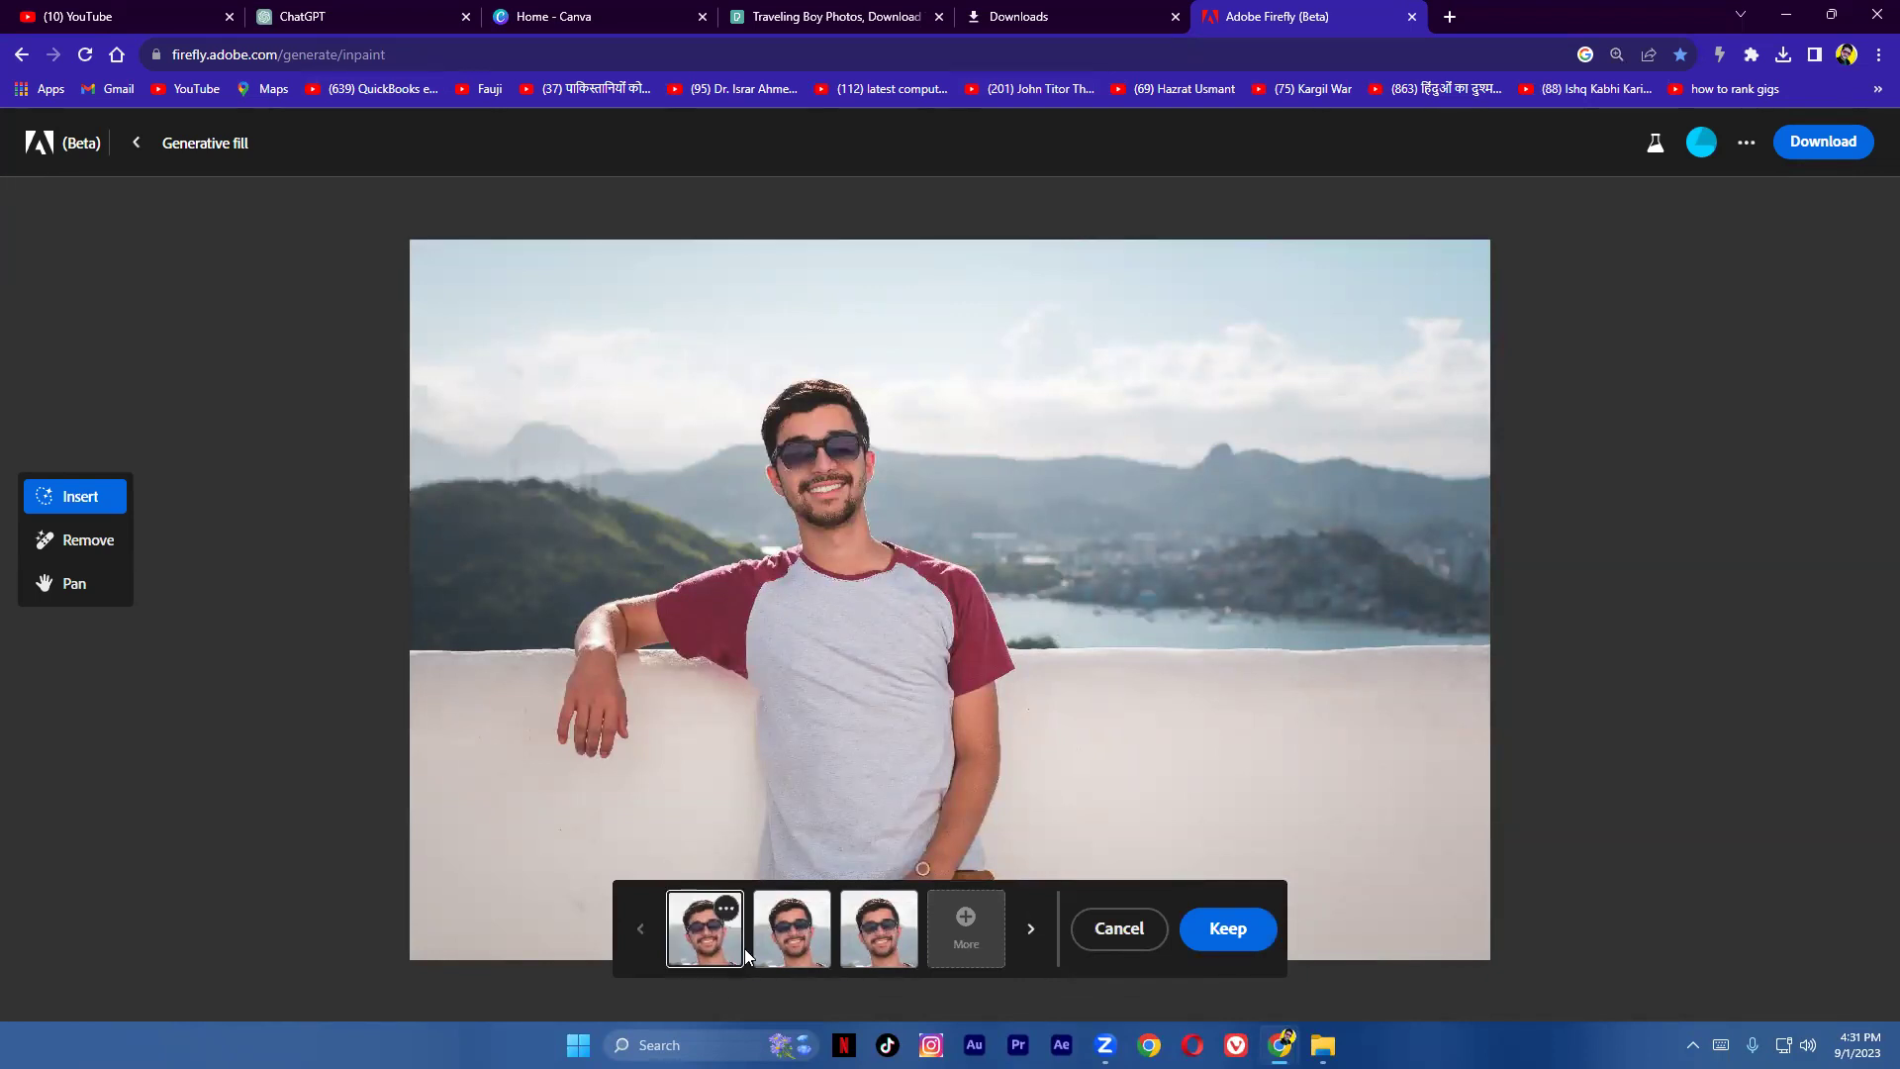
click(881, 935)
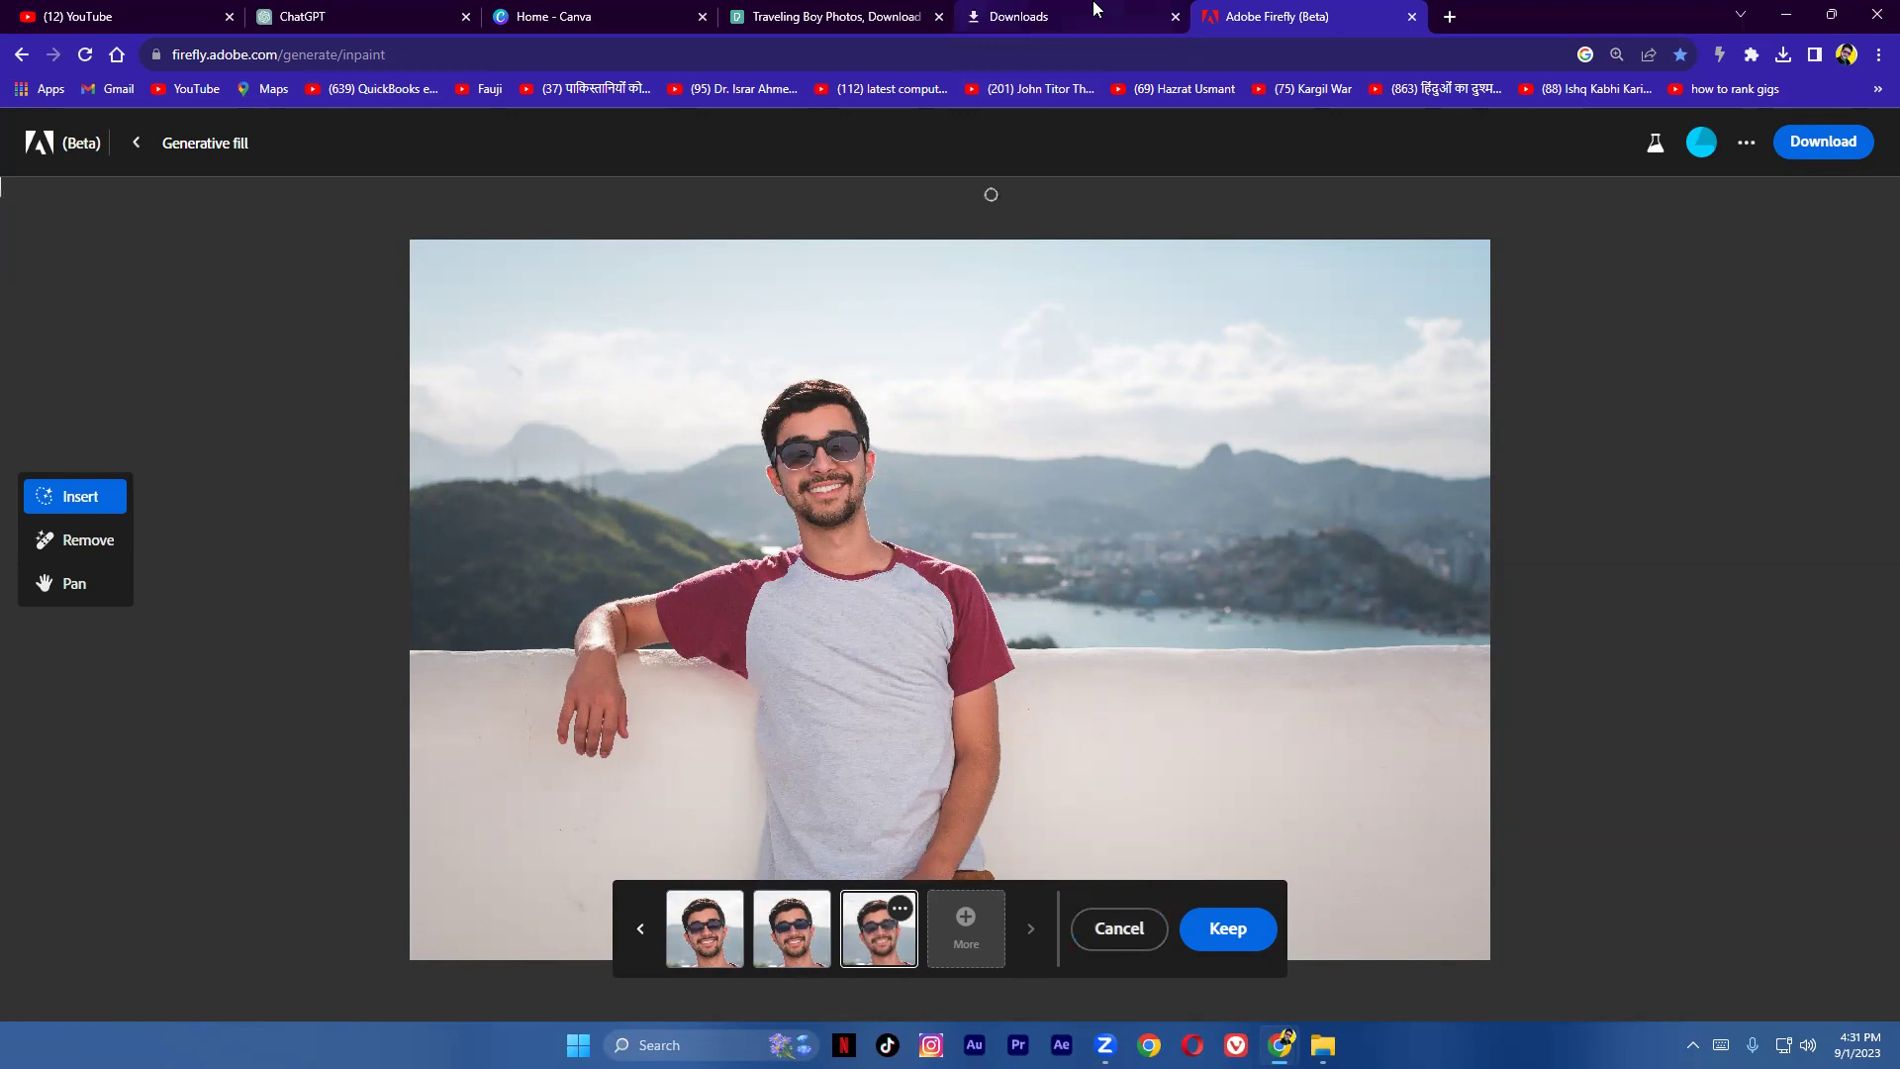
Step: Open a new browser tab and run the "background eraser" Google search again
click(1443, 16)
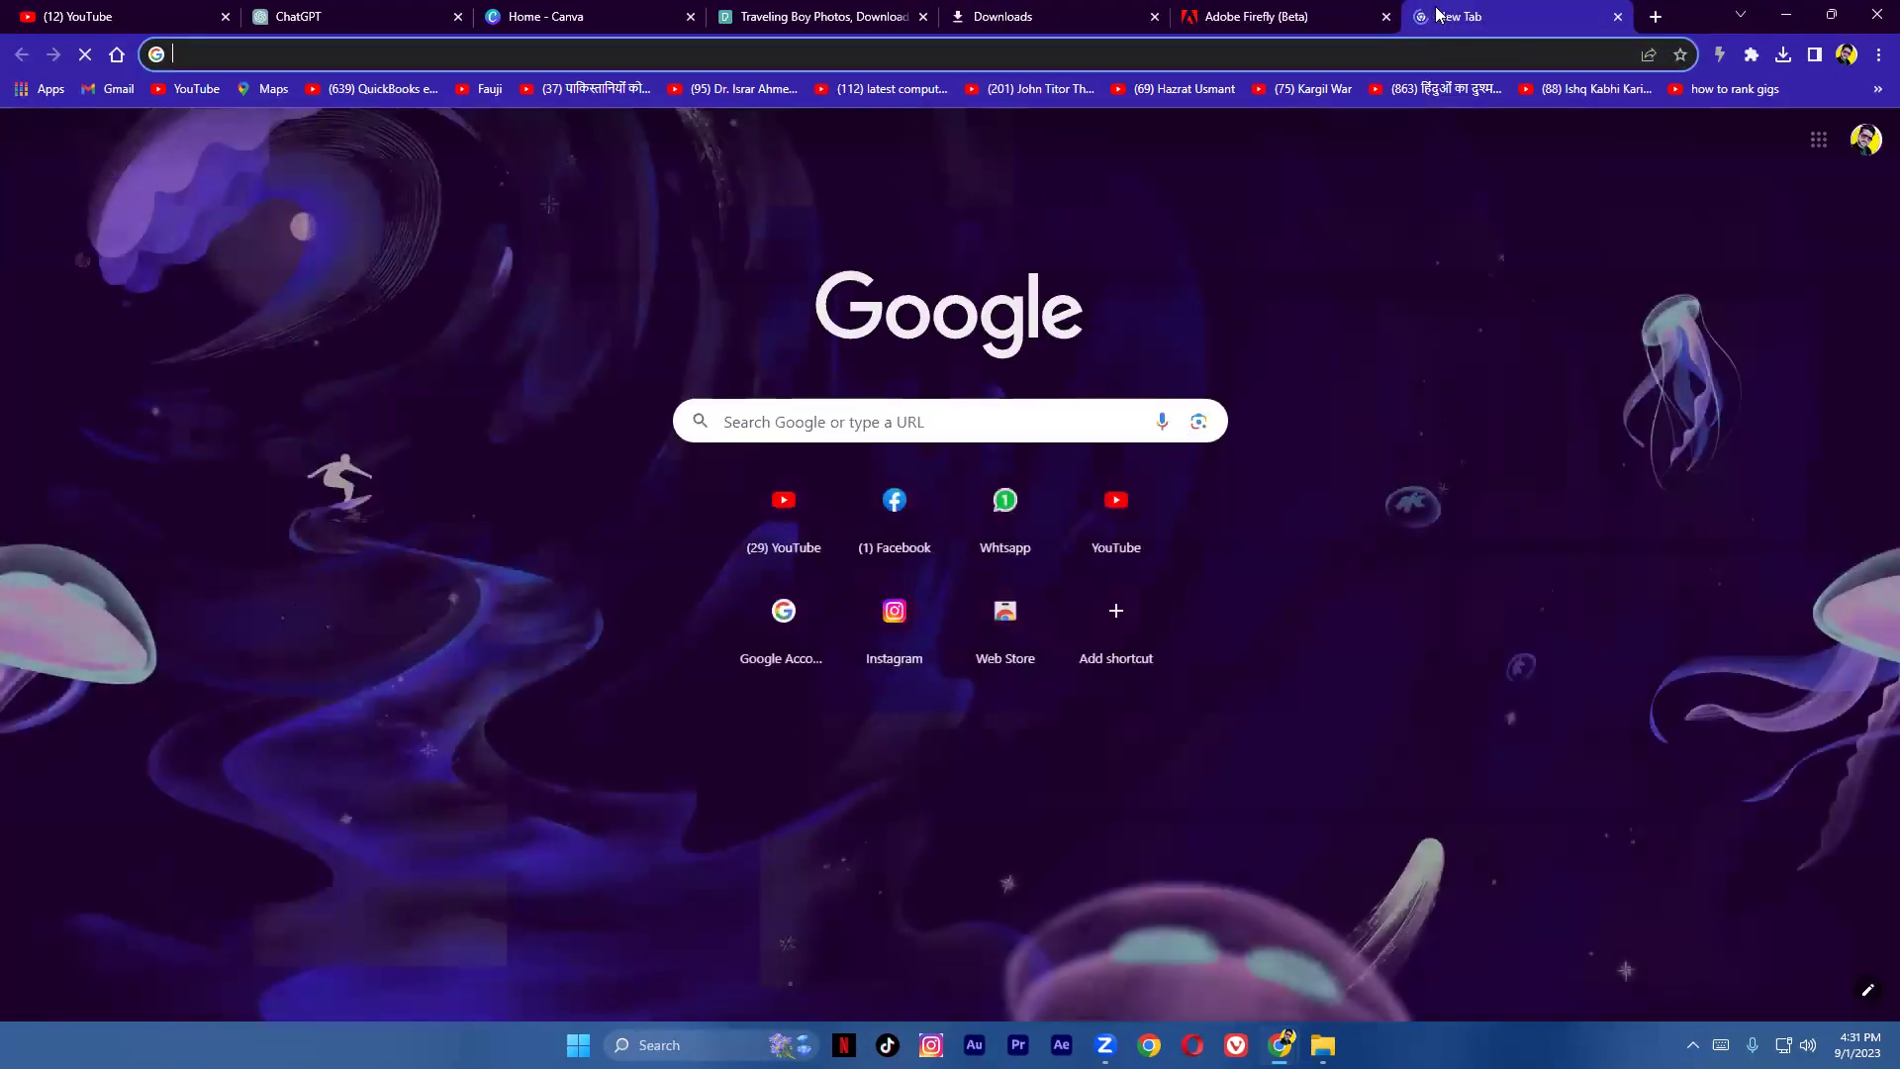
text(b)
click(315, 137)
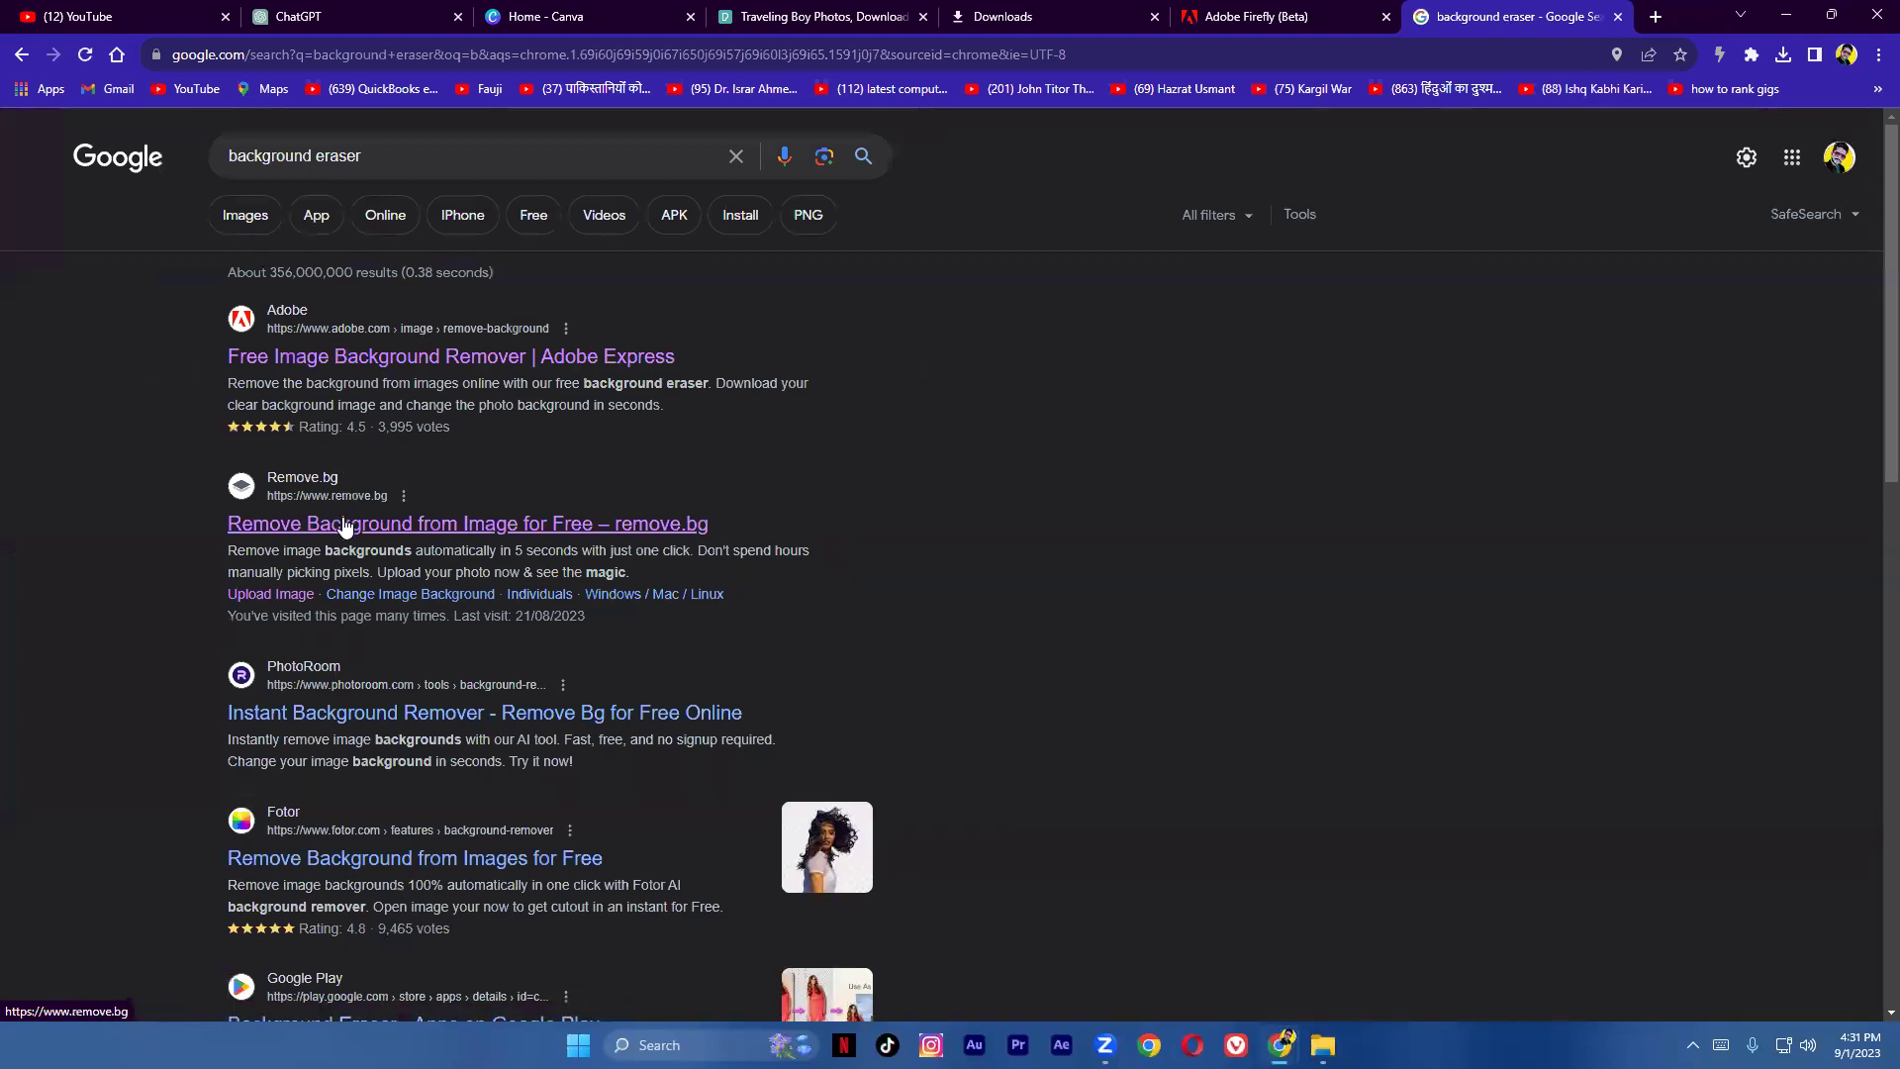
Step: Upload the Pexels photo to remove.bg to cut out the man, and download the 612 × 408 preview image
click(488, 462)
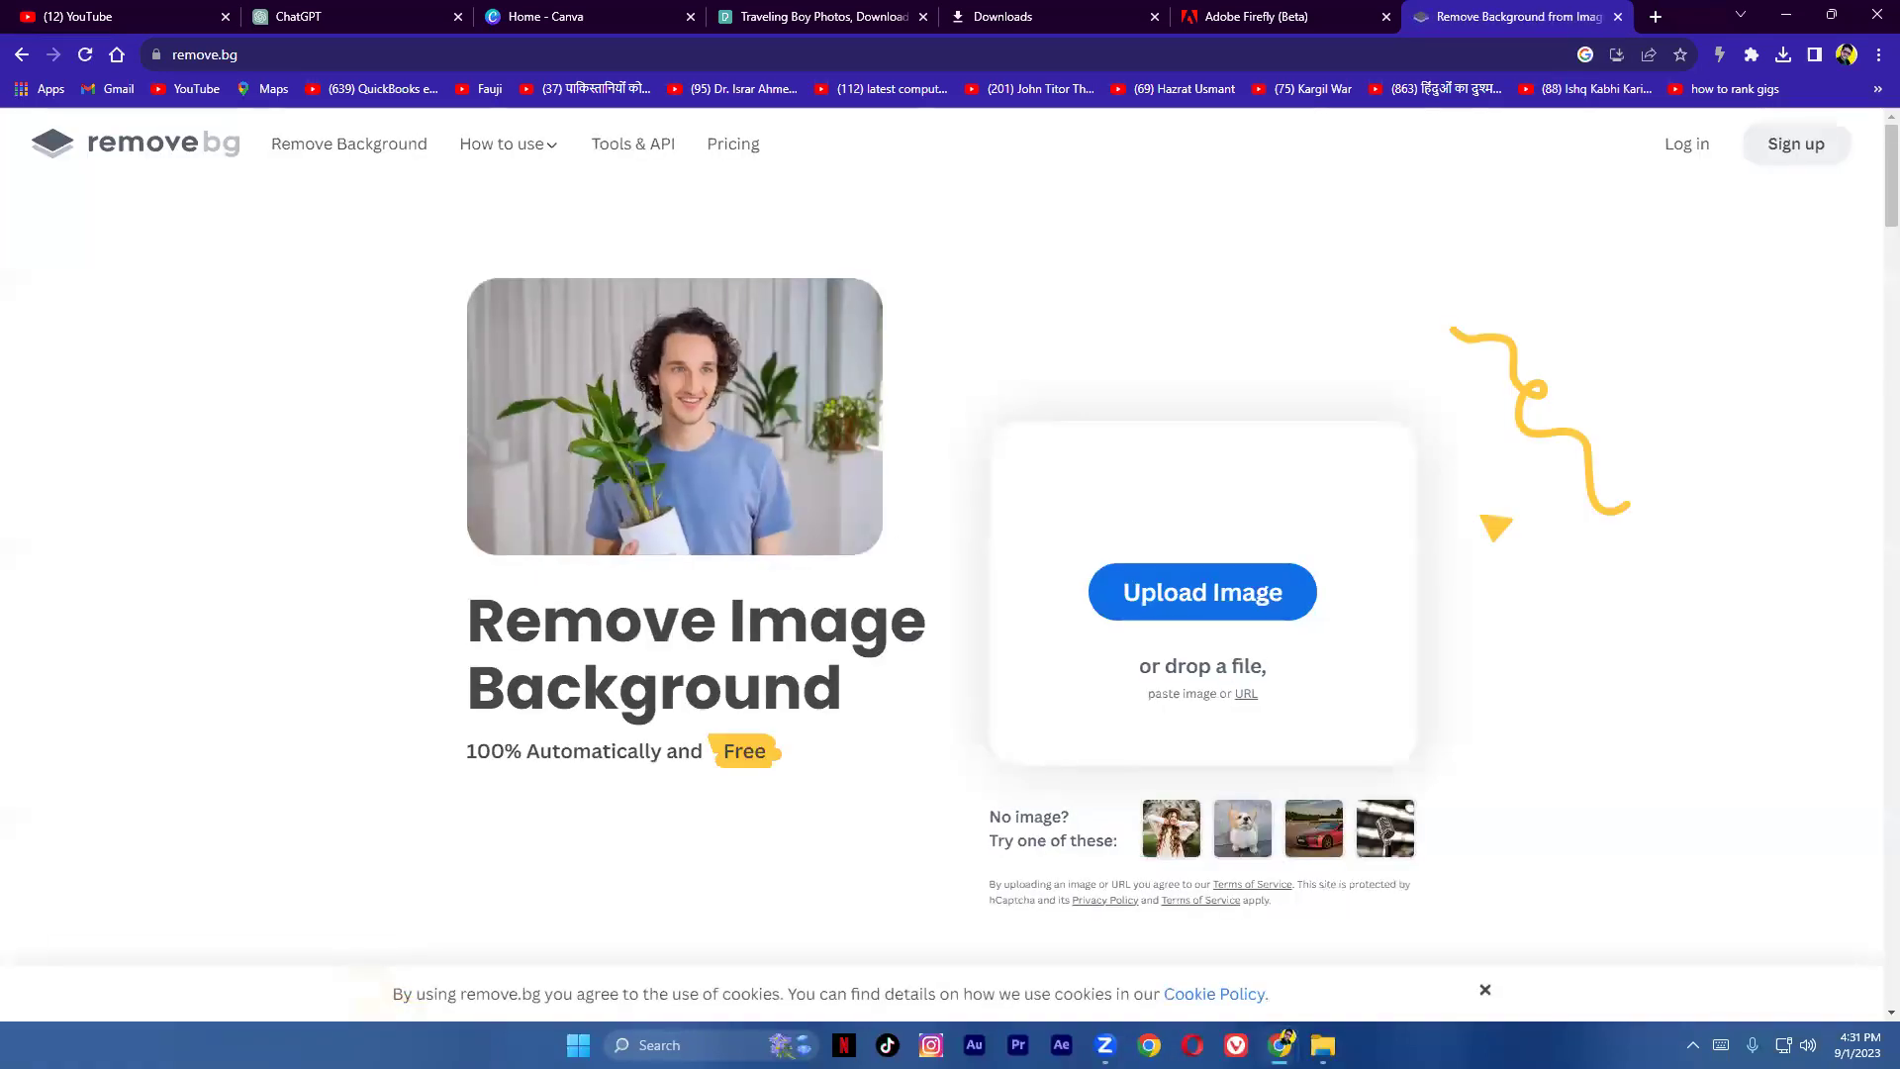
drag(1899, 457, 1266, 584)
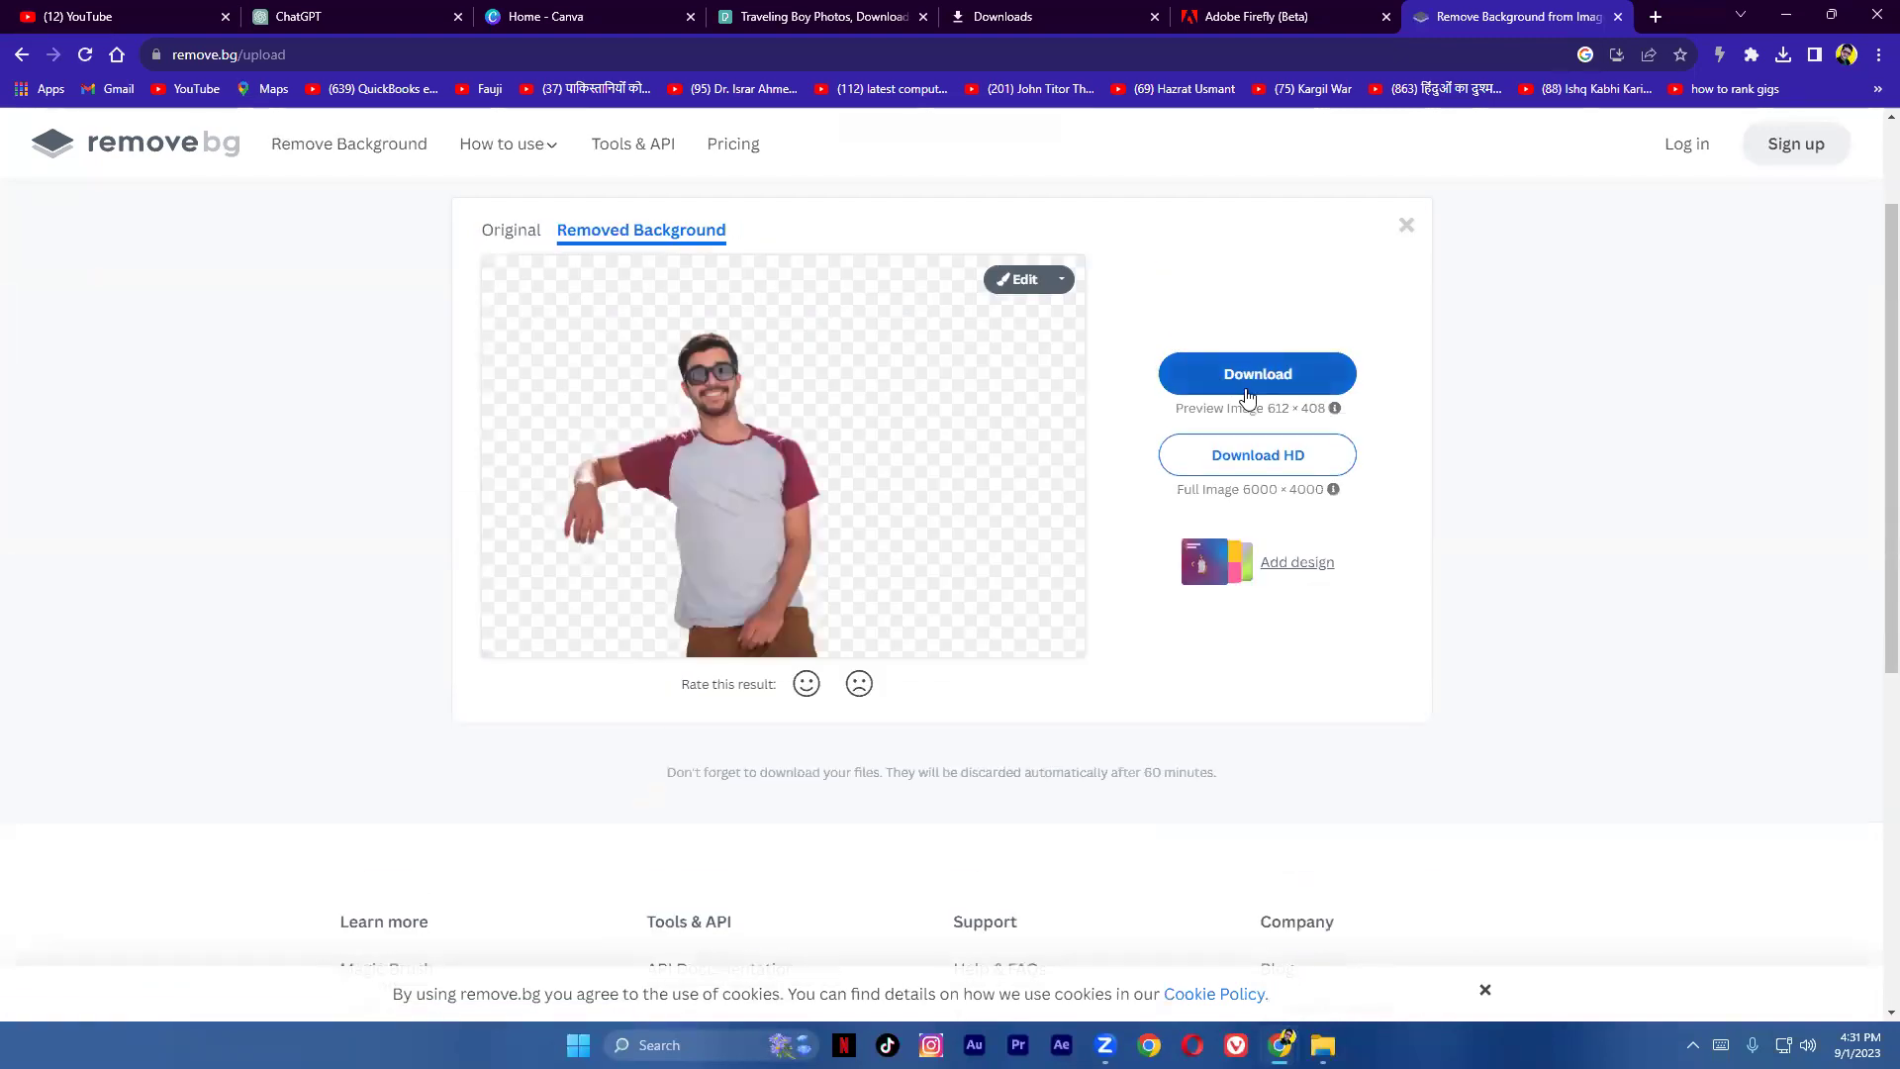
click(1247, 384)
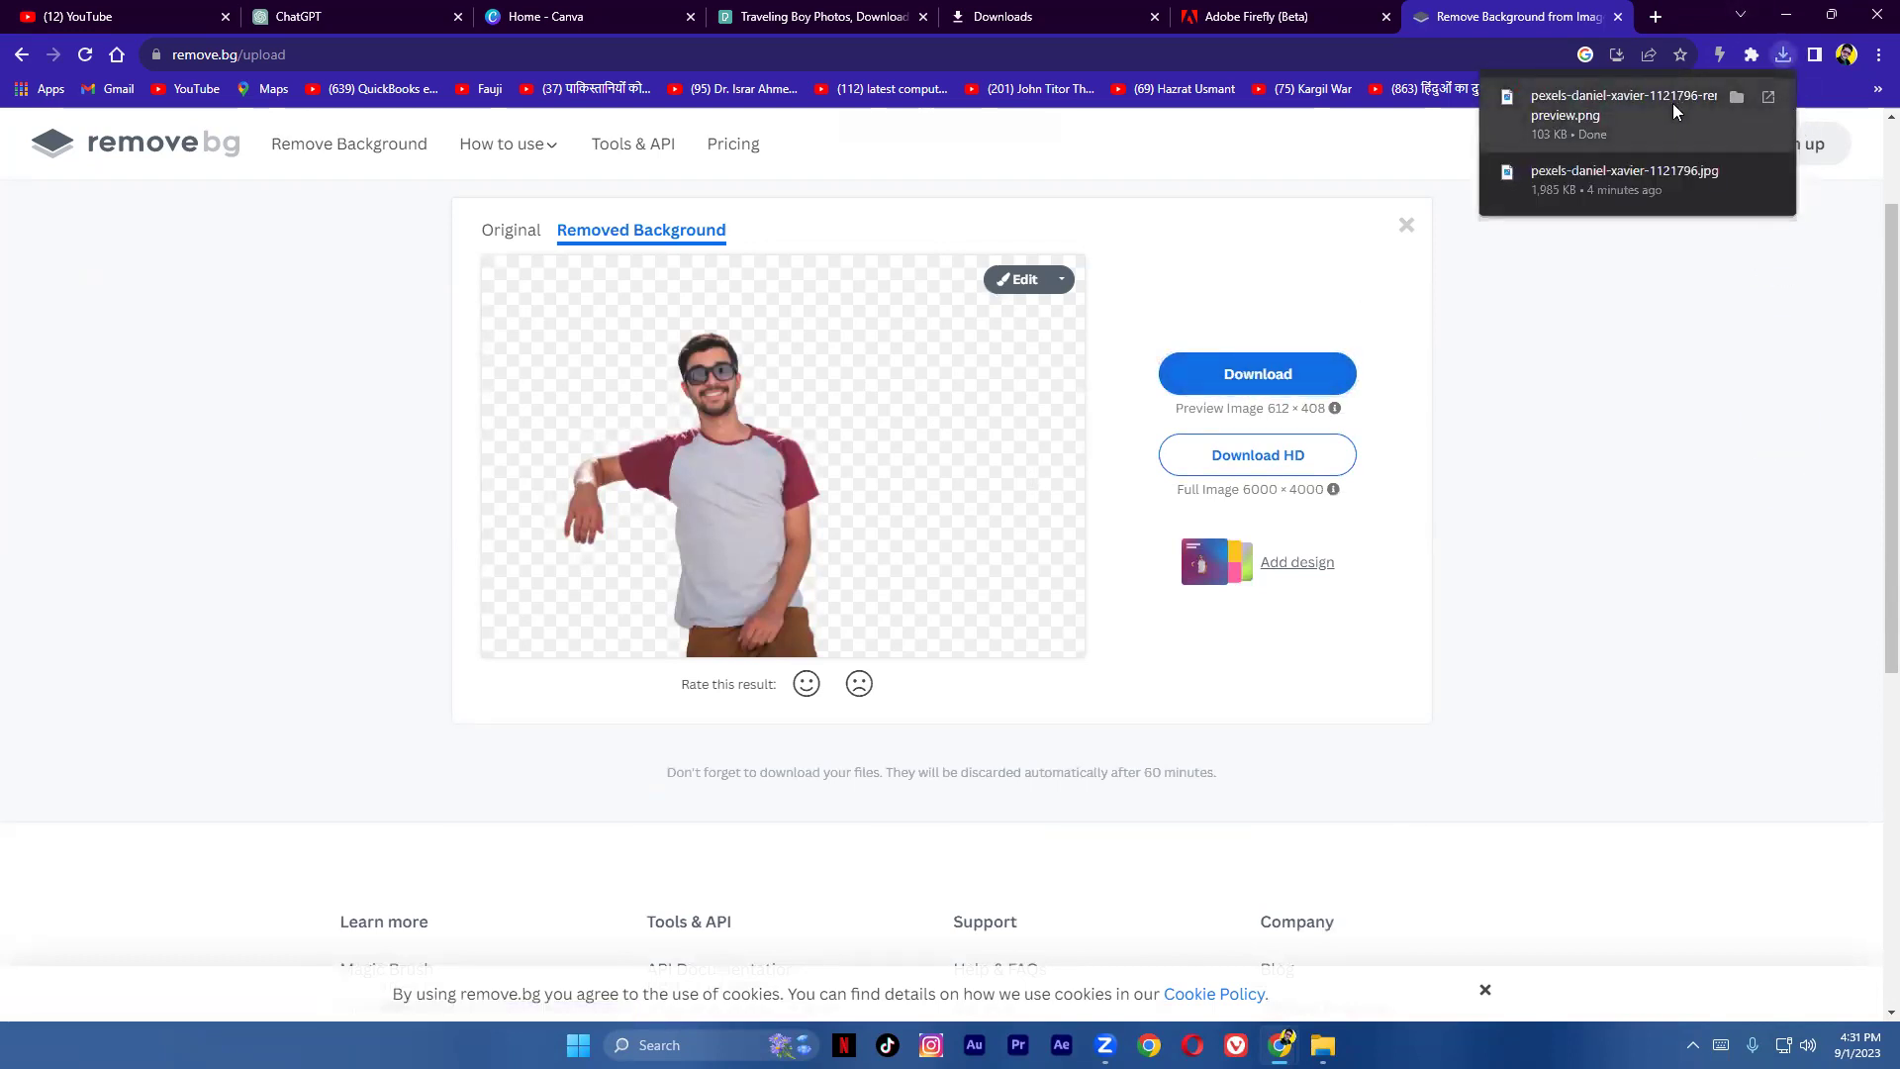
Step: Check the ChatGPT tab and return to the Canva home page
click(574, 20)
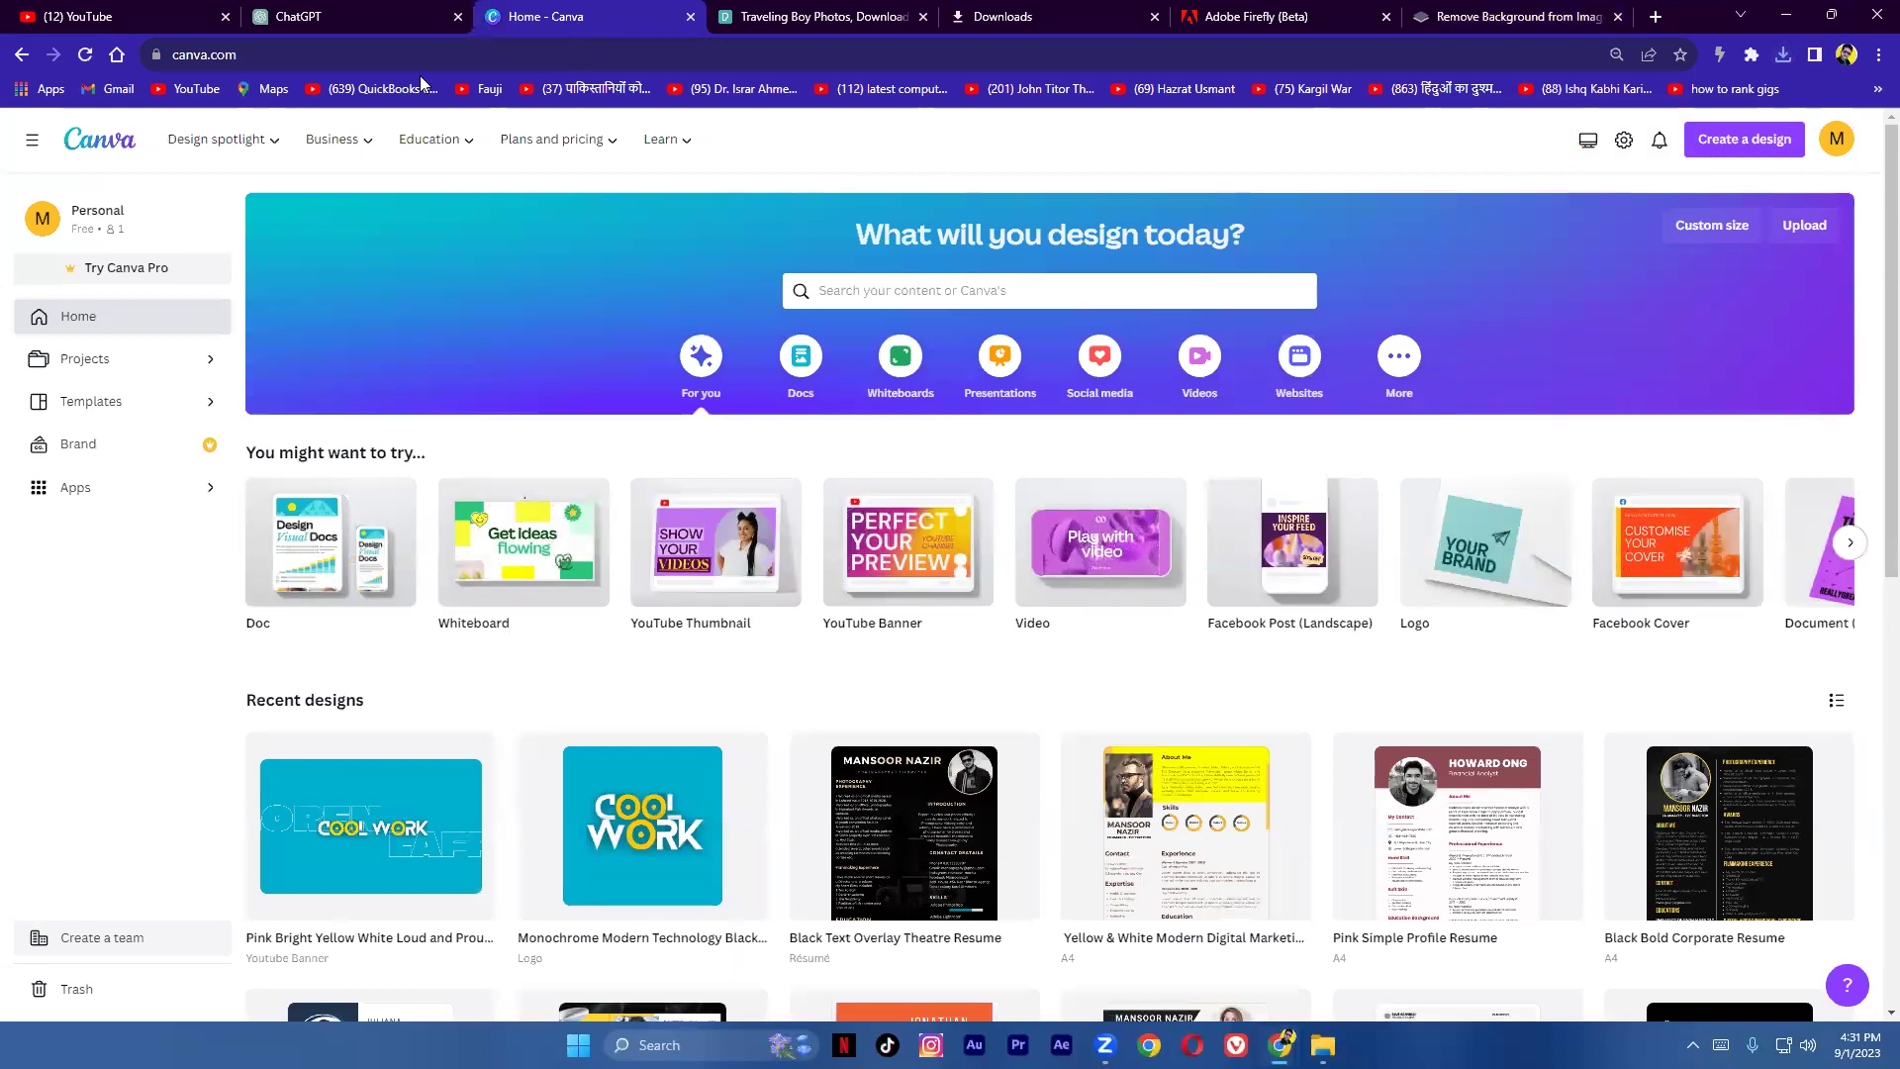
click(386, 12)
click(524, 10)
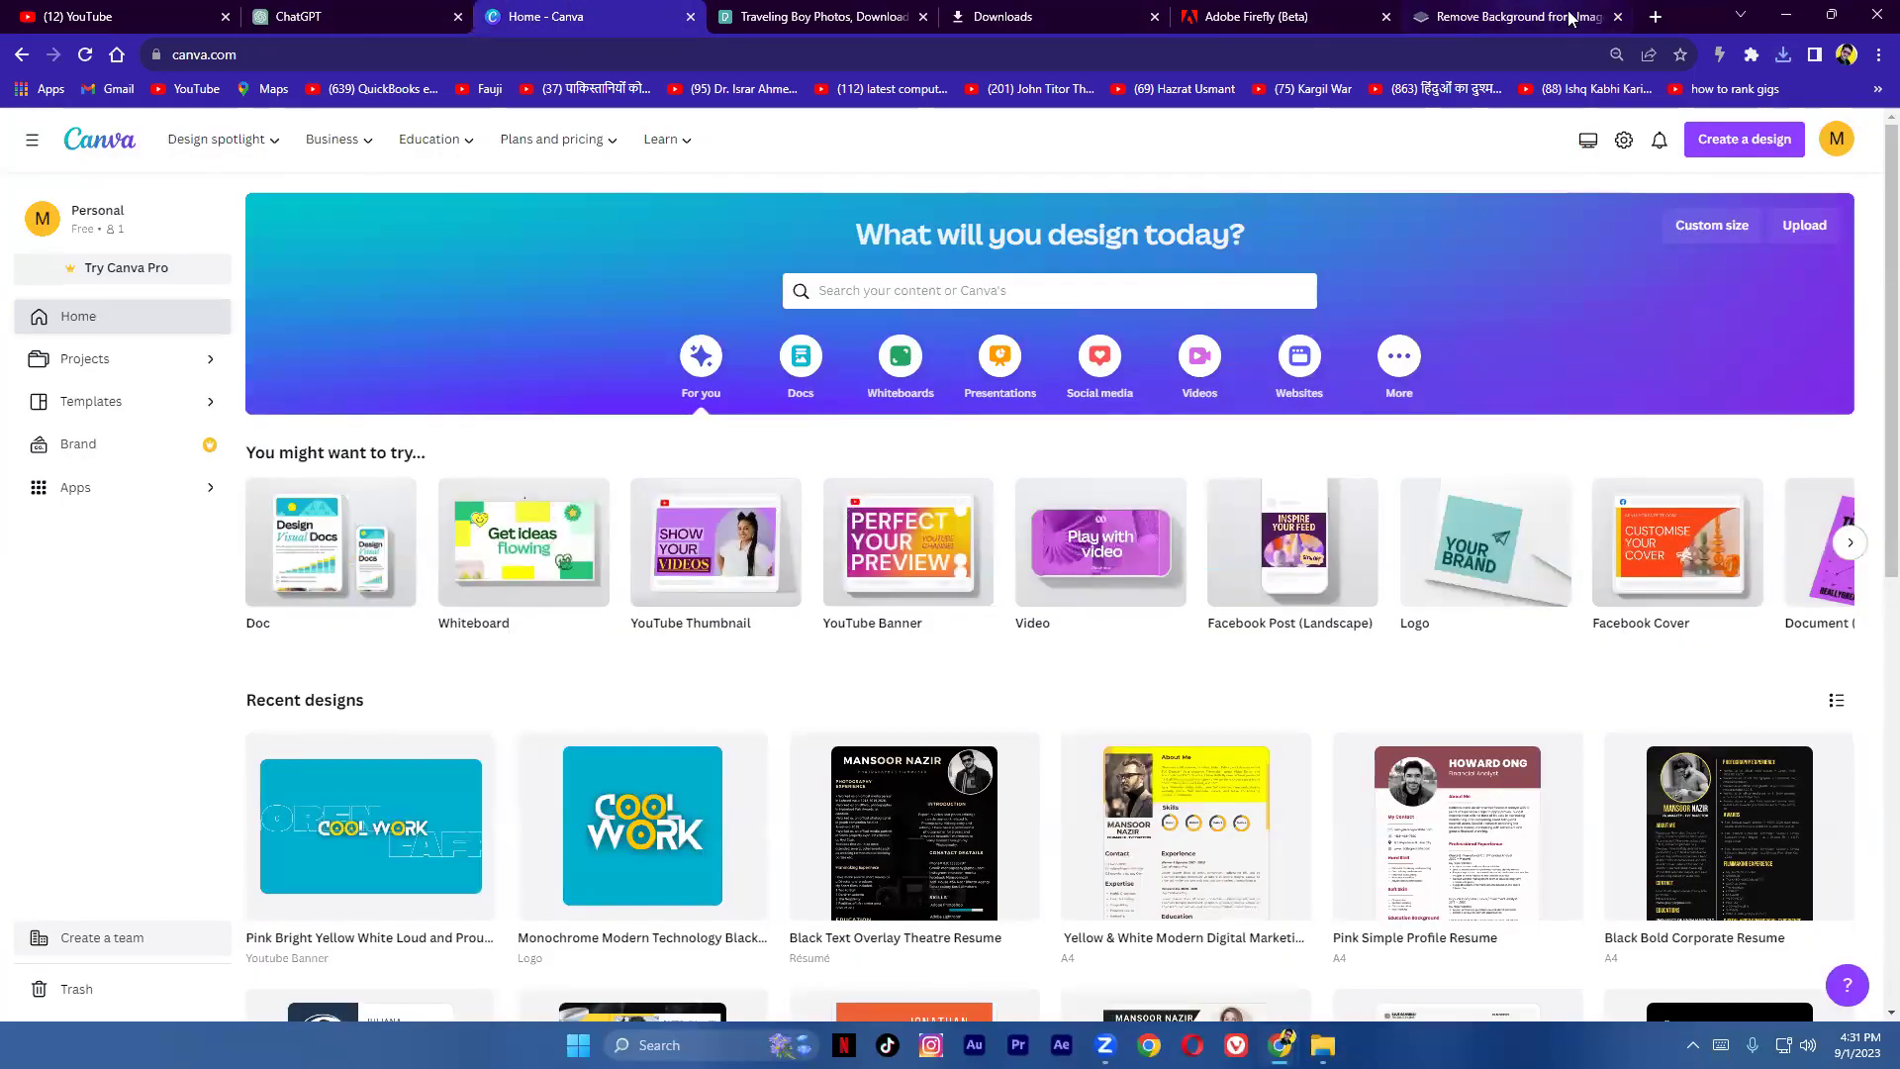
Step: Search Google Images for "islamabad" in a new browser tab
click(1654, 17)
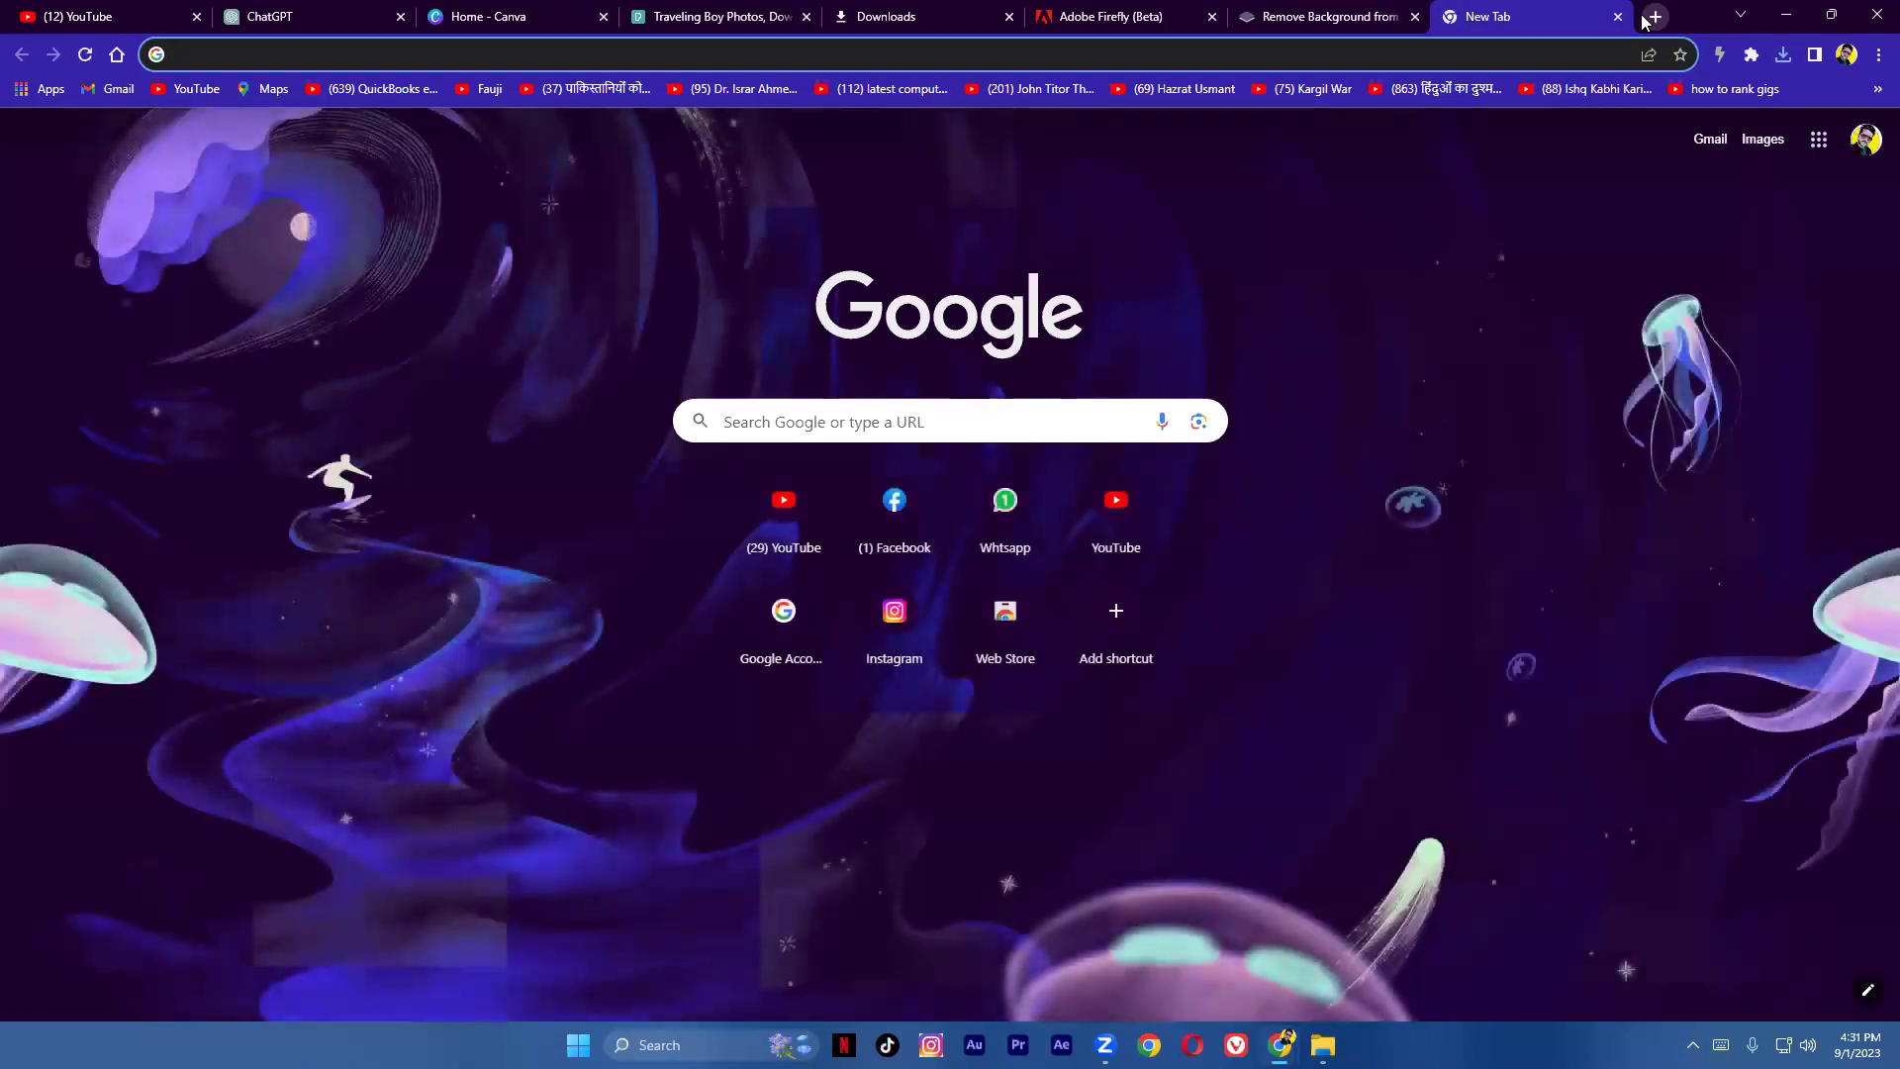
text(is)
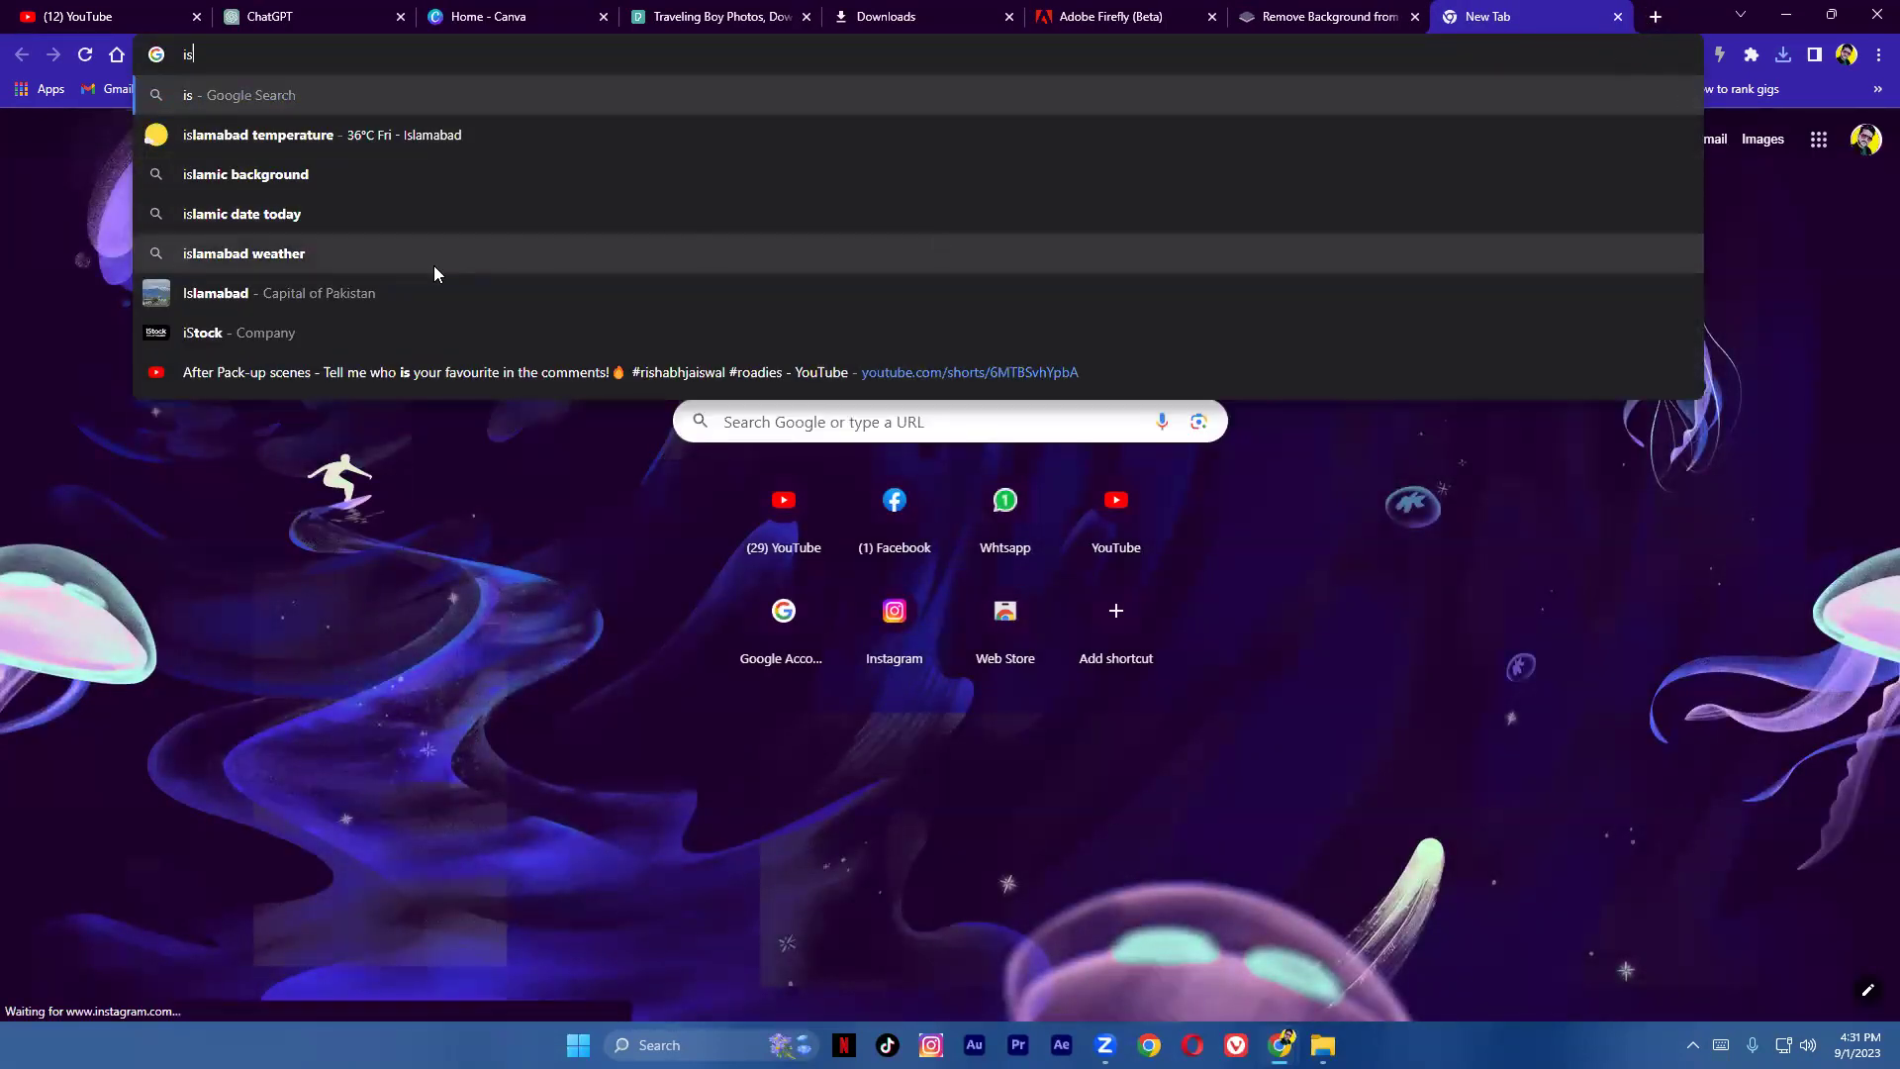
click(218, 290)
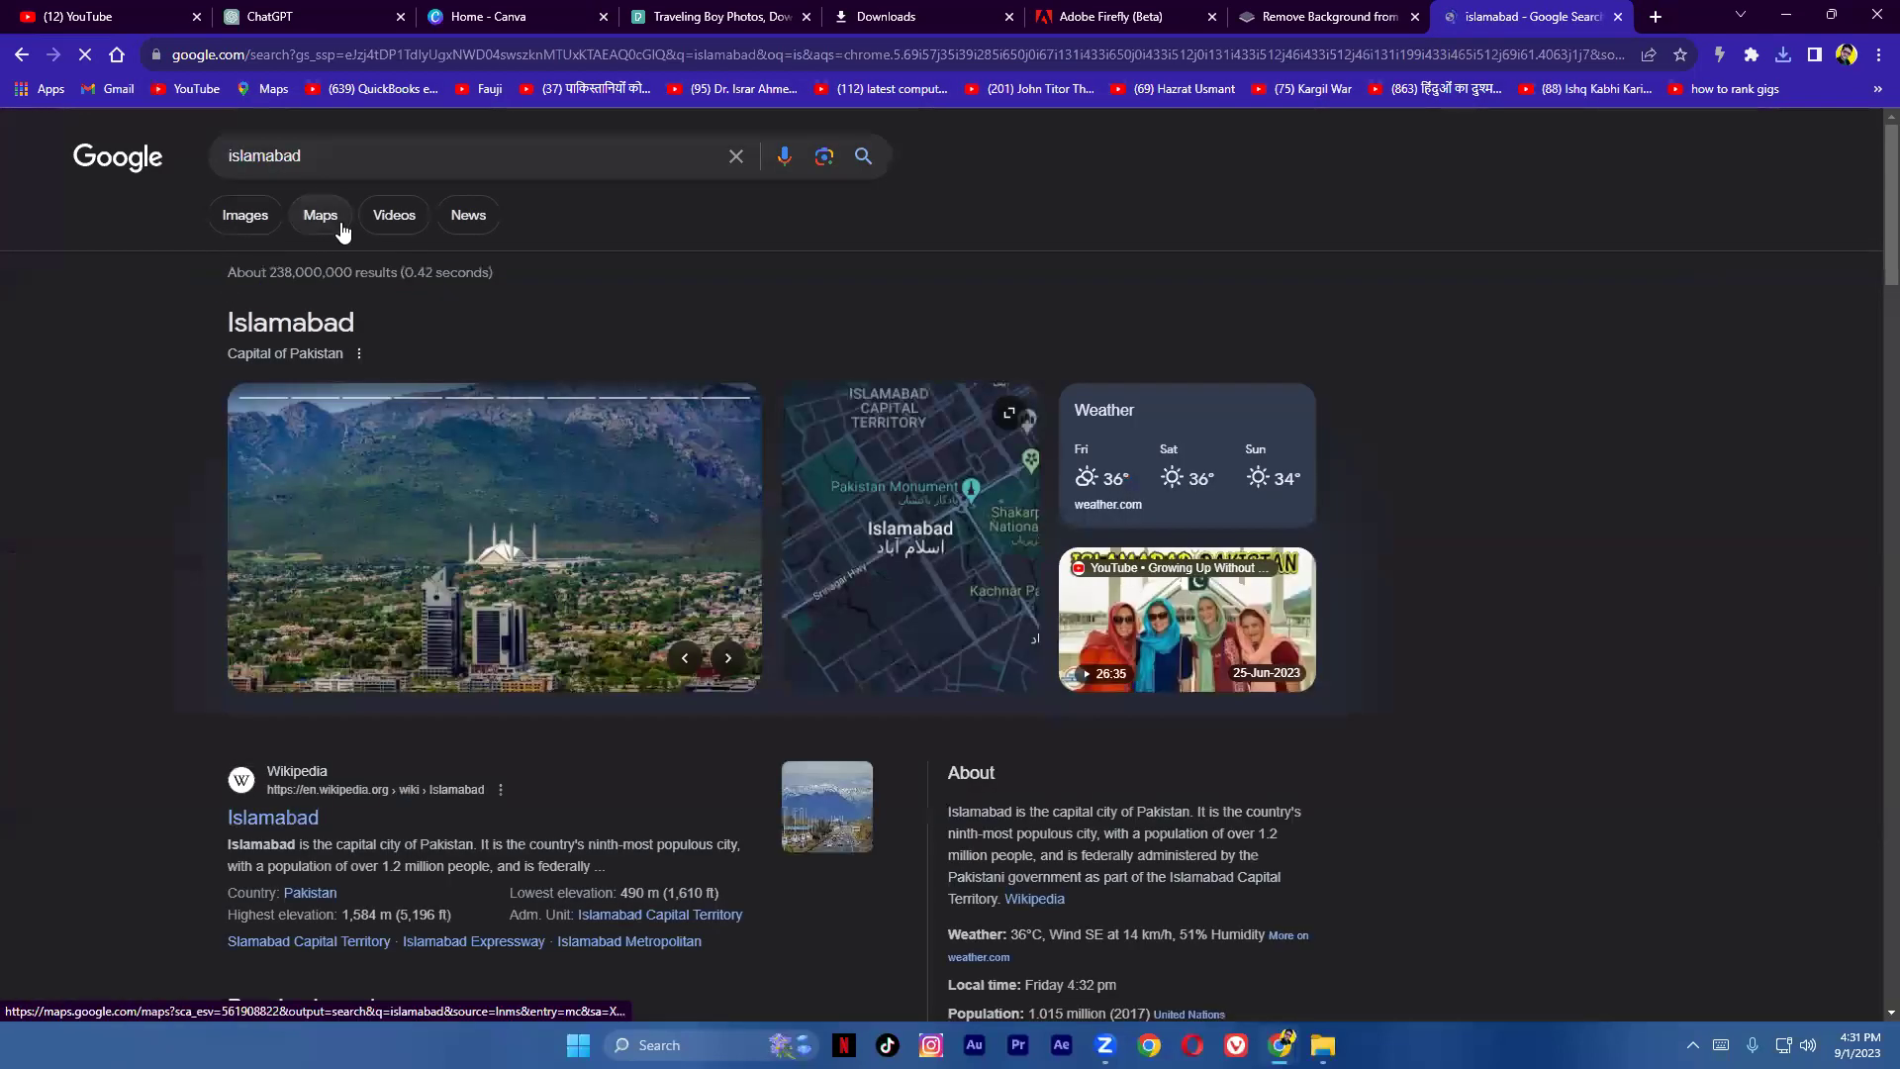
click(272, 220)
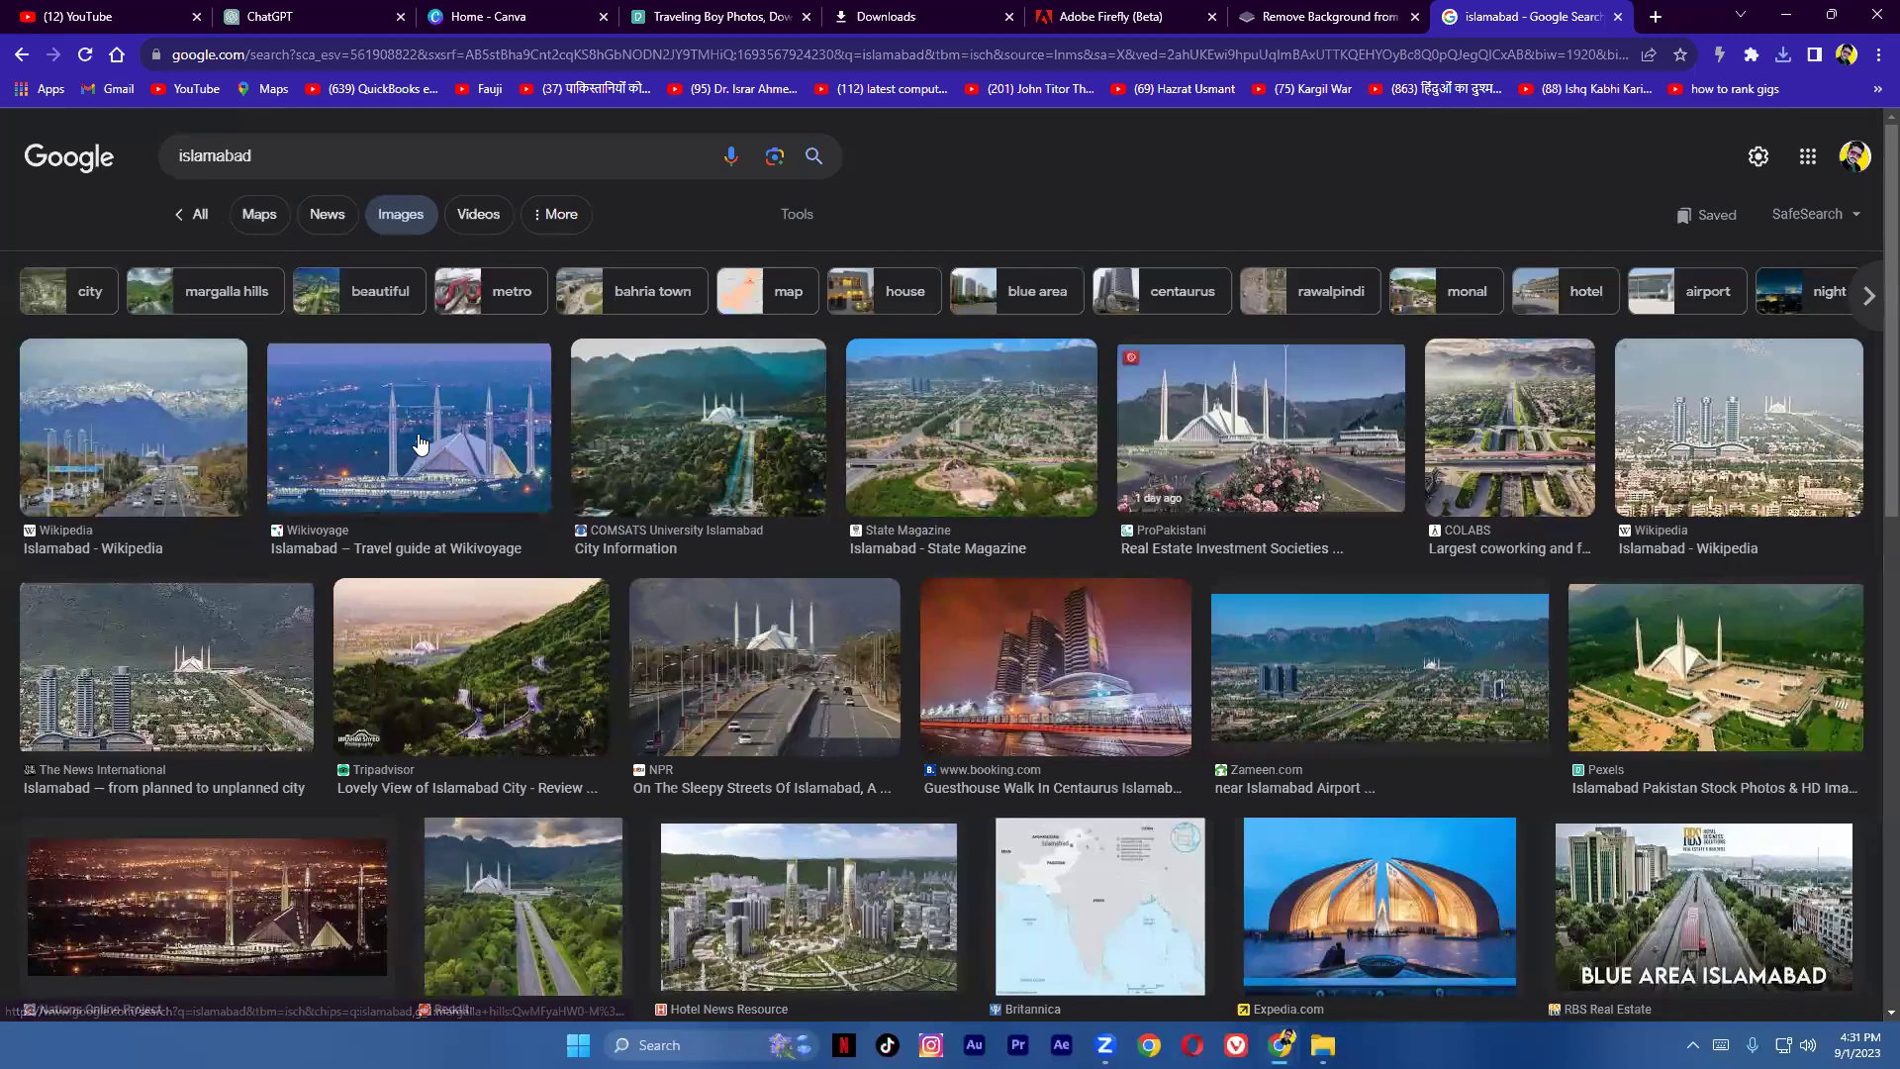
Step: Find the See Pakistan Tours aerial photo of the white mosque among the image results and save it to the Desktop as a JPEG
scroll(985, 628, down, 4)
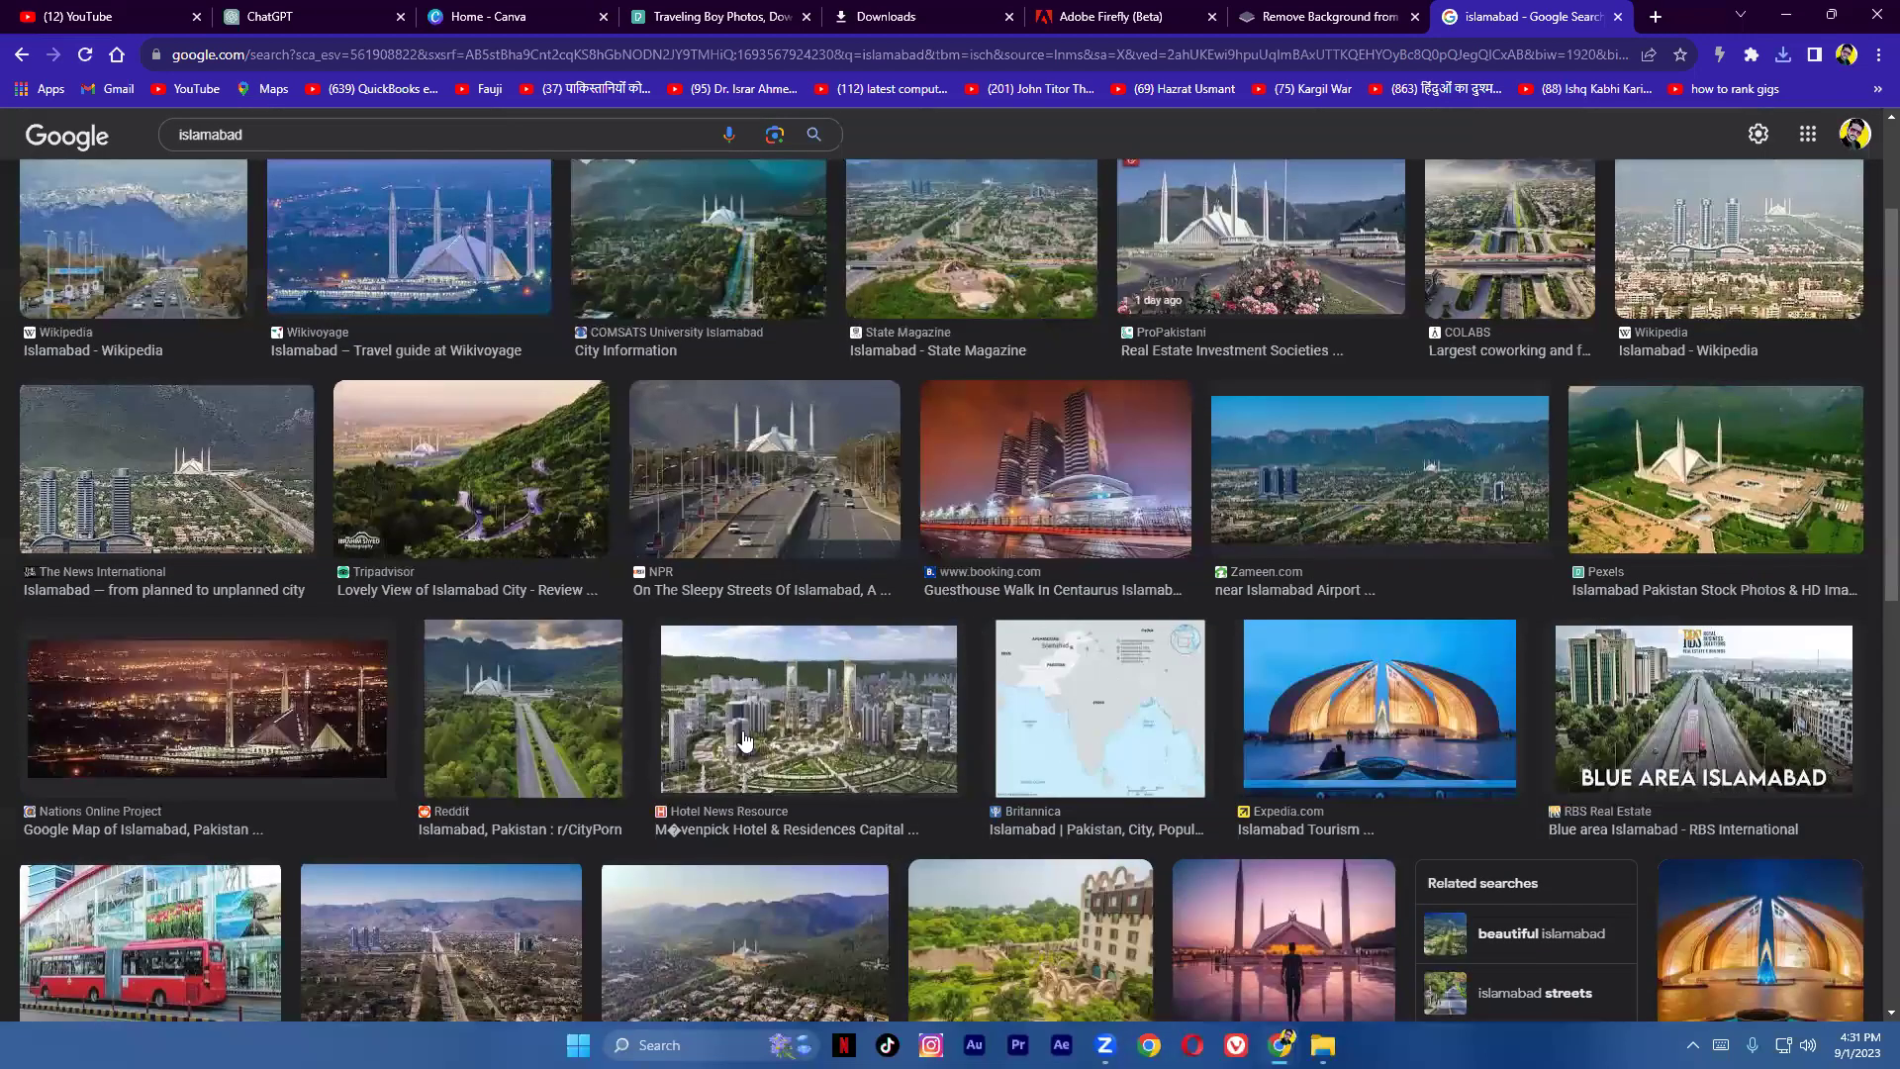
scroll(261, 647, down, 3)
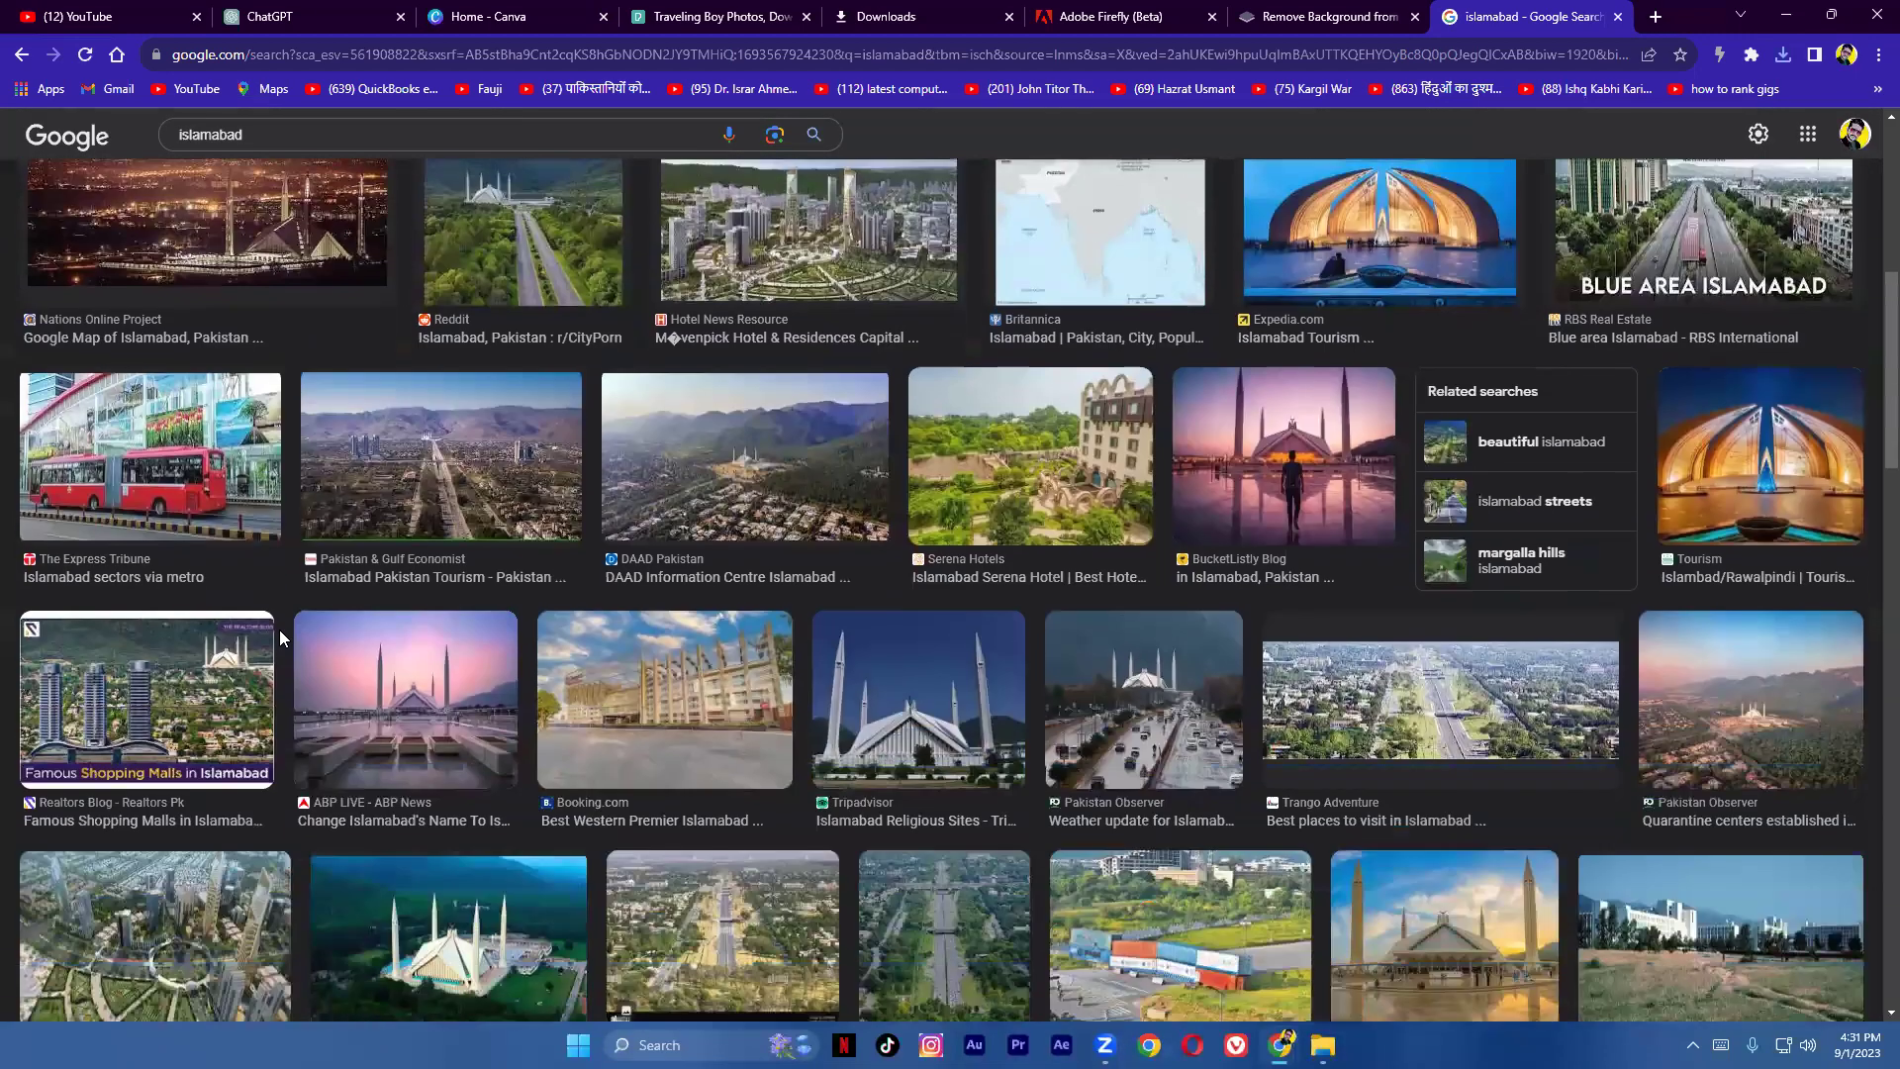
scroll(938, 601, down, 2)
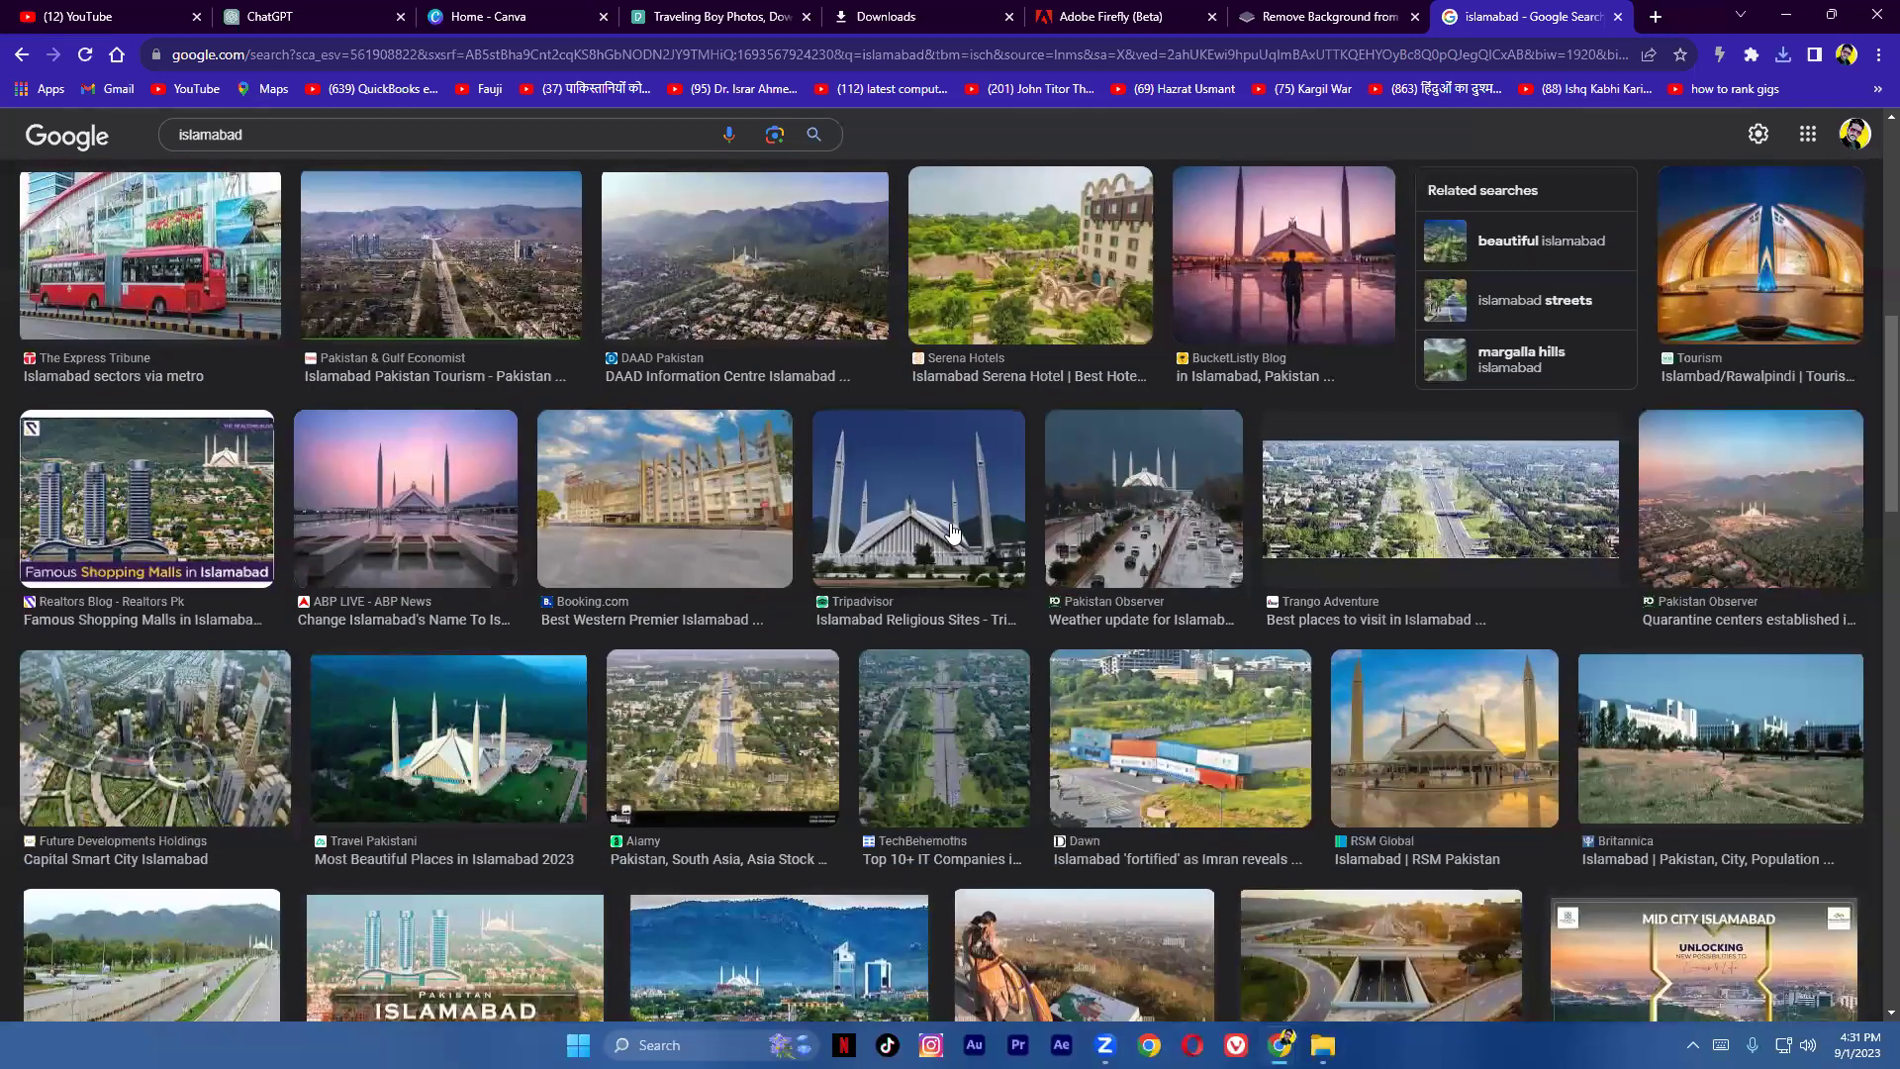
click(933, 562)
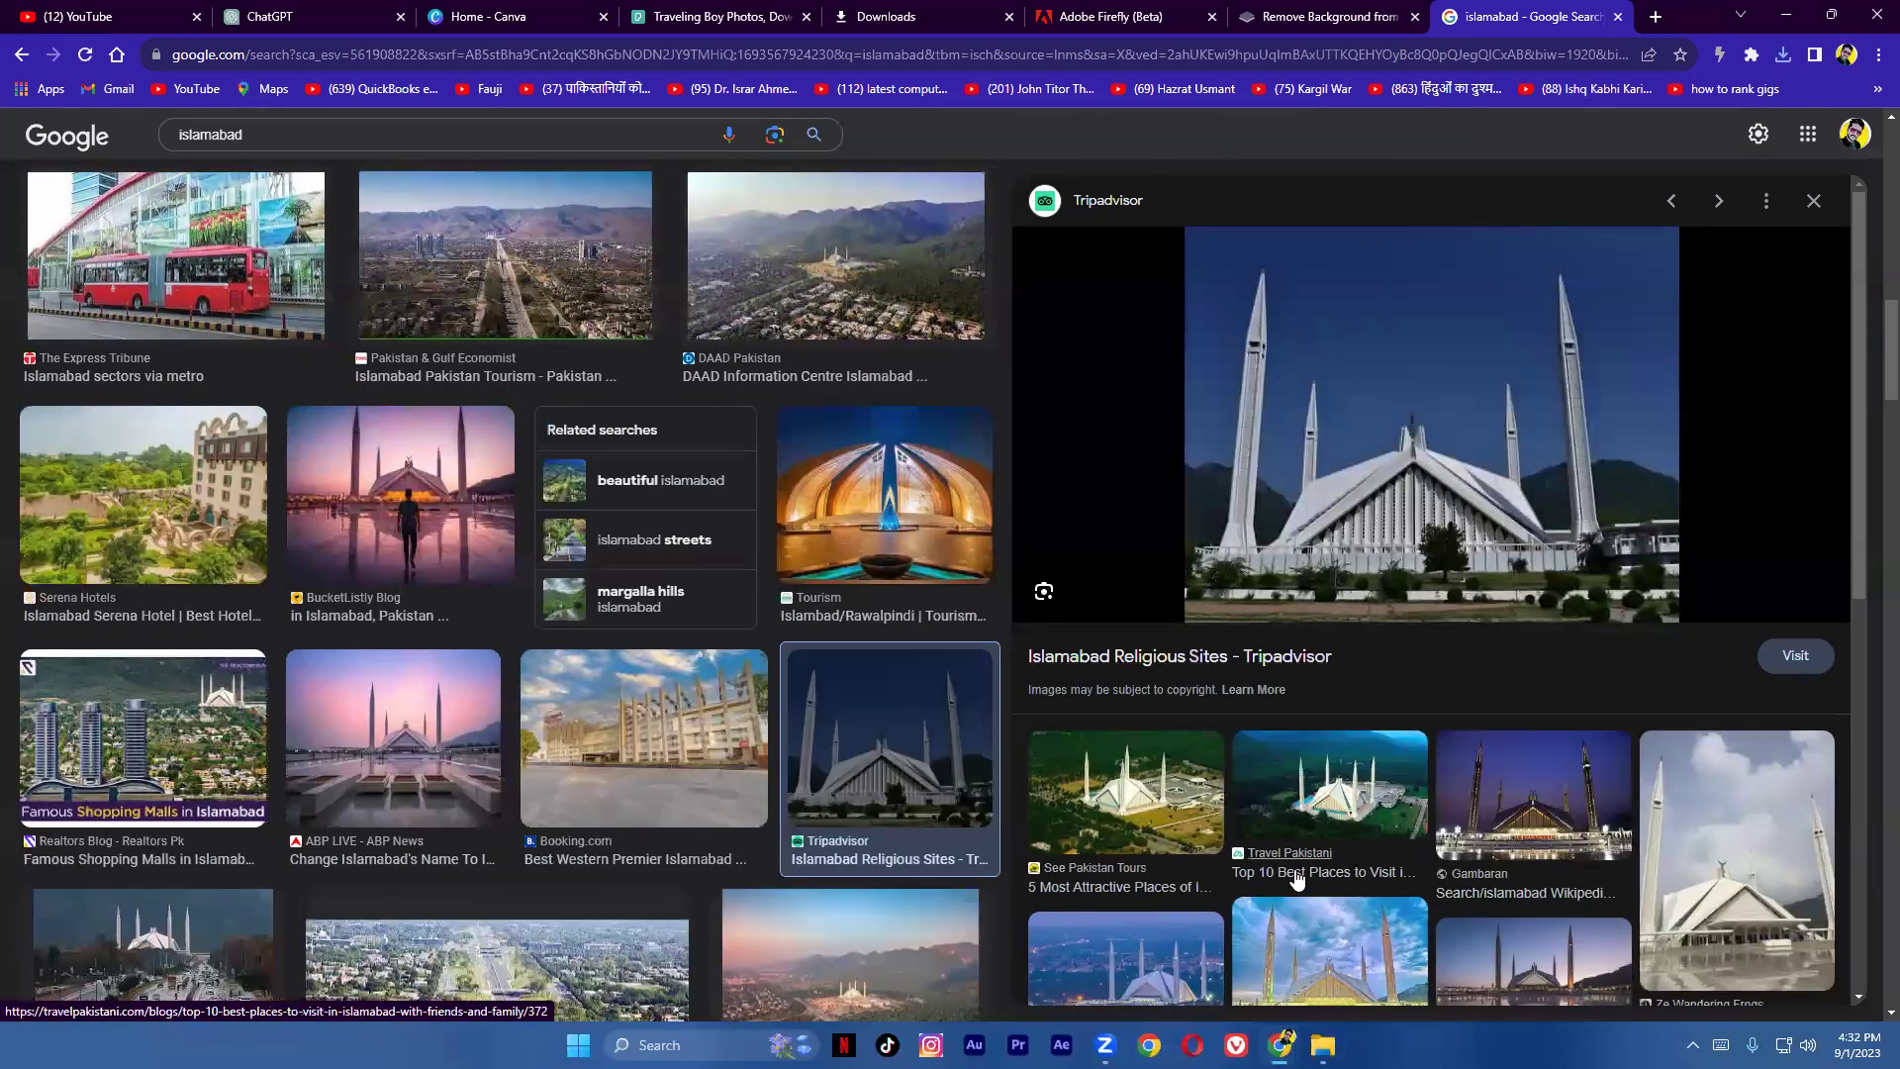
click(1169, 832)
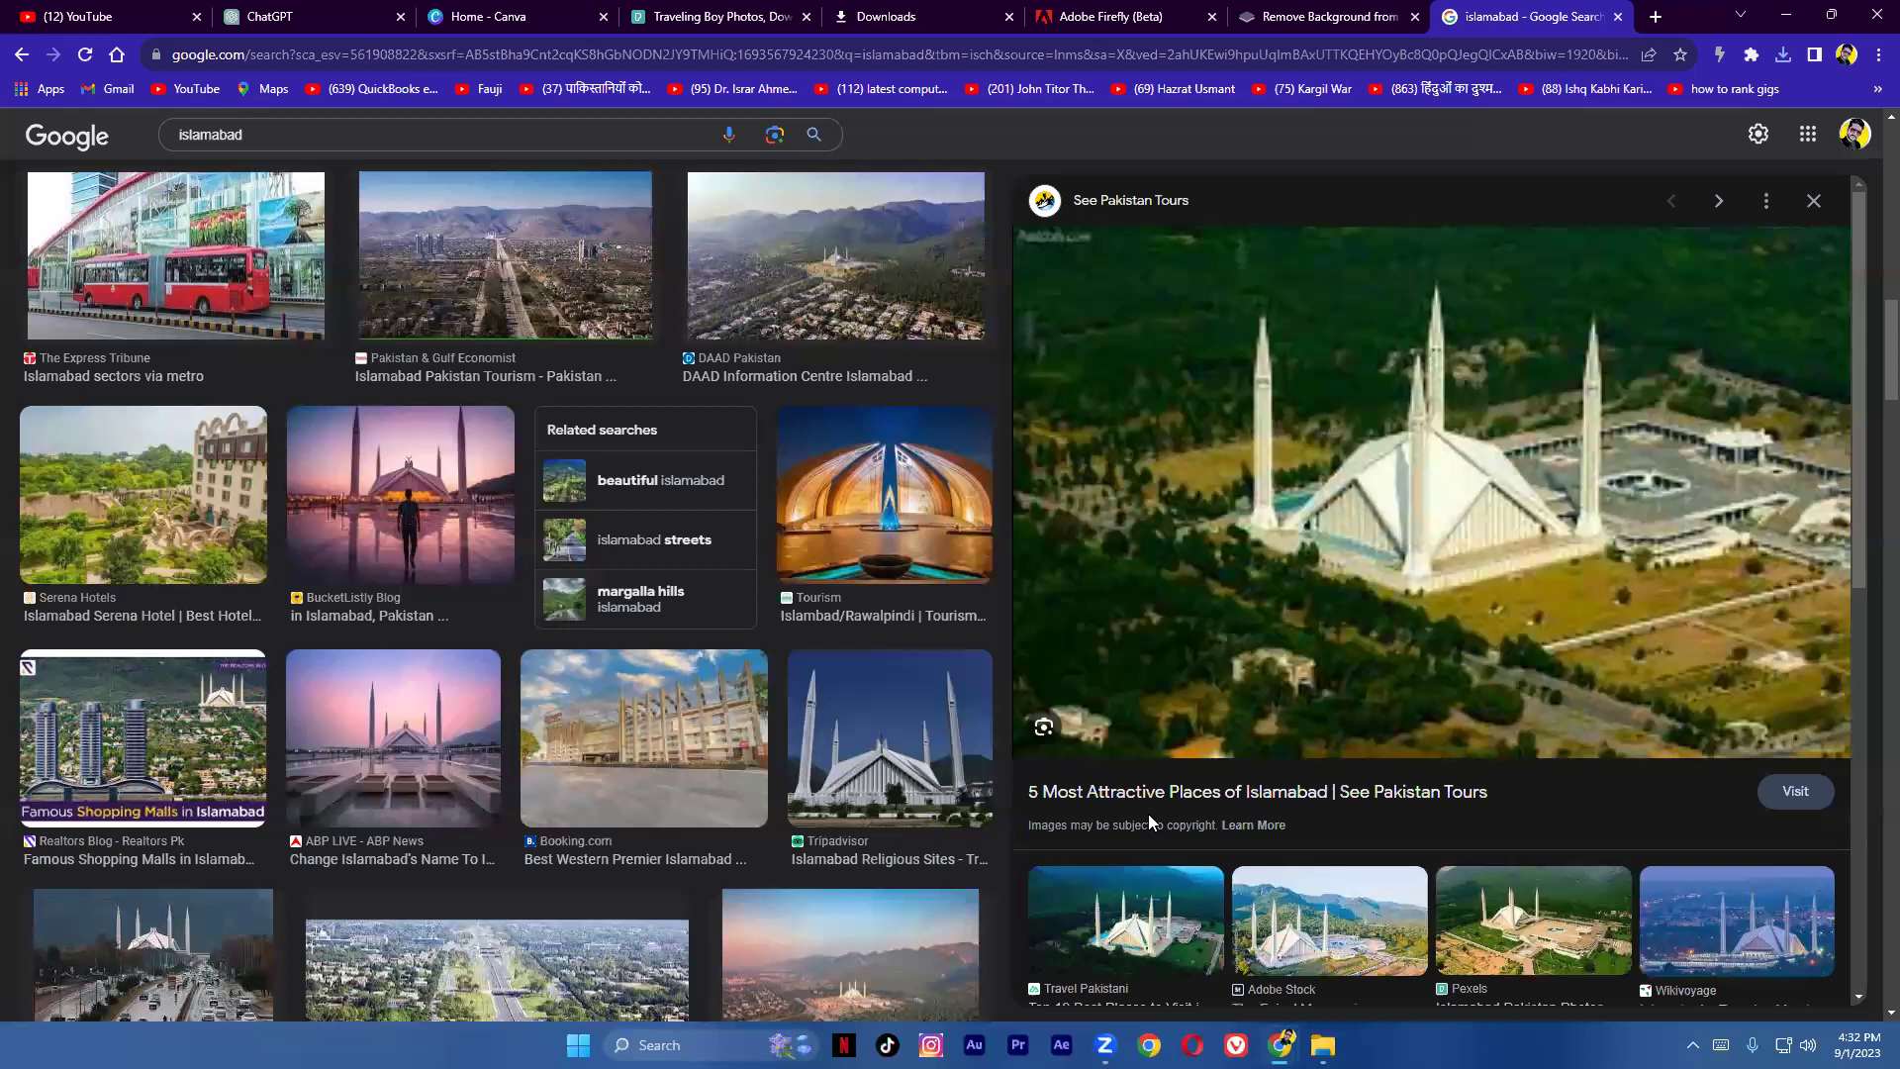
right_click(1415, 453)
click(1485, 664)
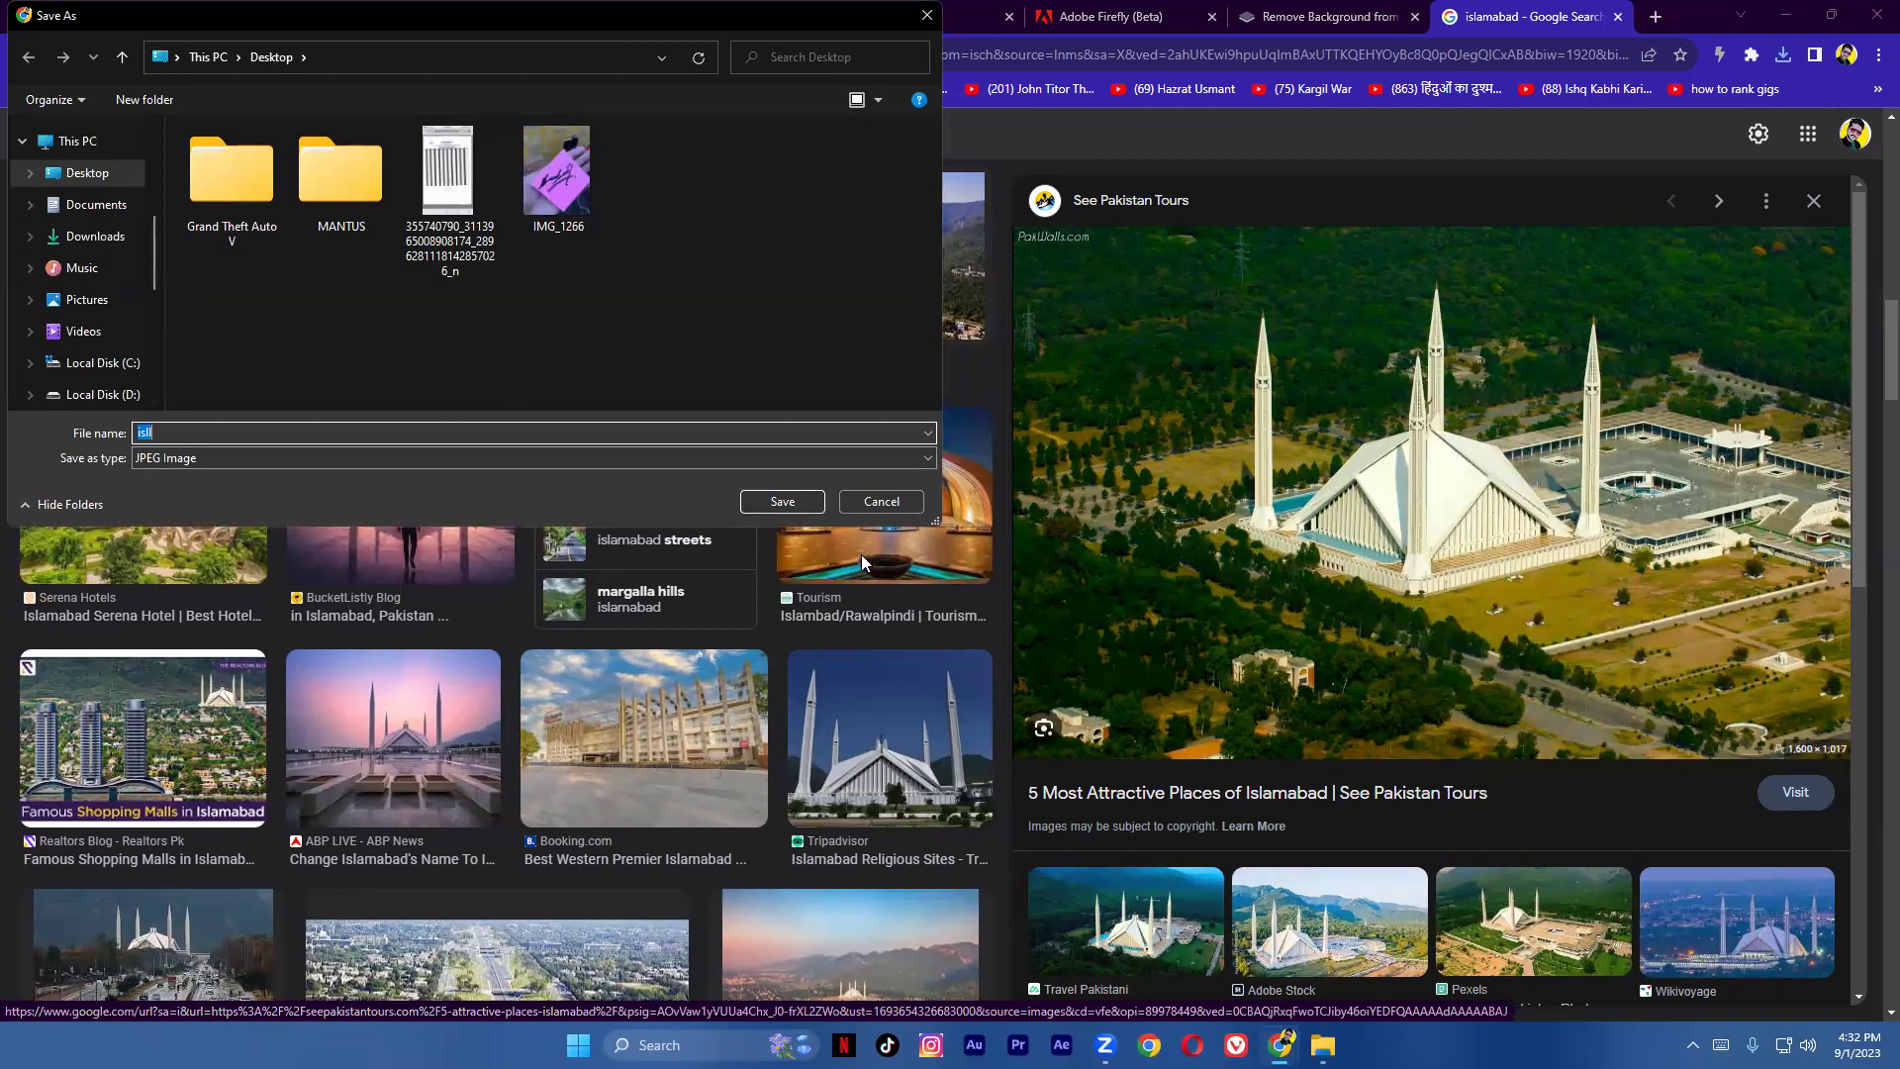
click(783, 502)
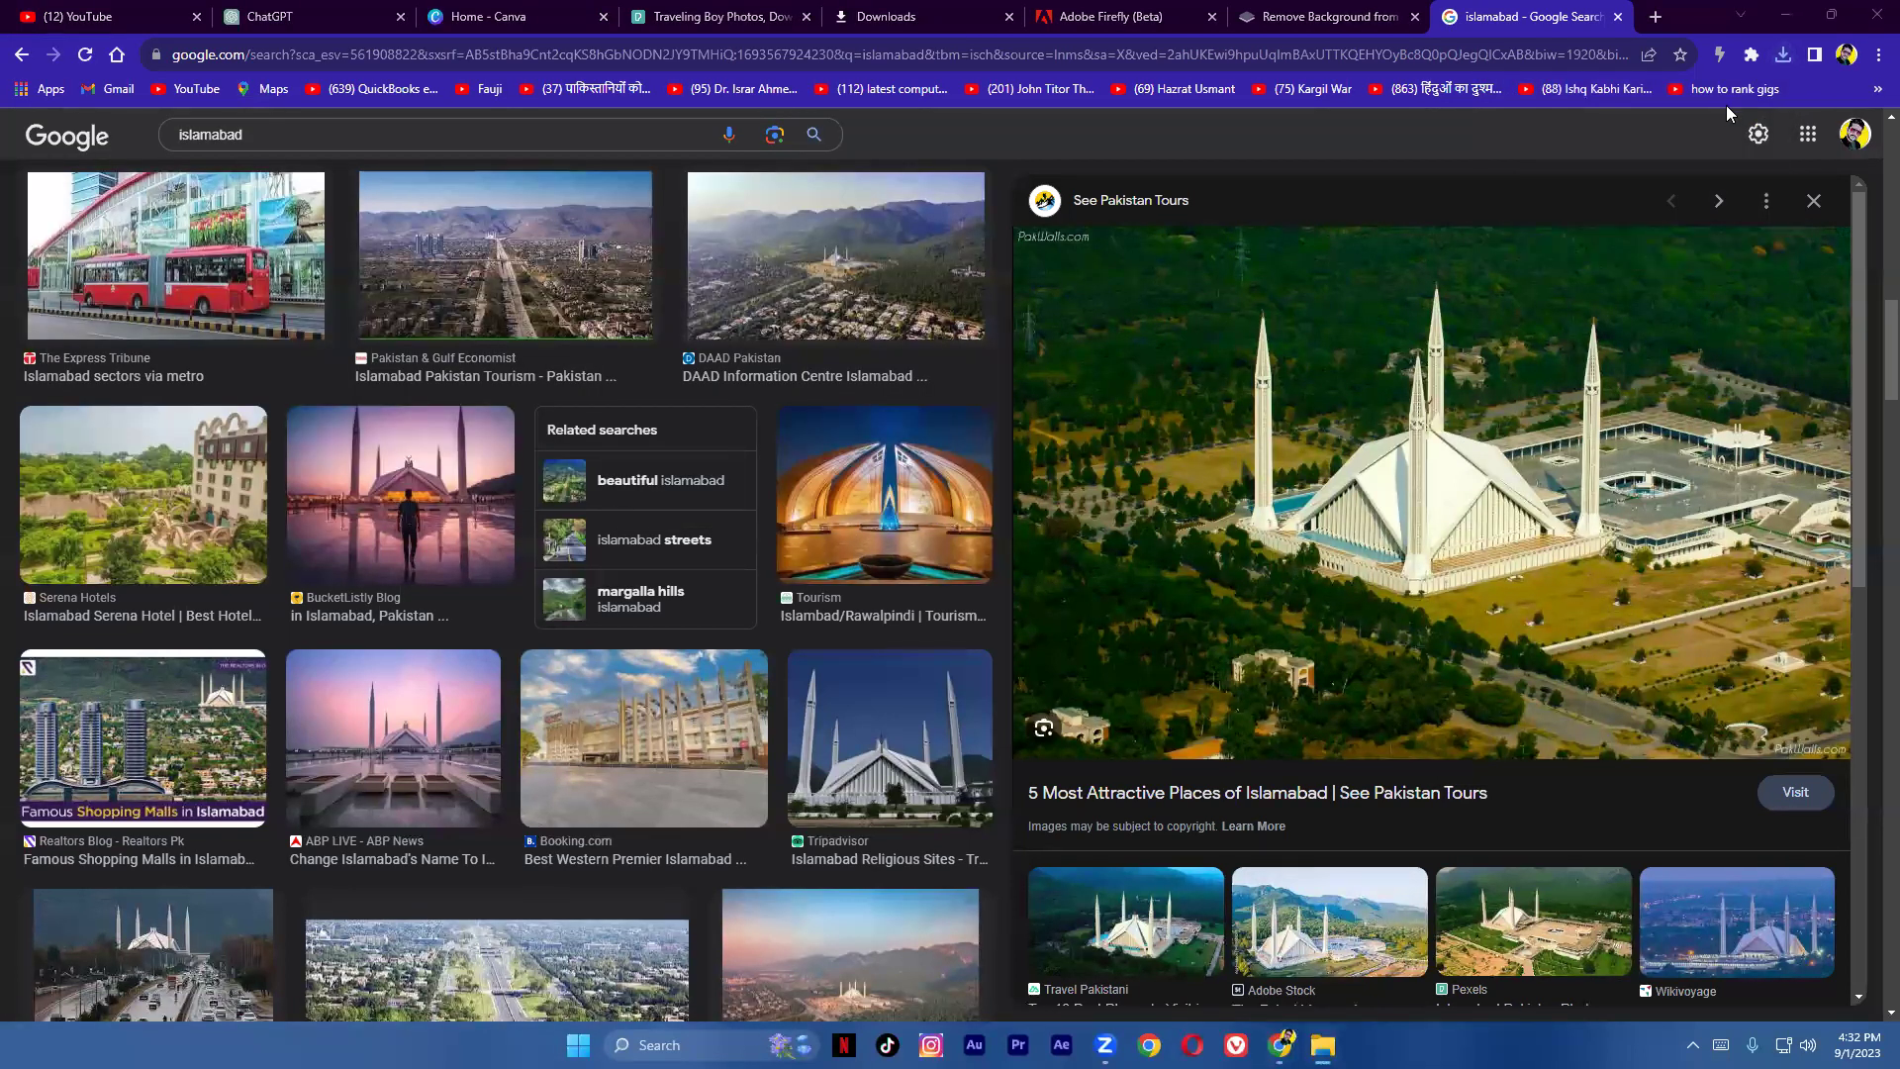
Step: Return to the Canva home page and search the templates for "thumnail"
click(523, 17)
click(861, 296)
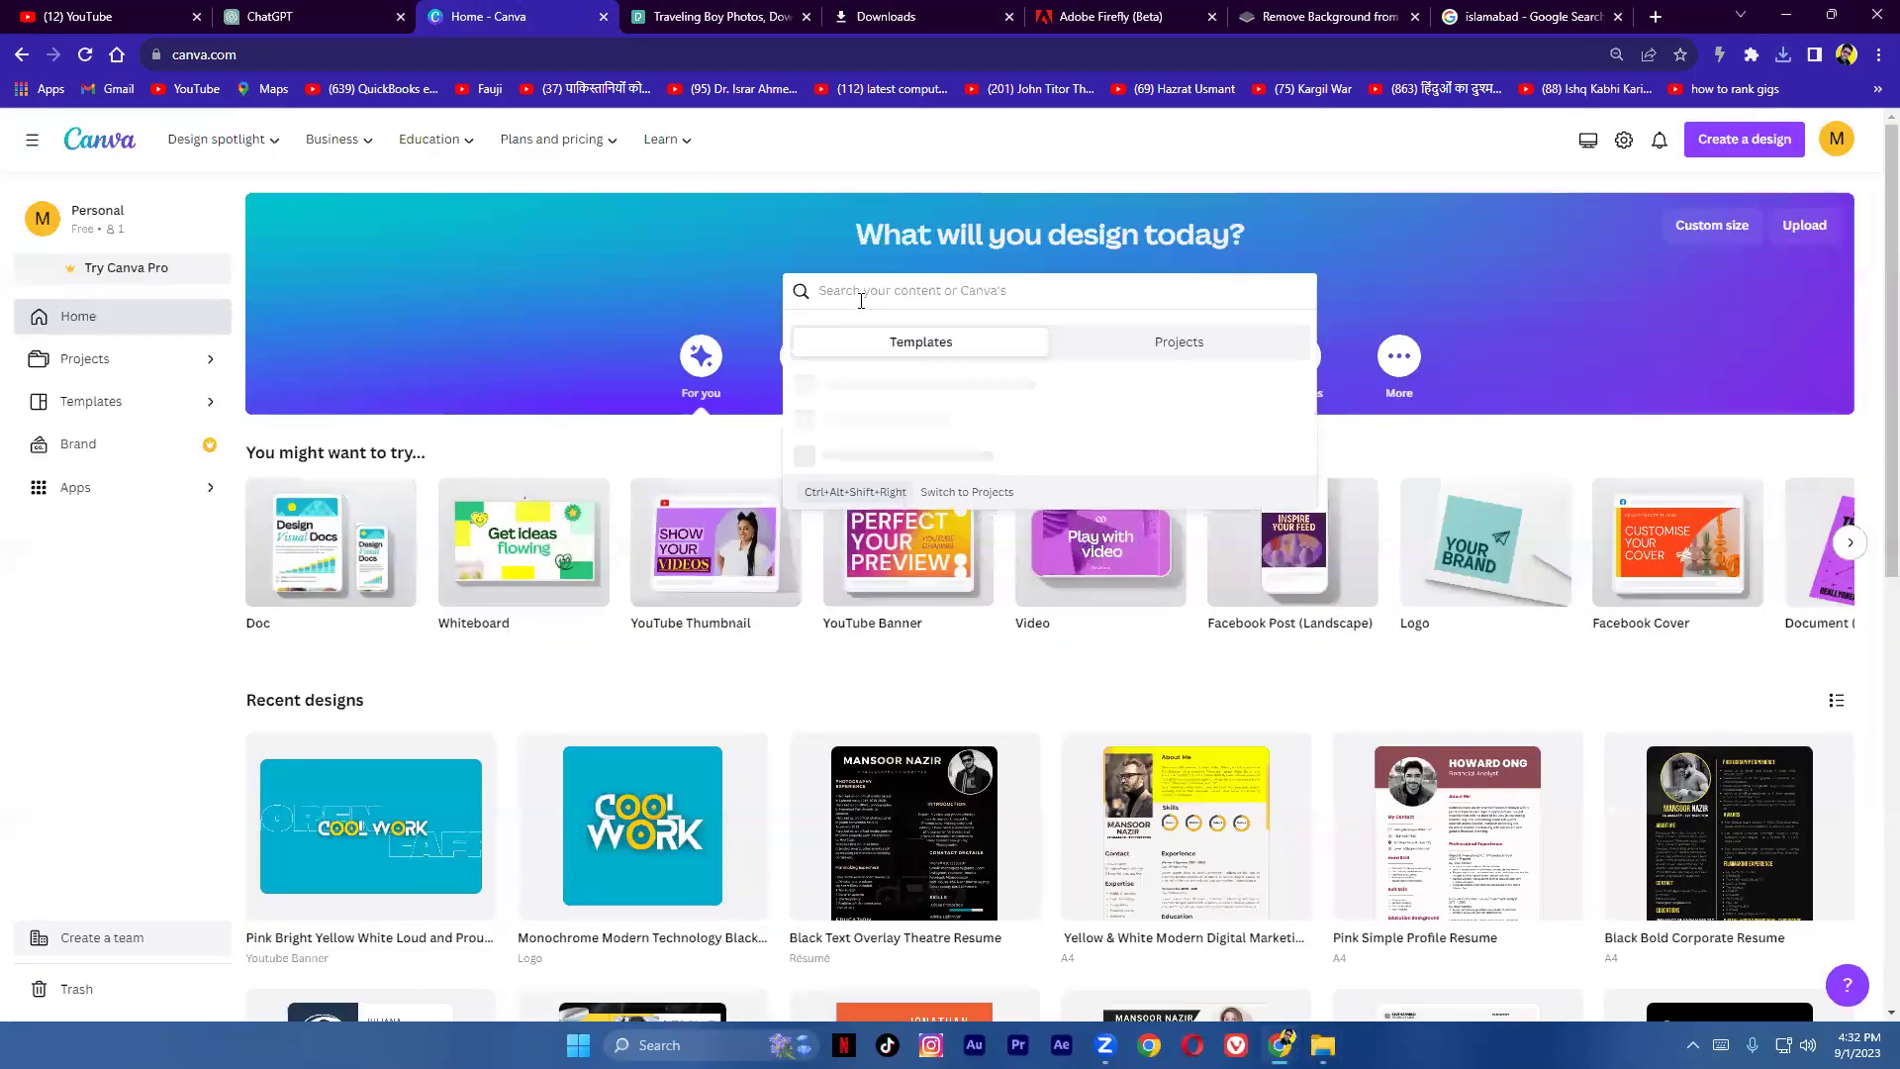
text(thumnail)
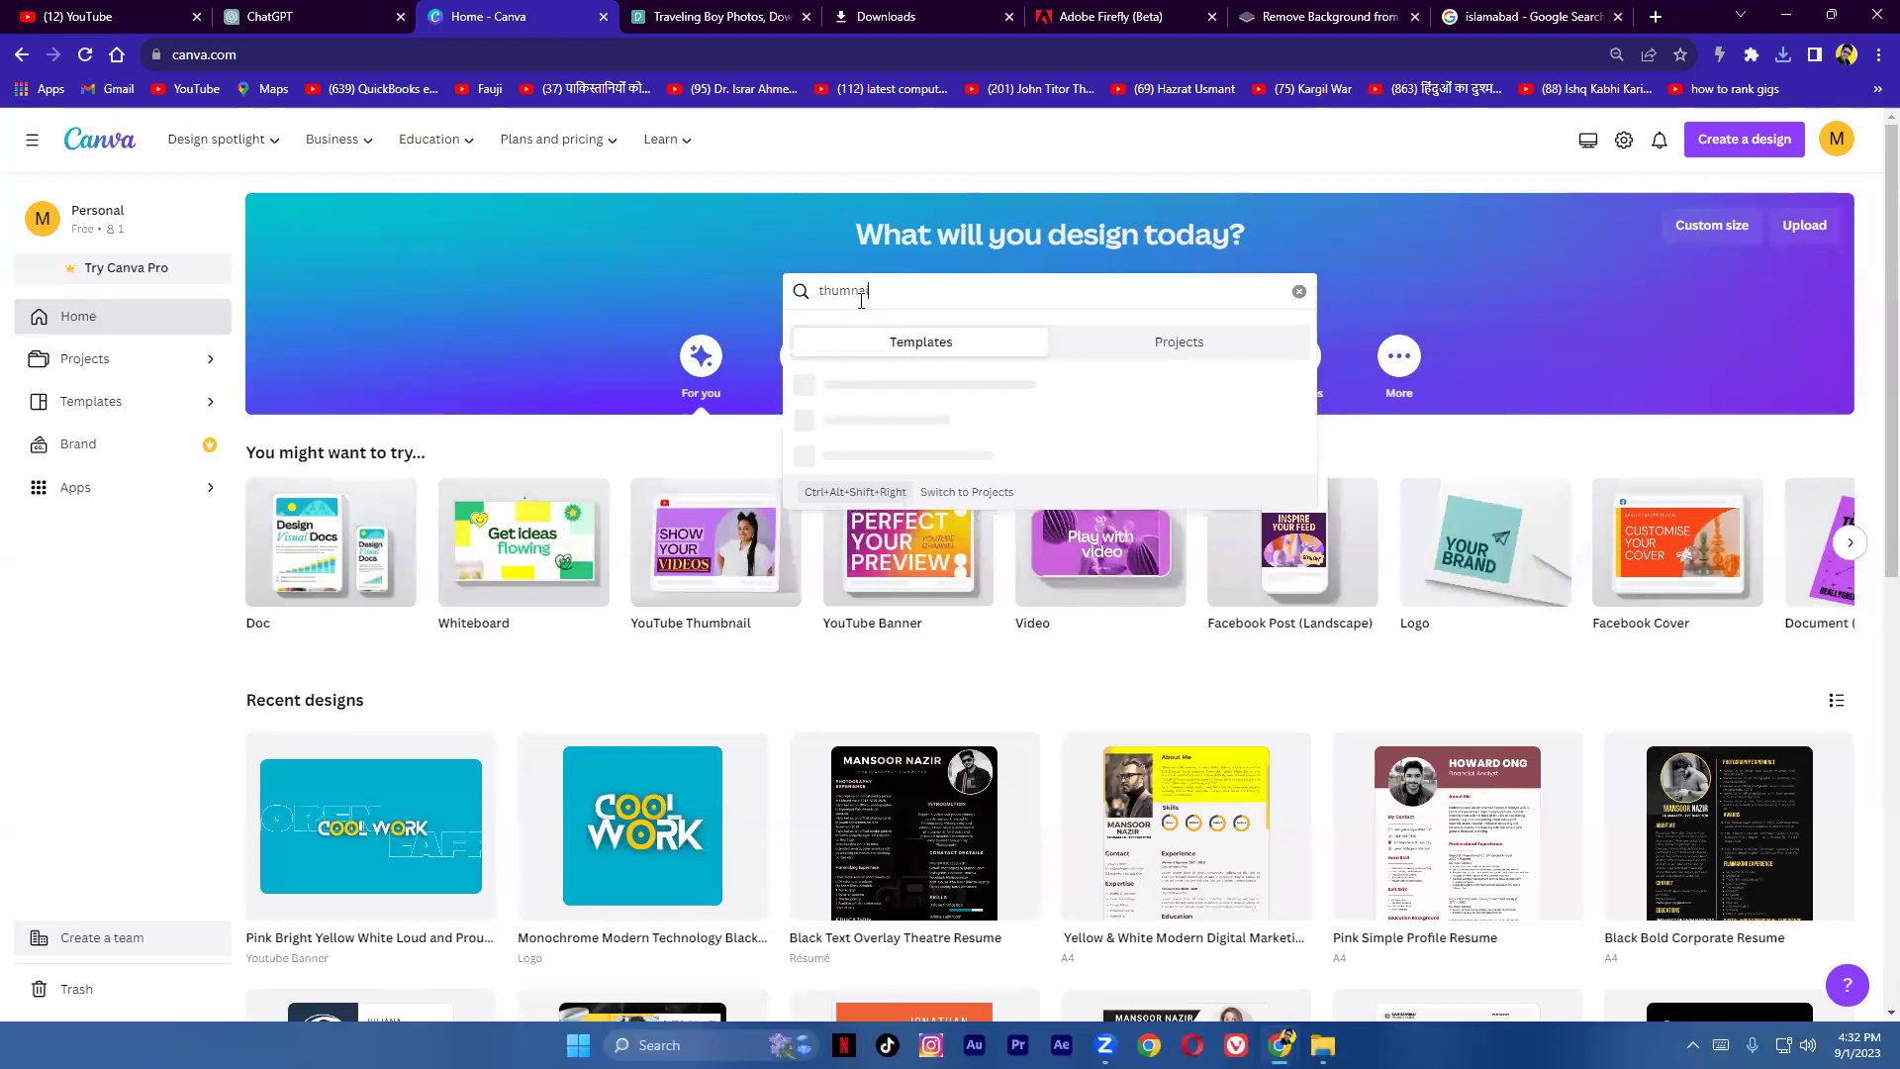
key(Return)
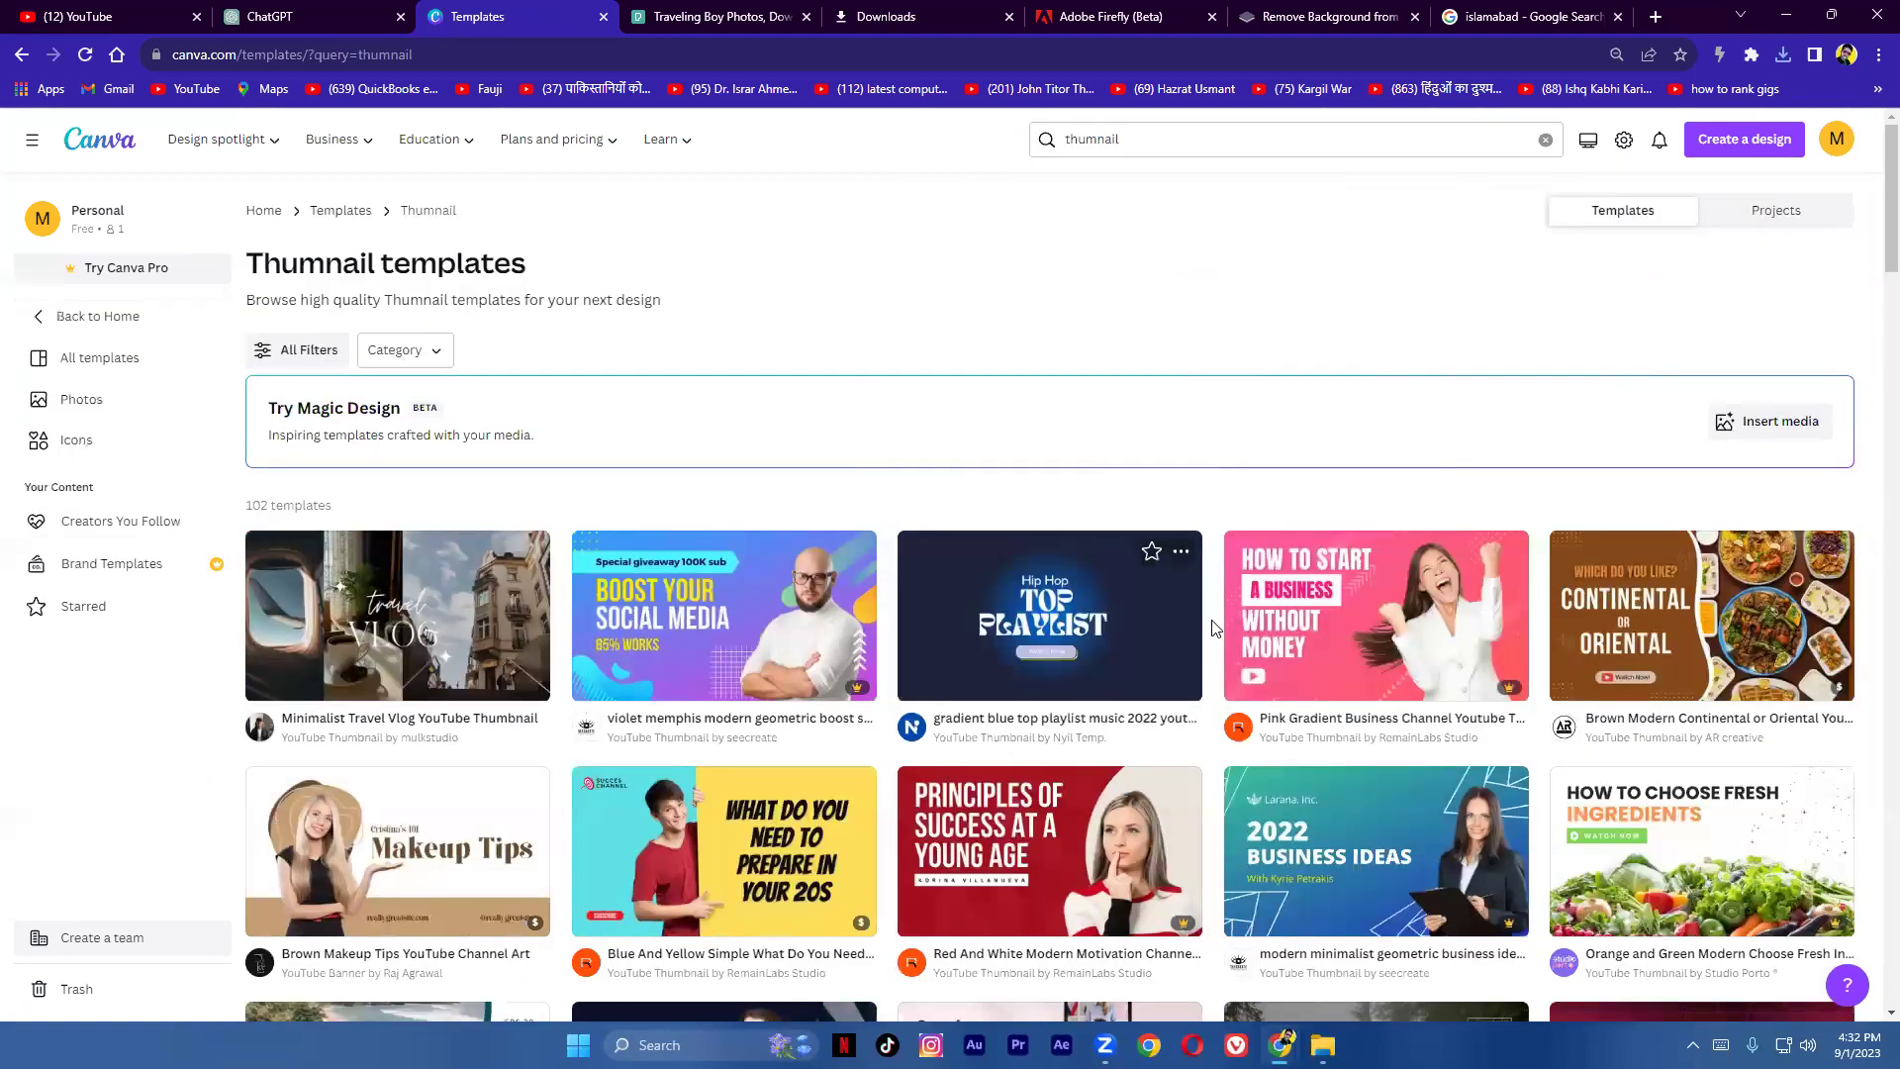
Step: Filter the "thumnail" template results to show only free templates
scroll(1216, 629, down, 2)
scroll(752, 495, up, 2)
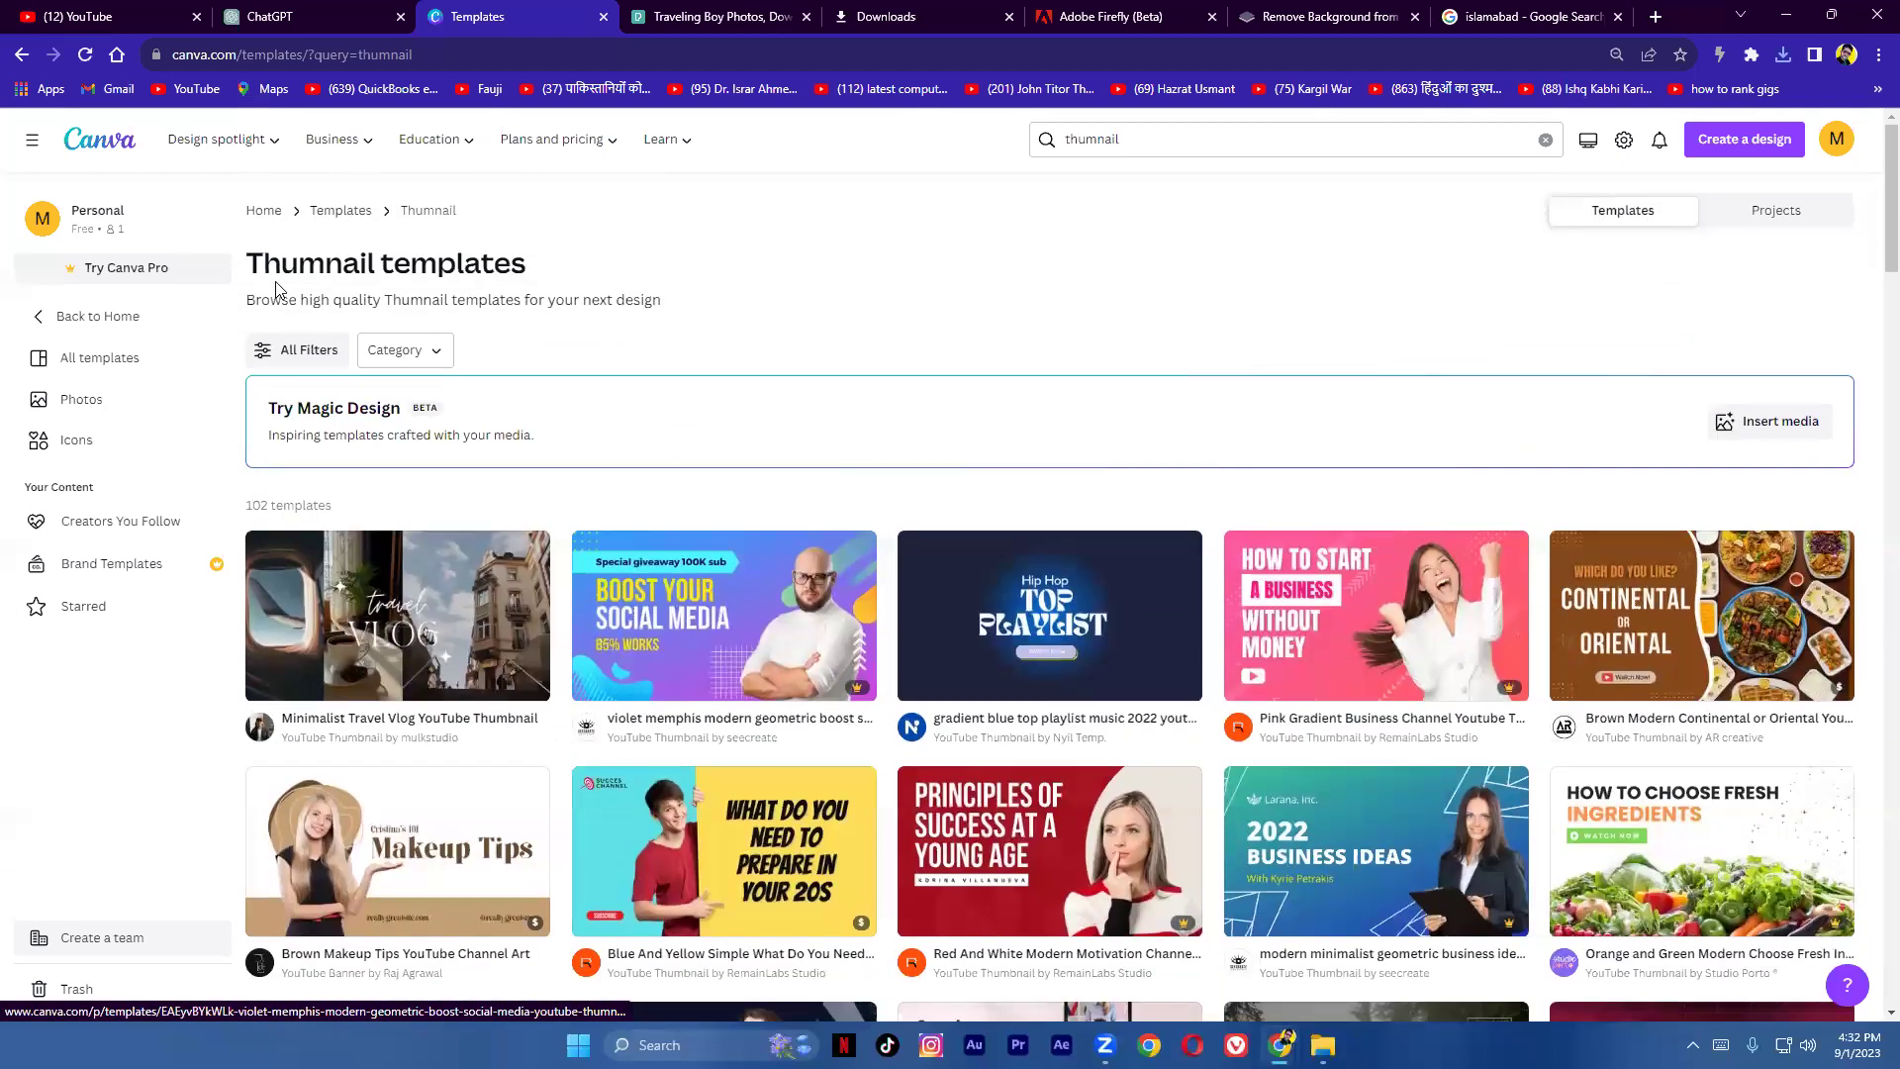
click(302, 356)
scroll(169, 797, down, 10)
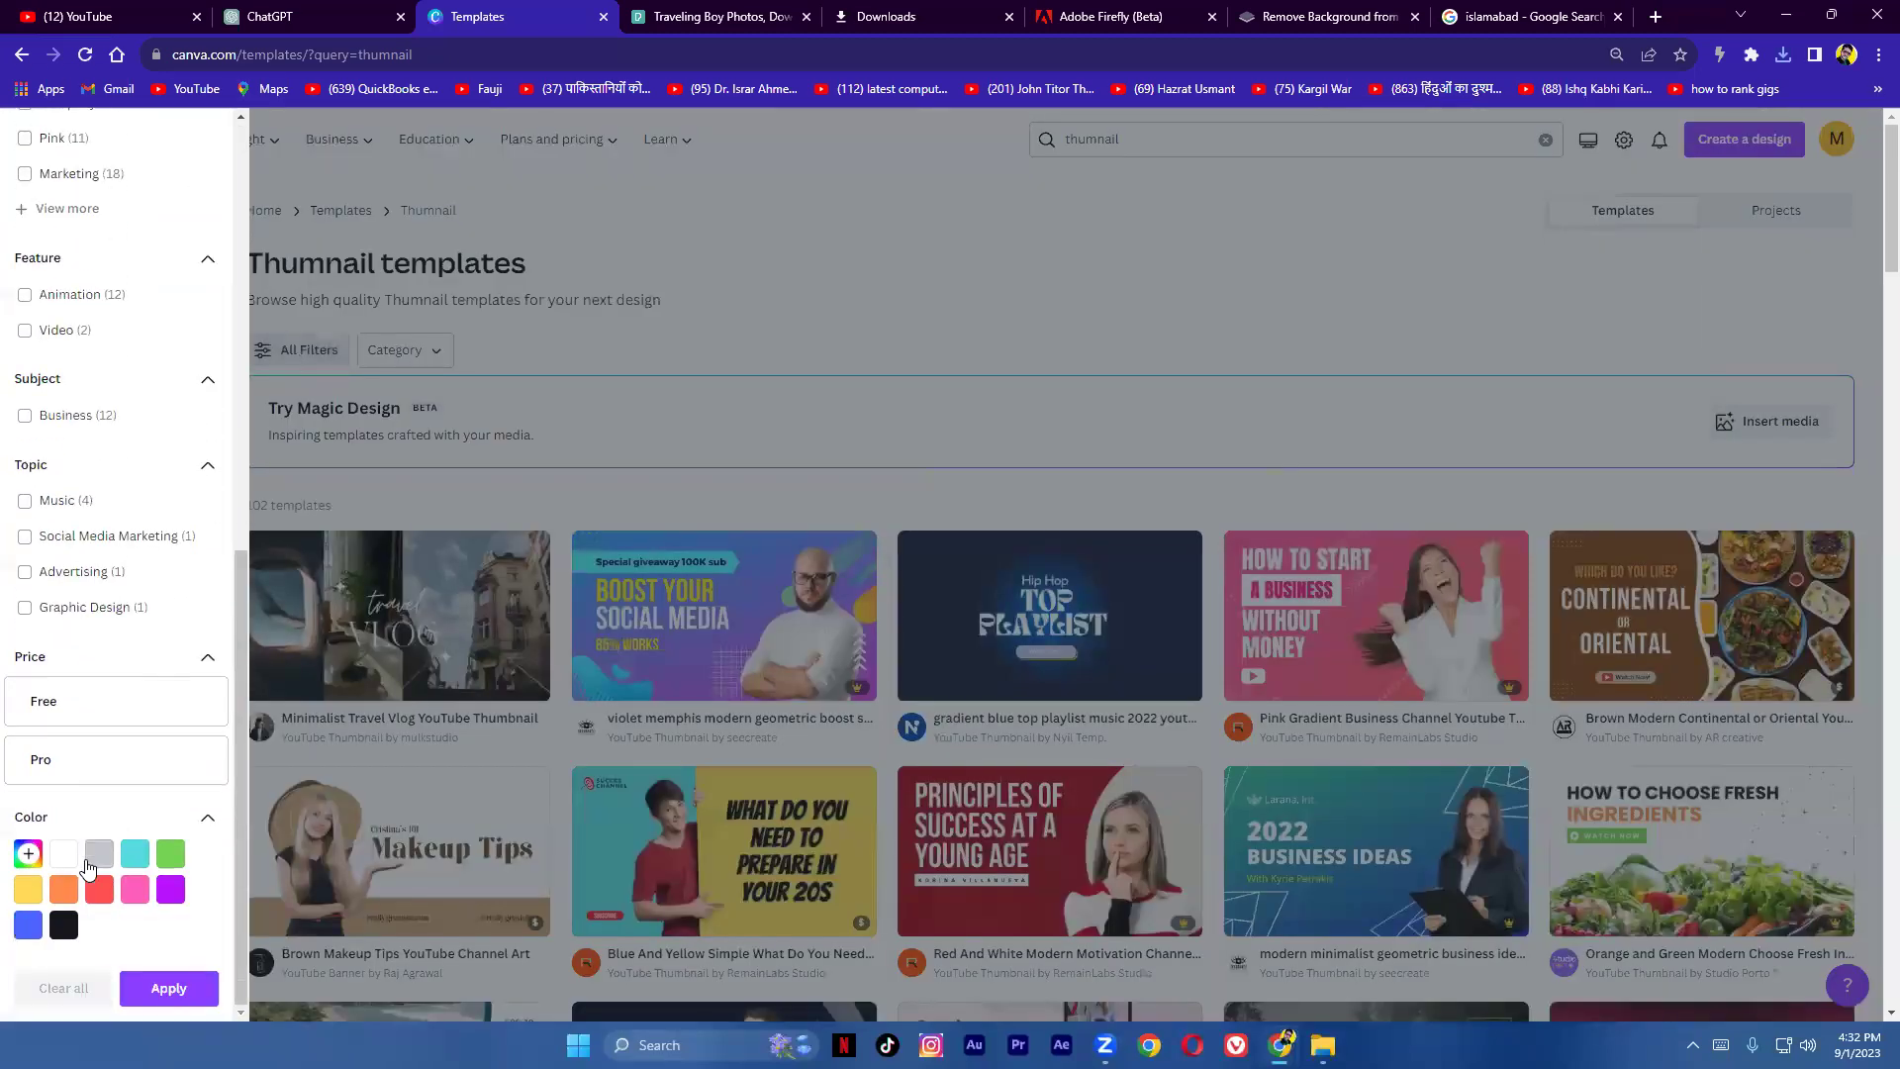
click(89, 722)
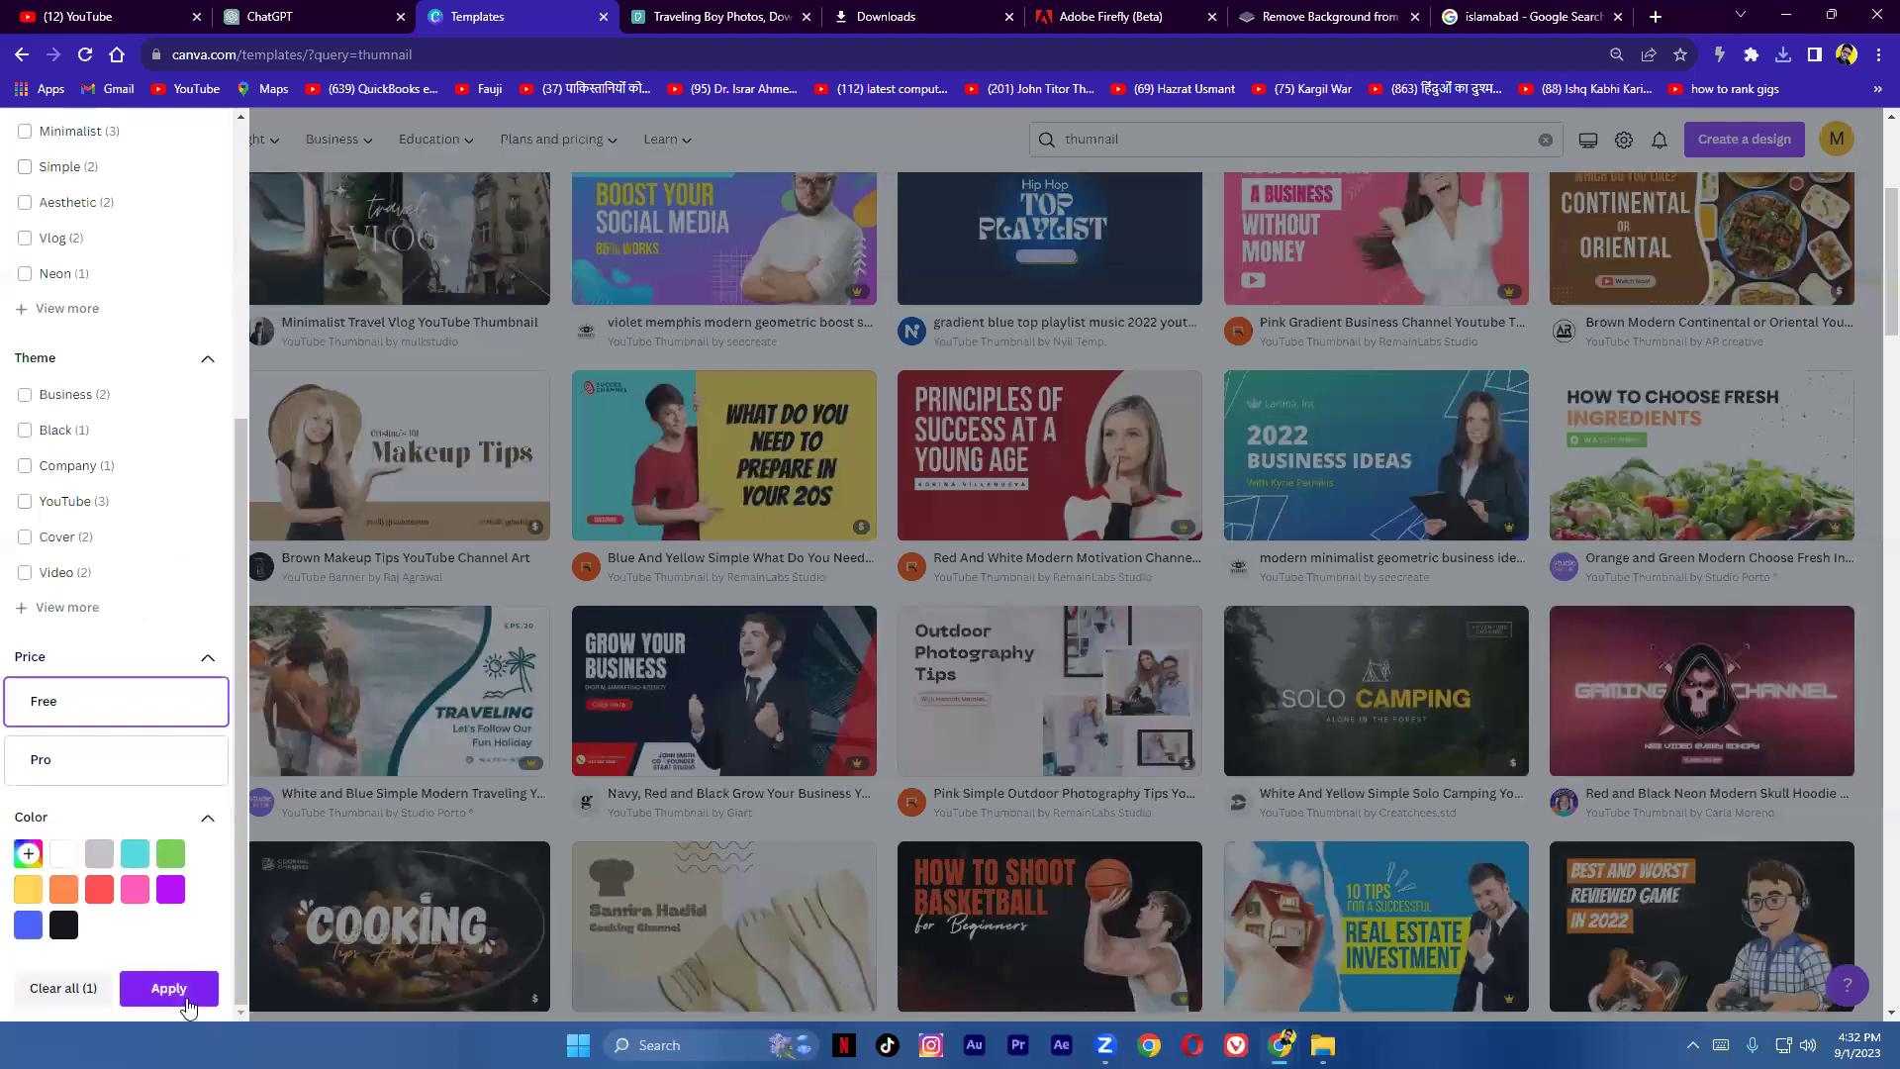
click(186, 1004)
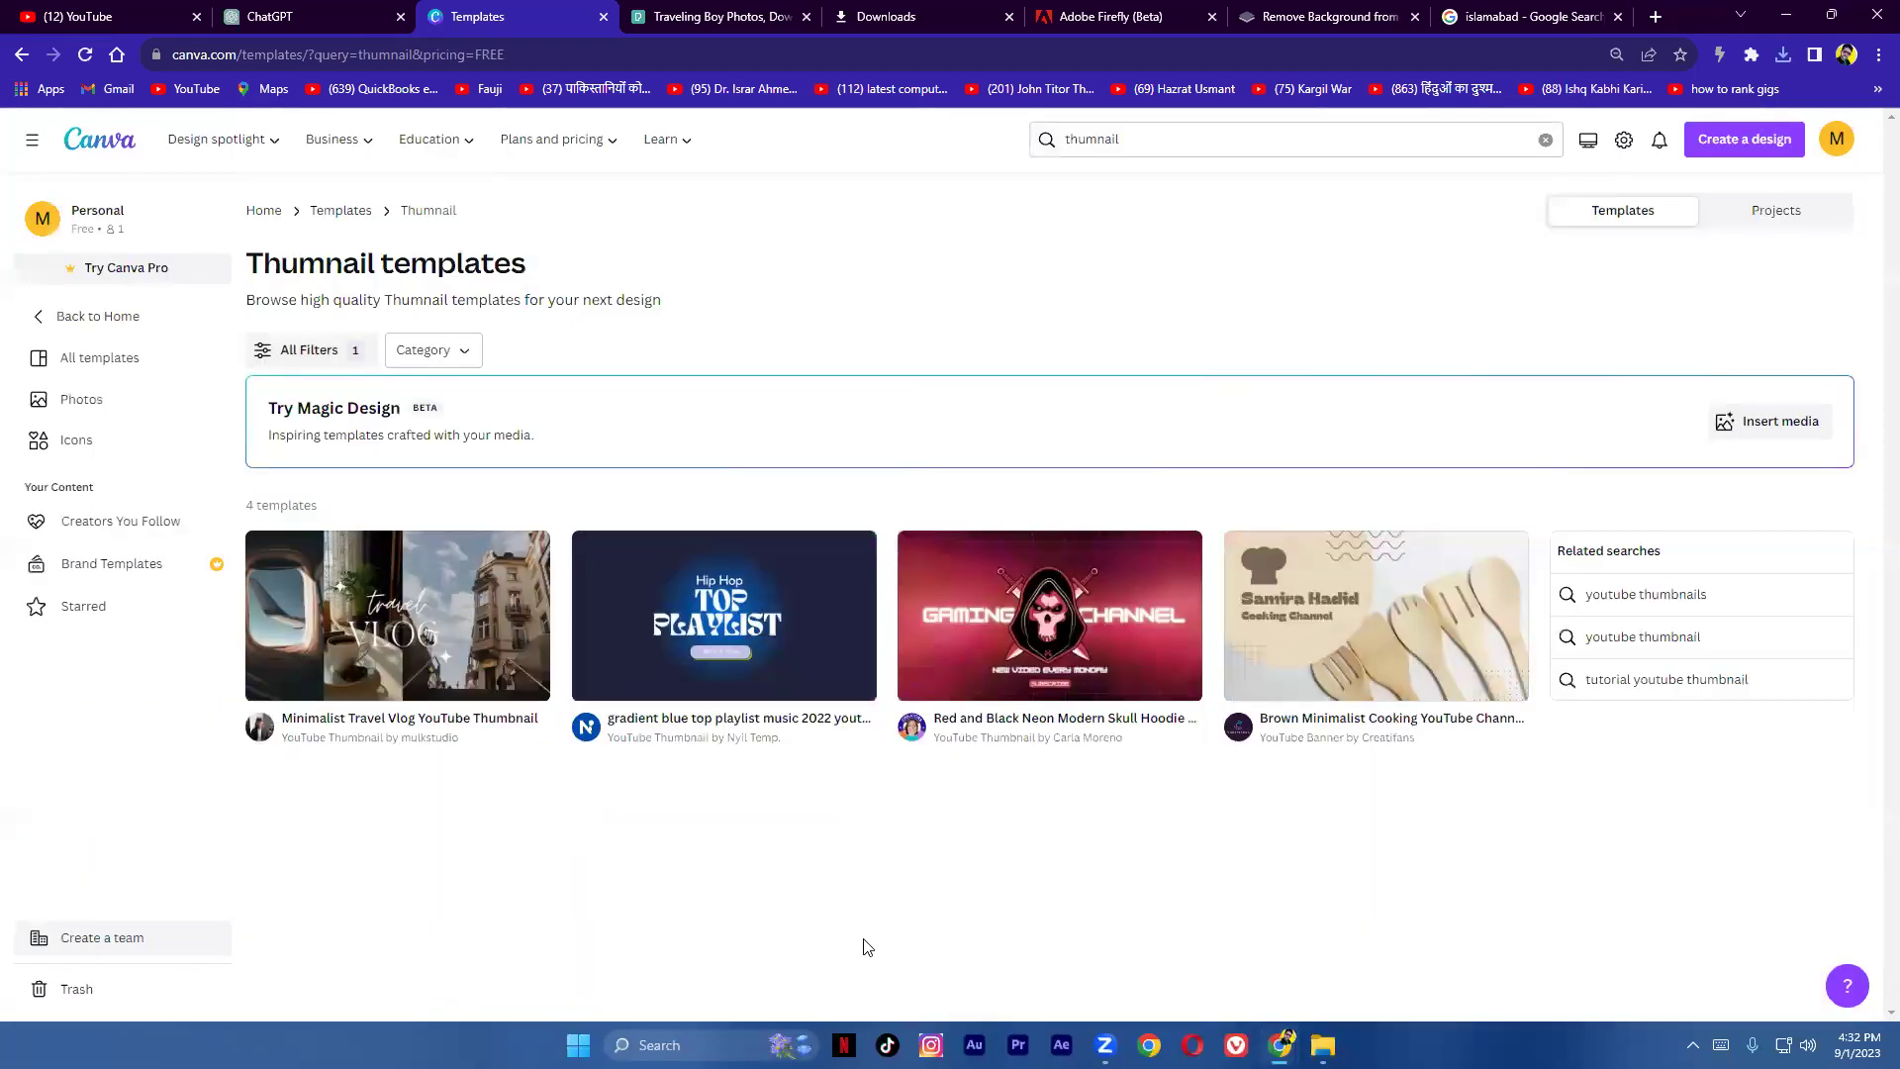
Step: Replace the template search with the suggested term "youtube thumbnail"
click(1088, 138)
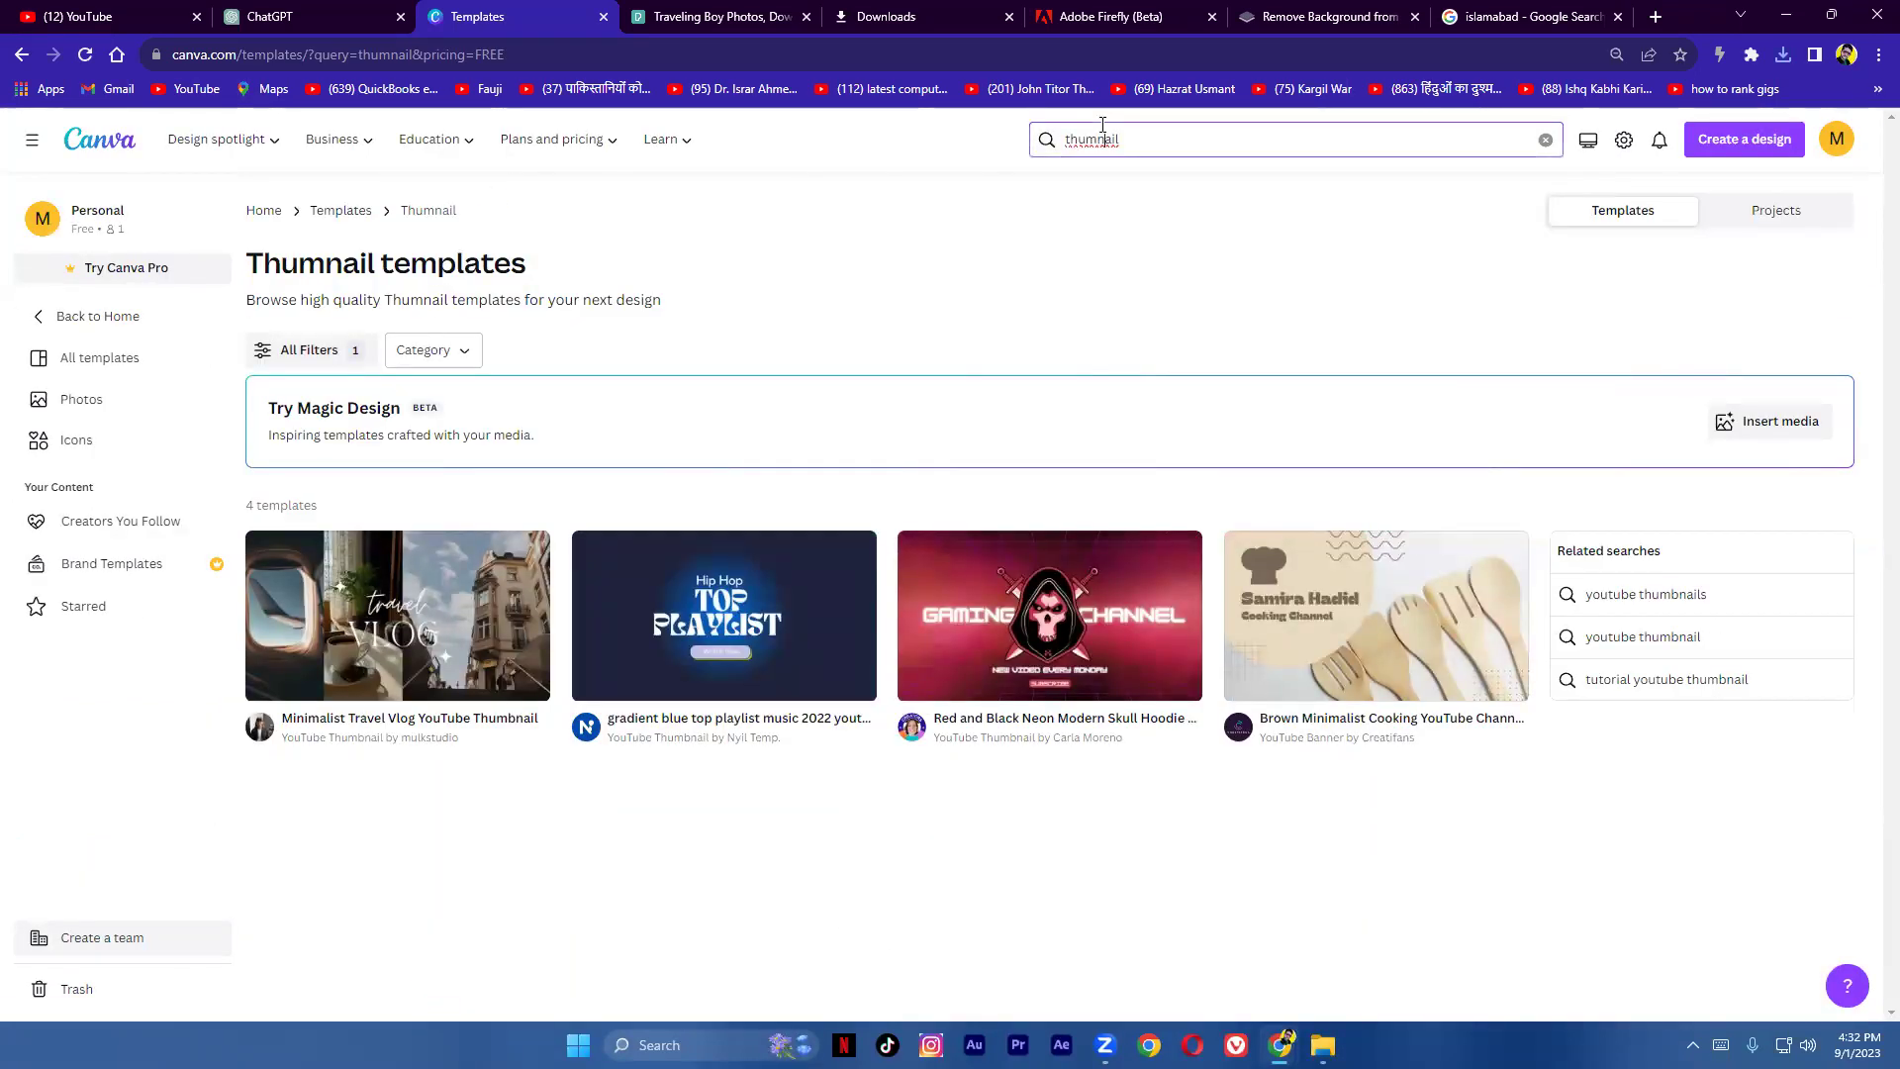
click(1124, 248)
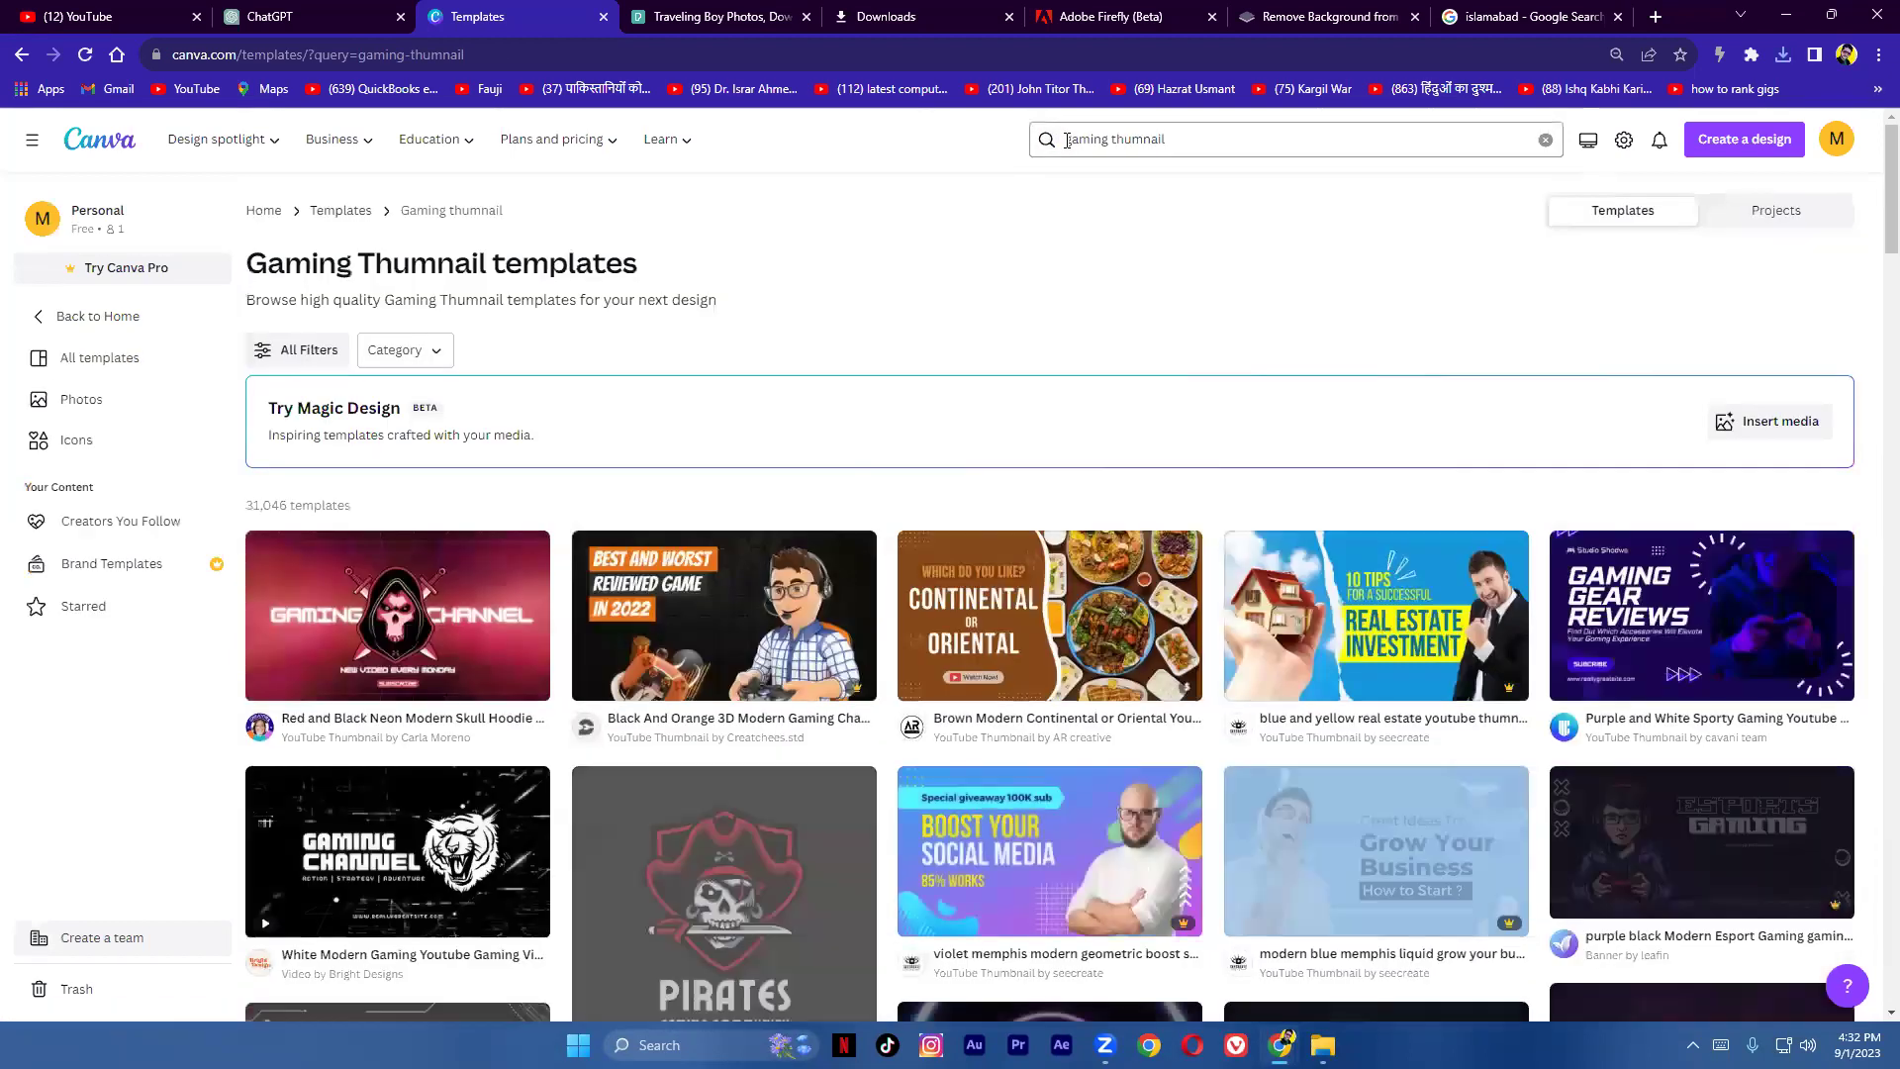
click(1067, 138)
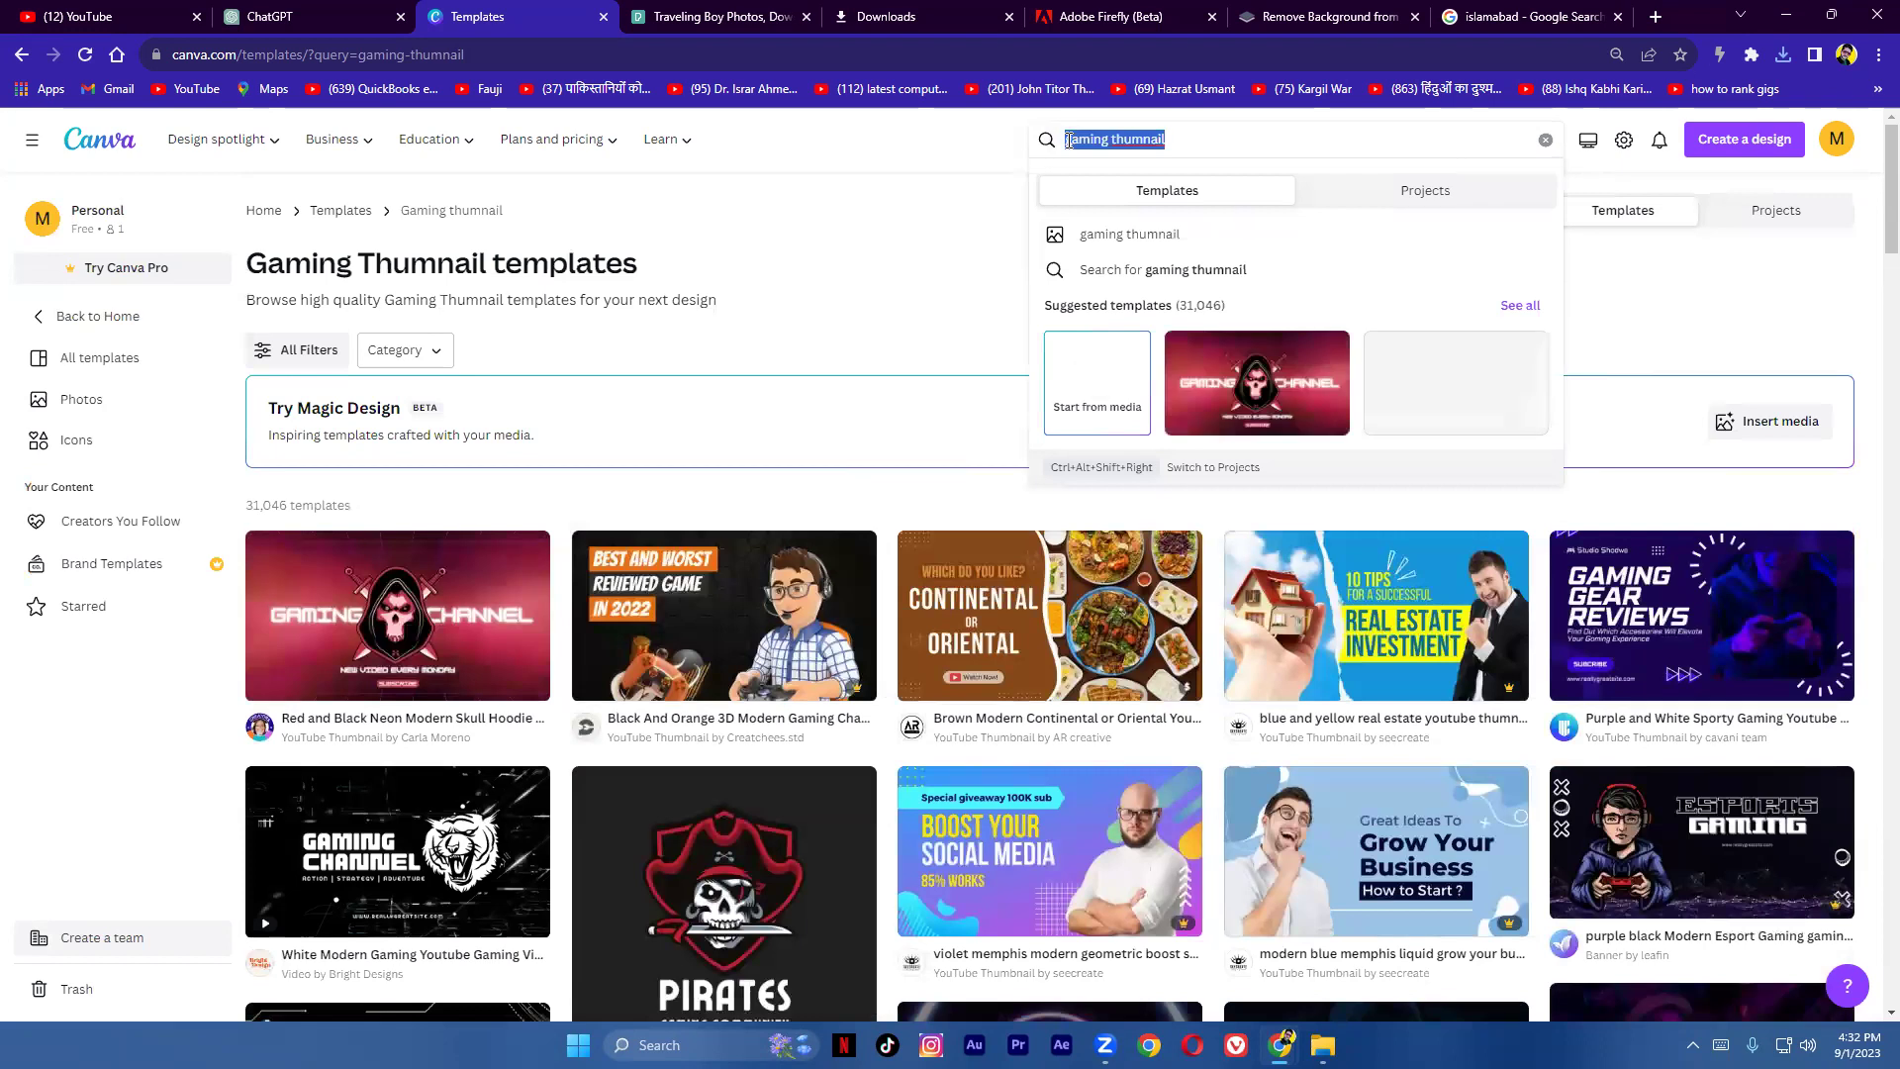
key(BackSpace)
text(y)
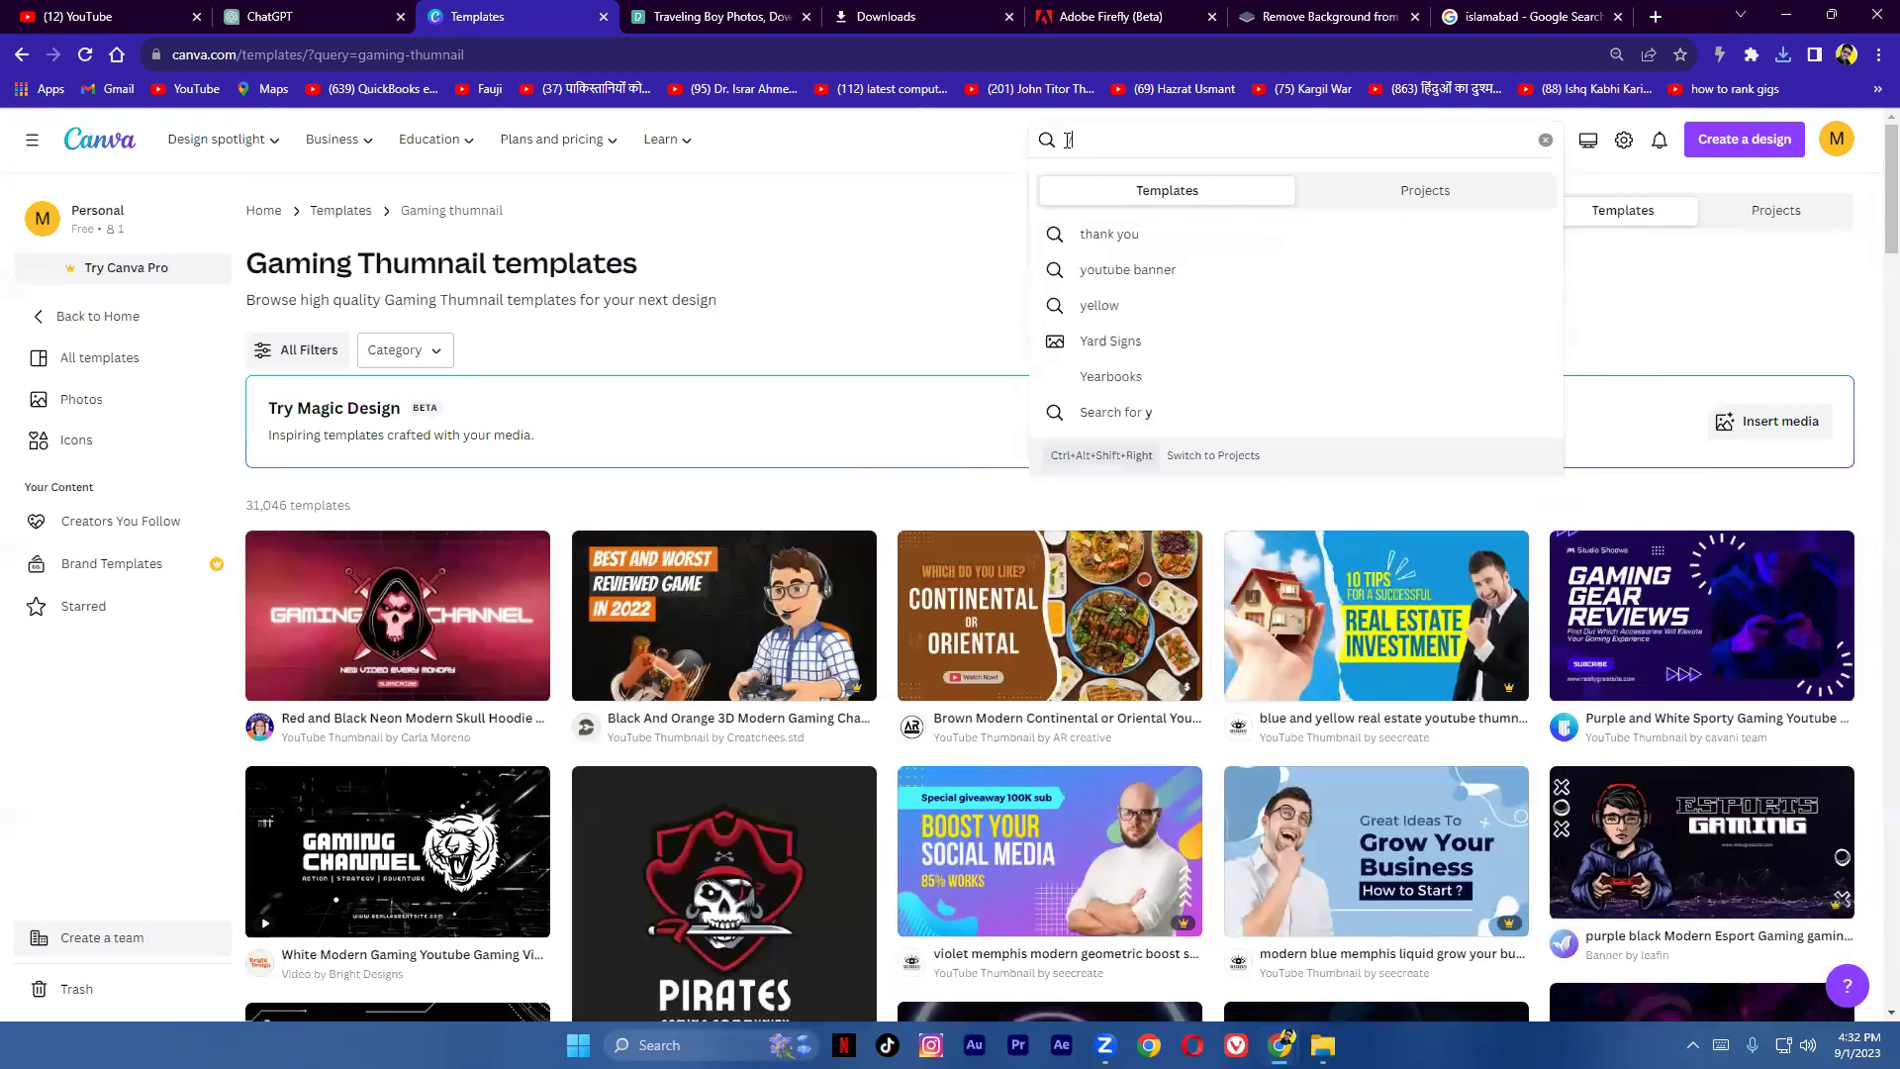
text(o)
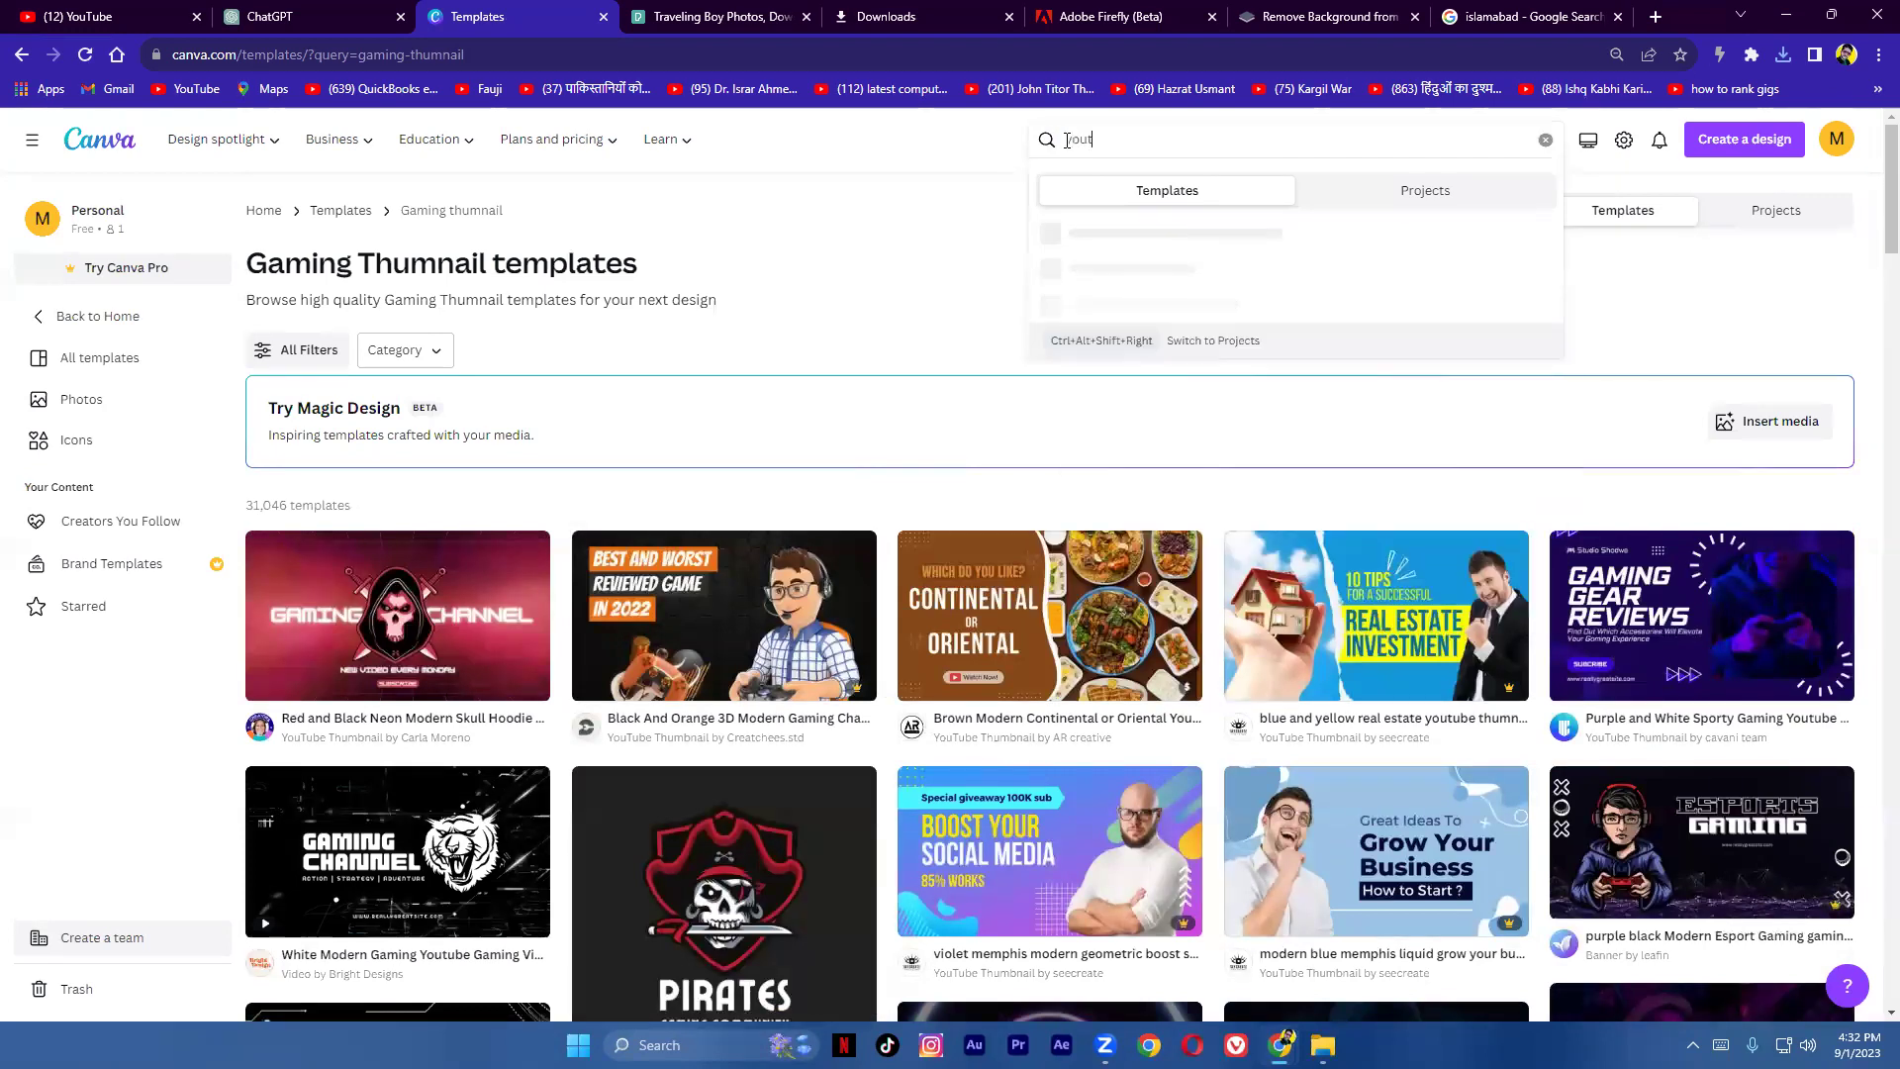
text(ut)
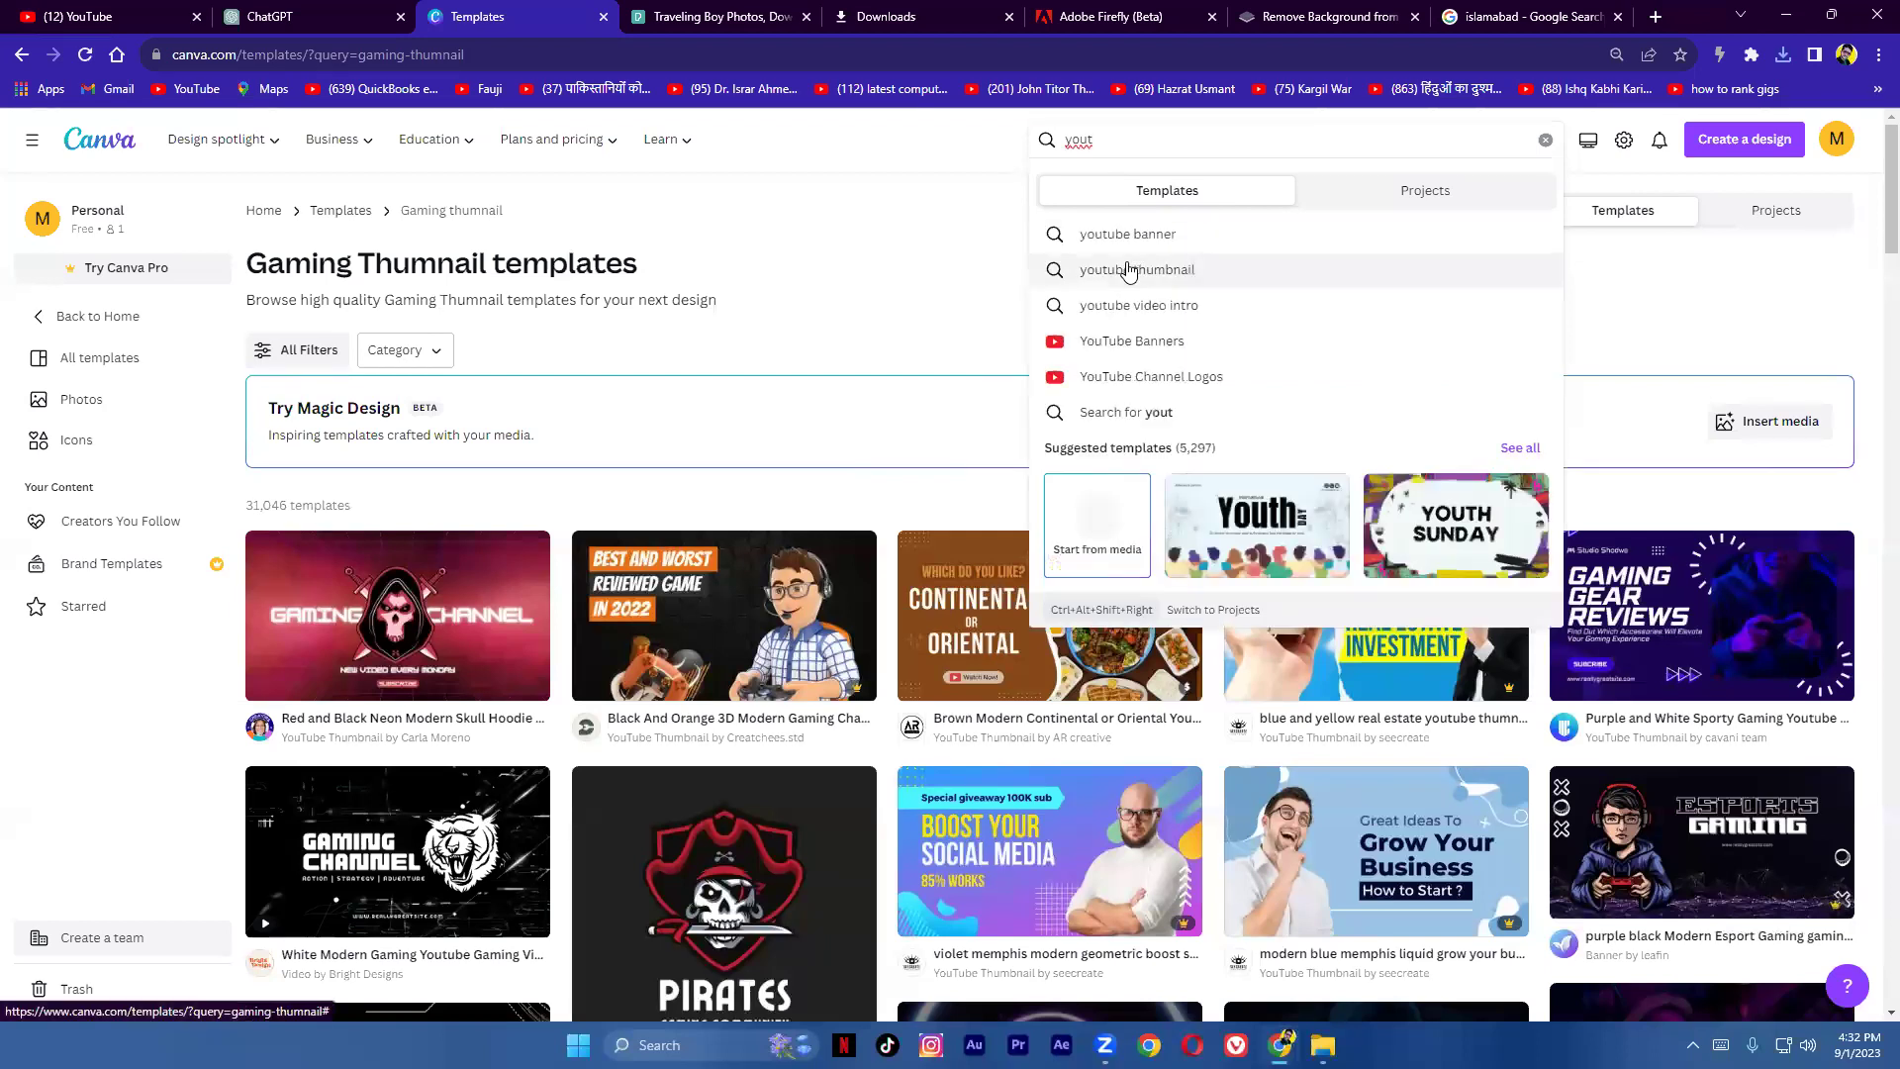
click(1186, 277)
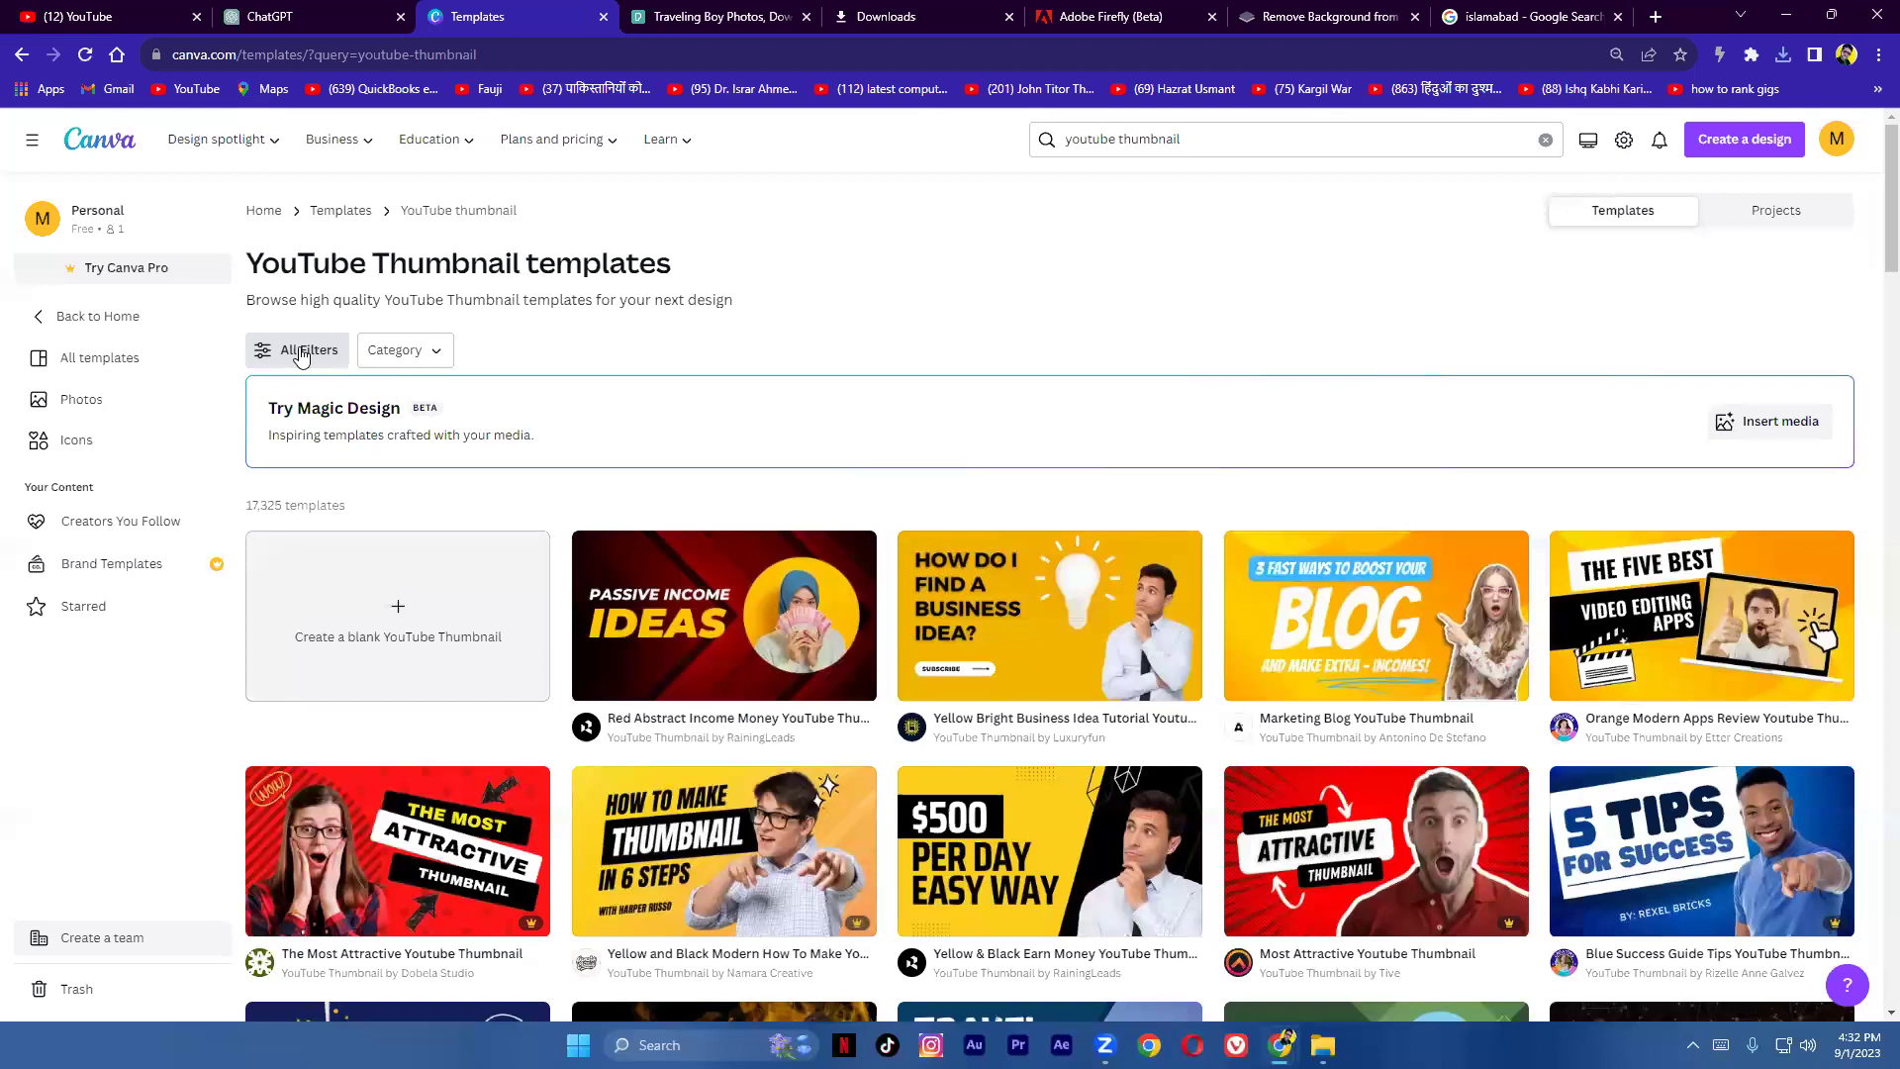
Step: Filter the YouTube Thumbnail templates by the Free price option
click(302, 353)
scroll(72, 736, down, 8)
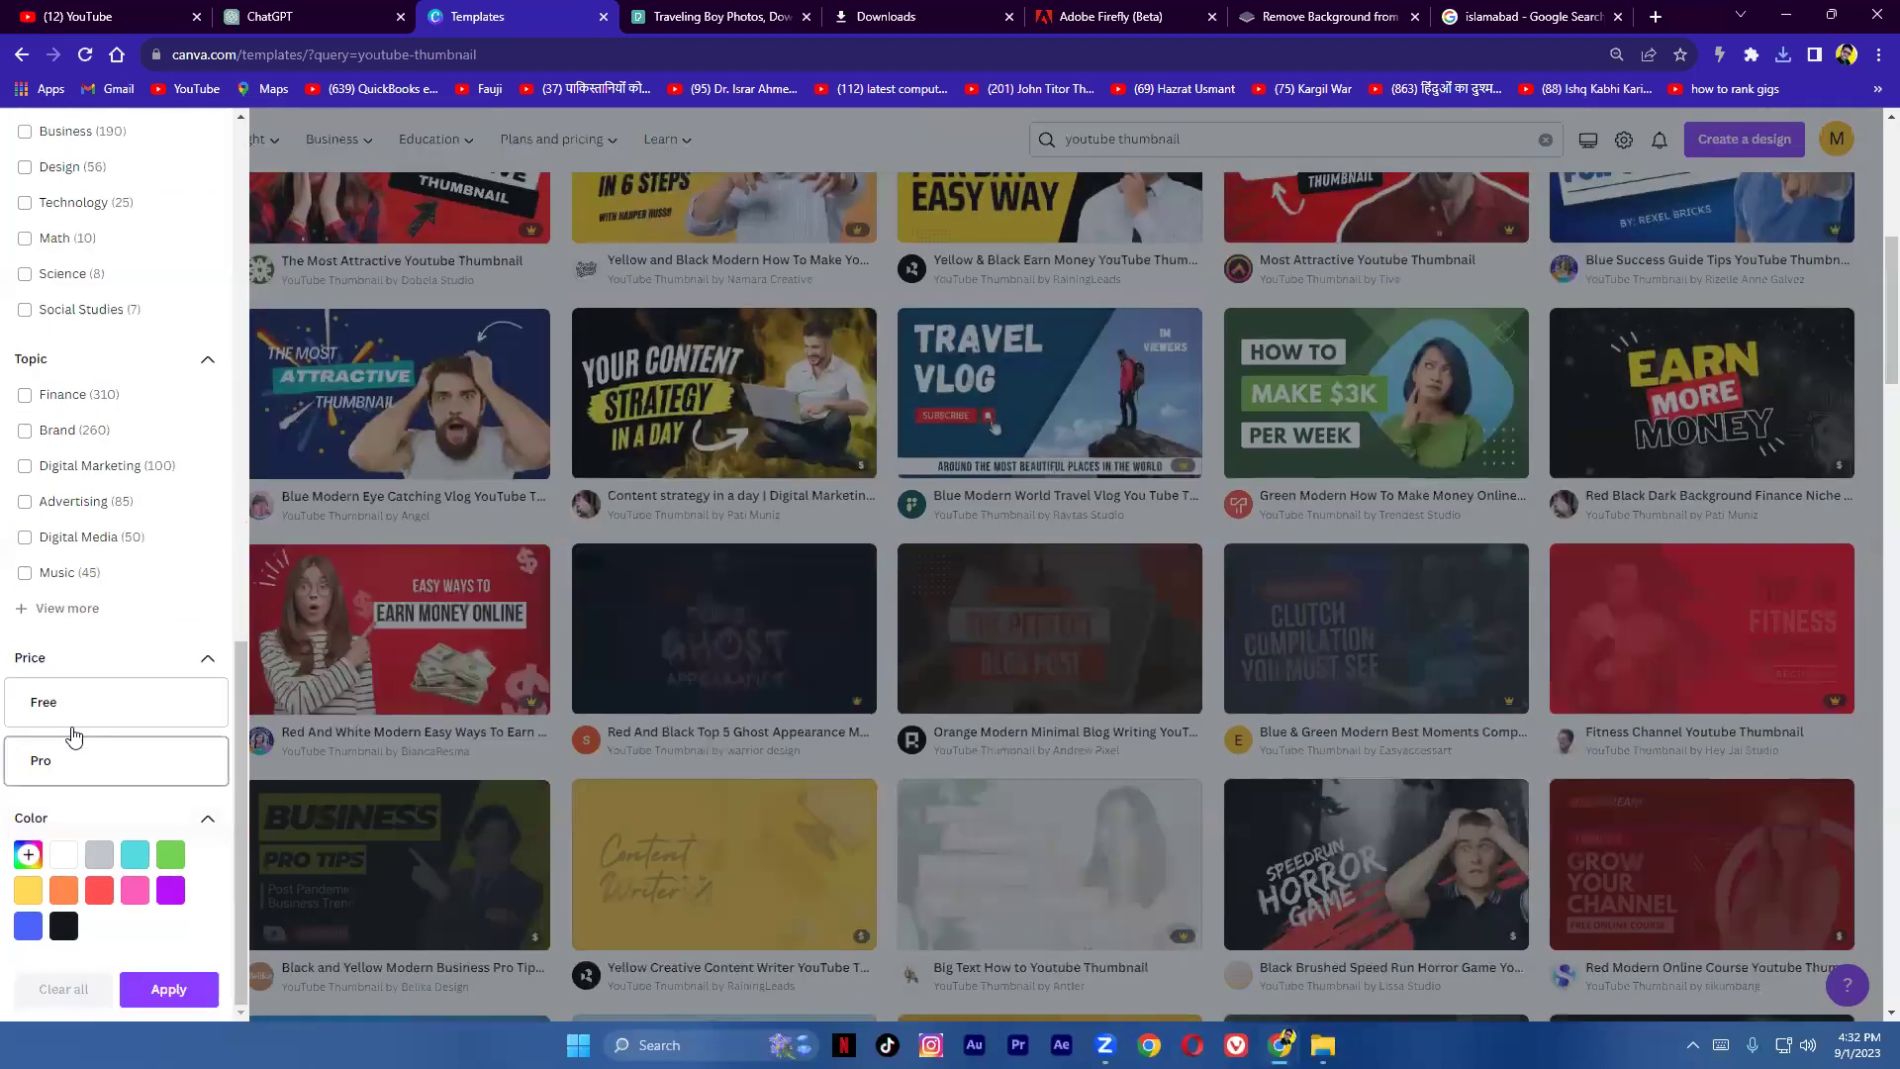
click(72, 705)
click(169, 988)
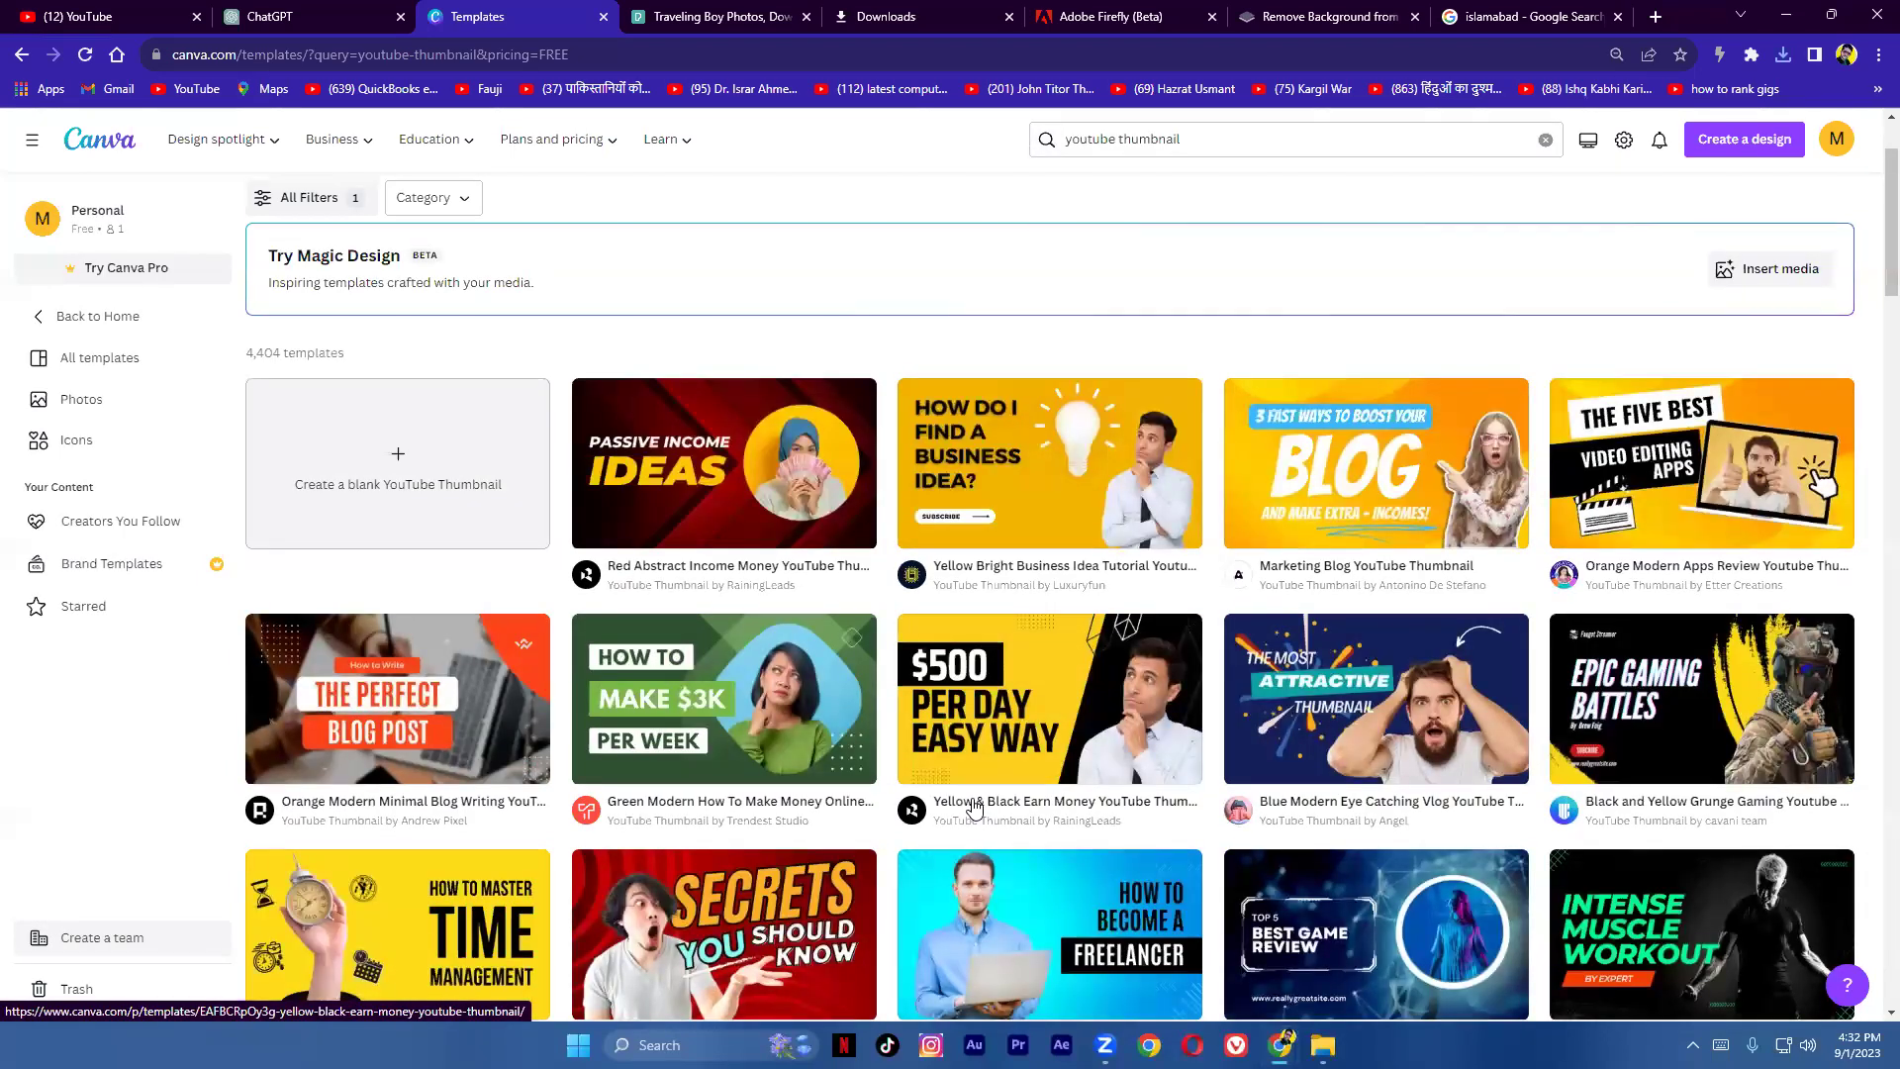
Step: Browse the free YouTube thumbnail templates for a suitable travel vlog design
scroll(975, 807, down, 2)
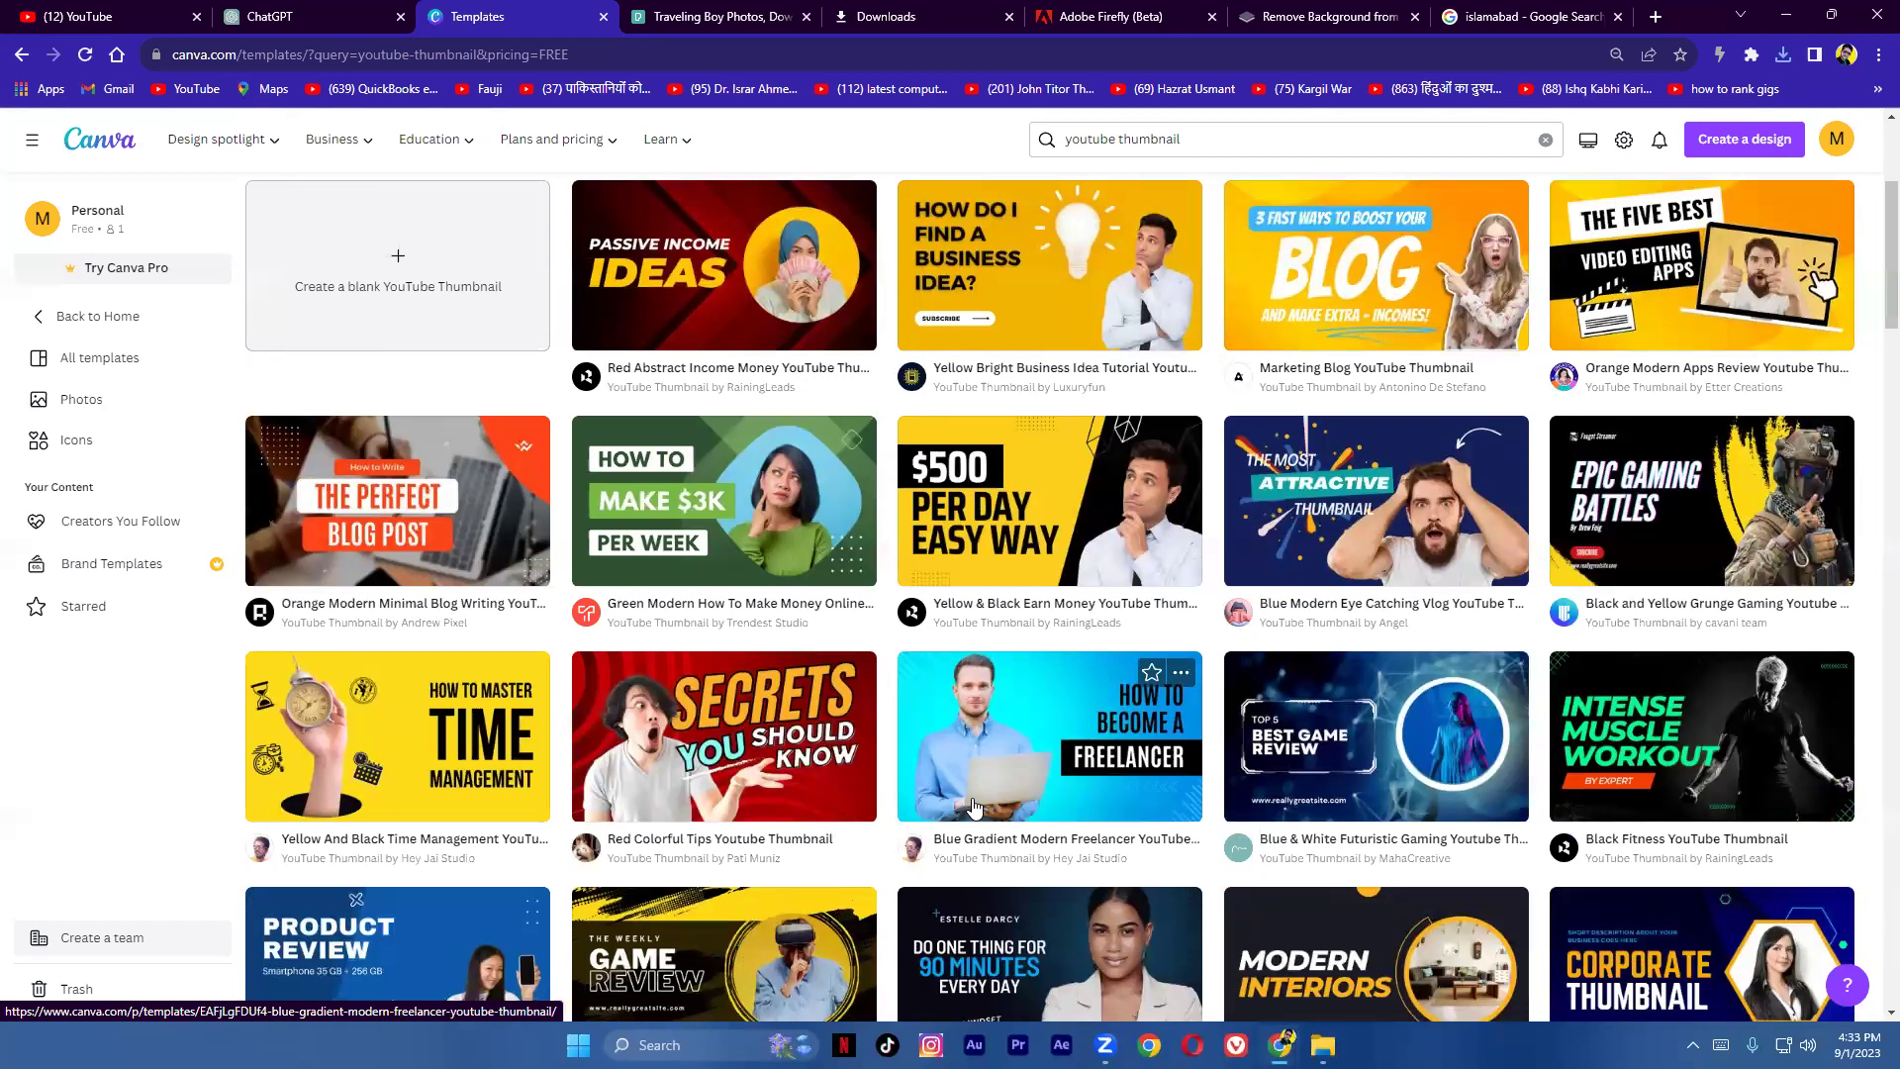
scroll(975, 806, down, 2)
scroll(975, 806, down, 4)
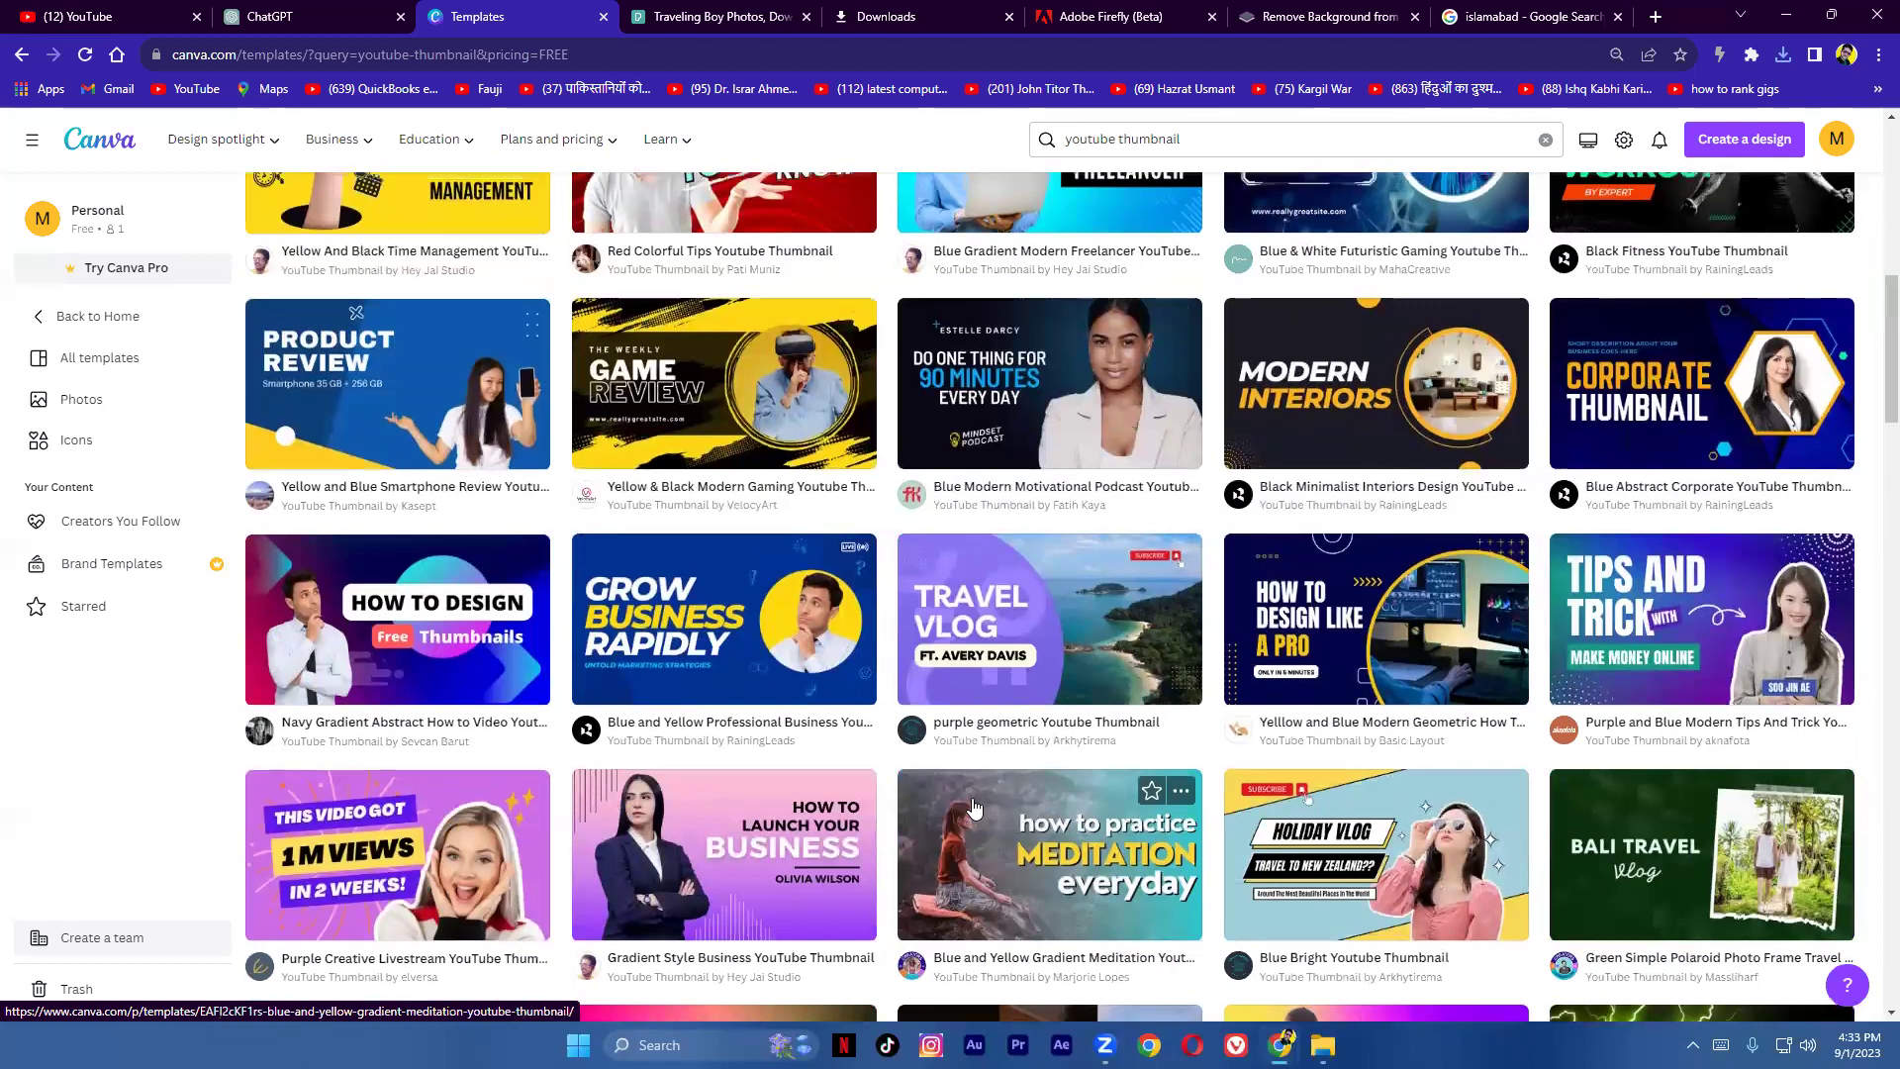
scroll(975, 806, up, 8)
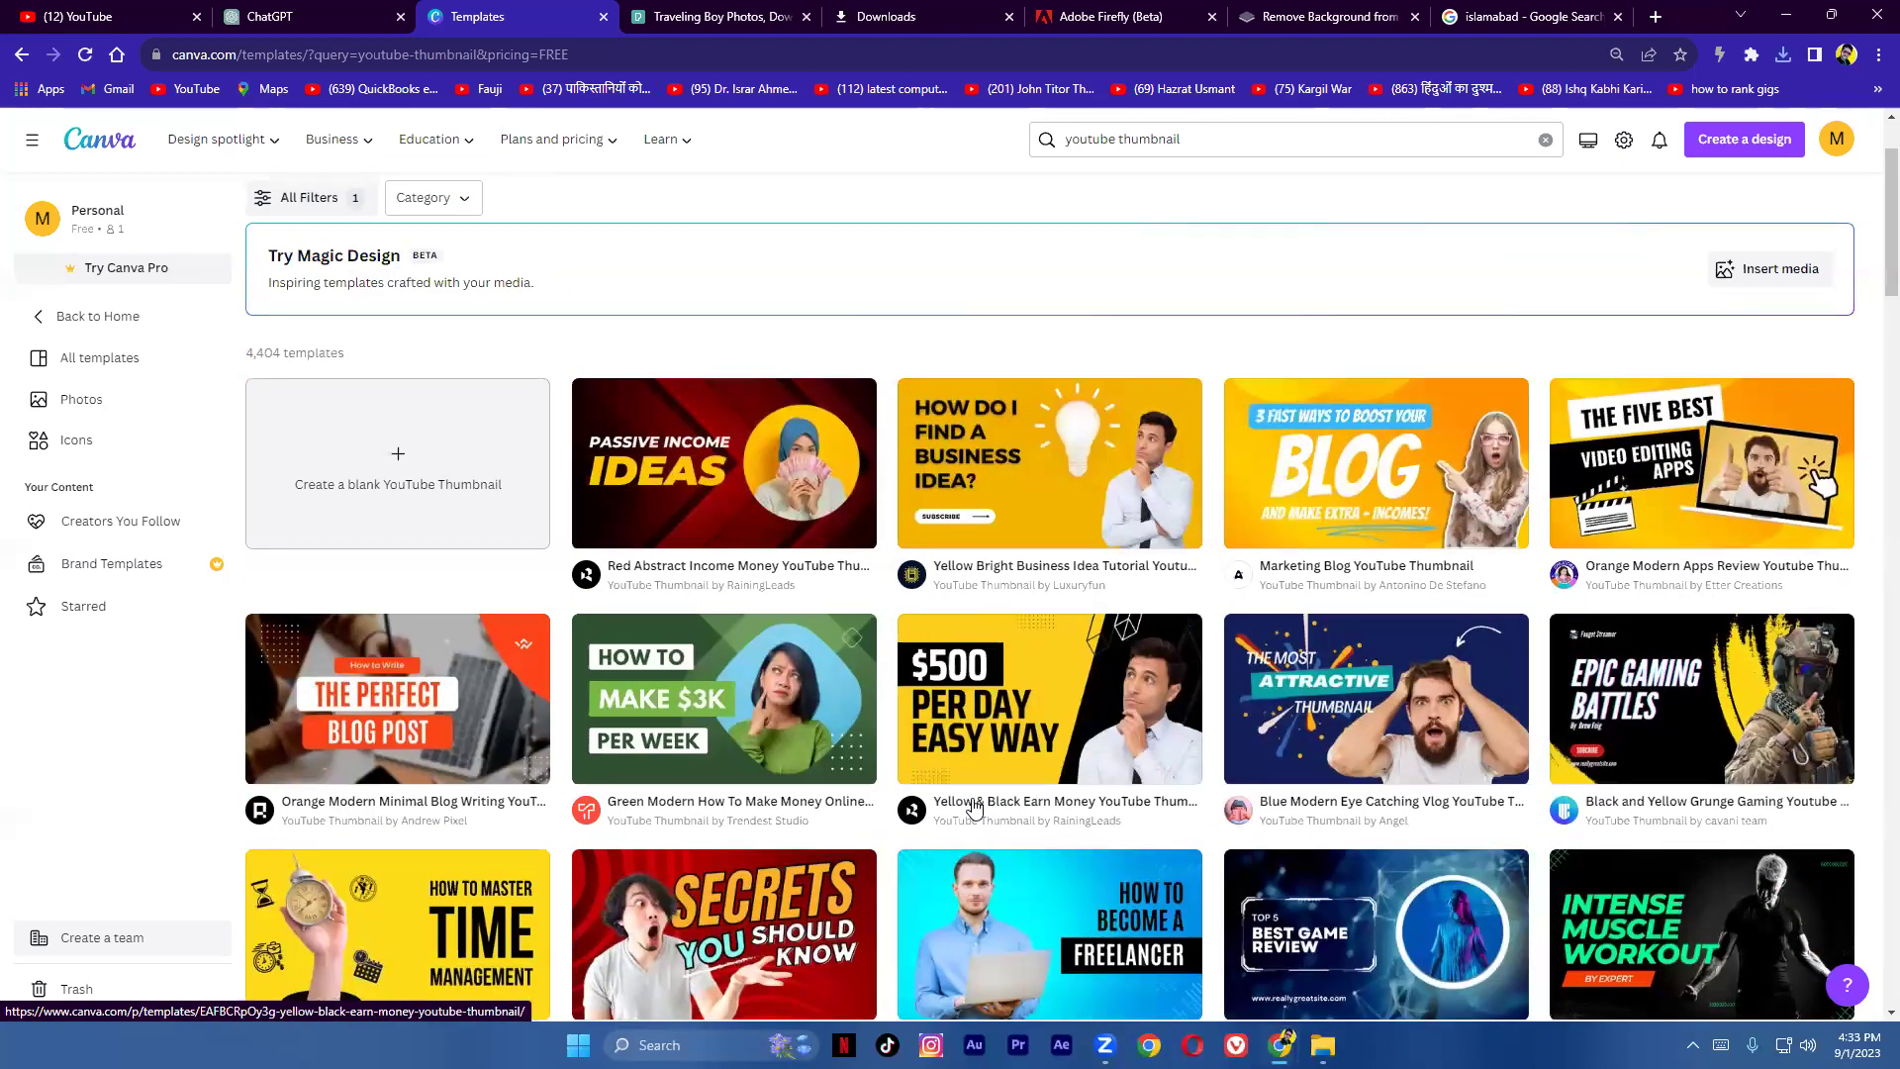
scroll(975, 807, down, 4)
scroll(975, 807, down, 4)
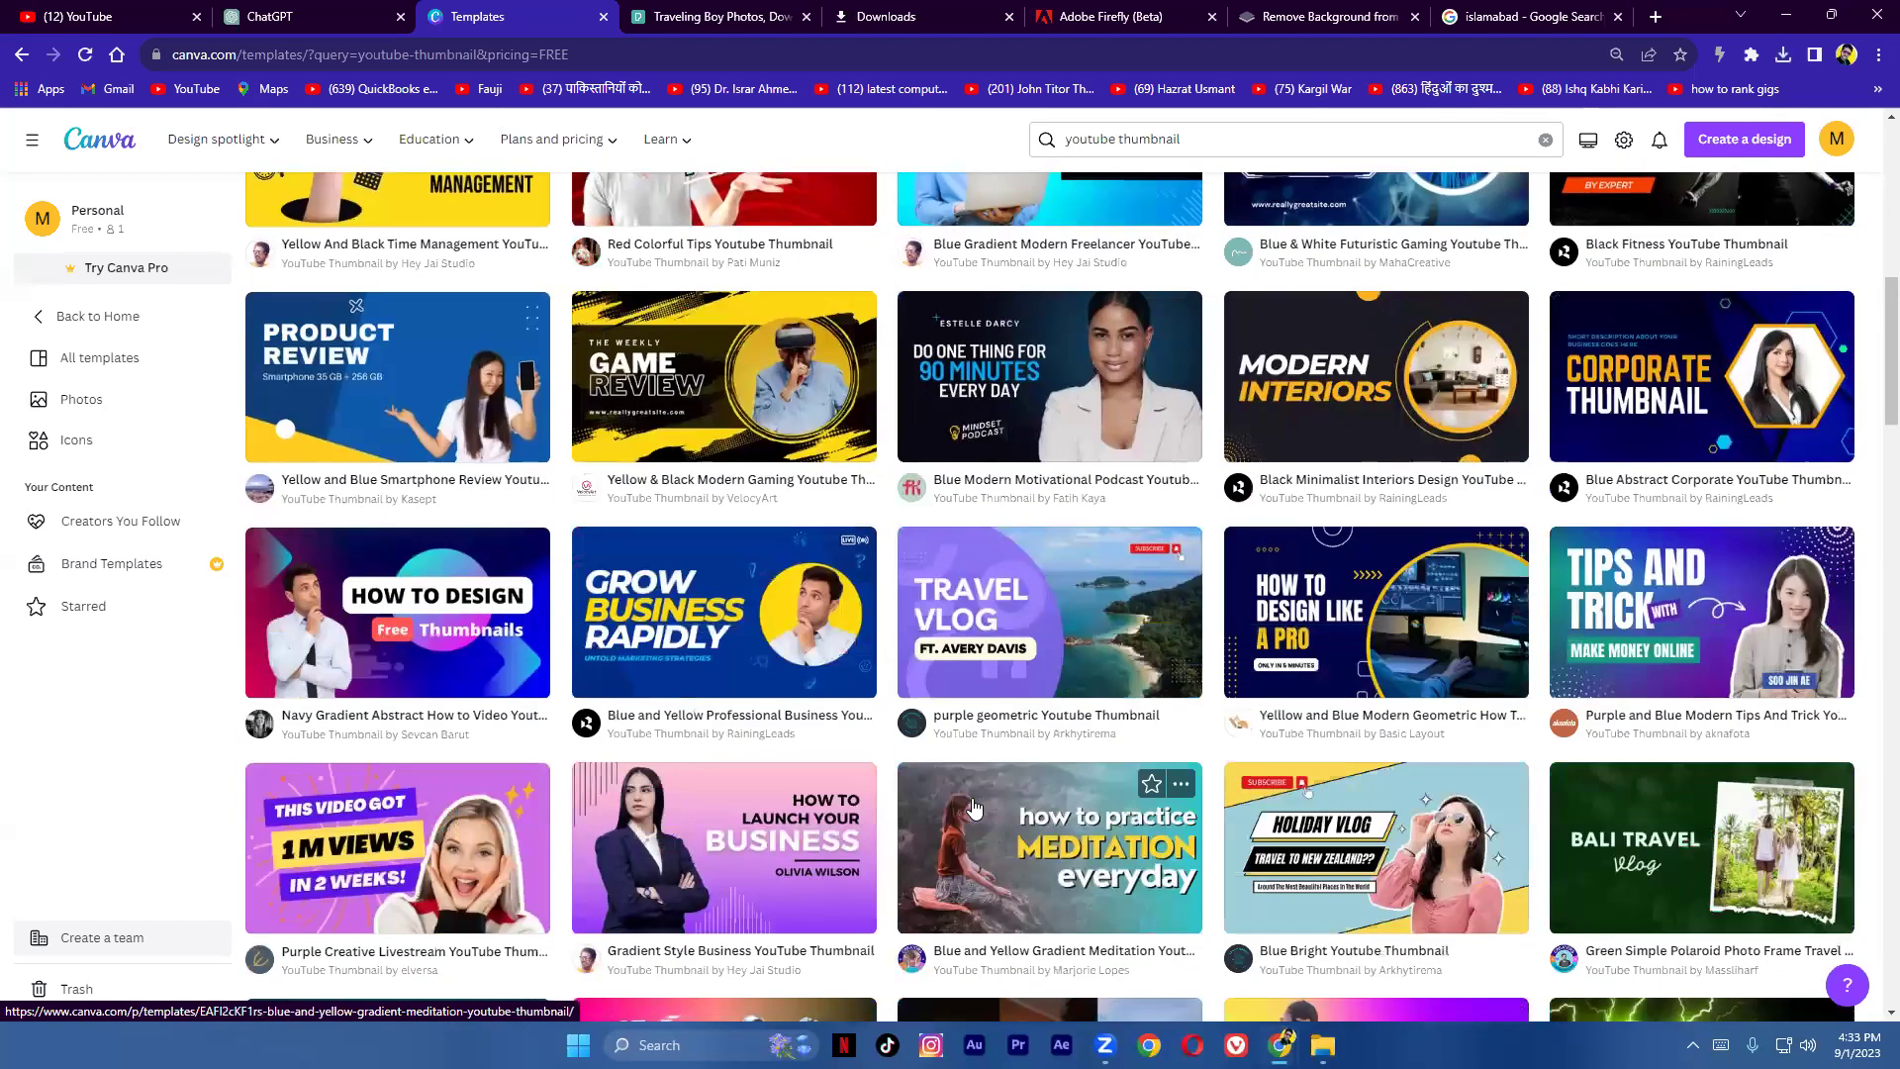
scroll(974, 806, down, 5)
scroll(975, 807, down, 3)
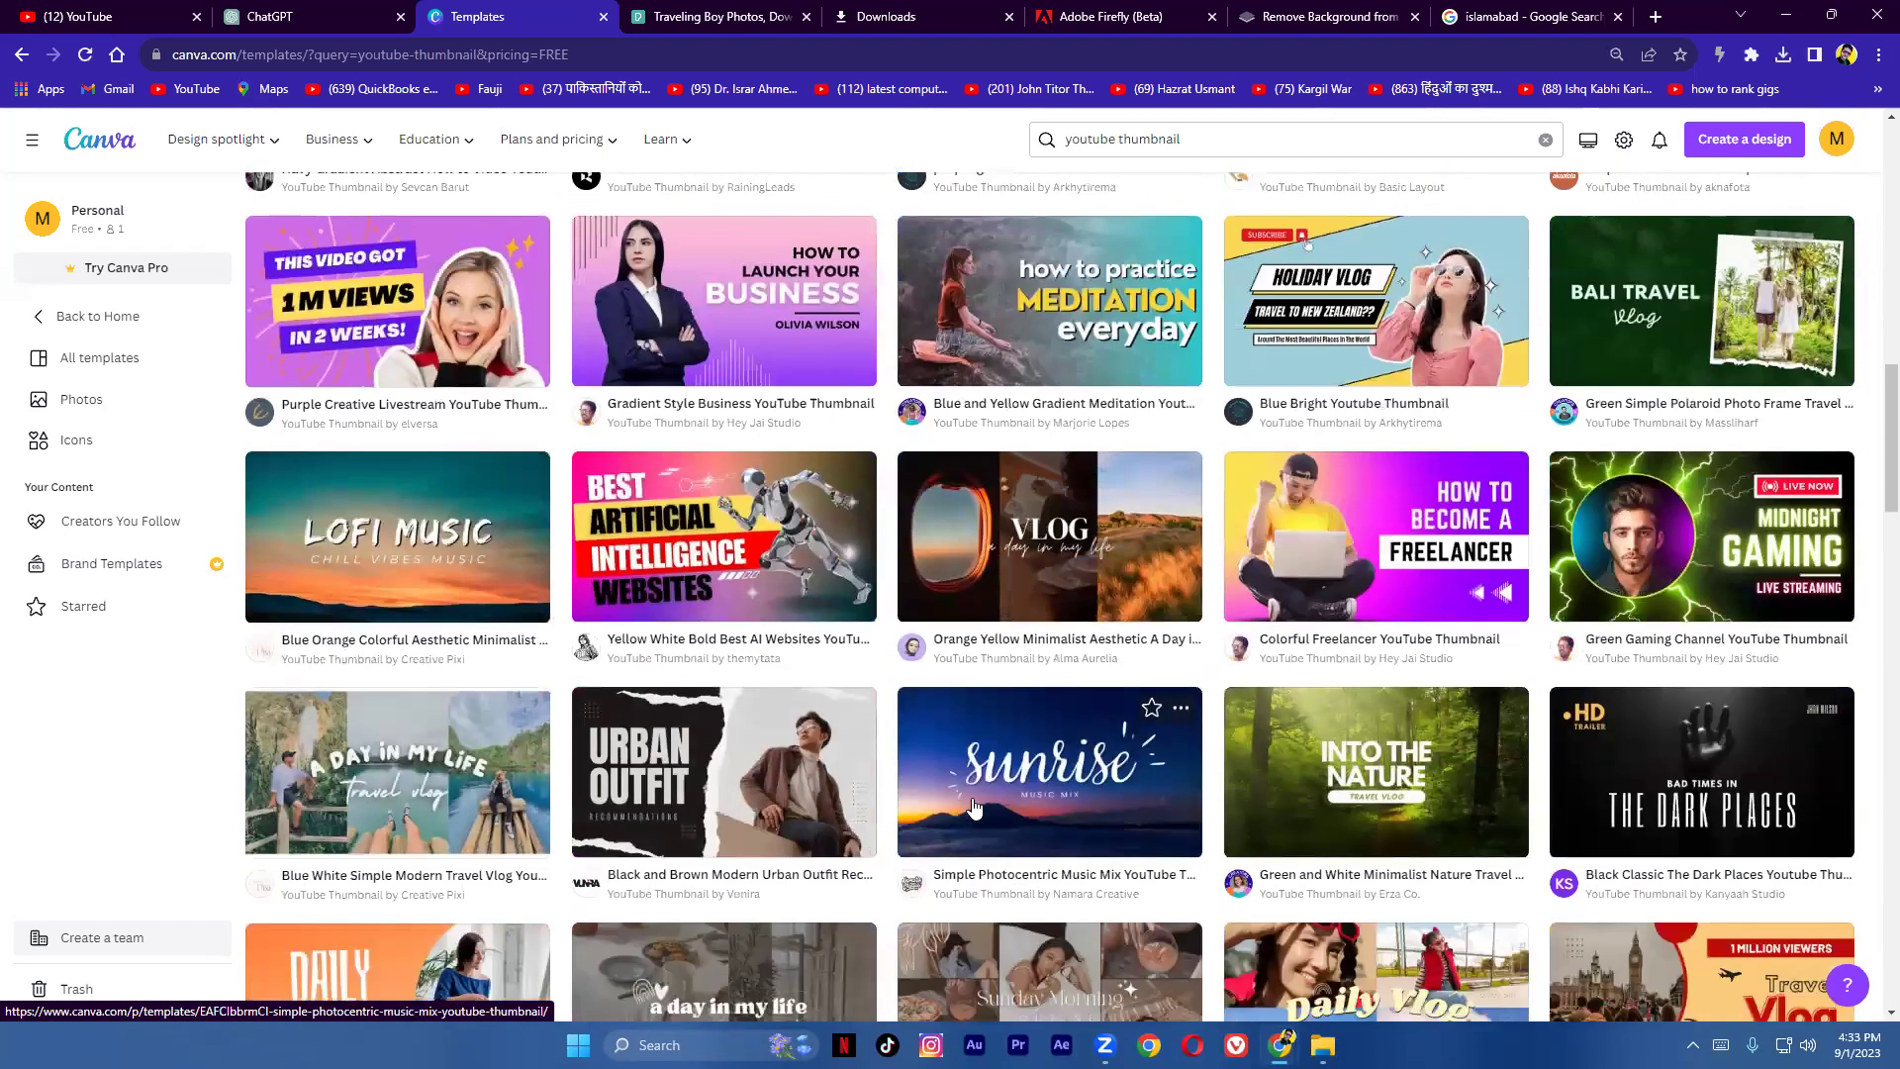
scroll(974, 807, down, 3)
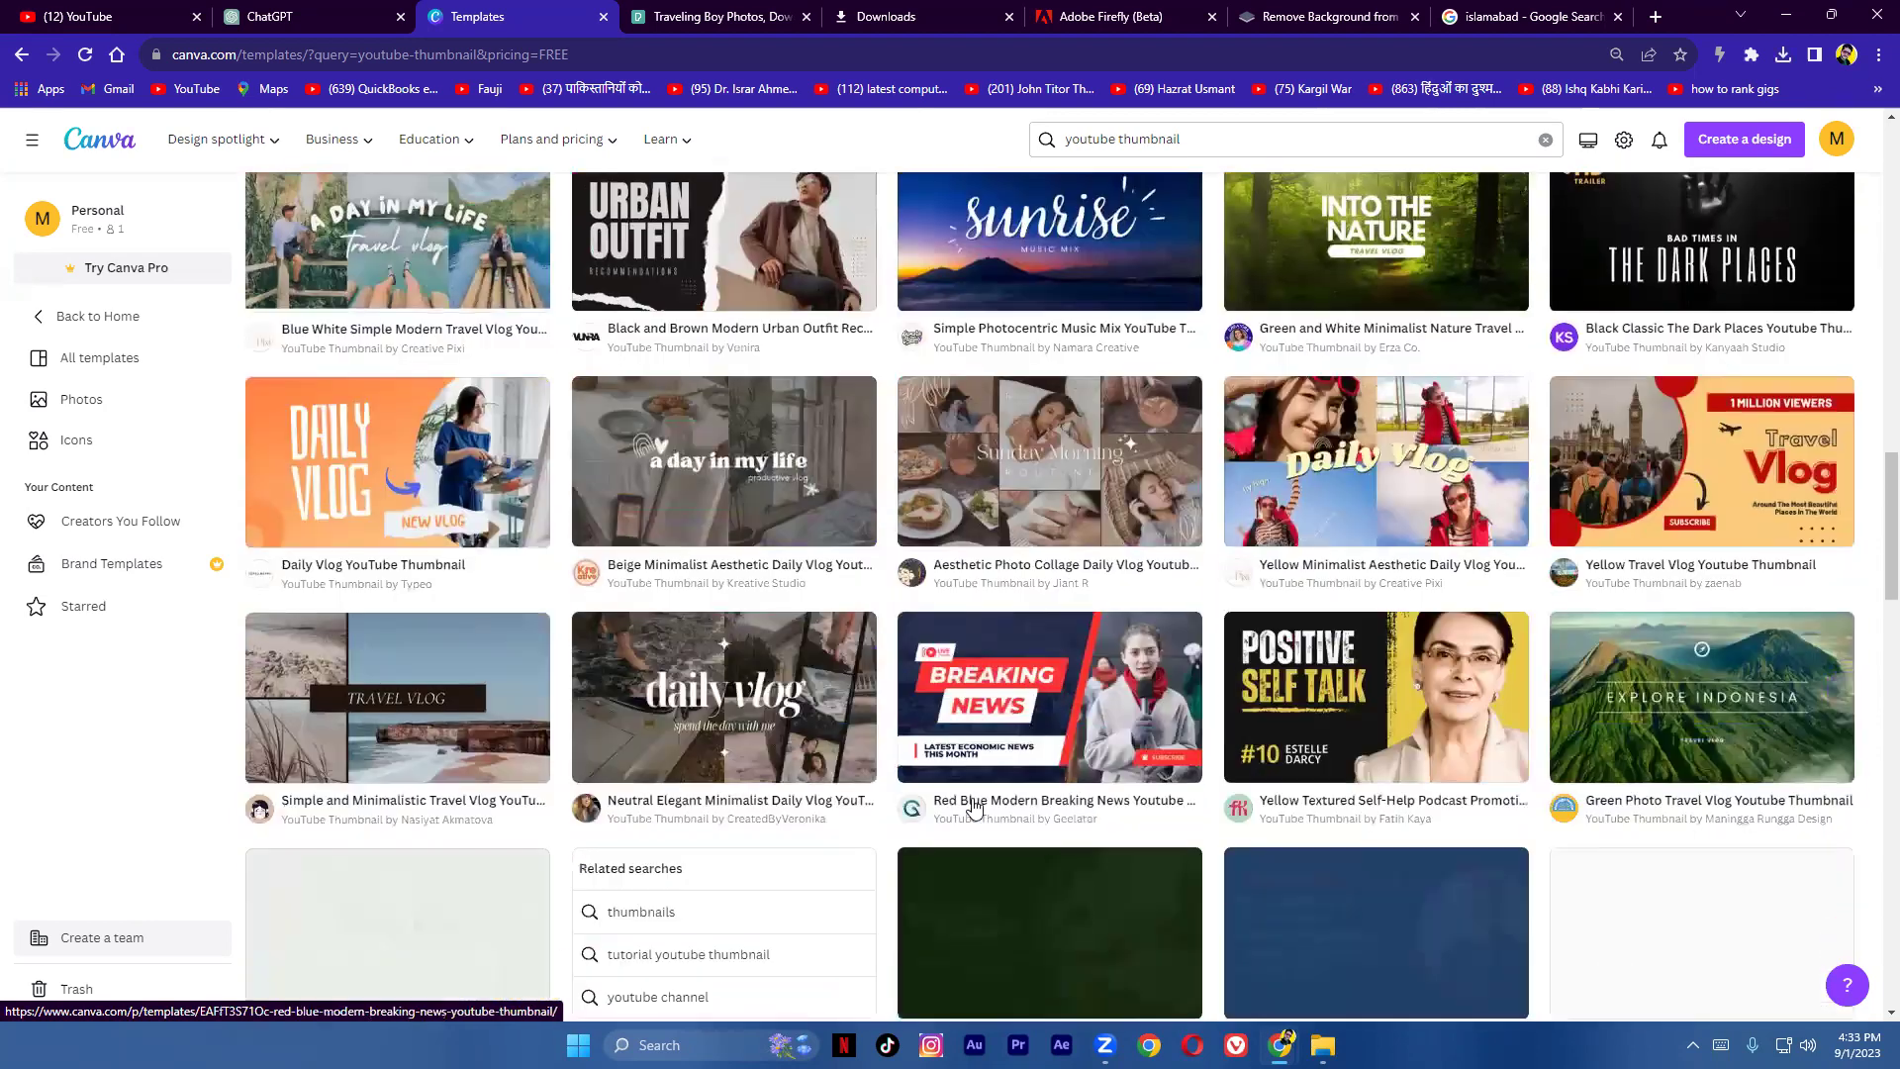
scroll(968, 797, down, 2)
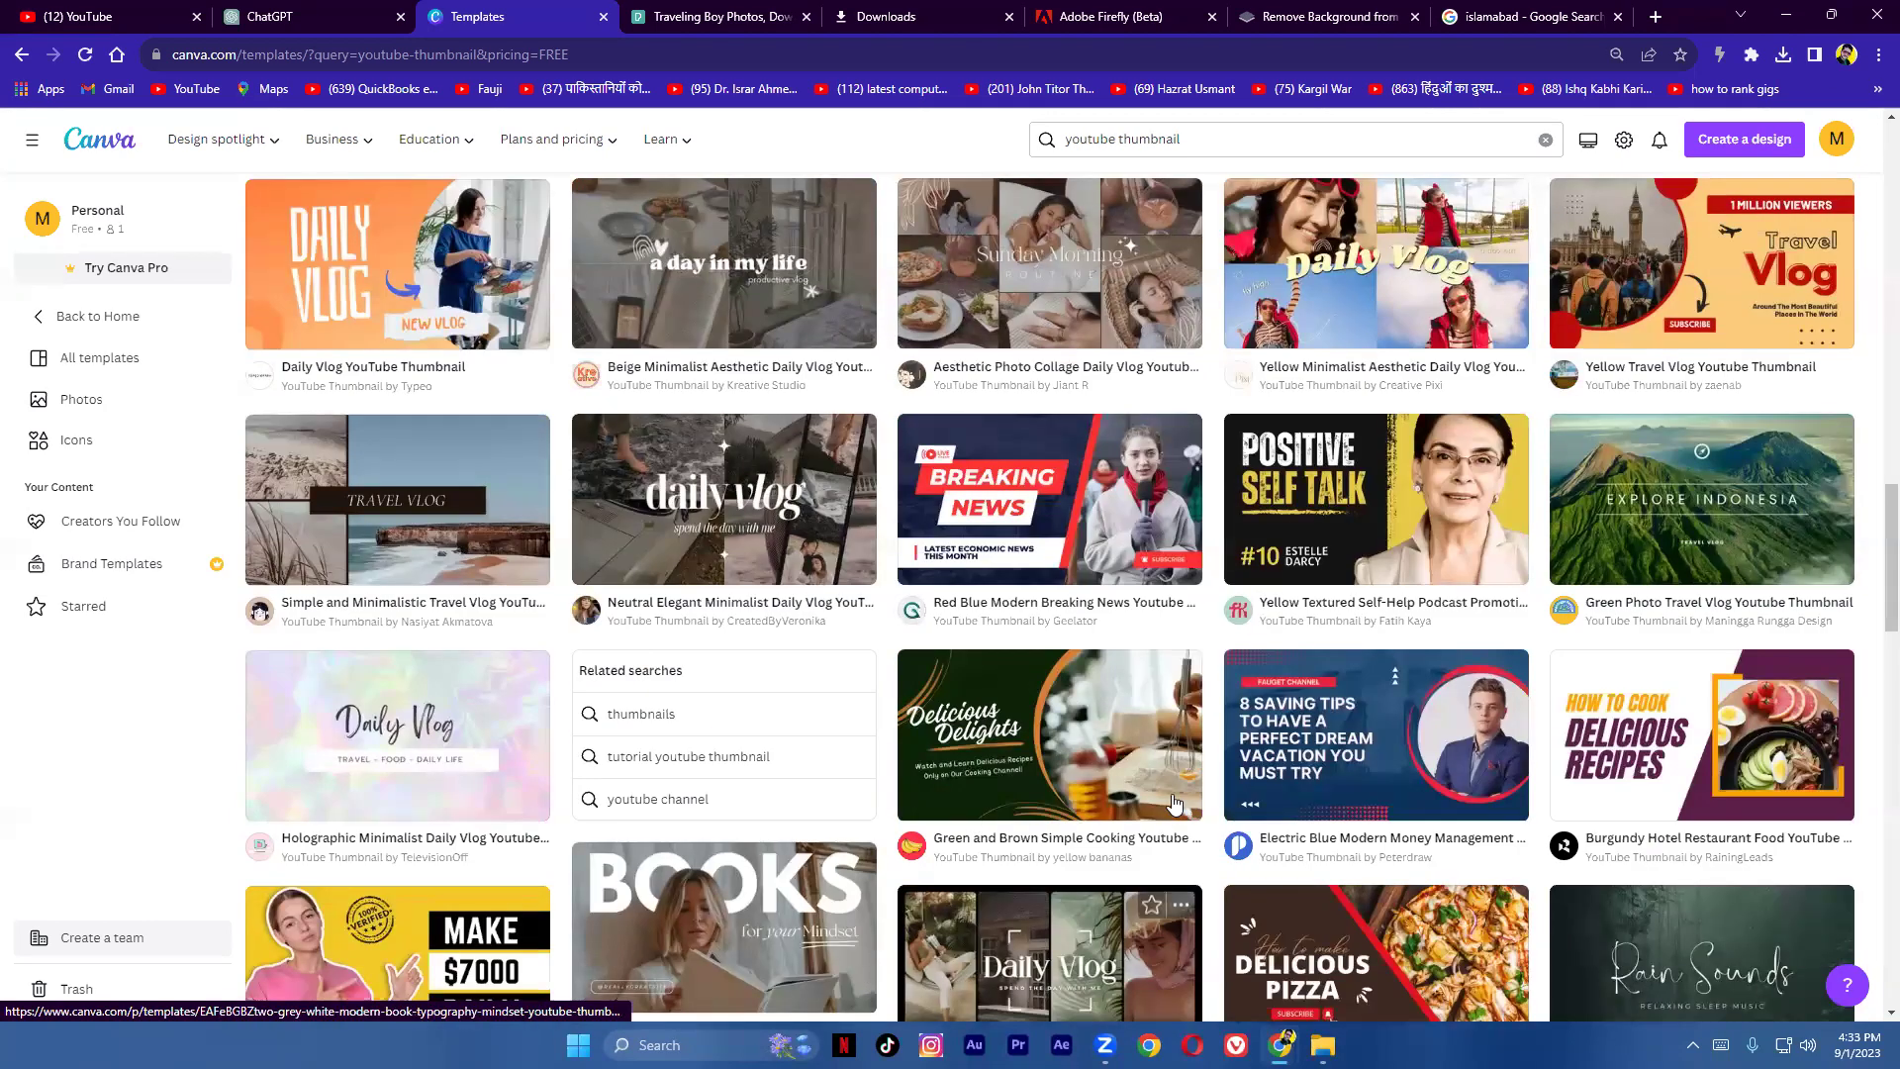
scroll(1175, 802, down, 6)
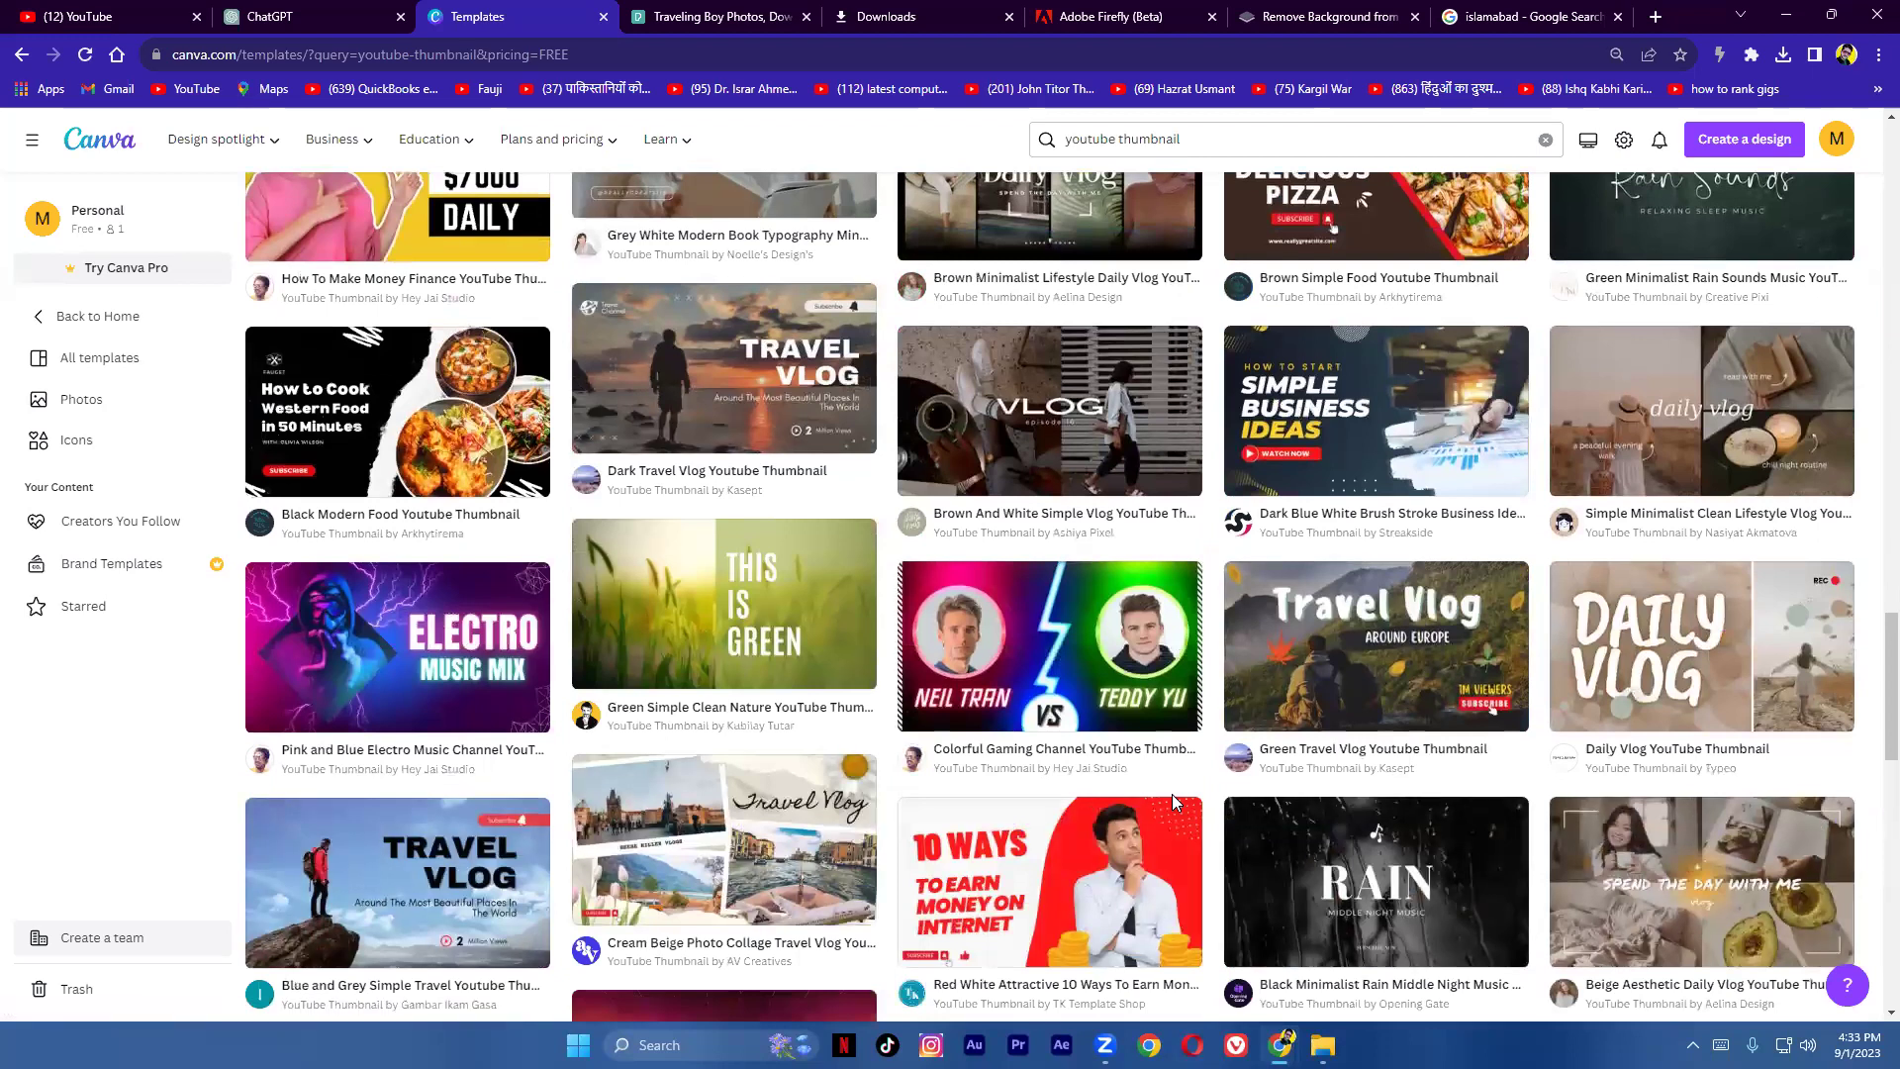
Step: Open the free Dark Blue White Brush Stroke Business Ideas YouTube thumbnail template for editing
click(1350, 384)
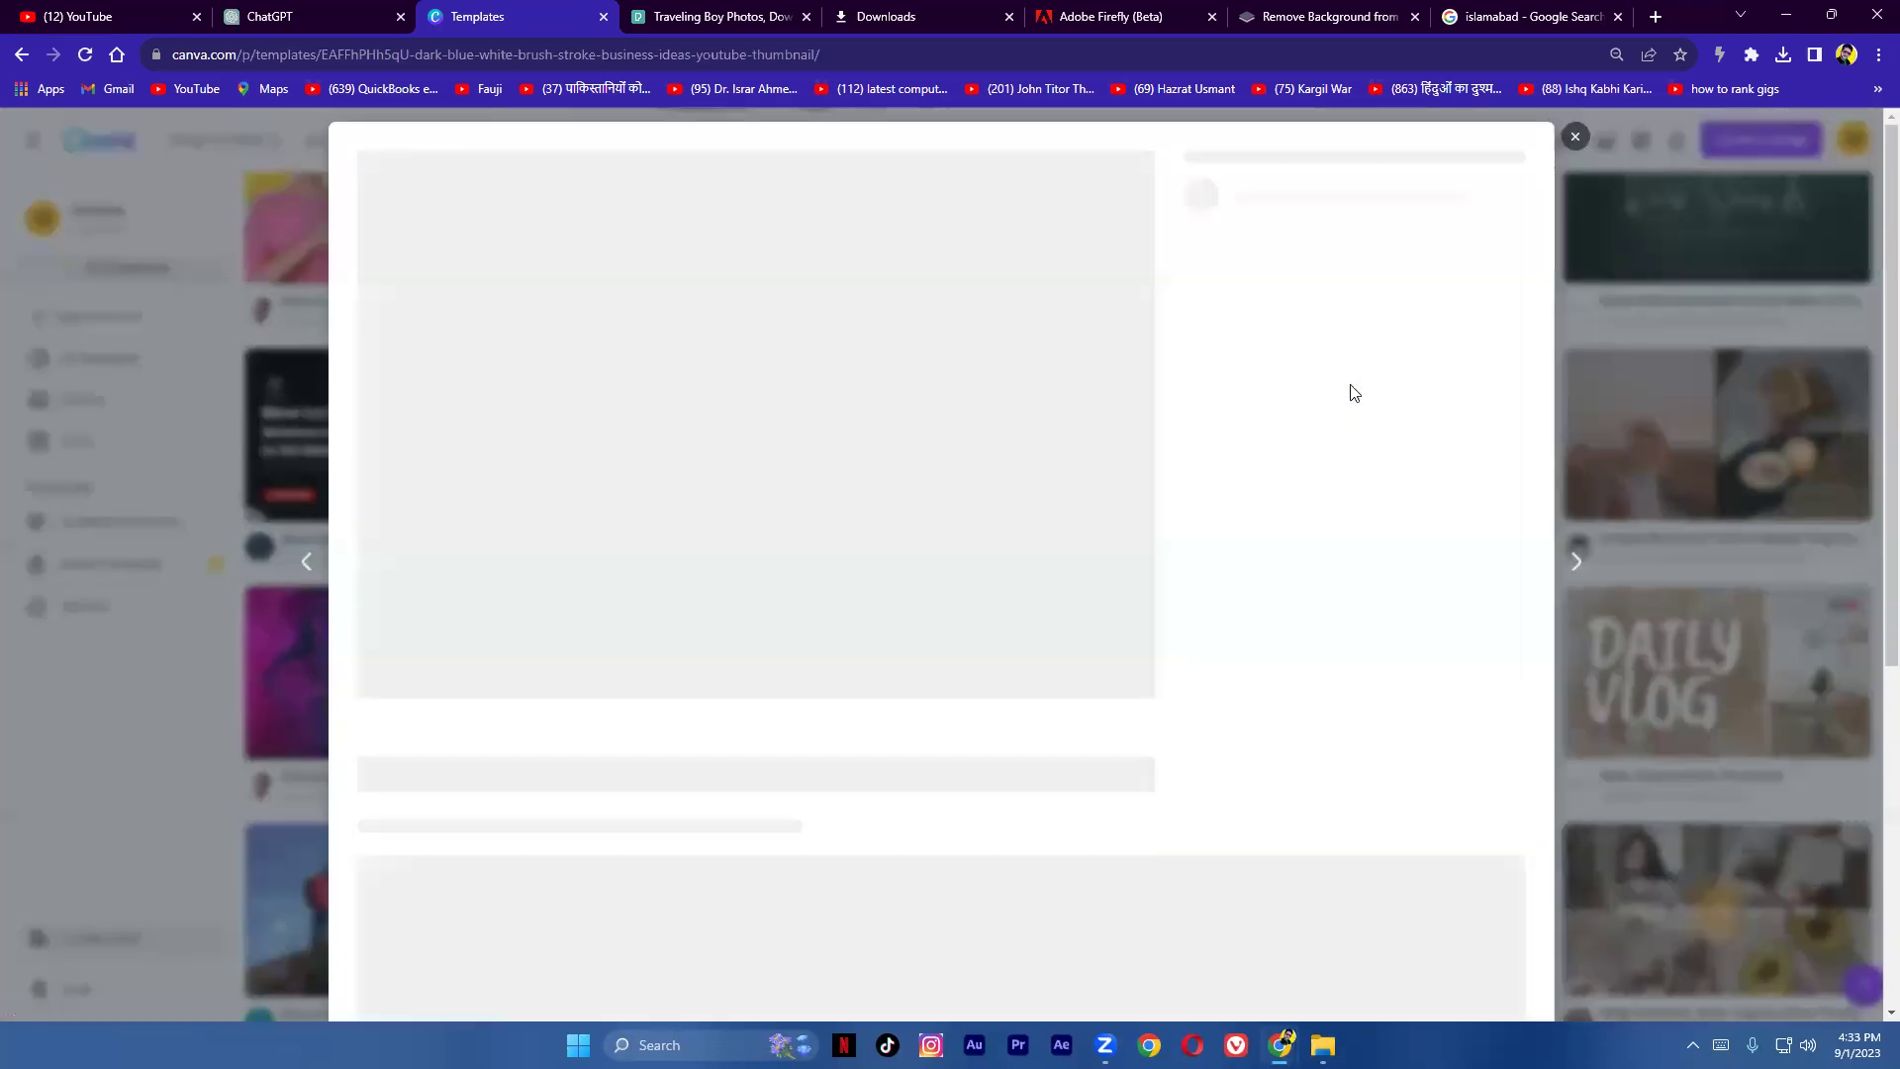
click(1341, 362)
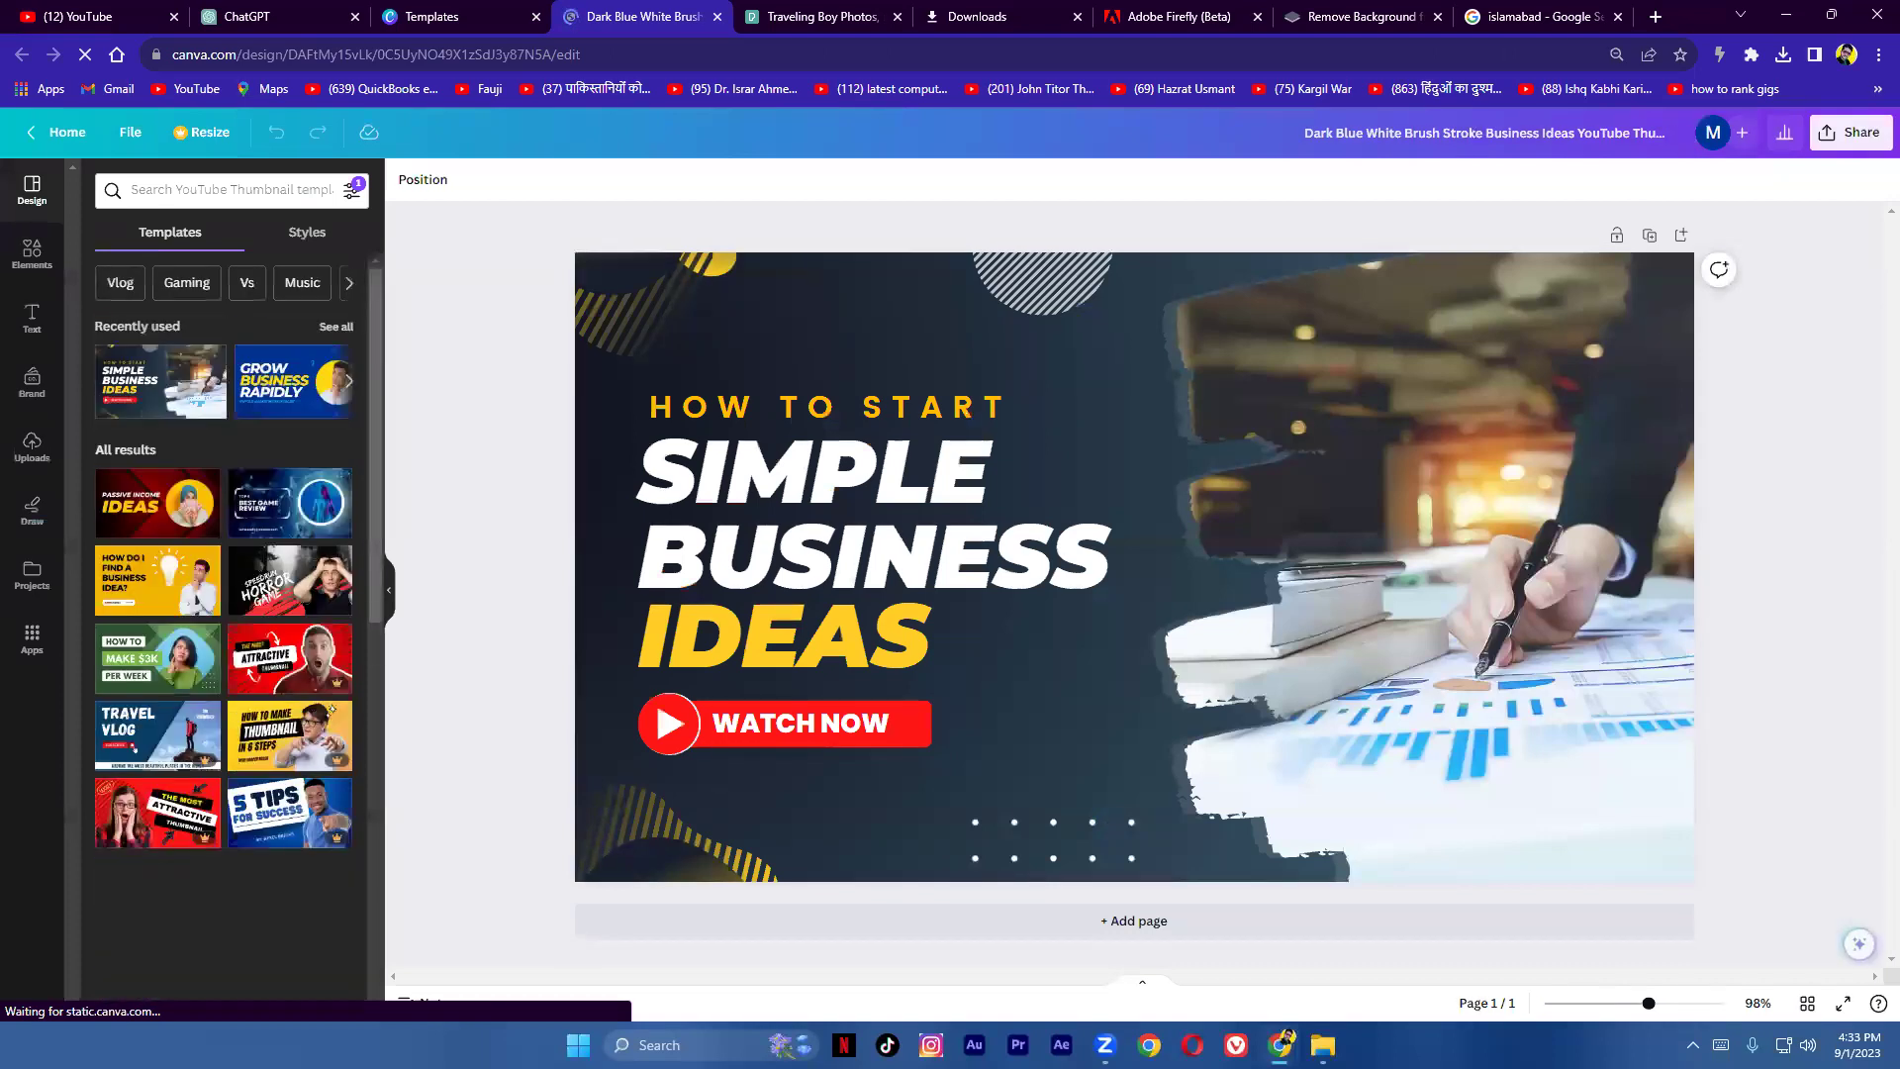
Step: Upload the downloaded Islamabad mosque photo isll.jpg and the background-removed man PNG to the design's image uploads
click(31, 442)
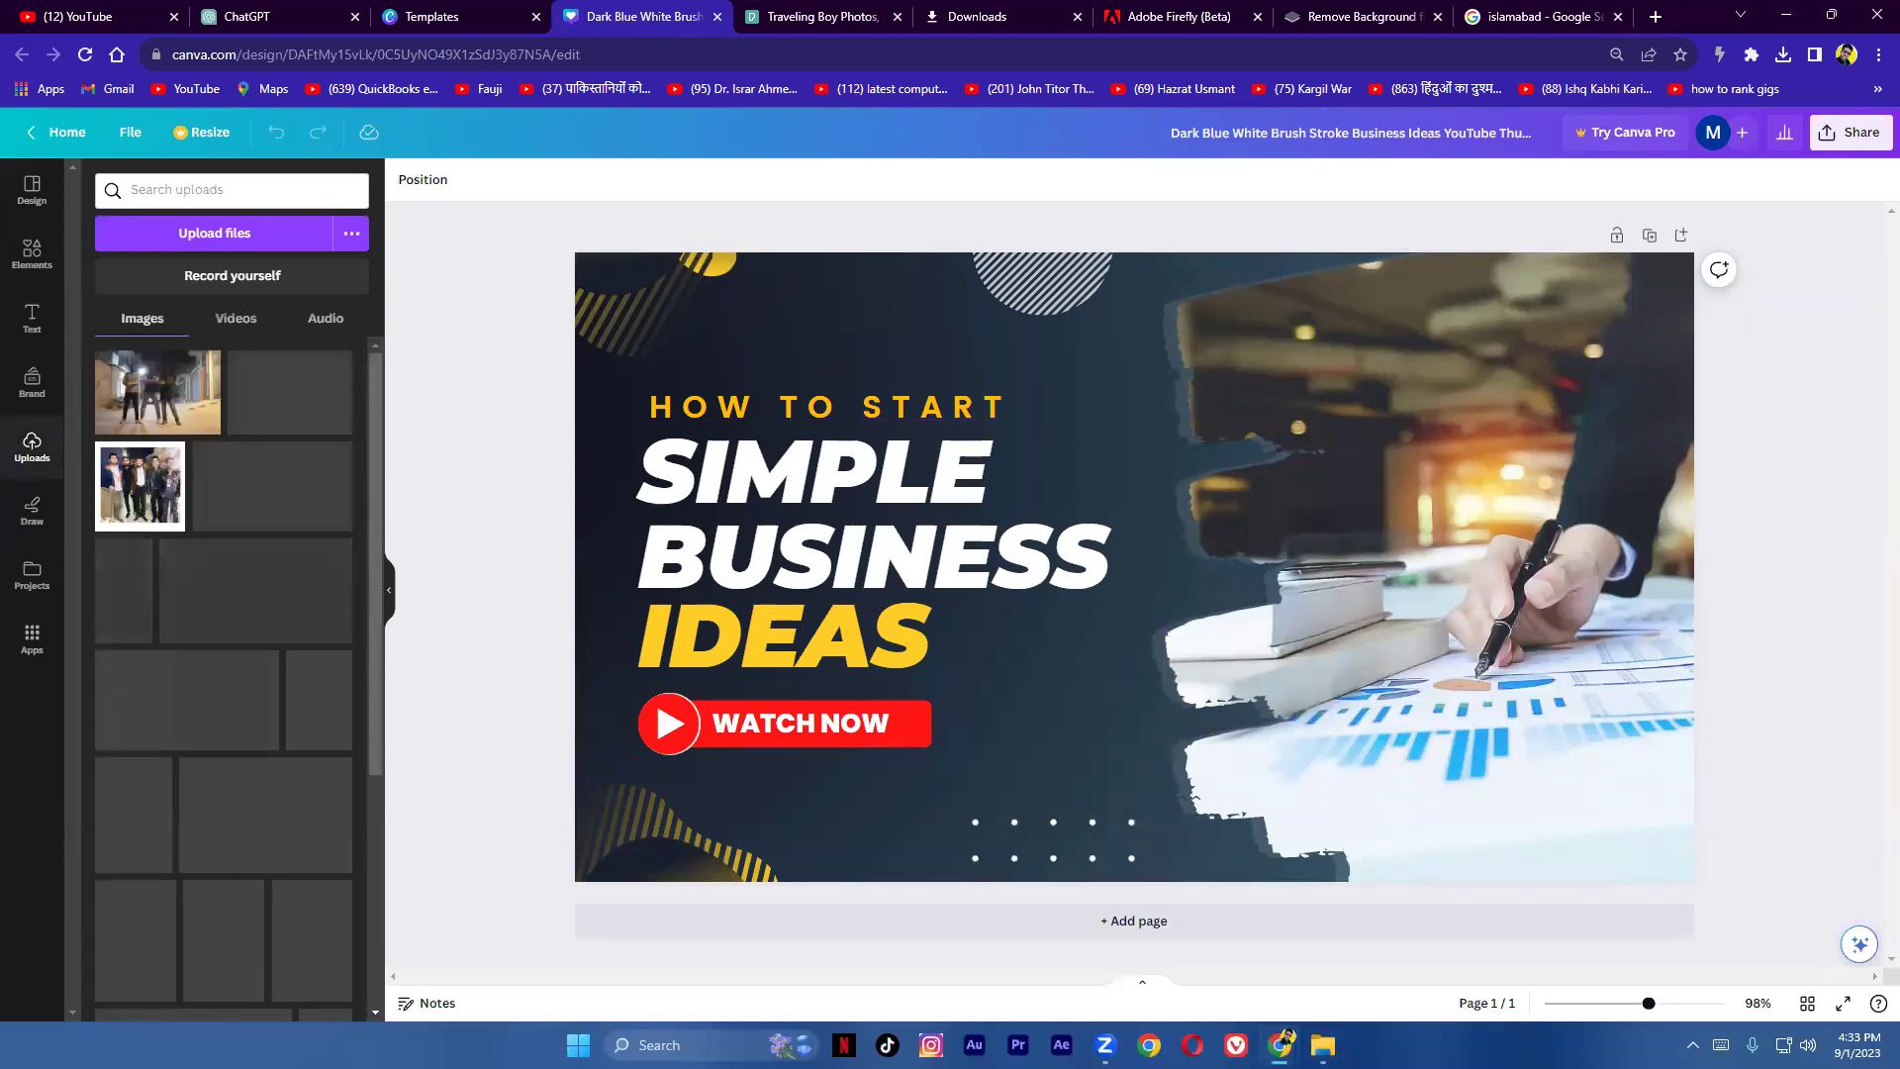
drag(1666, 515, 134, 455)
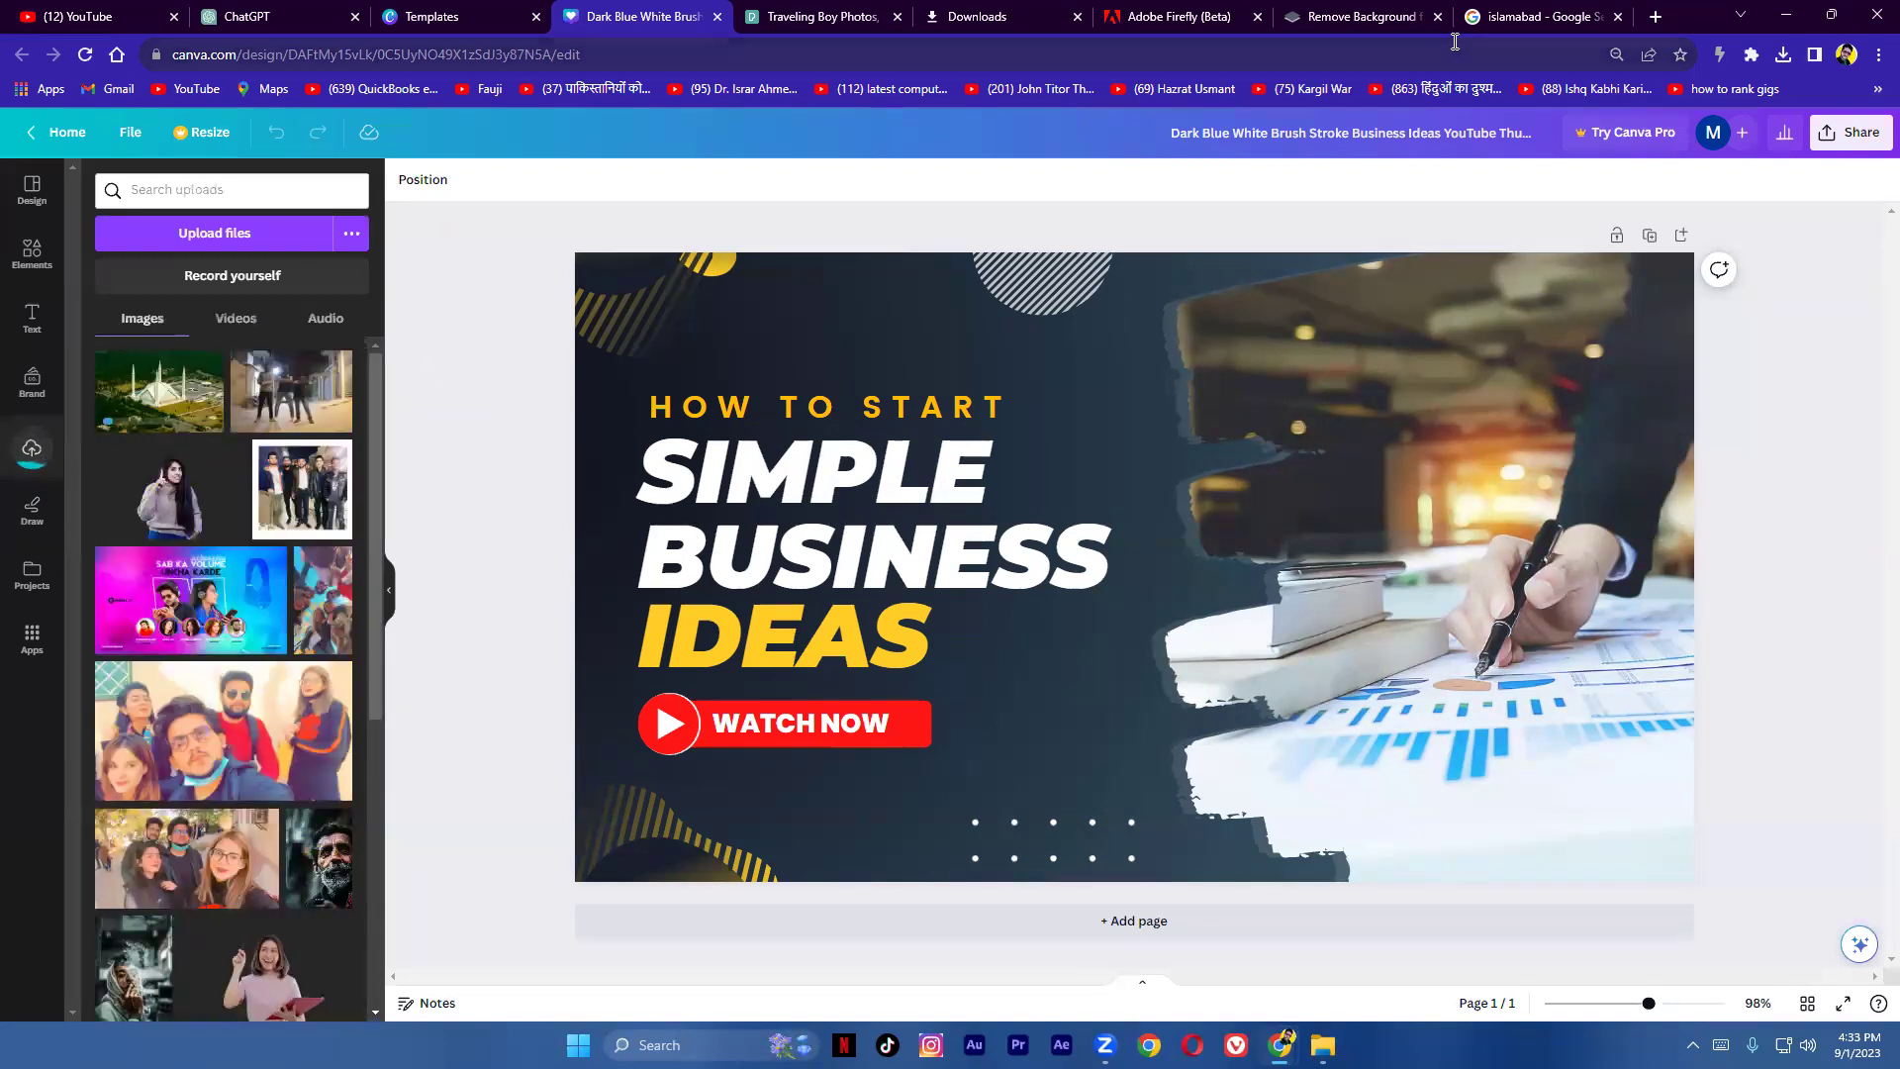
click(1782, 55)
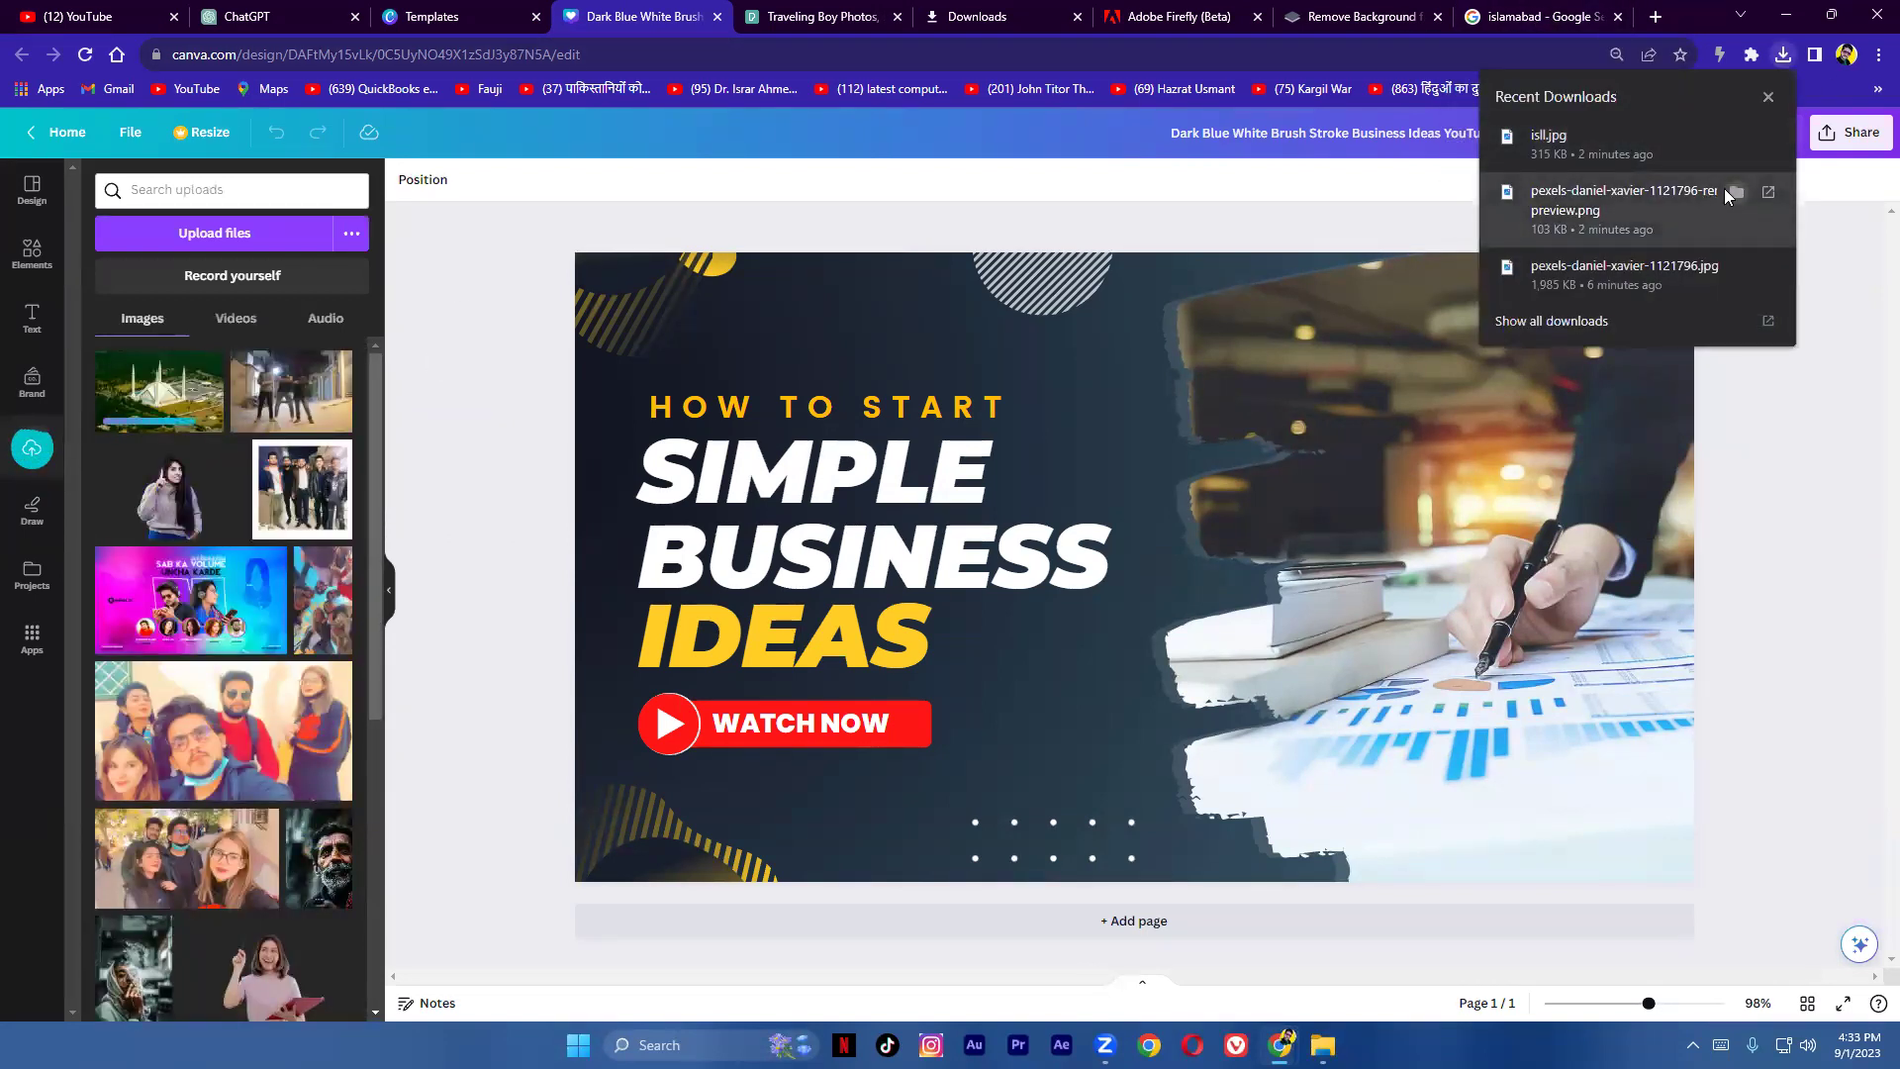
click(1726, 191)
drag(1874, 567, 161, 602)
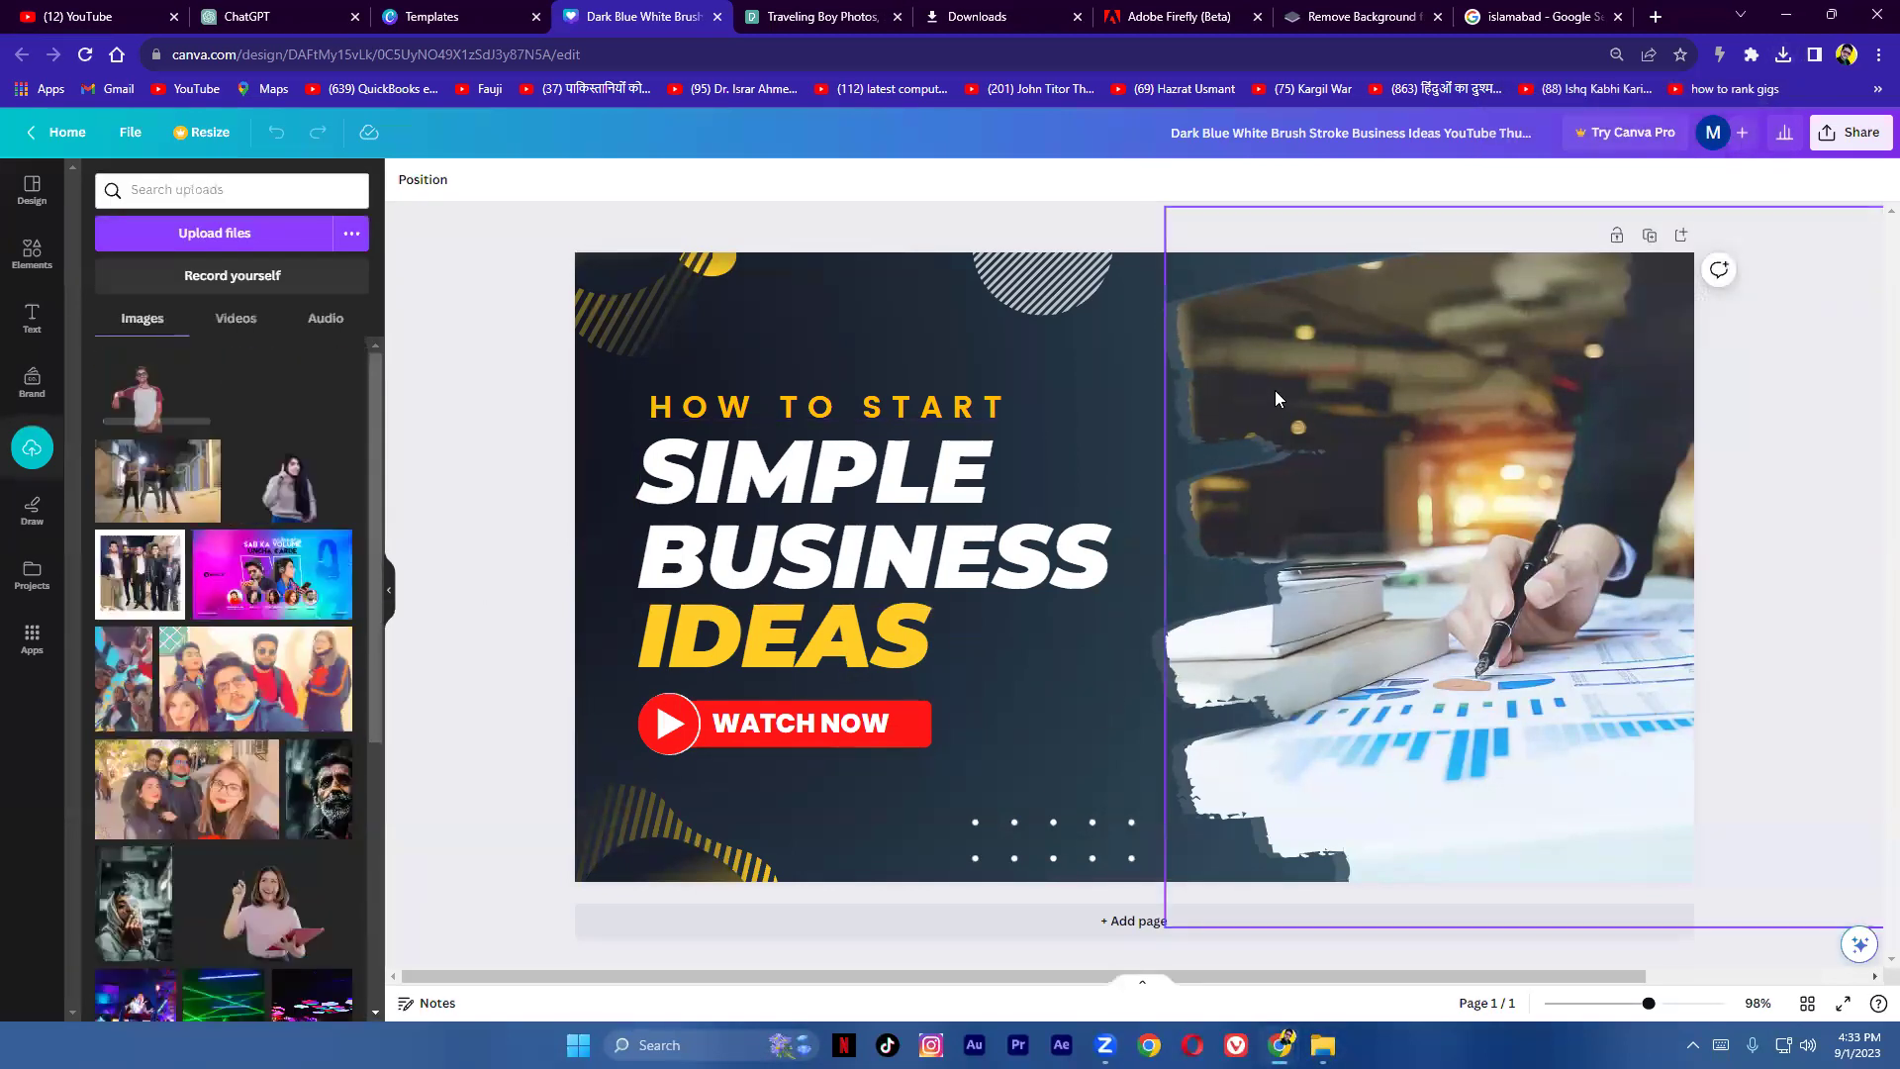
Step: Delete the template's business photo, its brush-stroke frame and the striped decorations in the page's upper and lower corners
key(Delete)
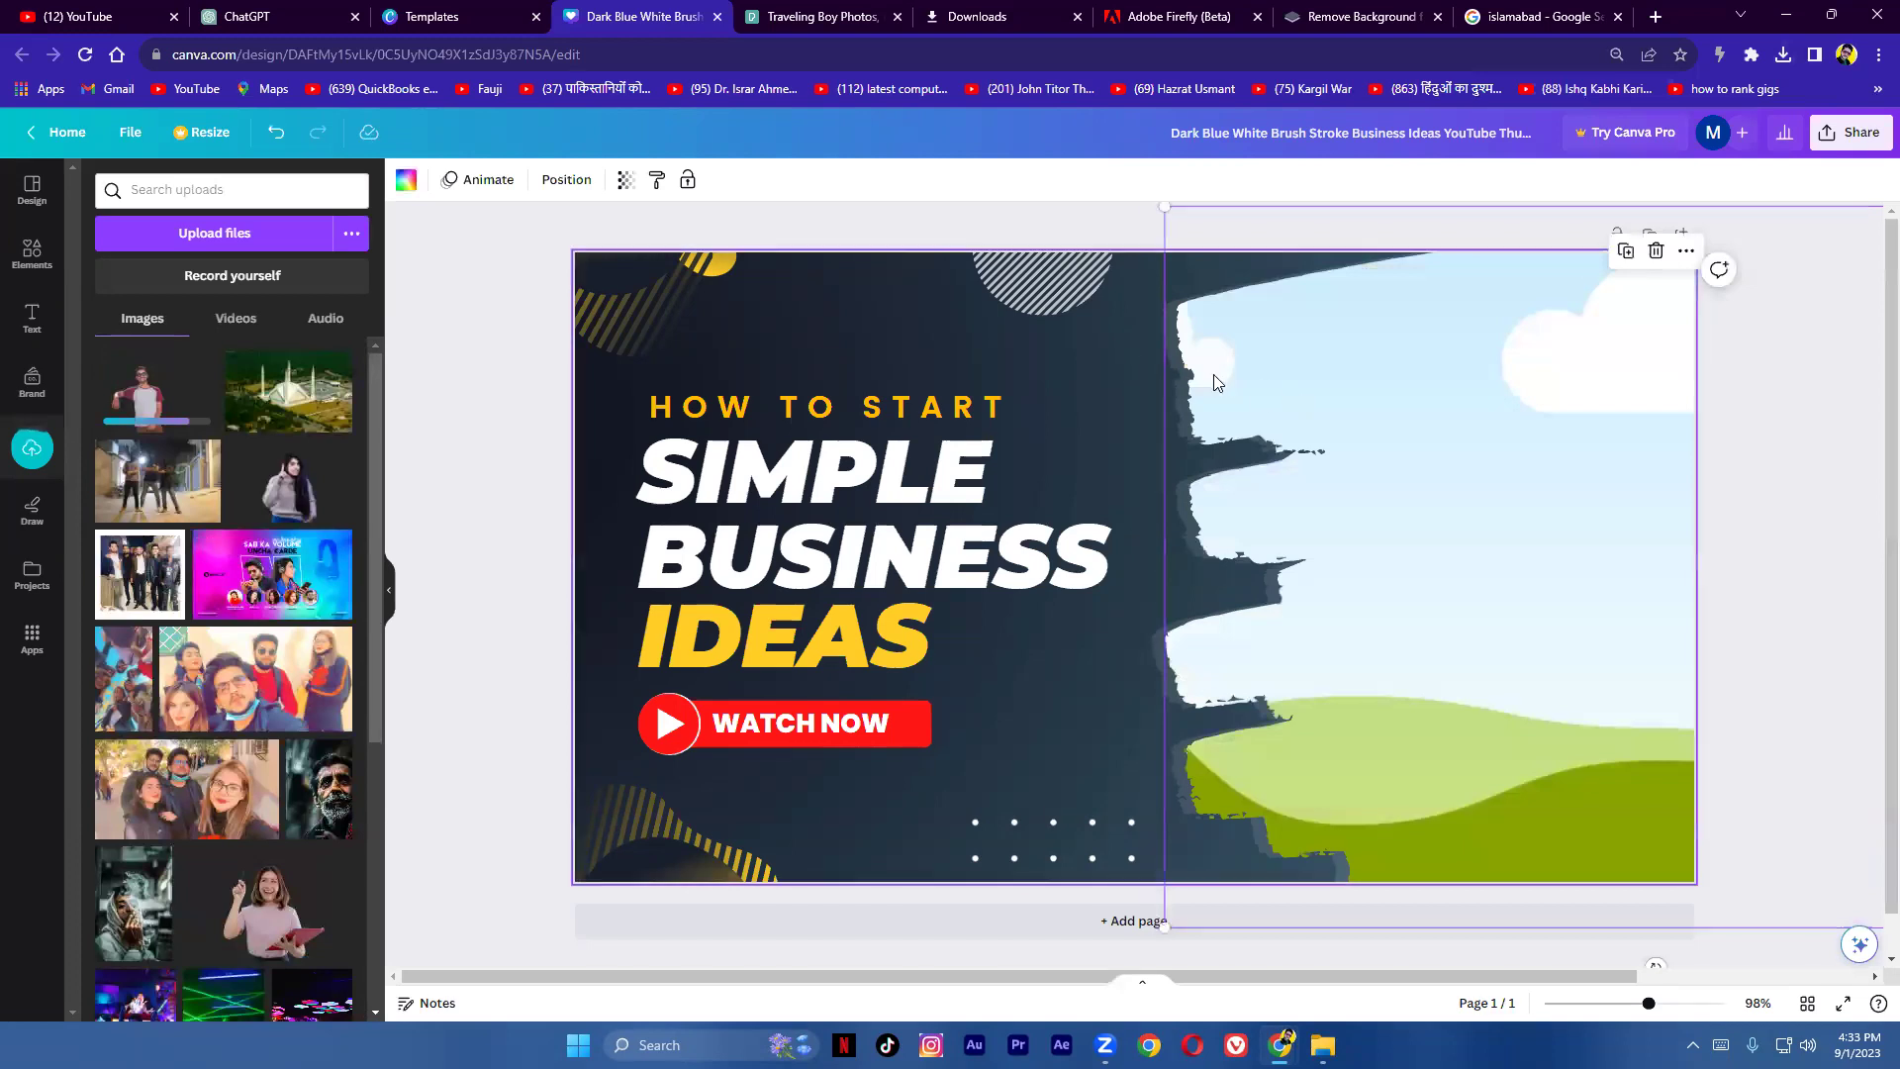
click(1142, 339)
key(Delete)
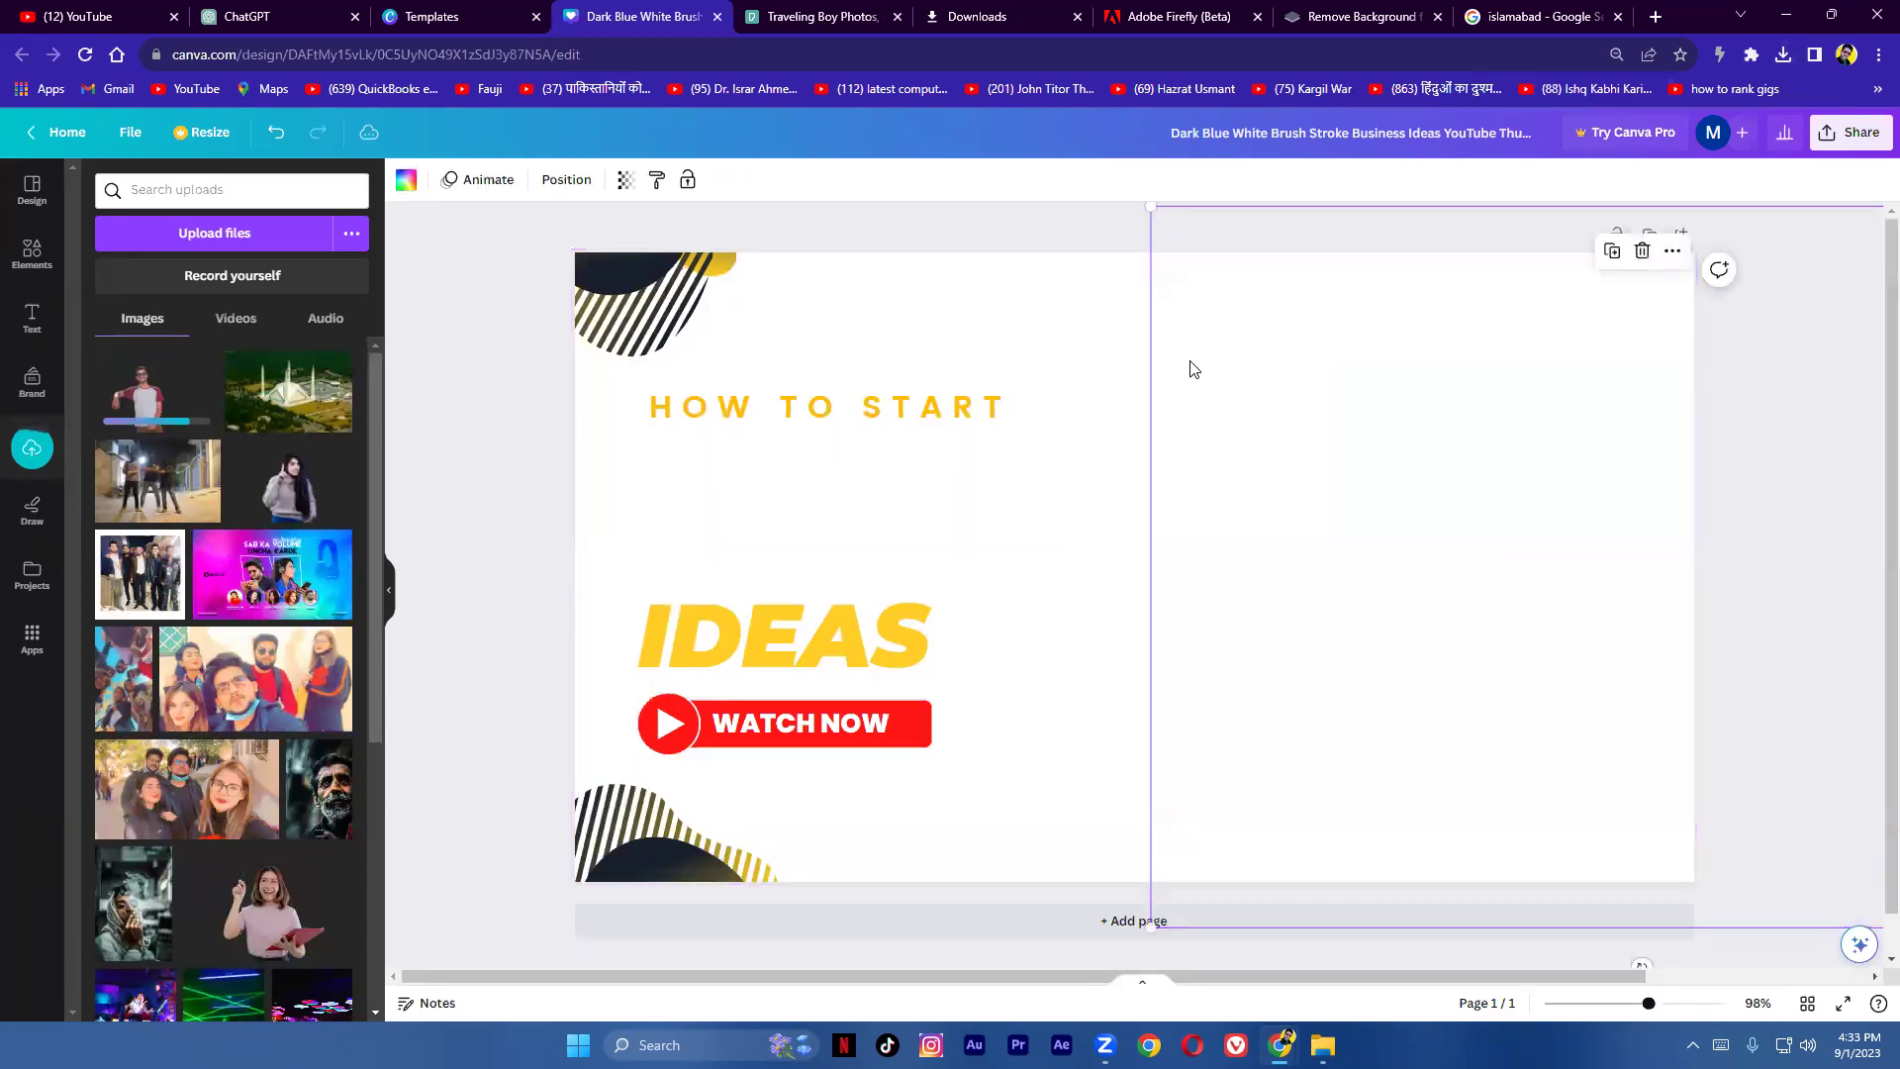
click(661, 297)
key(Delete)
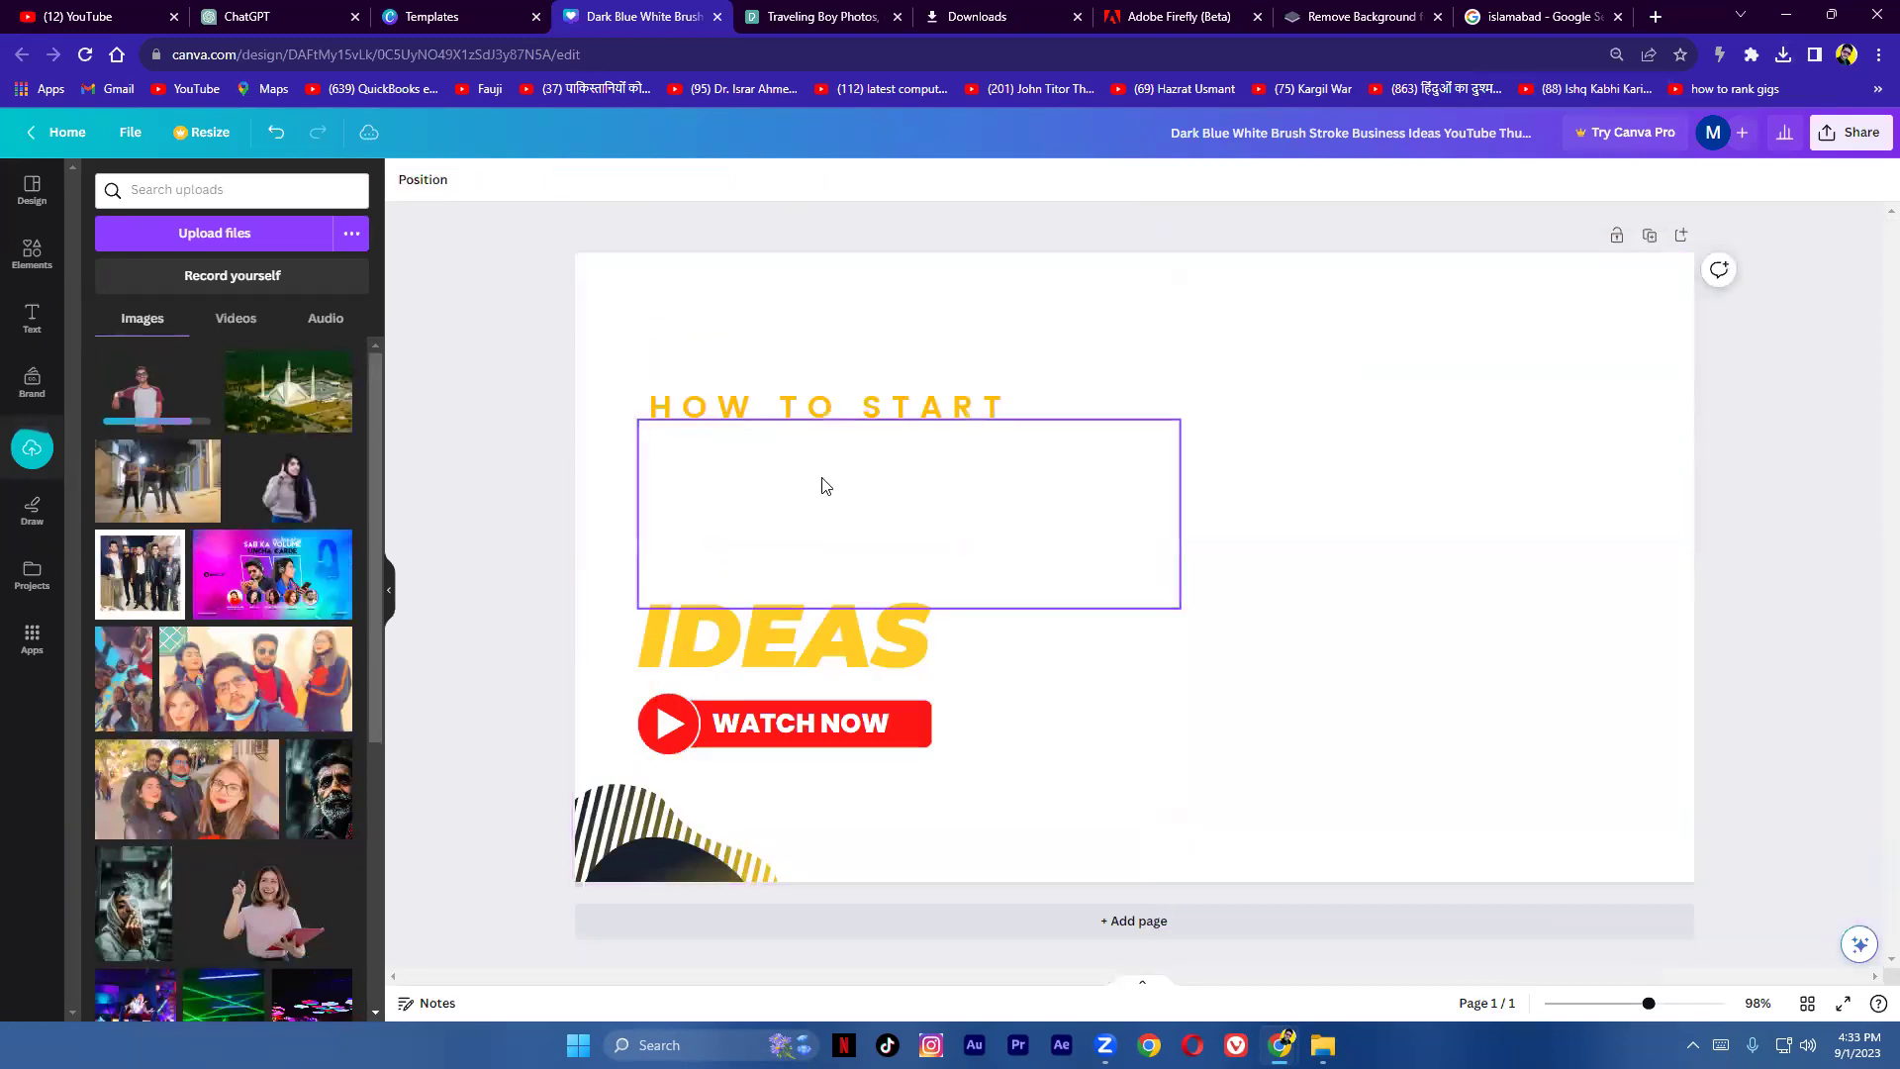
click(634, 832)
key(Delete)
Step: Delete the WATCH NOW button graphics and fill the whole page with the Islamabad mosque photo
click(837, 722)
key(Delete)
click(861, 733)
key(Delete)
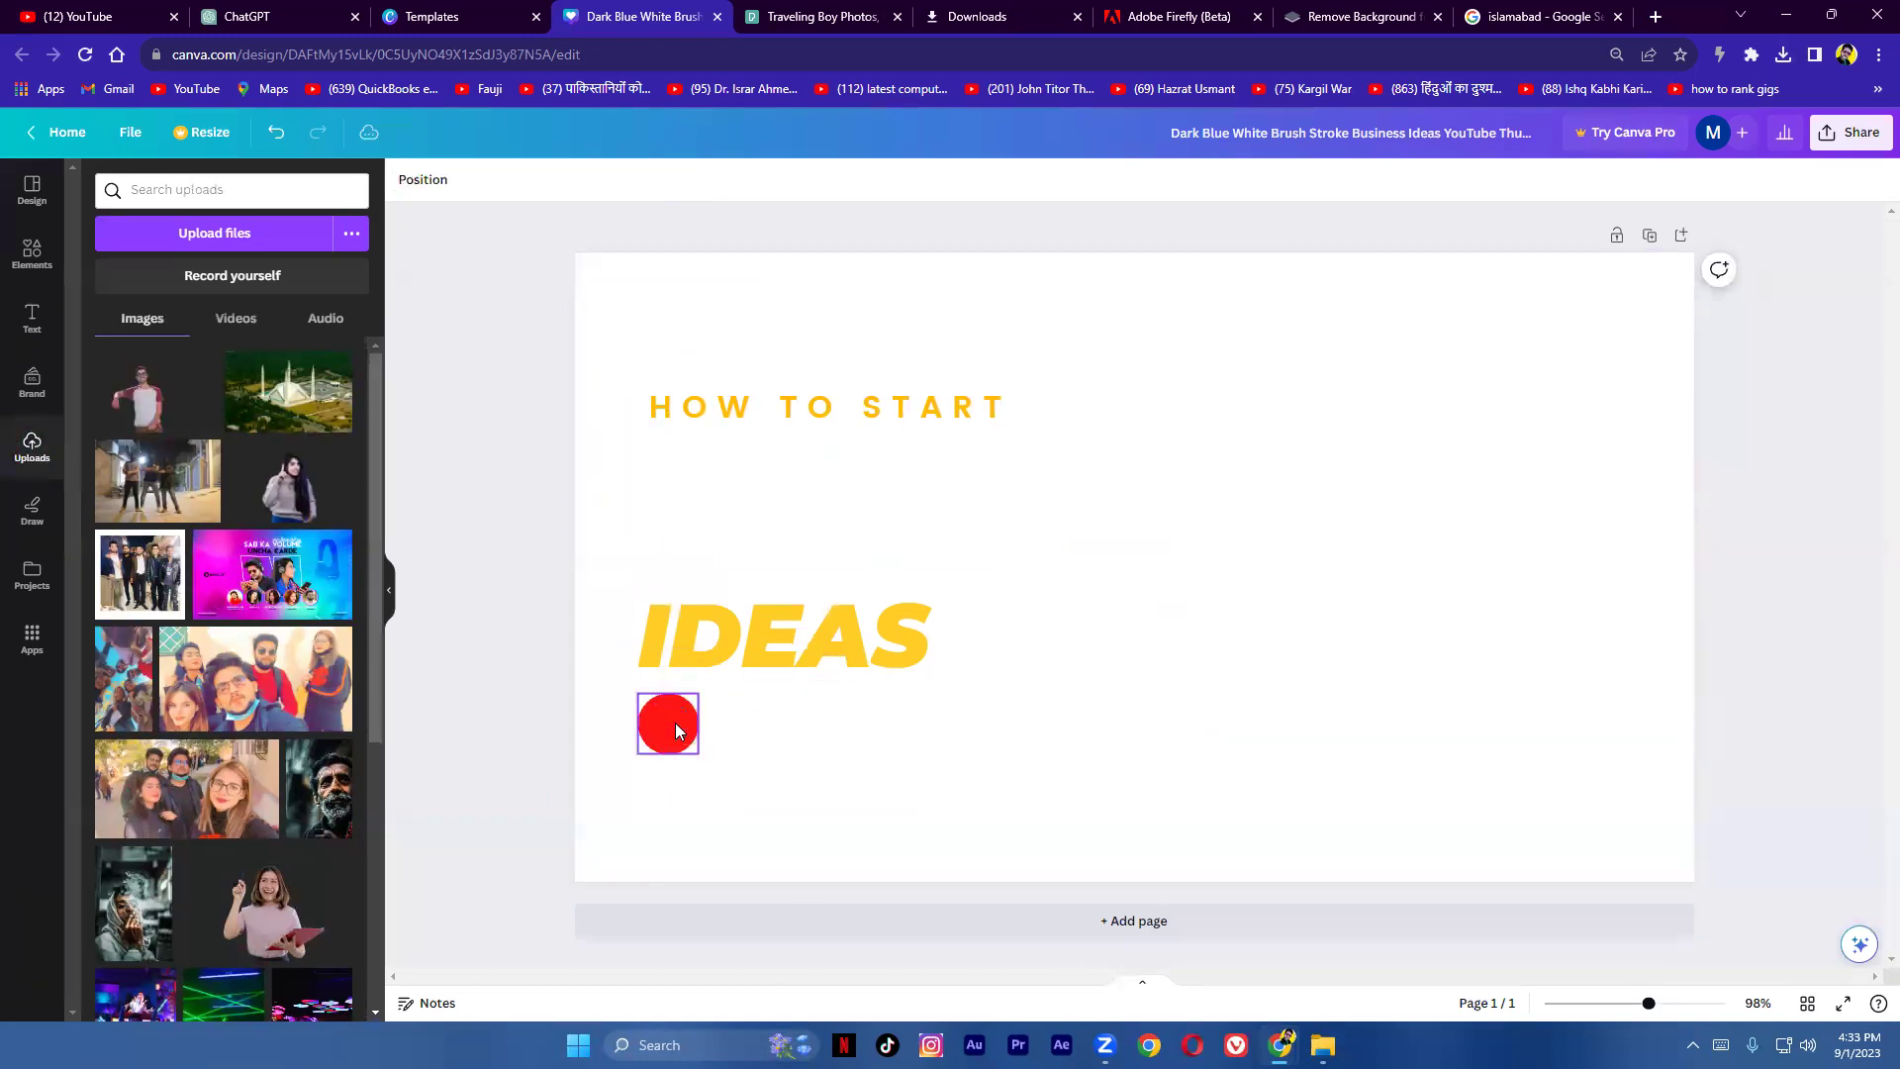
key(Delete)
drag(287, 392, 1464, 851)
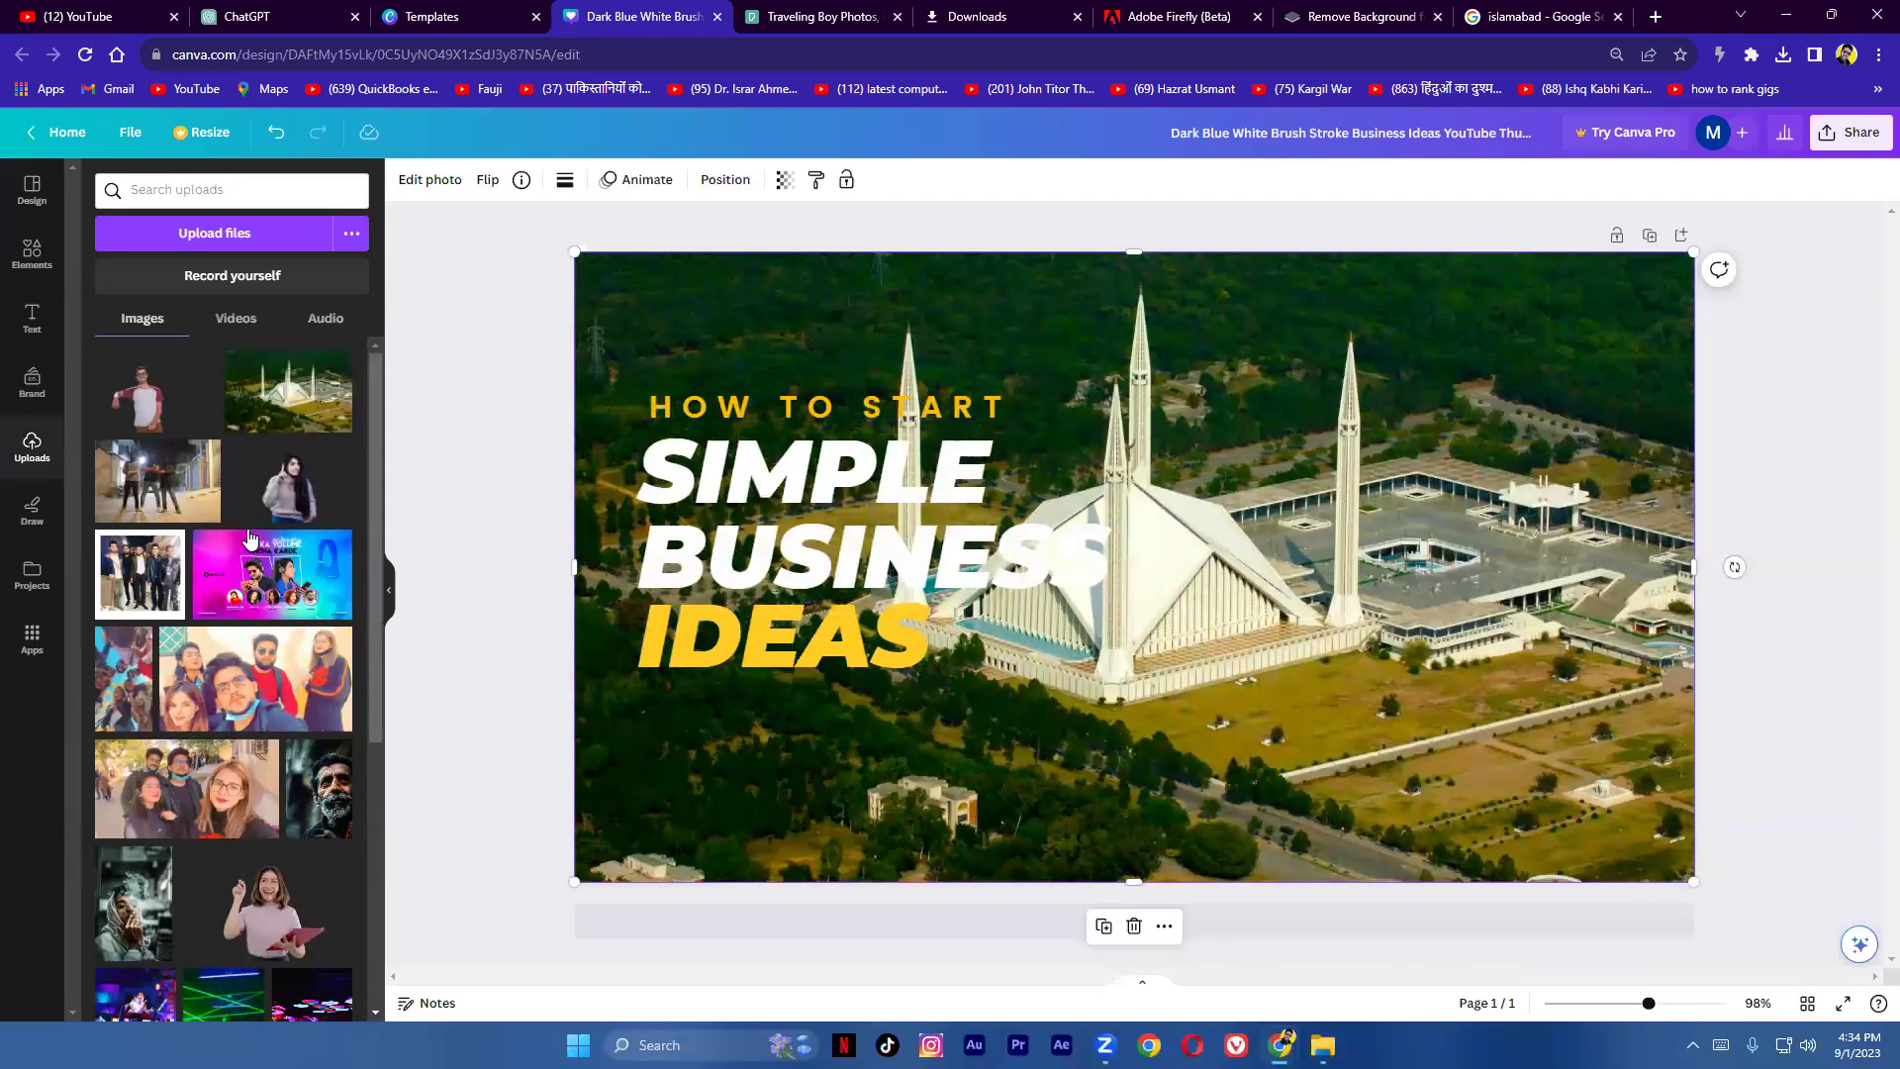
Step: Try placing the cut-out man, enlarged, over the right side of the mosque photo and remove him again
click(150, 423)
drag(1180, 707, 1400, 589)
drag(1079, 647, 798, 891)
drag(879, 795, 1432, 654)
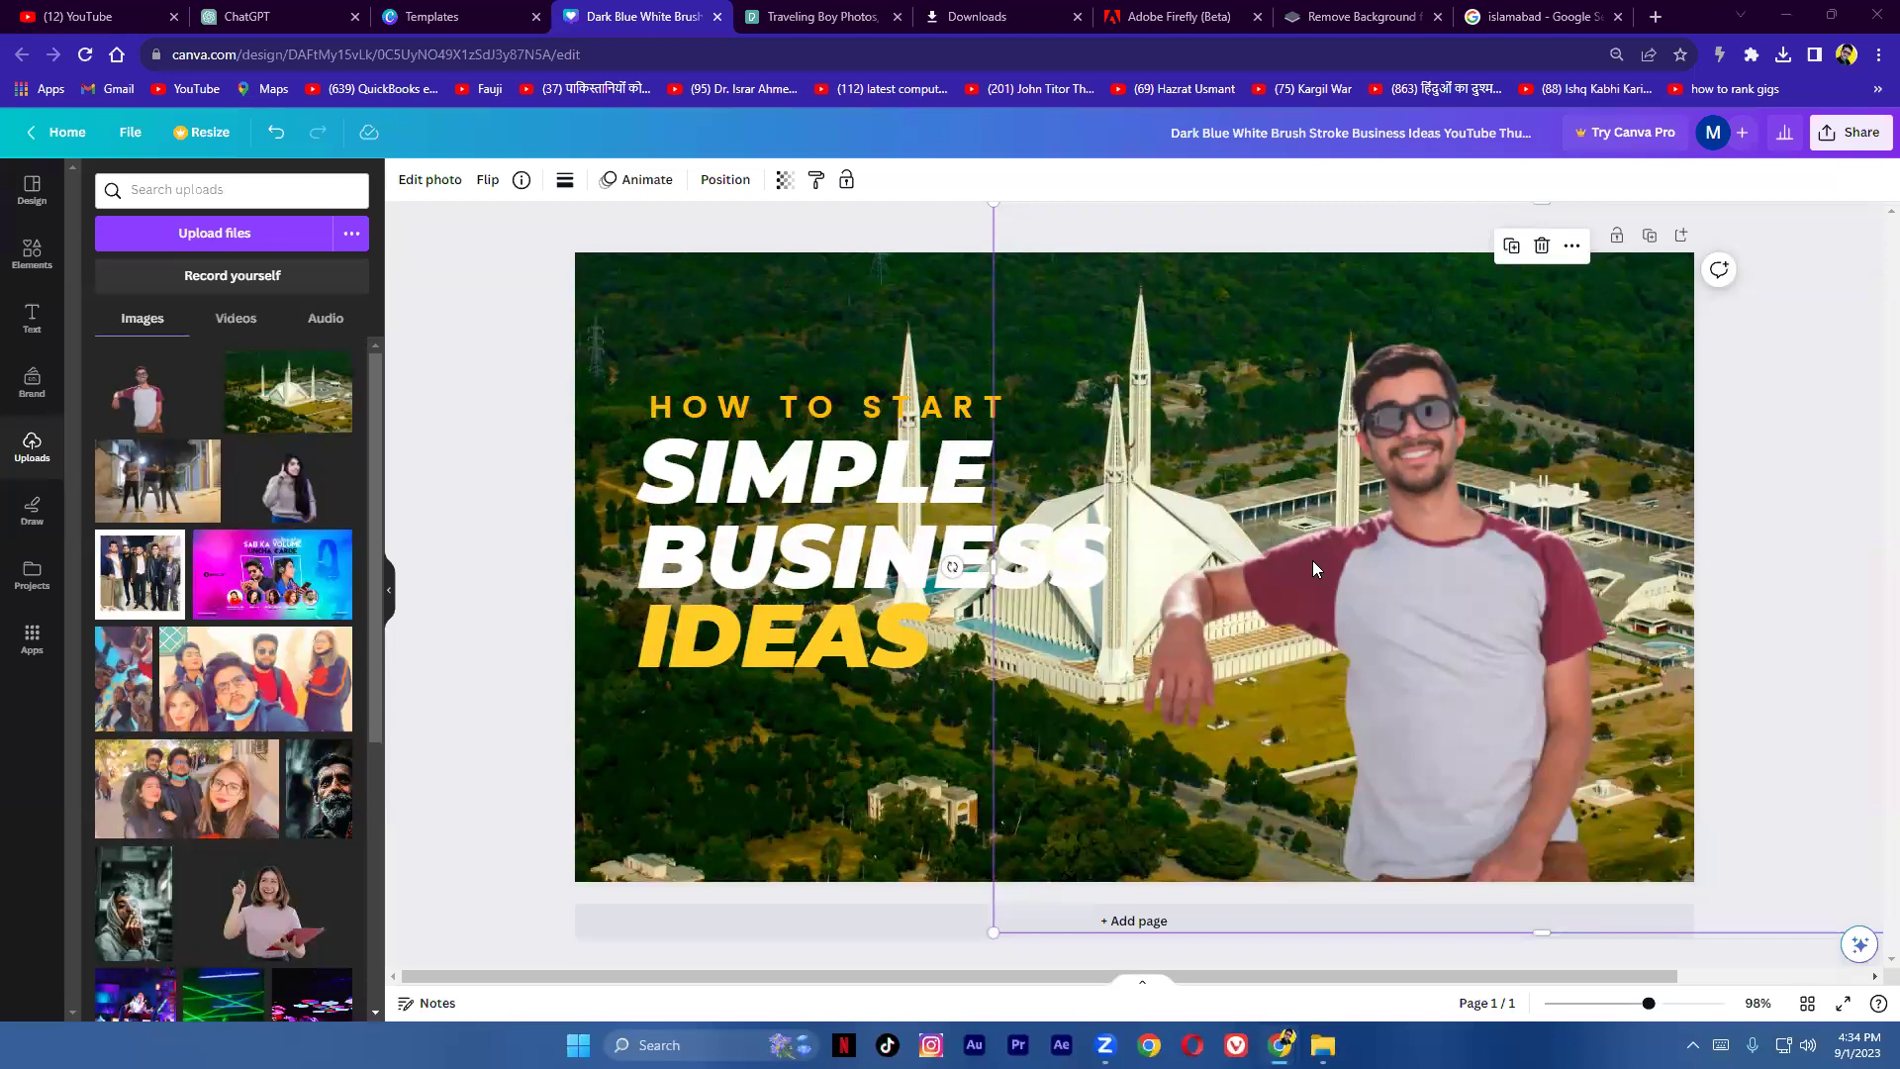
drag(1382, 566, 1446, 539)
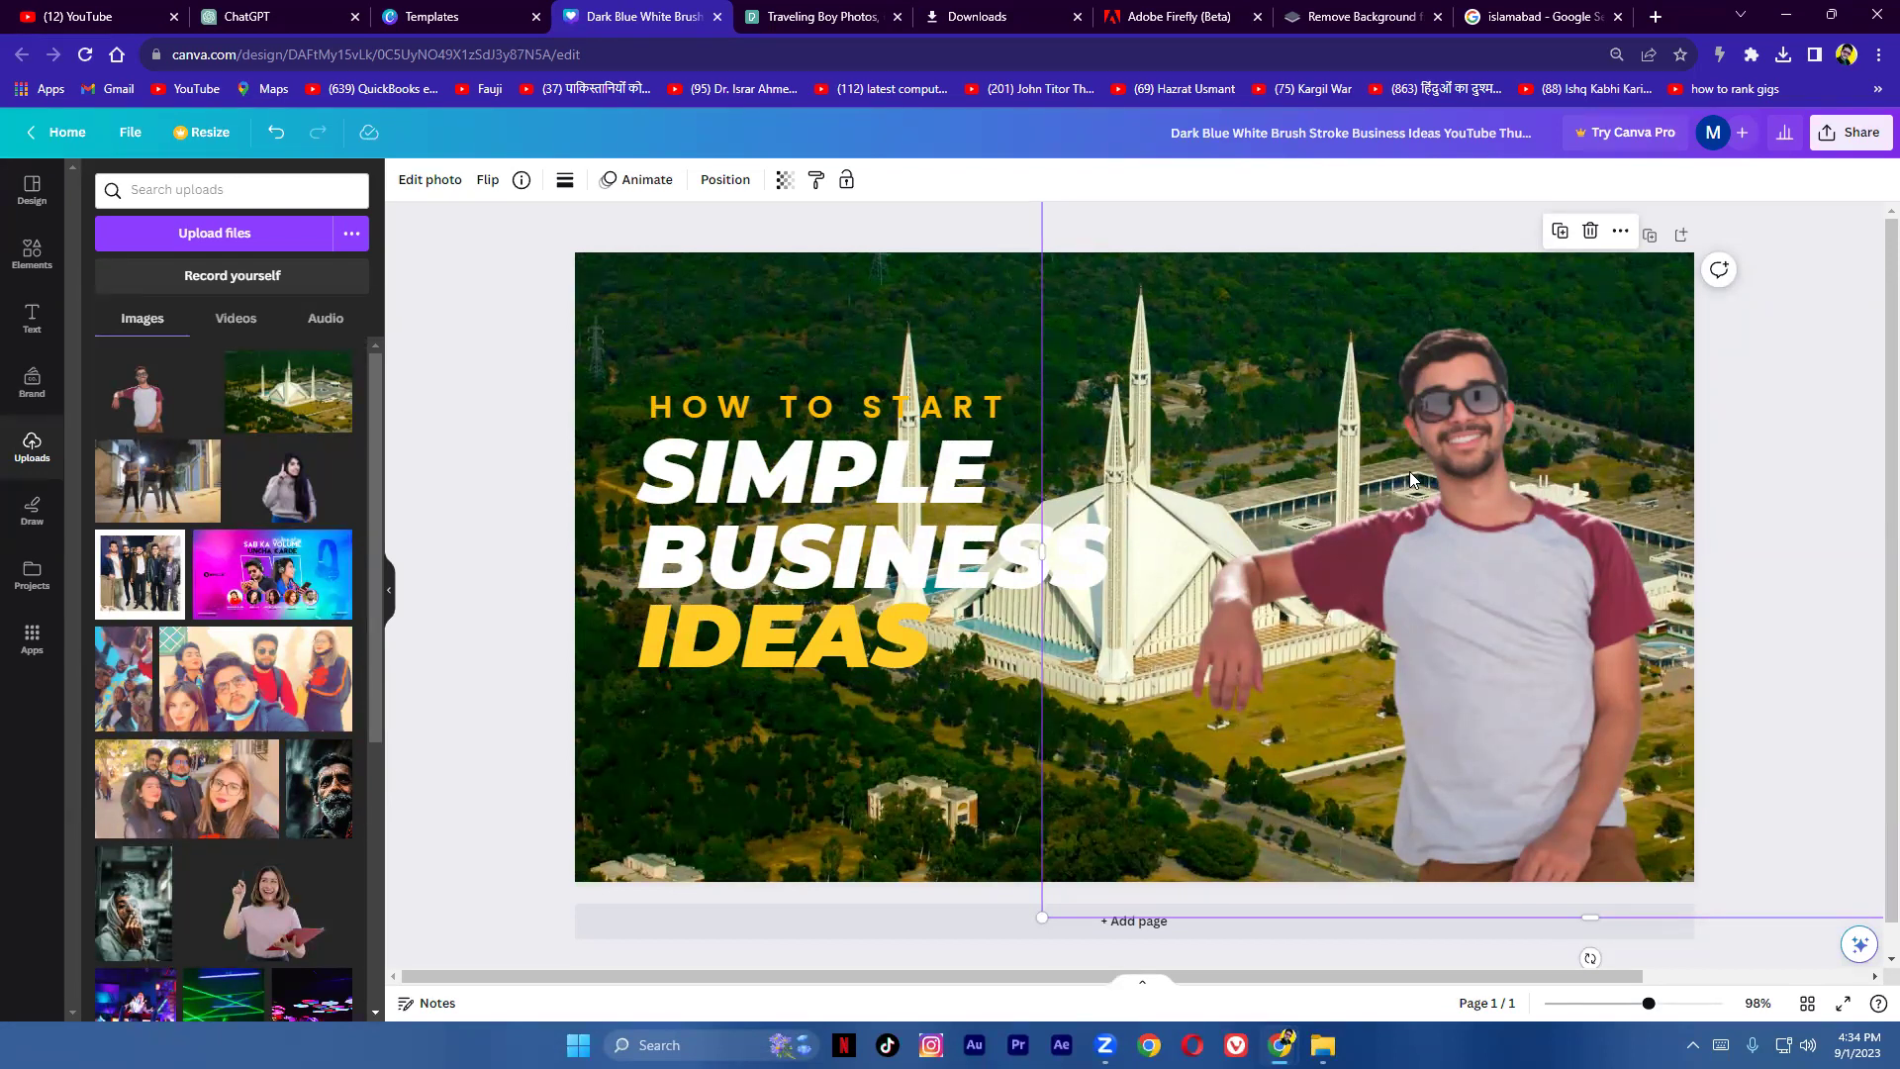
key(Delete)
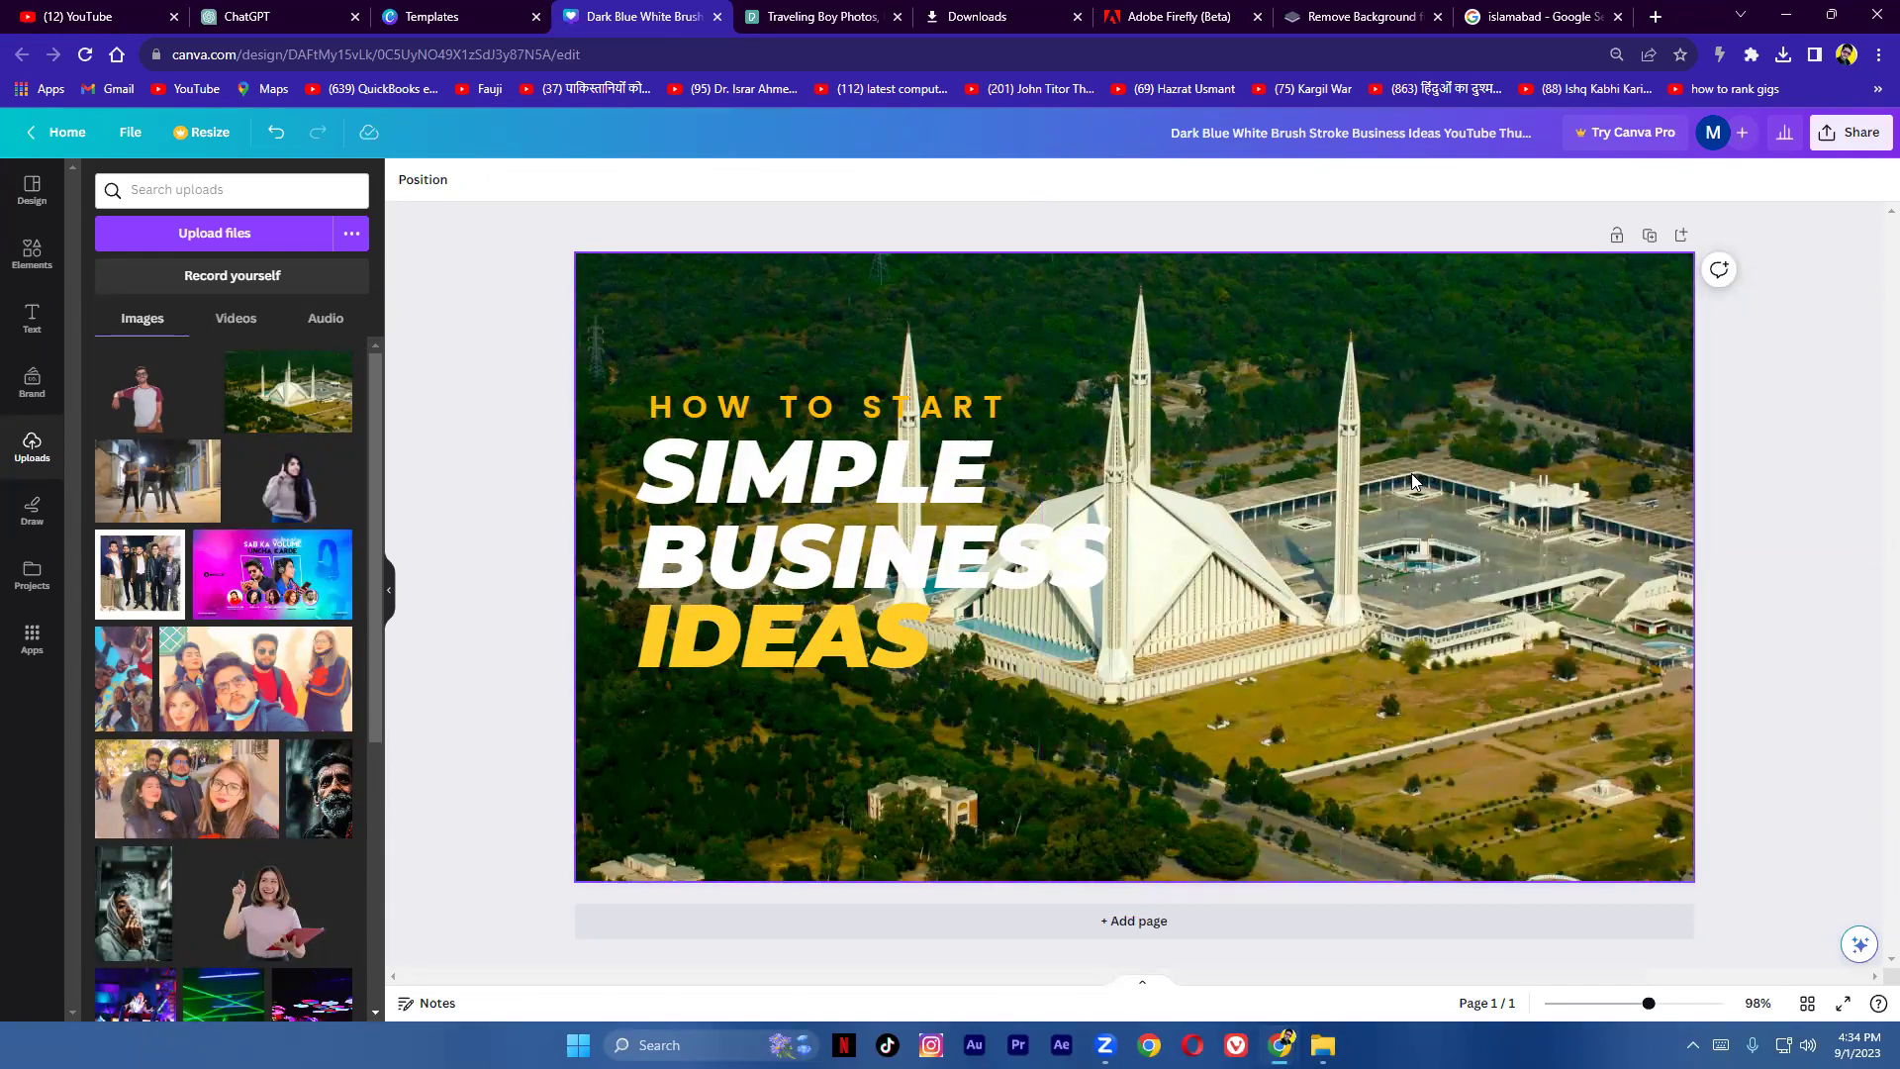
Step: Adjust the mosque background photo with Tint 18 and Contrast 5
click(1362, 454)
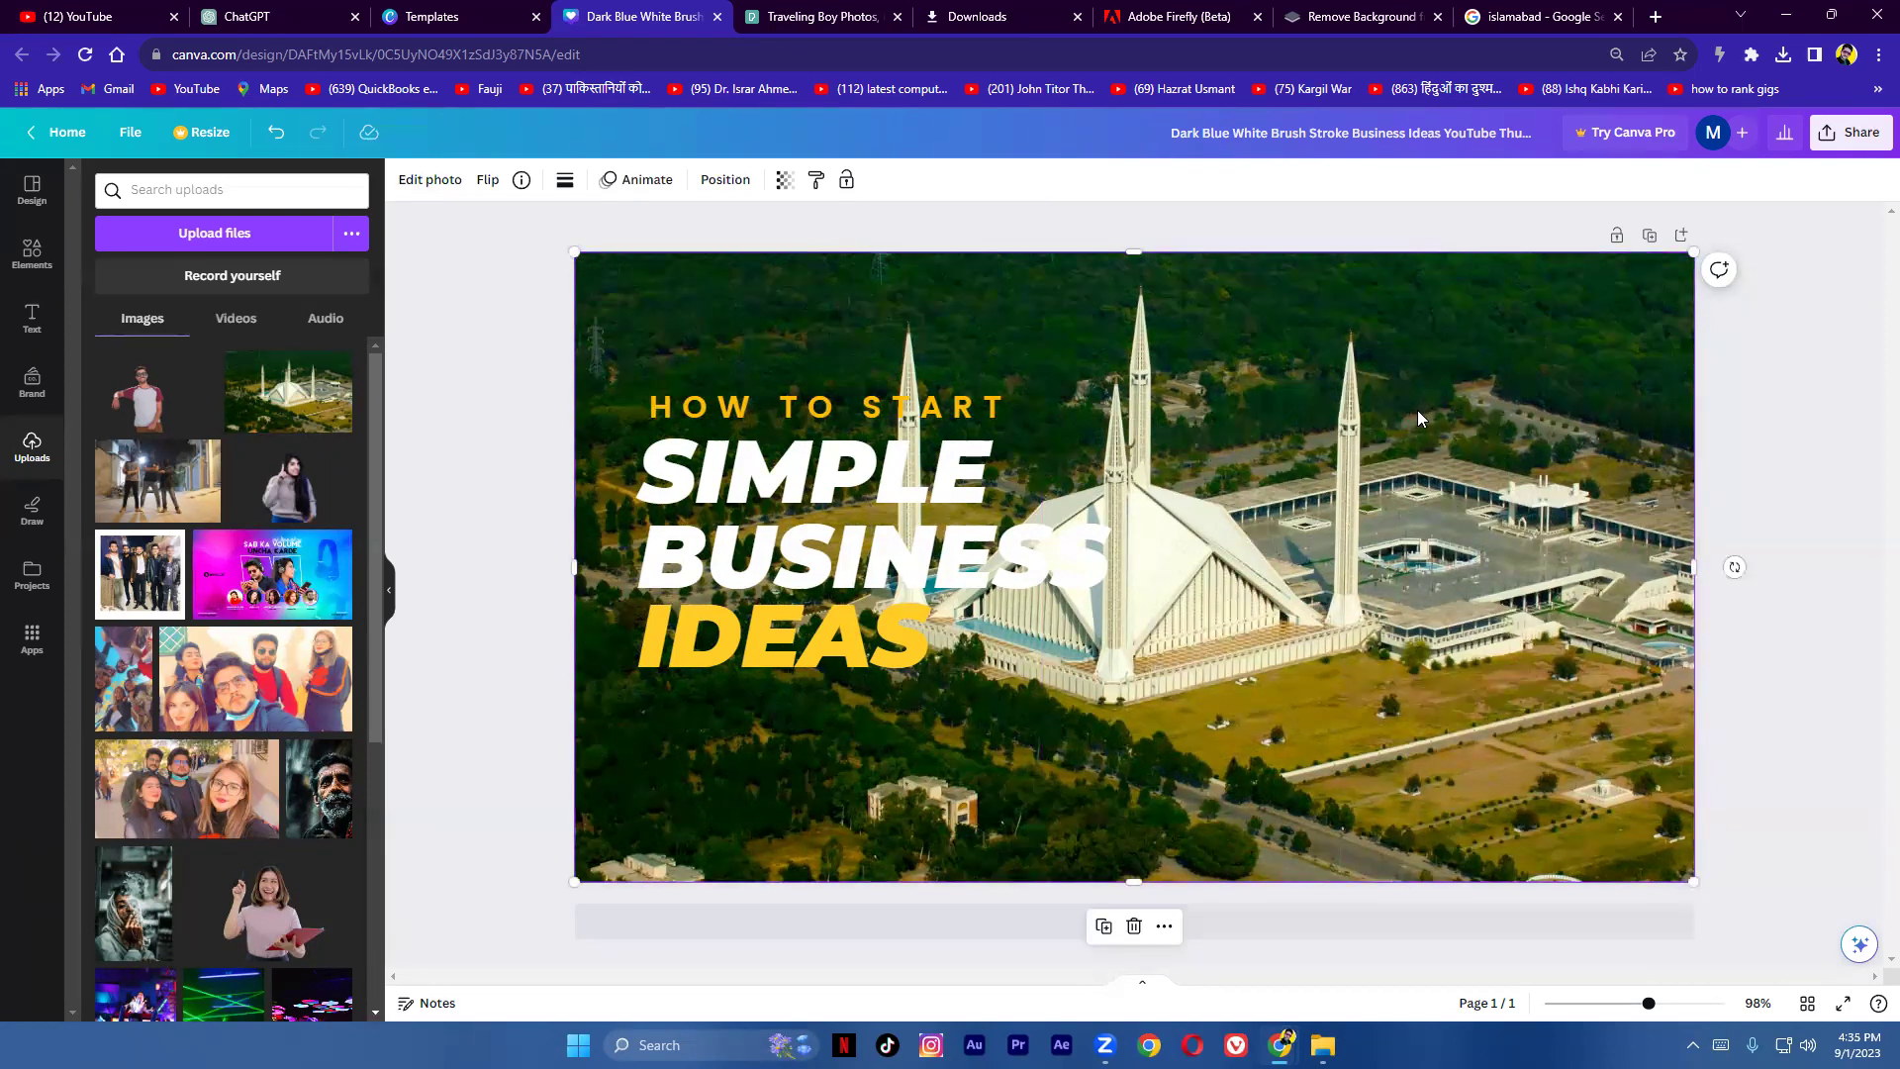
click(441, 180)
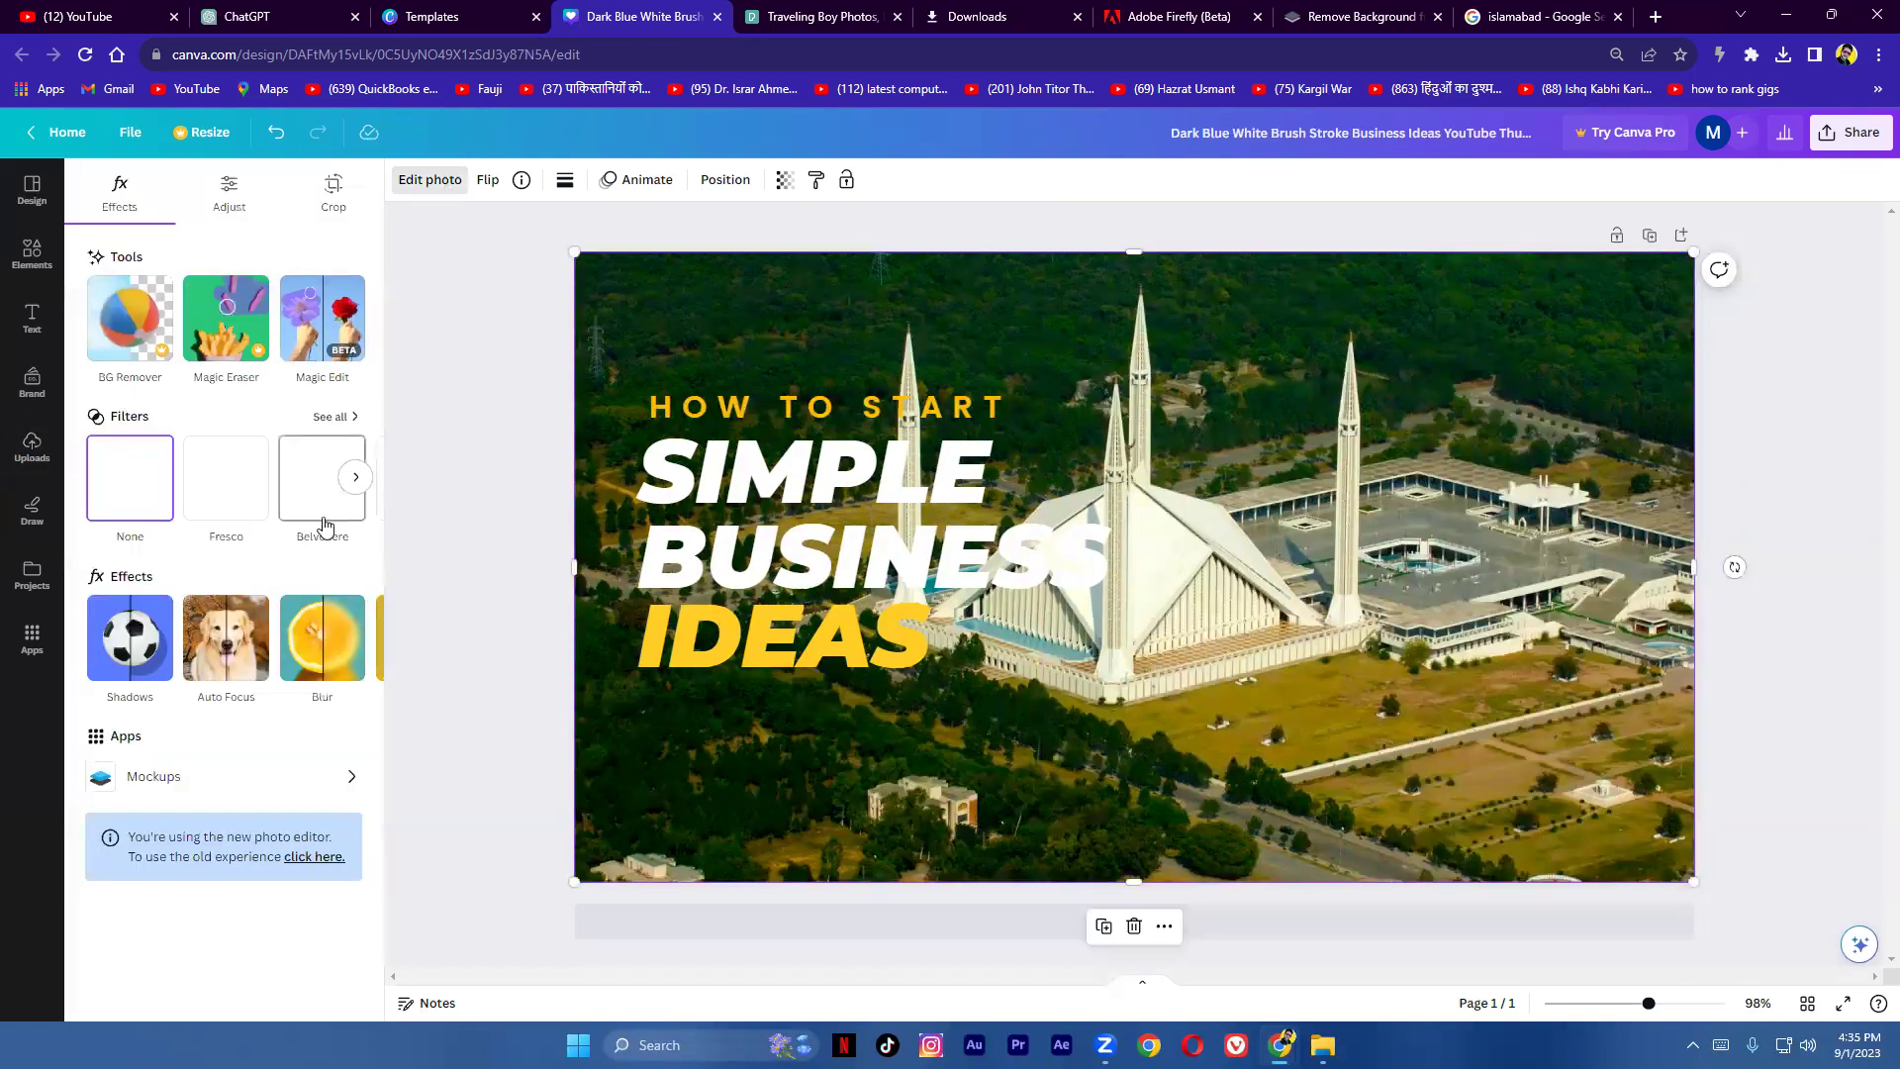
click(229, 188)
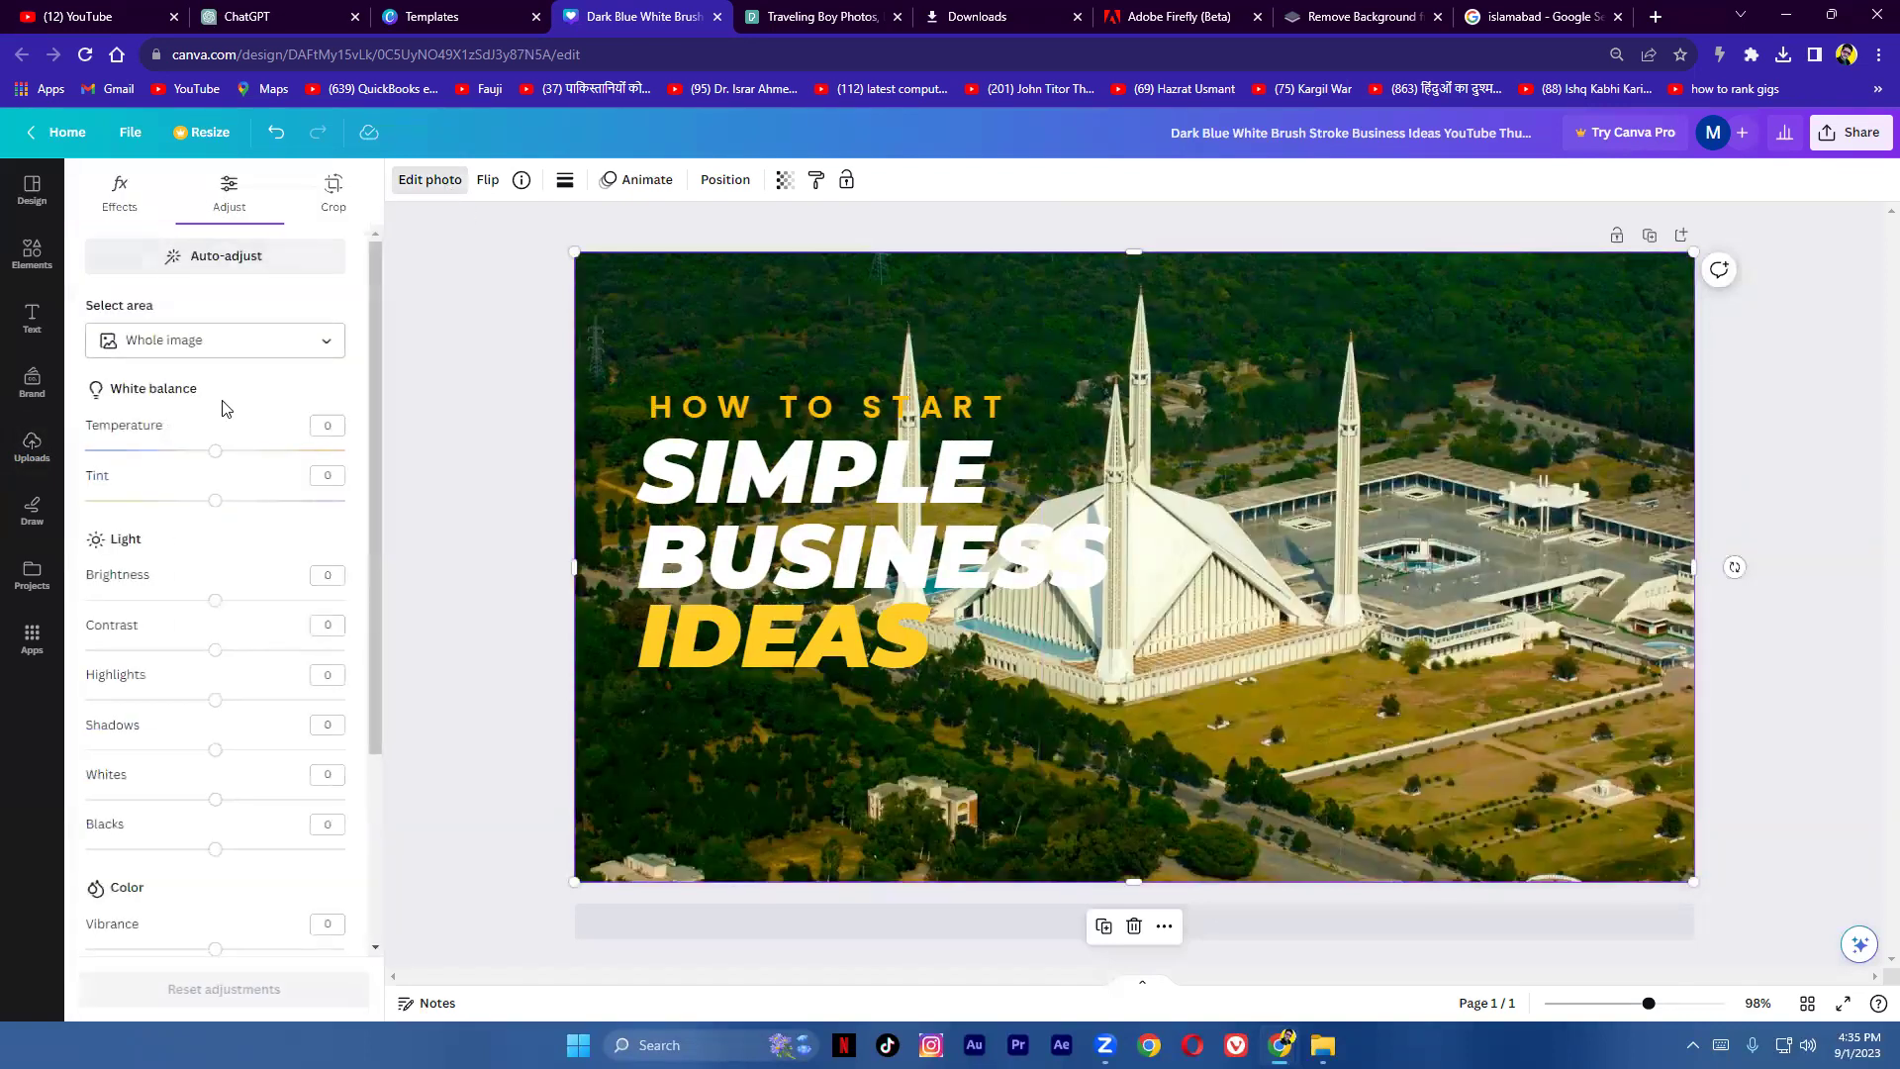
drag(221, 454, 238, 505)
mouse_move(215, 651)
mouse_down()
mouse_move(242, 661)
mouse_move(222, 653)
mouse_up()
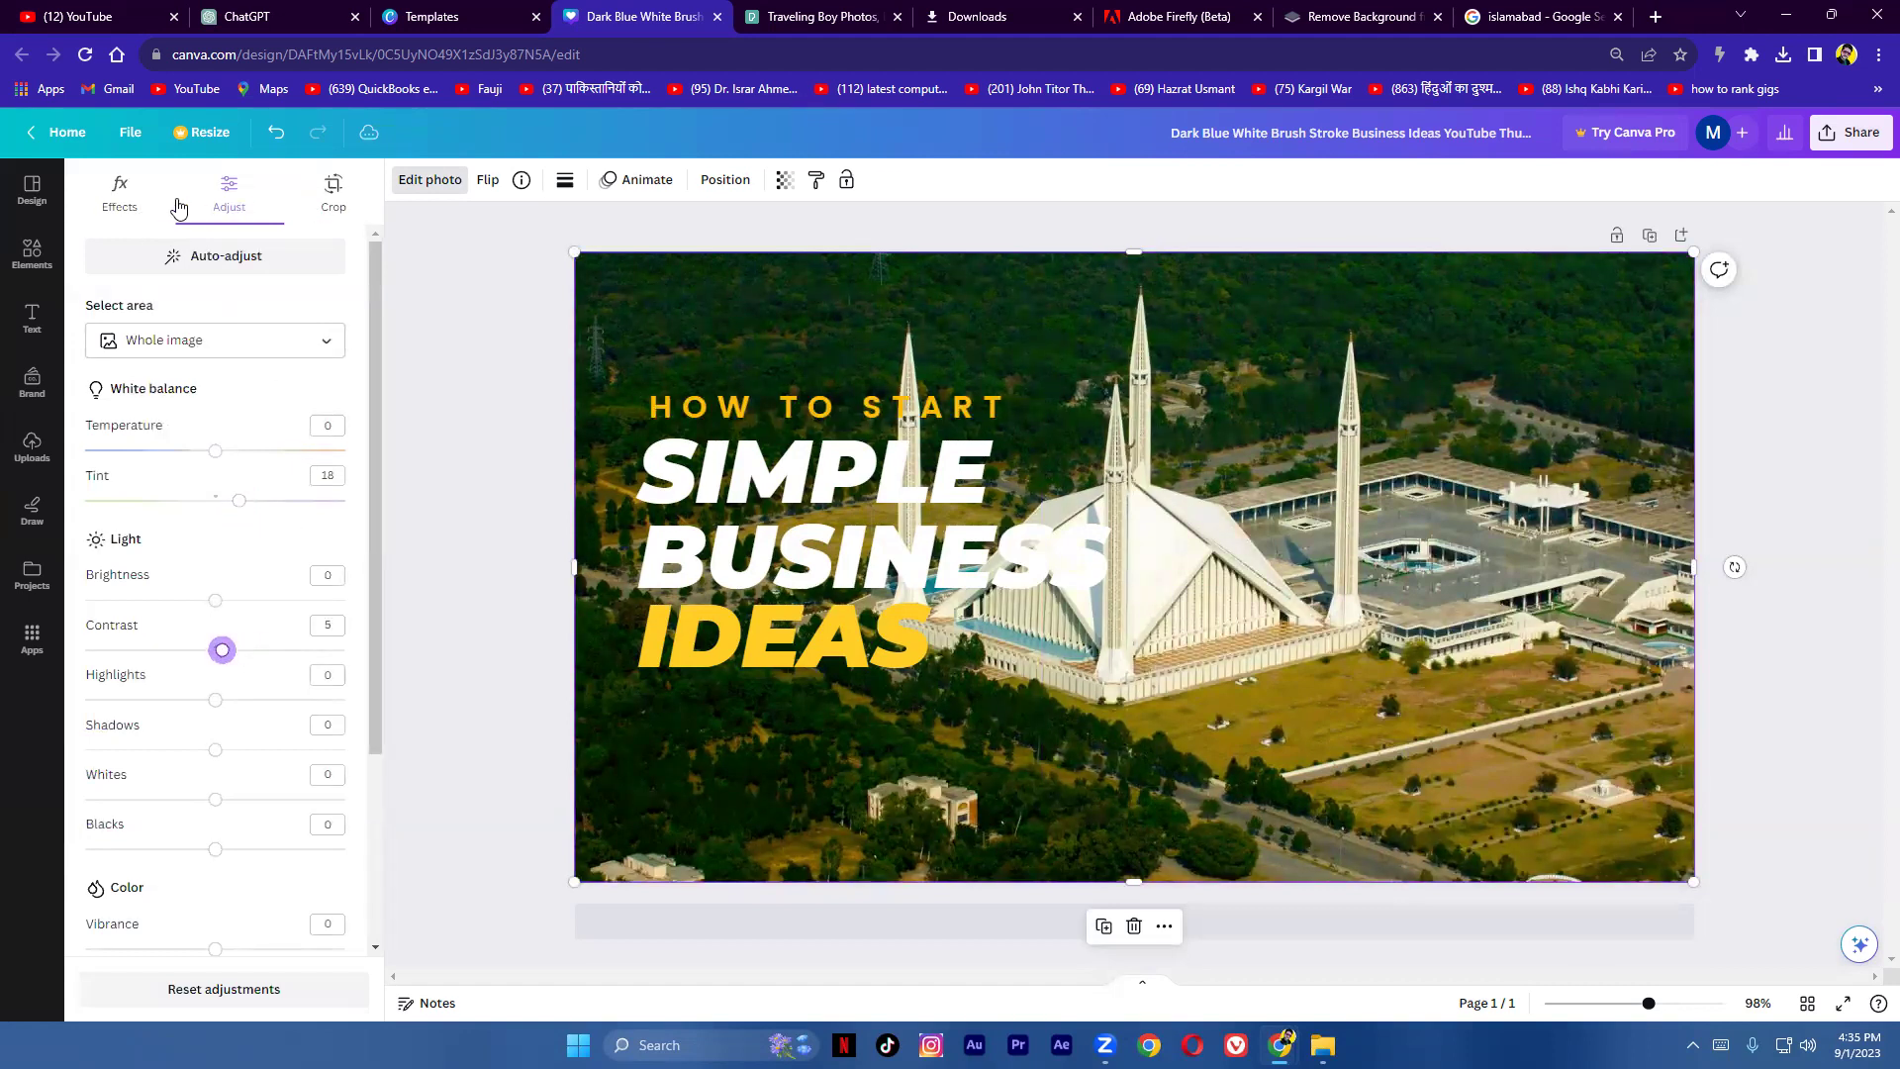
click(120, 198)
key(Escape)
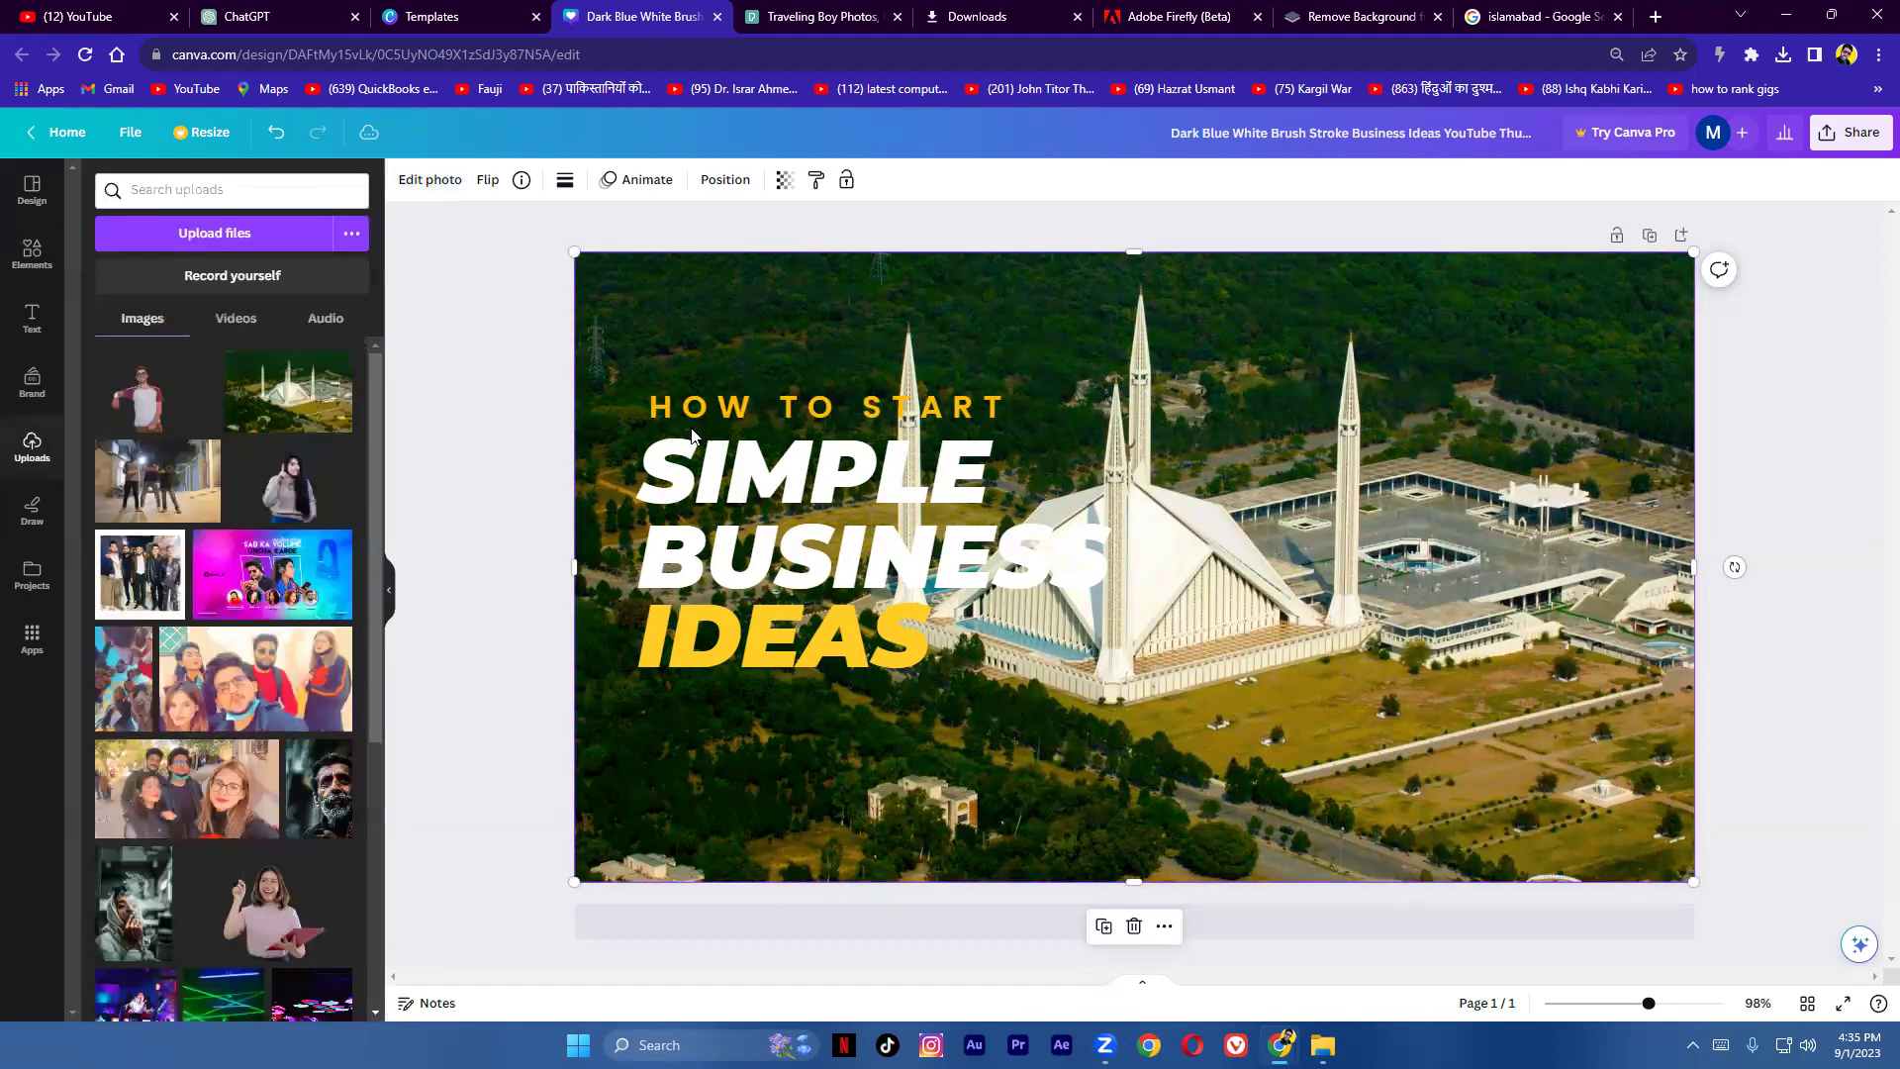
Step: Delete the yellow HOW TO START text line from the thumbnail
click(782, 414)
key(Delete)
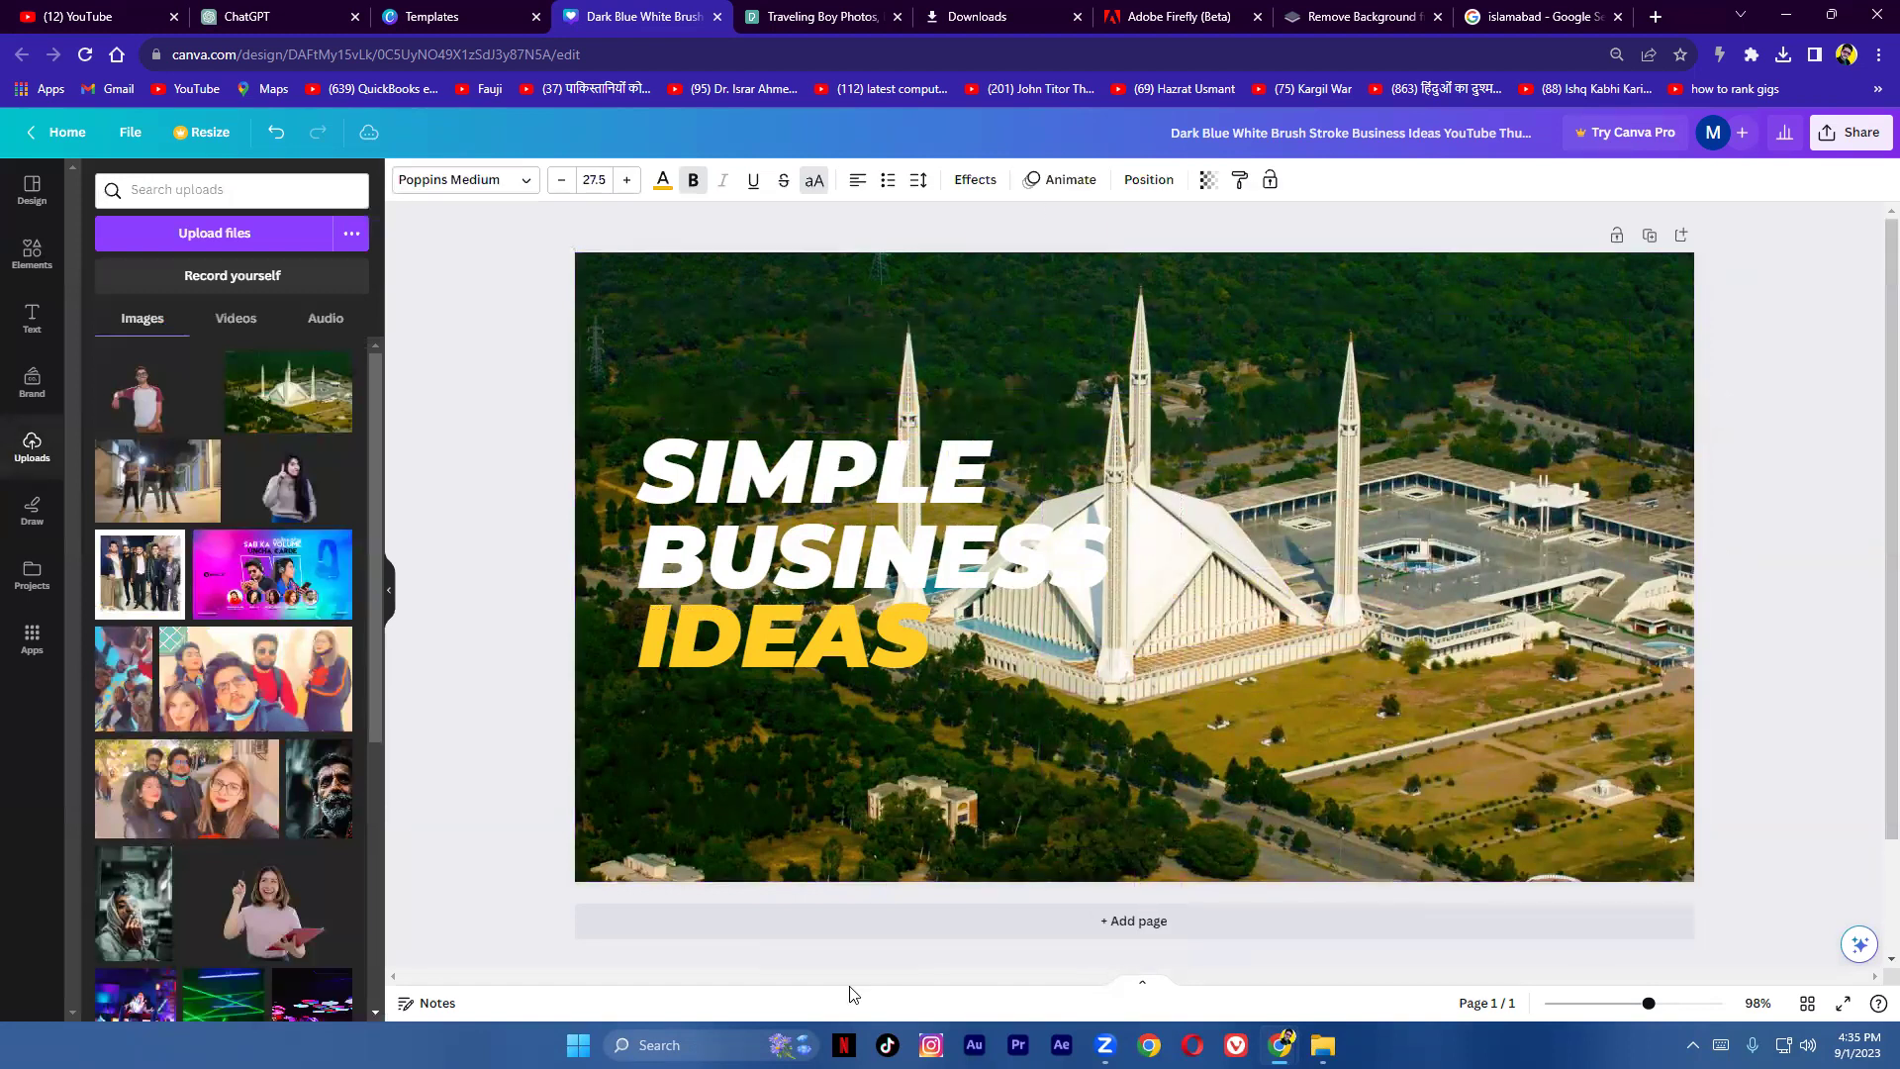
click(542, 423)
Step: Copy the title "Dawn Delights in Islamabad" from the ChatGPT list and replace the SIMPLE BUSINESS heading in Canva with it
click(288, 9)
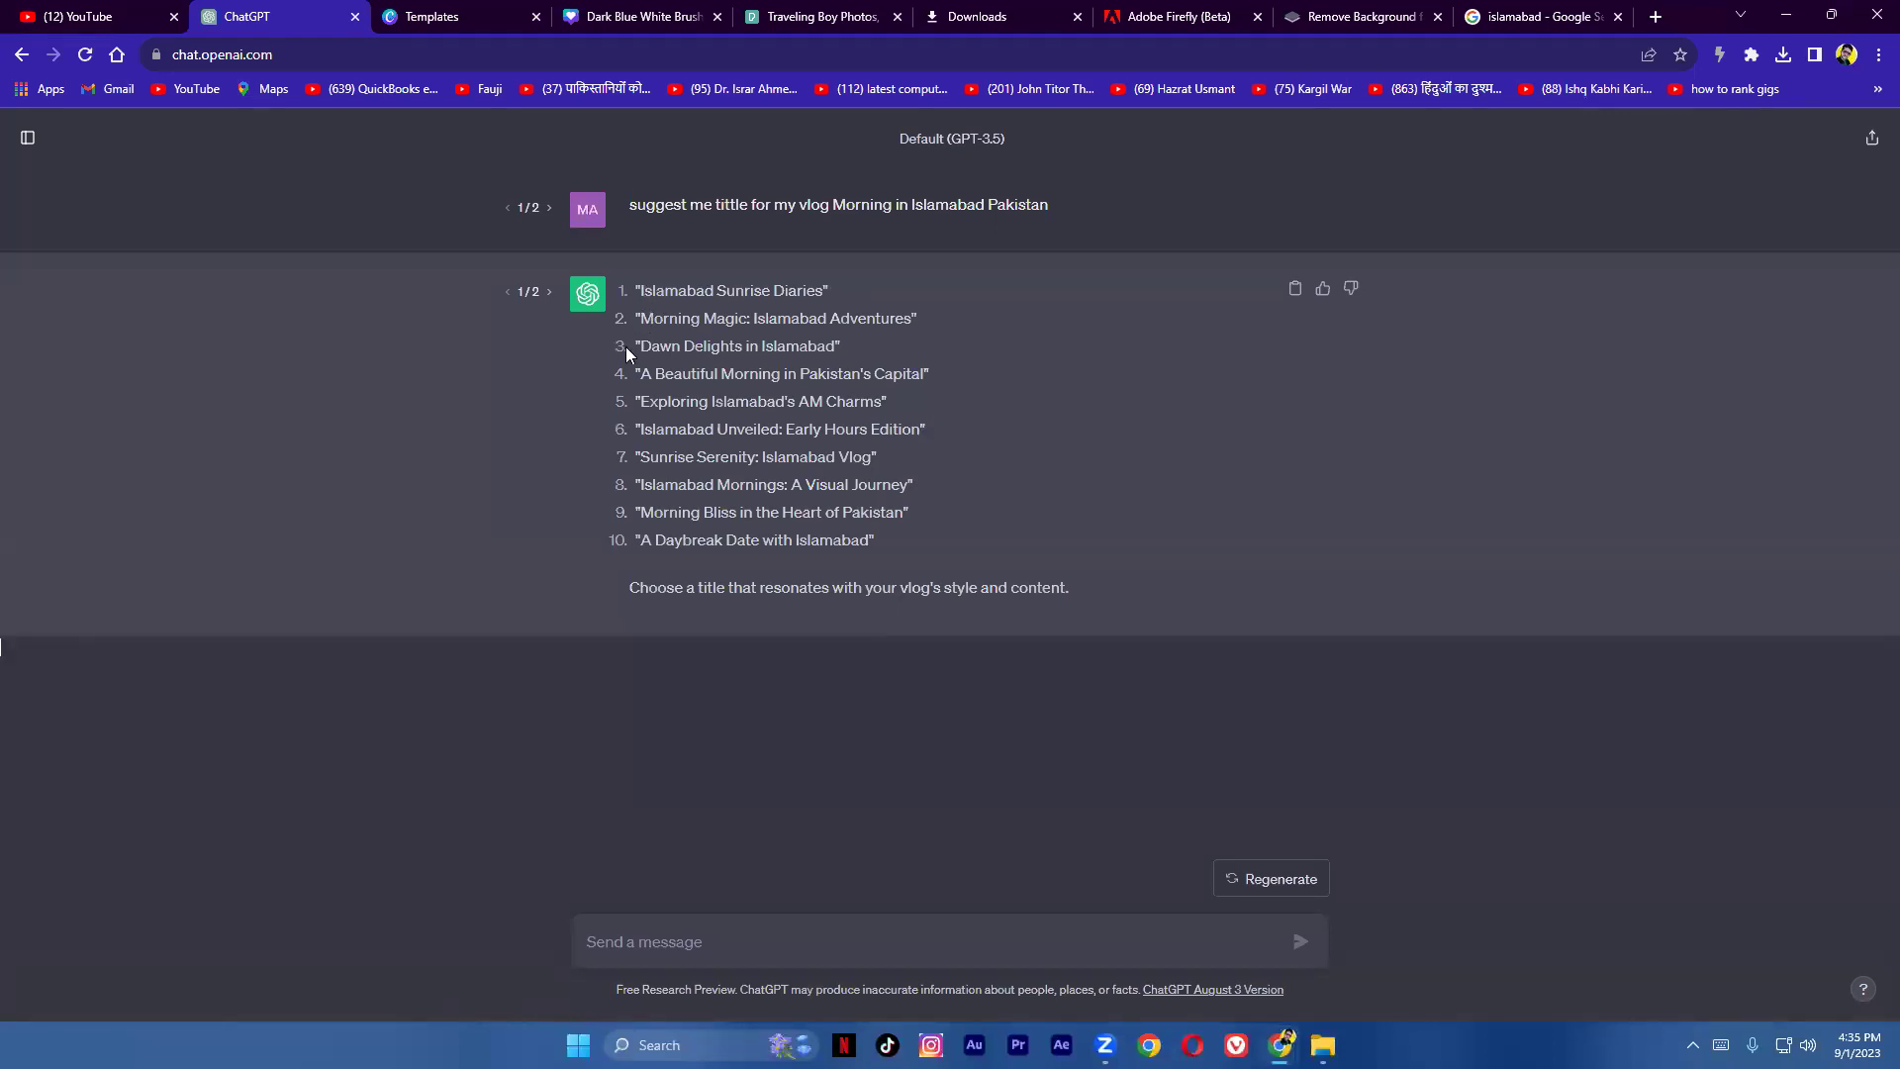
drag(641, 348, 826, 348)
click(451, 14)
click(643, 17)
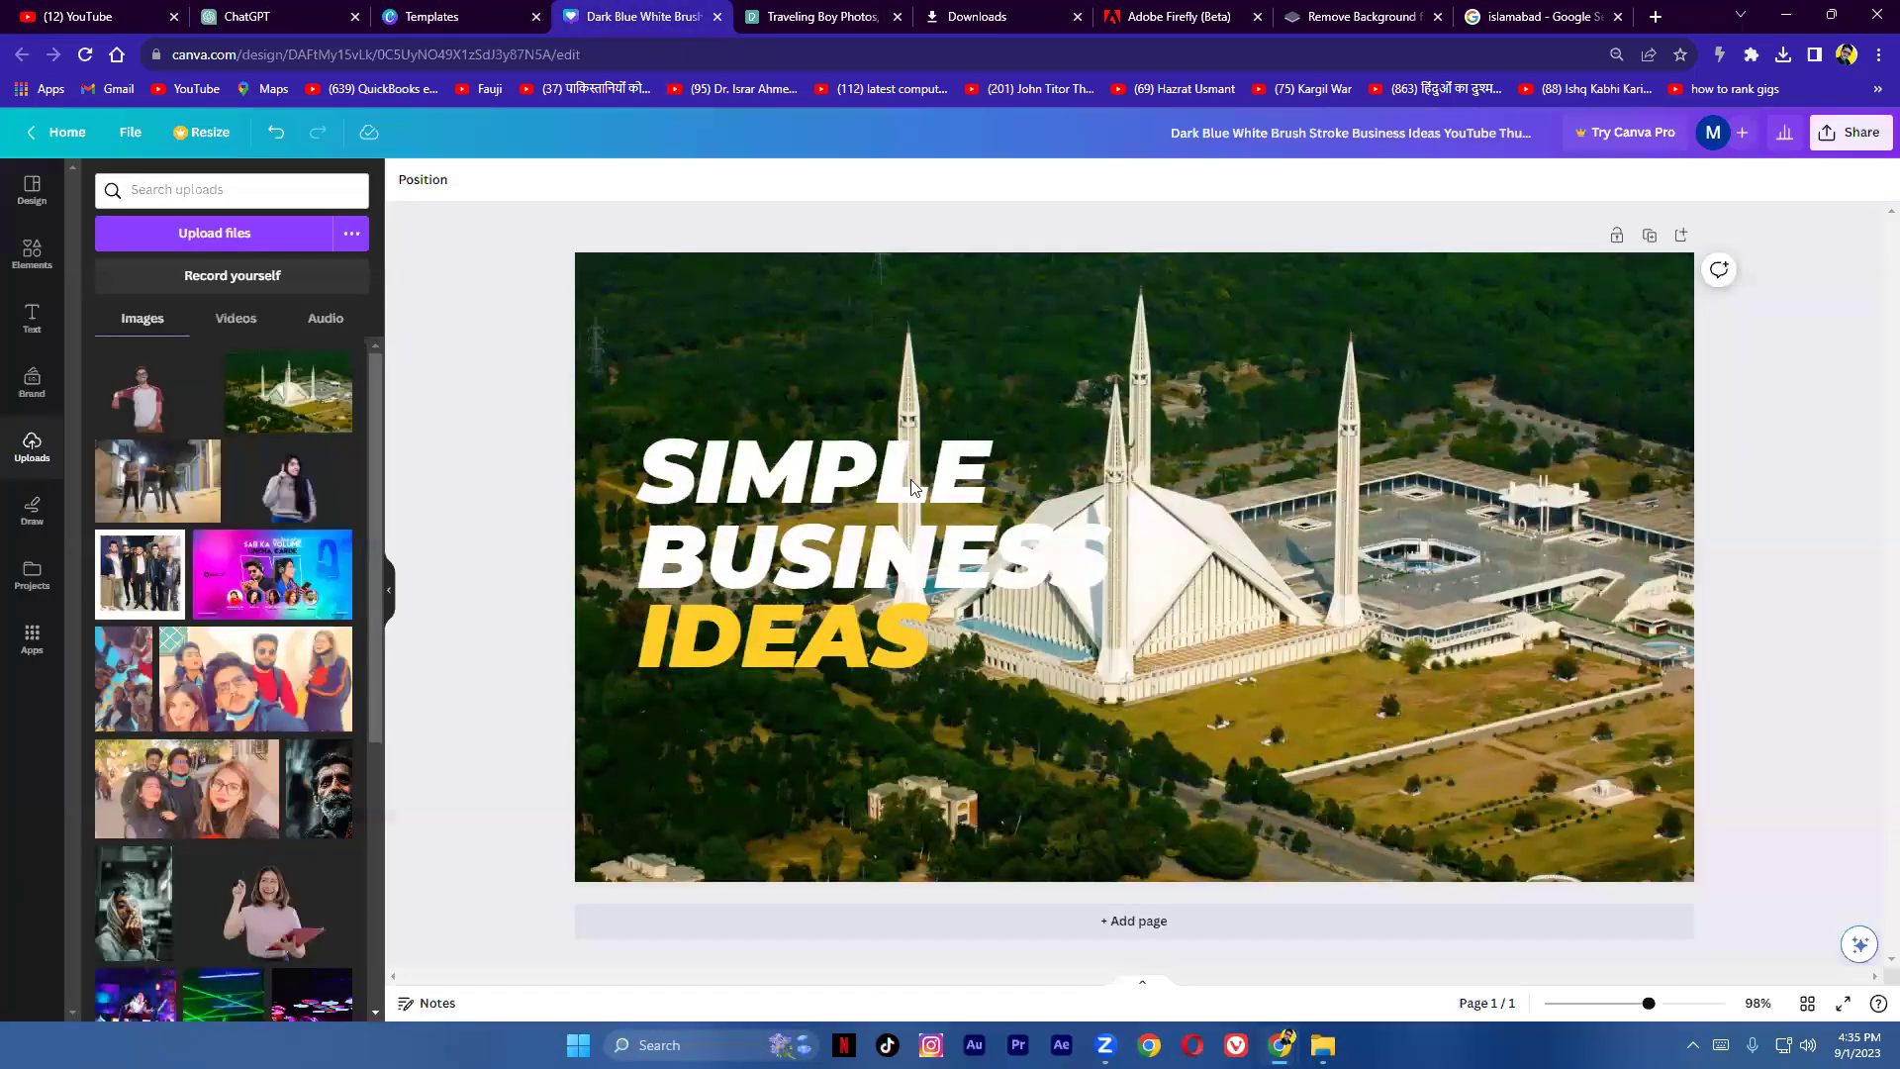
double_click(867, 494)
key(ctrl+v)
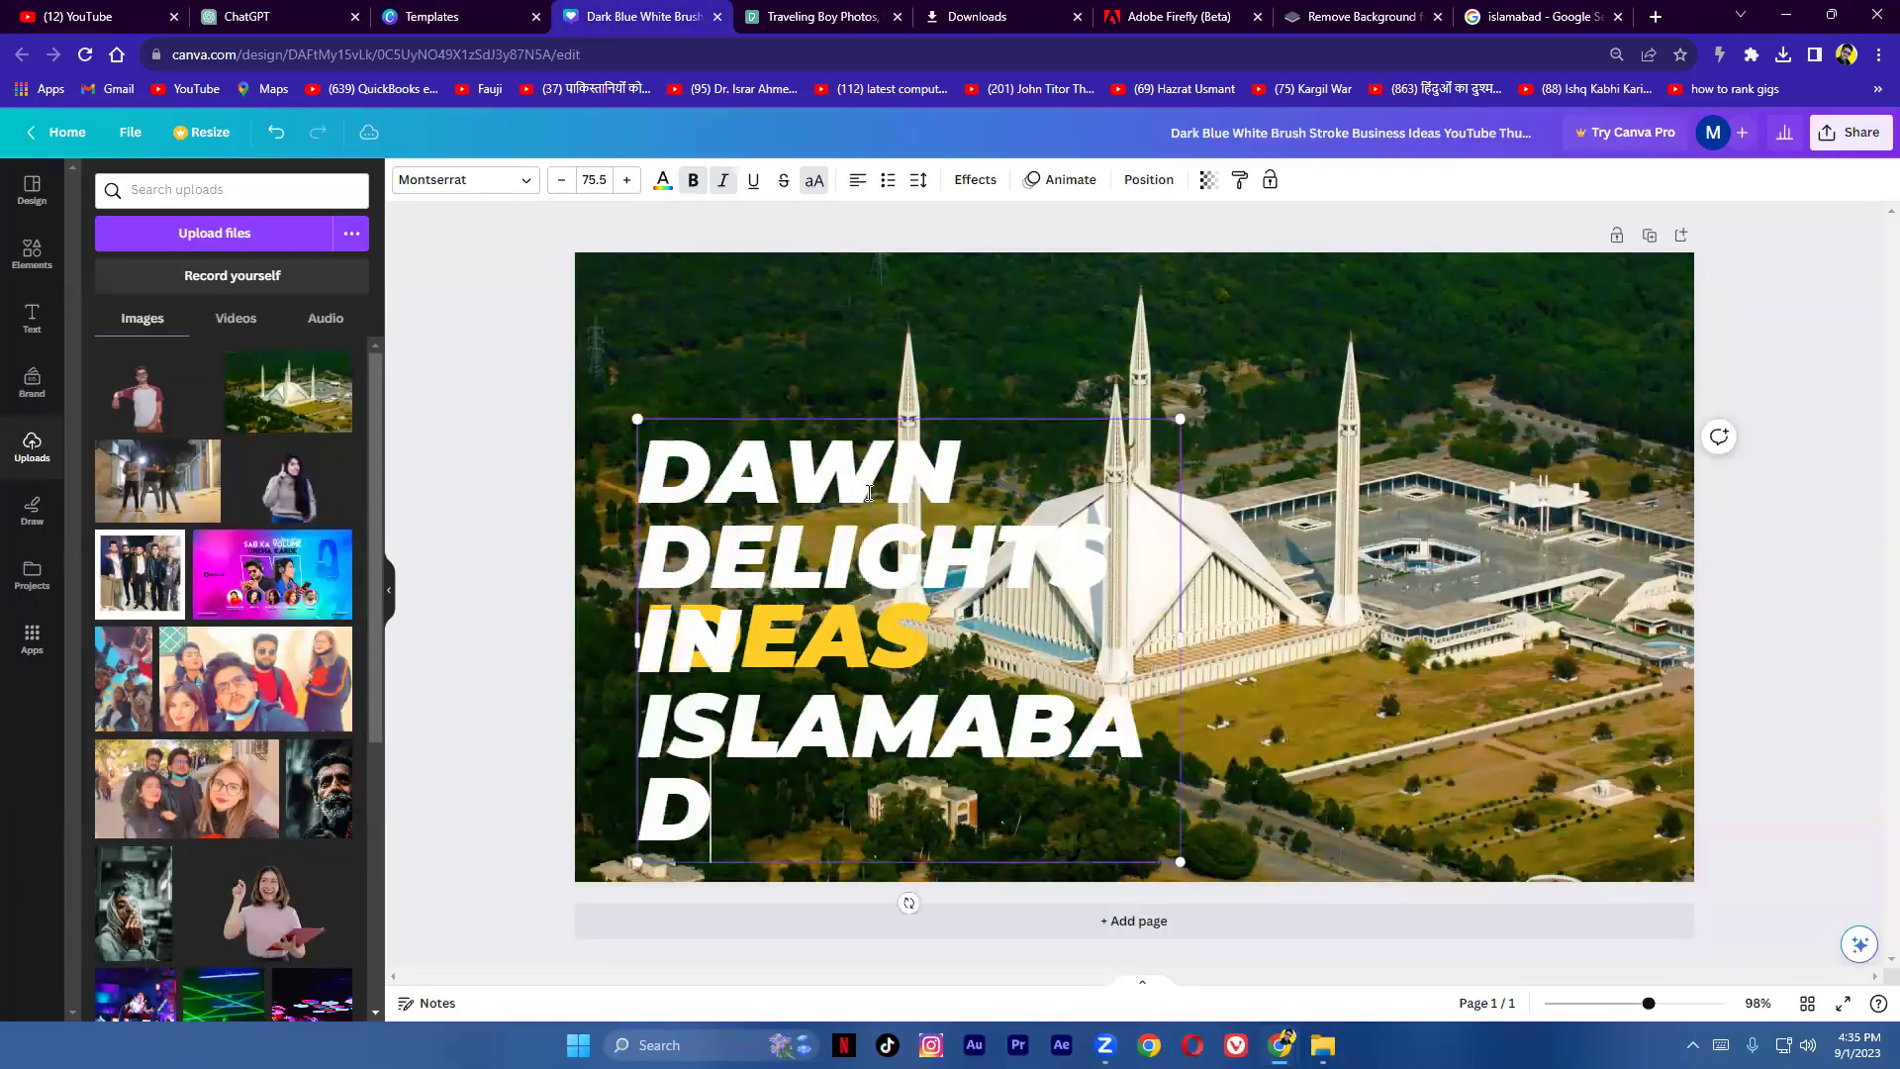
Step: Delete the yellow IDEAS text and place the title, its box widened to about 877, in the page's lower left area
drag(1185, 642, 1405, 643)
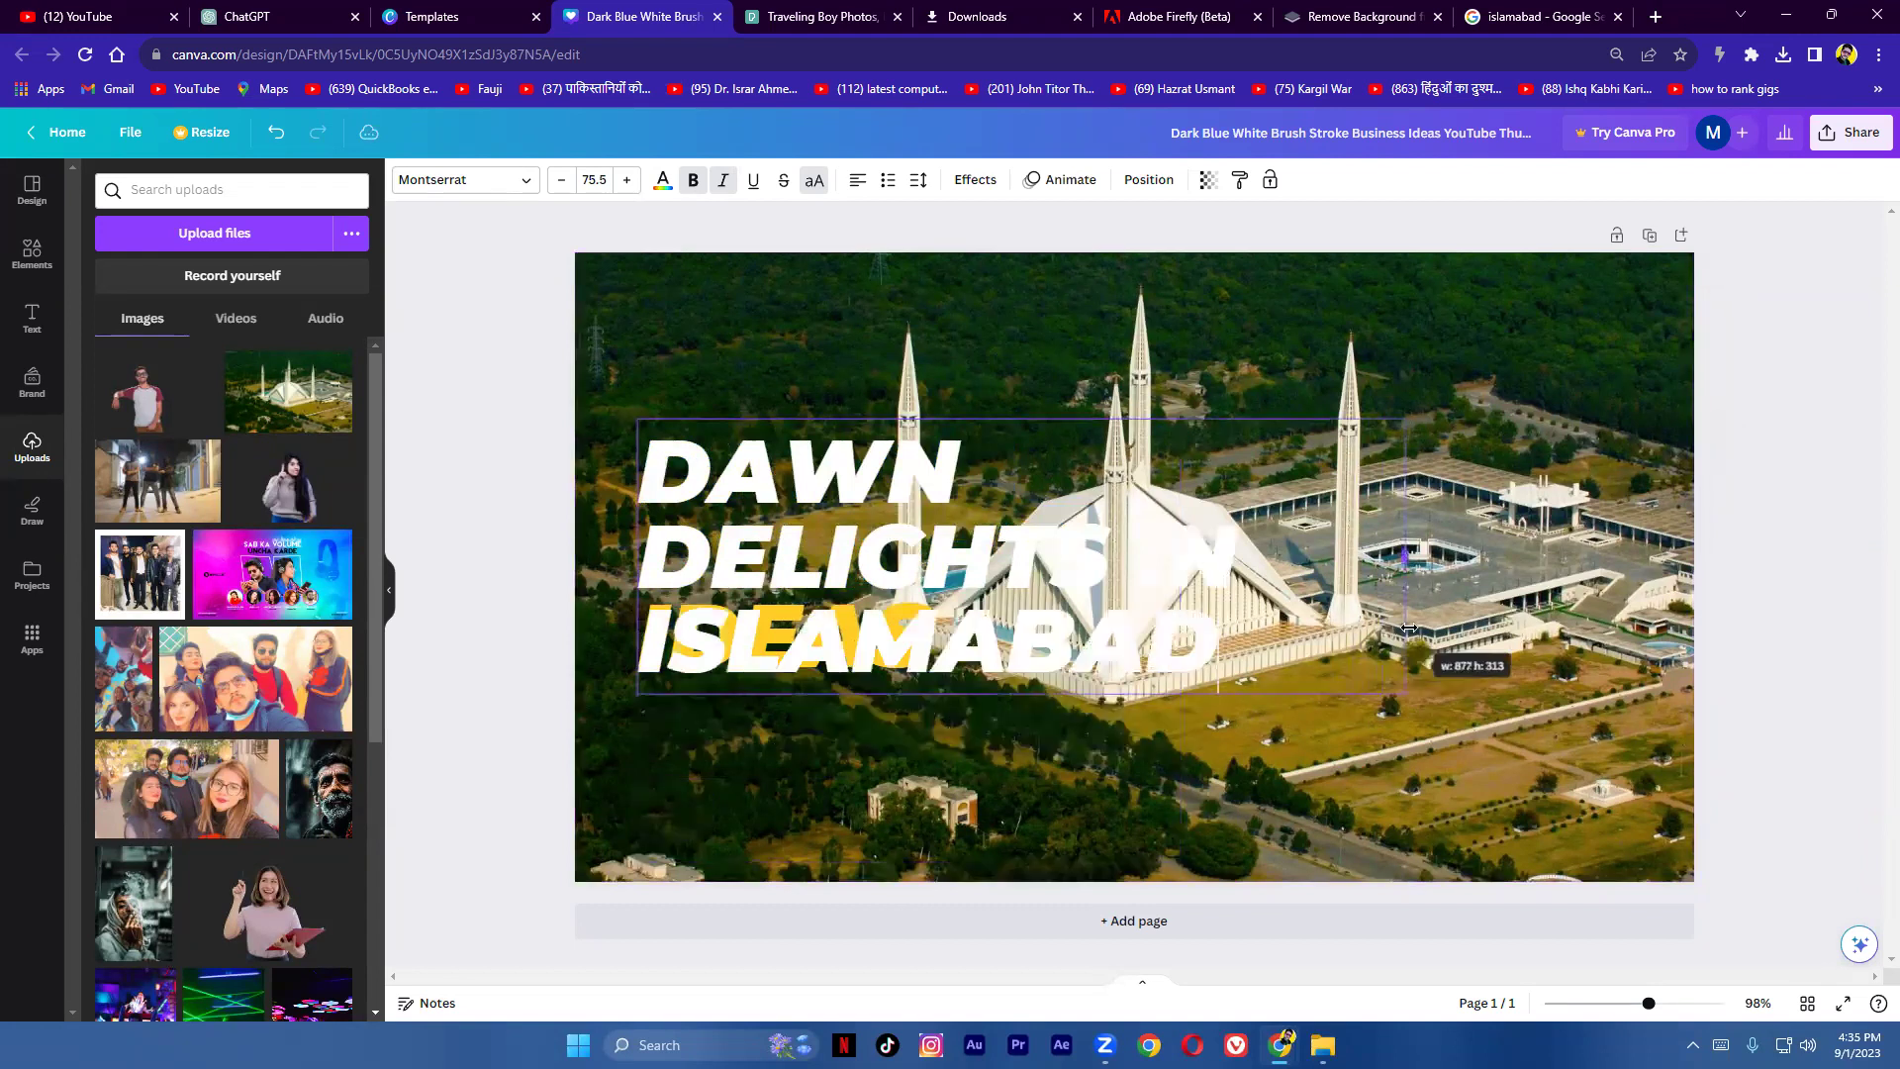
drag(768, 484, 1037, 412)
click(813, 655)
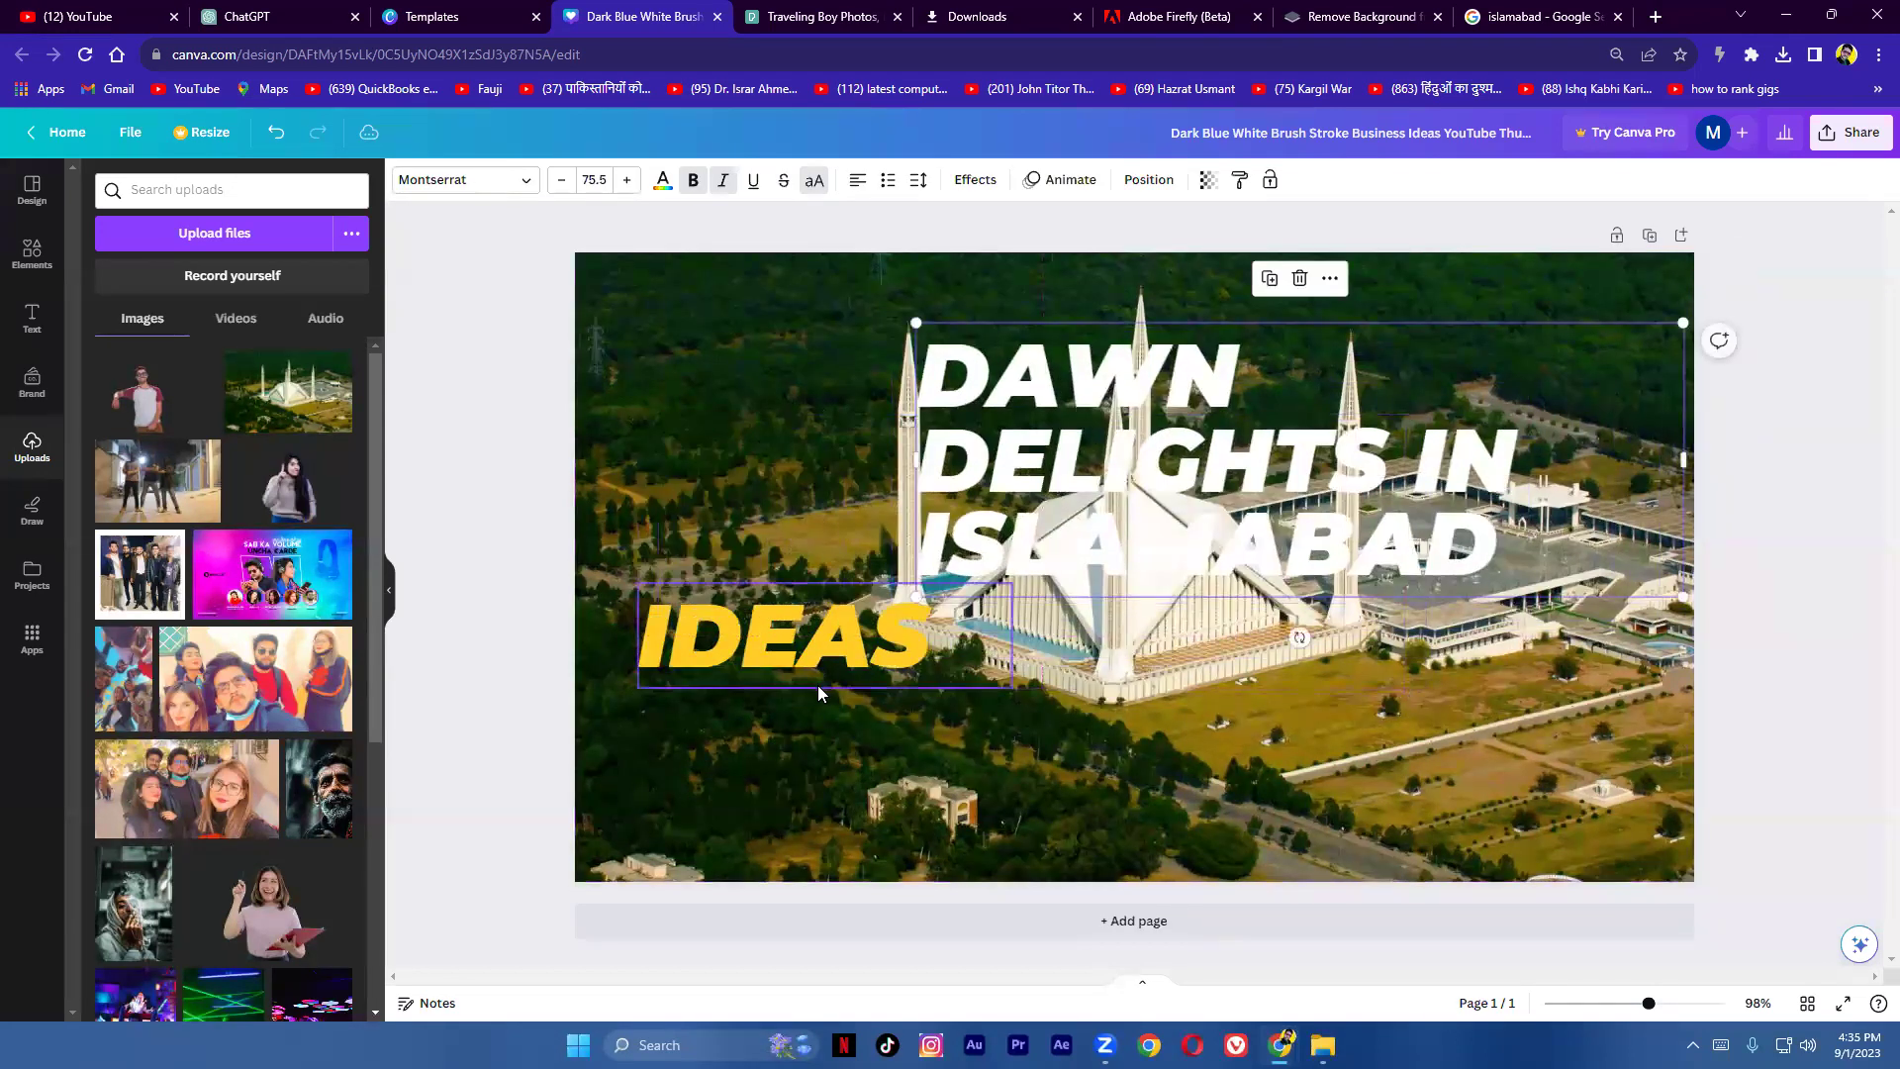
key(Delete)
drag(1074, 480, 785, 633)
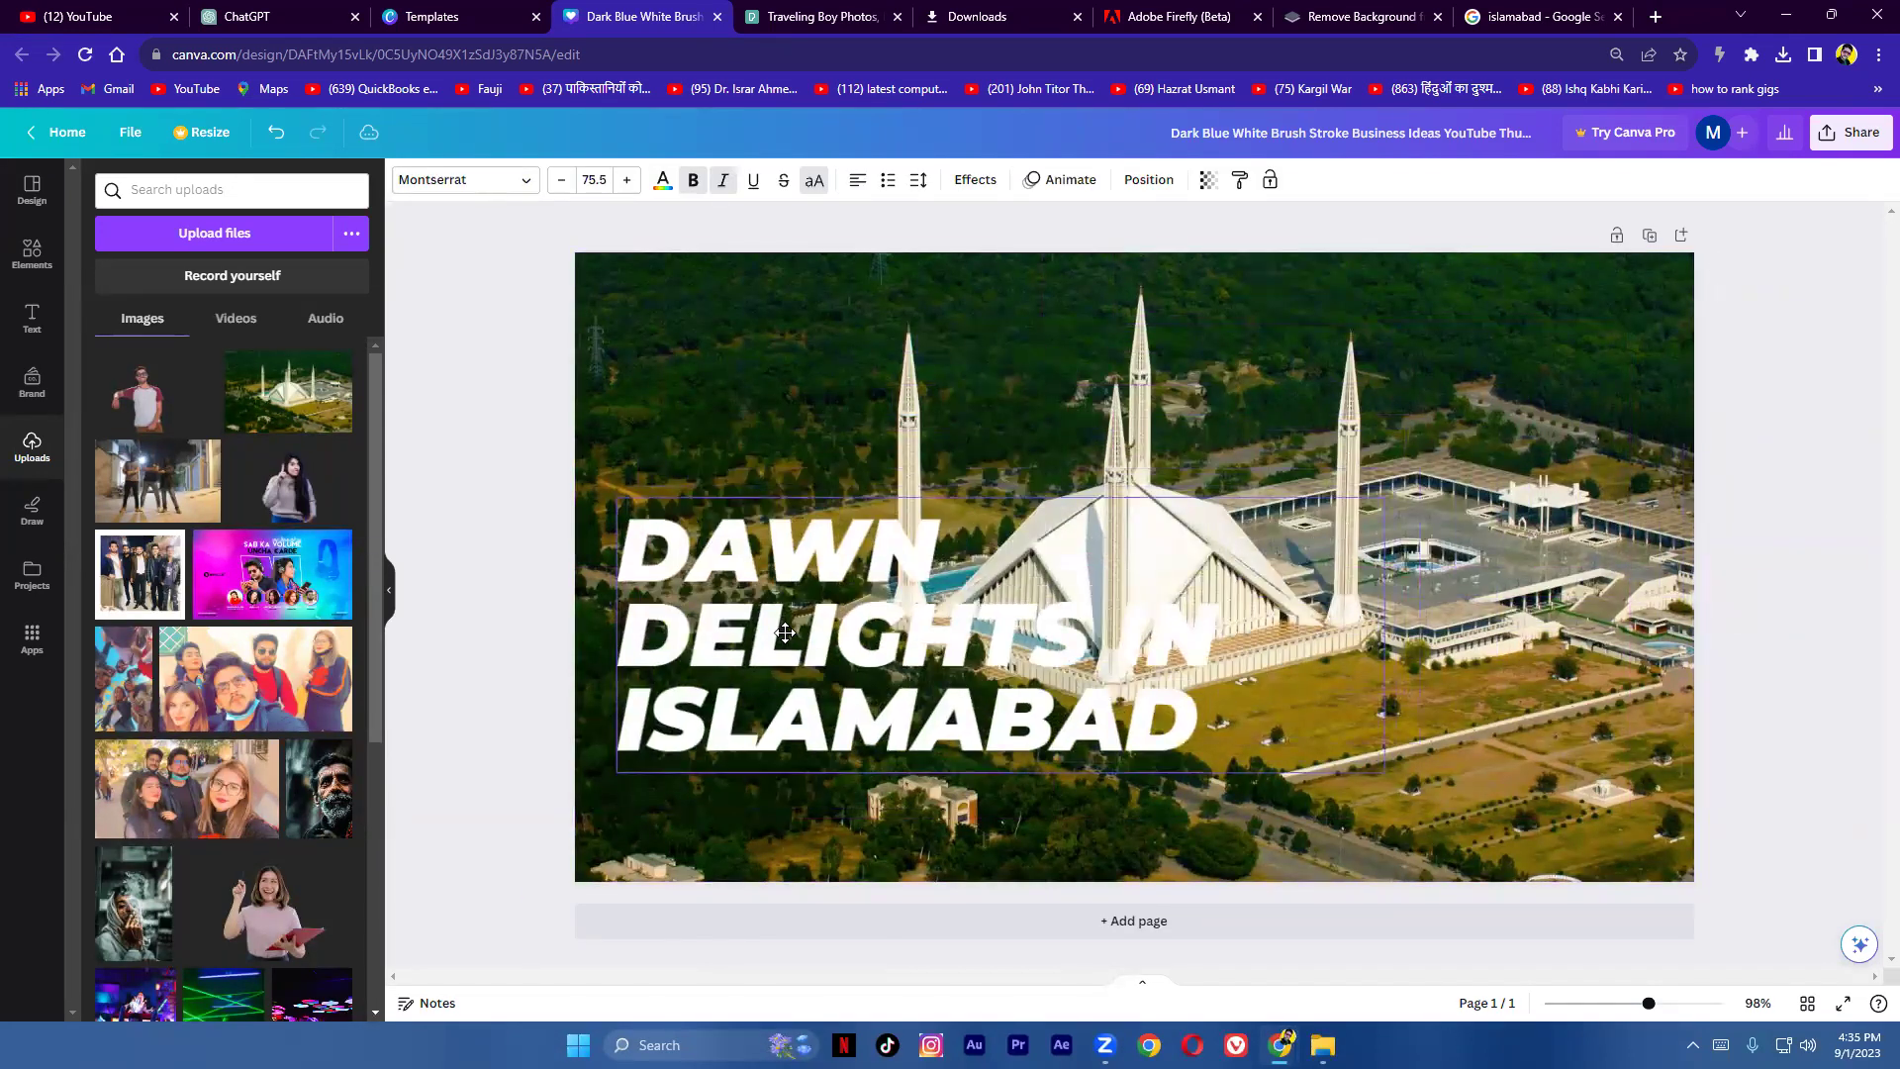
Step: Color the word ISLAMABAD in the title bright green using a custom color
double_click(817, 723)
click(665, 184)
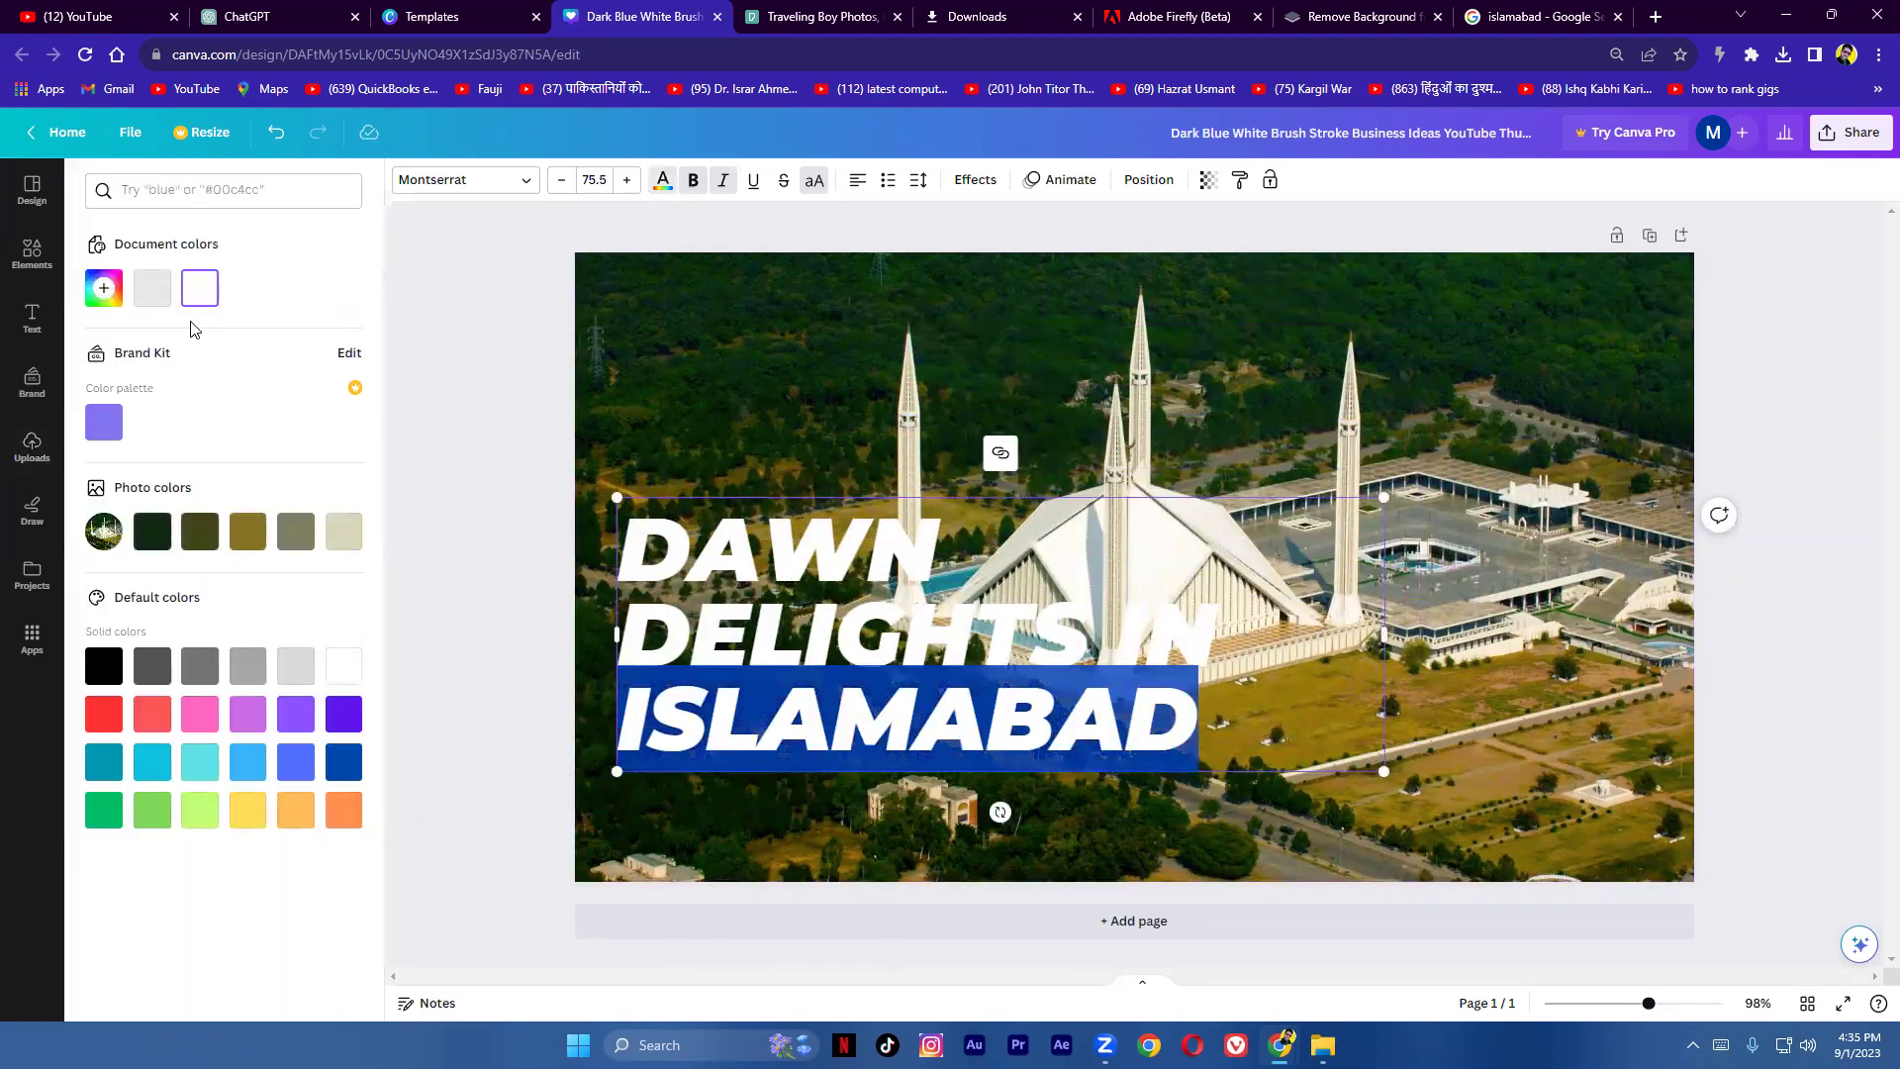
click(103, 288)
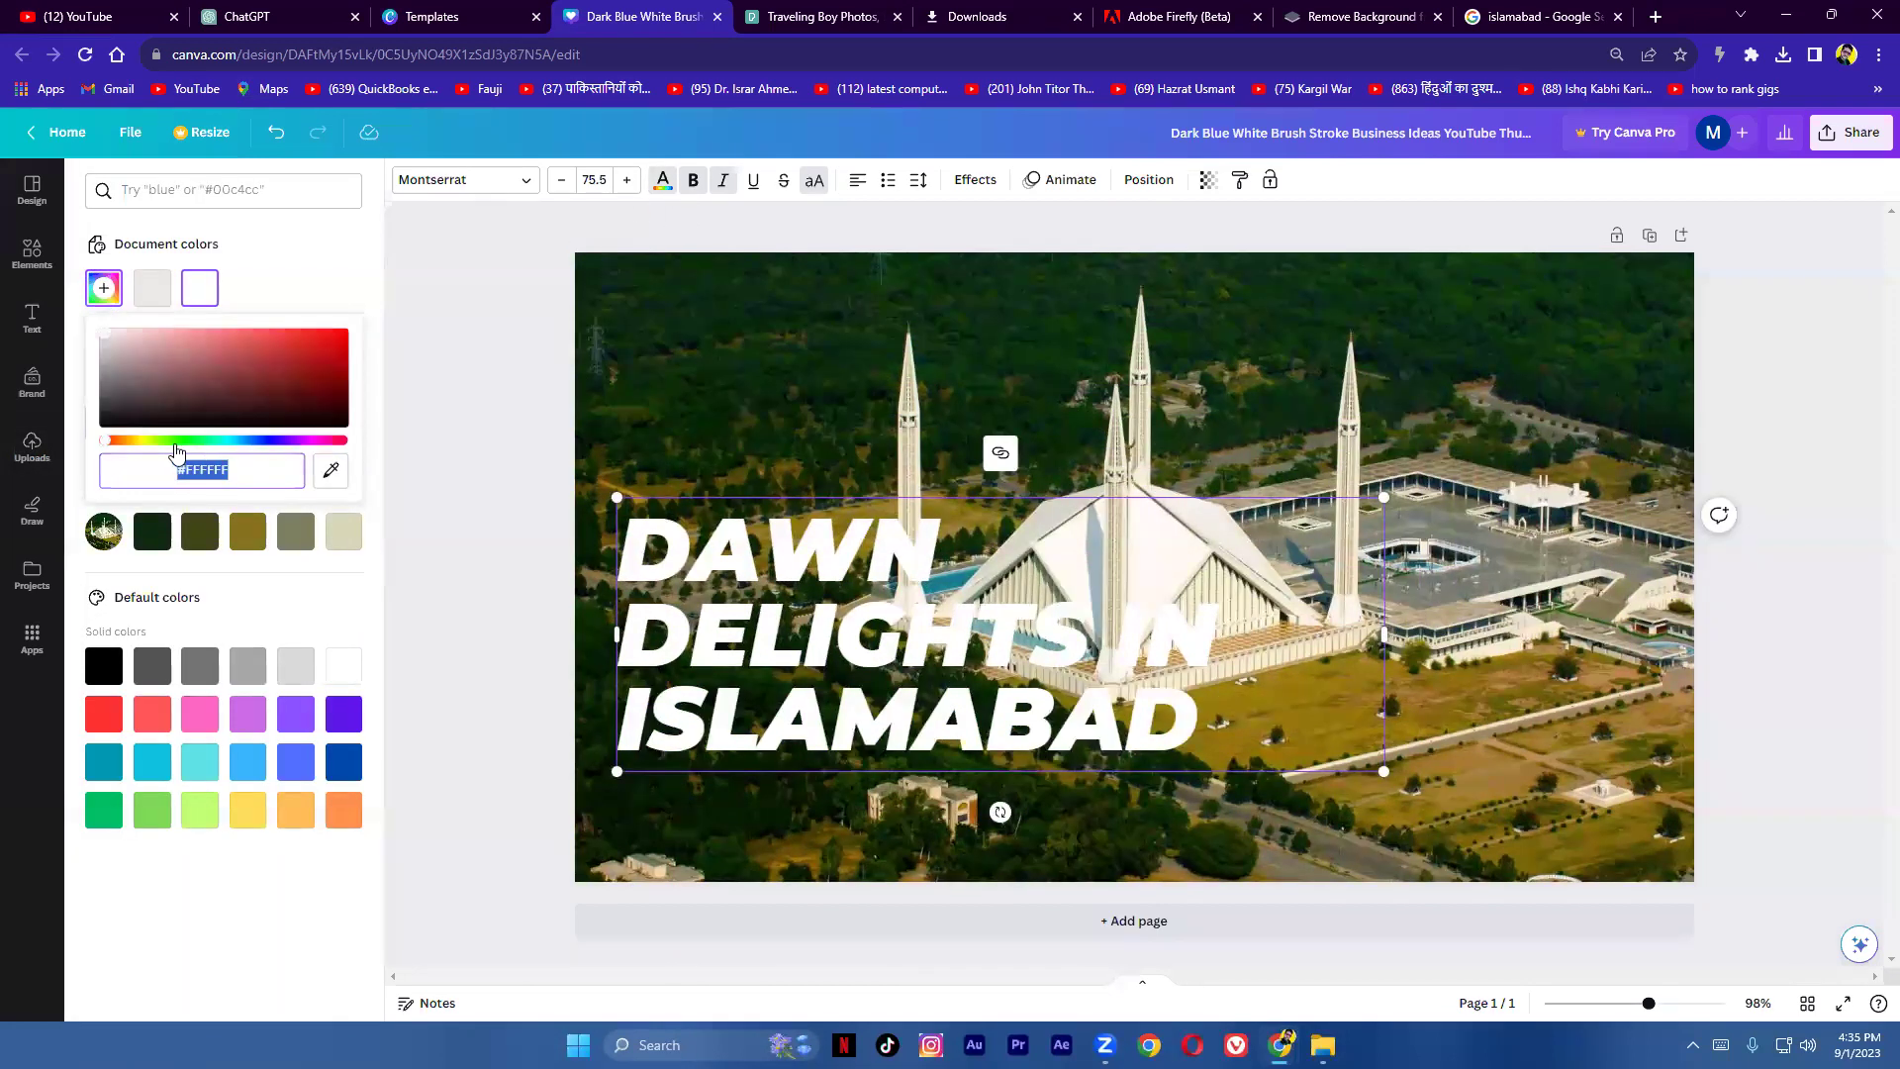
click(200, 440)
click(304, 332)
drag(223, 439, 188, 440)
click(253, 385)
Step: Color the word DELIGHTS in the title yellow with the custom color #F2FF00
click(734, 591)
double_click(772, 624)
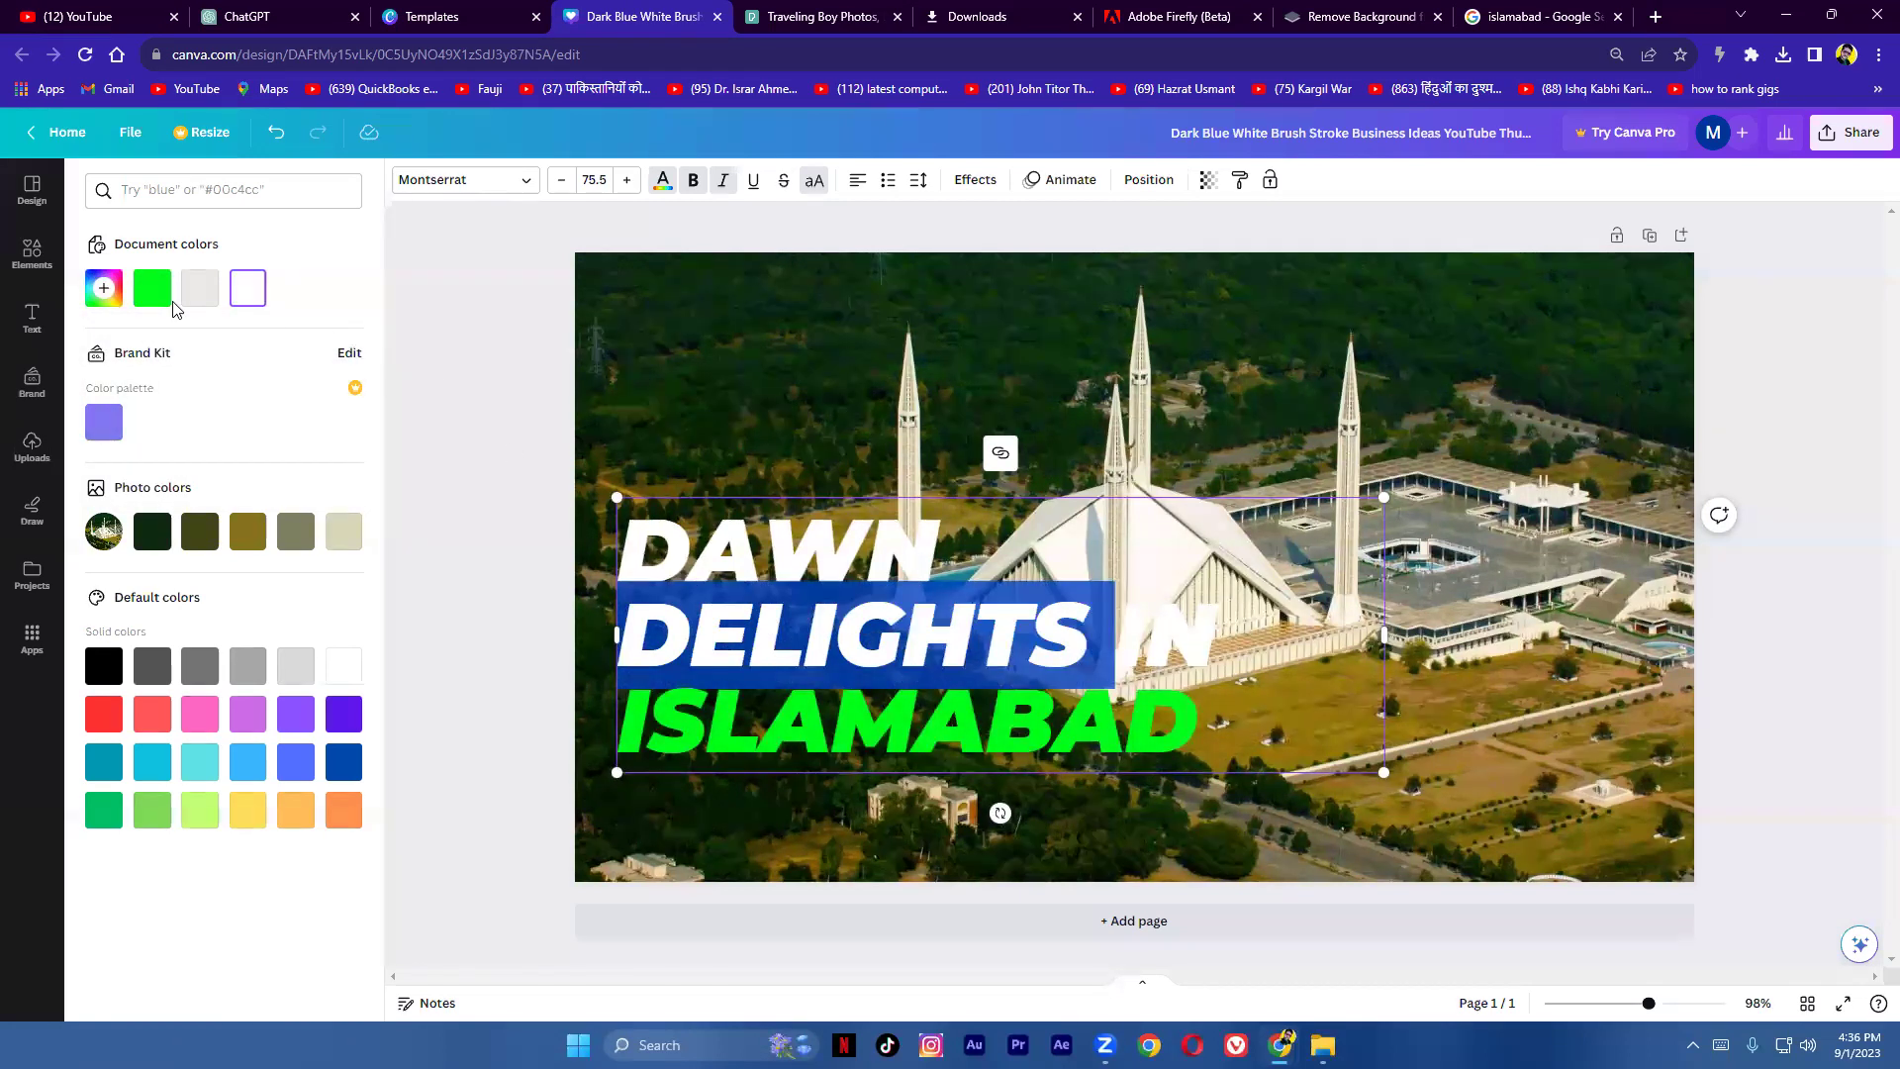
click(103, 287)
click(149, 441)
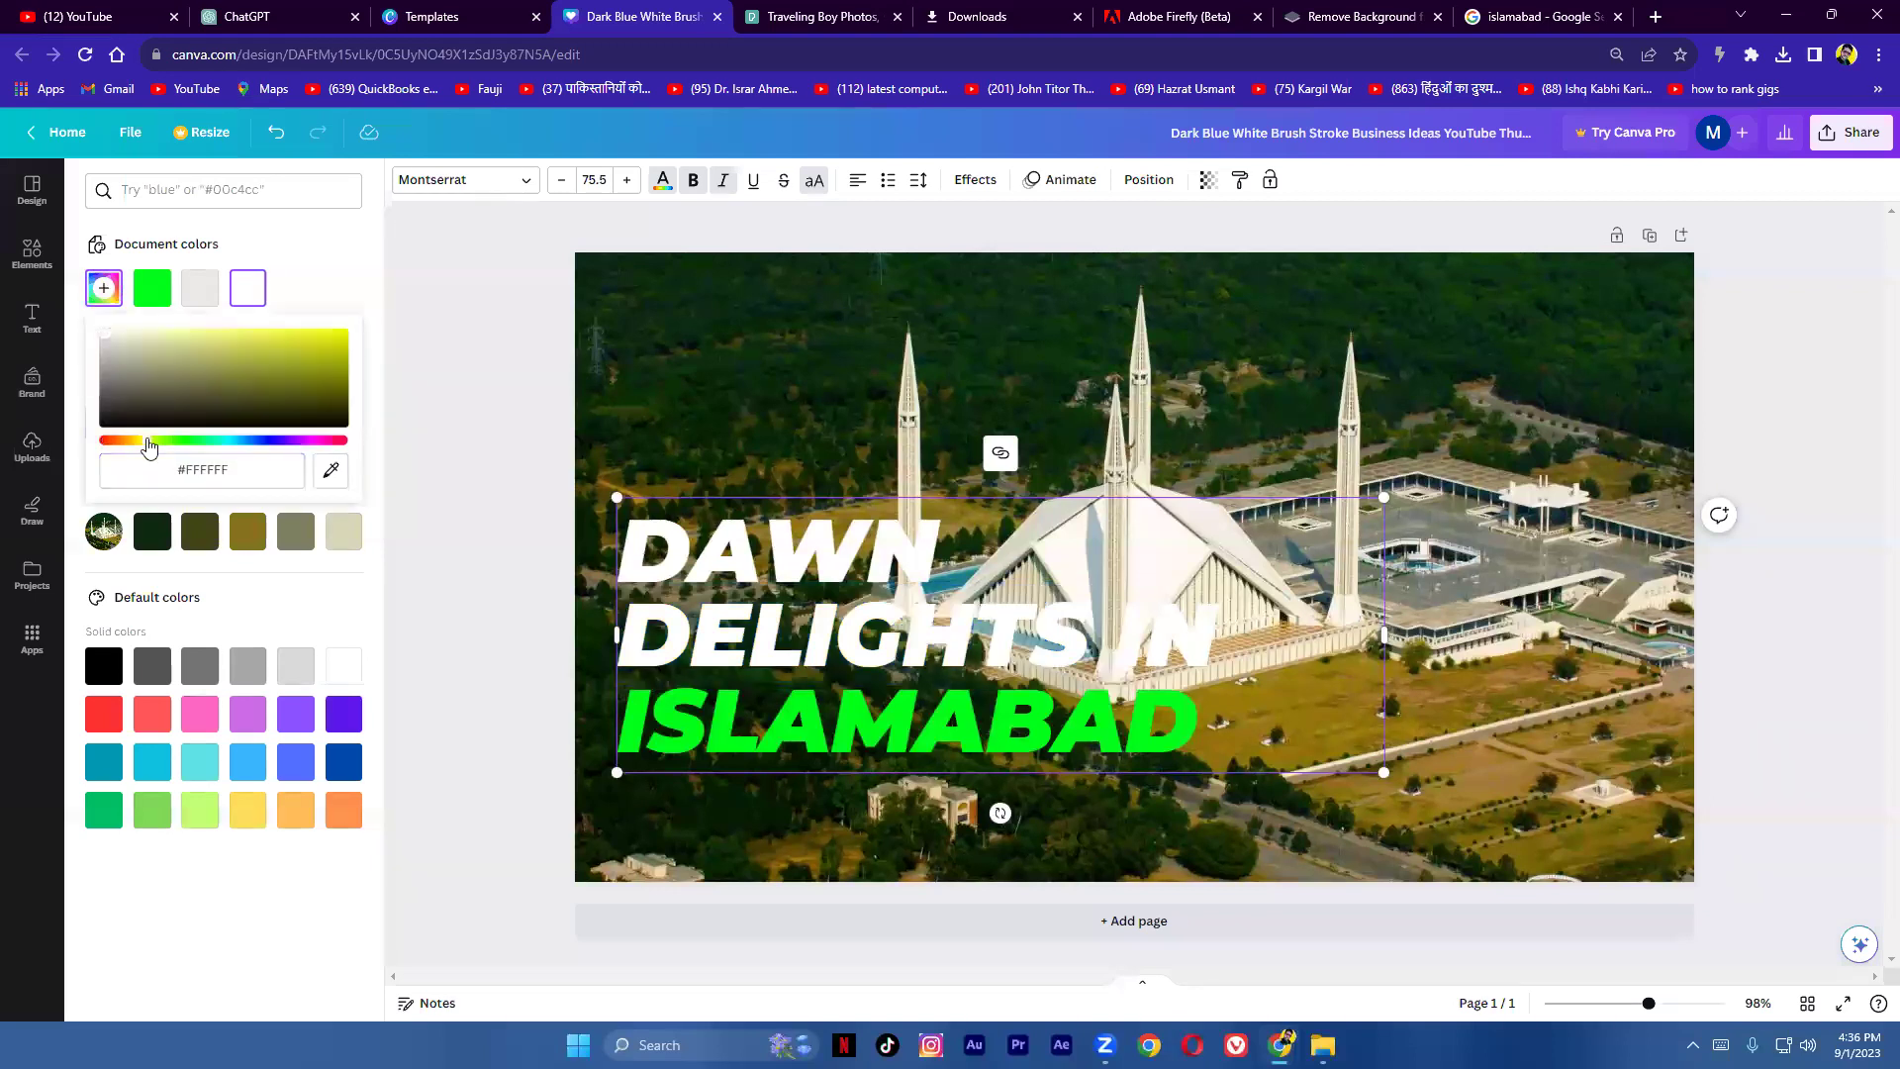
drag(256, 411, 343, 332)
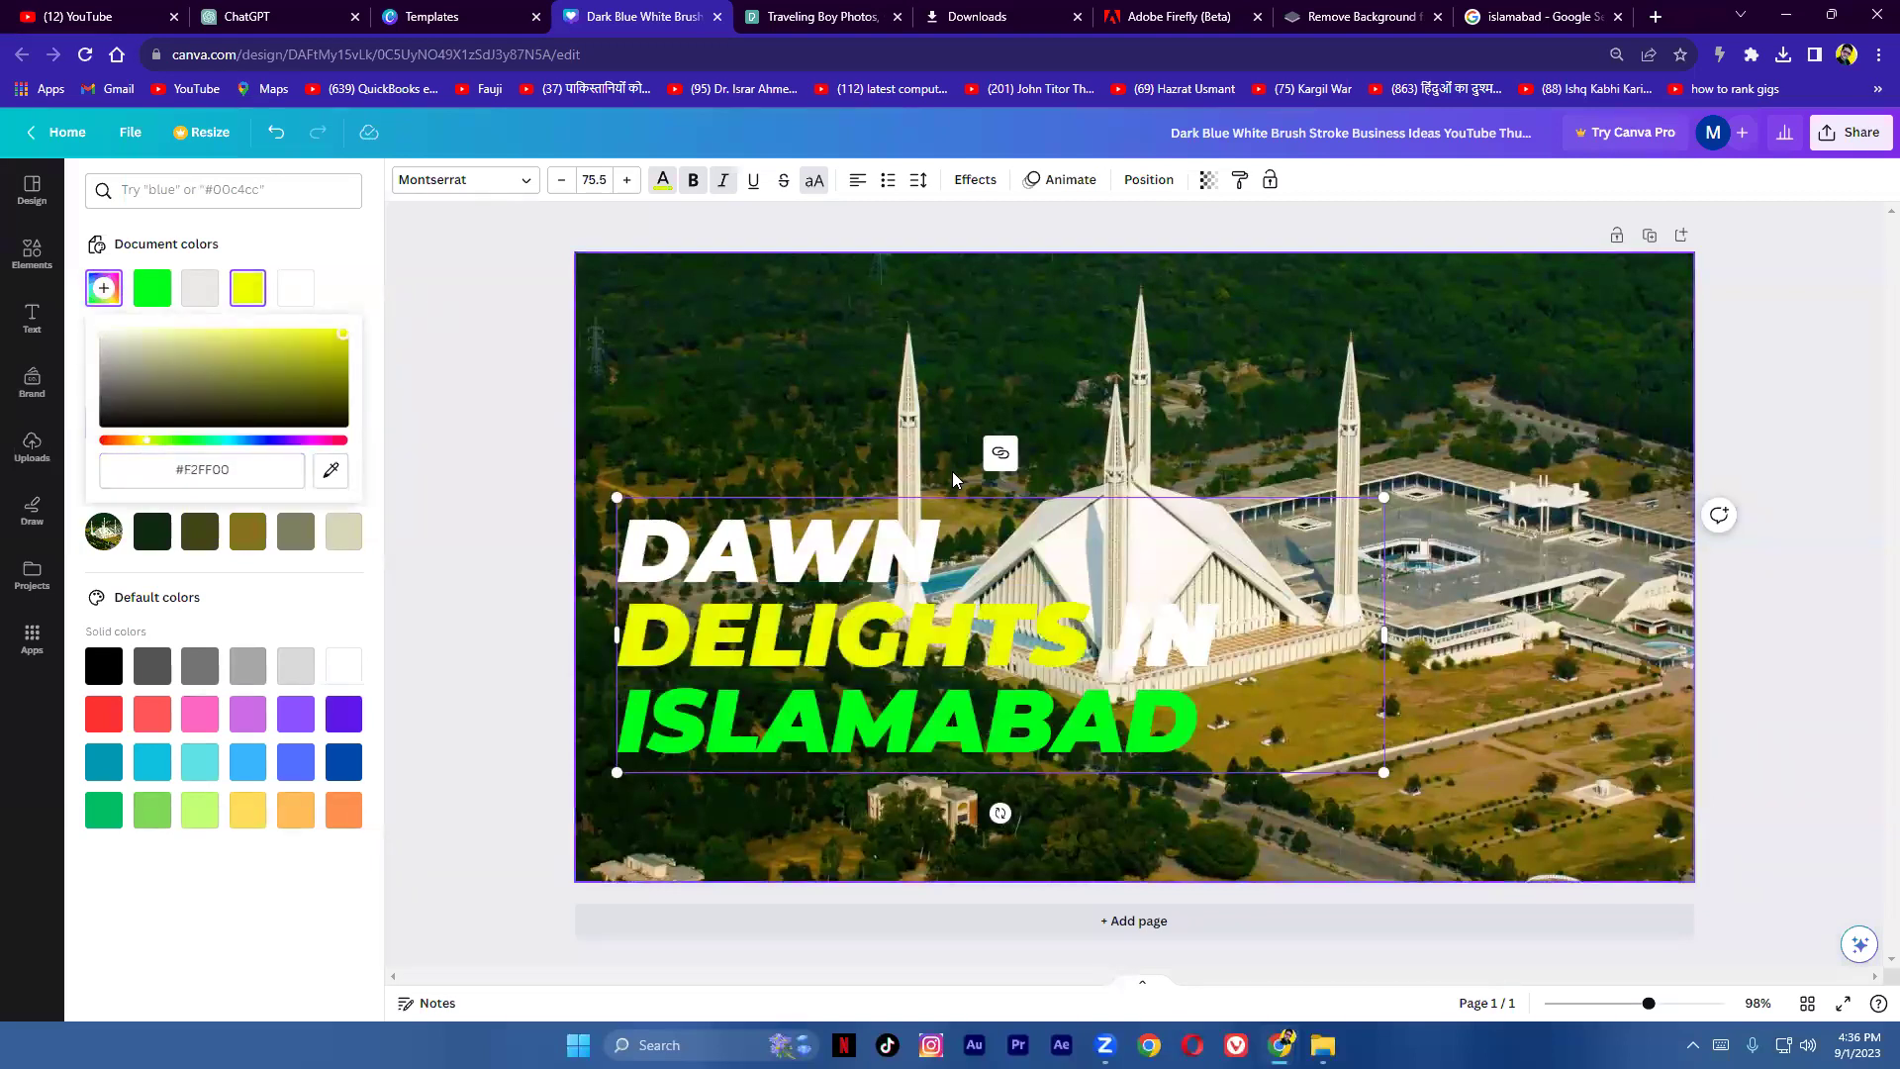
click(774, 414)
Step: Try the whole title without the uppercase setting and switch it back to uppercase
click(758, 548)
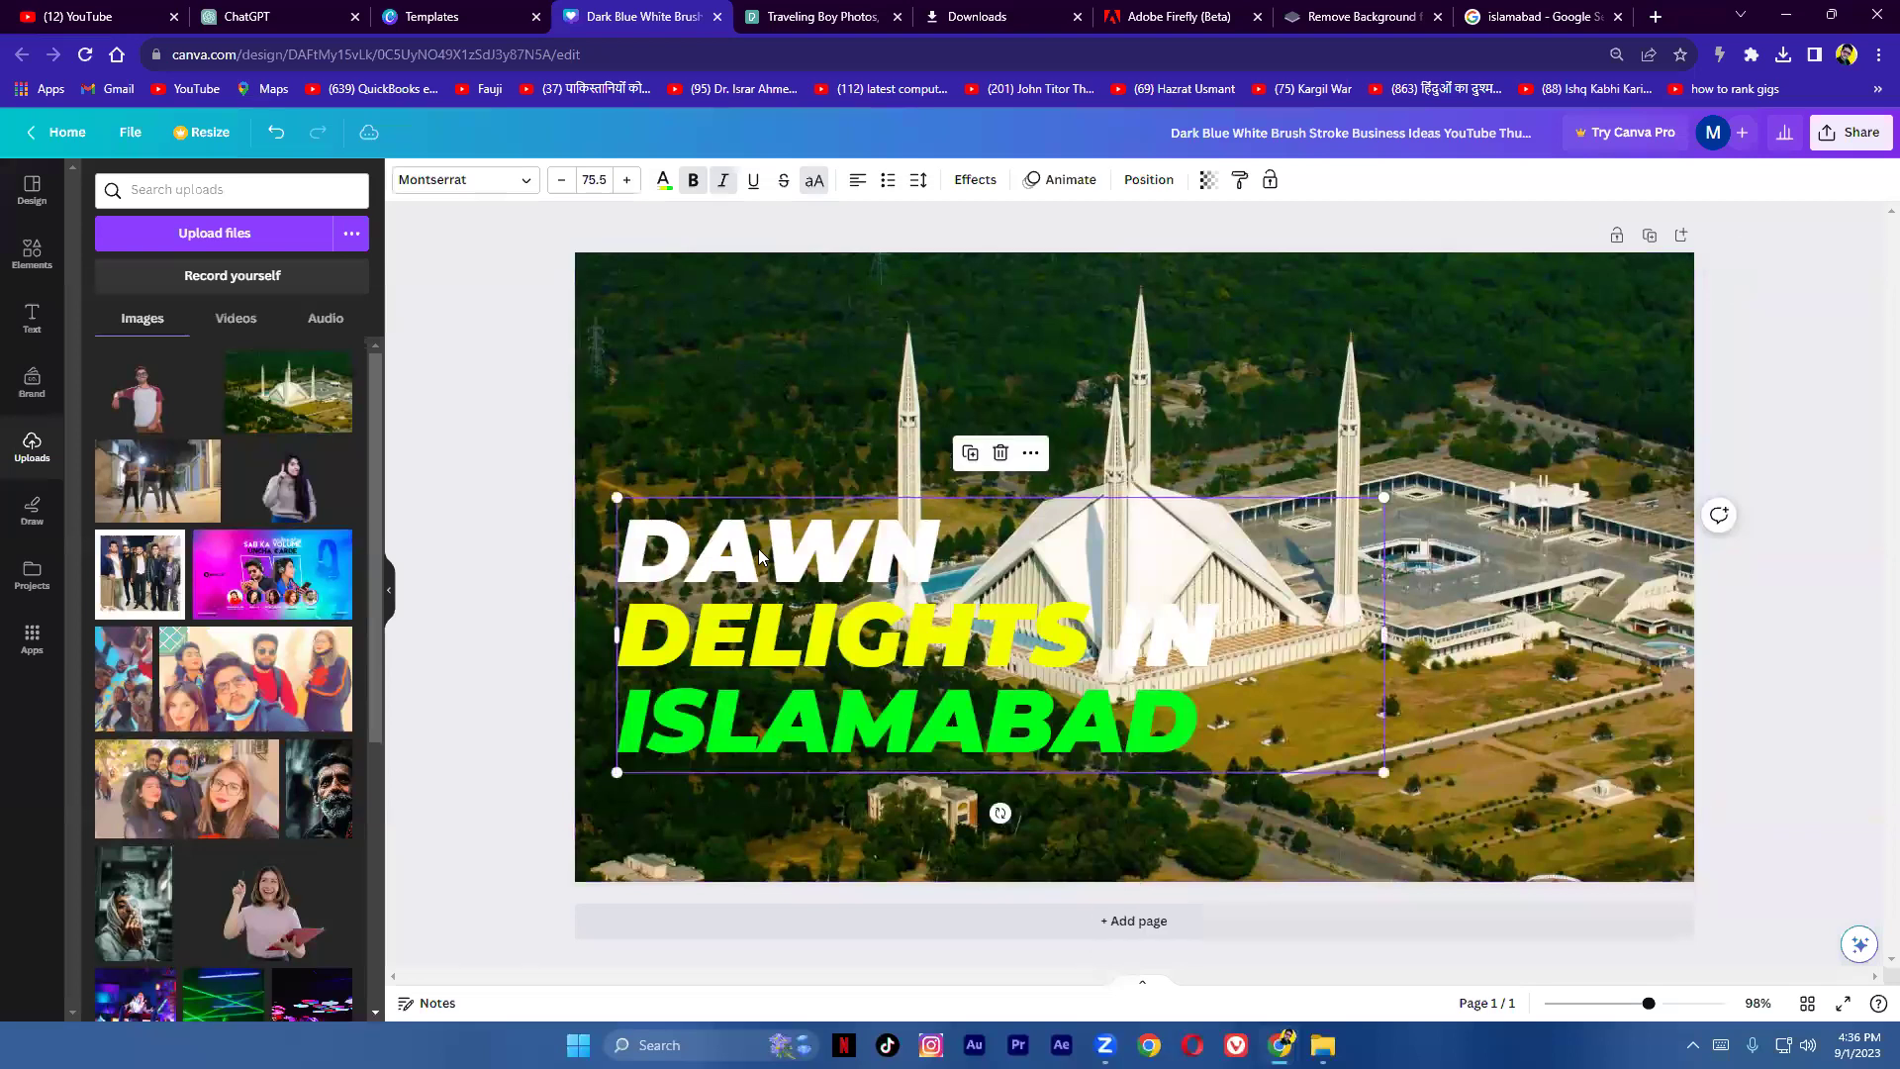
click(760, 550)
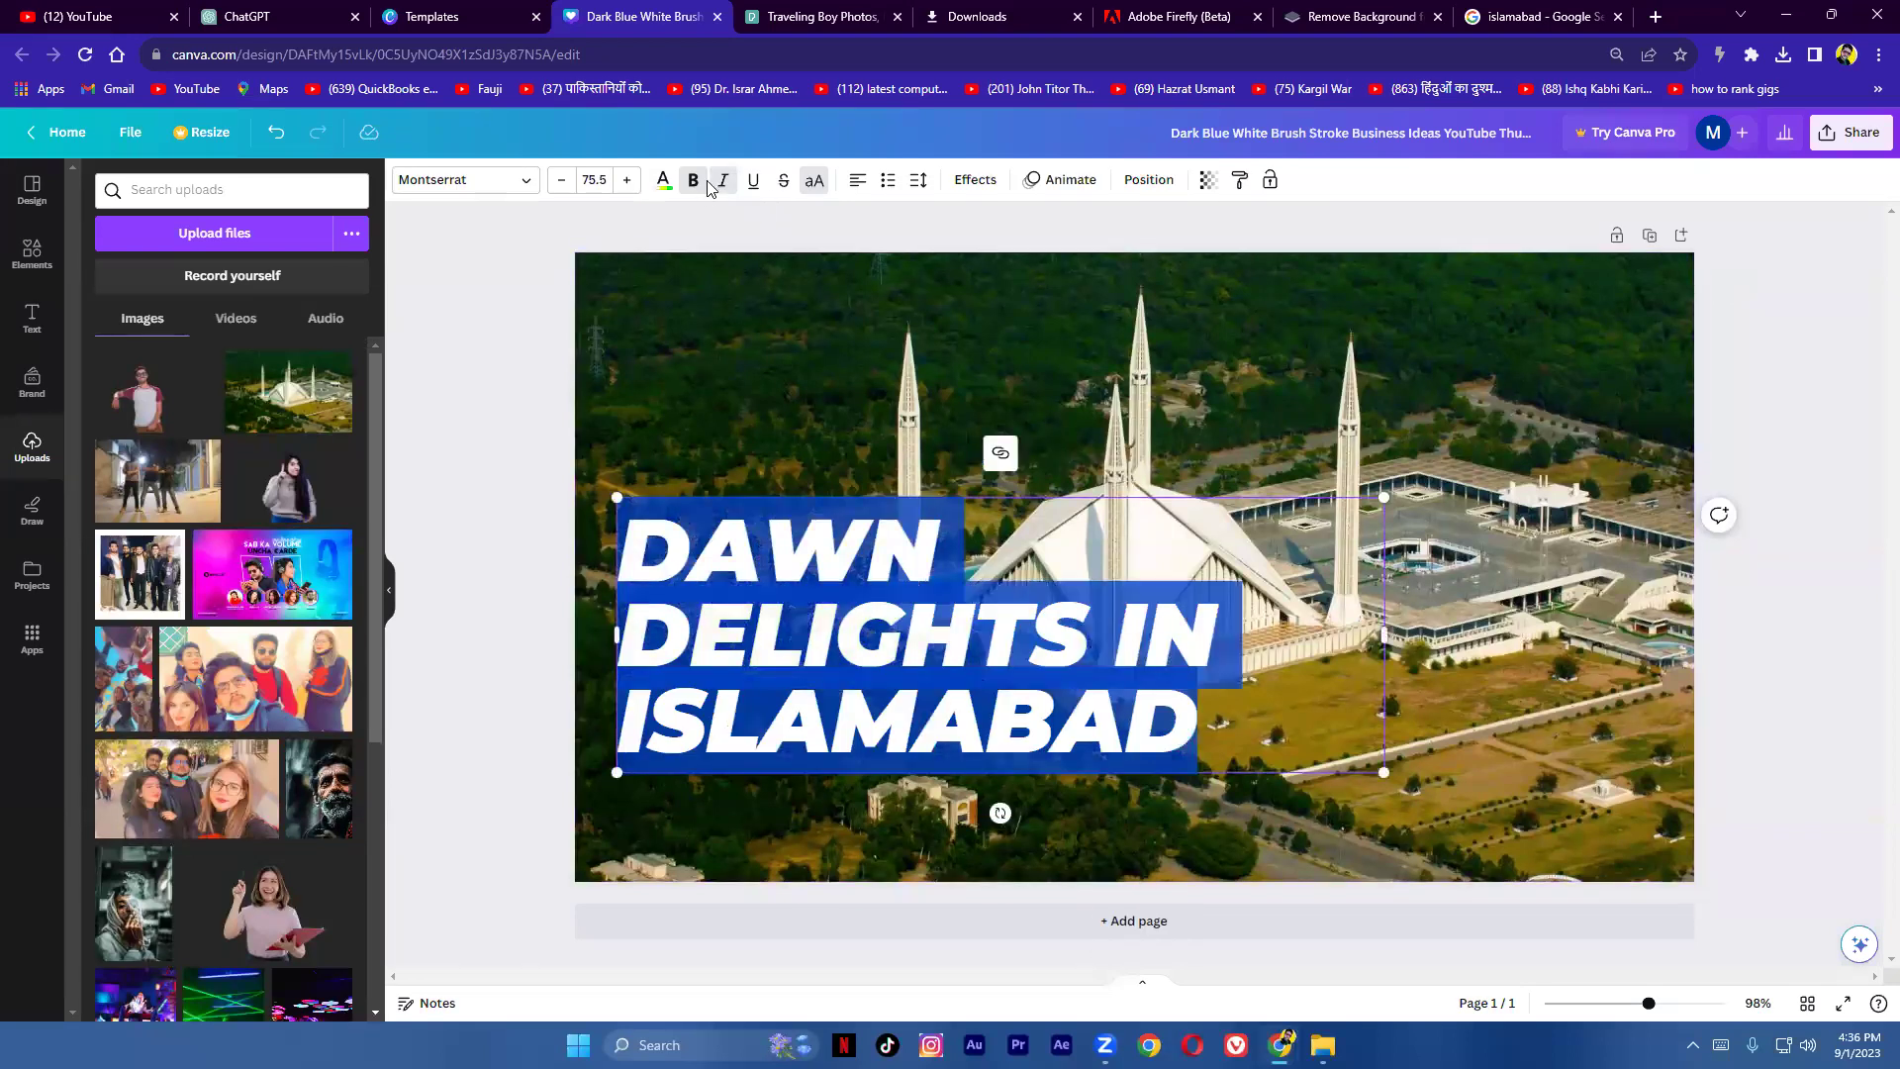
click(812, 188)
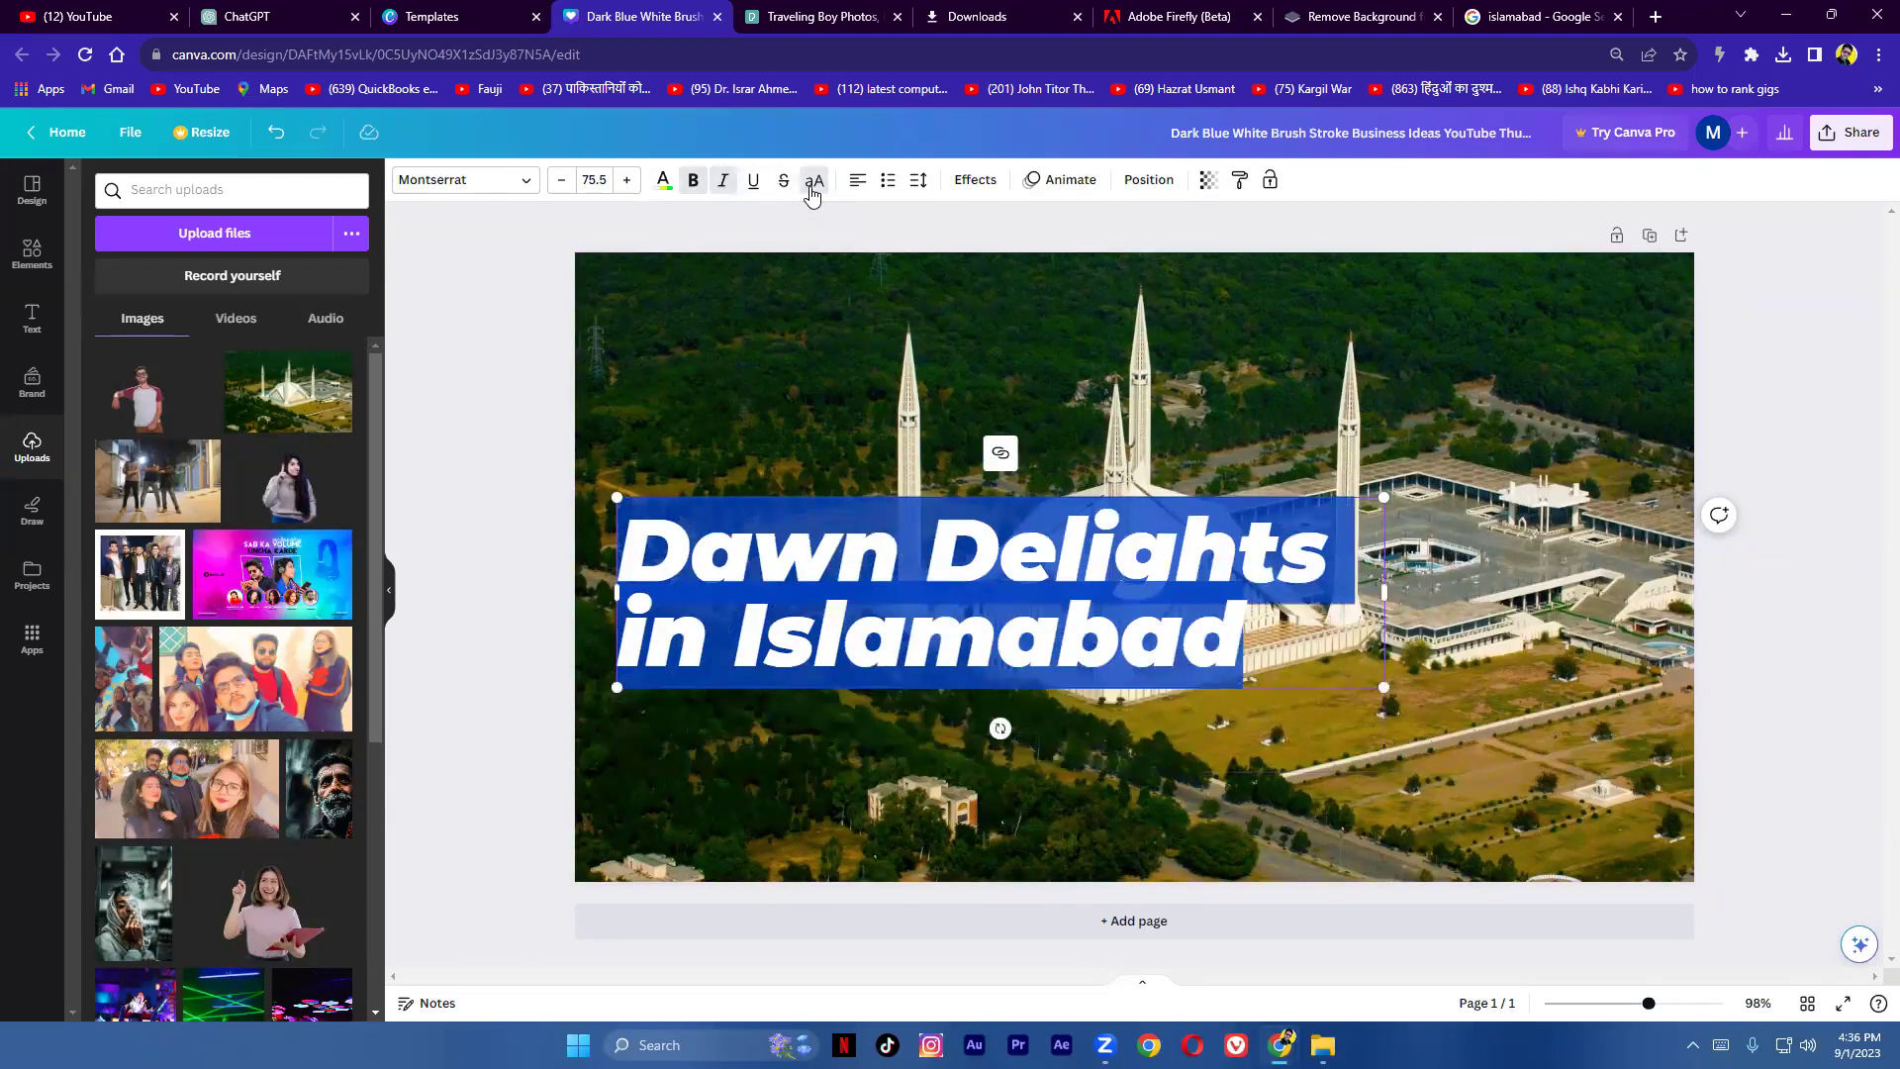
click(812, 188)
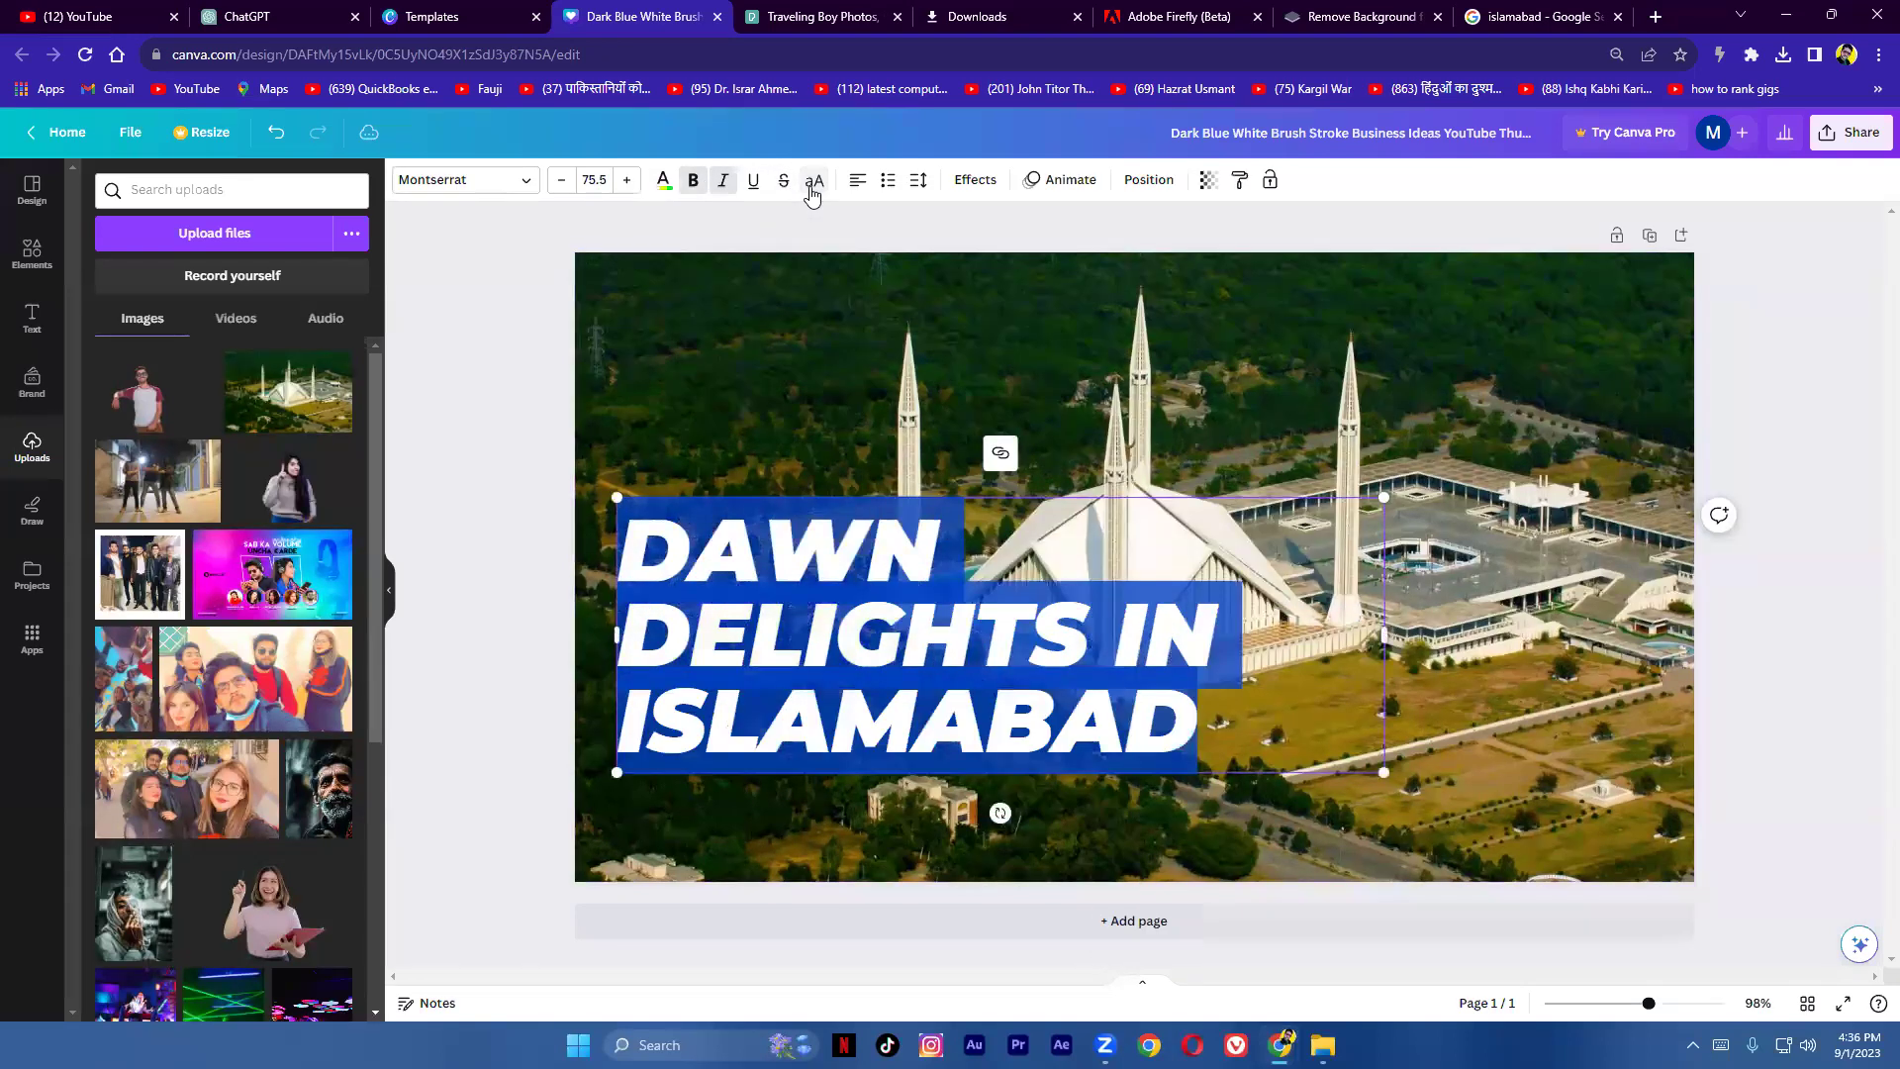
Step: Add a black Background effect to the title with roundness 0, spread 35 and transparency 20
click(985, 185)
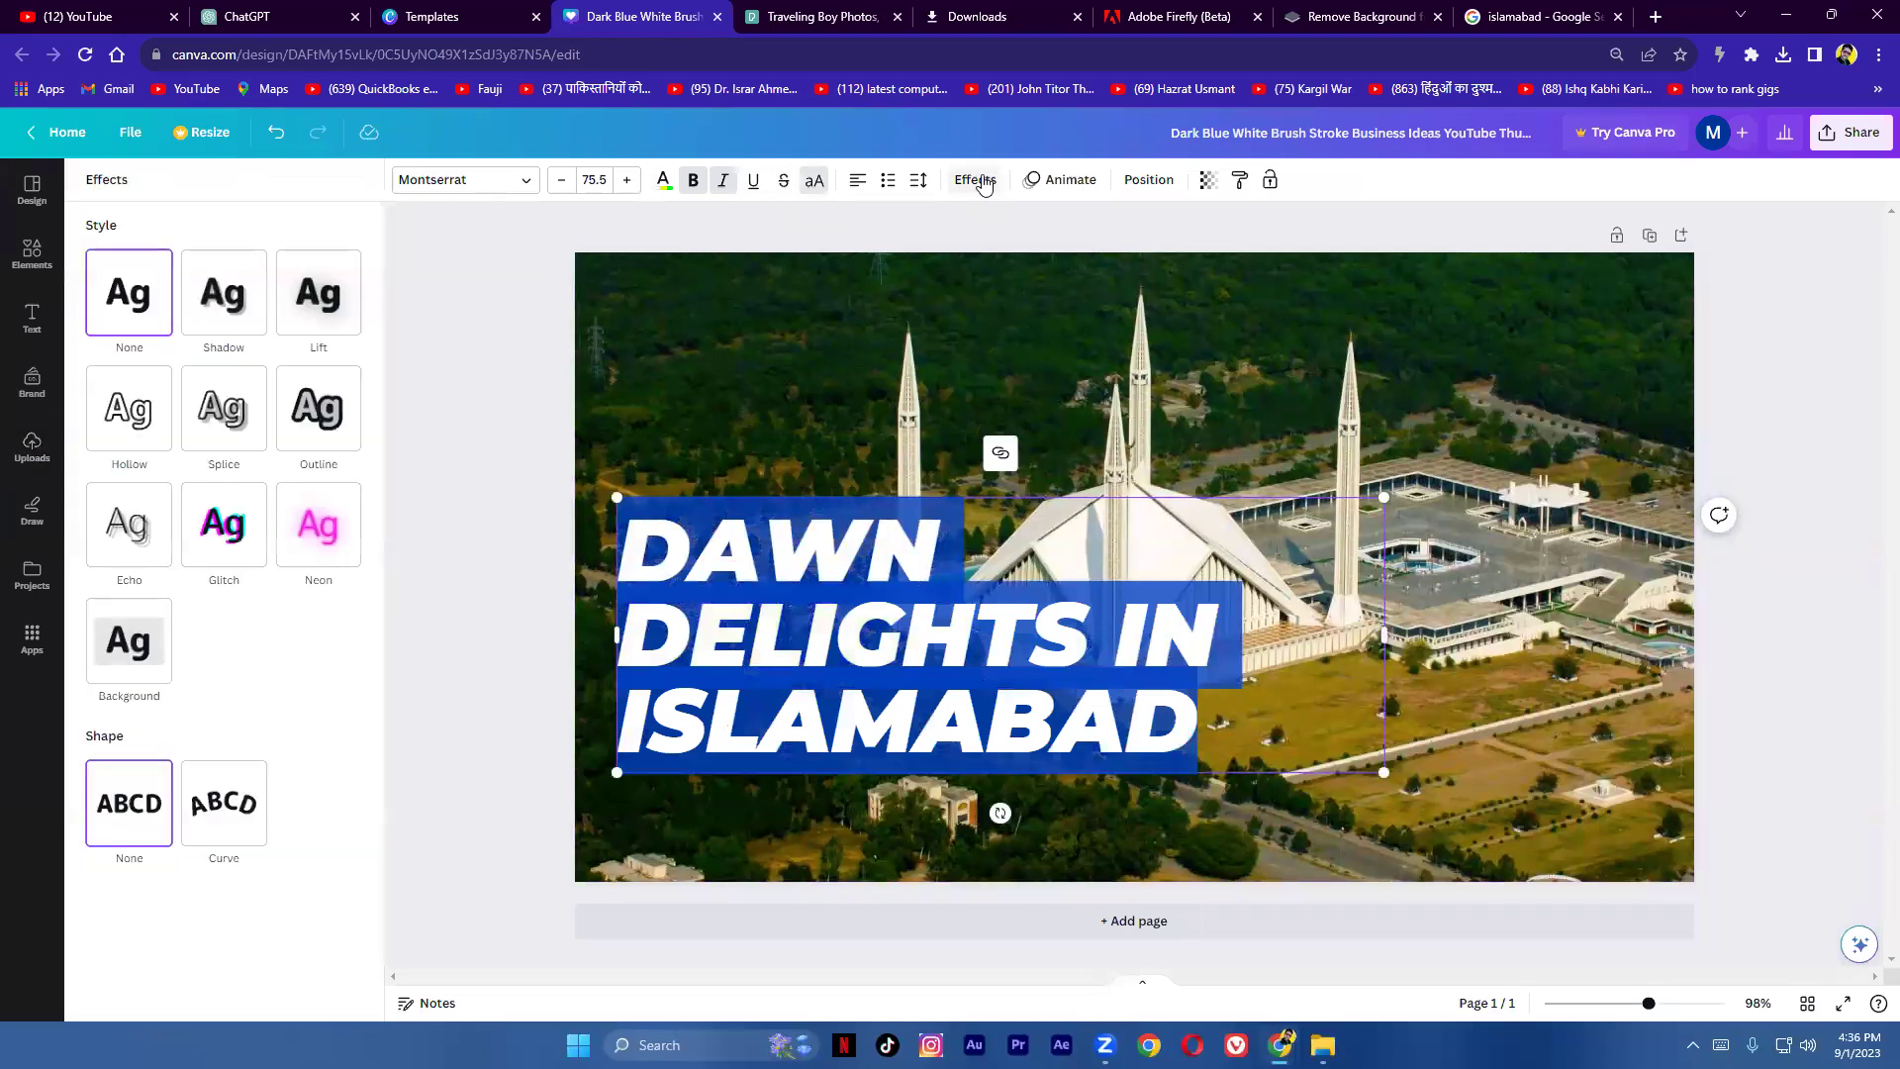
click(128, 661)
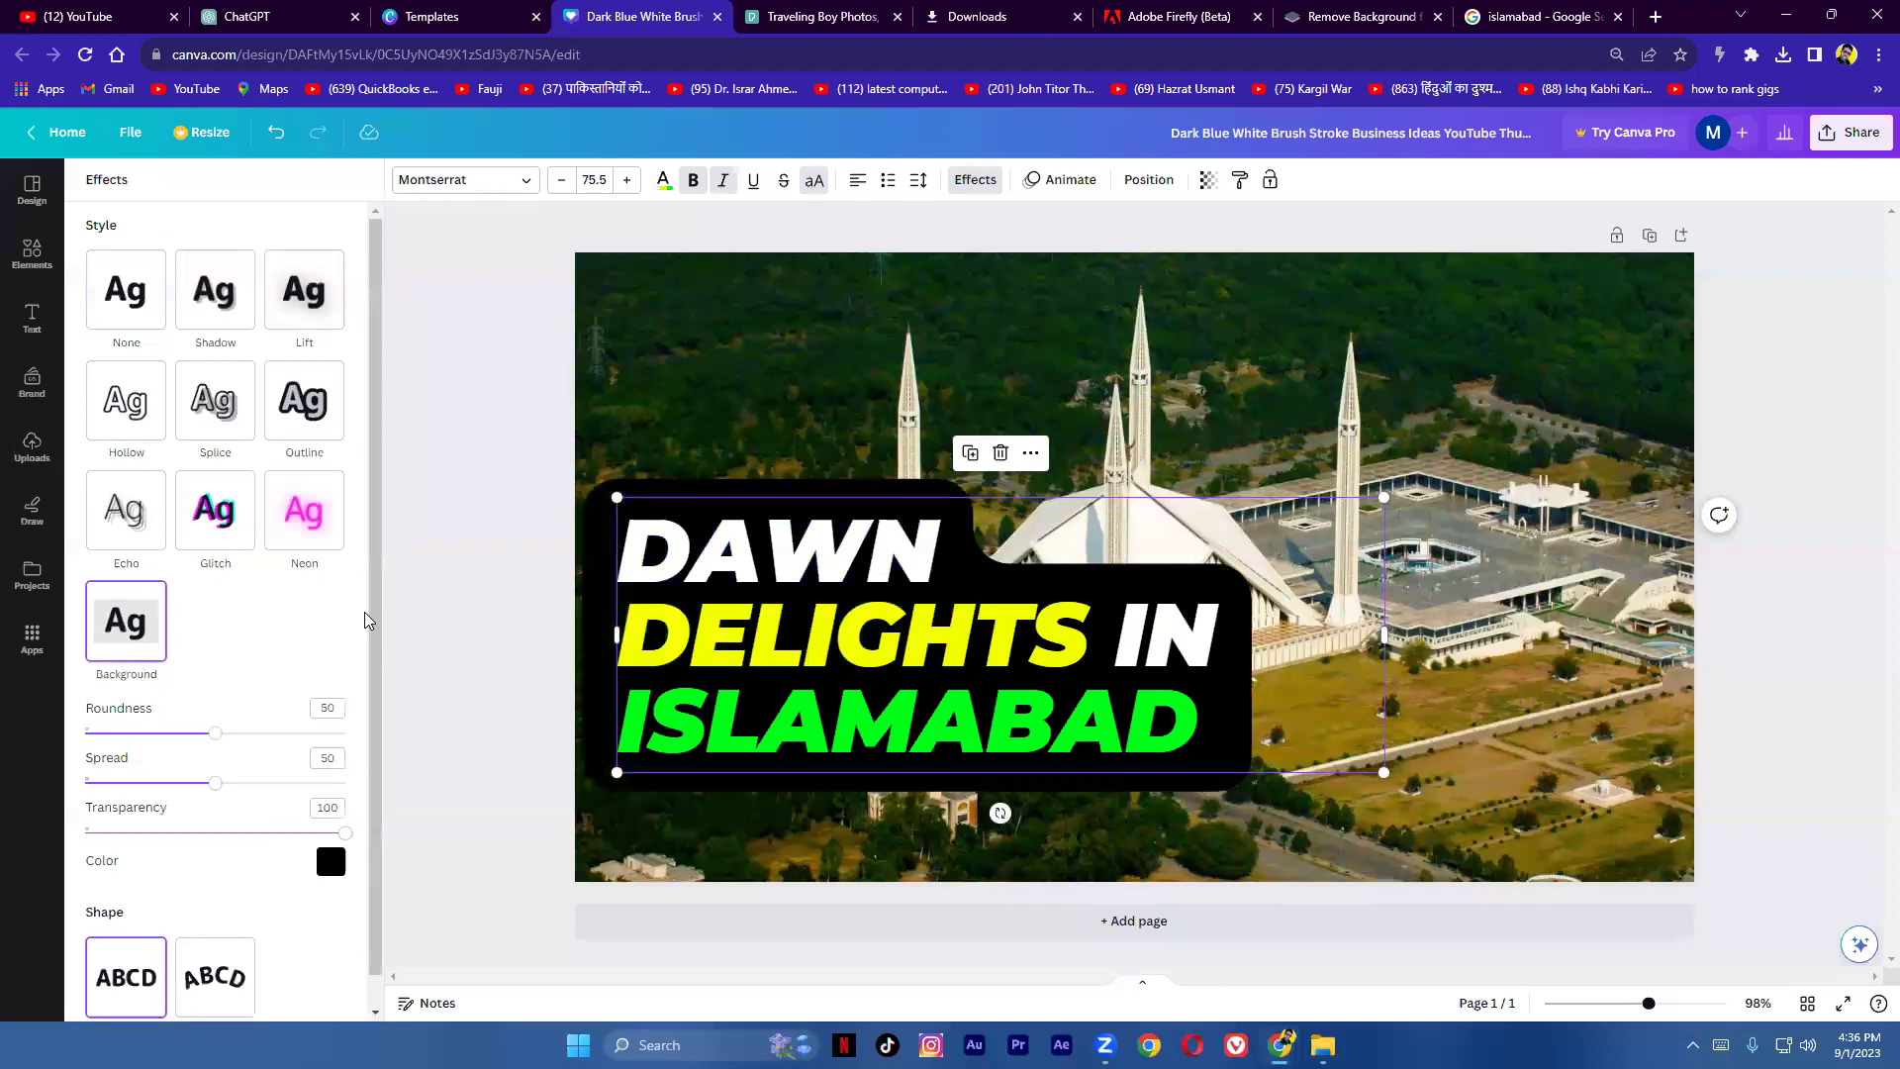
drag(215, 733, 86, 738)
drag(214, 782, 176, 783)
drag(342, 839, 137, 830)
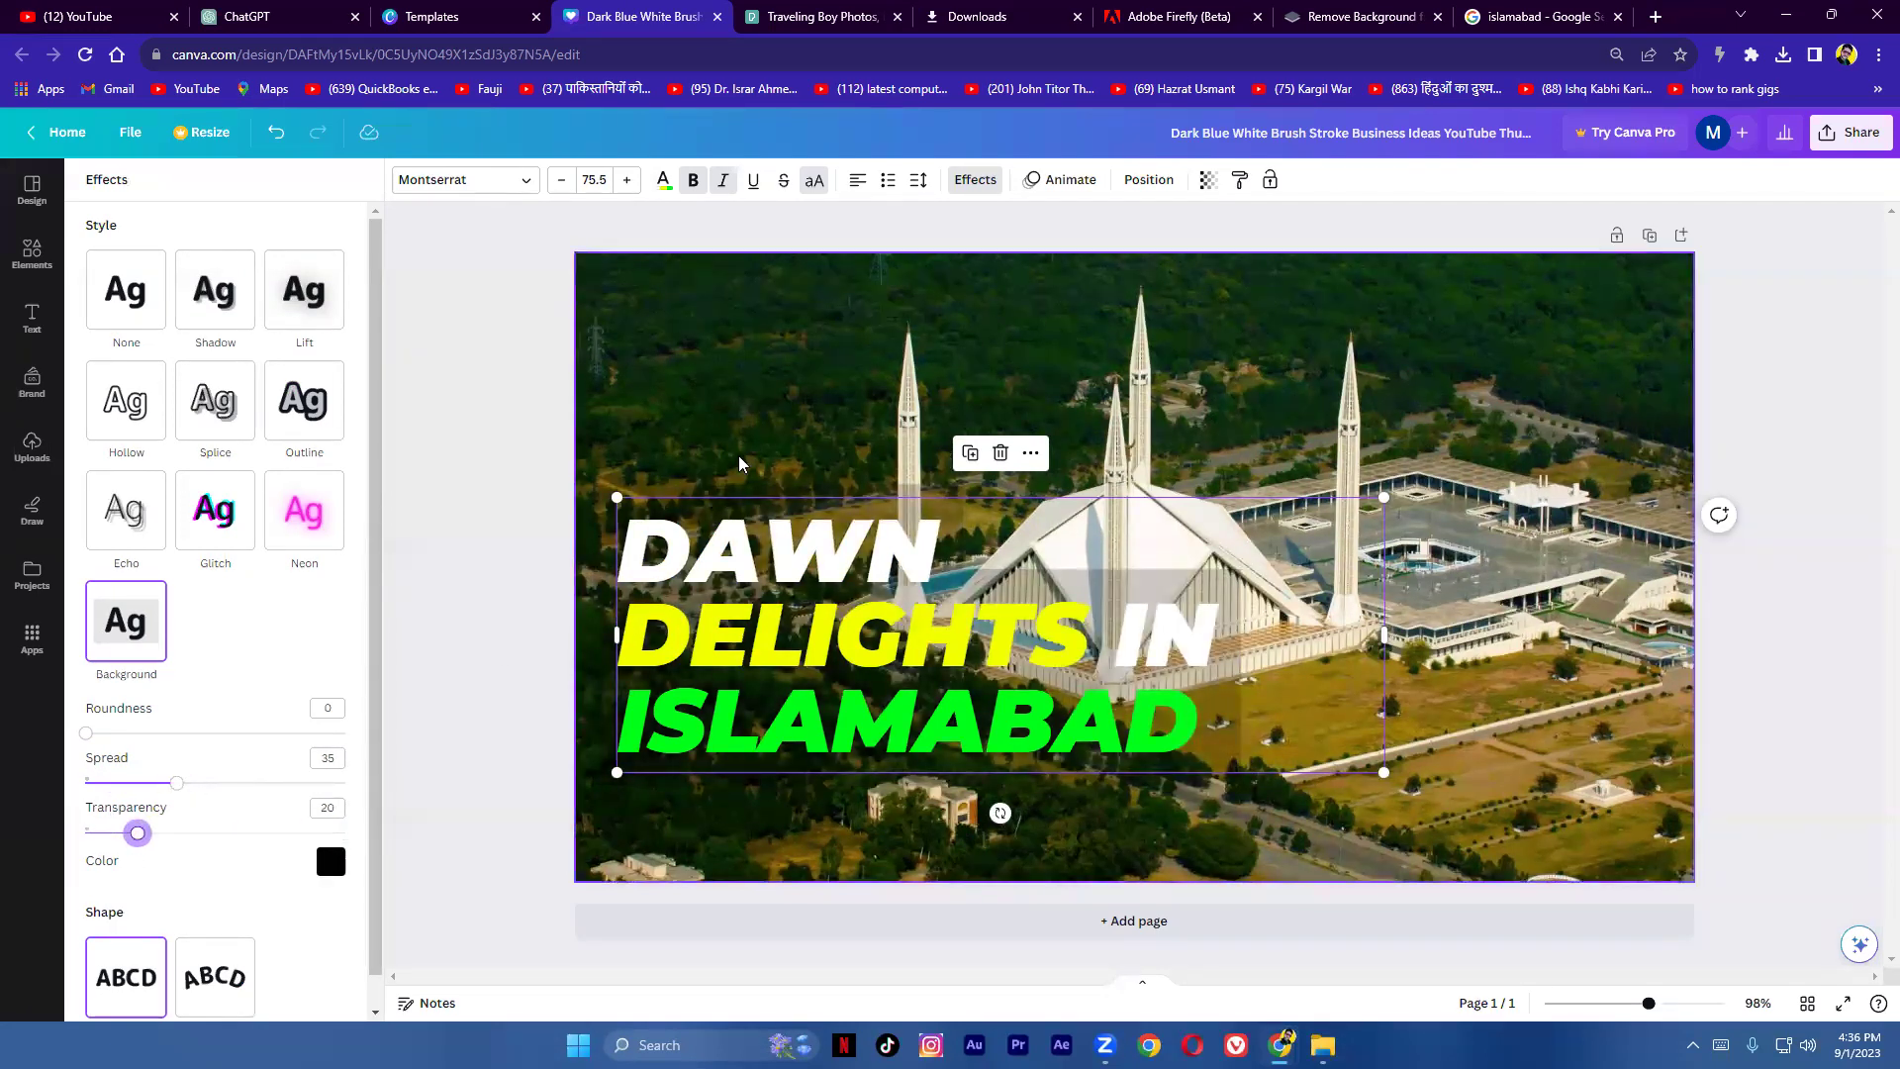
click(850, 447)
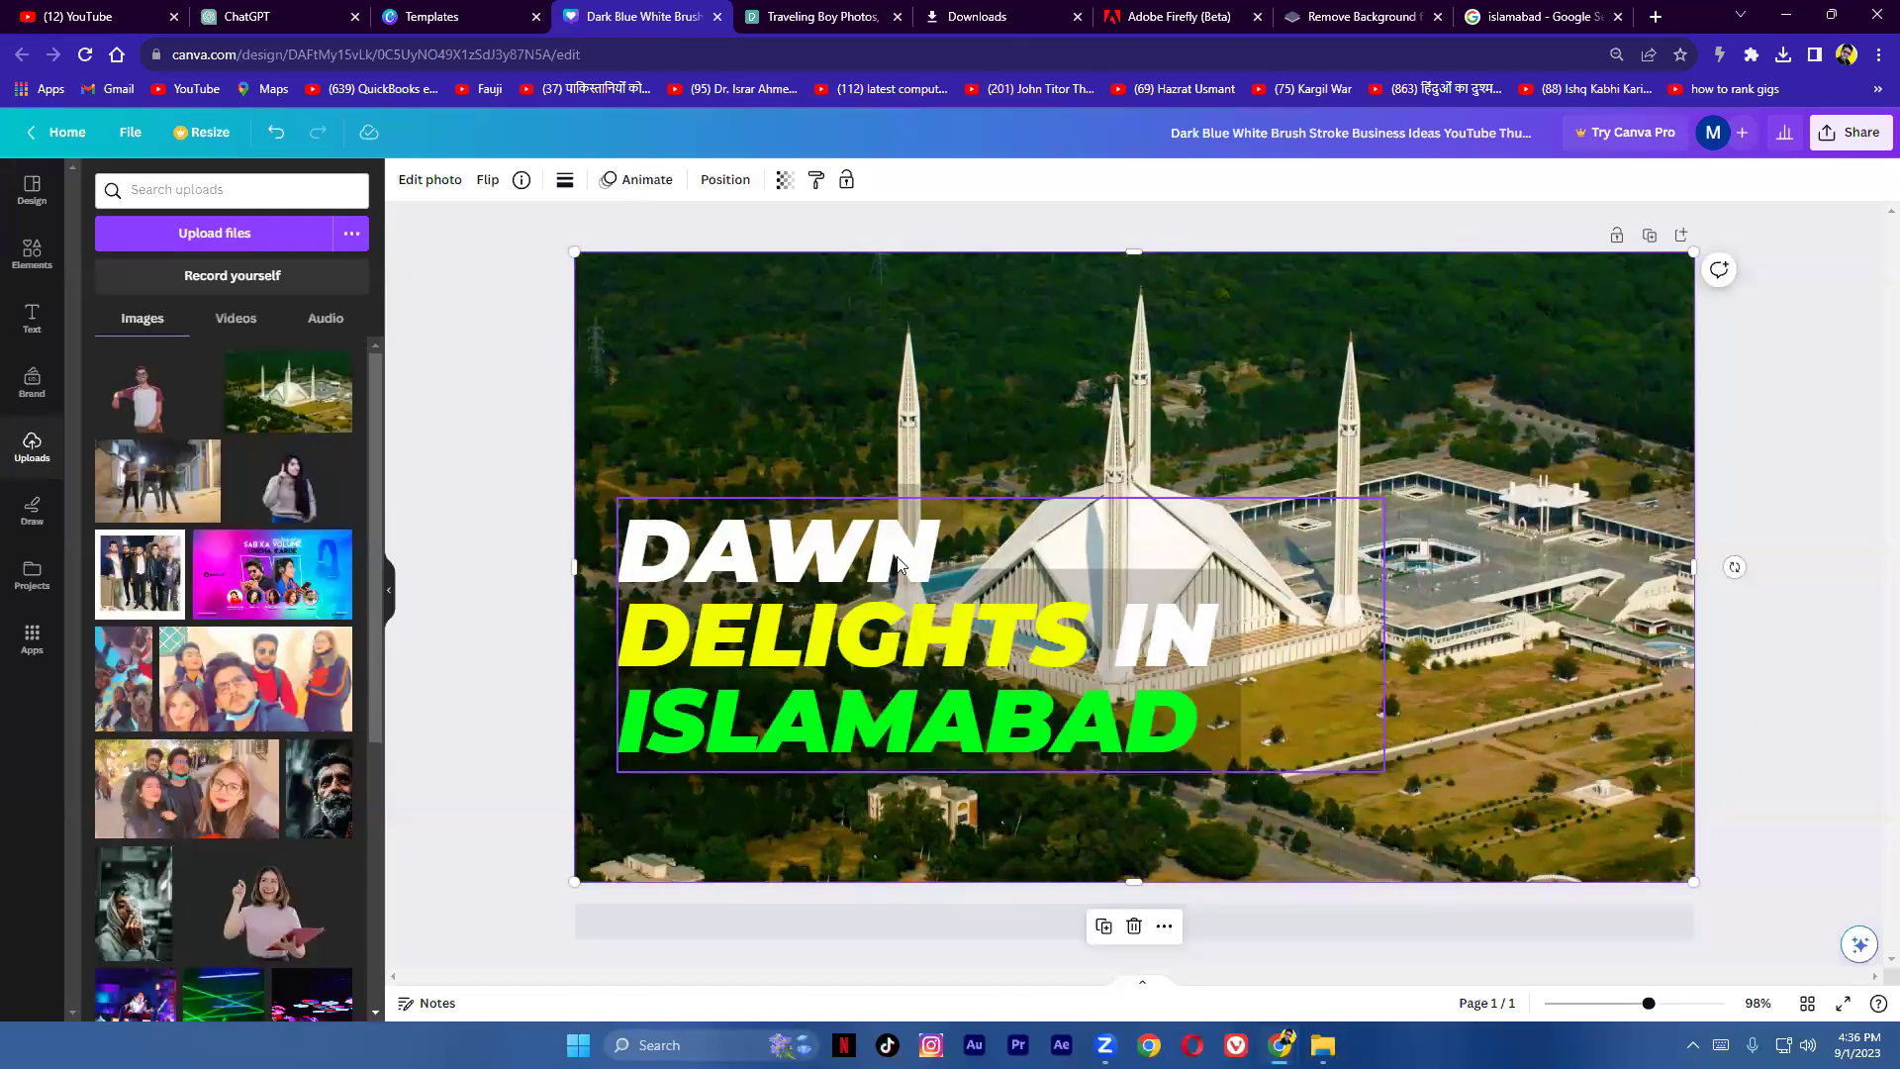
Step: Enlarge the title text to about size 81.5 and move it down into the page's lower left corner
click(1025, 630)
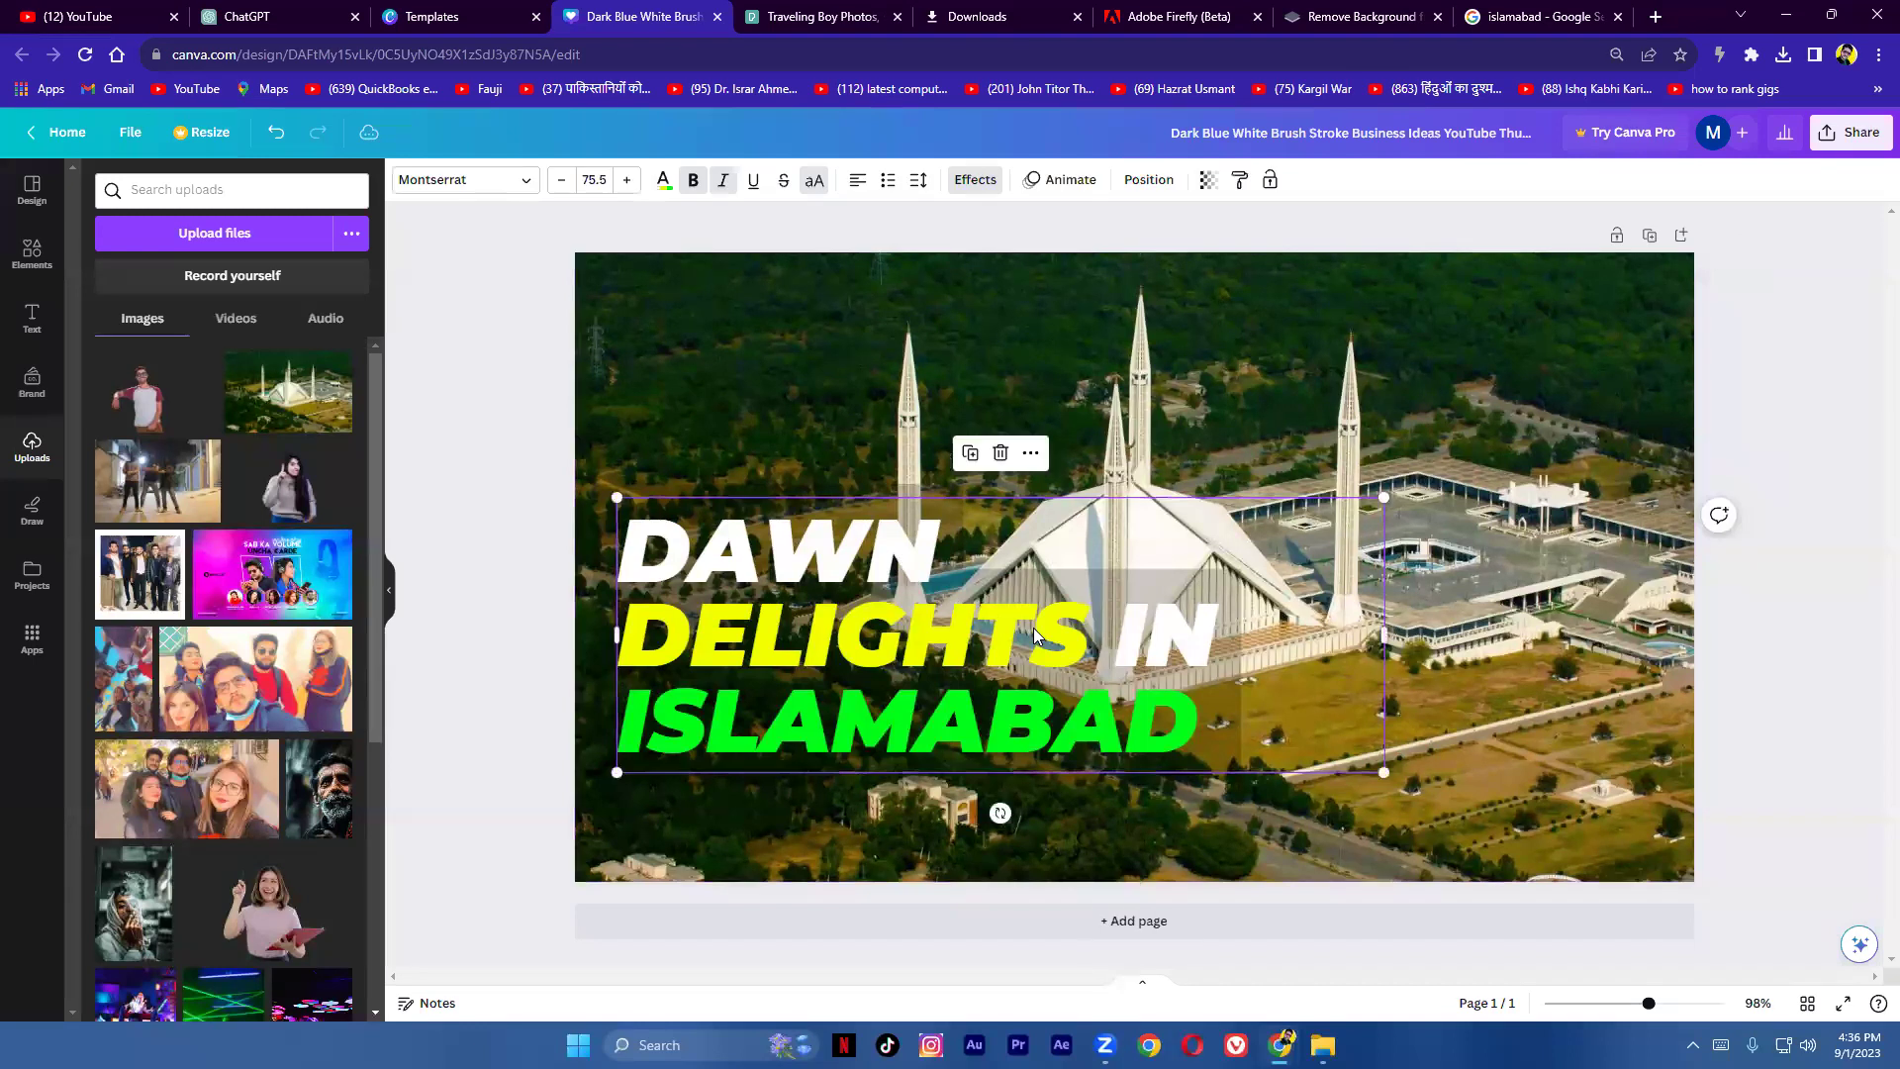
double_click(848, 560)
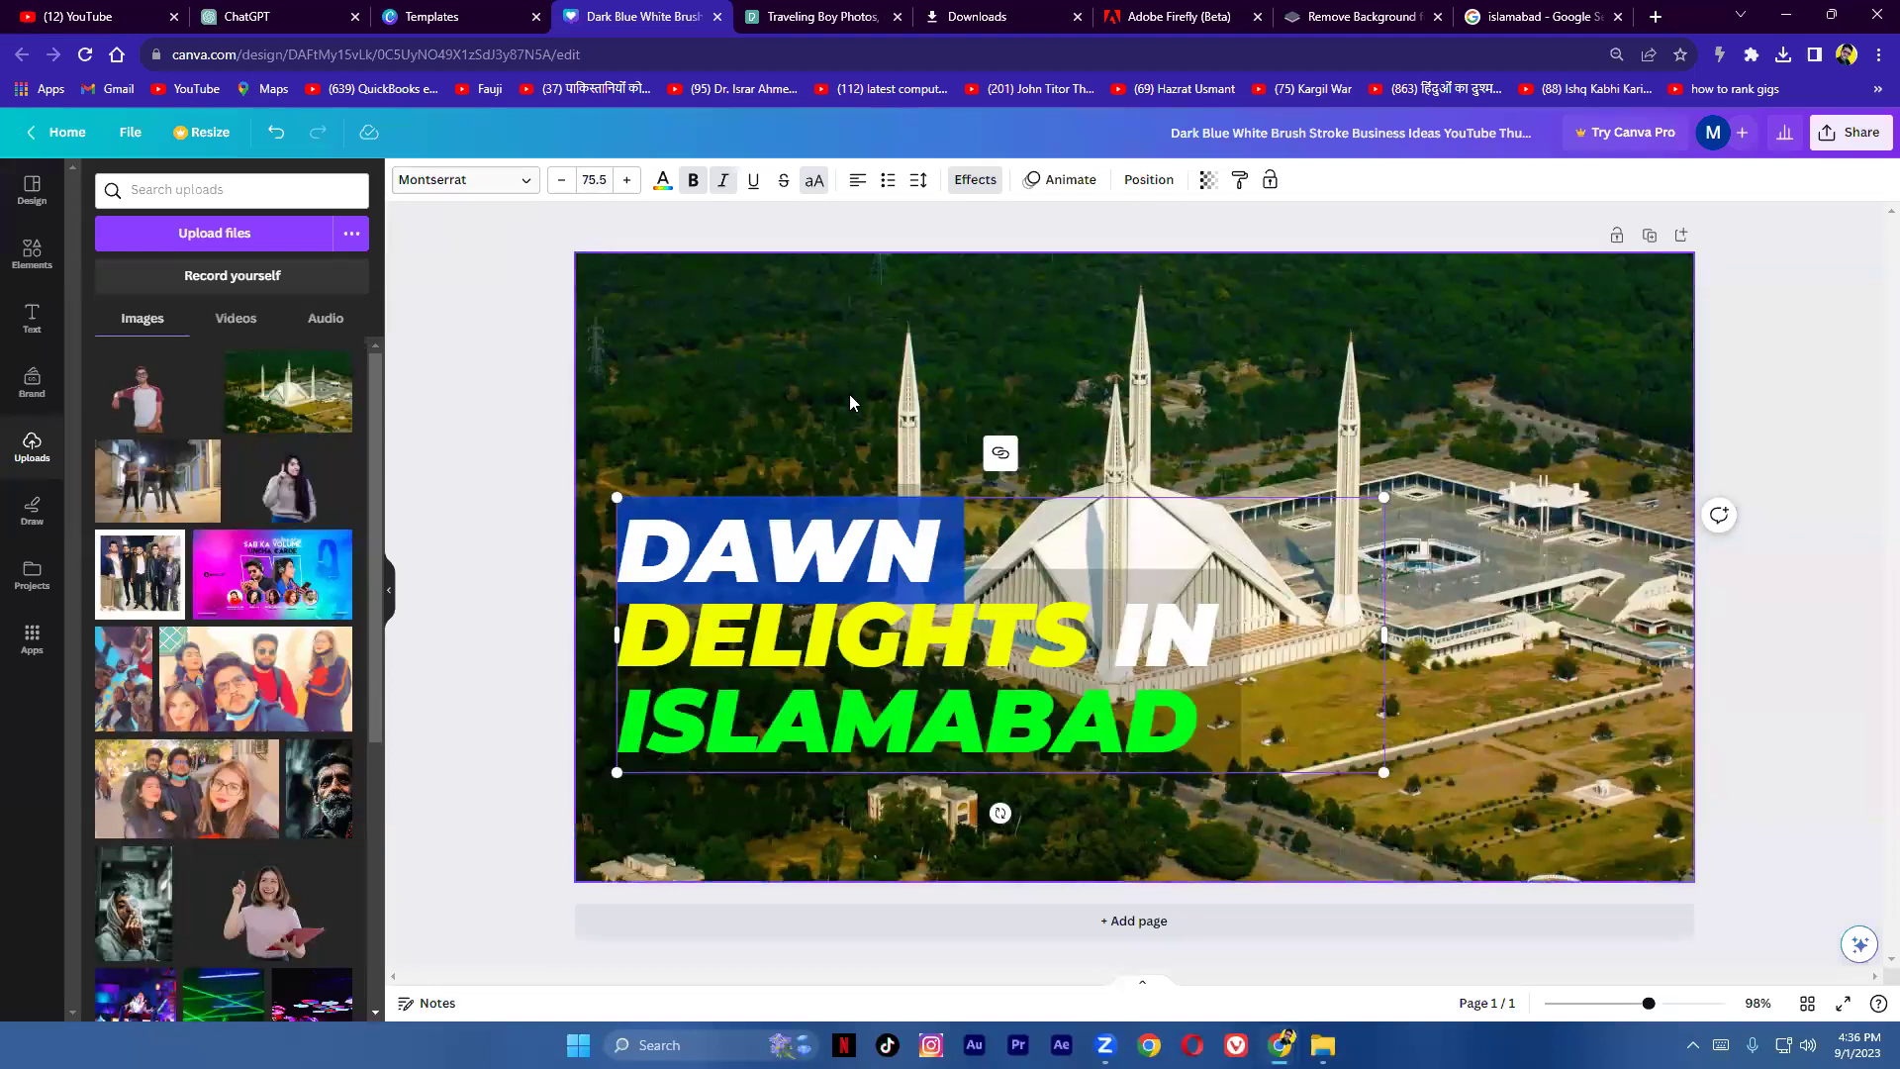
click(815, 561)
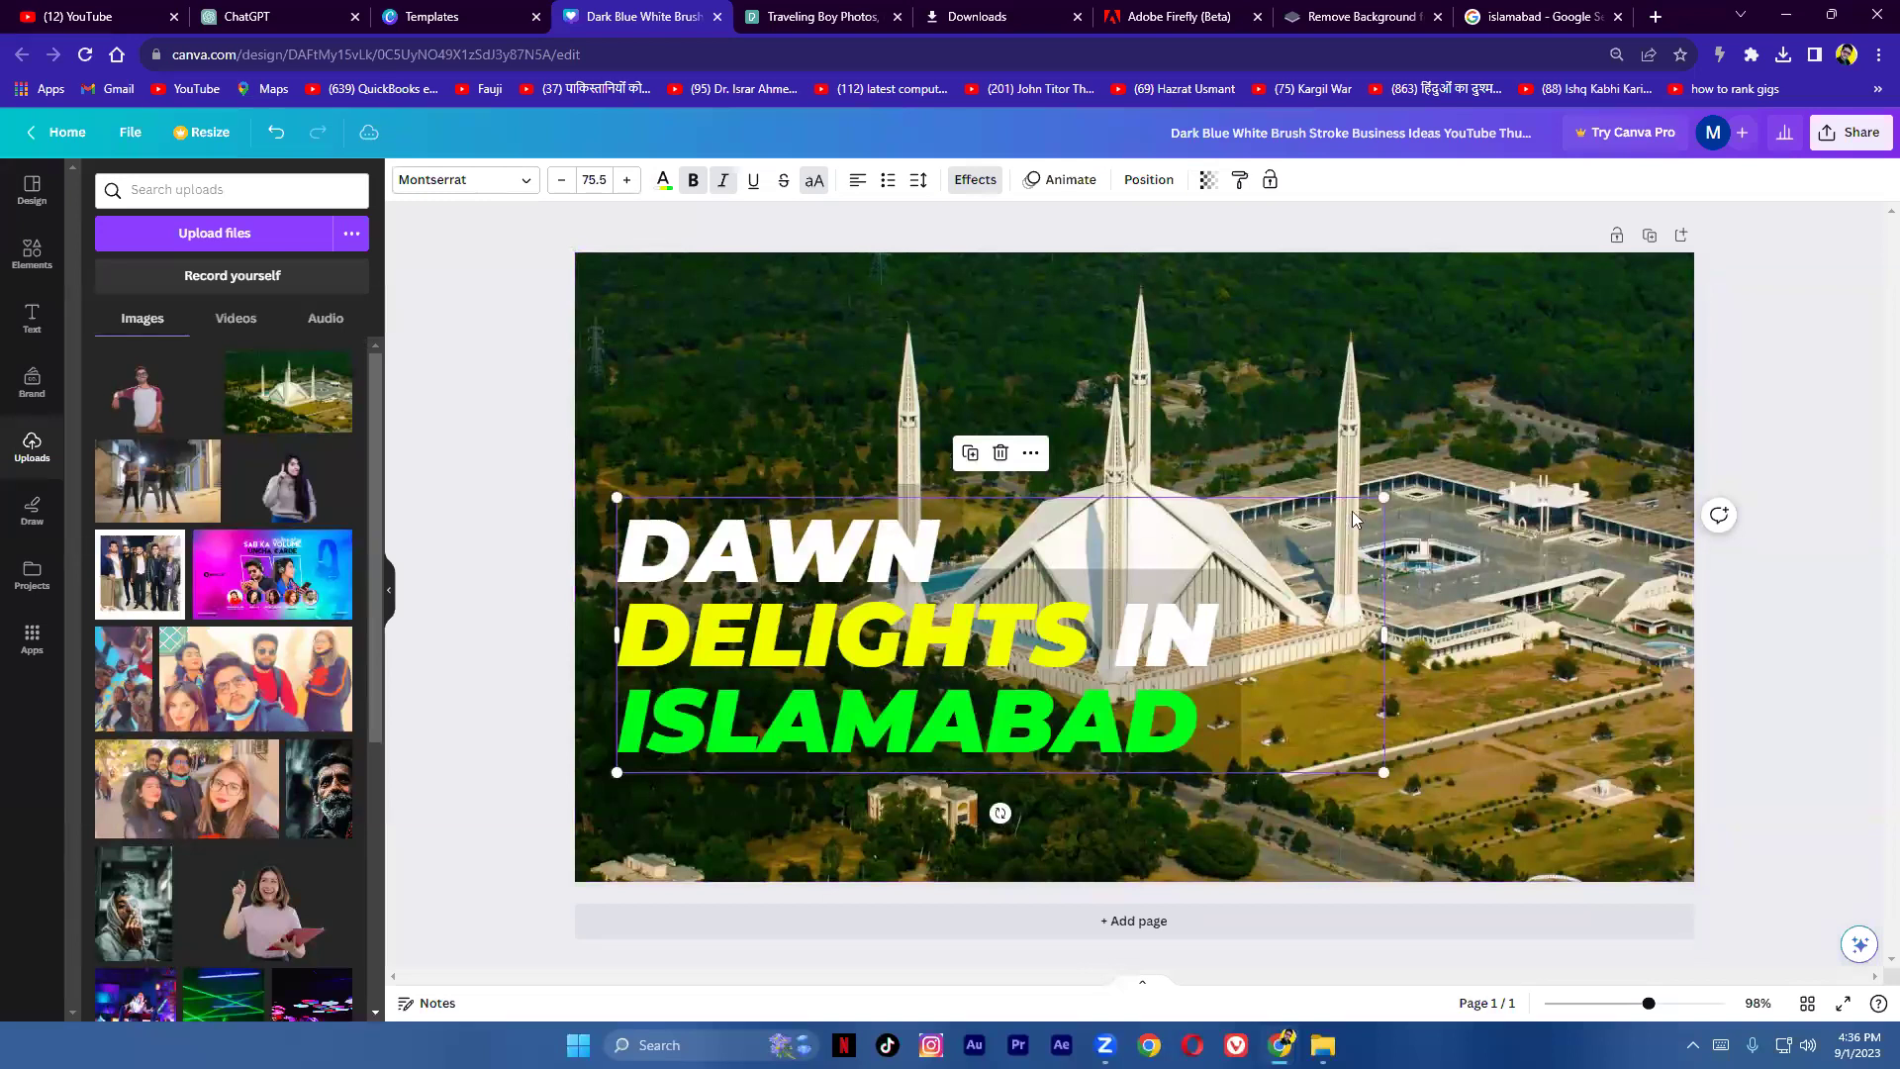
drag(1384, 500, 1611, 416)
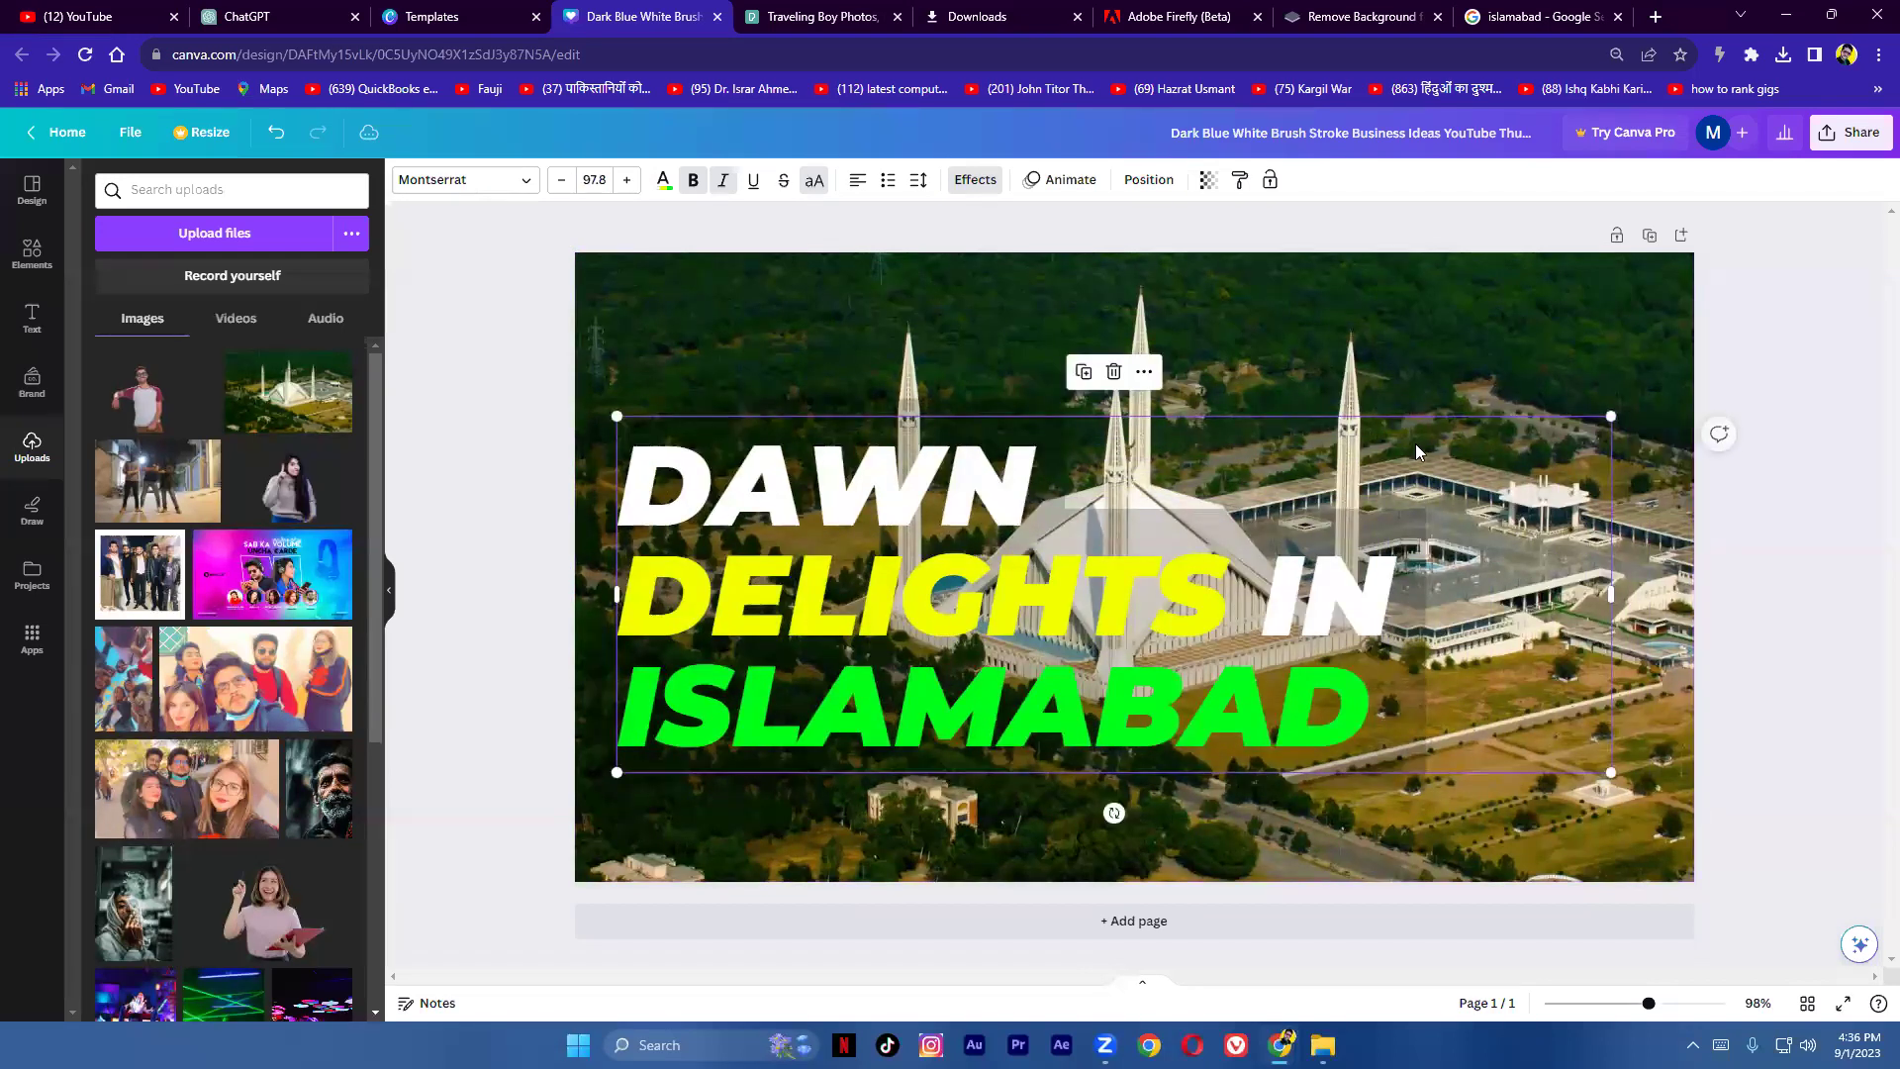
drag(1056, 511, 1037, 583)
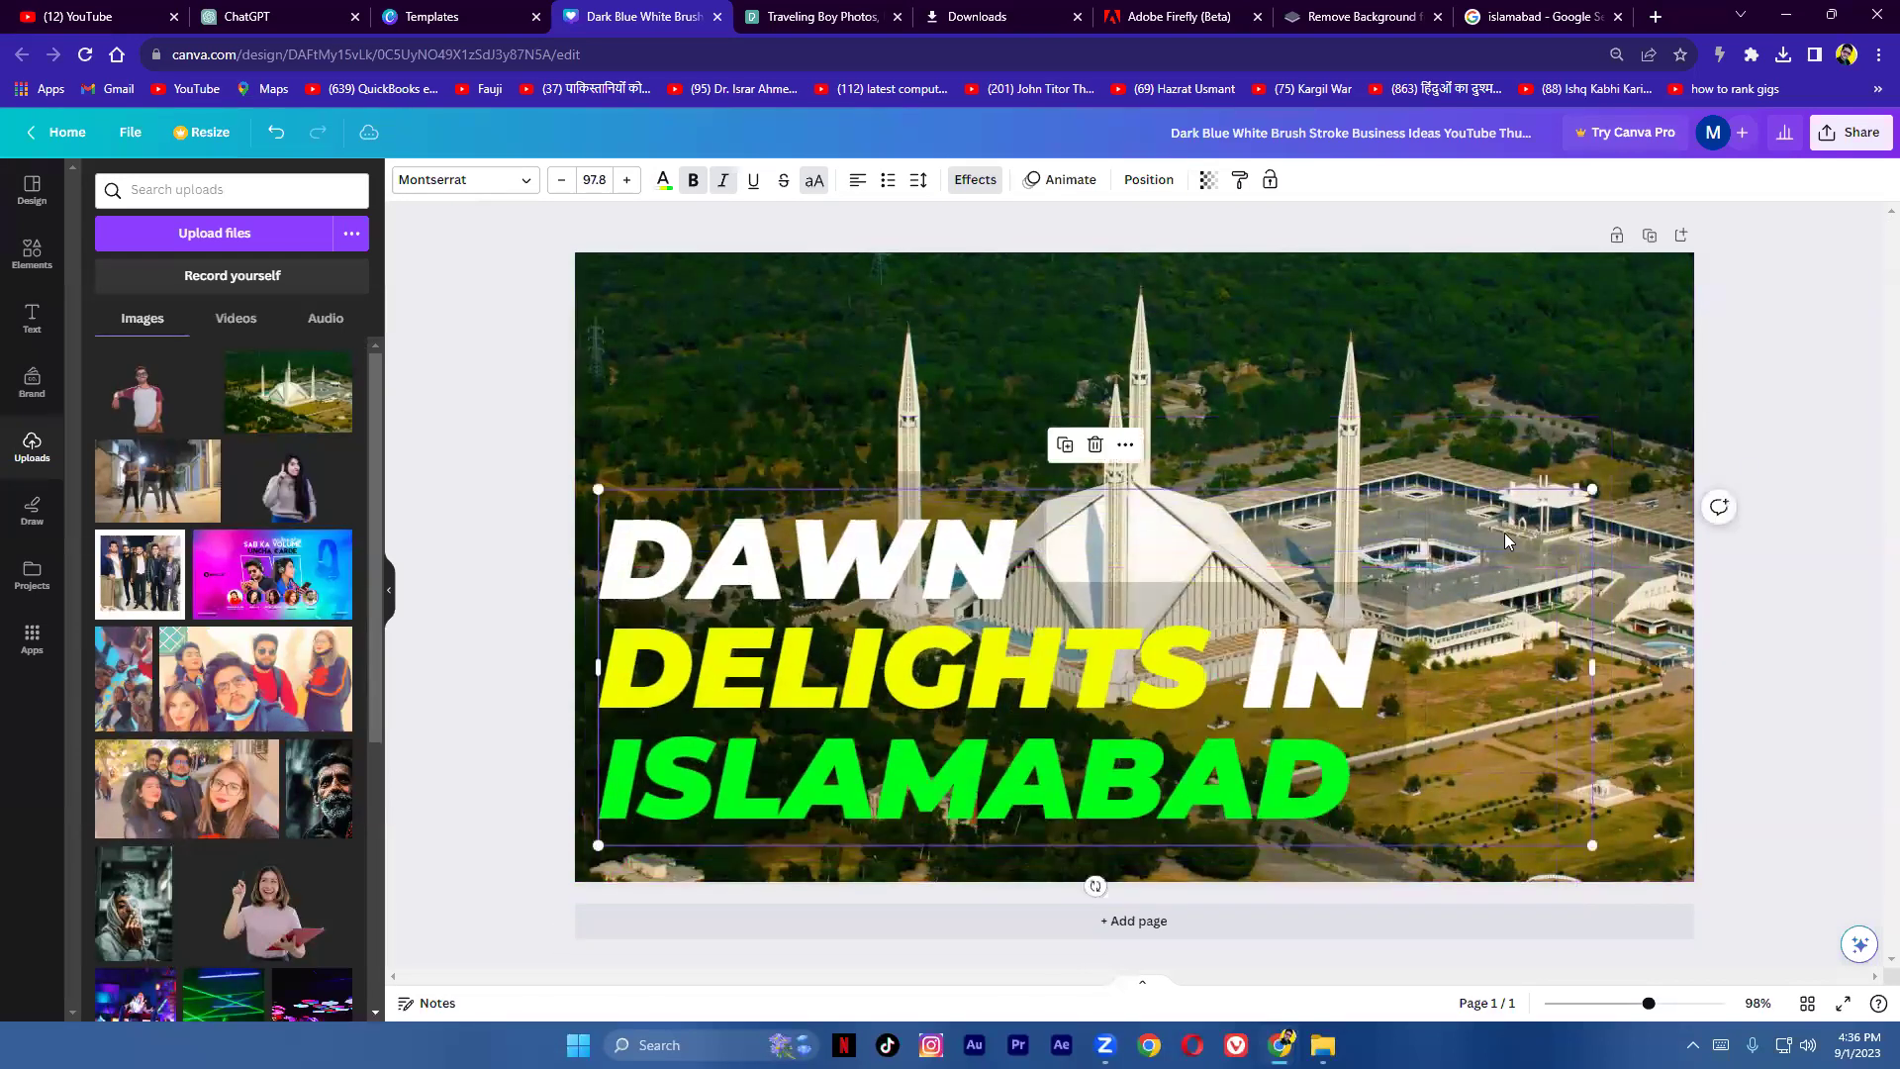
drag(1595, 491, 1428, 550)
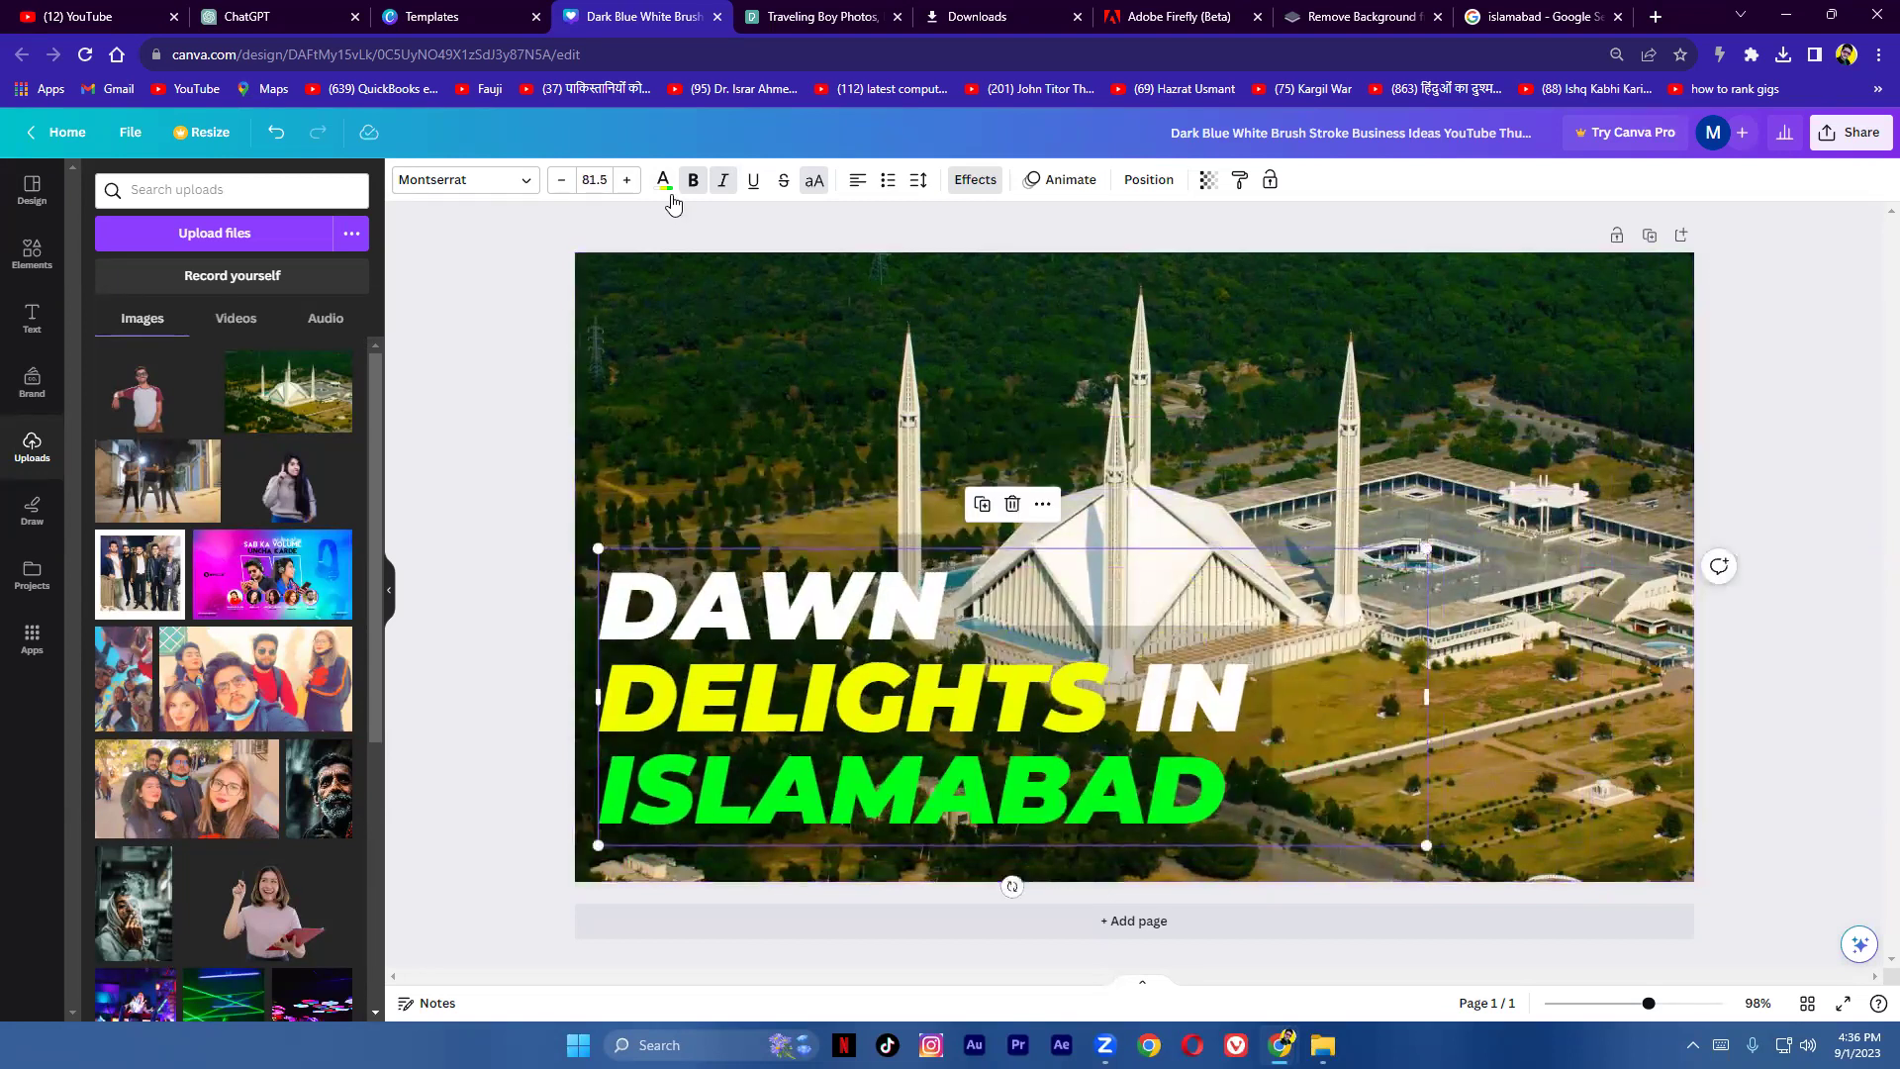
mouse_move(837, 765)
mouse_down()
mouse_move(843, 802)
mouse_move(859, 772)
mouse_move(1054, 747)
mouse_move(829, 535)
mouse_move(809, 658)
mouse_move(834, 777)
mouse_up()
click(495, 477)
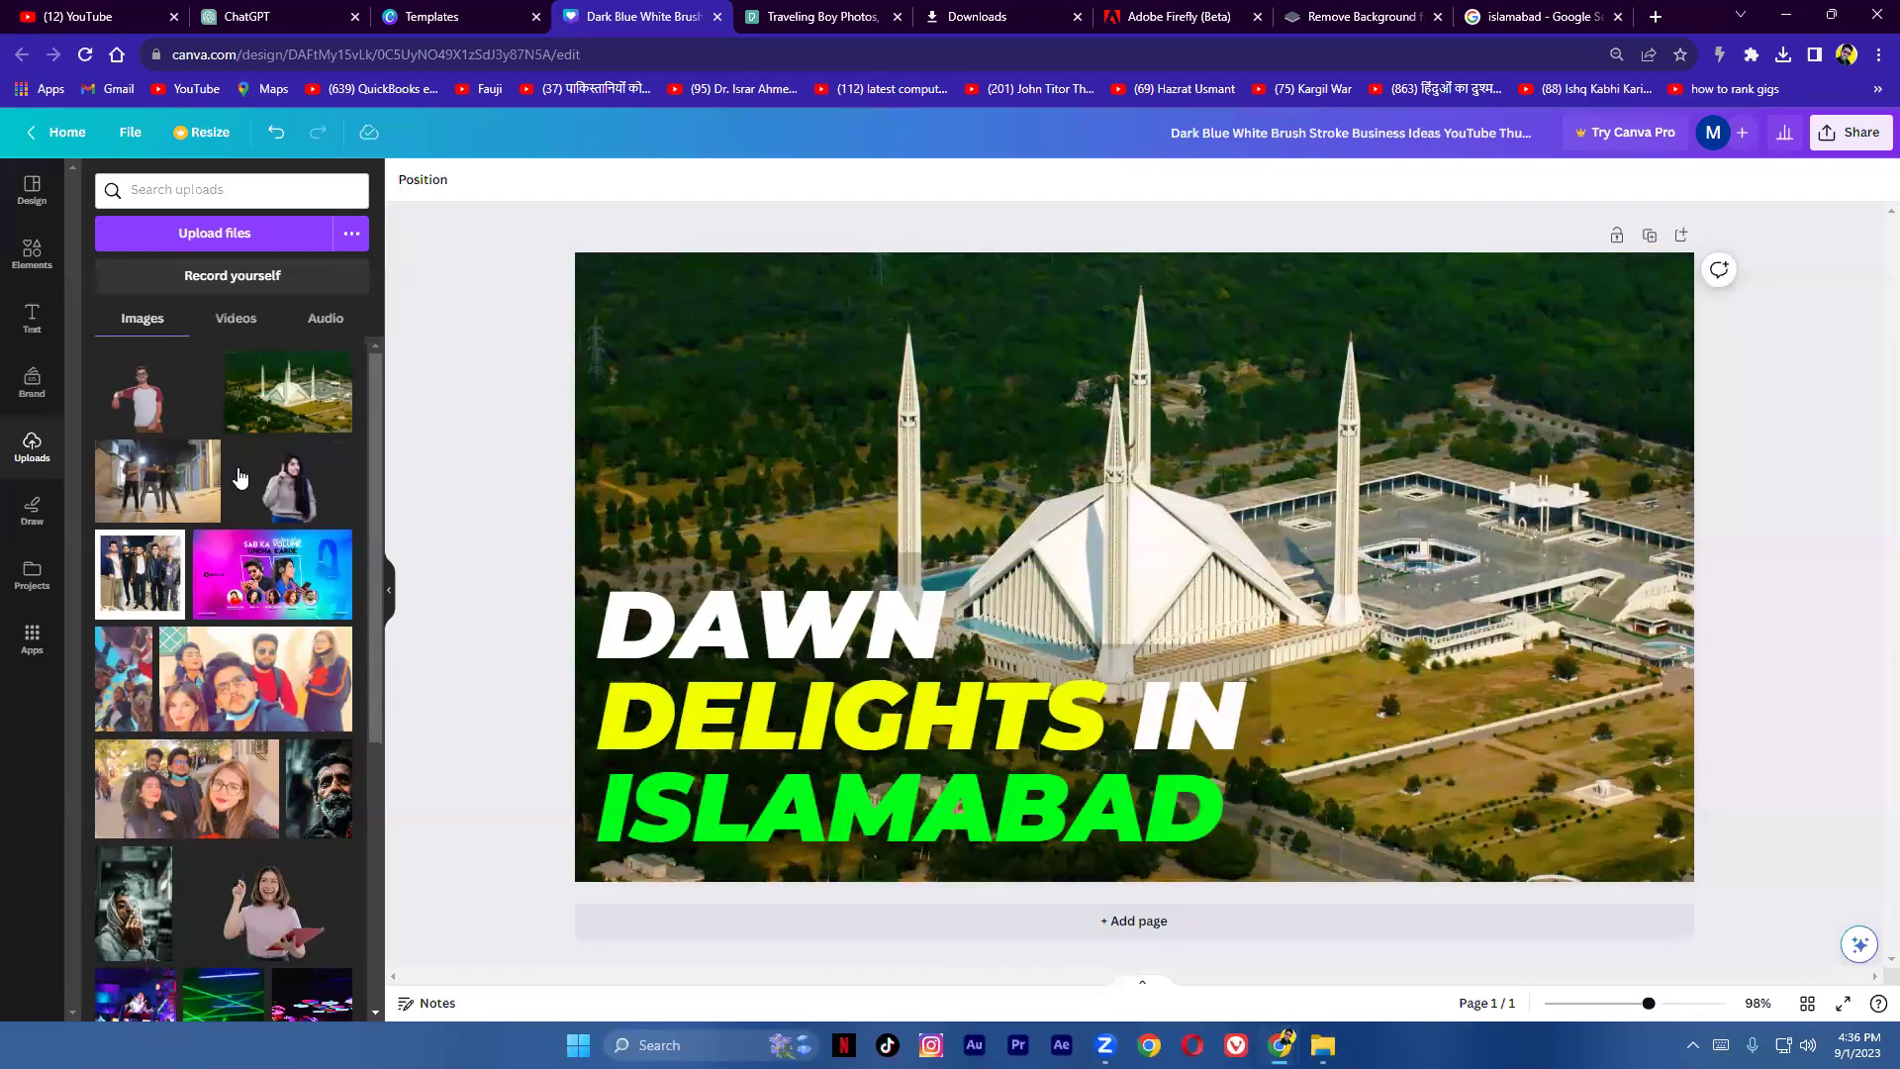
Step: Search the elements for "pakistan flag" and show all the matching graphics
click(31, 253)
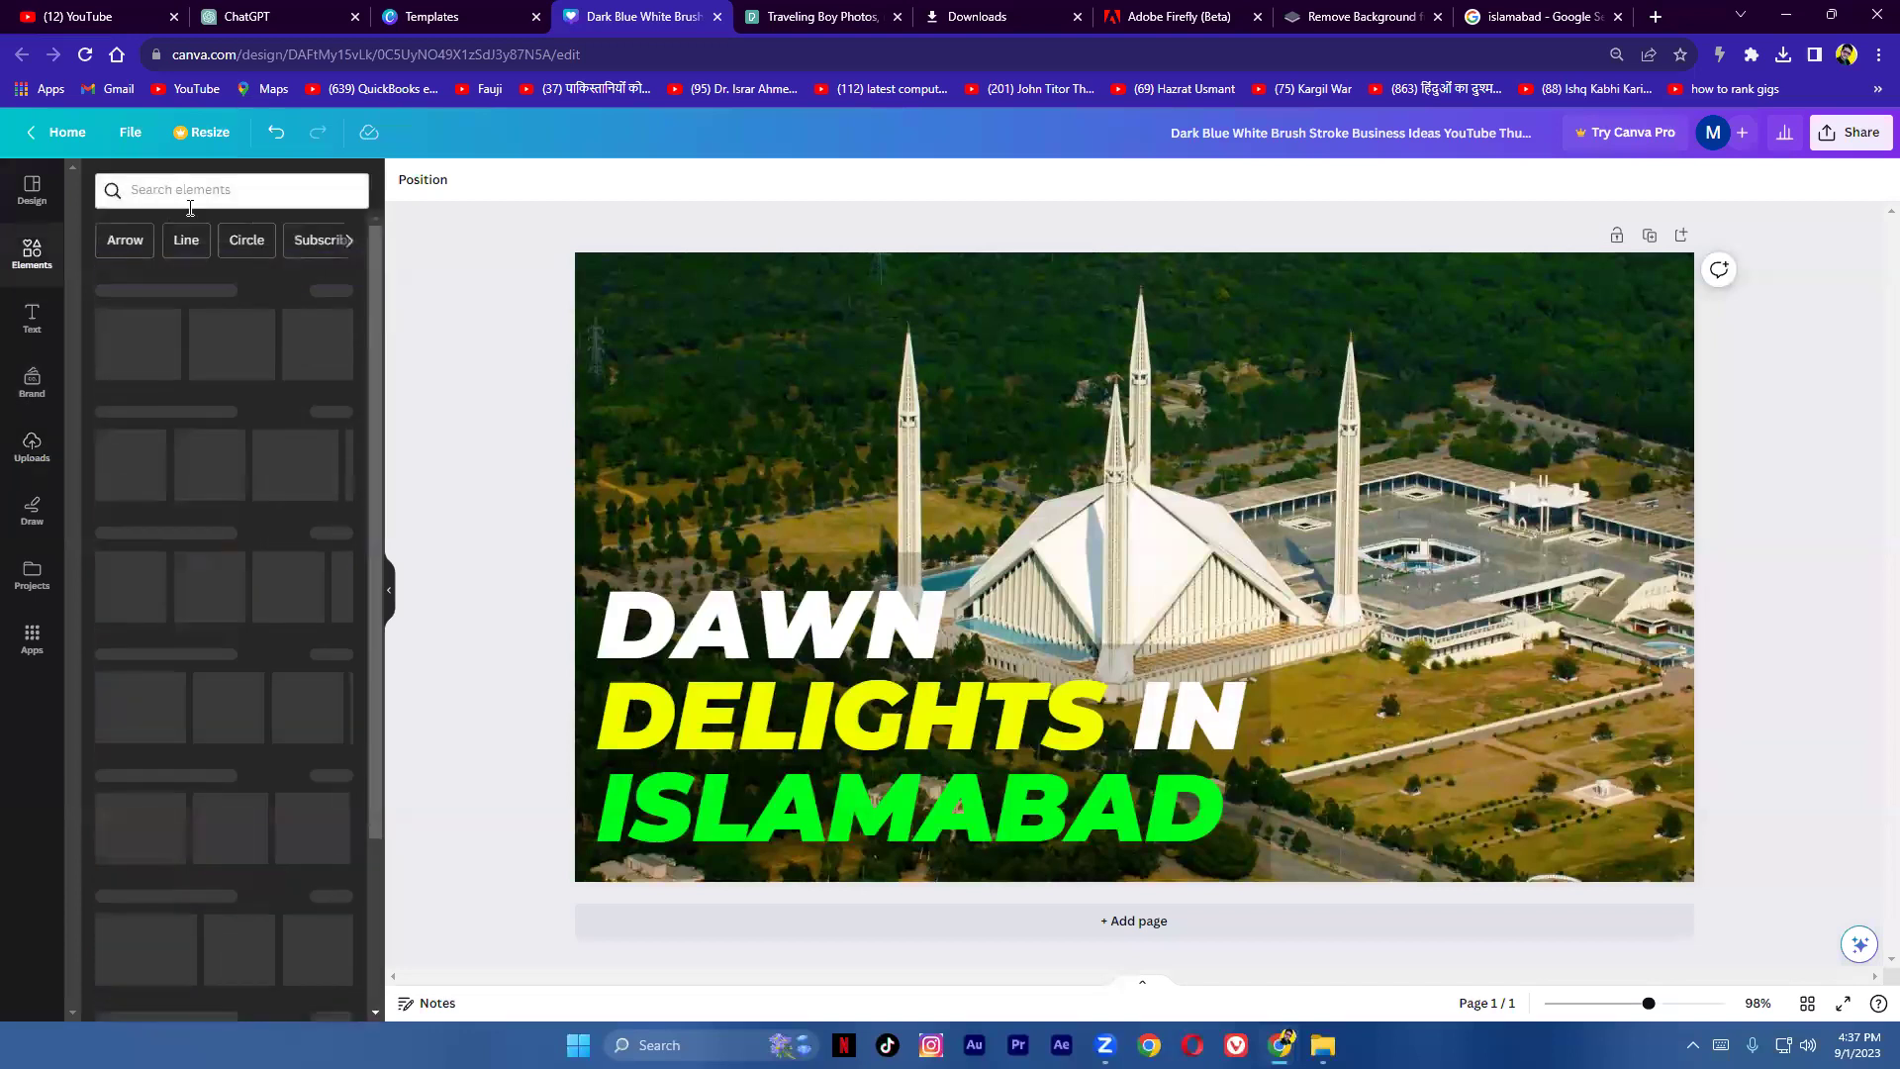
click(192, 197)
text(pakista)
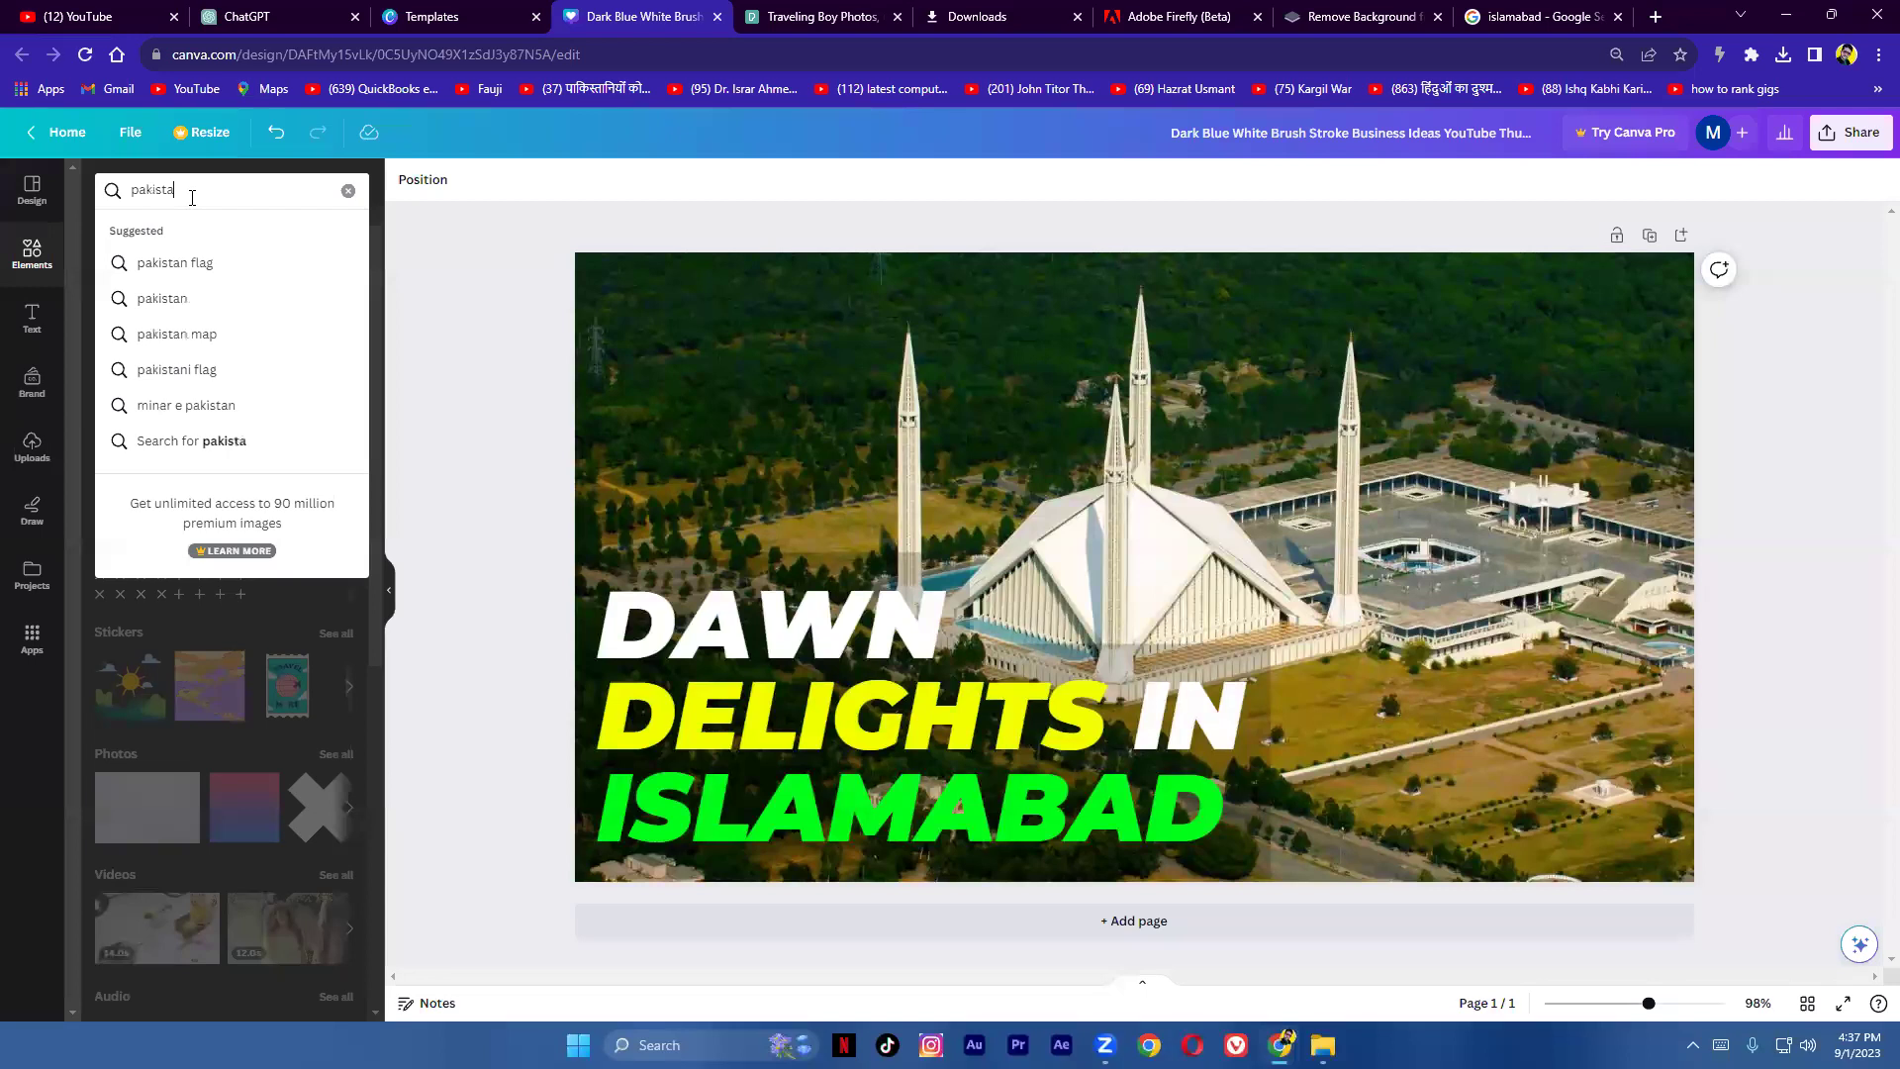
click(171, 263)
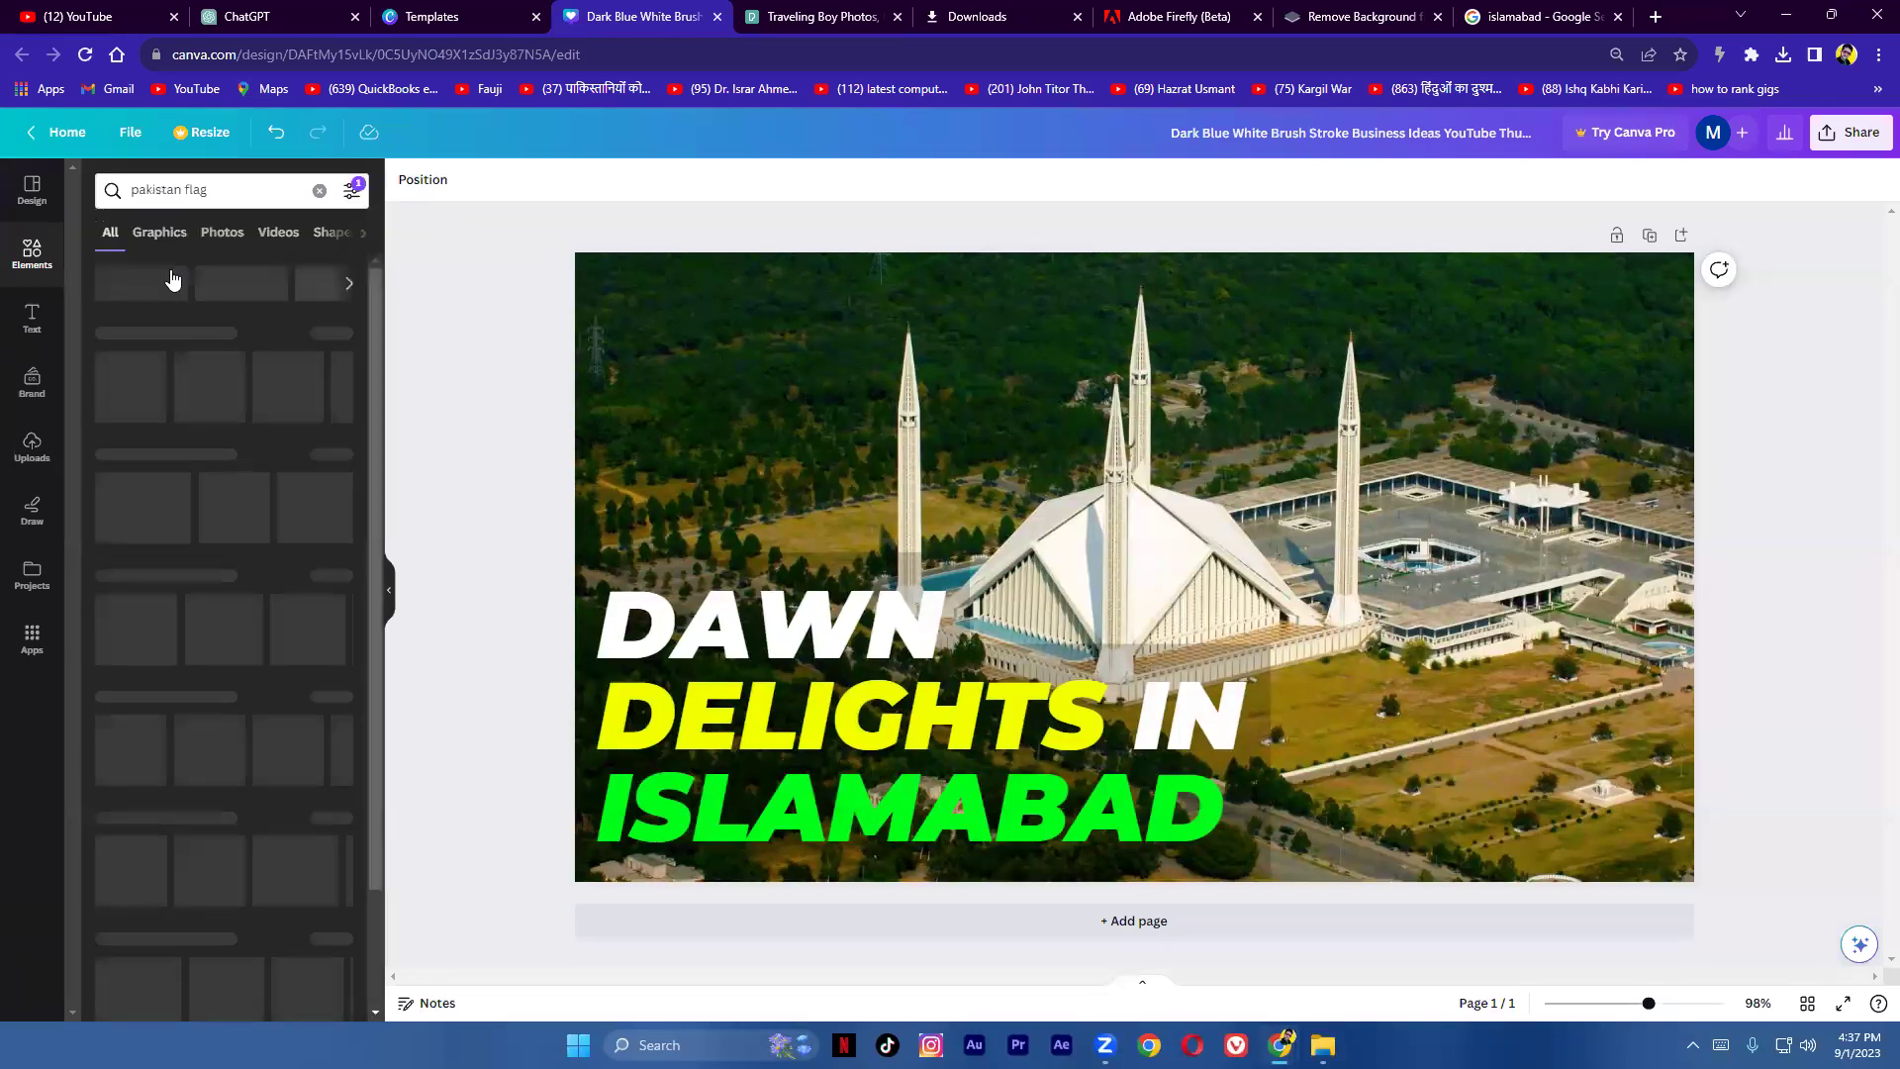
click(328, 337)
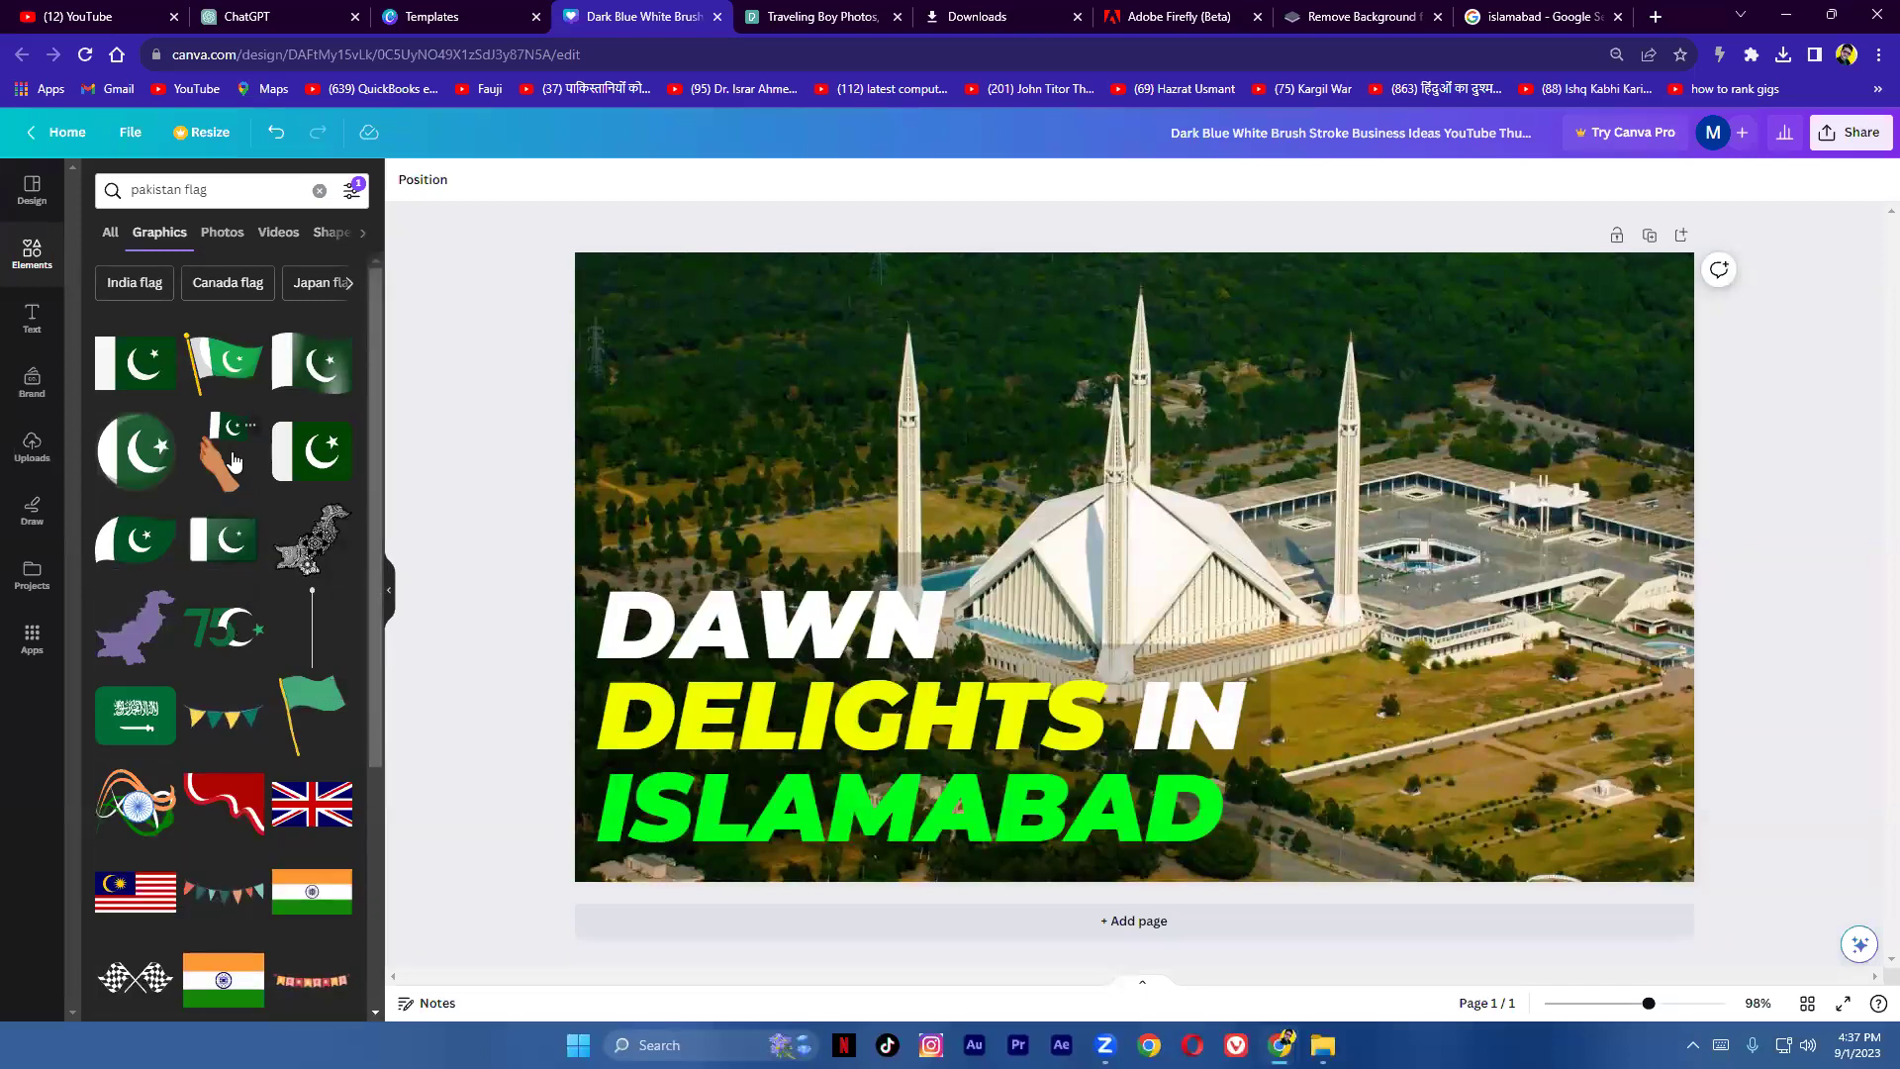
Step: Try the hand-held Pakistan flag and the Indian flag graphics on the page, deleting each one
click(239, 461)
drag(1165, 505, 1386, 554)
key(Delete)
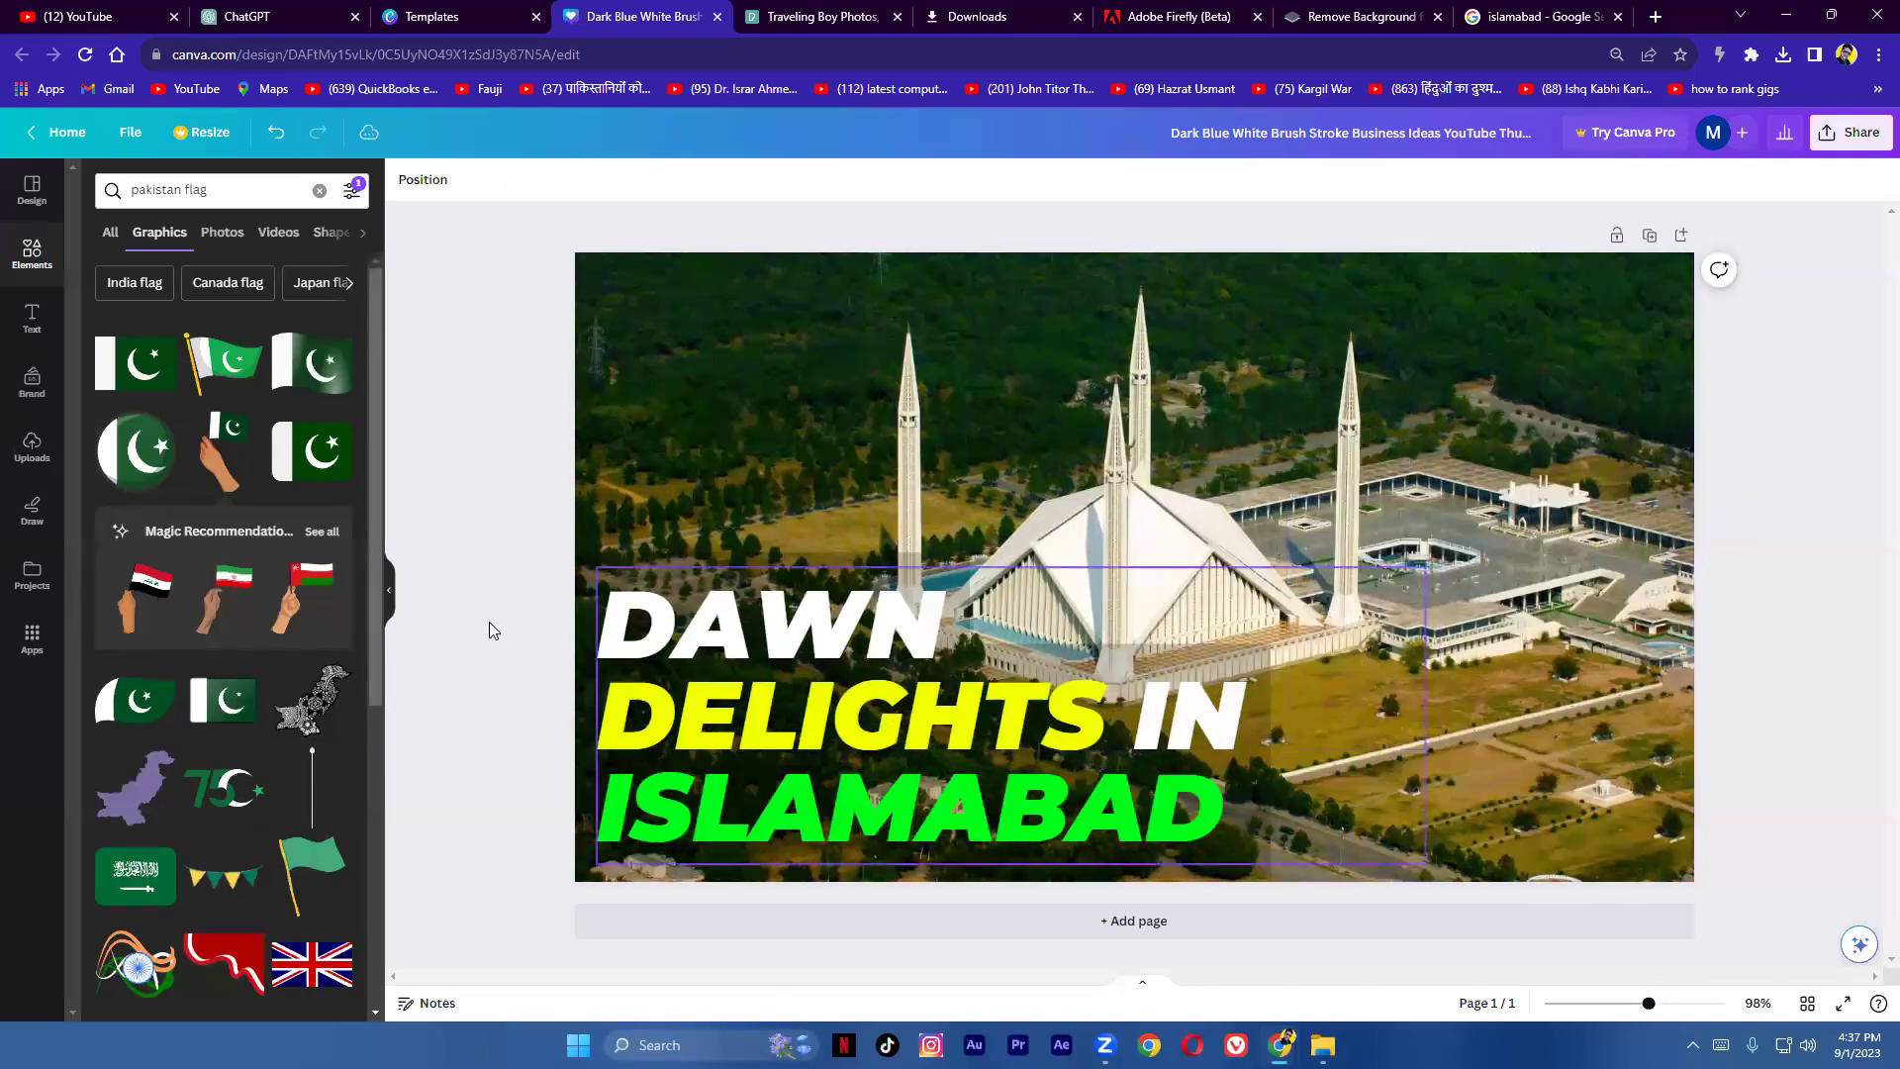
scroll(240, 729, down, 3)
scroll(240, 729, down, 2)
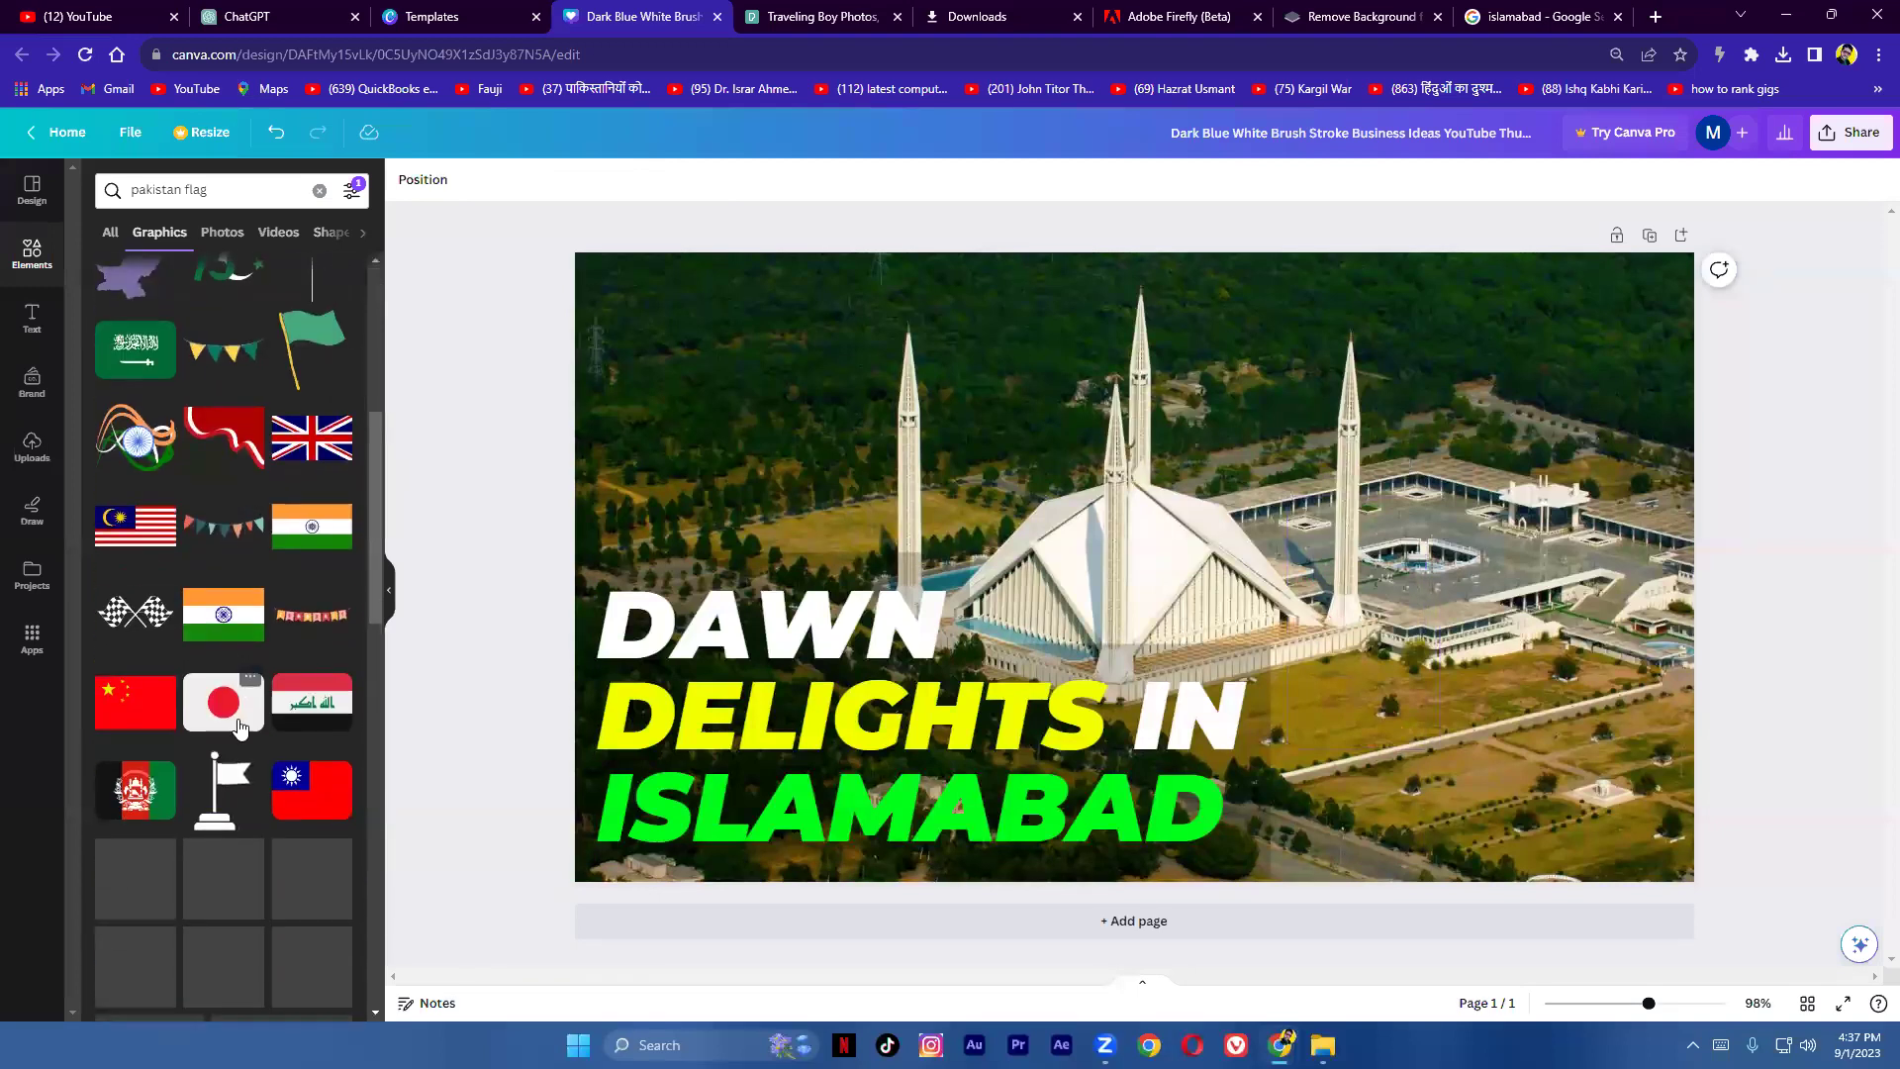
click(243, 604)
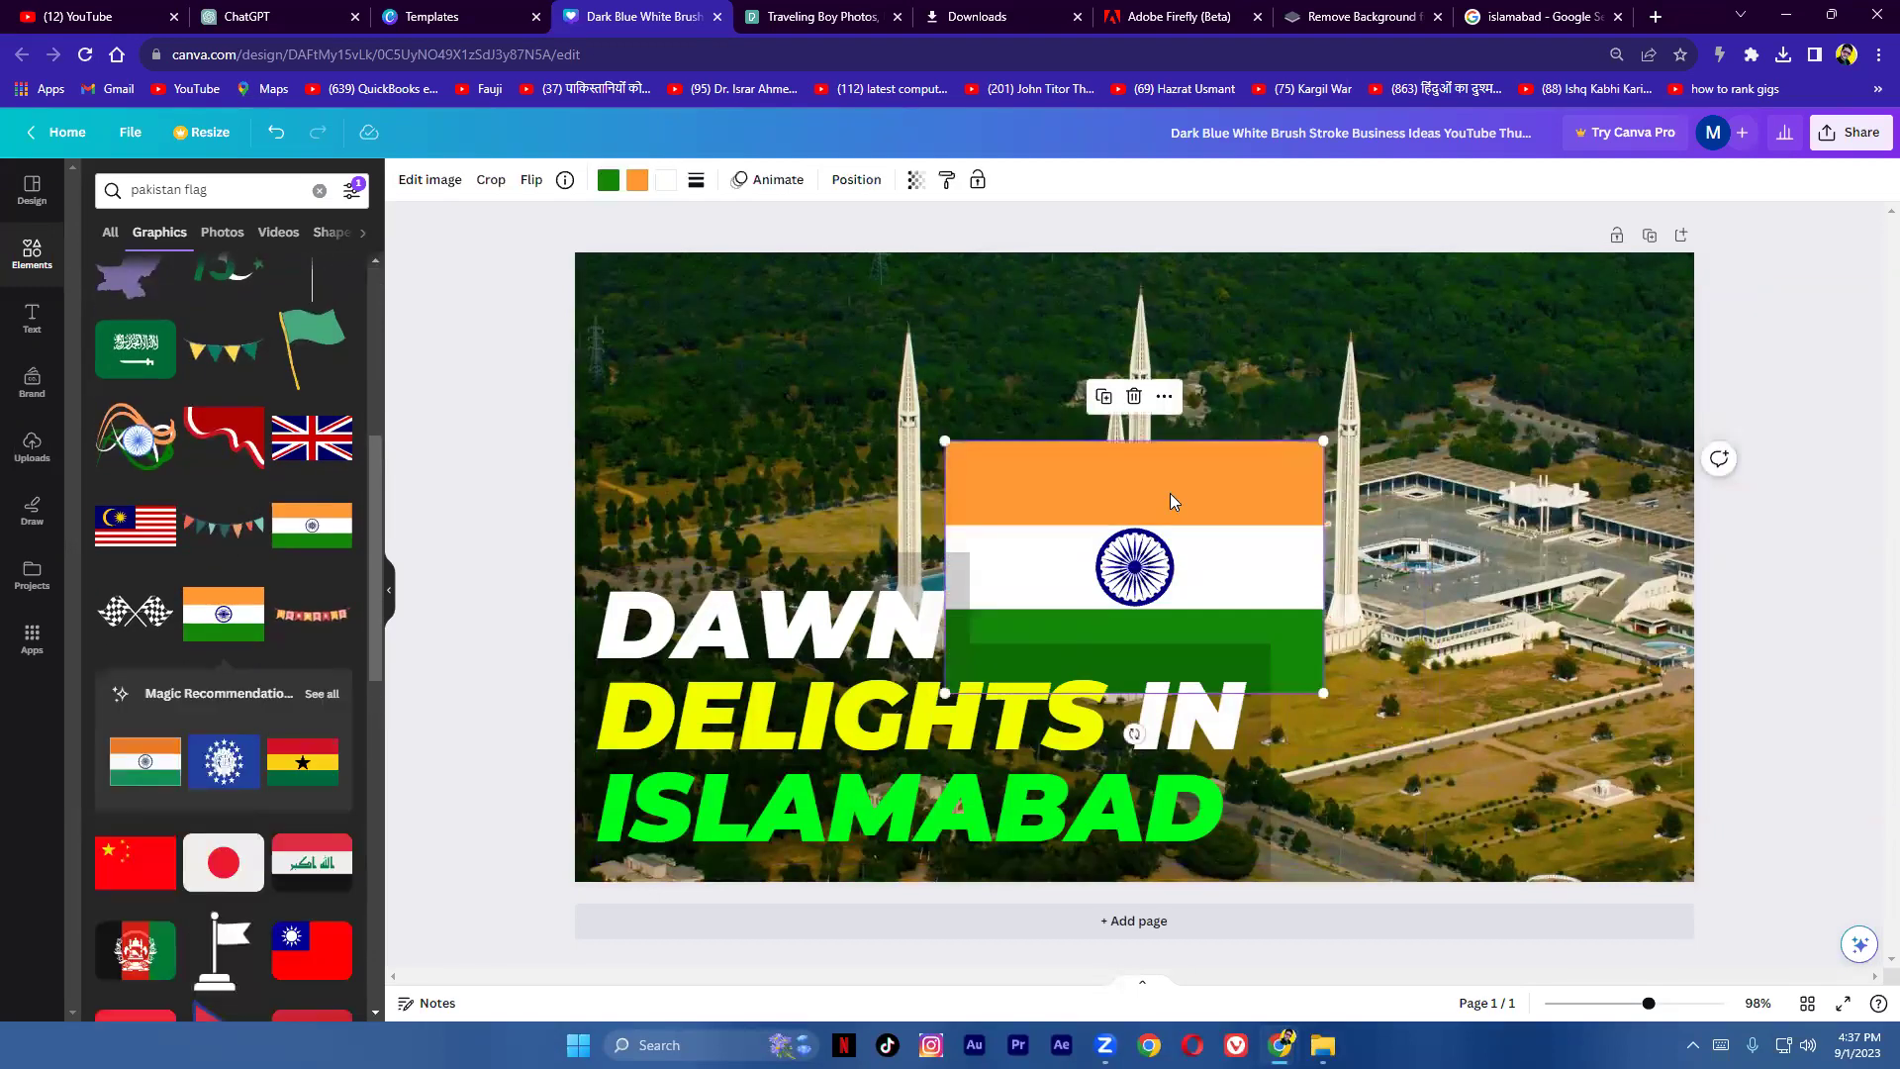
key(Delete)
scroll(299, 485, up, 4)
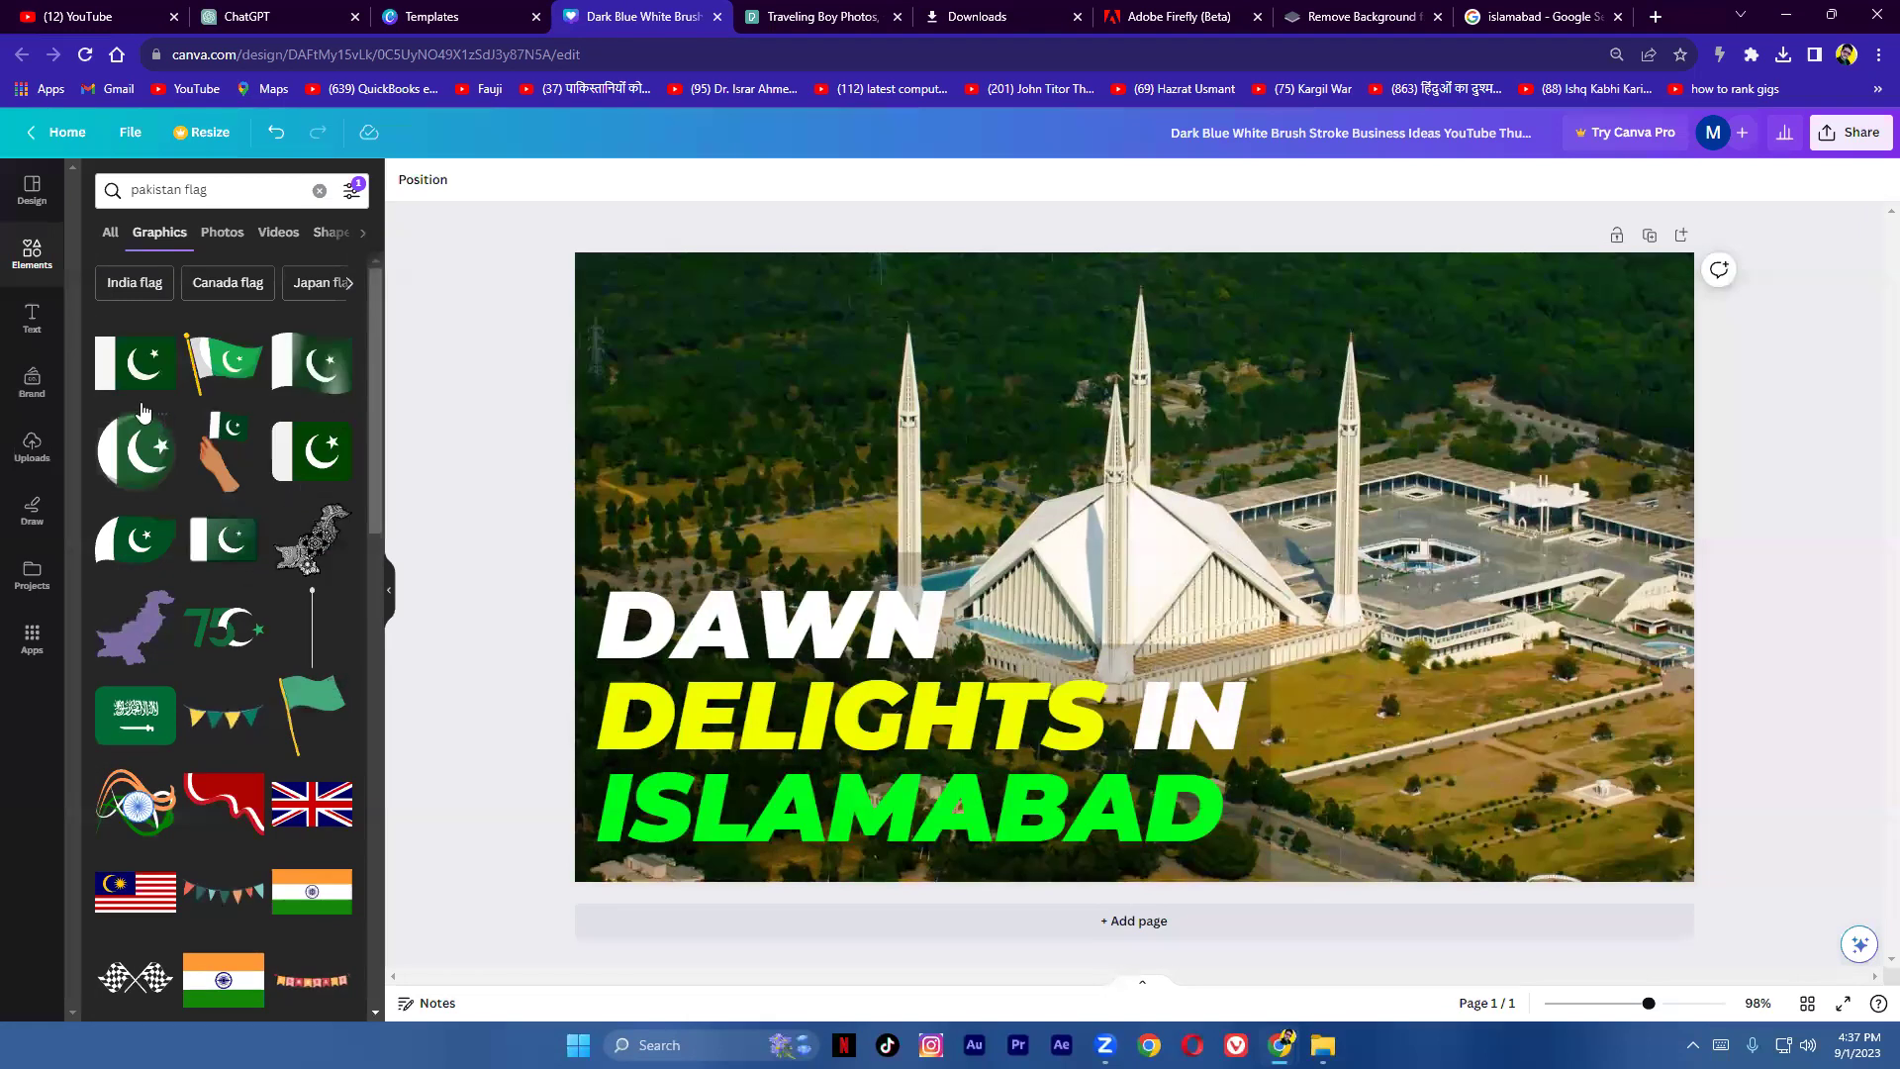
Step: Add the round Pakistan flag graphic, shrink it and place it just above the word DAWN in the title
click(153, 480)
drag(1039, 571, 628, 489)
drag(841, 360, 772, 436)
drag(717, 549, 715, 505)
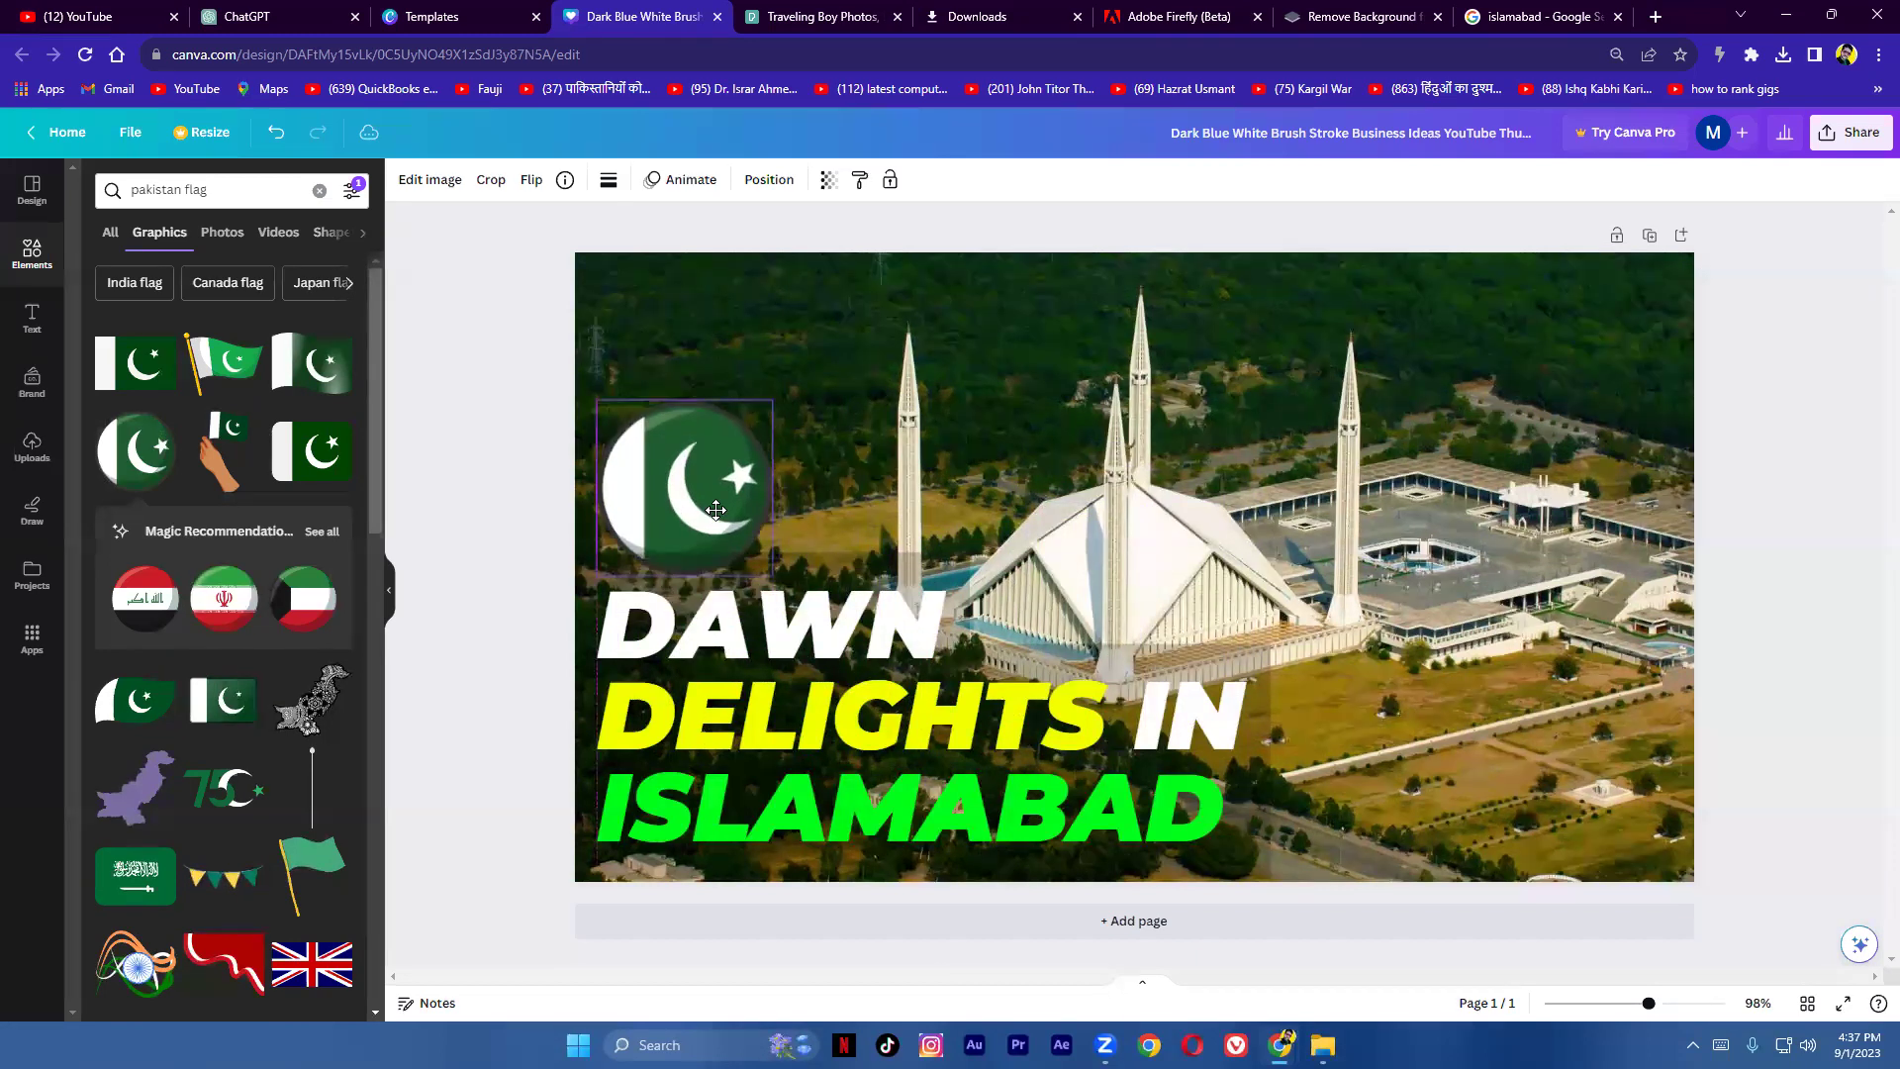
drag(773, 392, 701, 465)
click(473, 417)
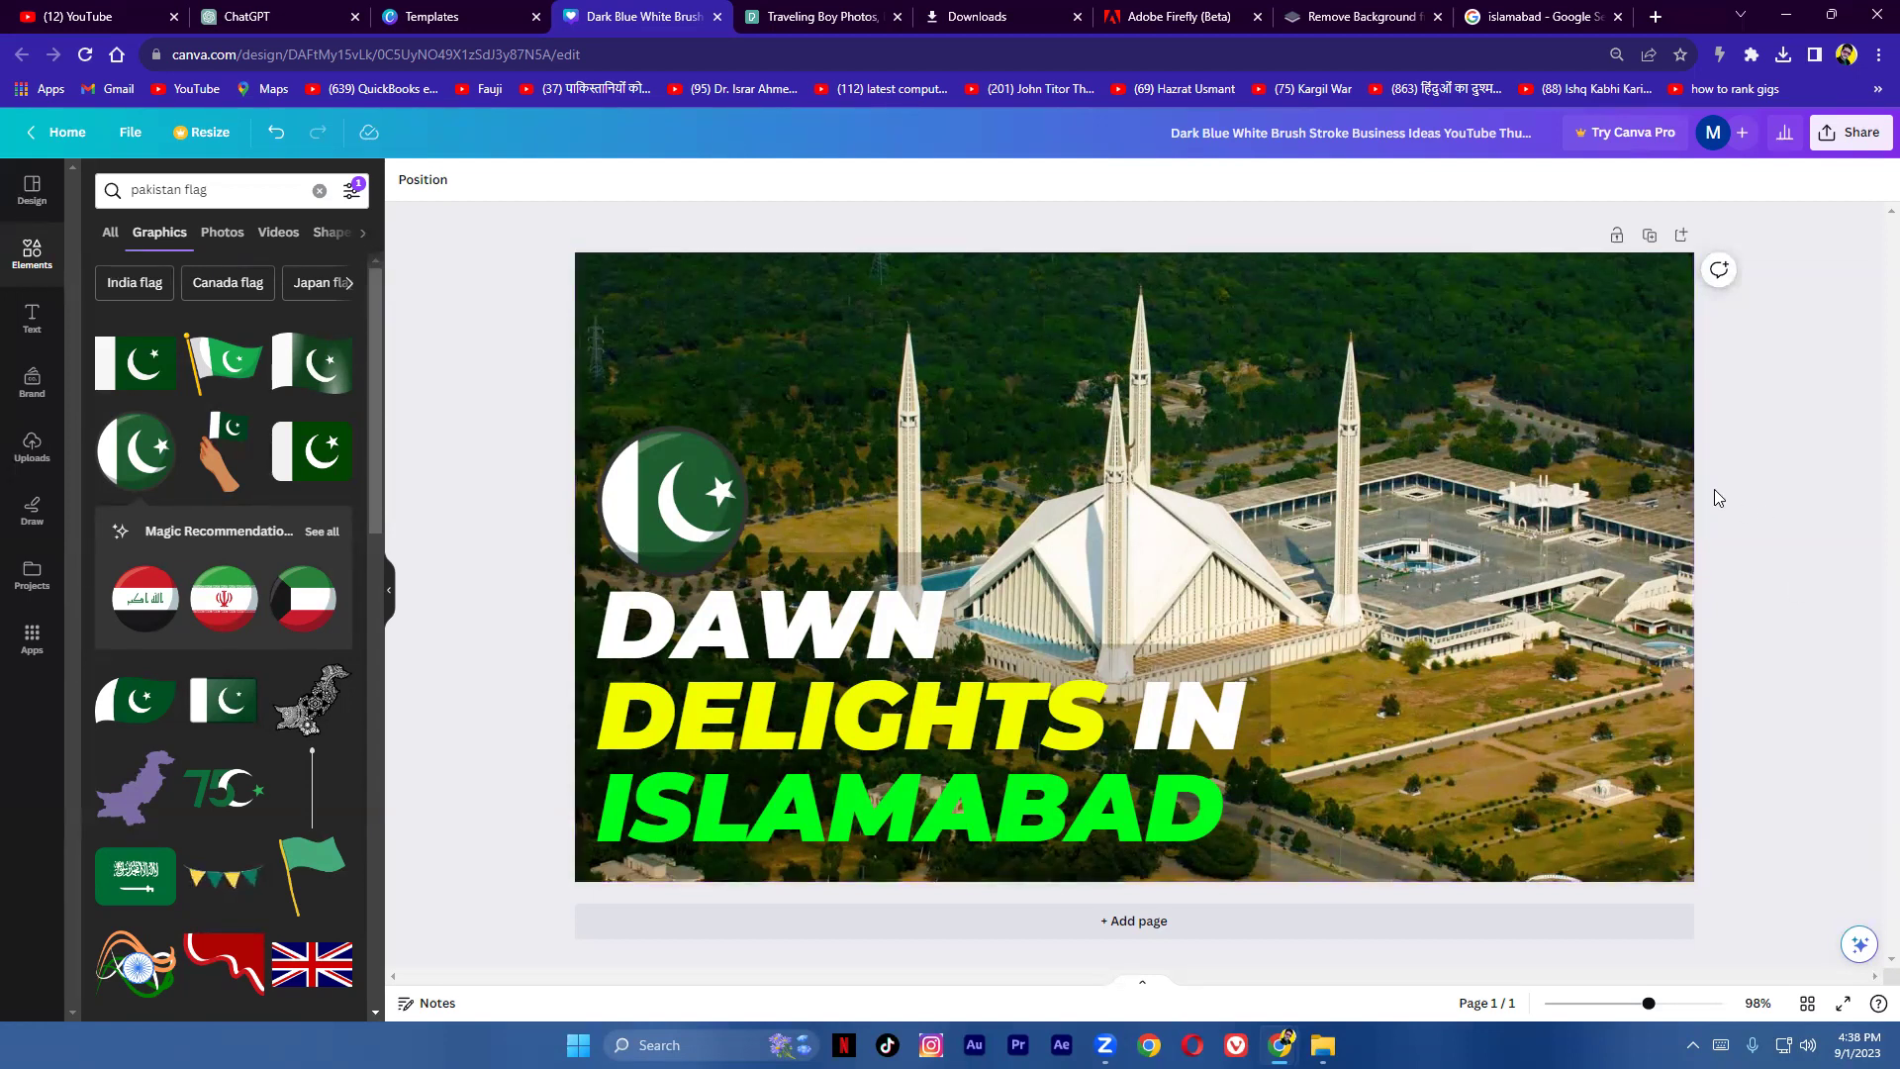
Step: Download the finished thumbnail as a JPG file
click(1837, 133)
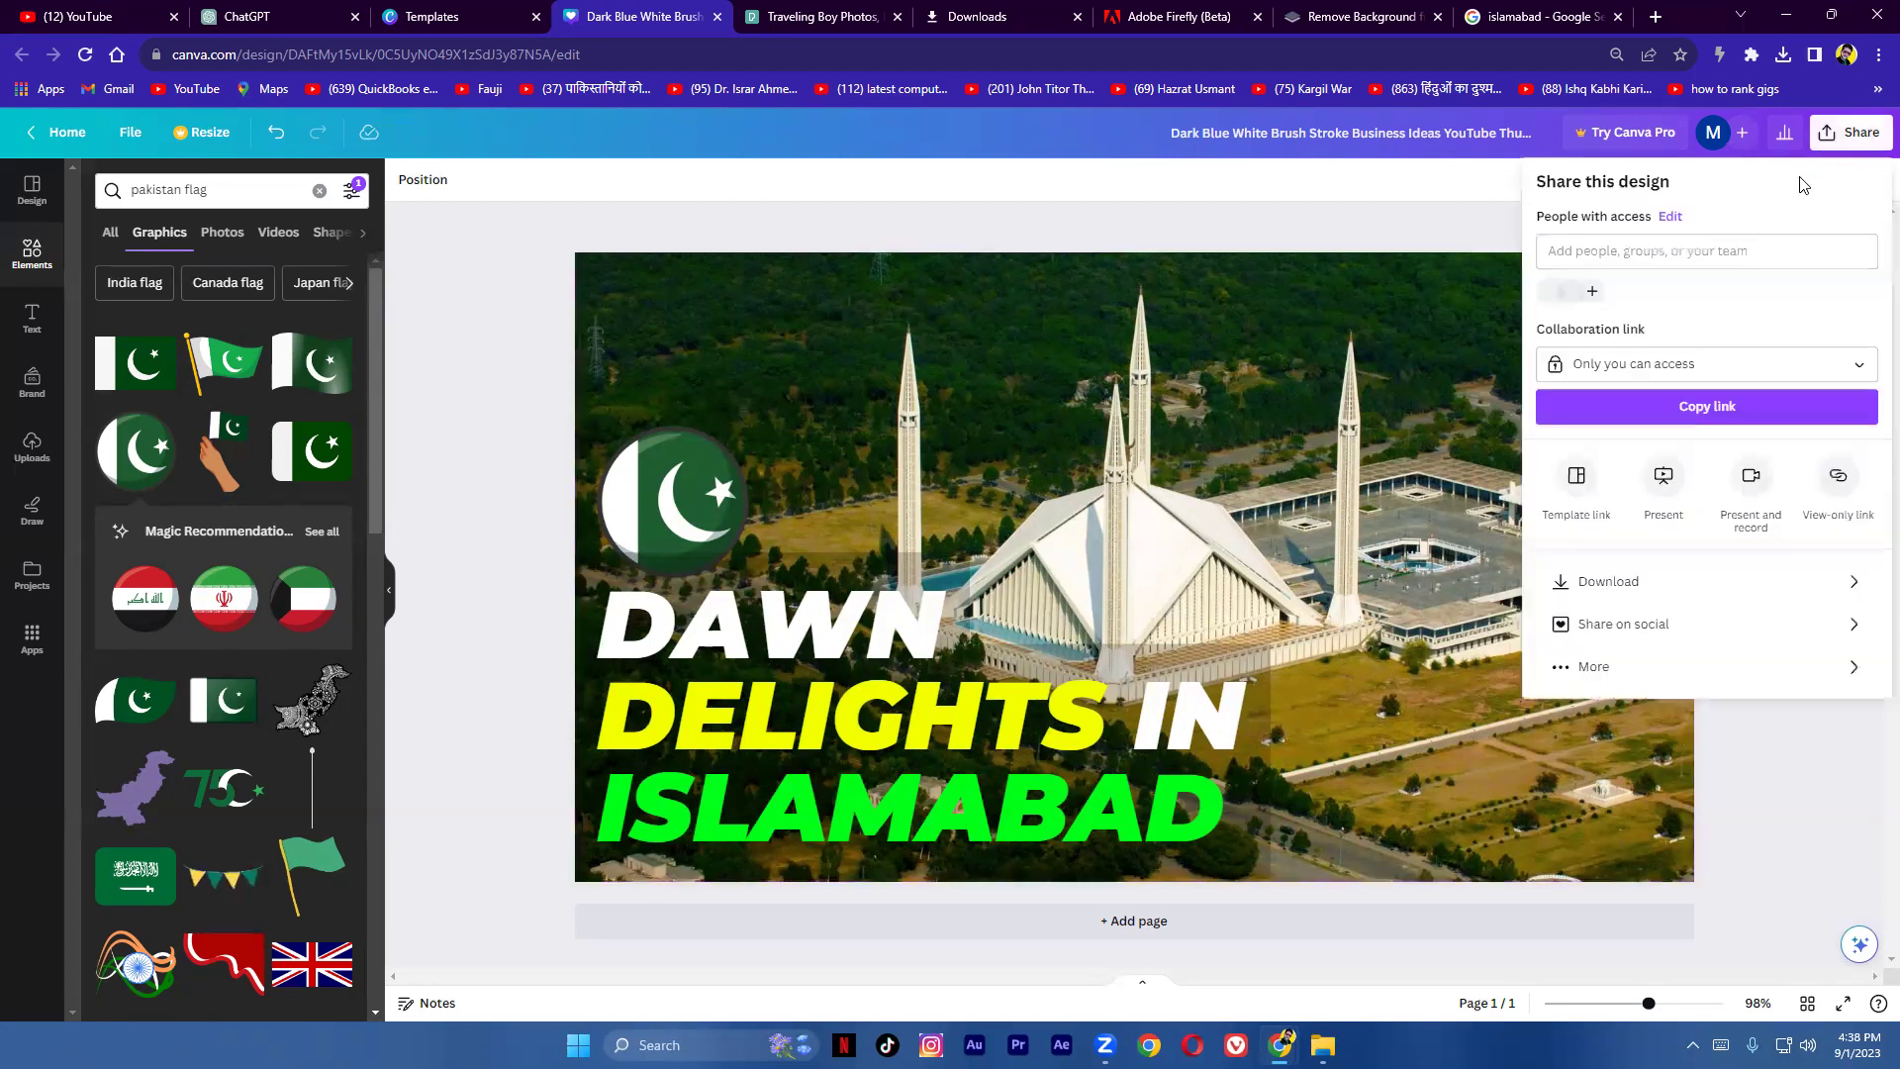
click(1676, 581)
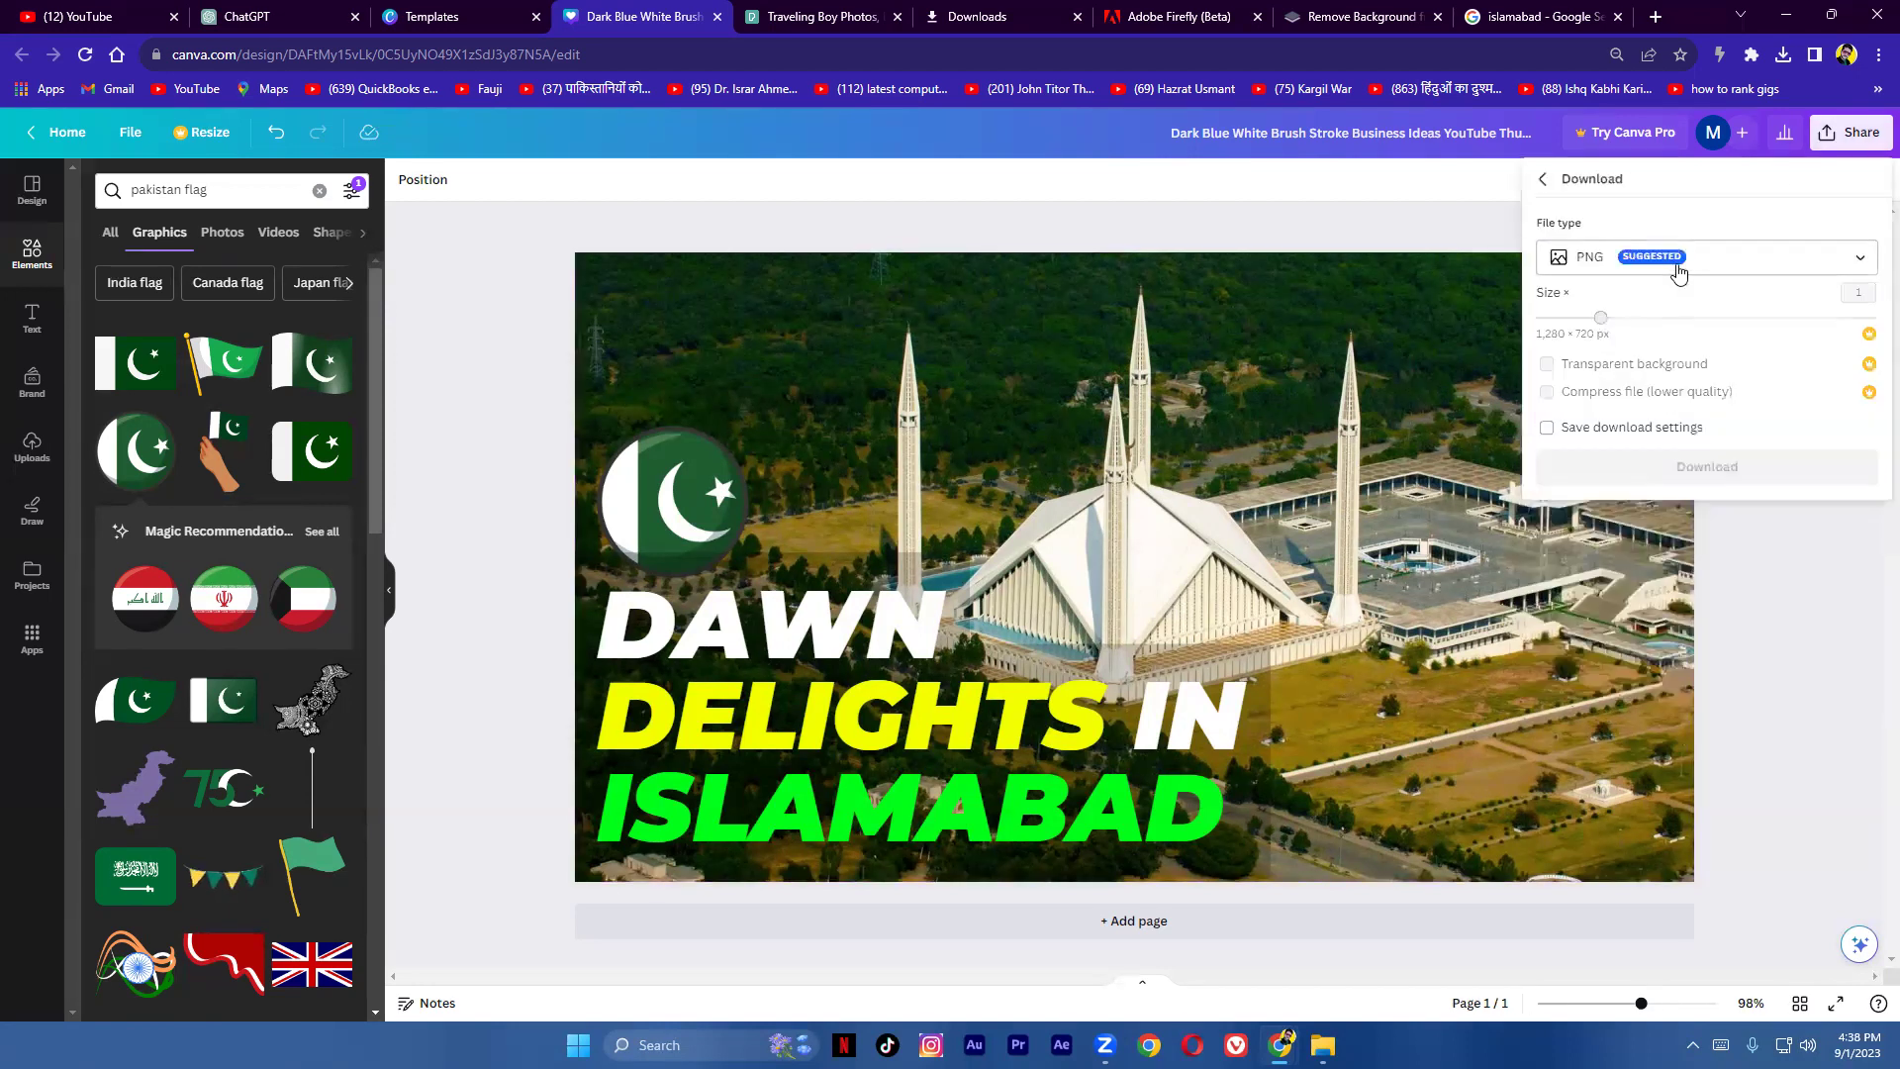
click(1678, 273)
click(1637, 311)
click(1700, 481)
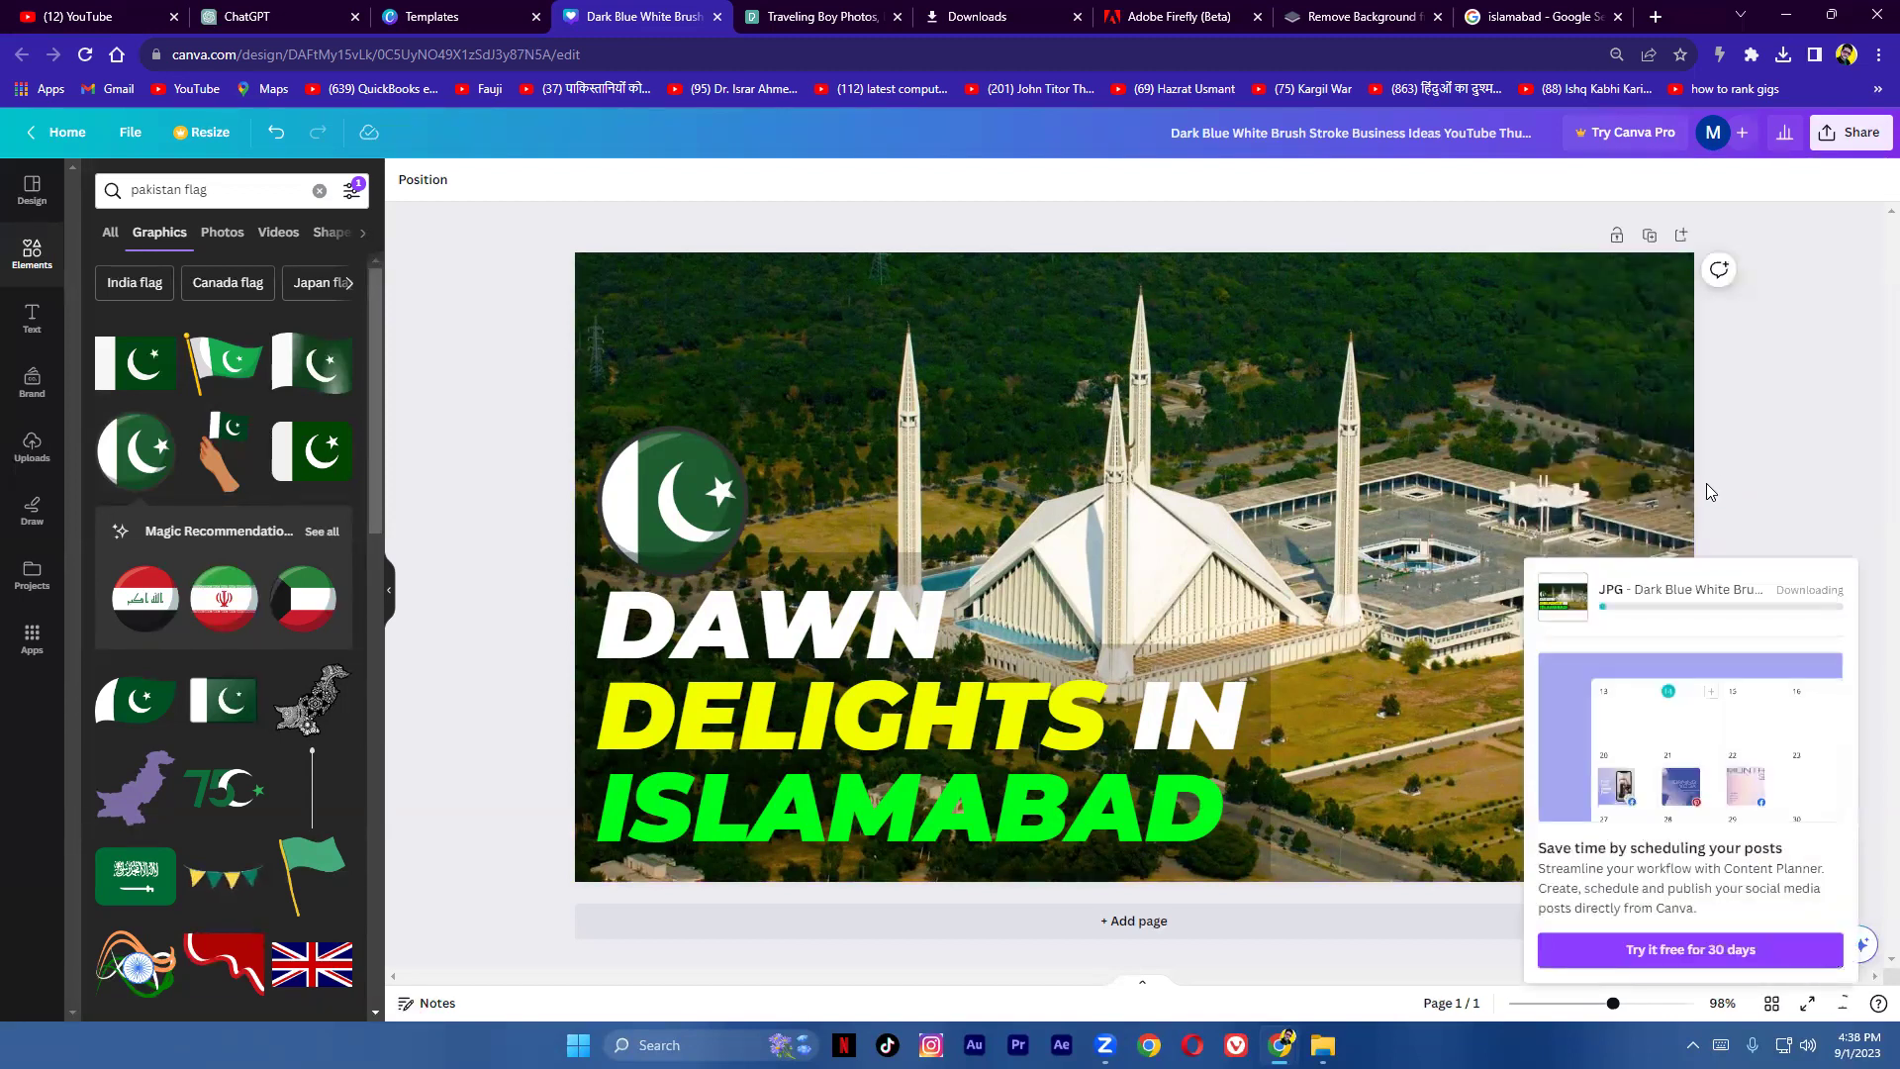
Step: Switch to another Chrome profile, open youtube.com there and dismiss the restore pages prompt
click(1847, 54)
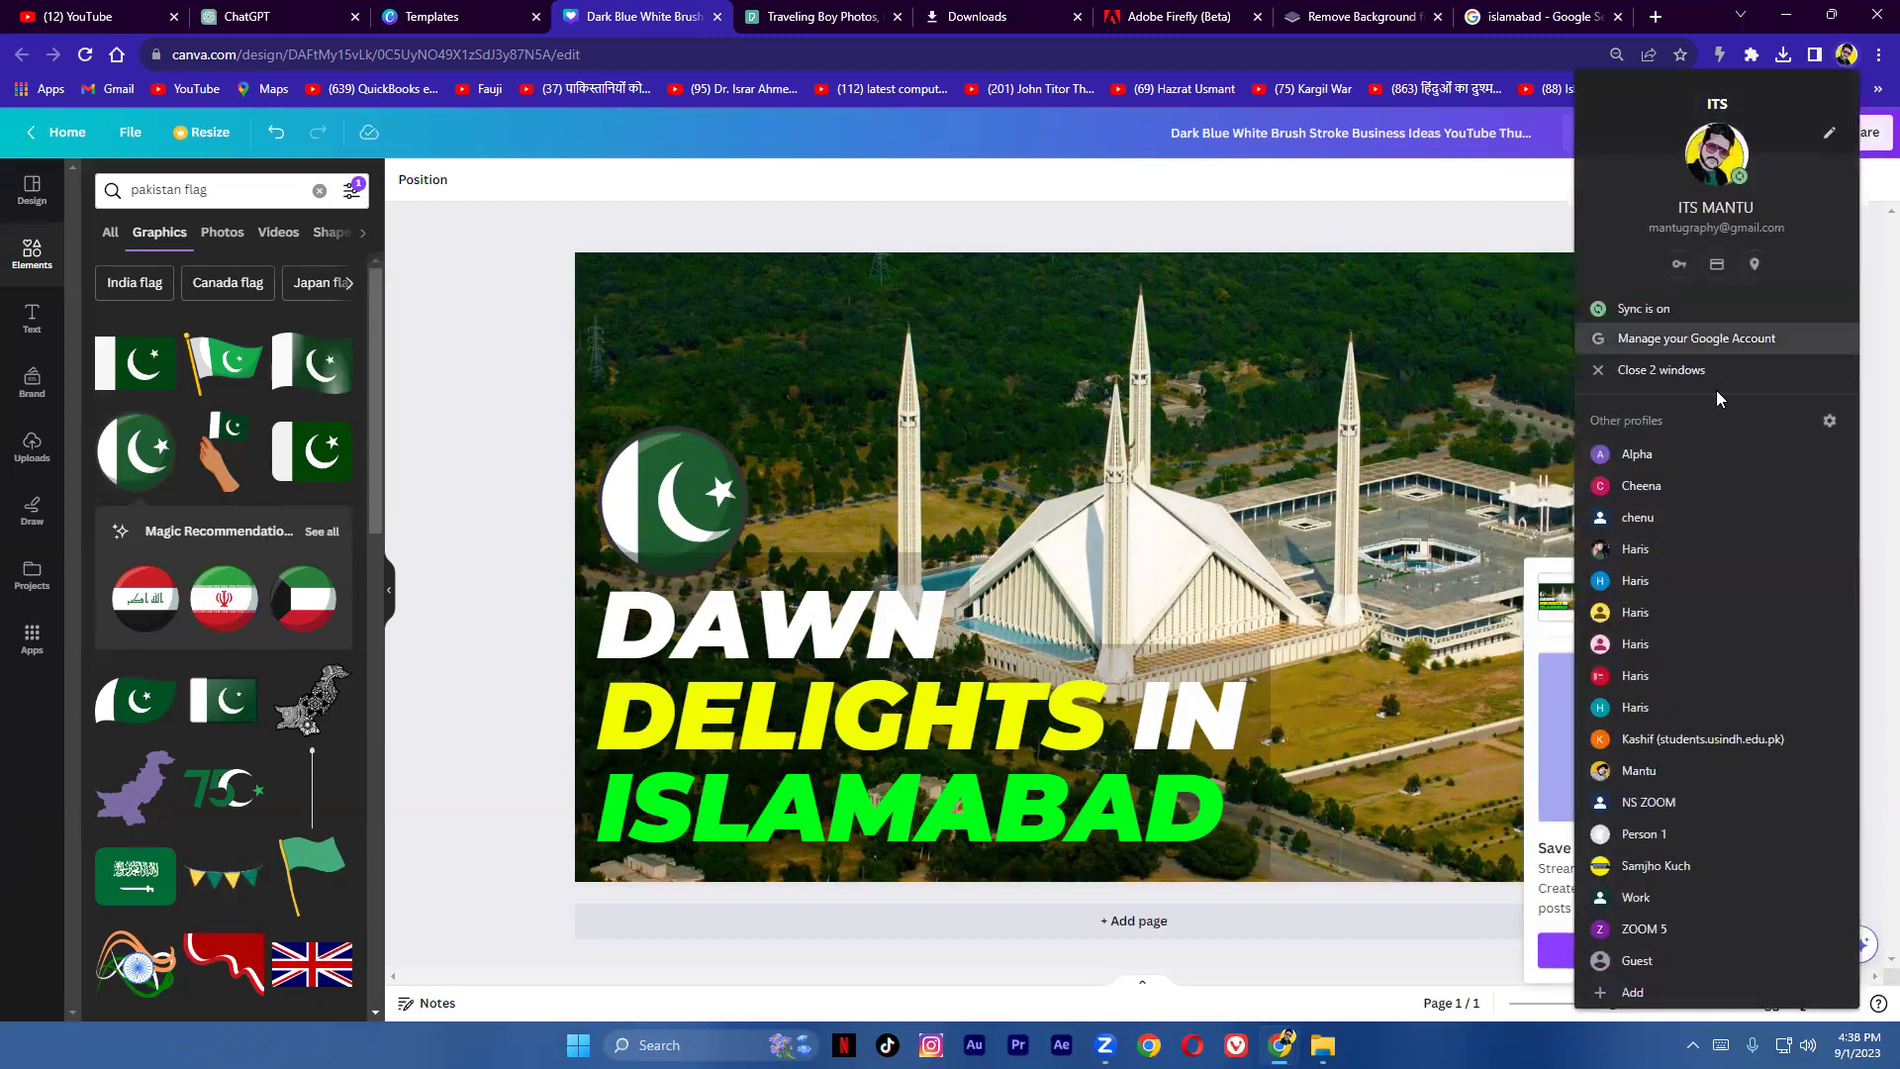
click(1638, 580)
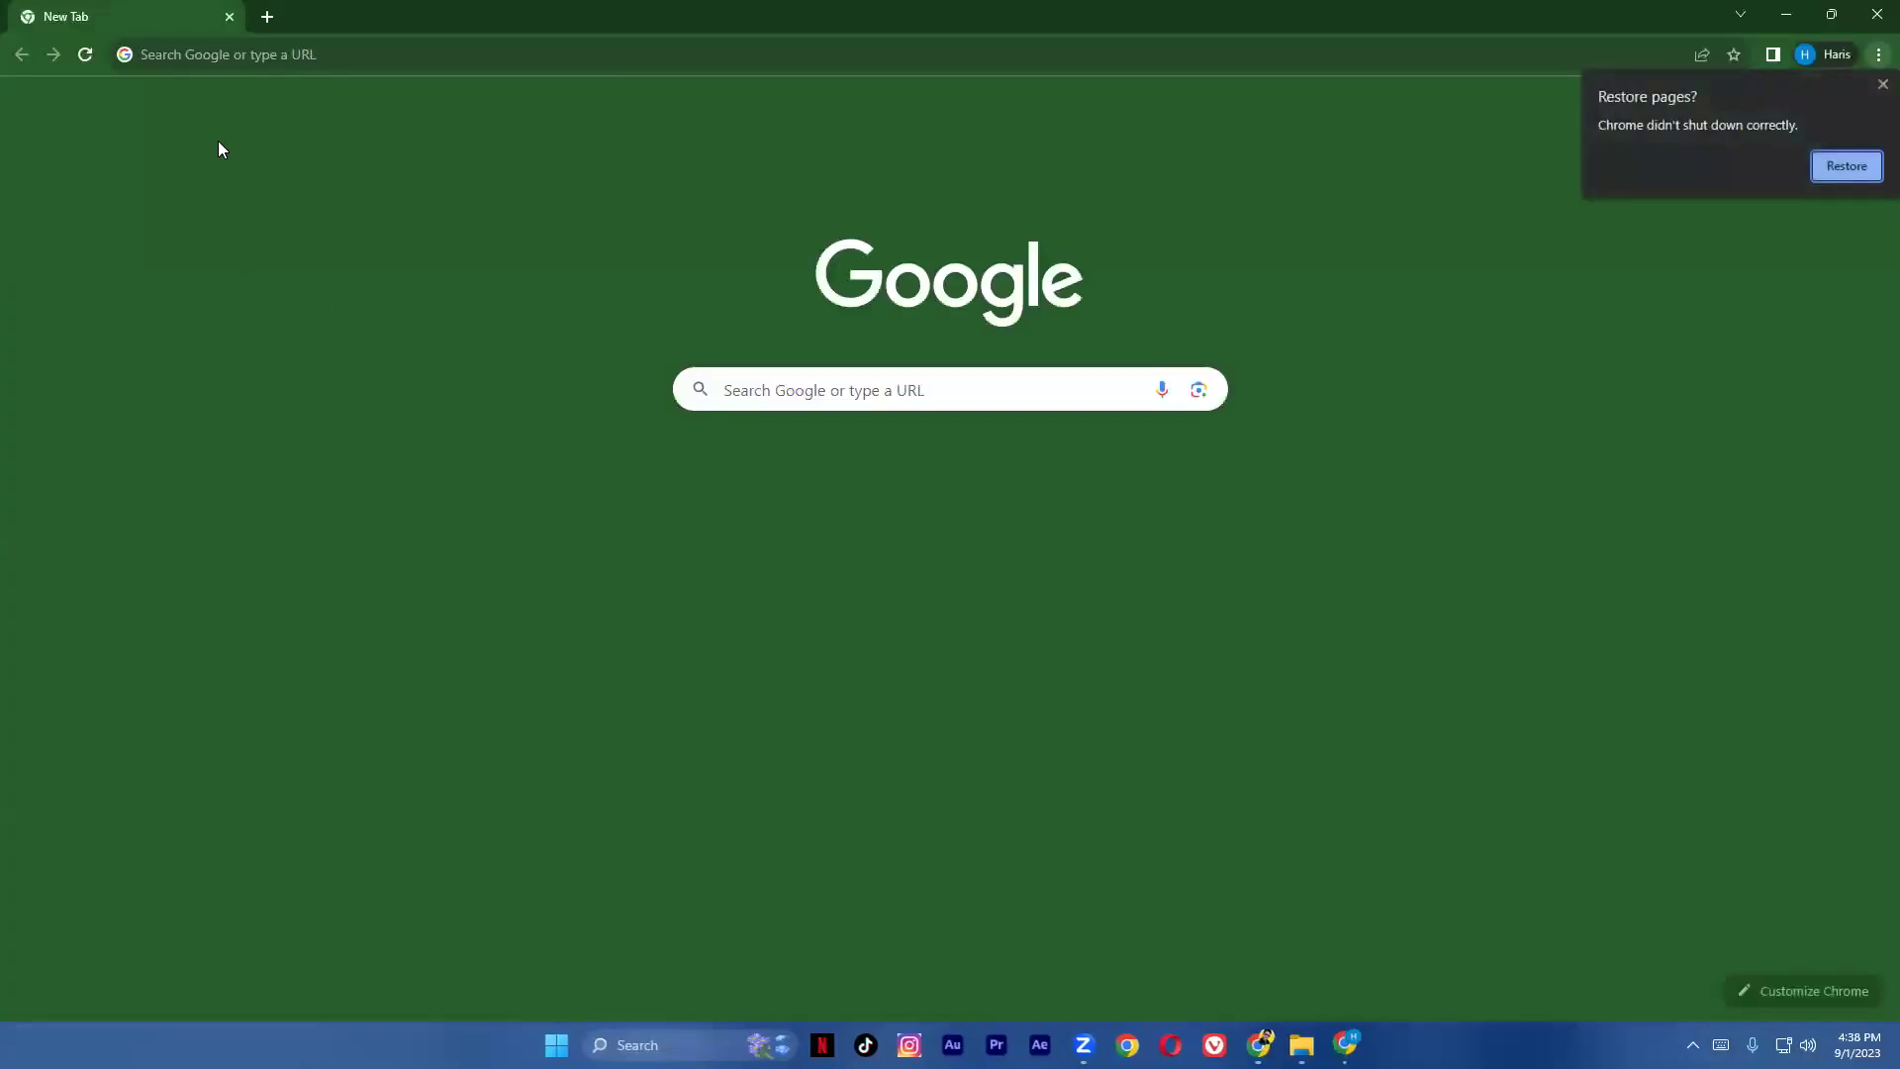
text(y)
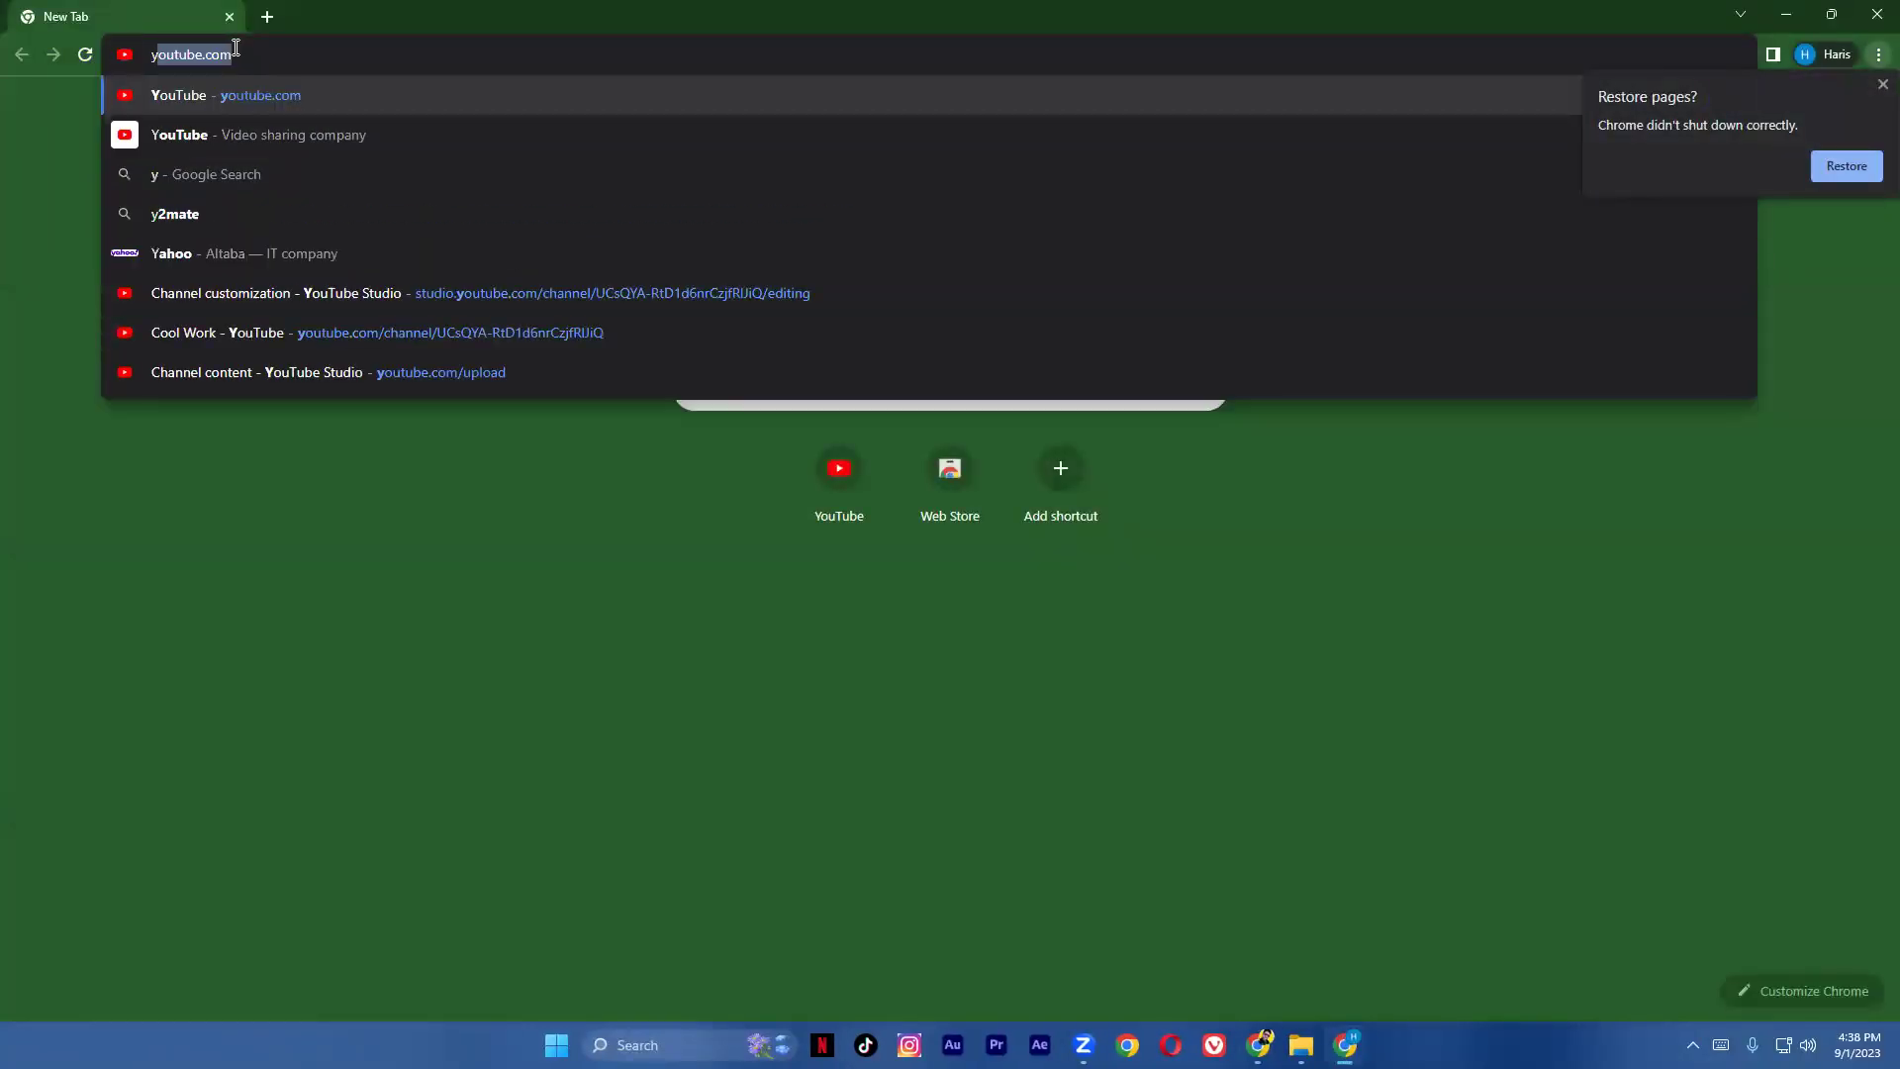
key(Return)
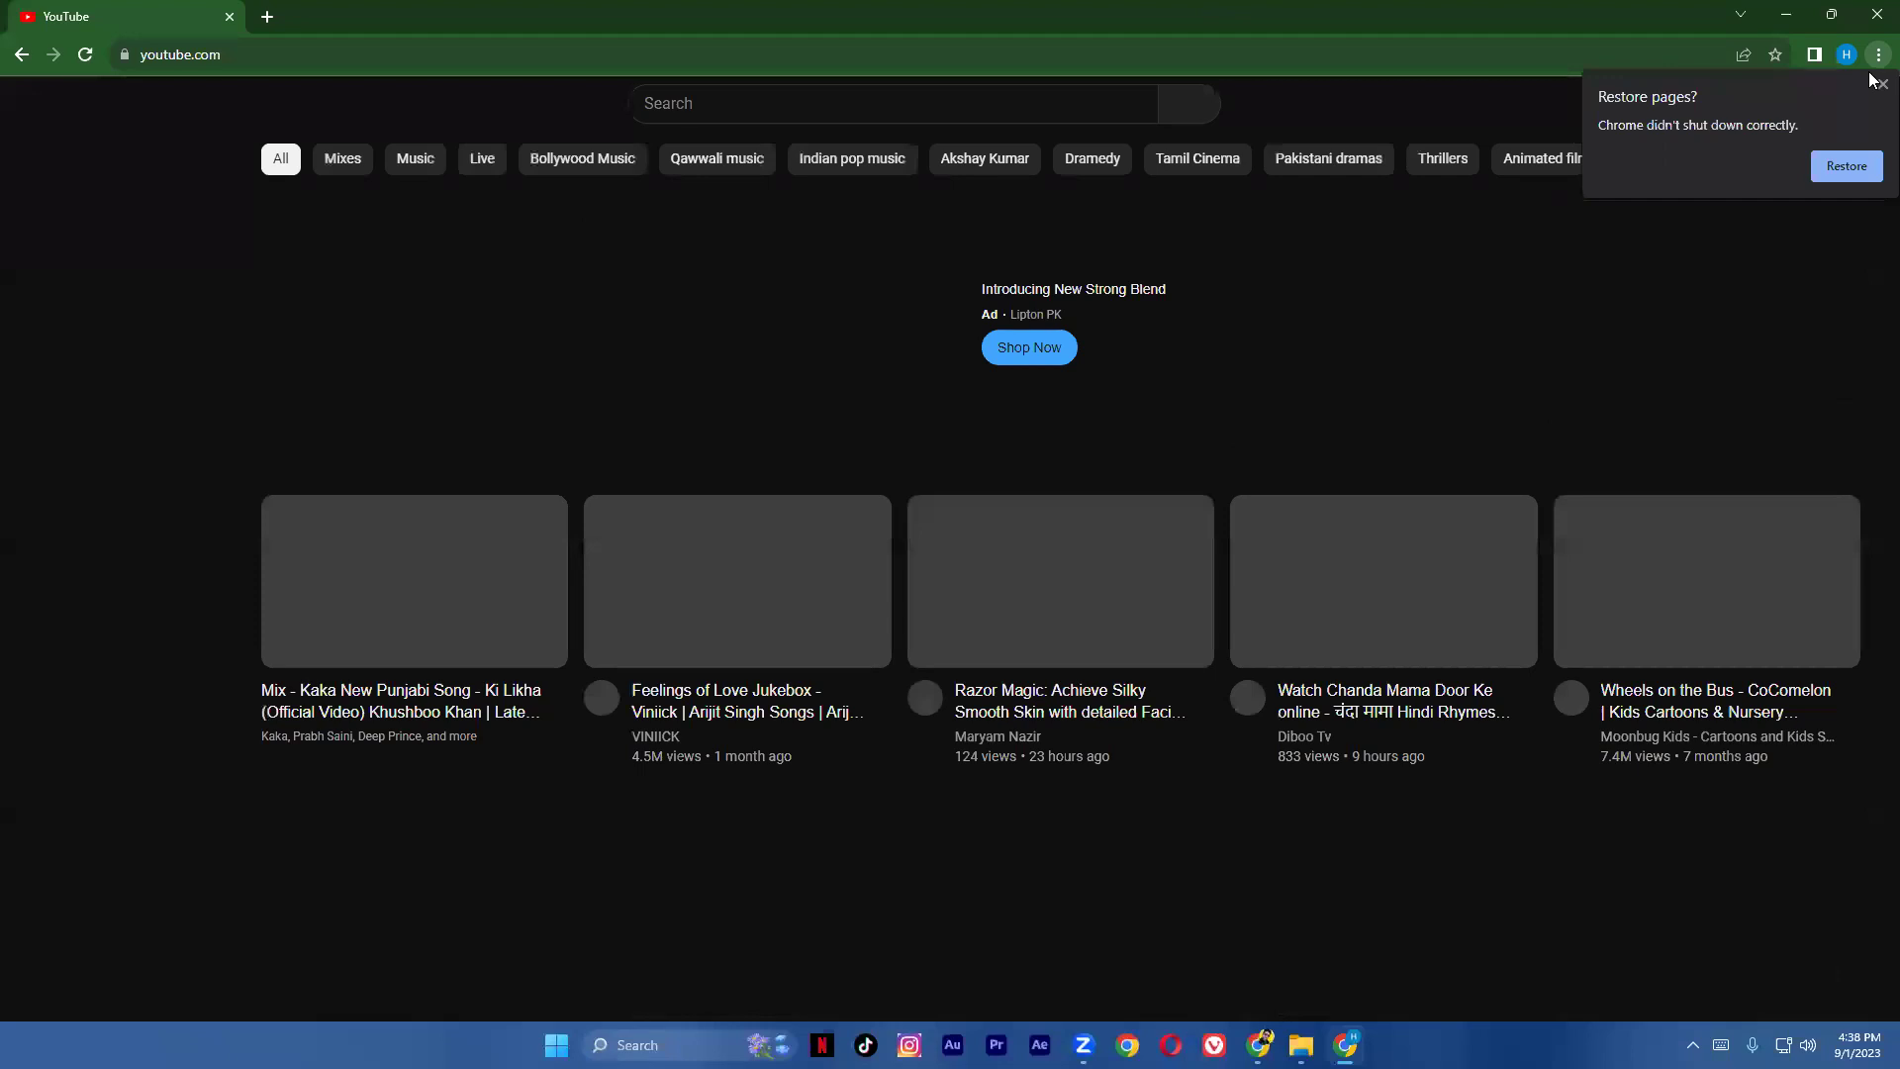
click(1884, 84)
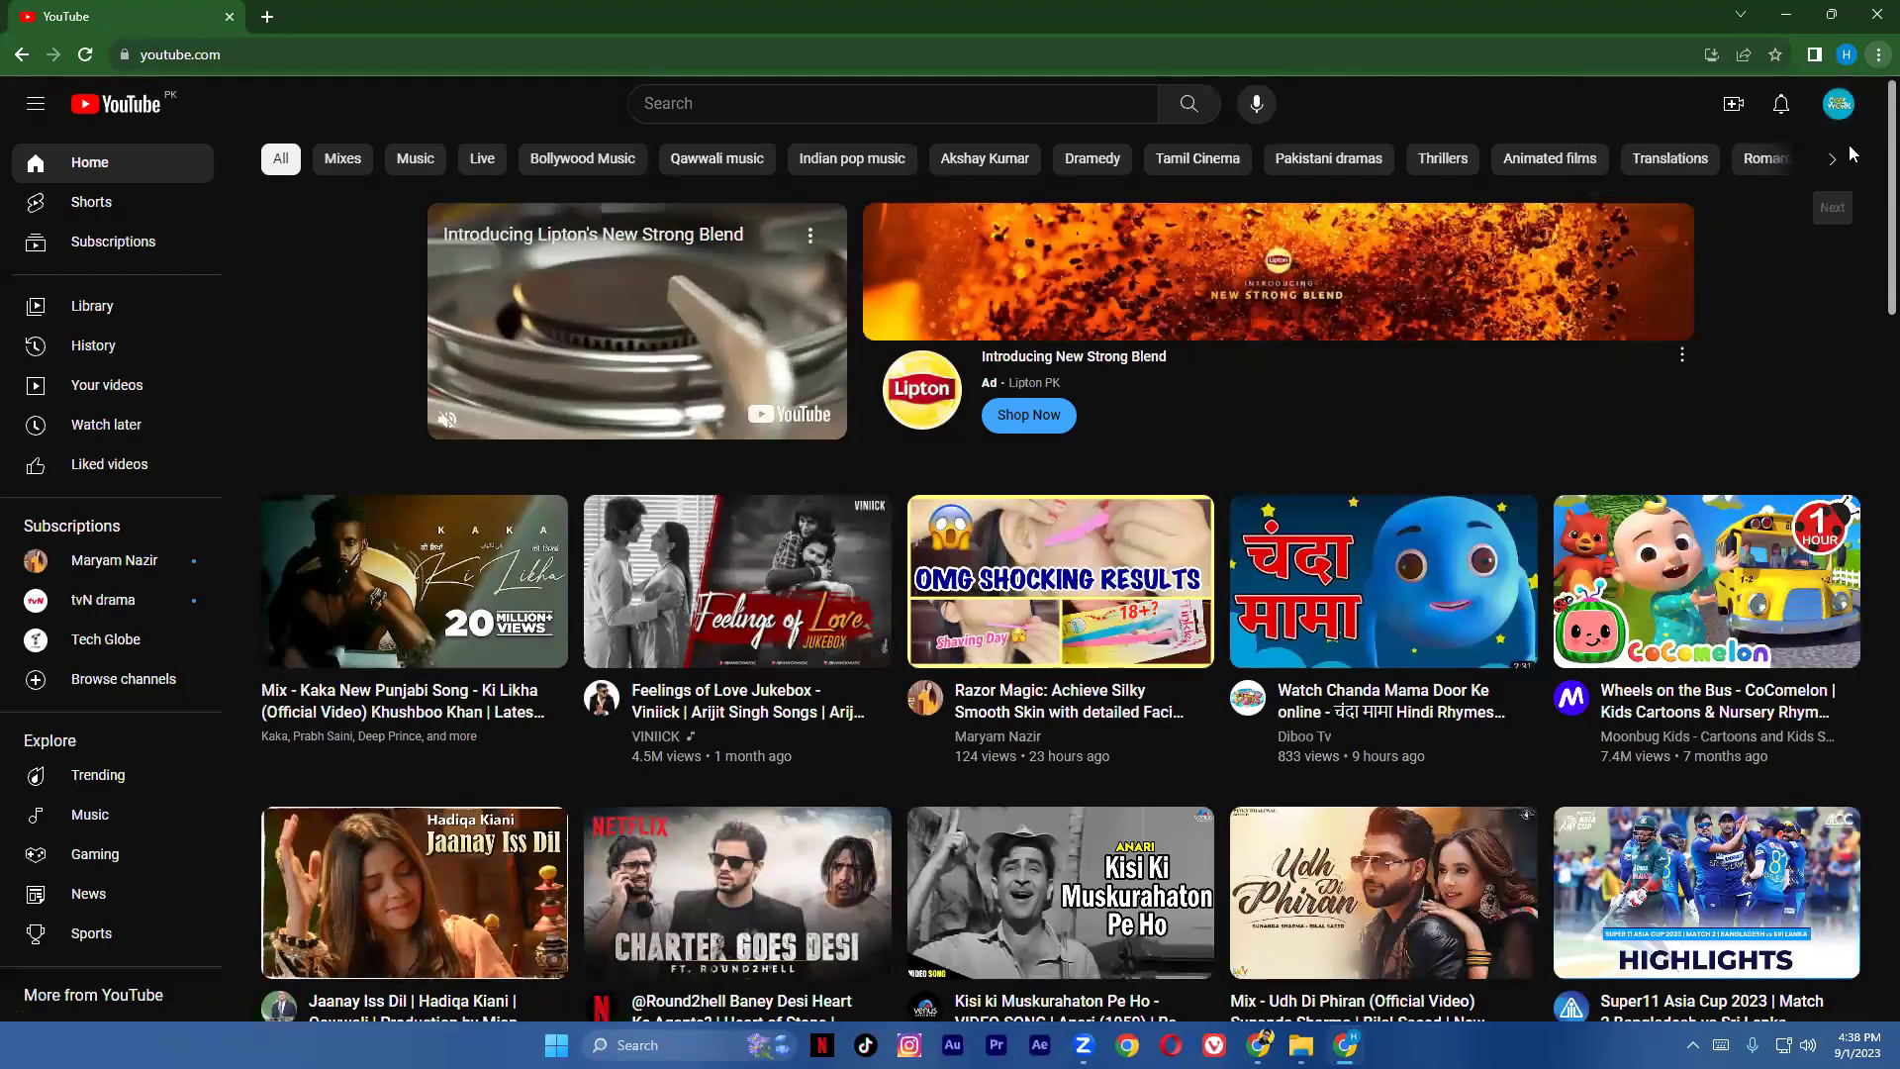
Step: Open the Cool Work channel page and its channel customization in YouTube Studio
click(1838, 103)
click(1672, 252)
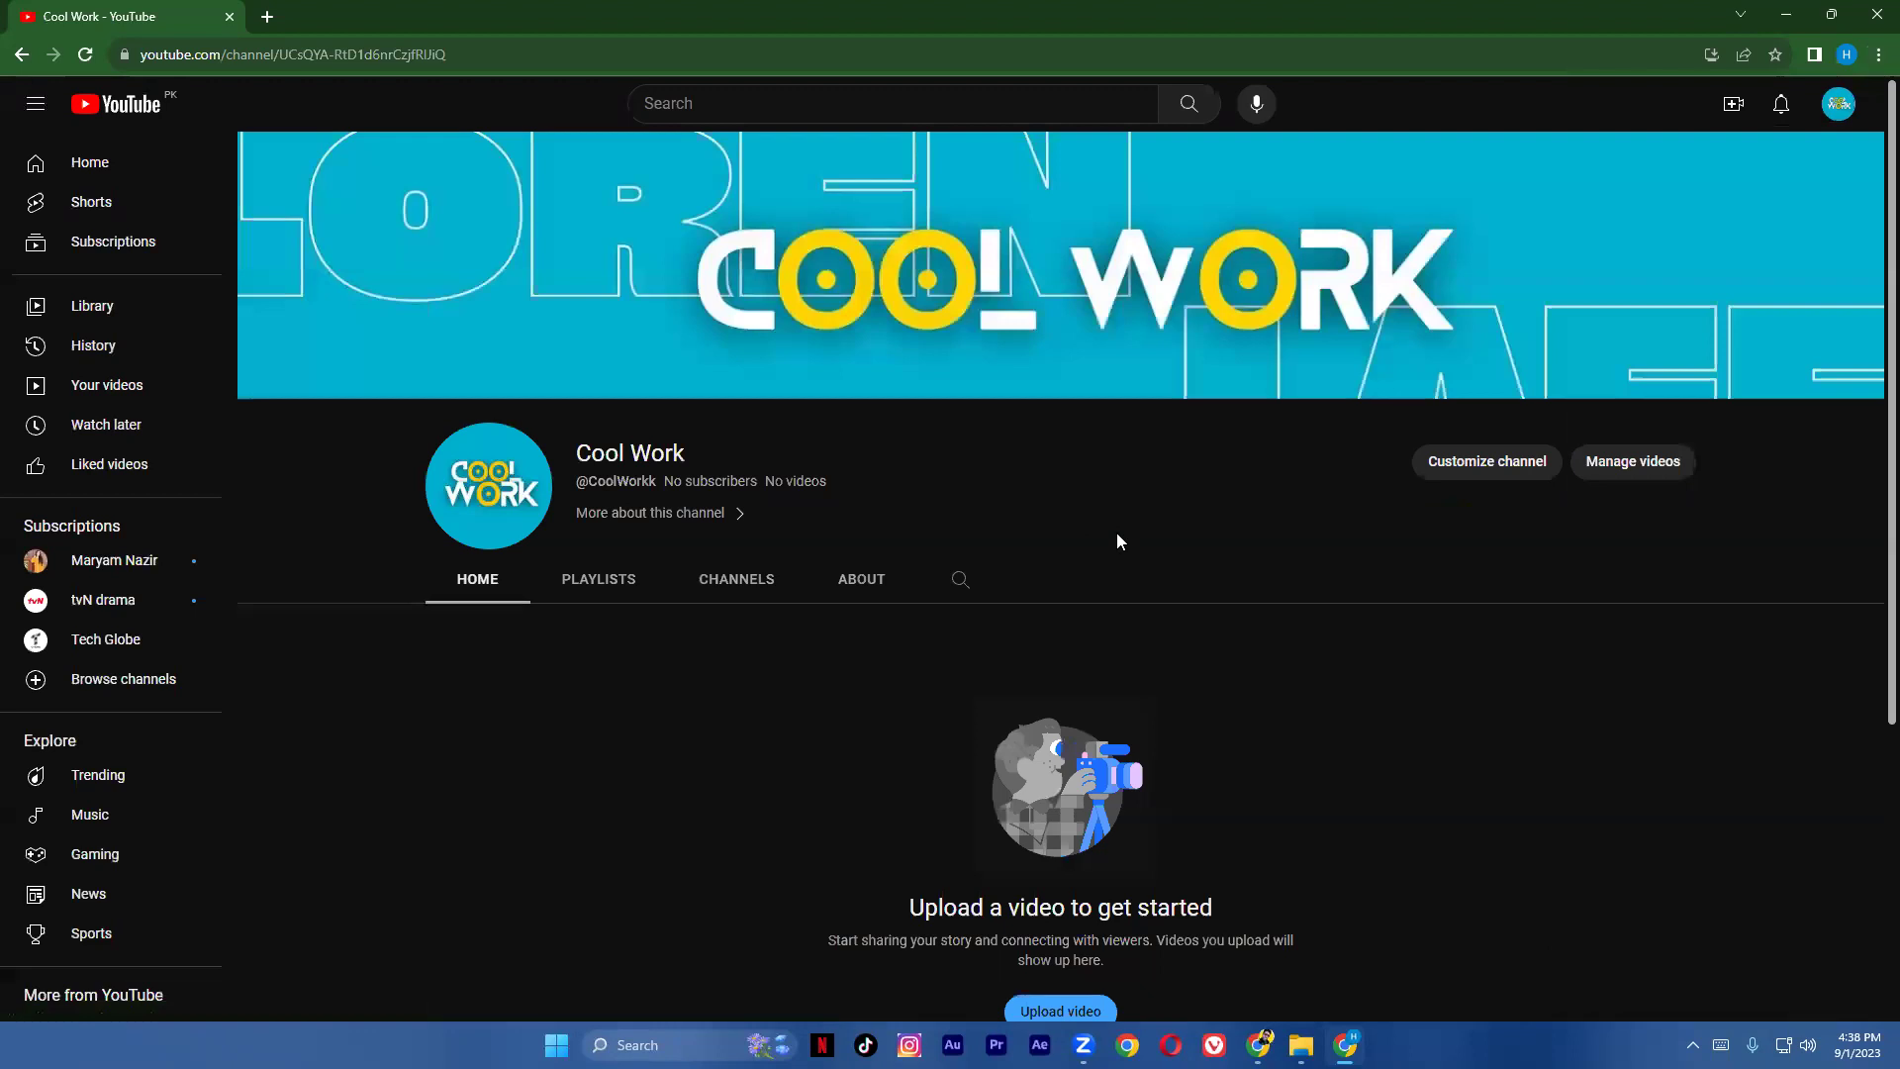
click(1457, 465)
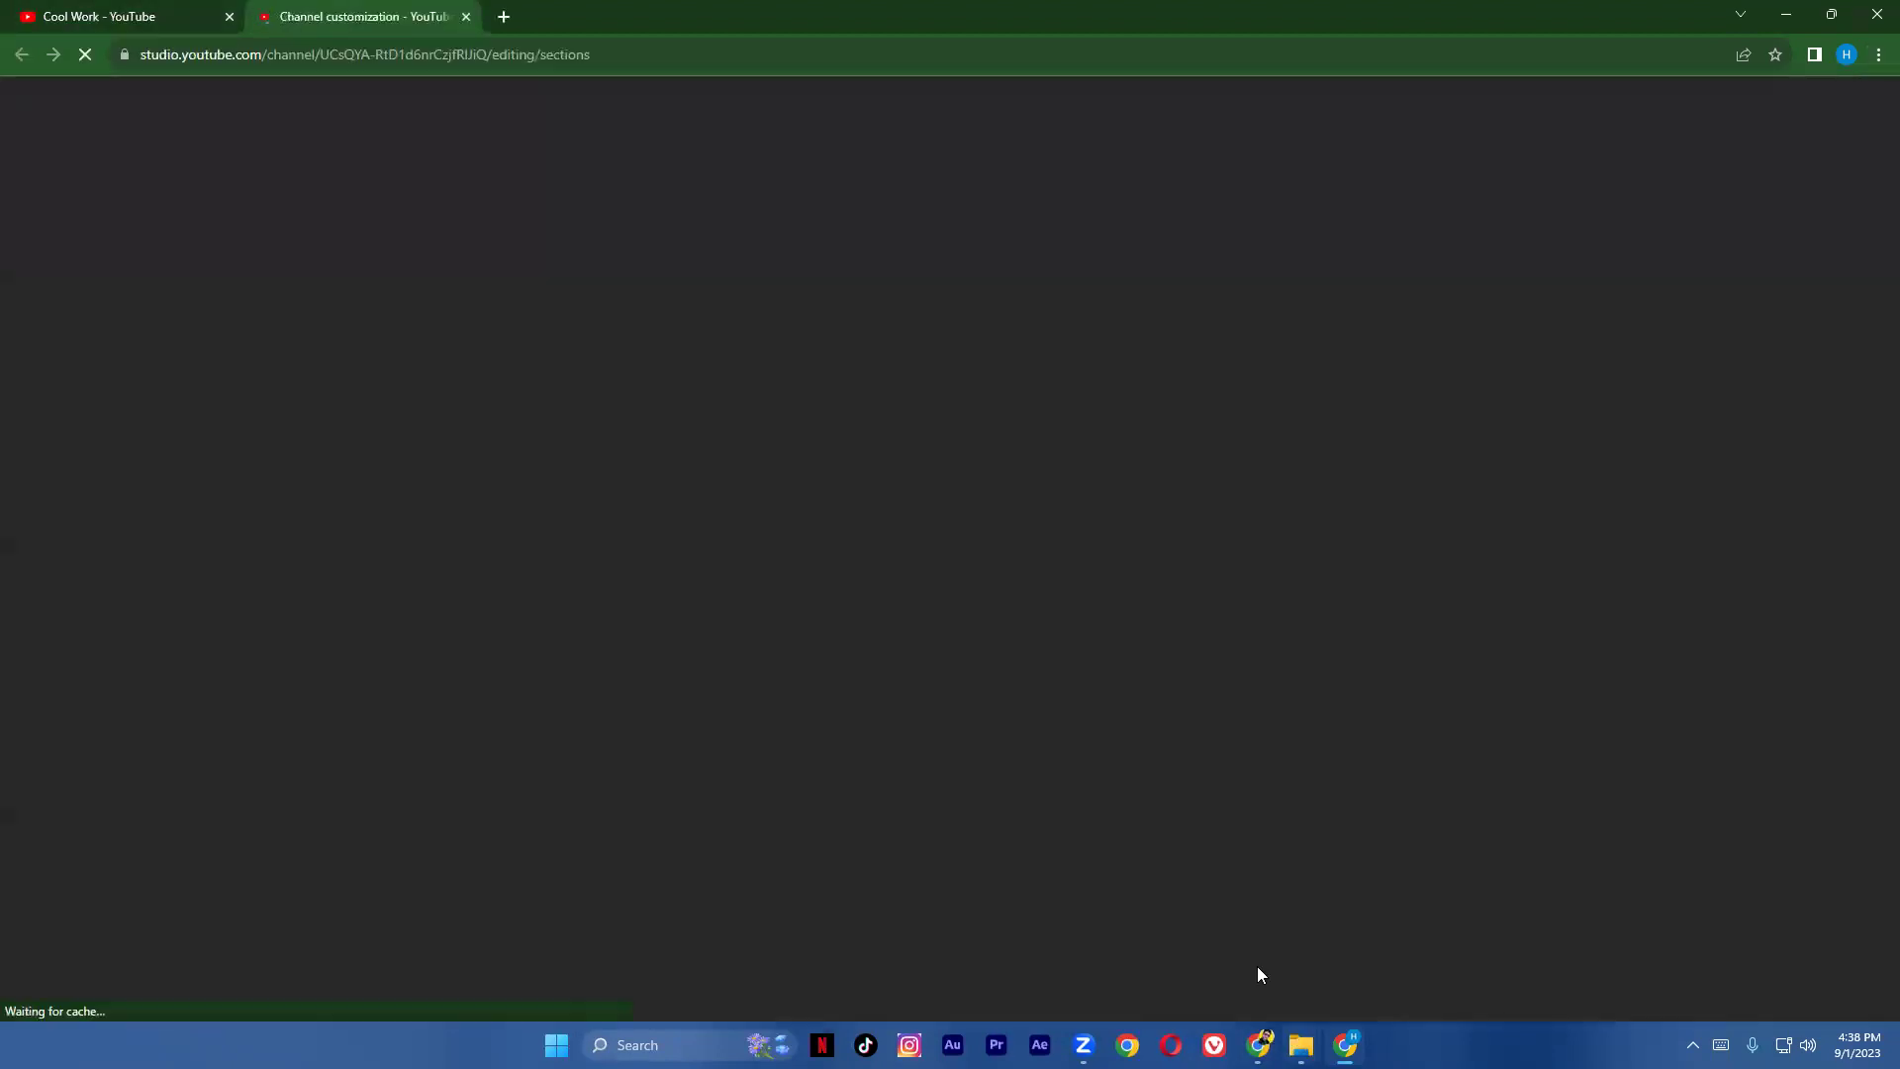
click(99, 12)
click(287, 14)
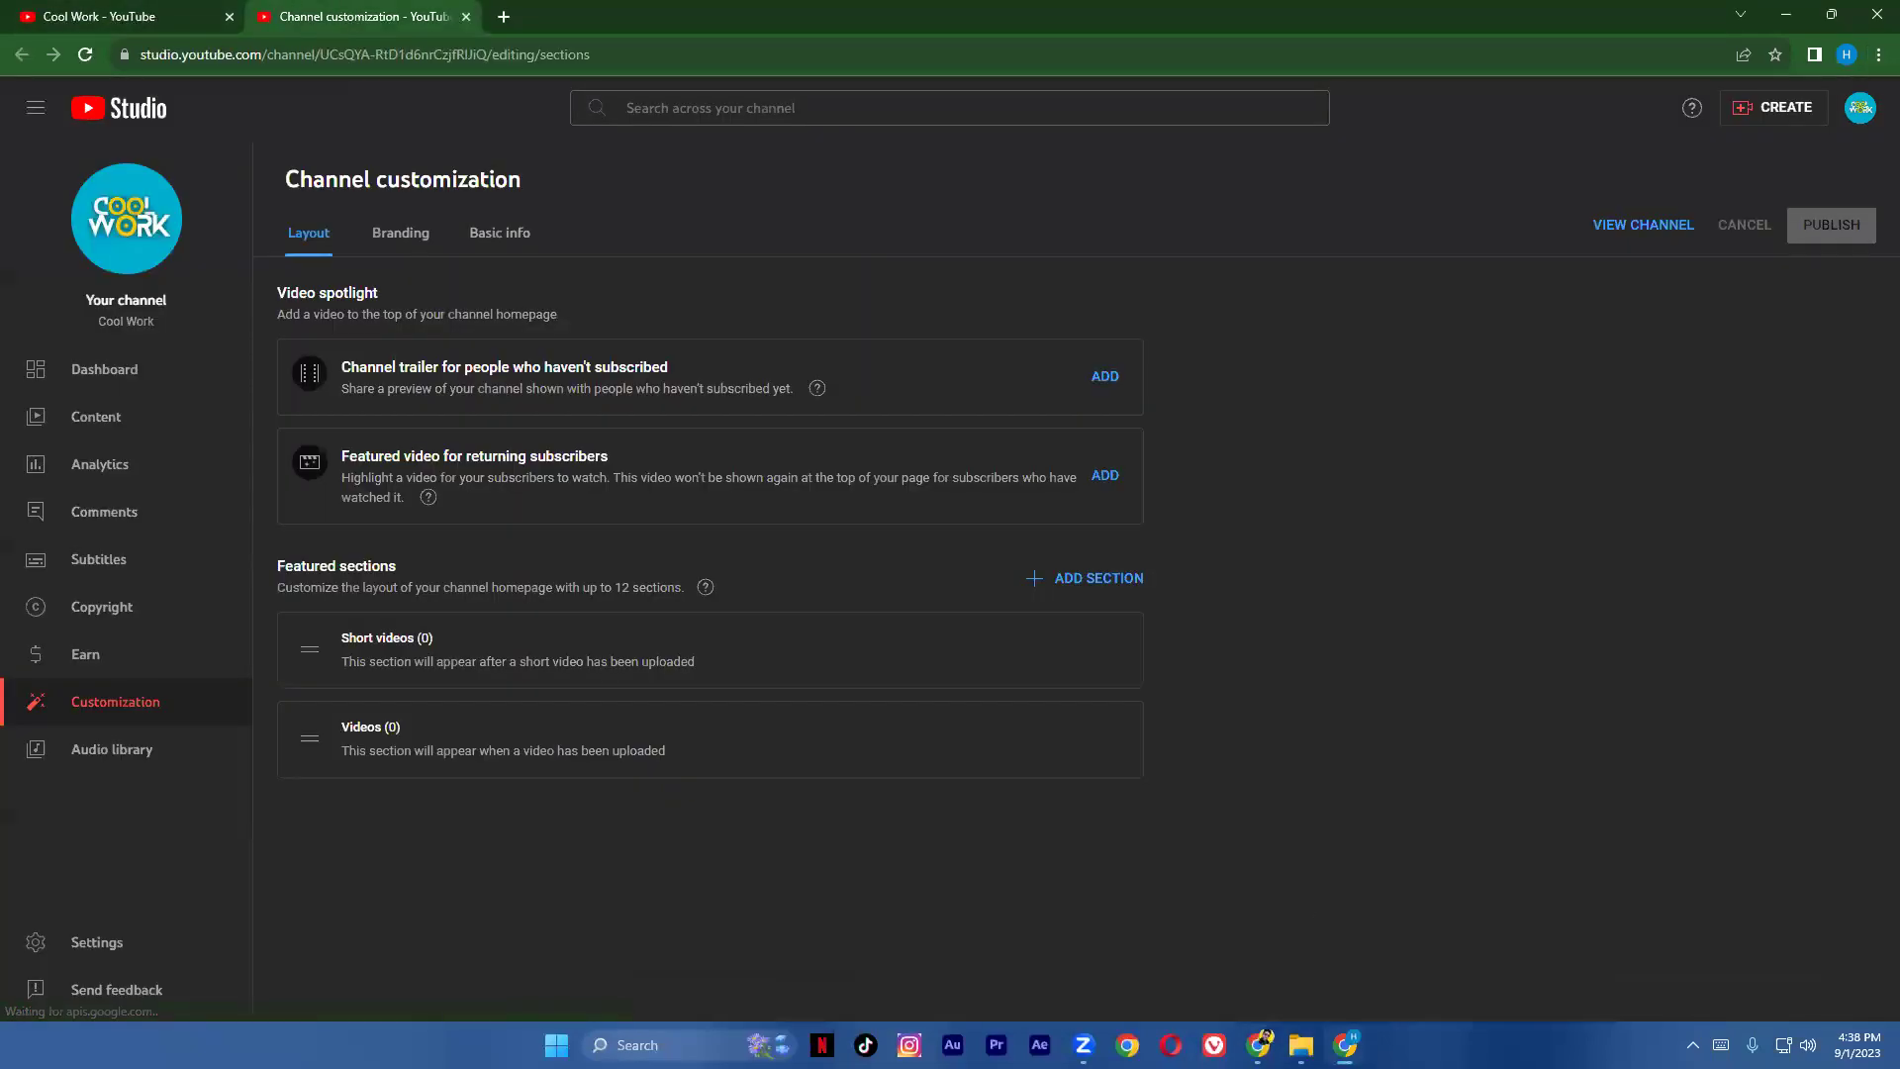
Step: Switch back to the browser window with the Canva design and open the browser's downloads list
mouse_move(1259, 1045)
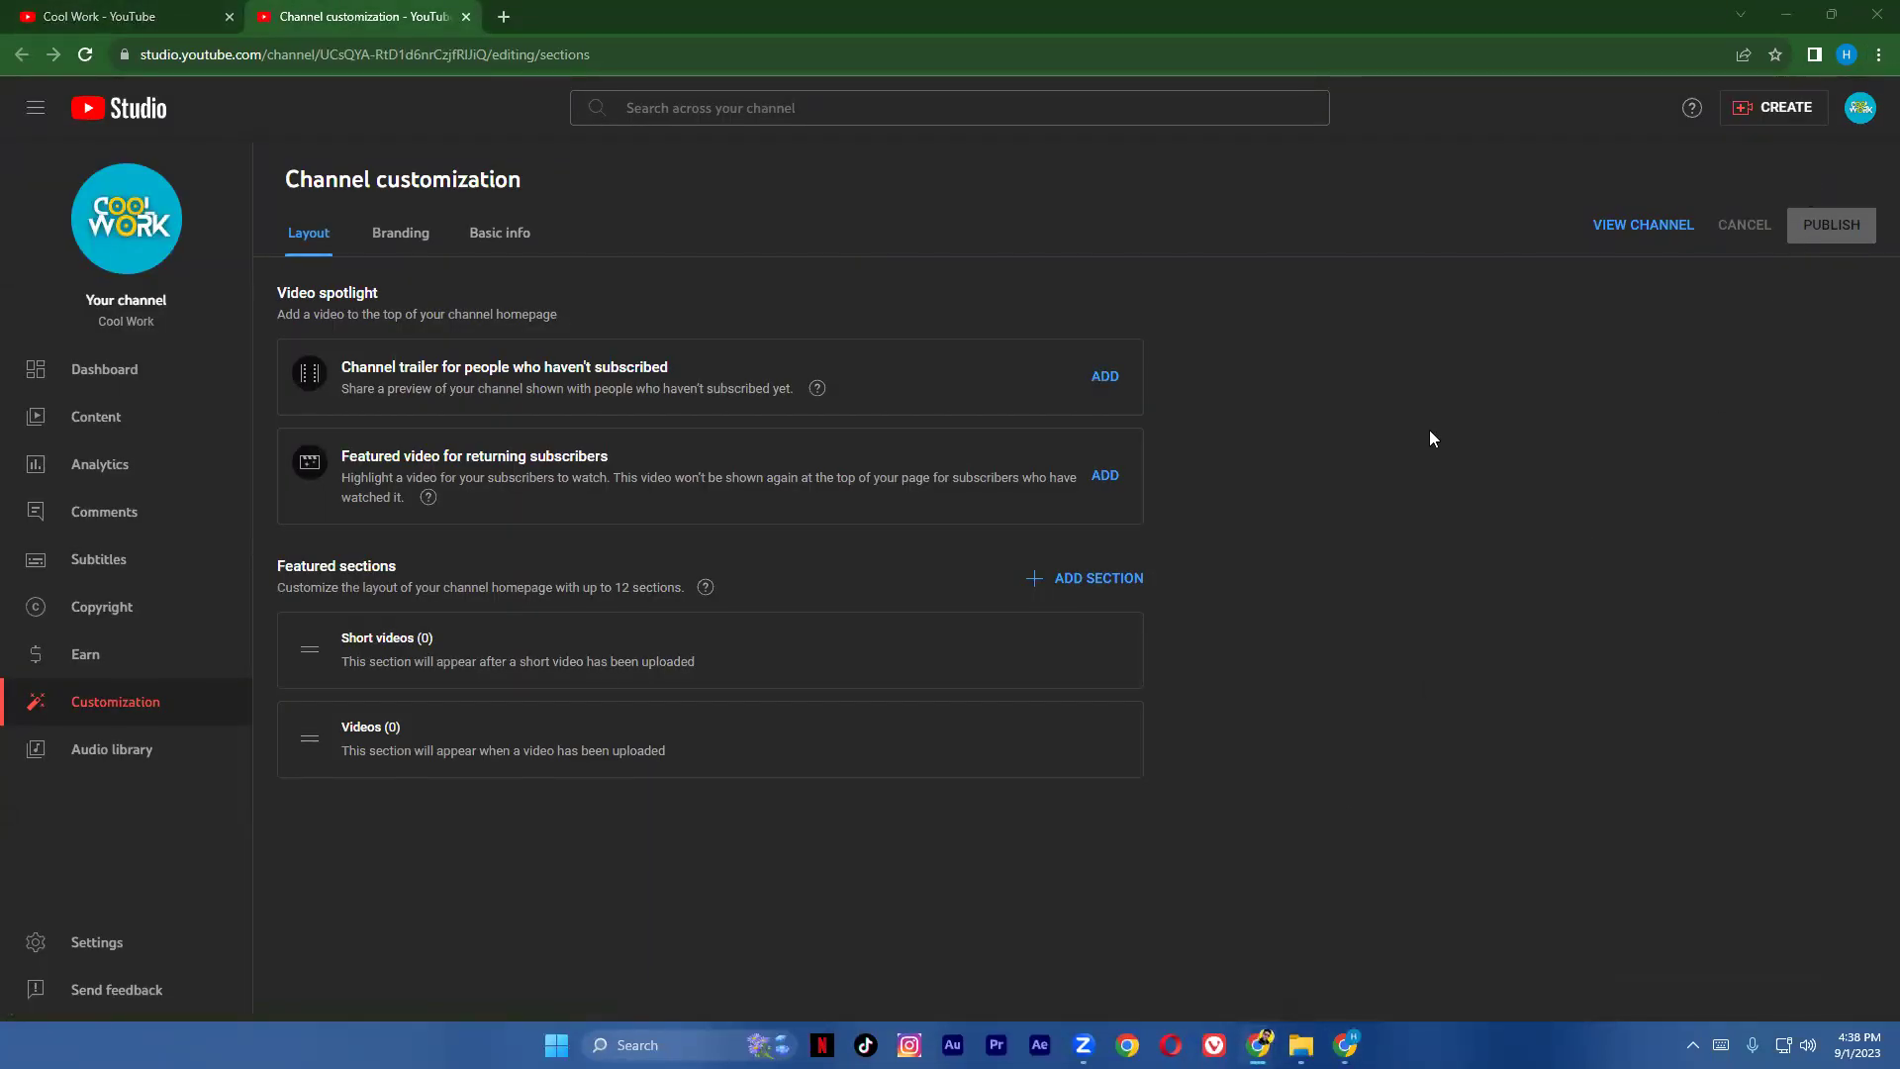
click(1330, 962)
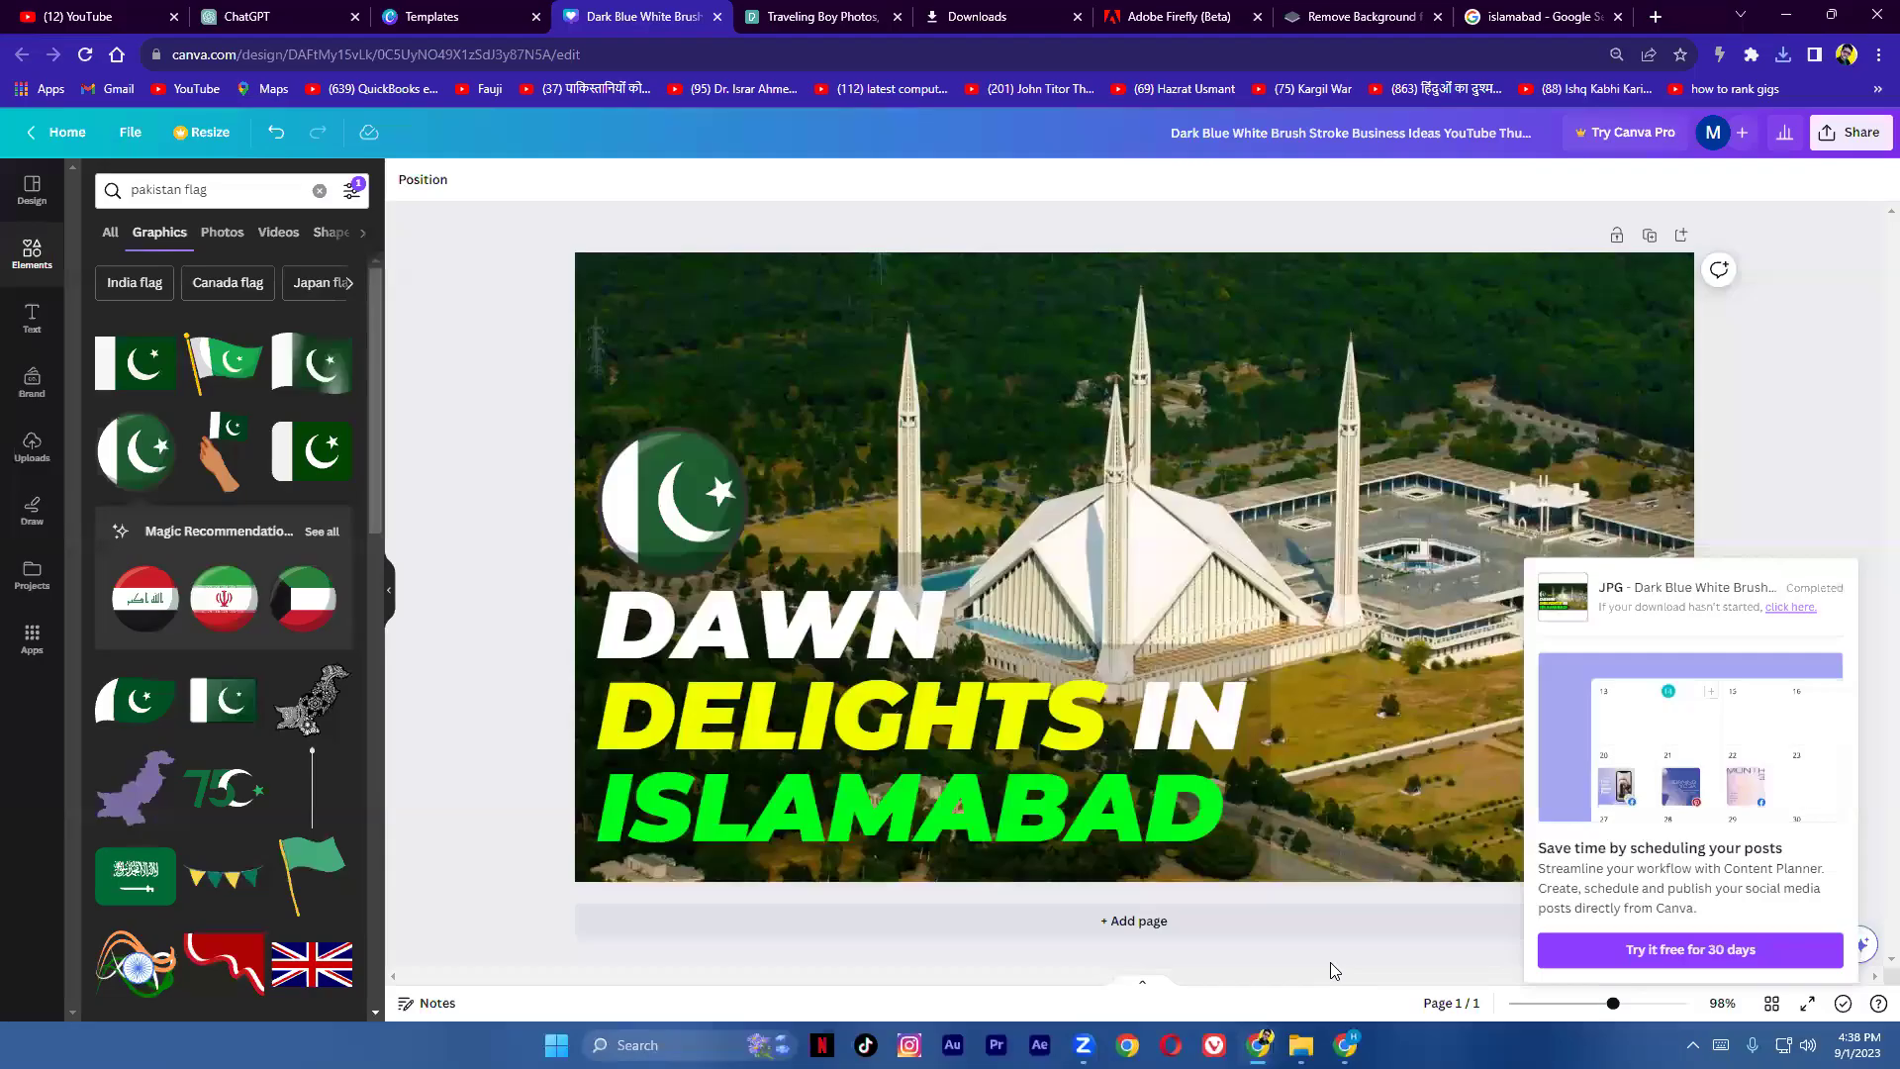
click(1877, 54)
click(1686, 192)
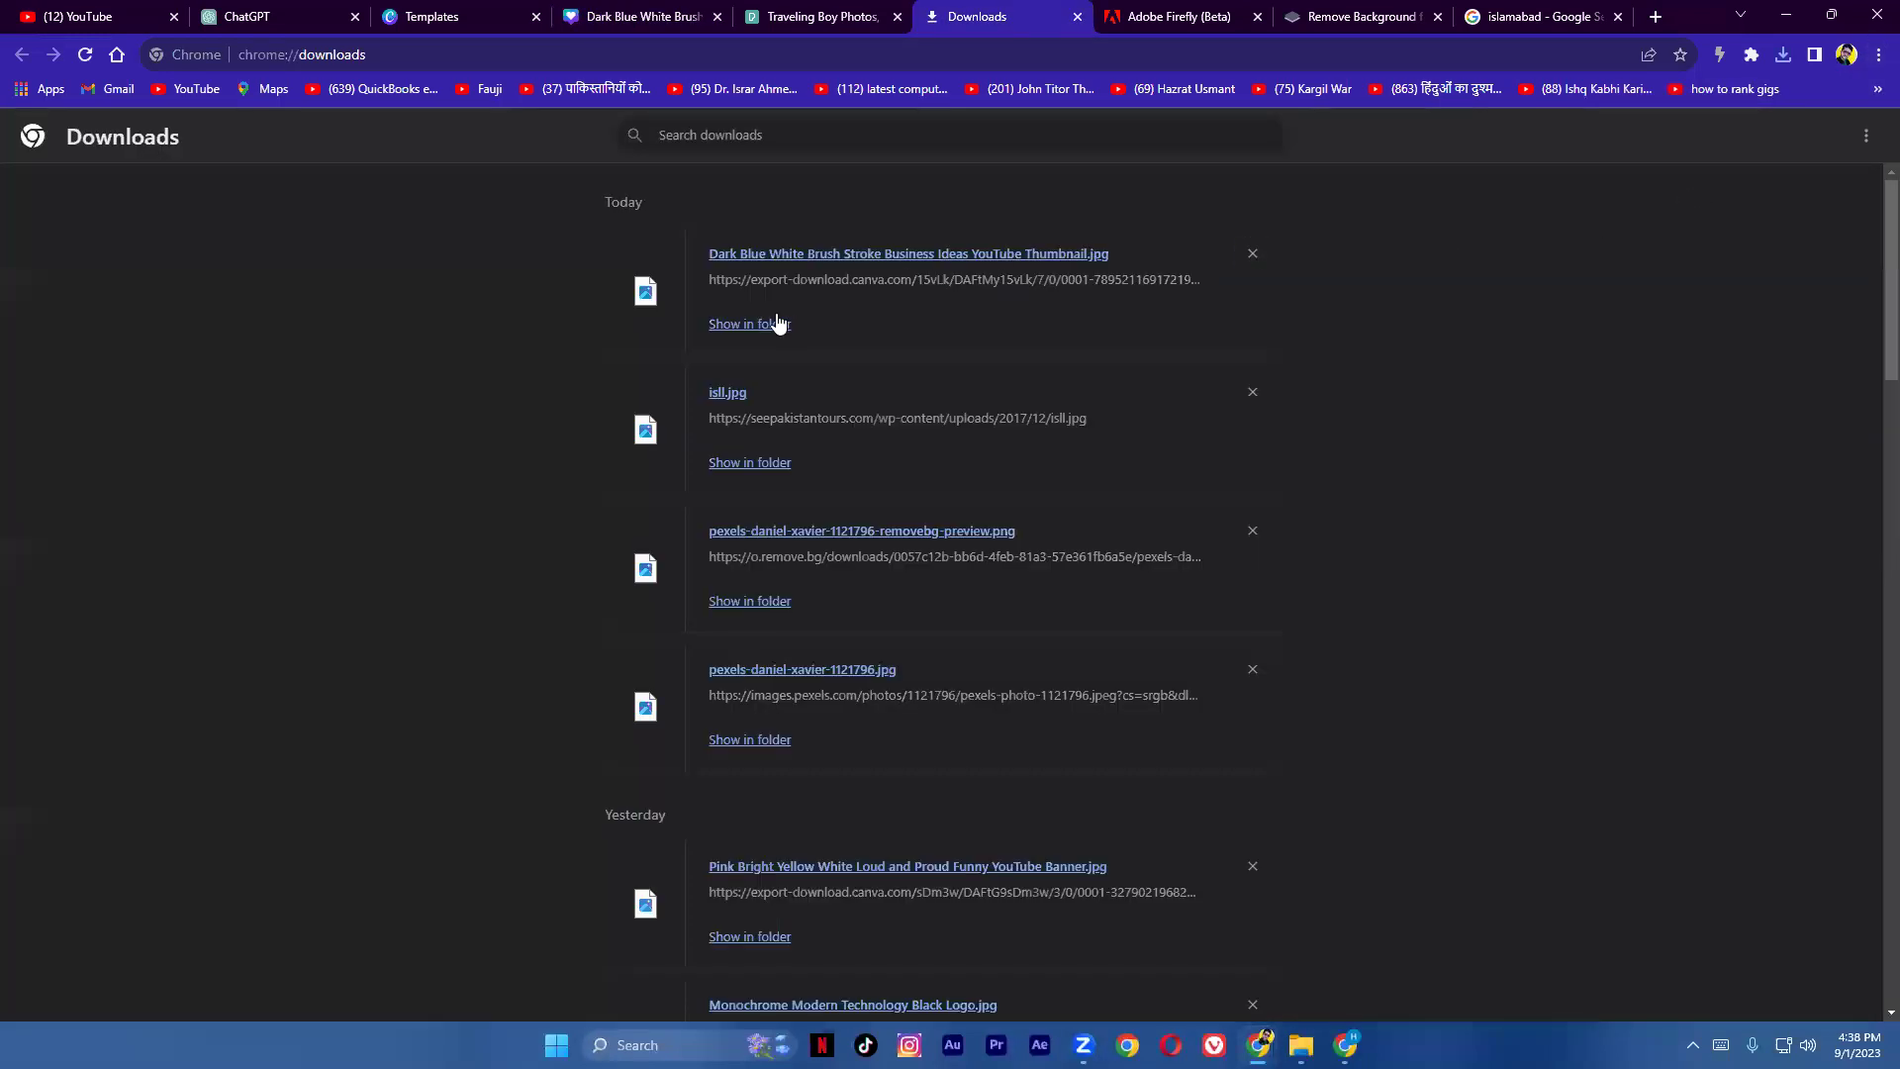
Step: Return to the Cool Work channel's YouTube Studio and open the draft "Cricket Shorts | Virat | Cool Work" for editing from the channel content
click(1326, 17)
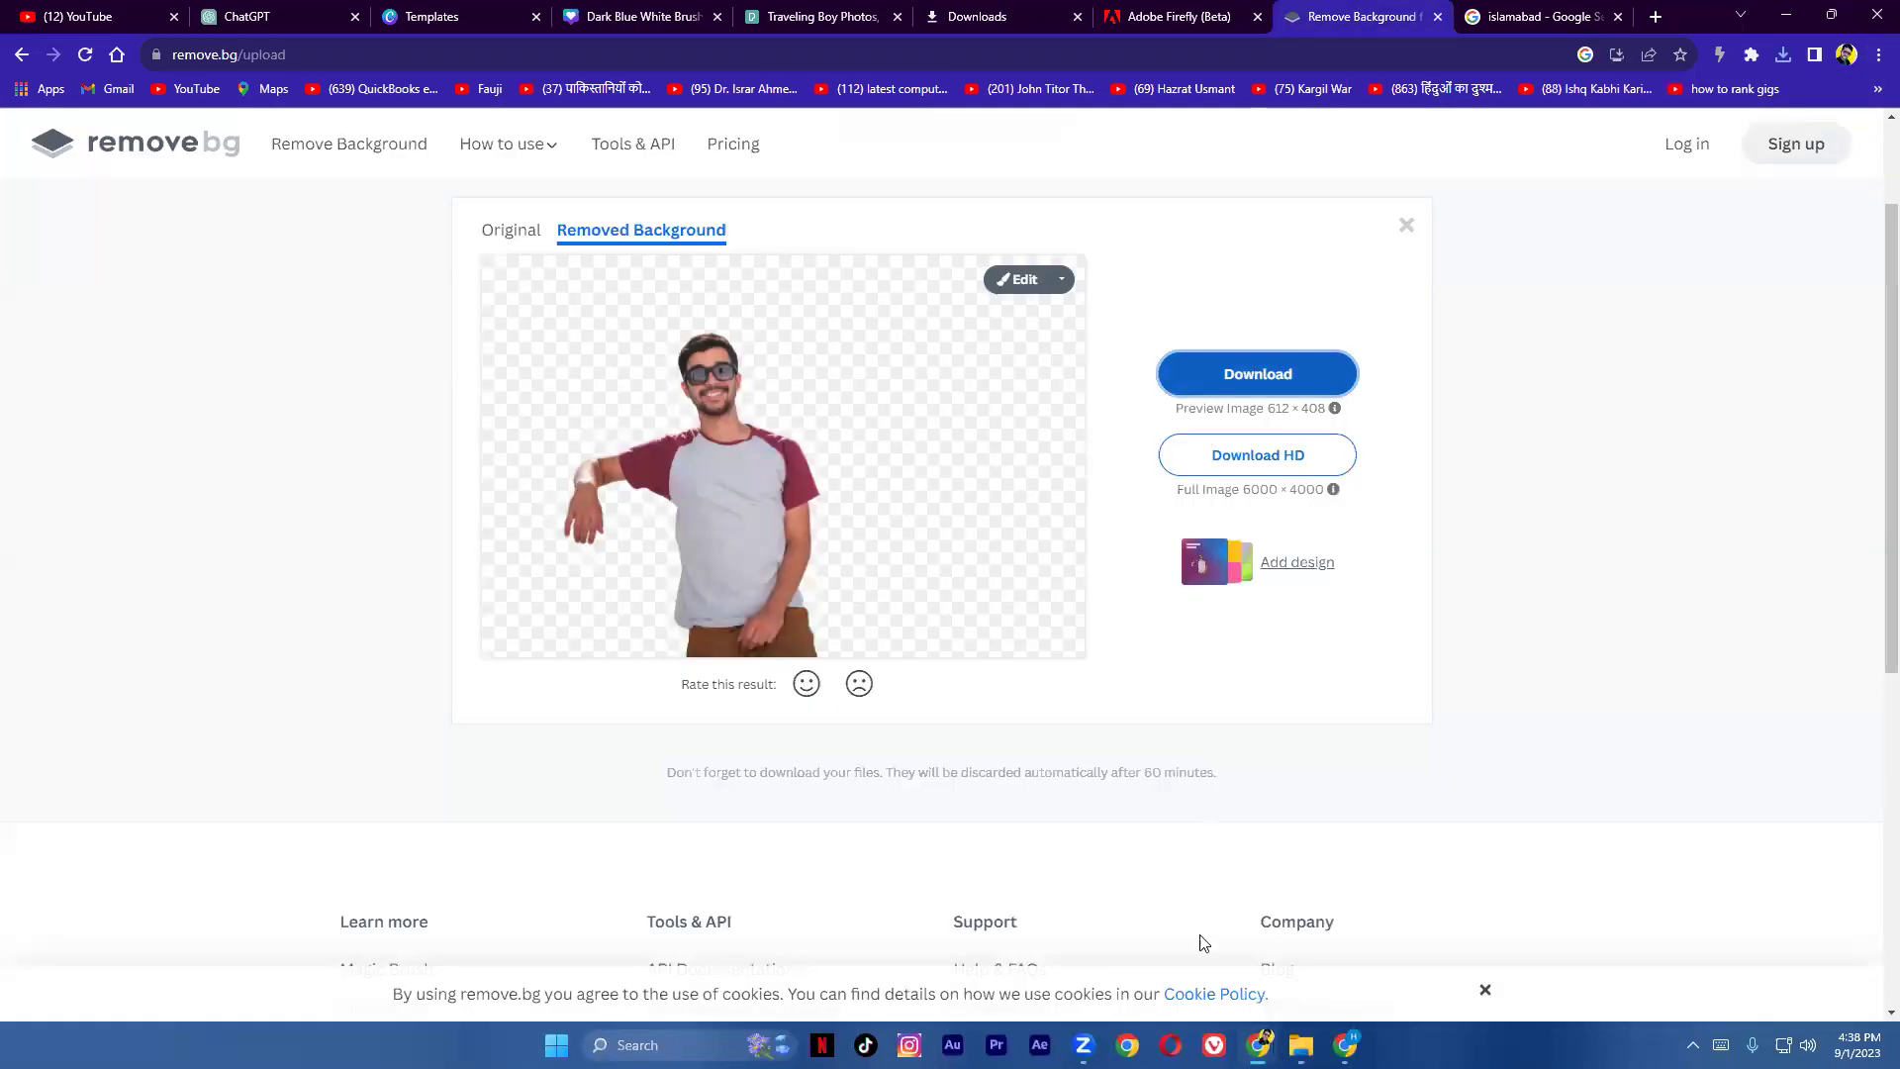
click(1345, 1045)
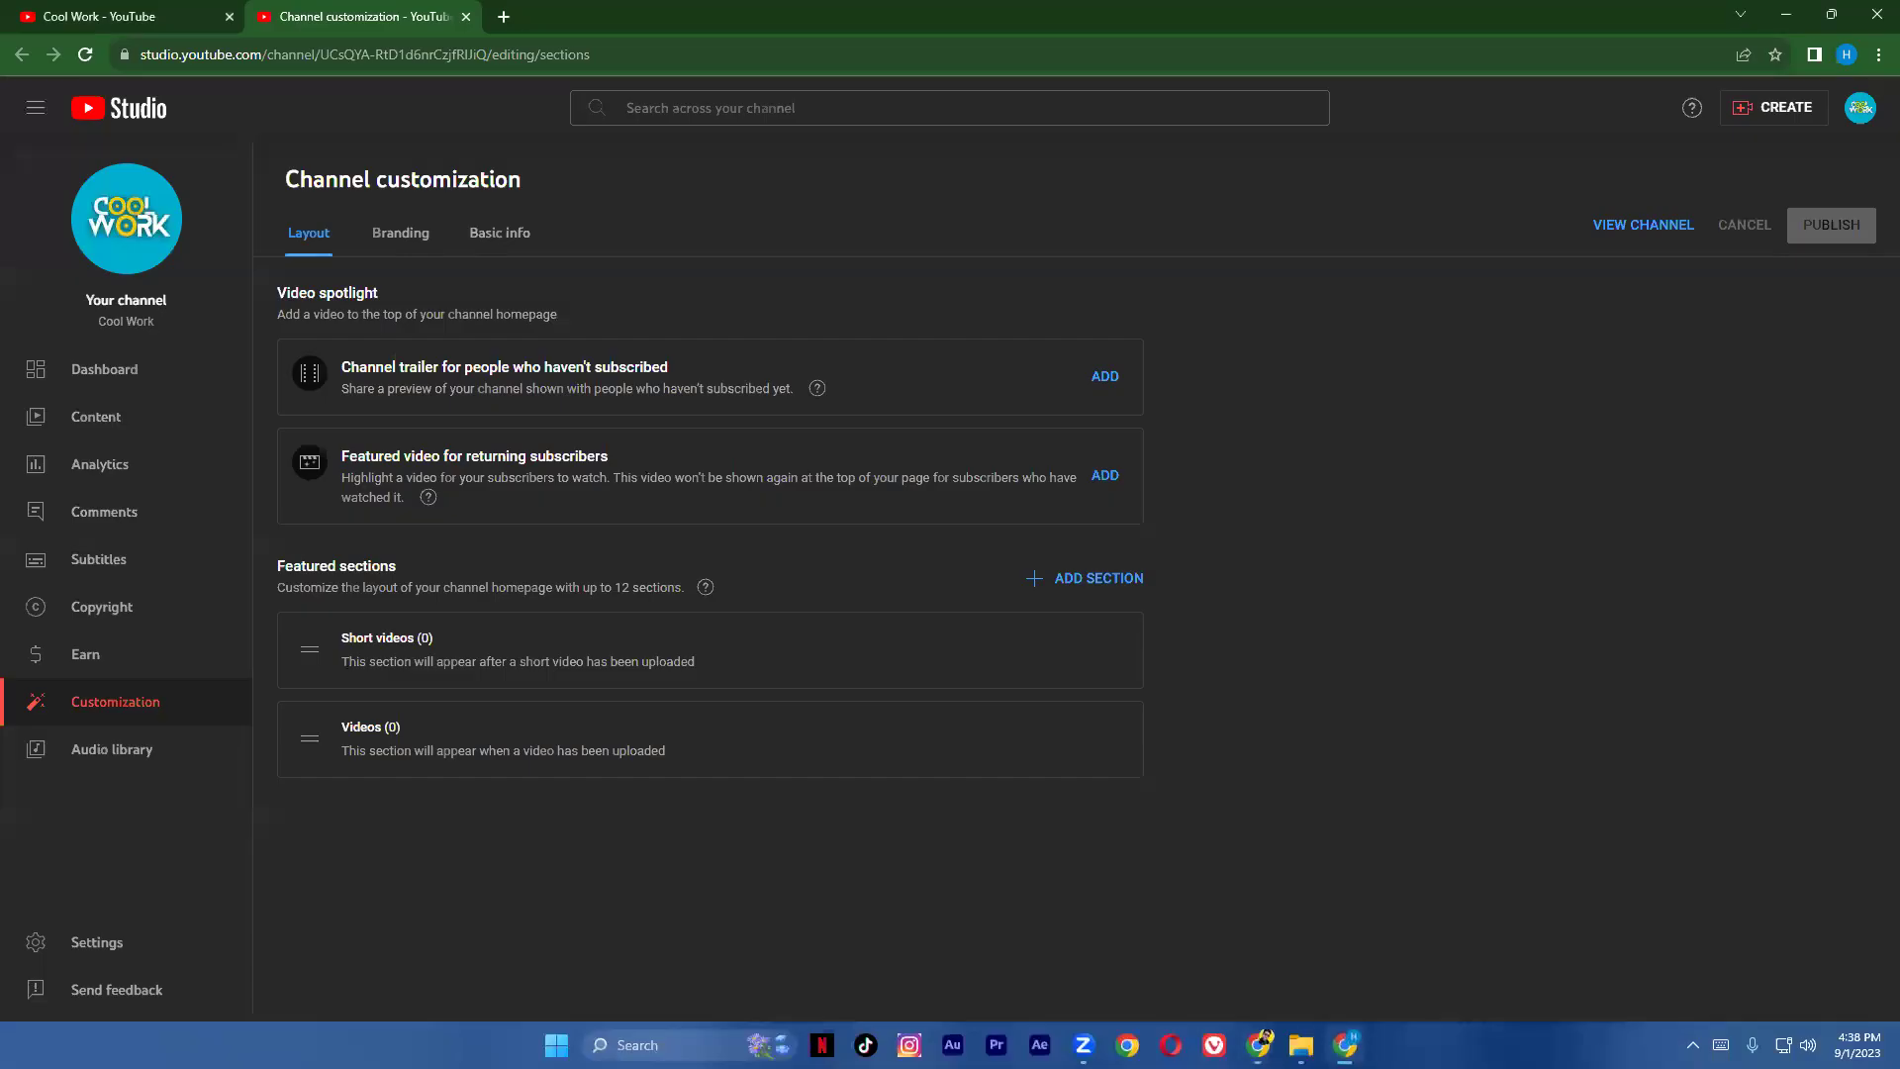
click(141, 419)
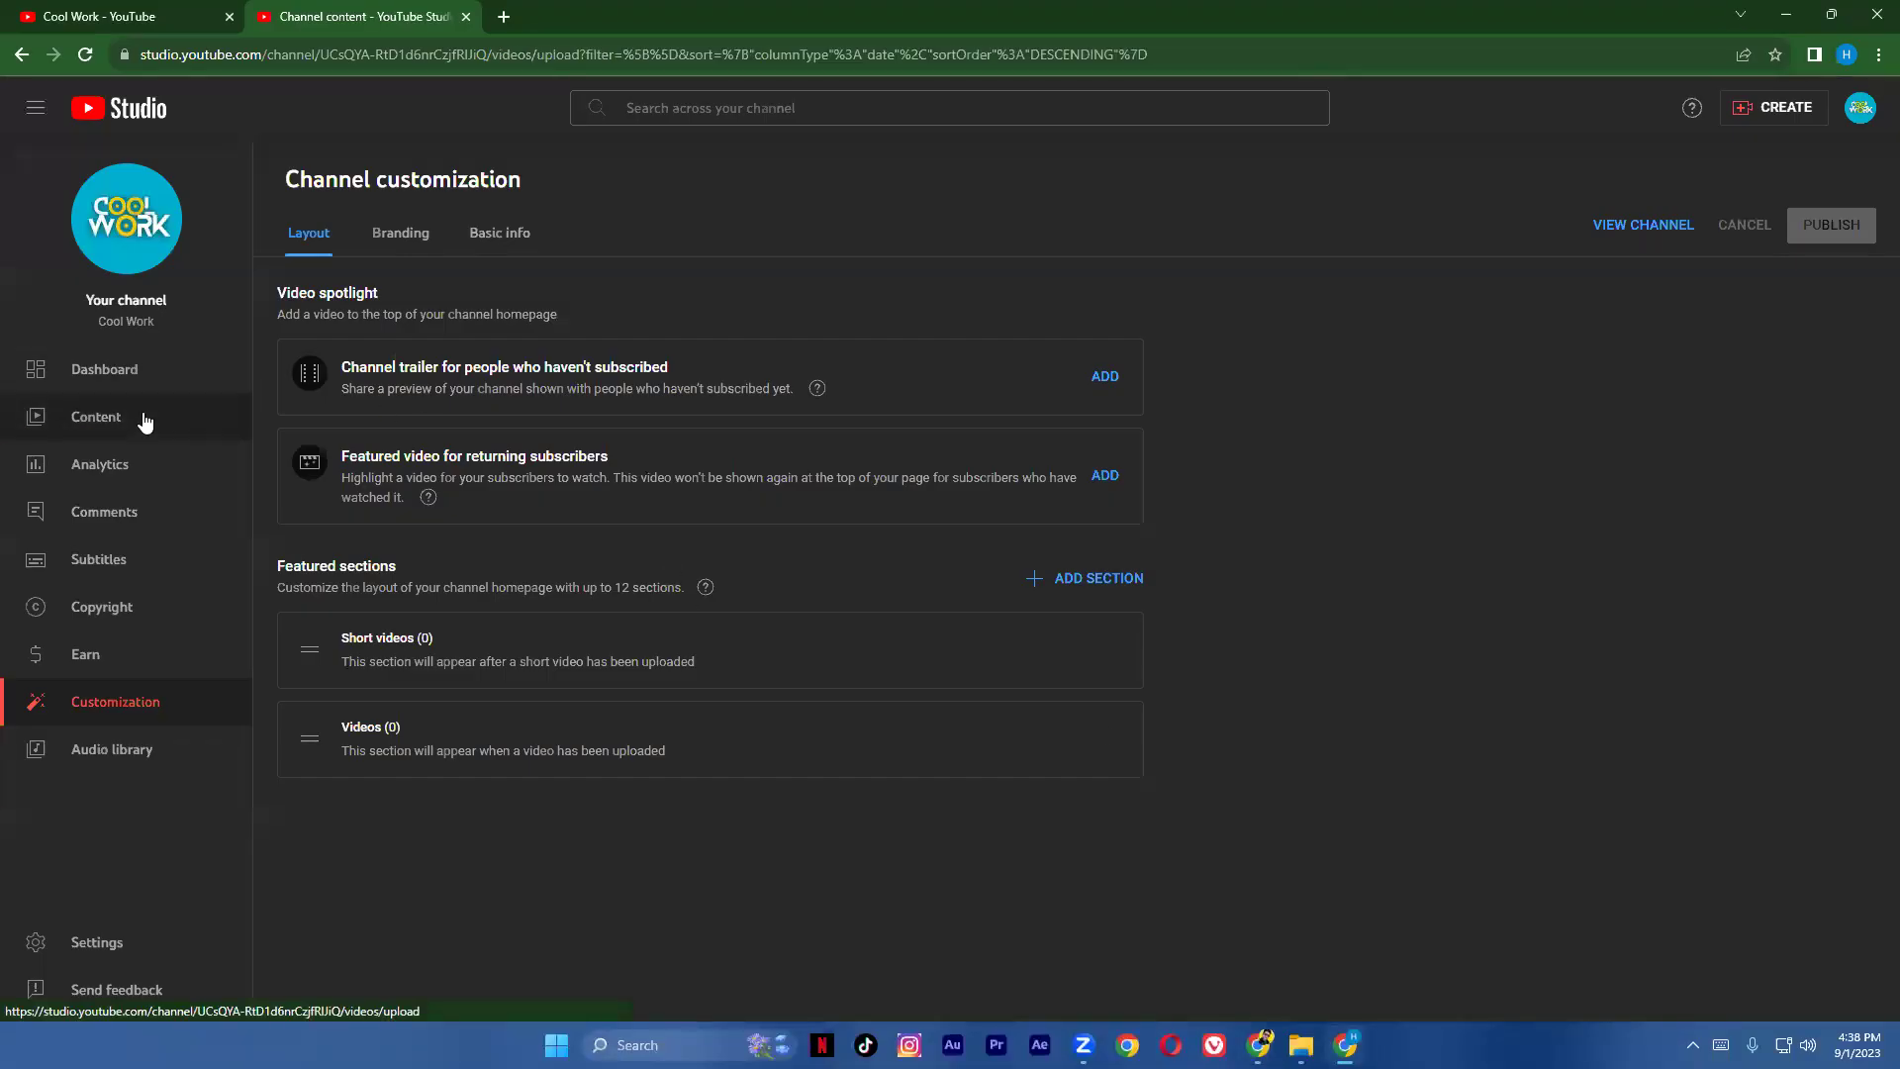
mouse_move(519, 406)
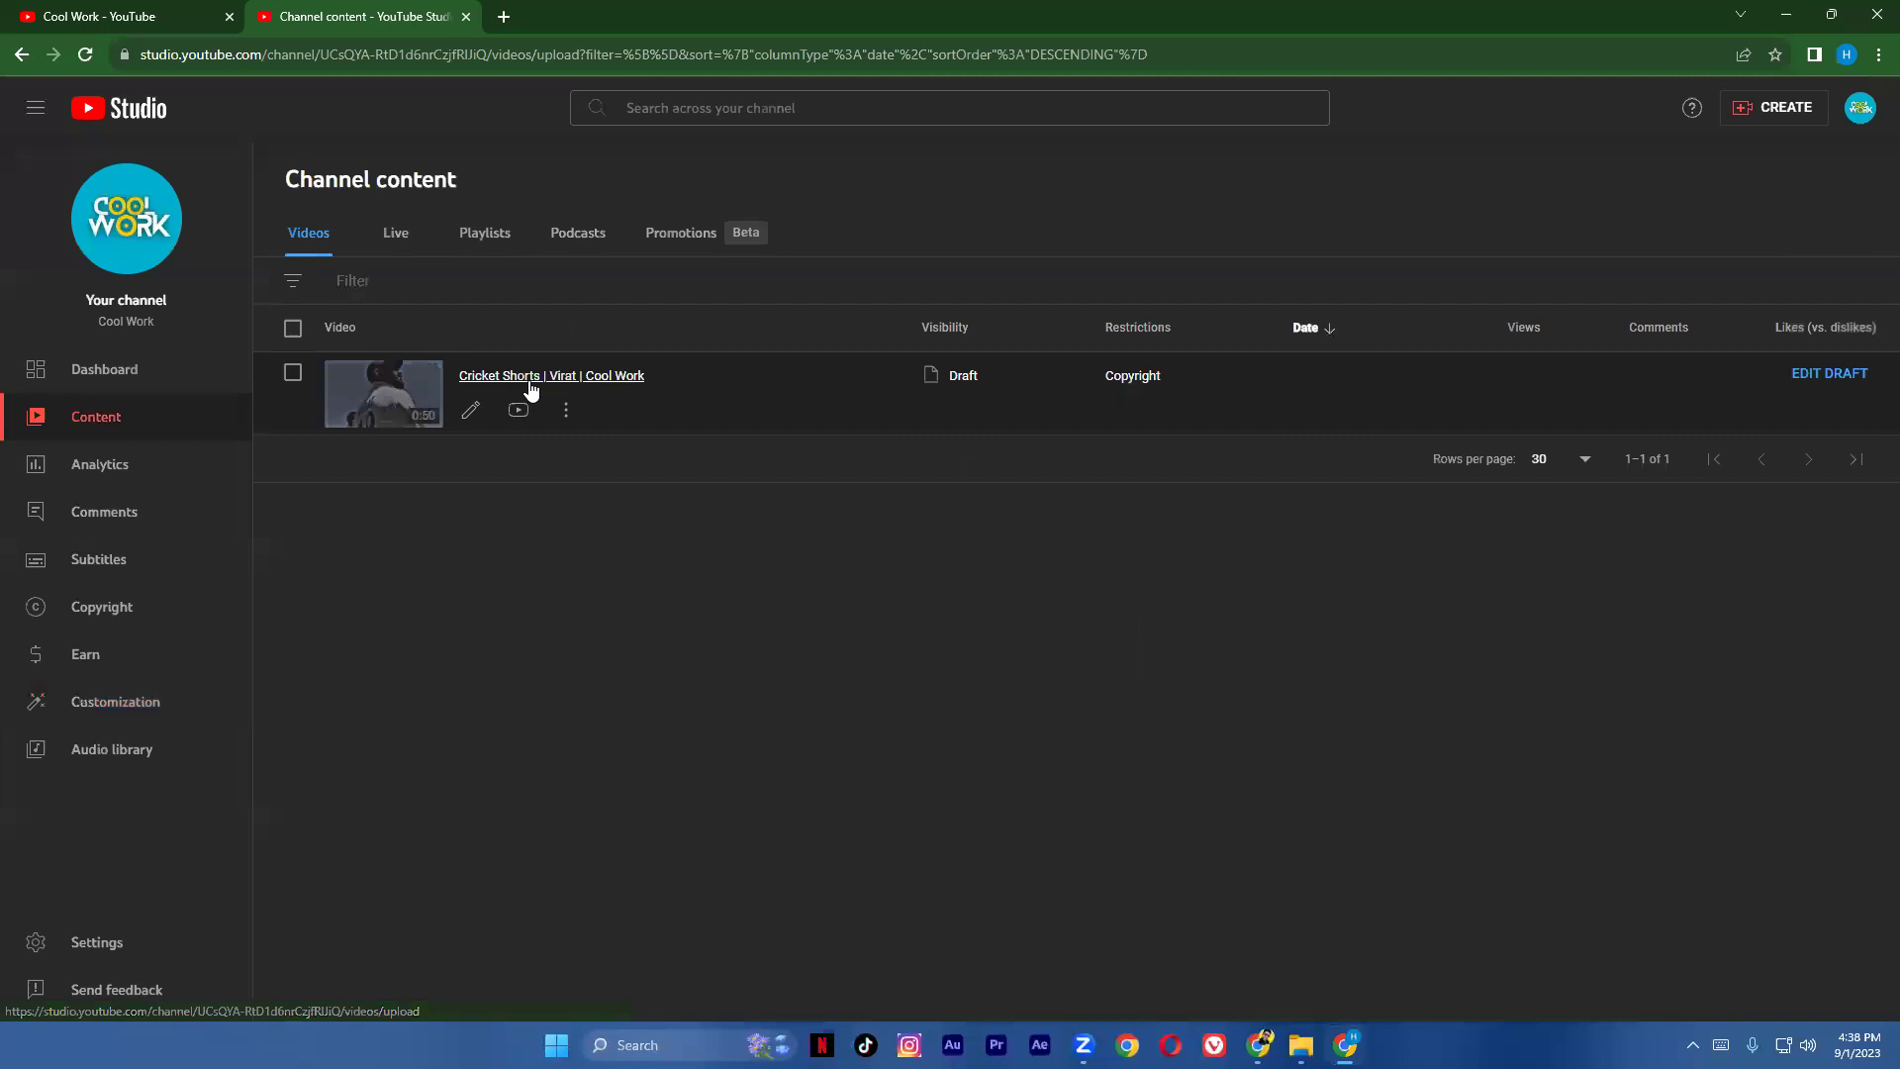
click(472, 411)
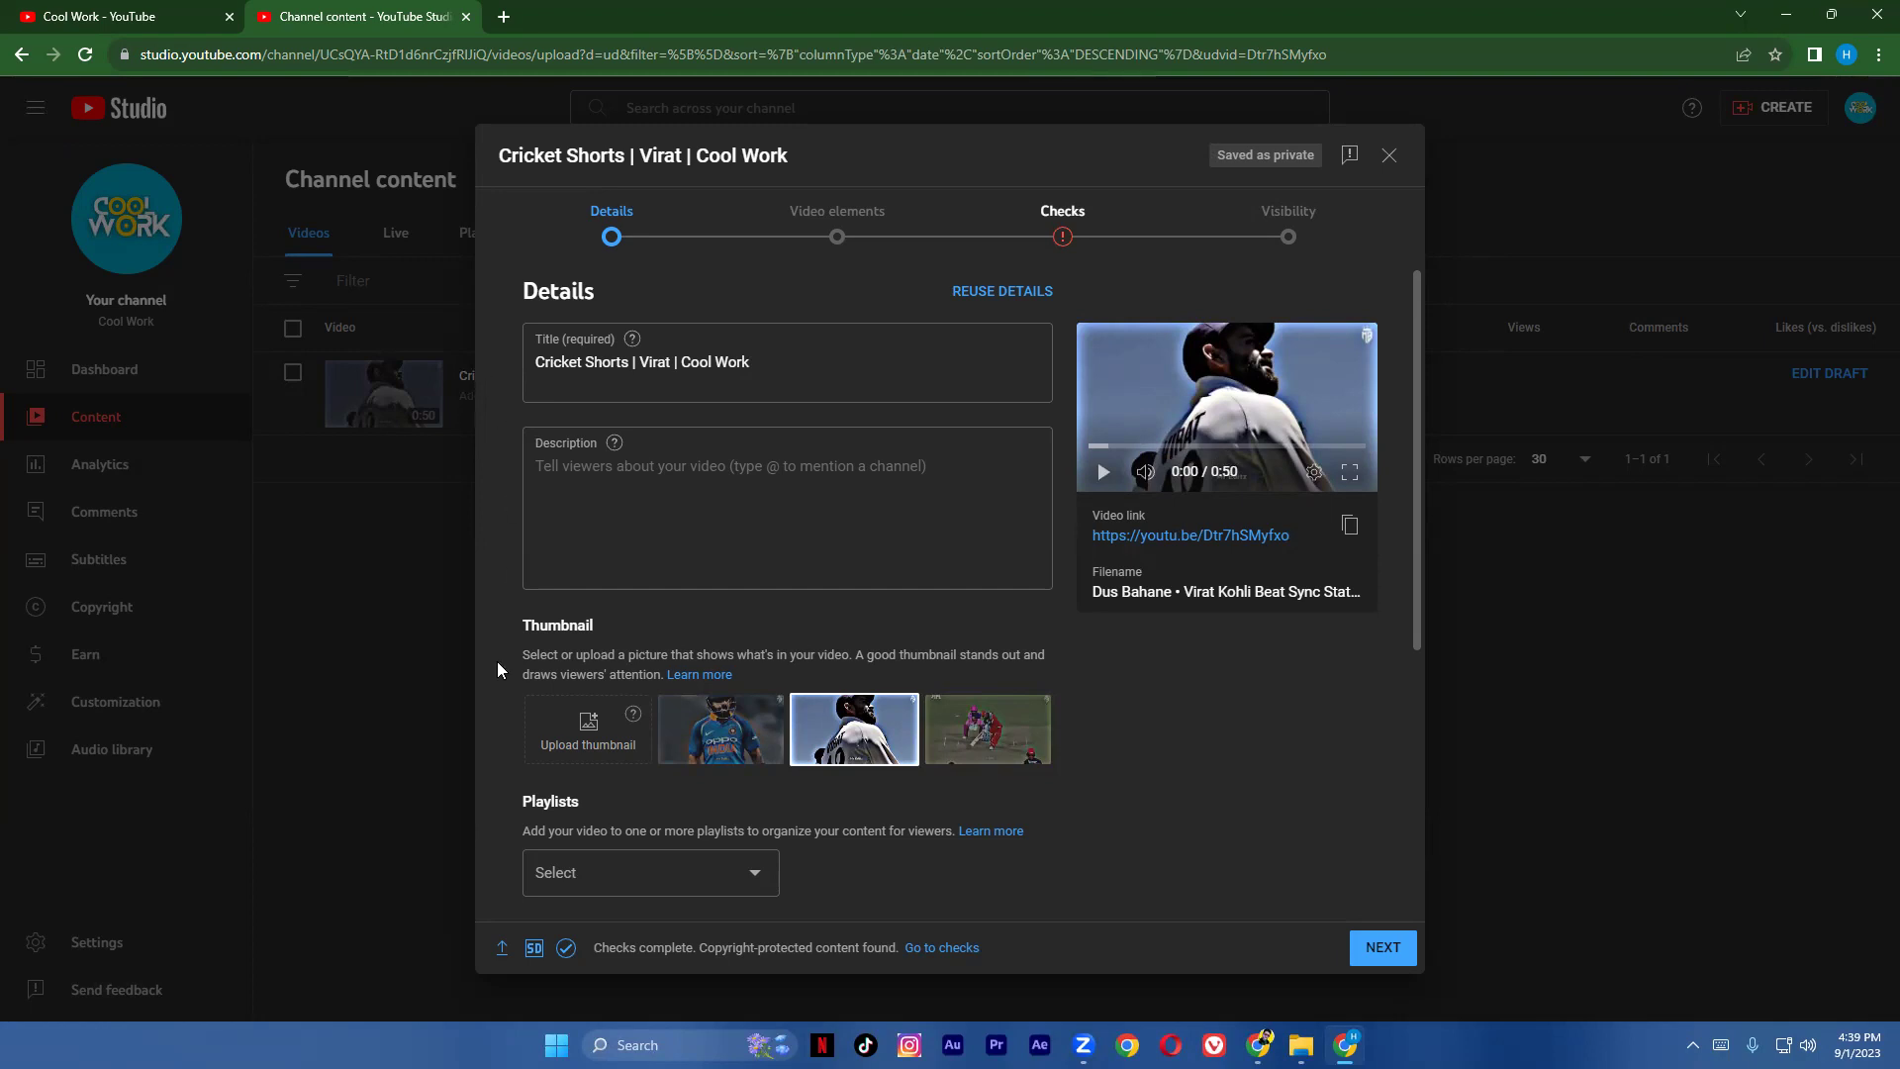
Step: Try to upload a custom thumbnail for the cricket draft, open the phone verification page, and return to the draft
click(588, 739)
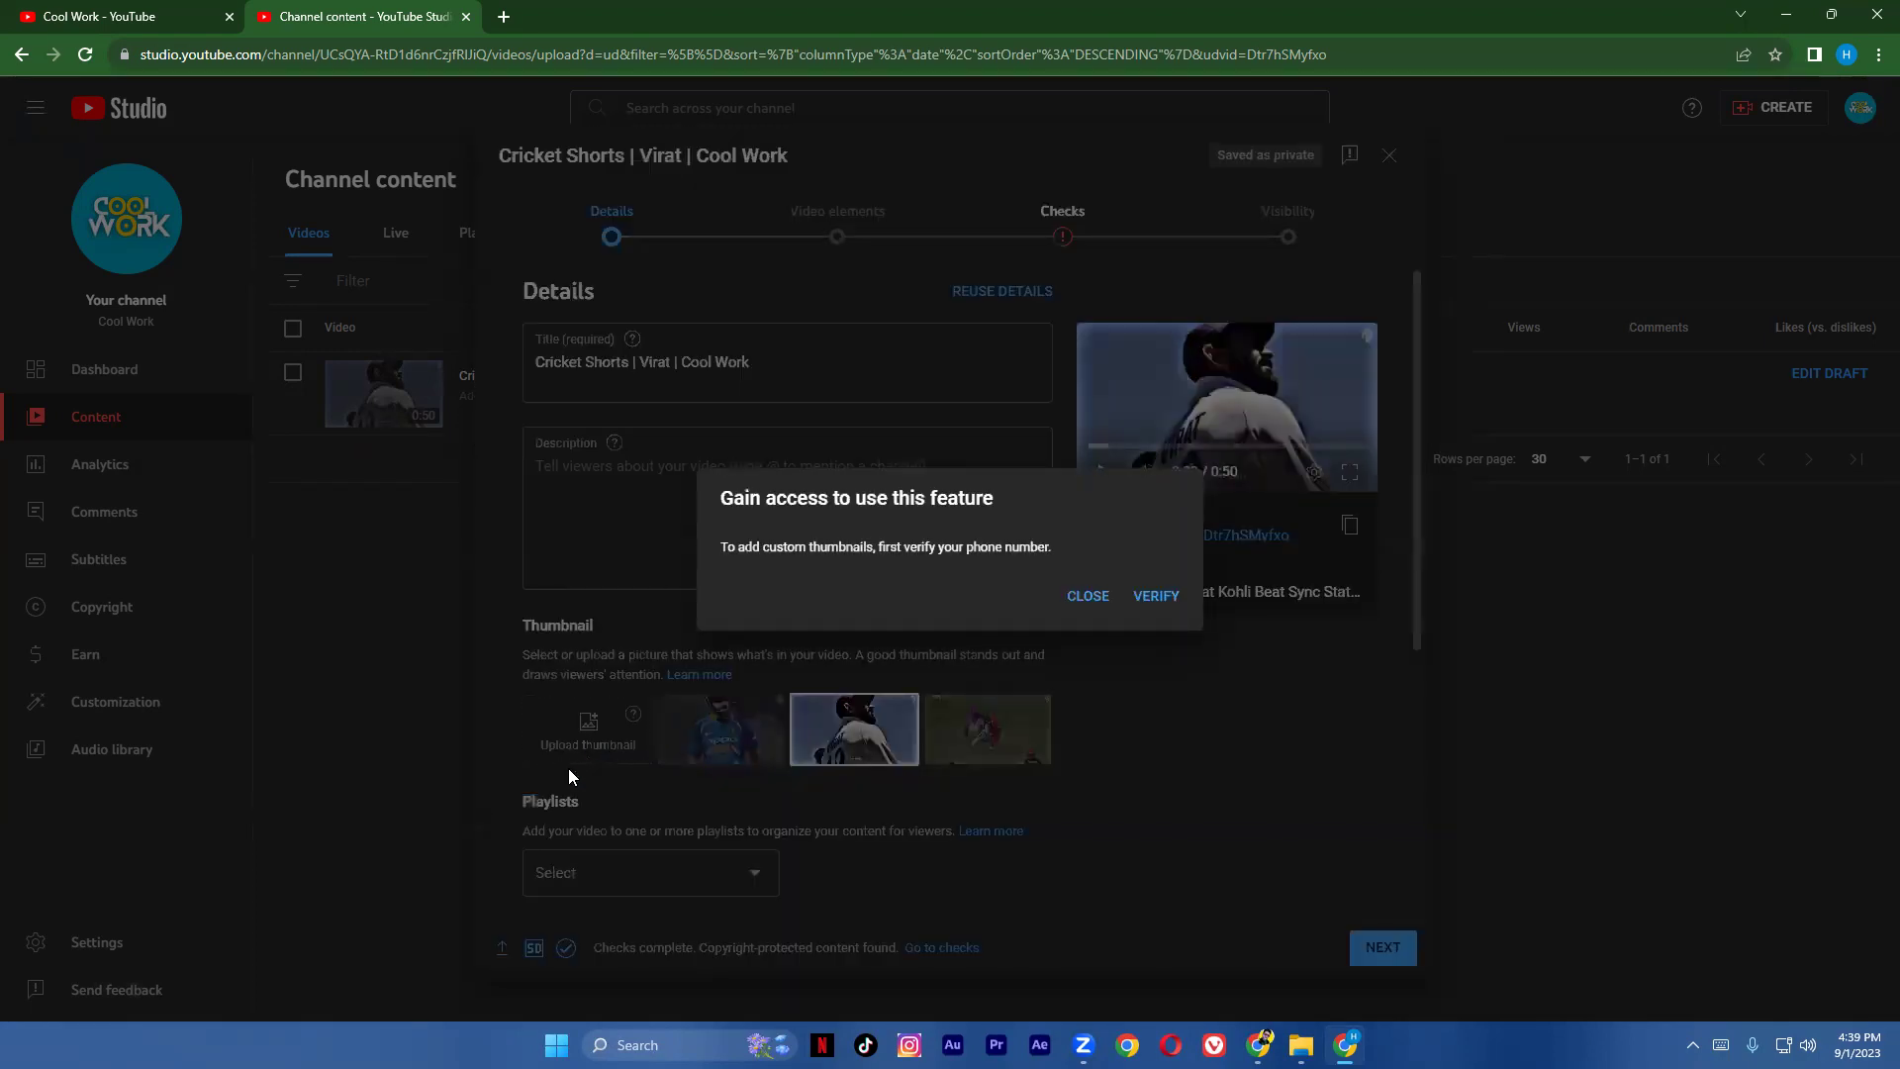
click(1155, 595)
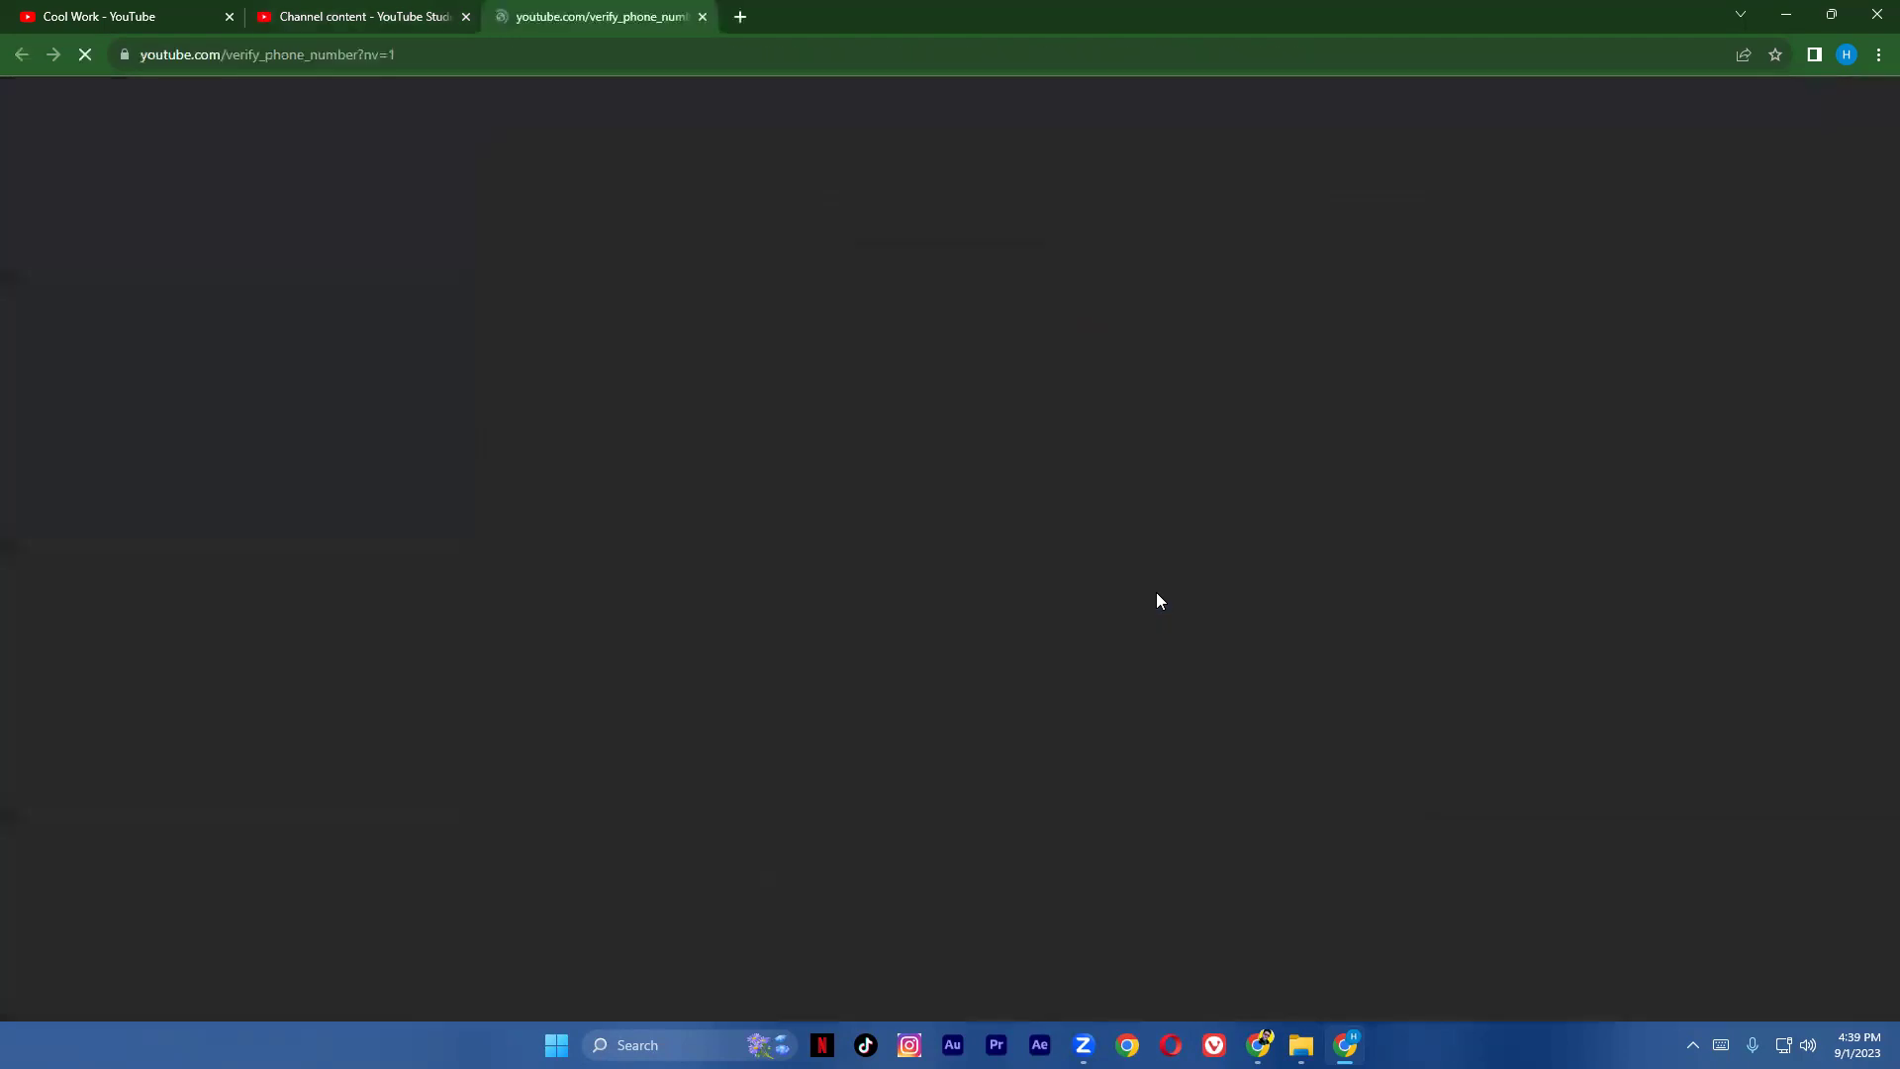
click(381, 8)
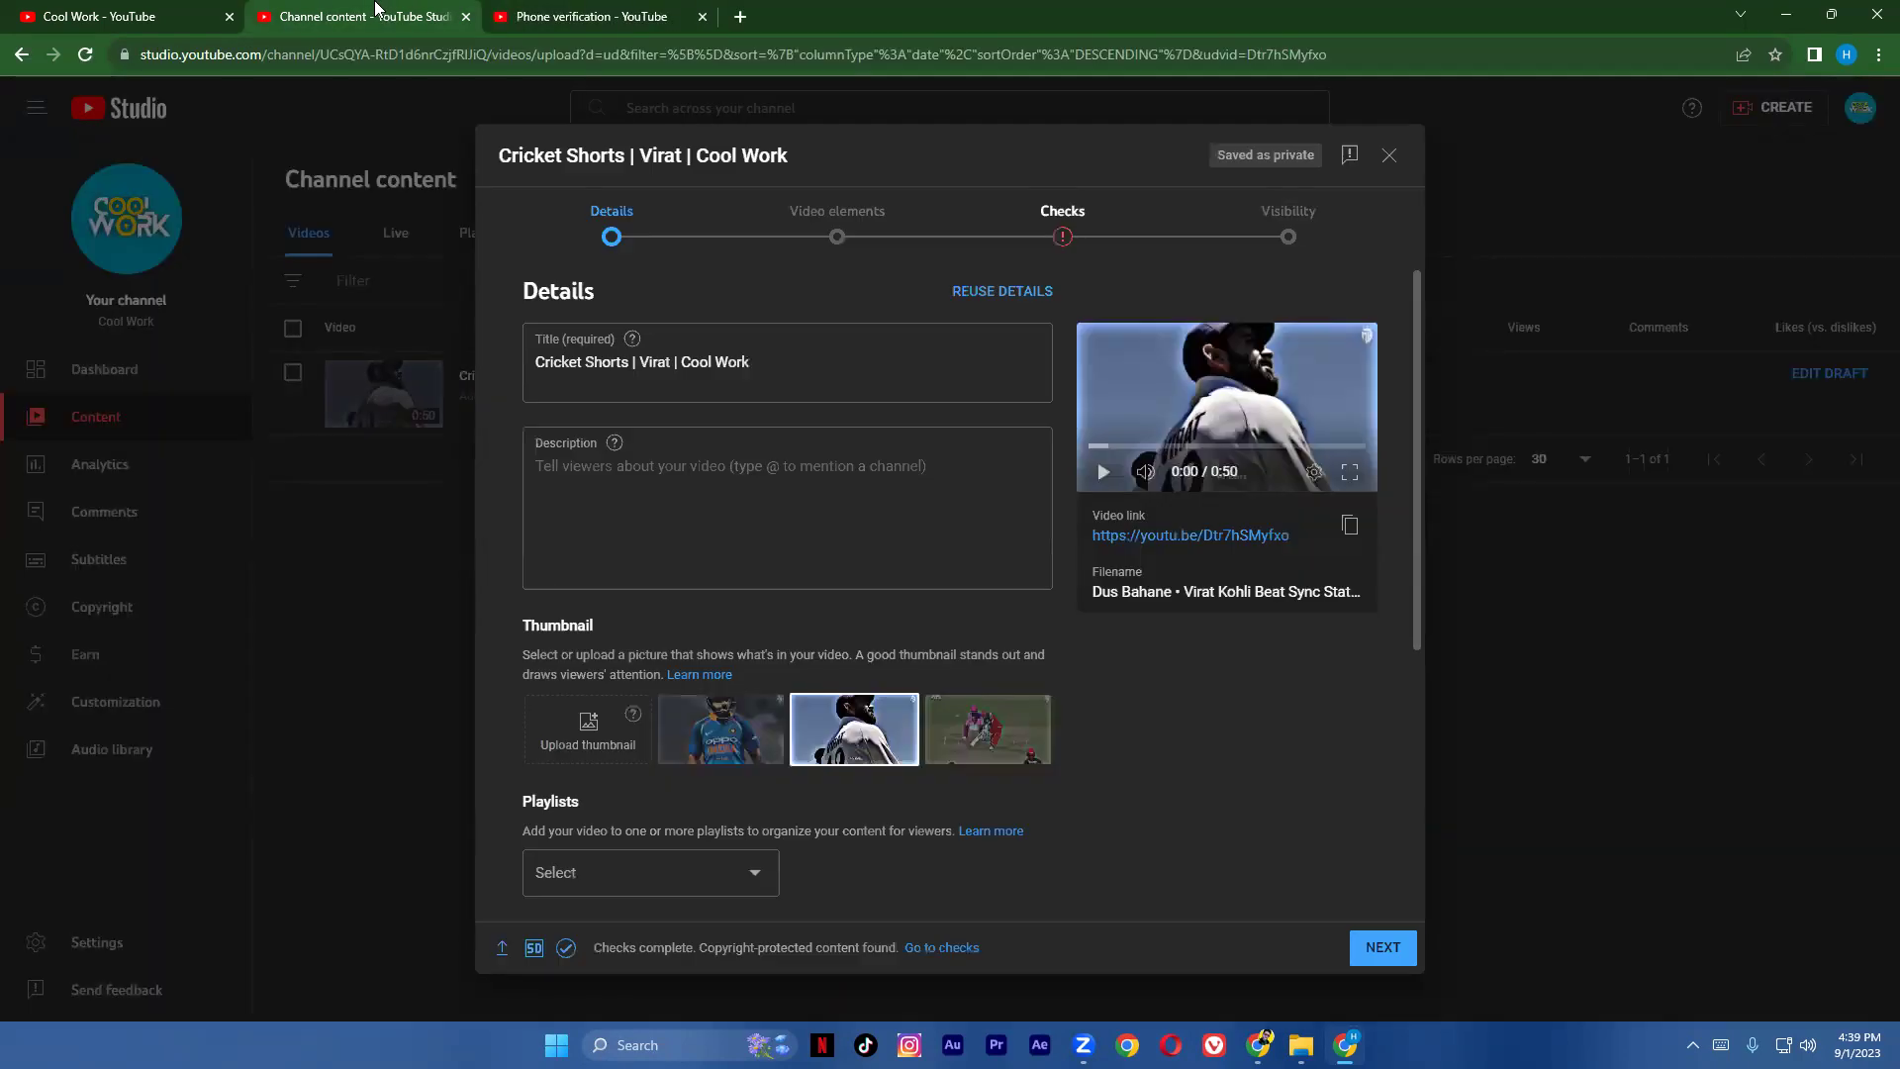
Step: Switch to the Chrome window with the Canva design, view that account's channel videos on YouTube and try to open its channel customization
mouse_move(1257, 1044)
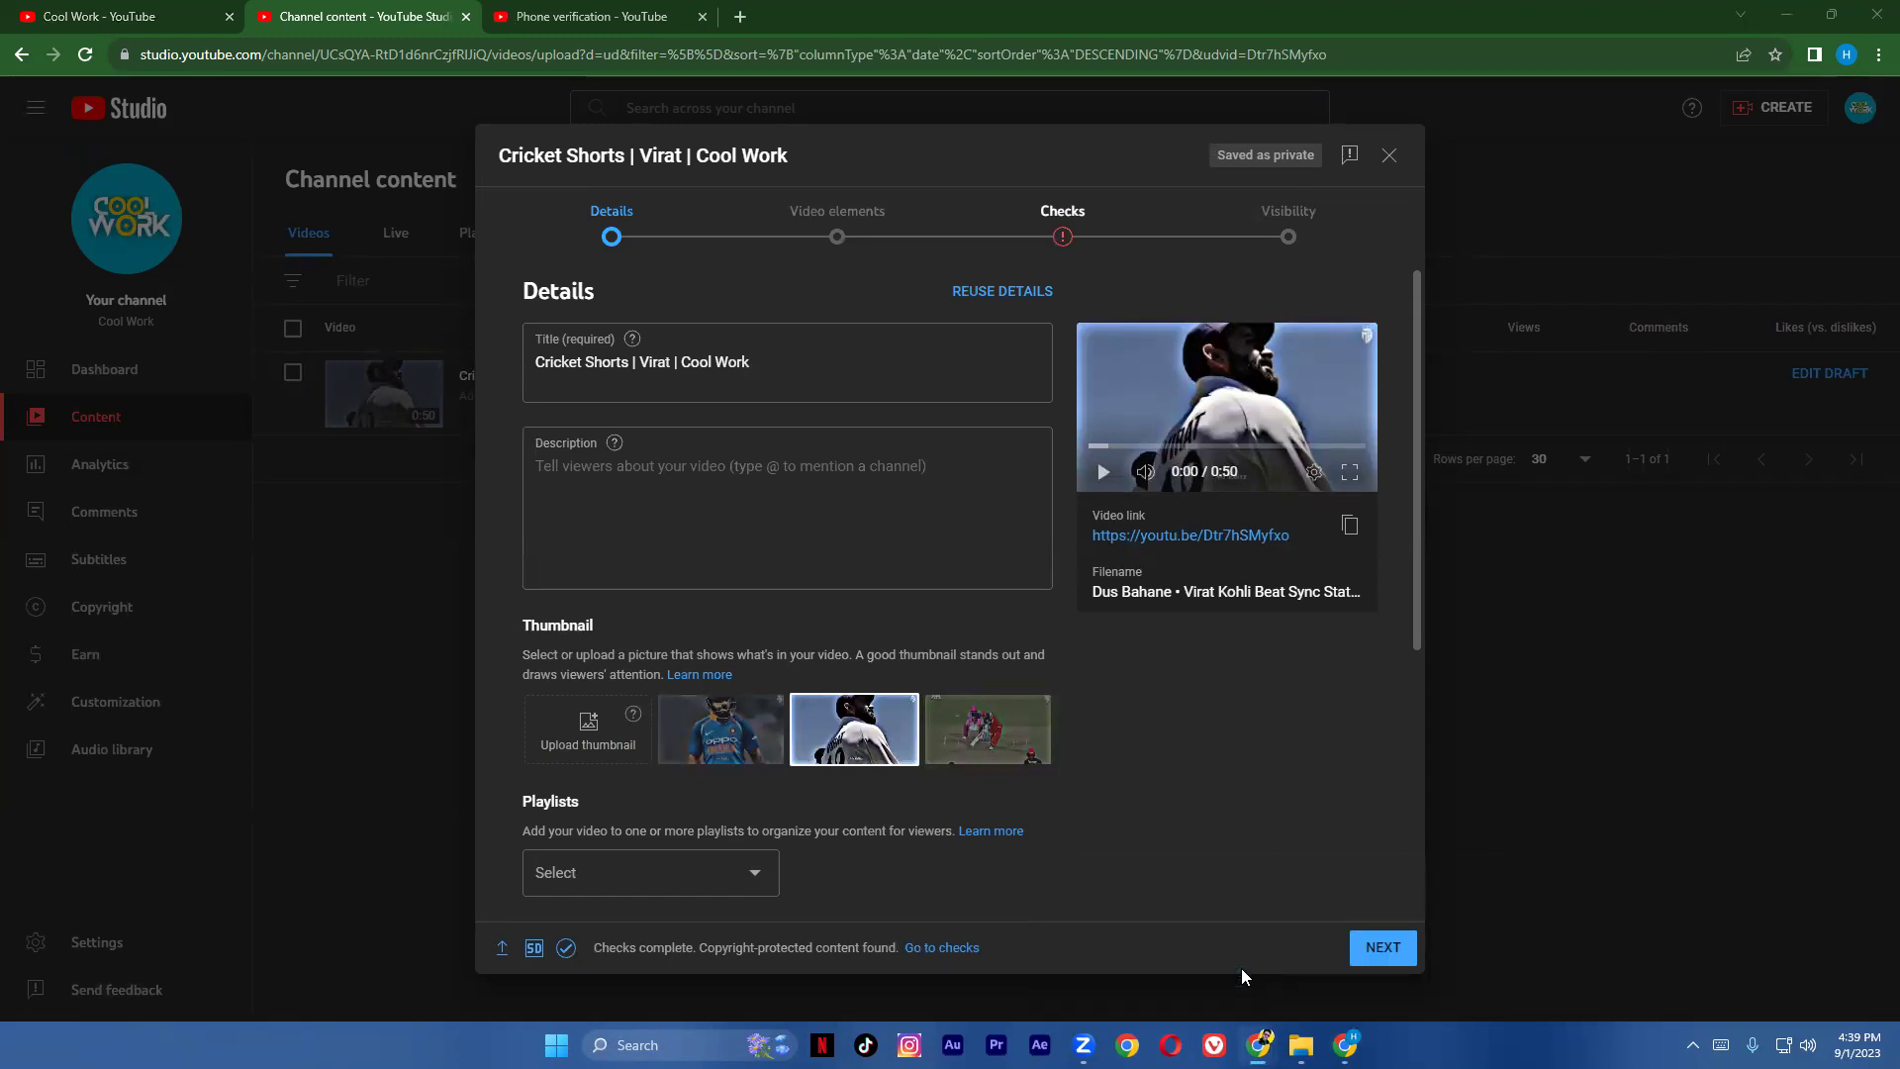
click(1365, 945)
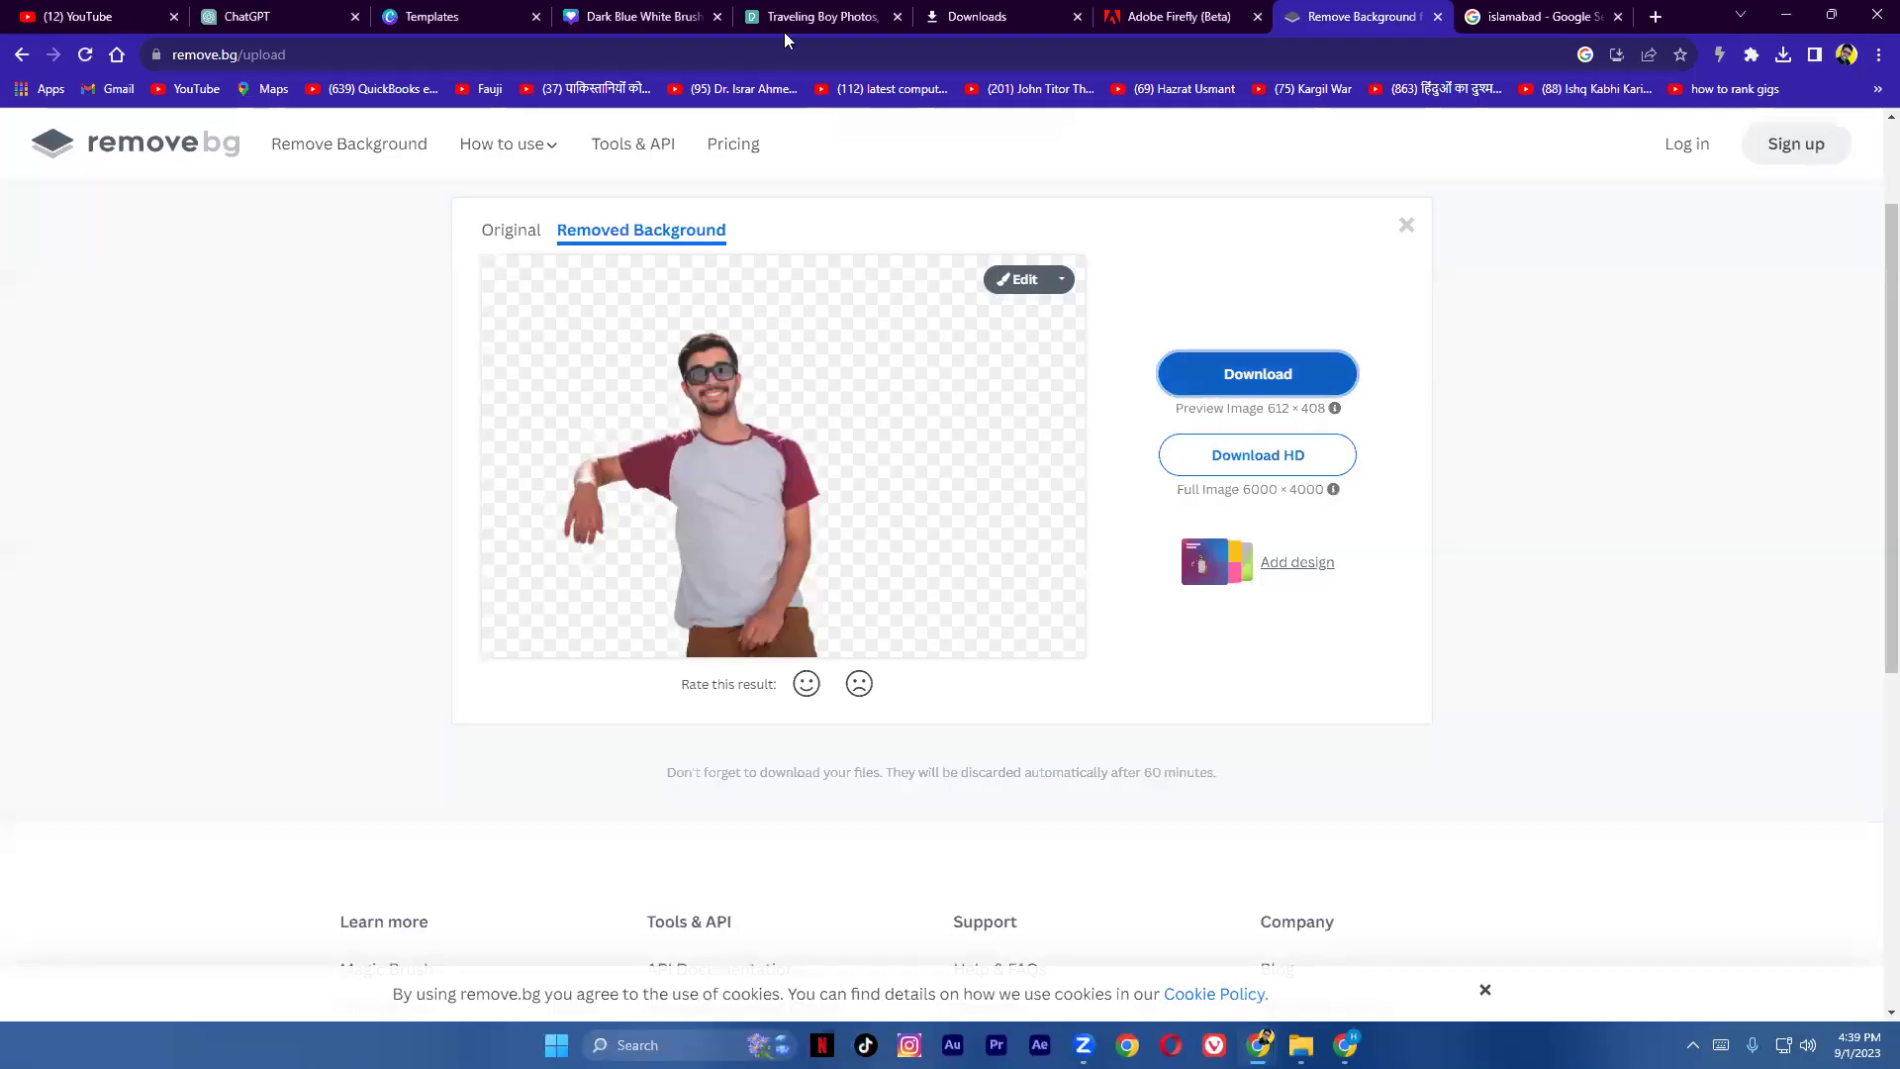
click(24, 16)
click(1838, 134)
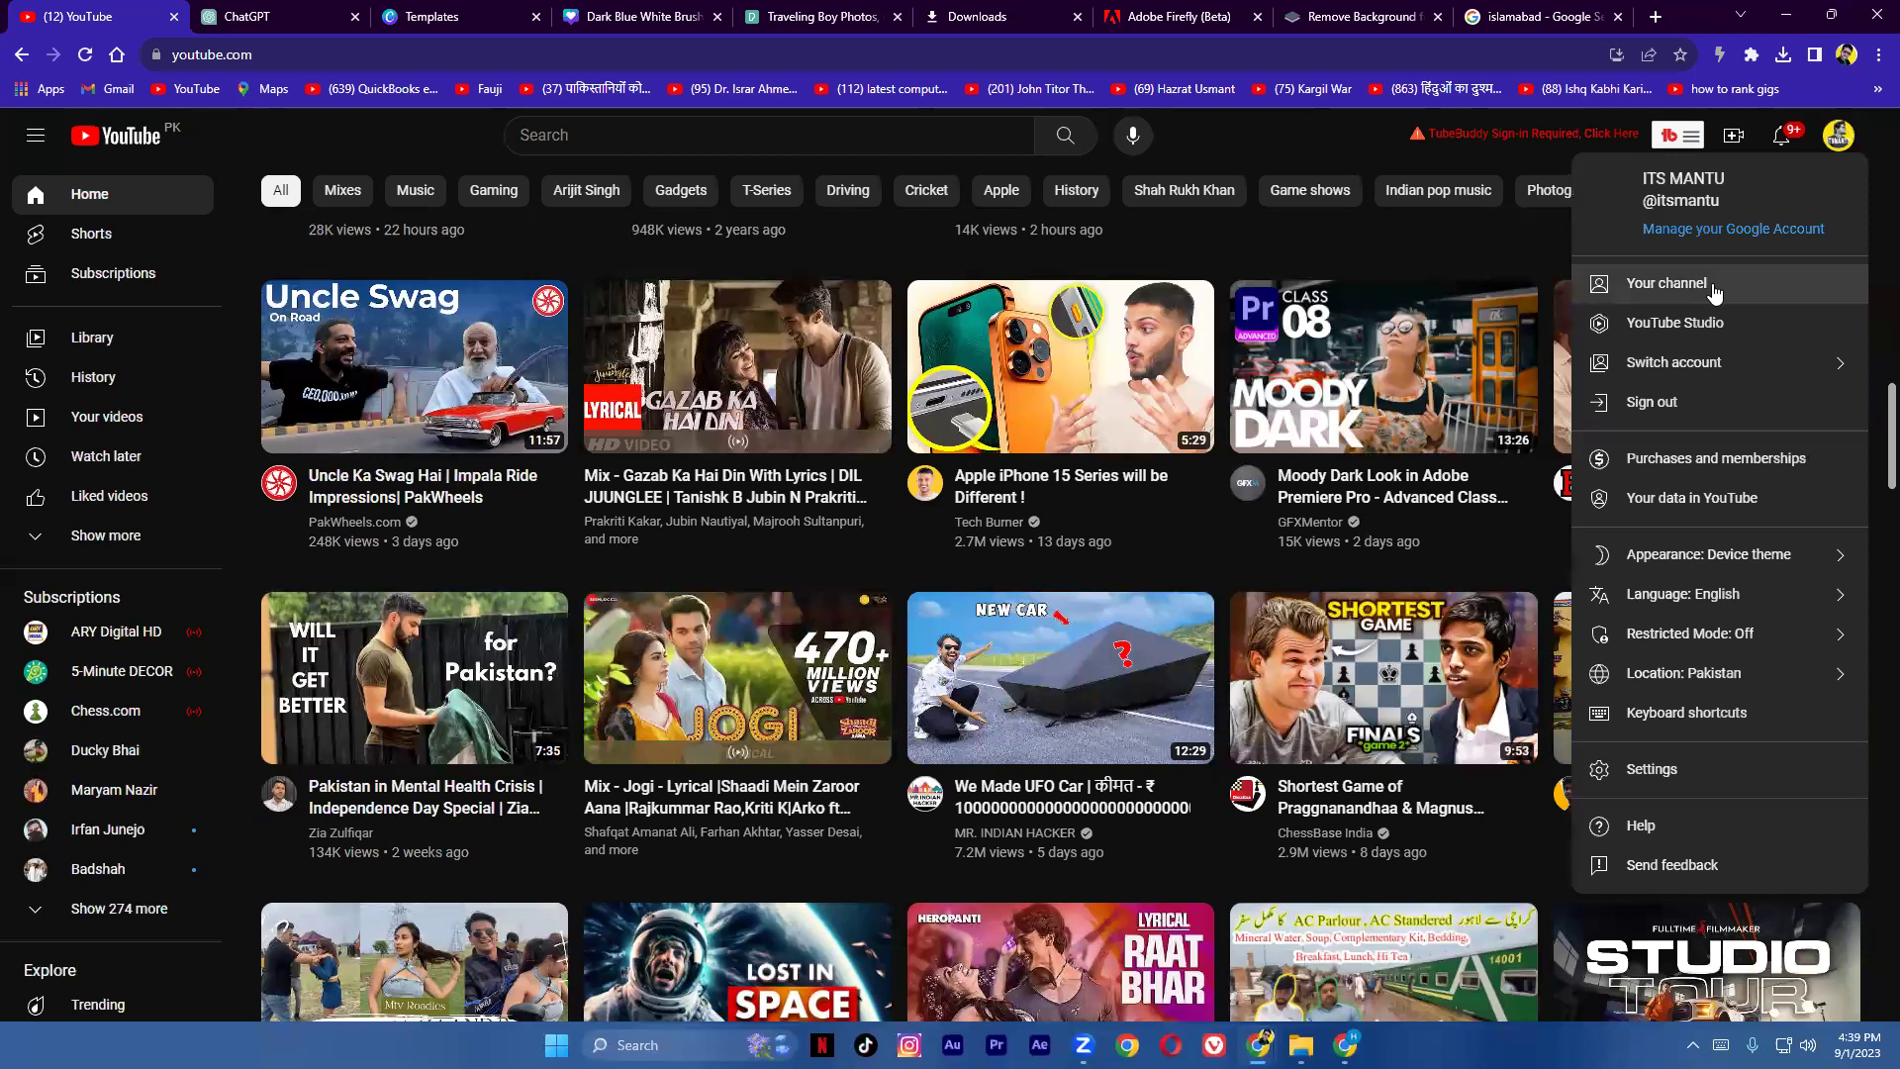
click(1633, 282)
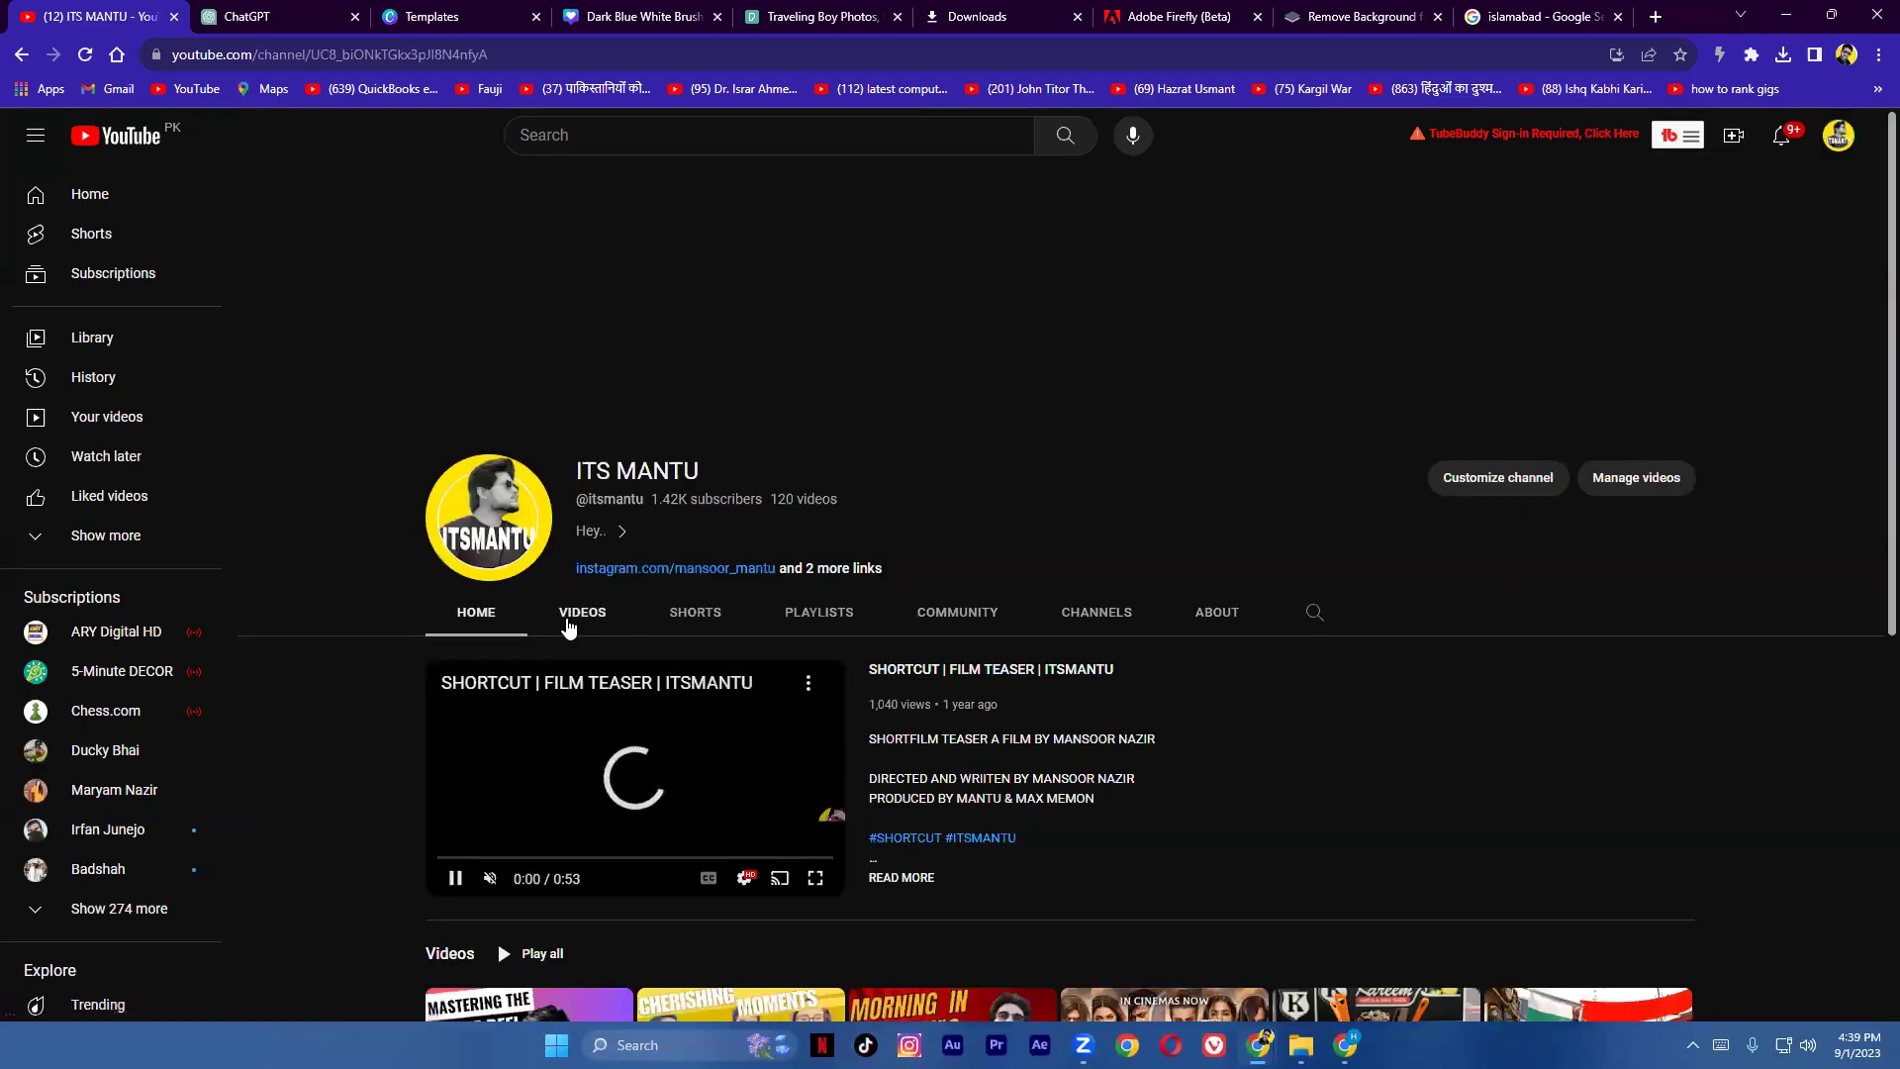
click(570, 618)
click(1496, 477)
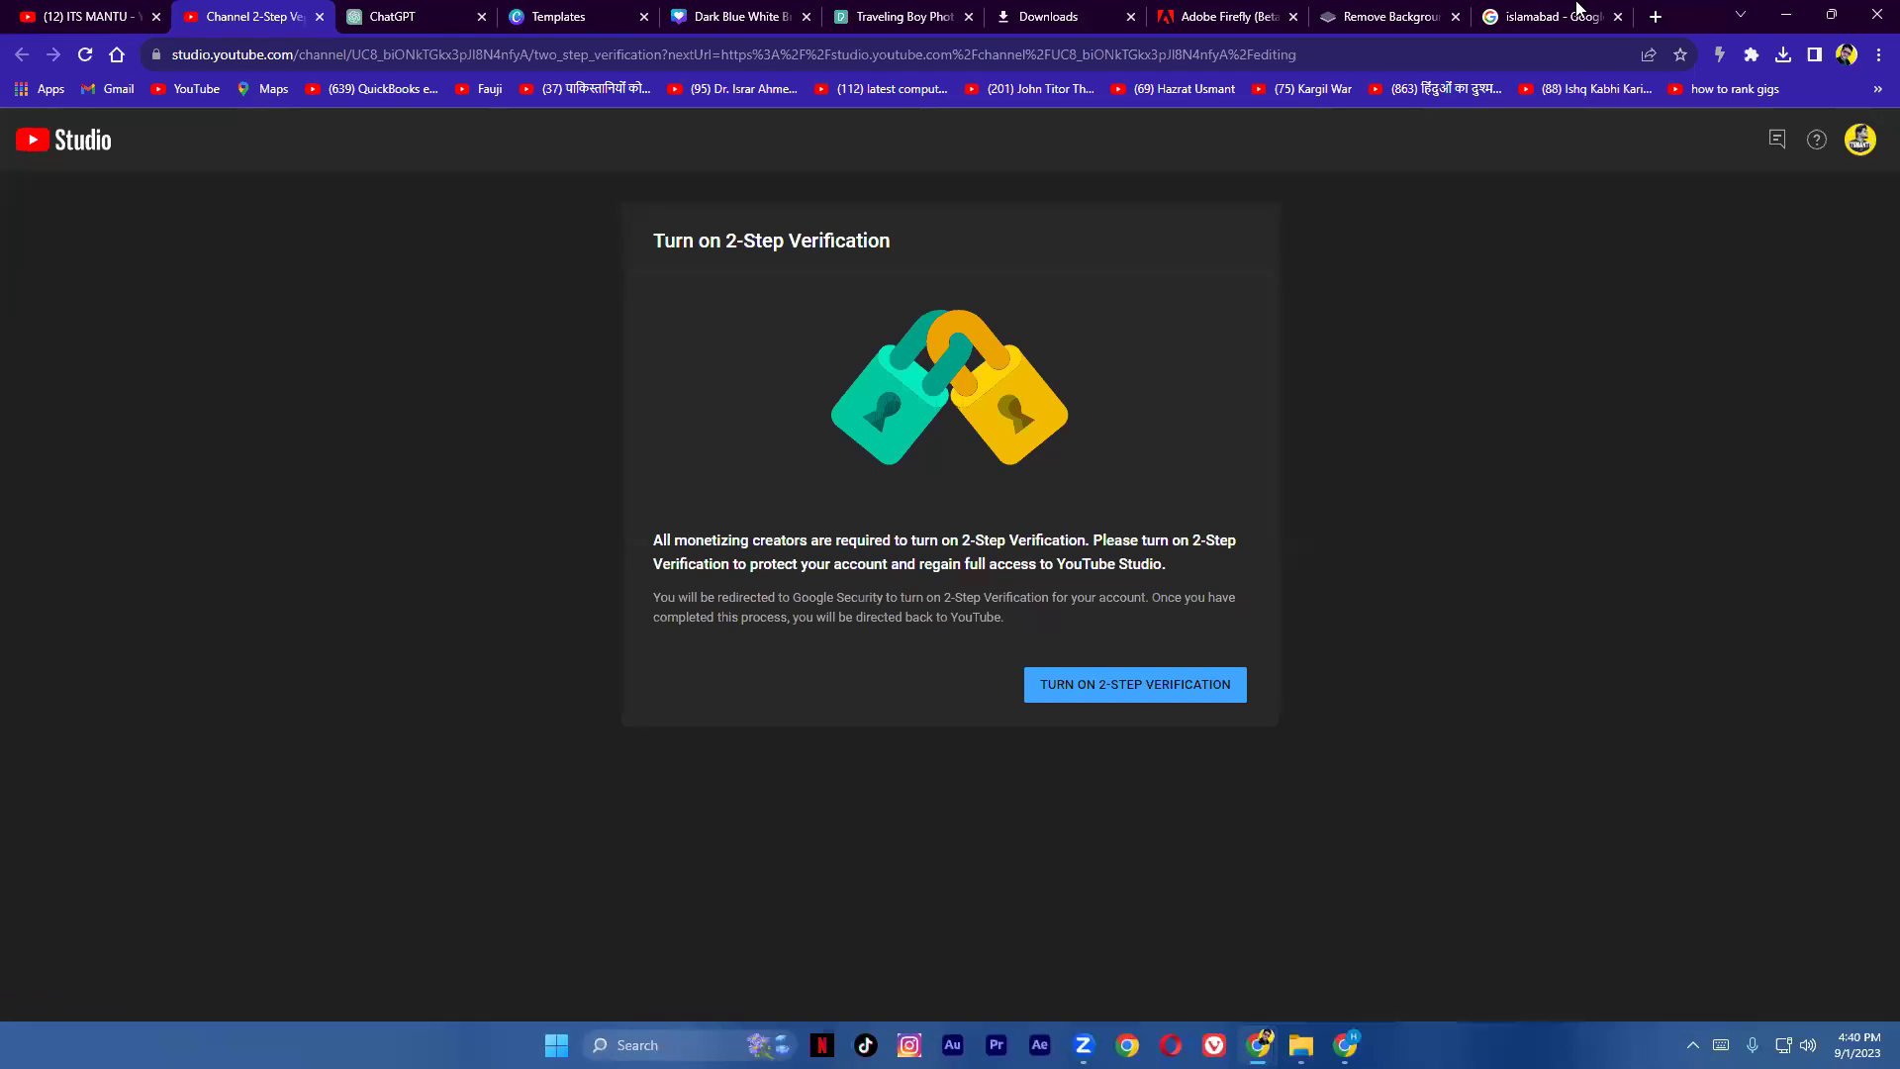
Step: Open the Samjho Kuch Chrome profile, search for youtube and go to the YouTube site
click(1847, 55)
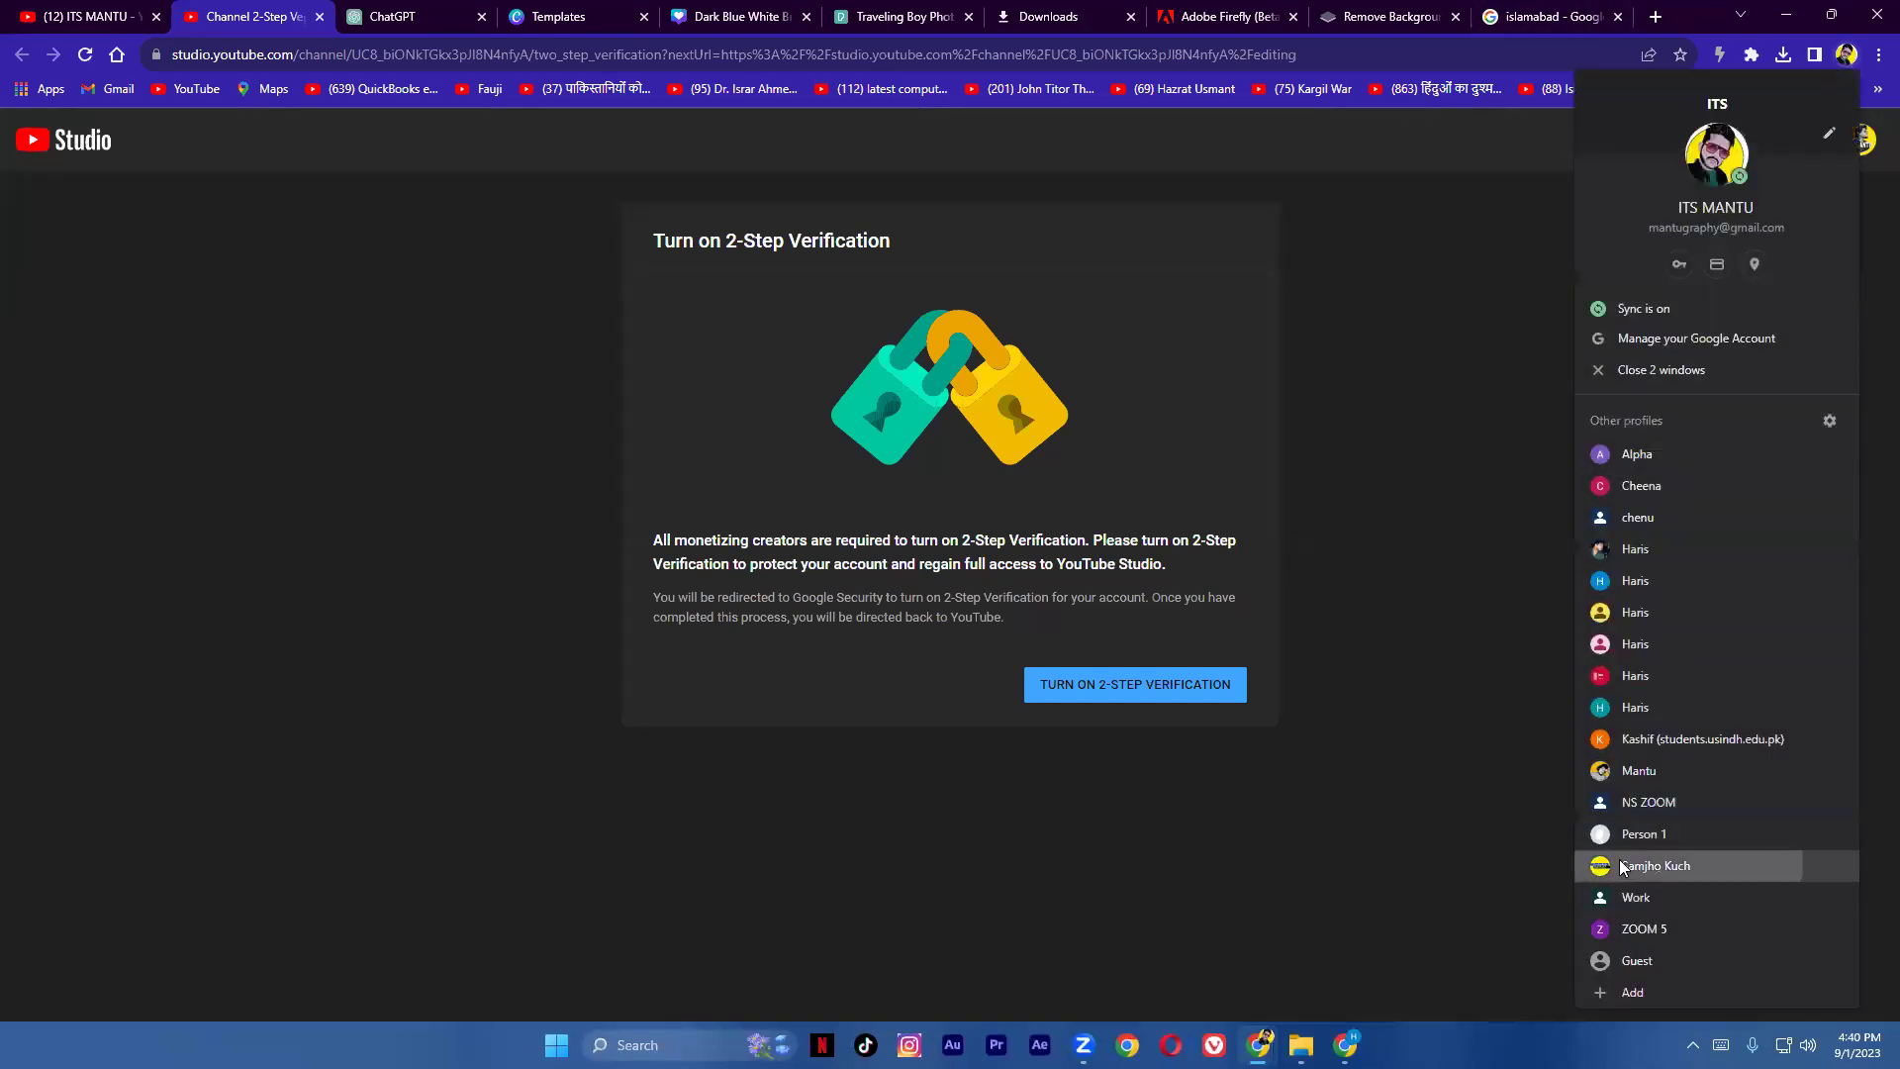
click(1623, 866)
text(y)
key(Return)
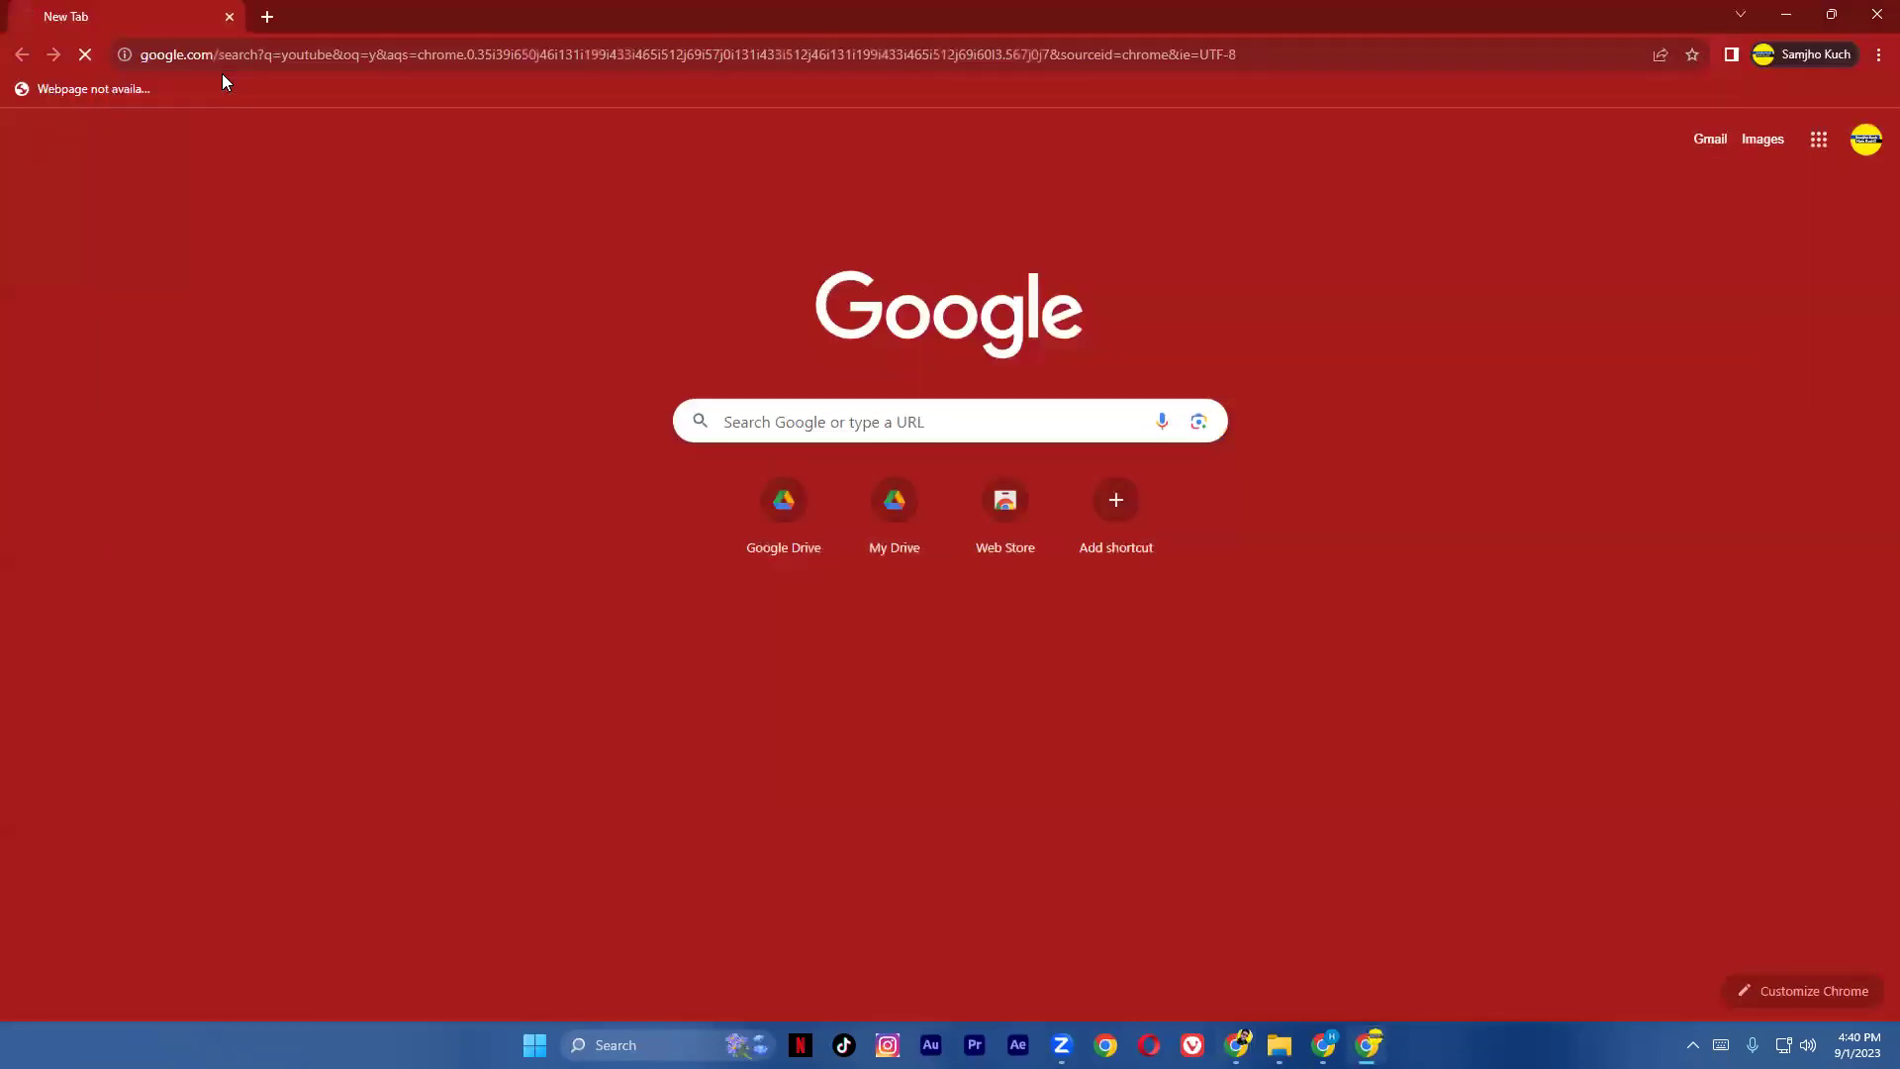
click(282, 200)
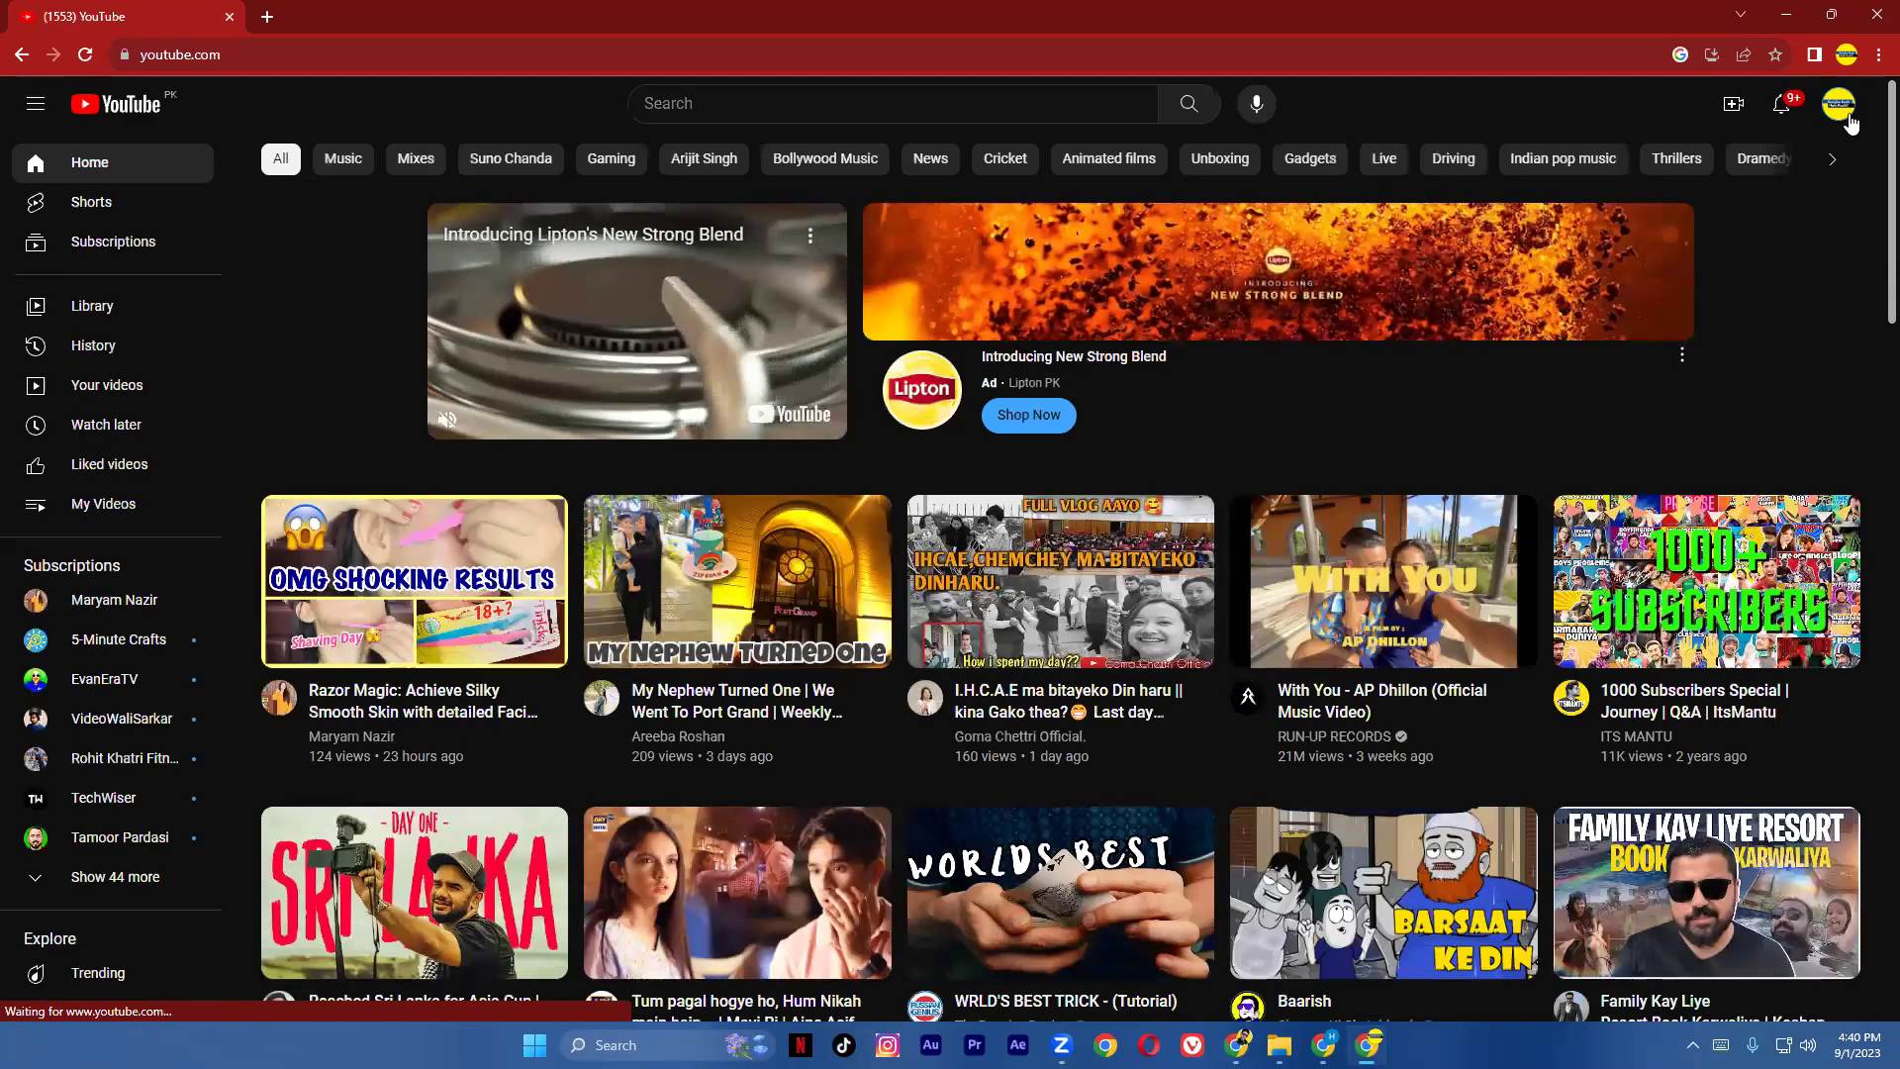
Step: Open the Samjho Kuch Hain Kuch channel and its video content list in YouTube Studio
click(1836, 107)
click(1730, 254)
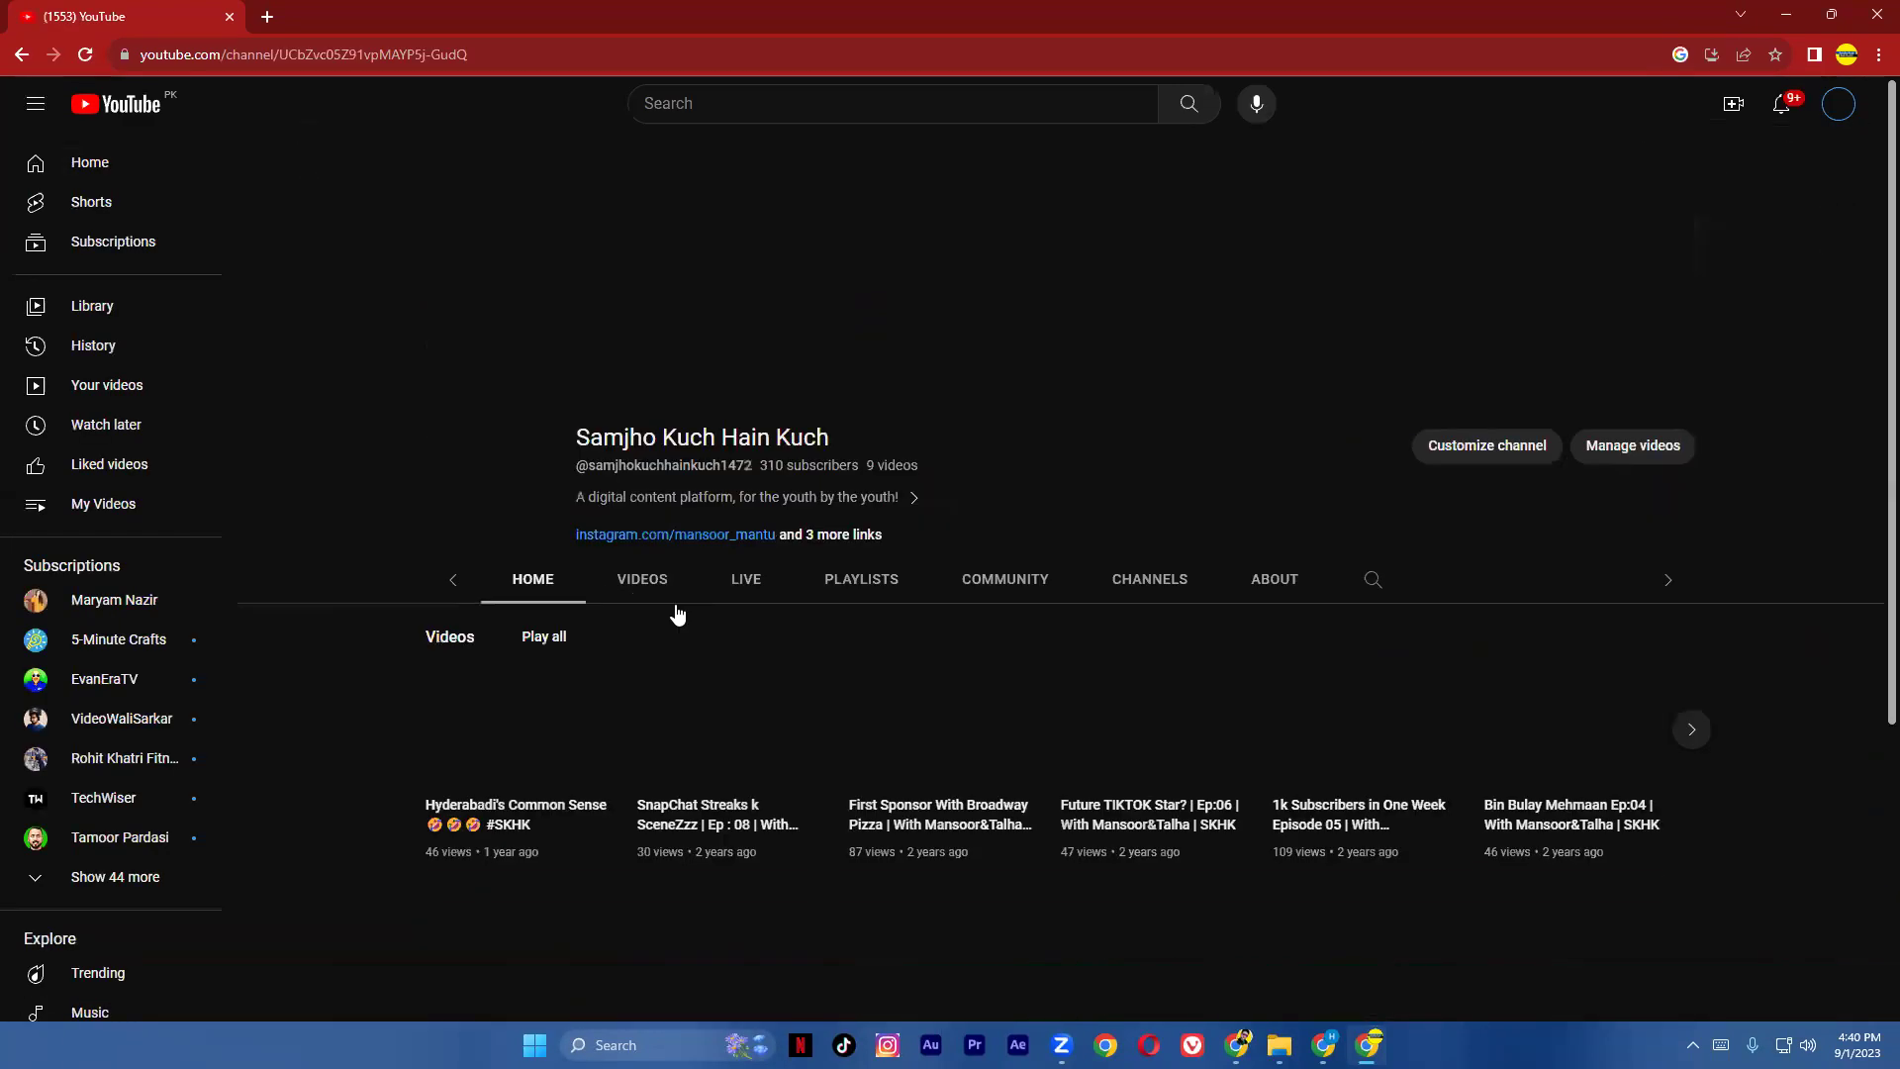
click(1459, 447)
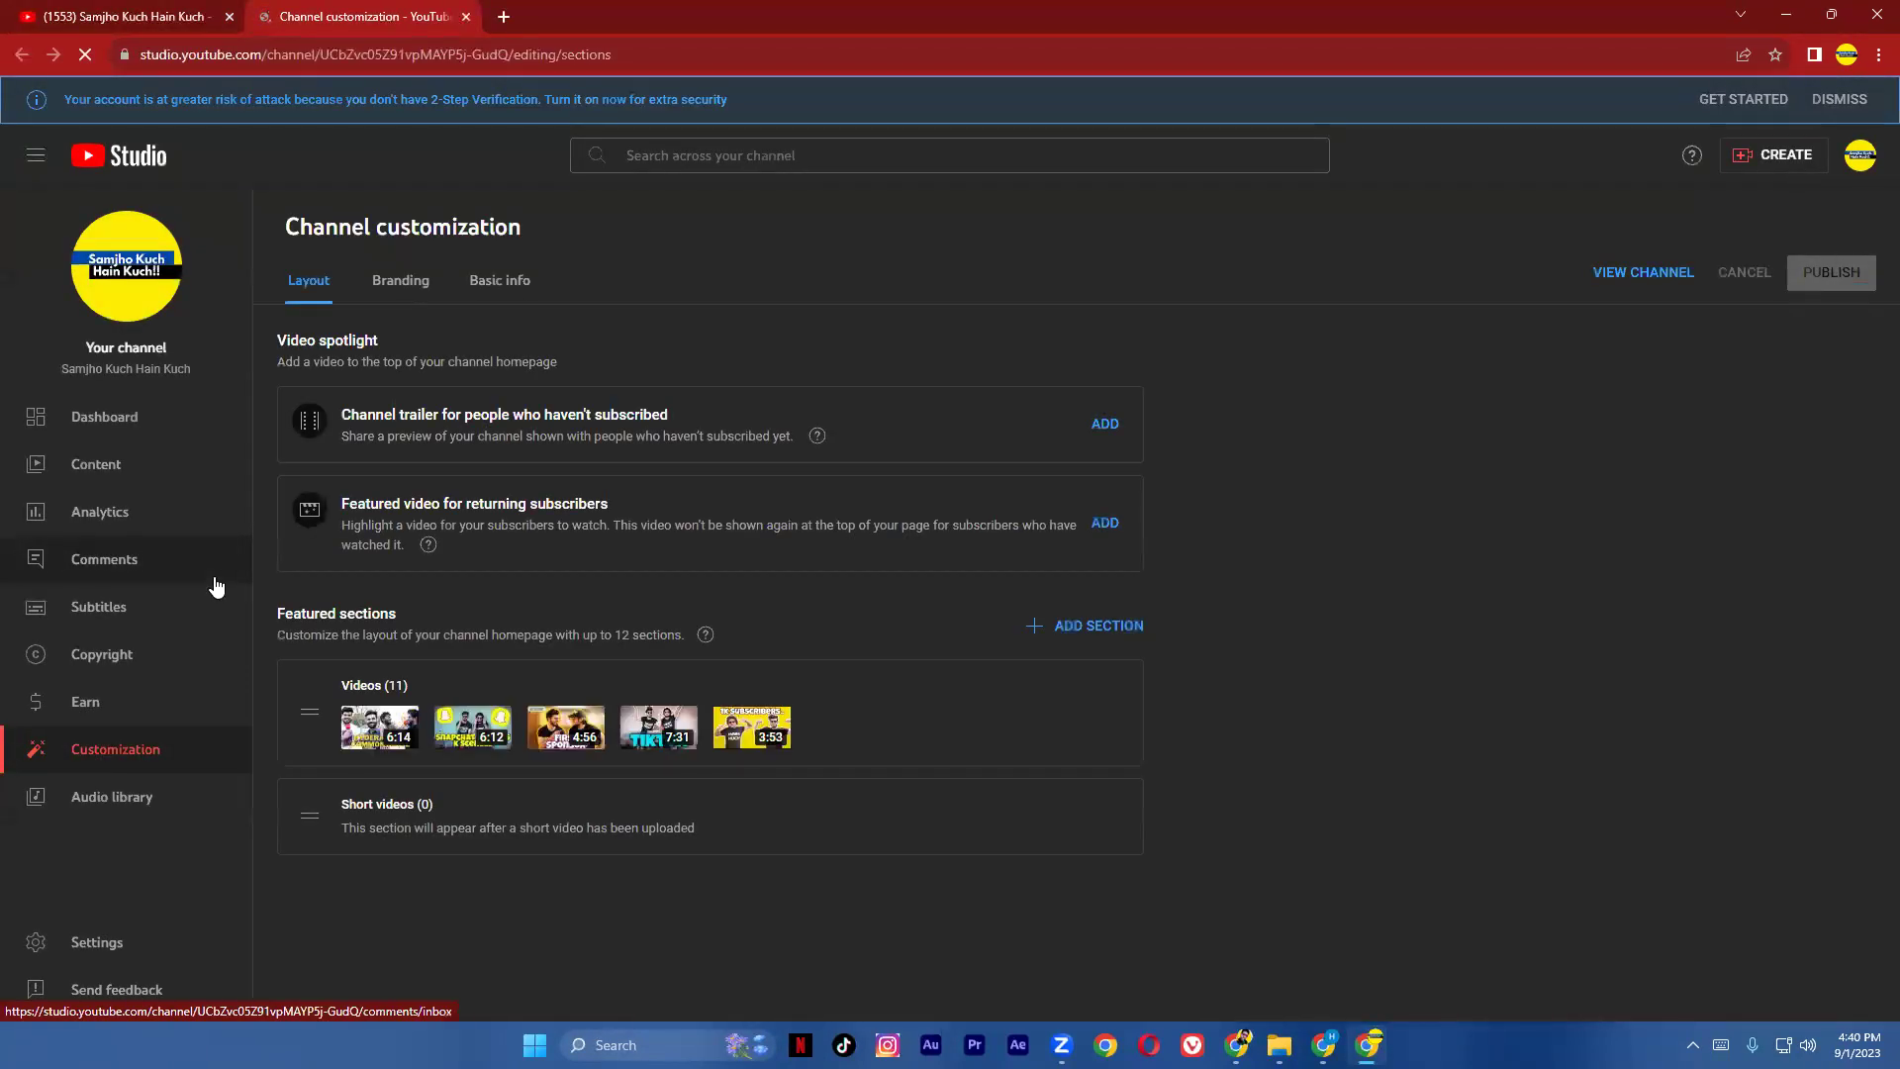
click(82, 475)
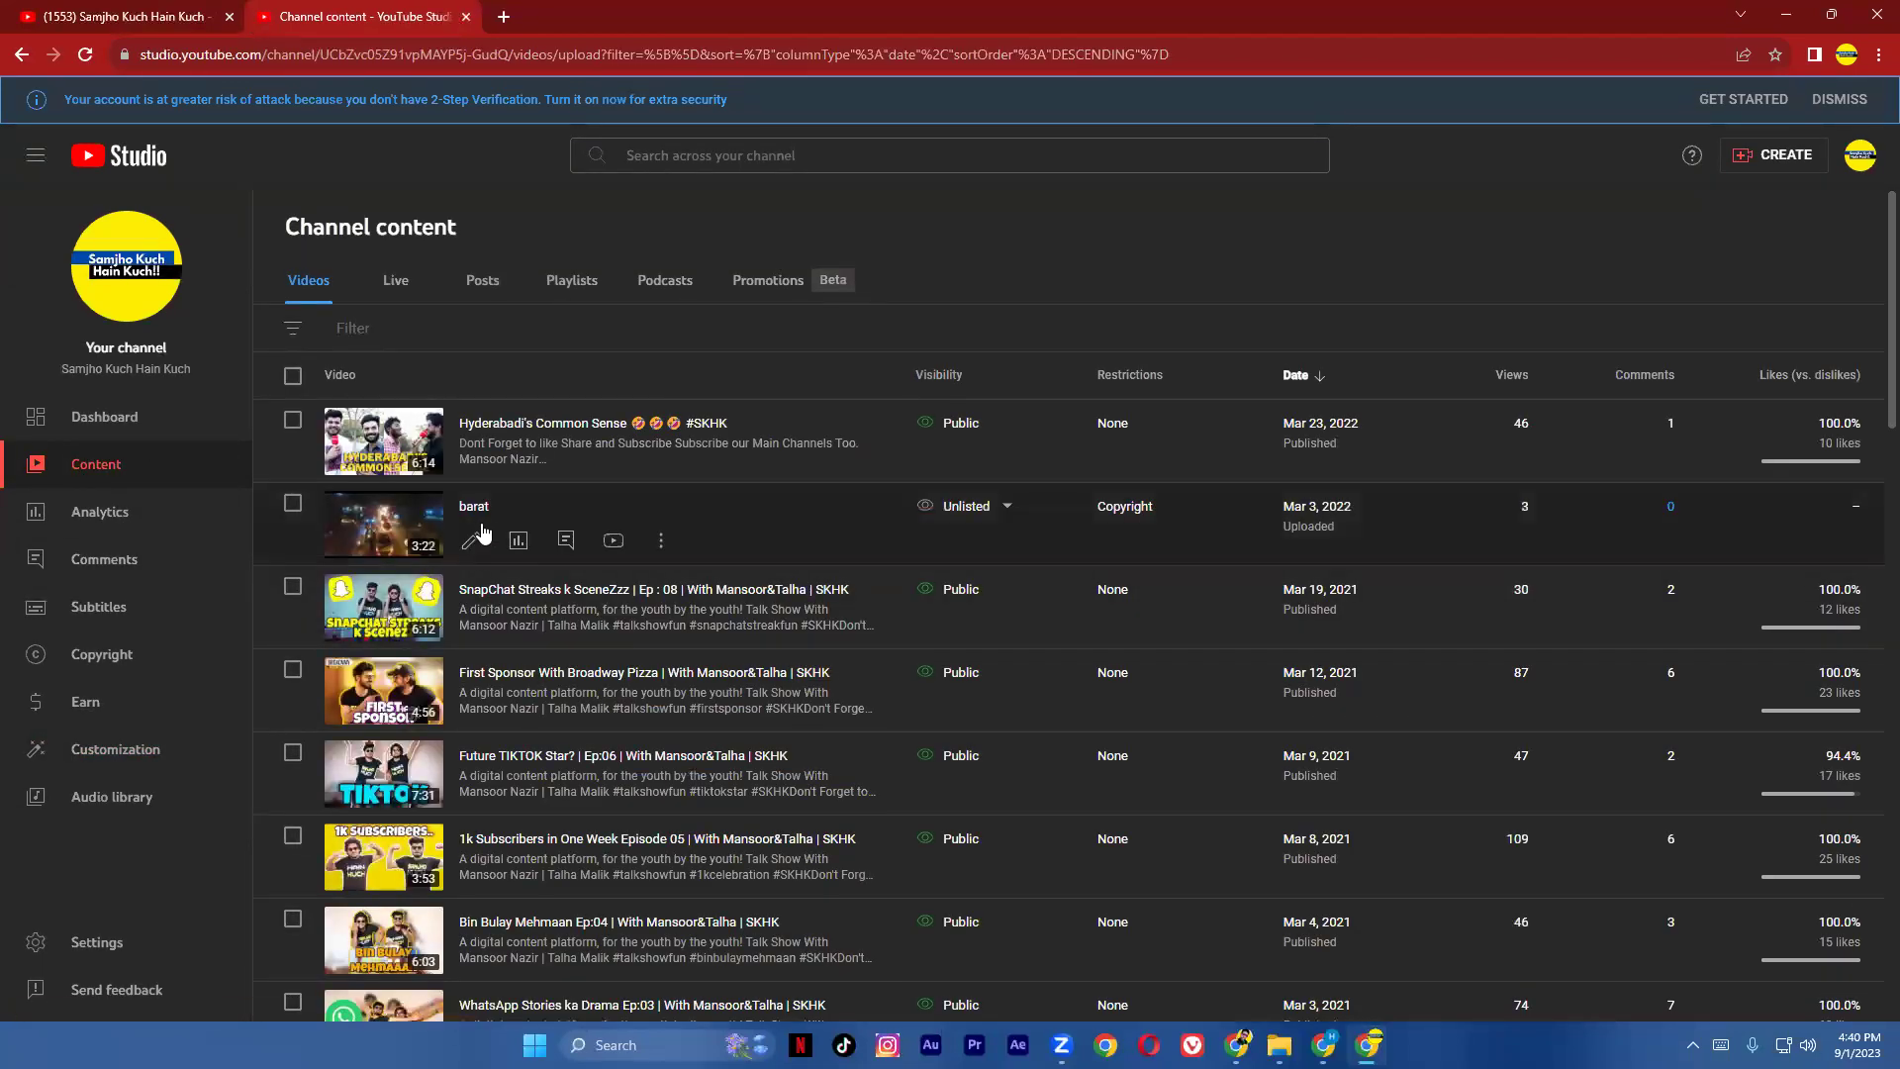
Step: Find the private video "Unlock Your Mobile Pattern In QMobile." at the end of the content list and open its details
scroll(529, 770, down, 15)
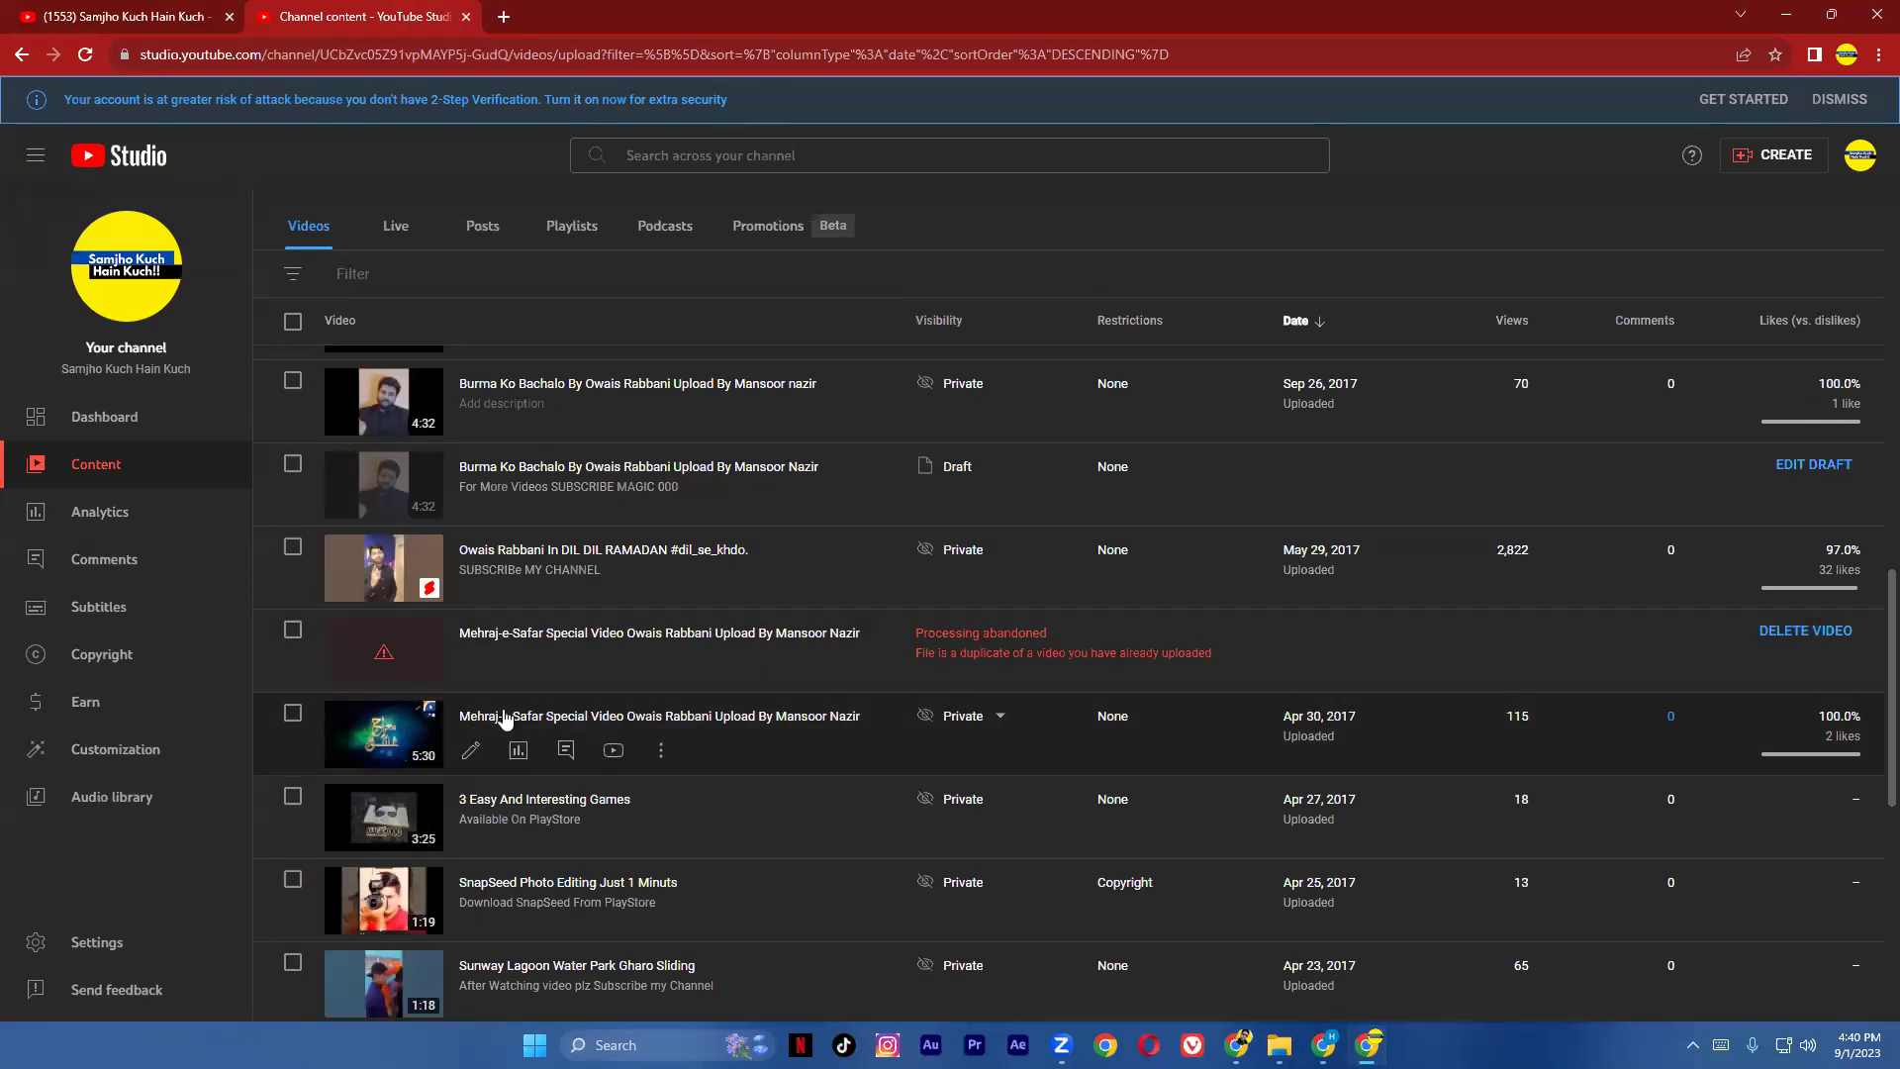
scroll(513, 624, up, 1)
scroll(513, 624, up, 2)
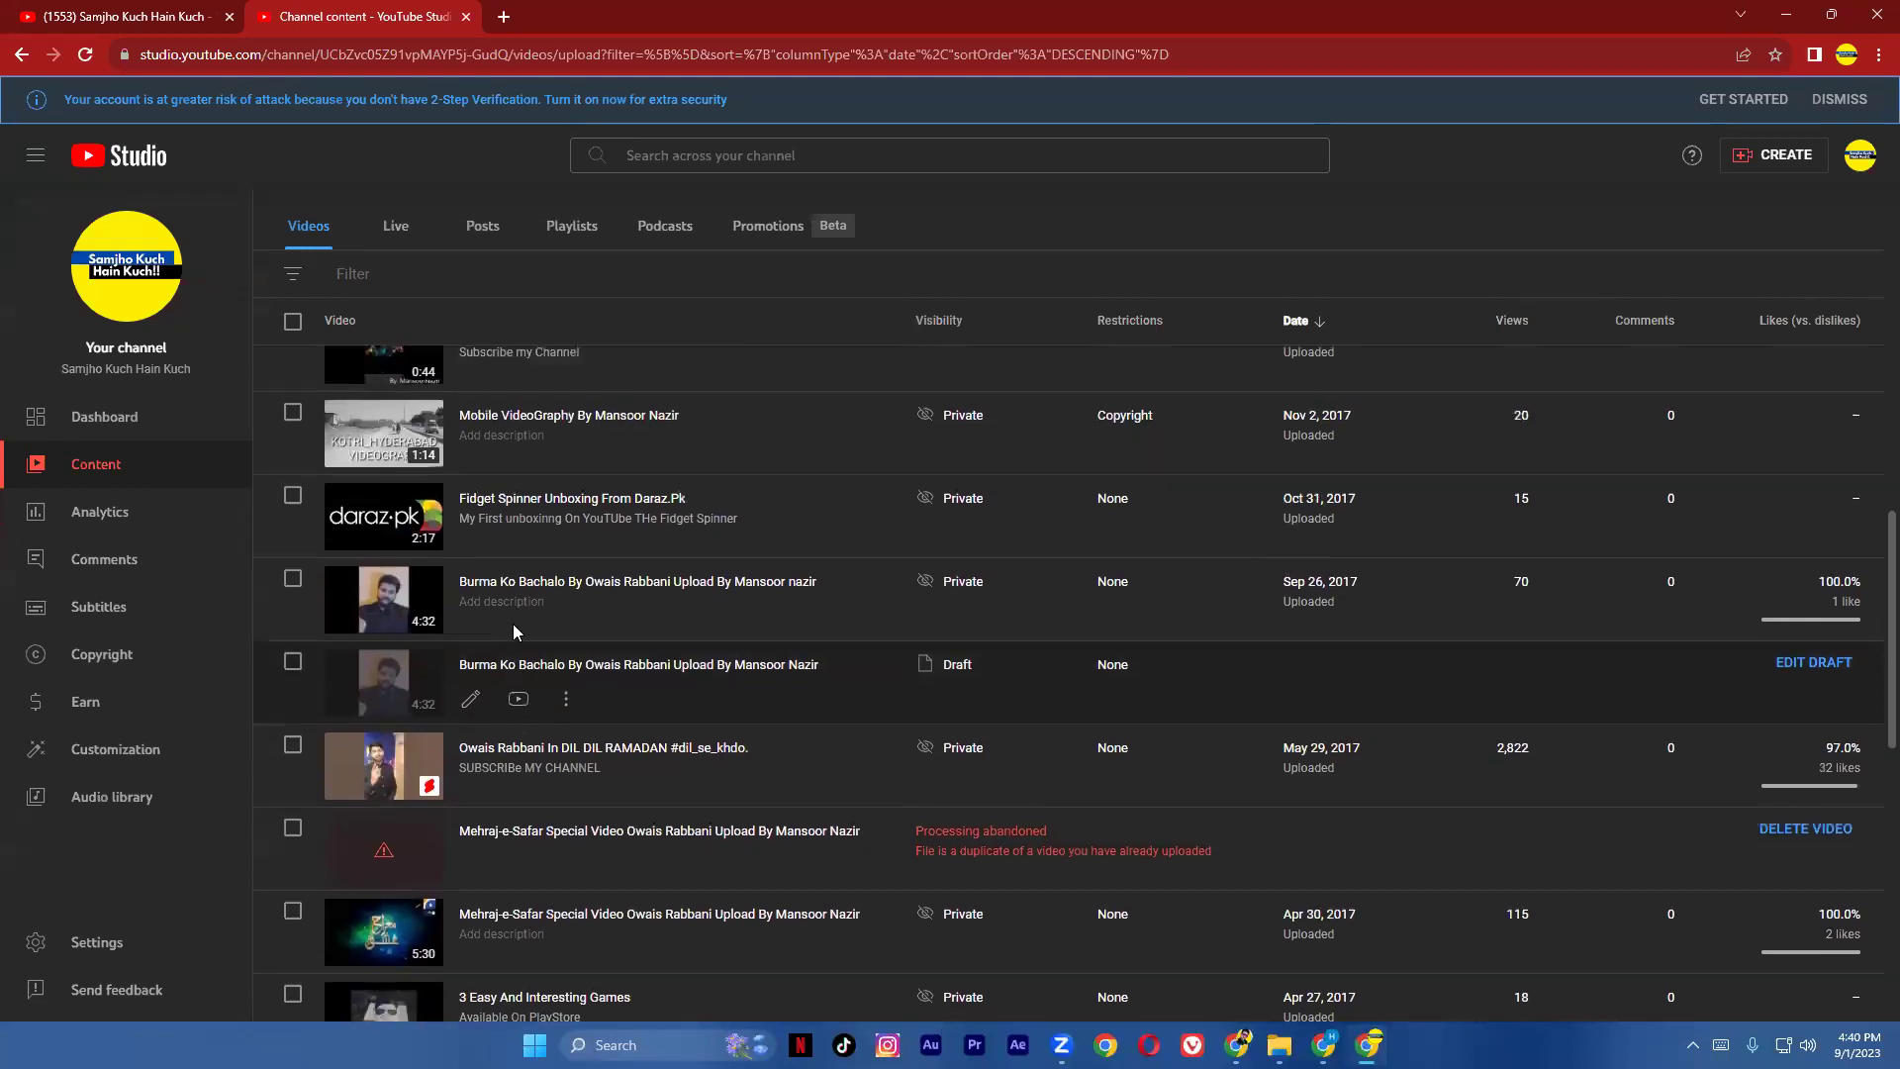
scroll(513, 623, down, 3)
scroll(515, 634, down, 2)
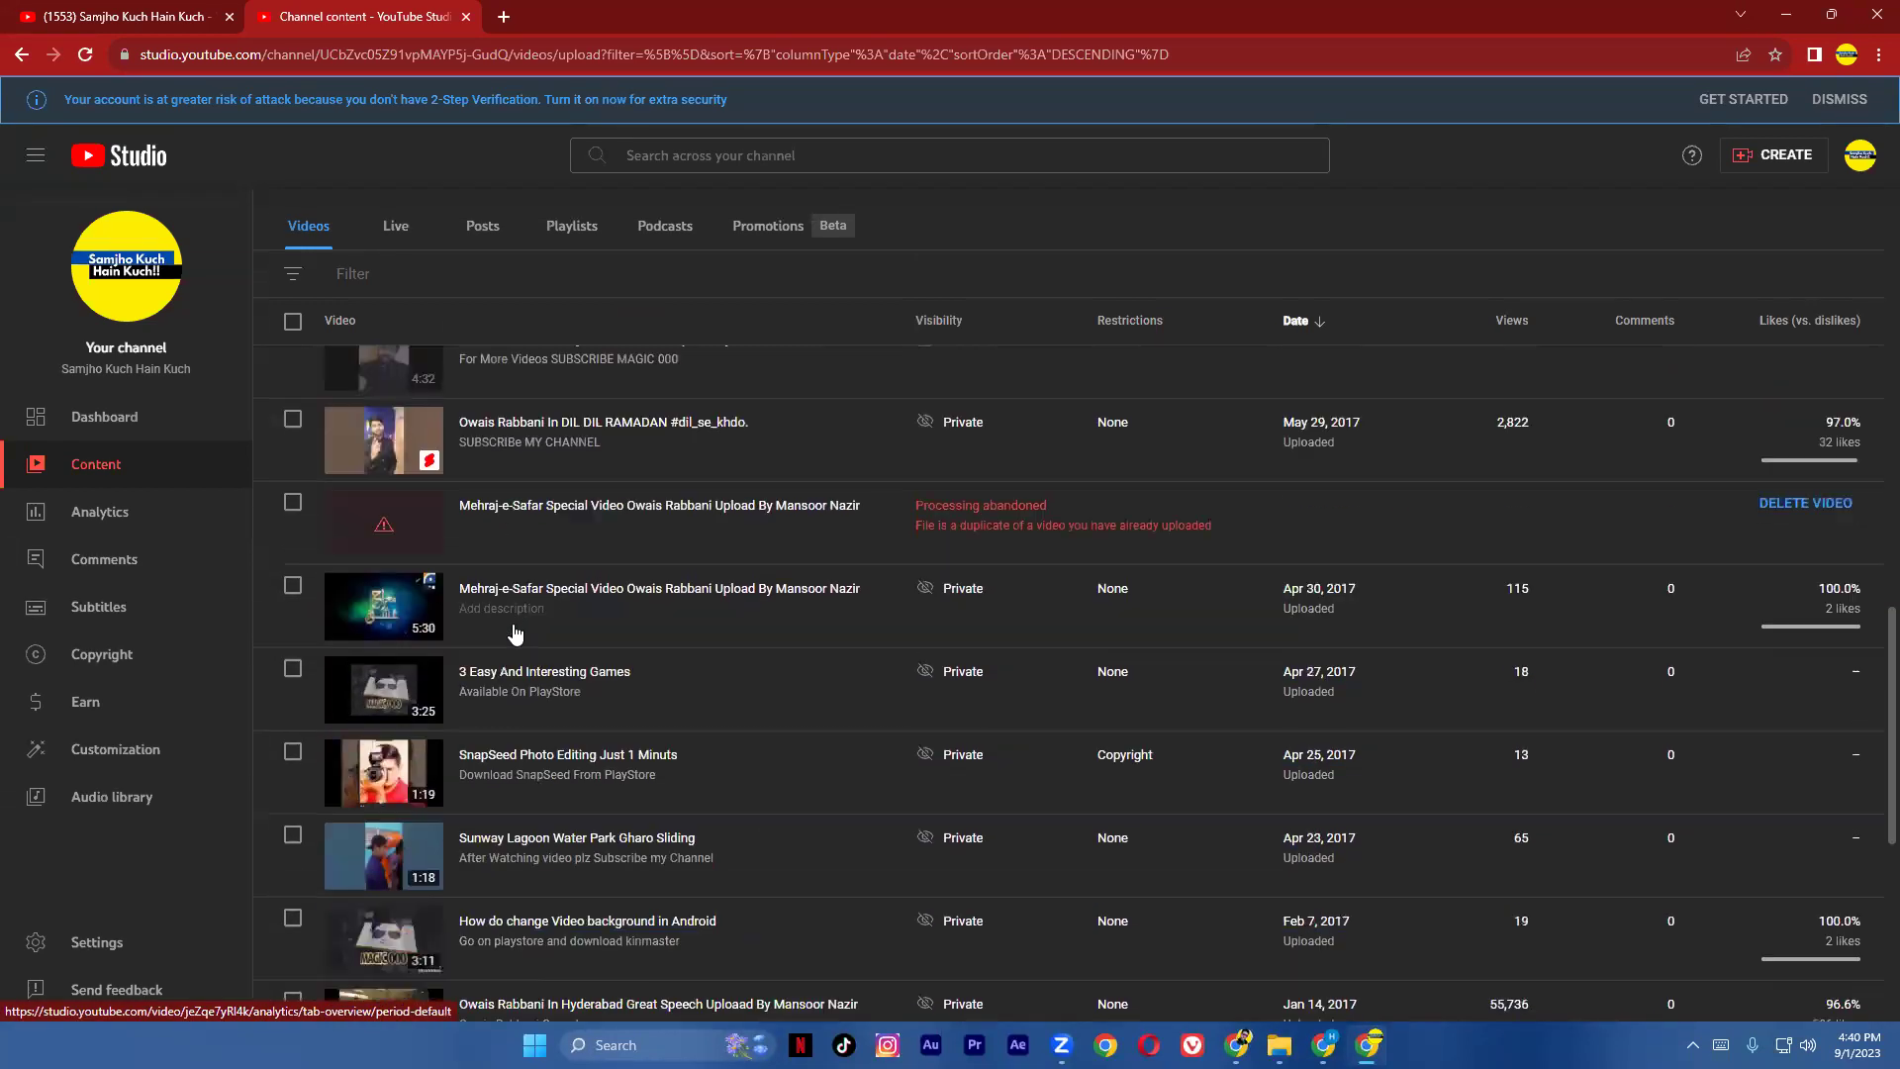
scroll(514, 634, down, 3)
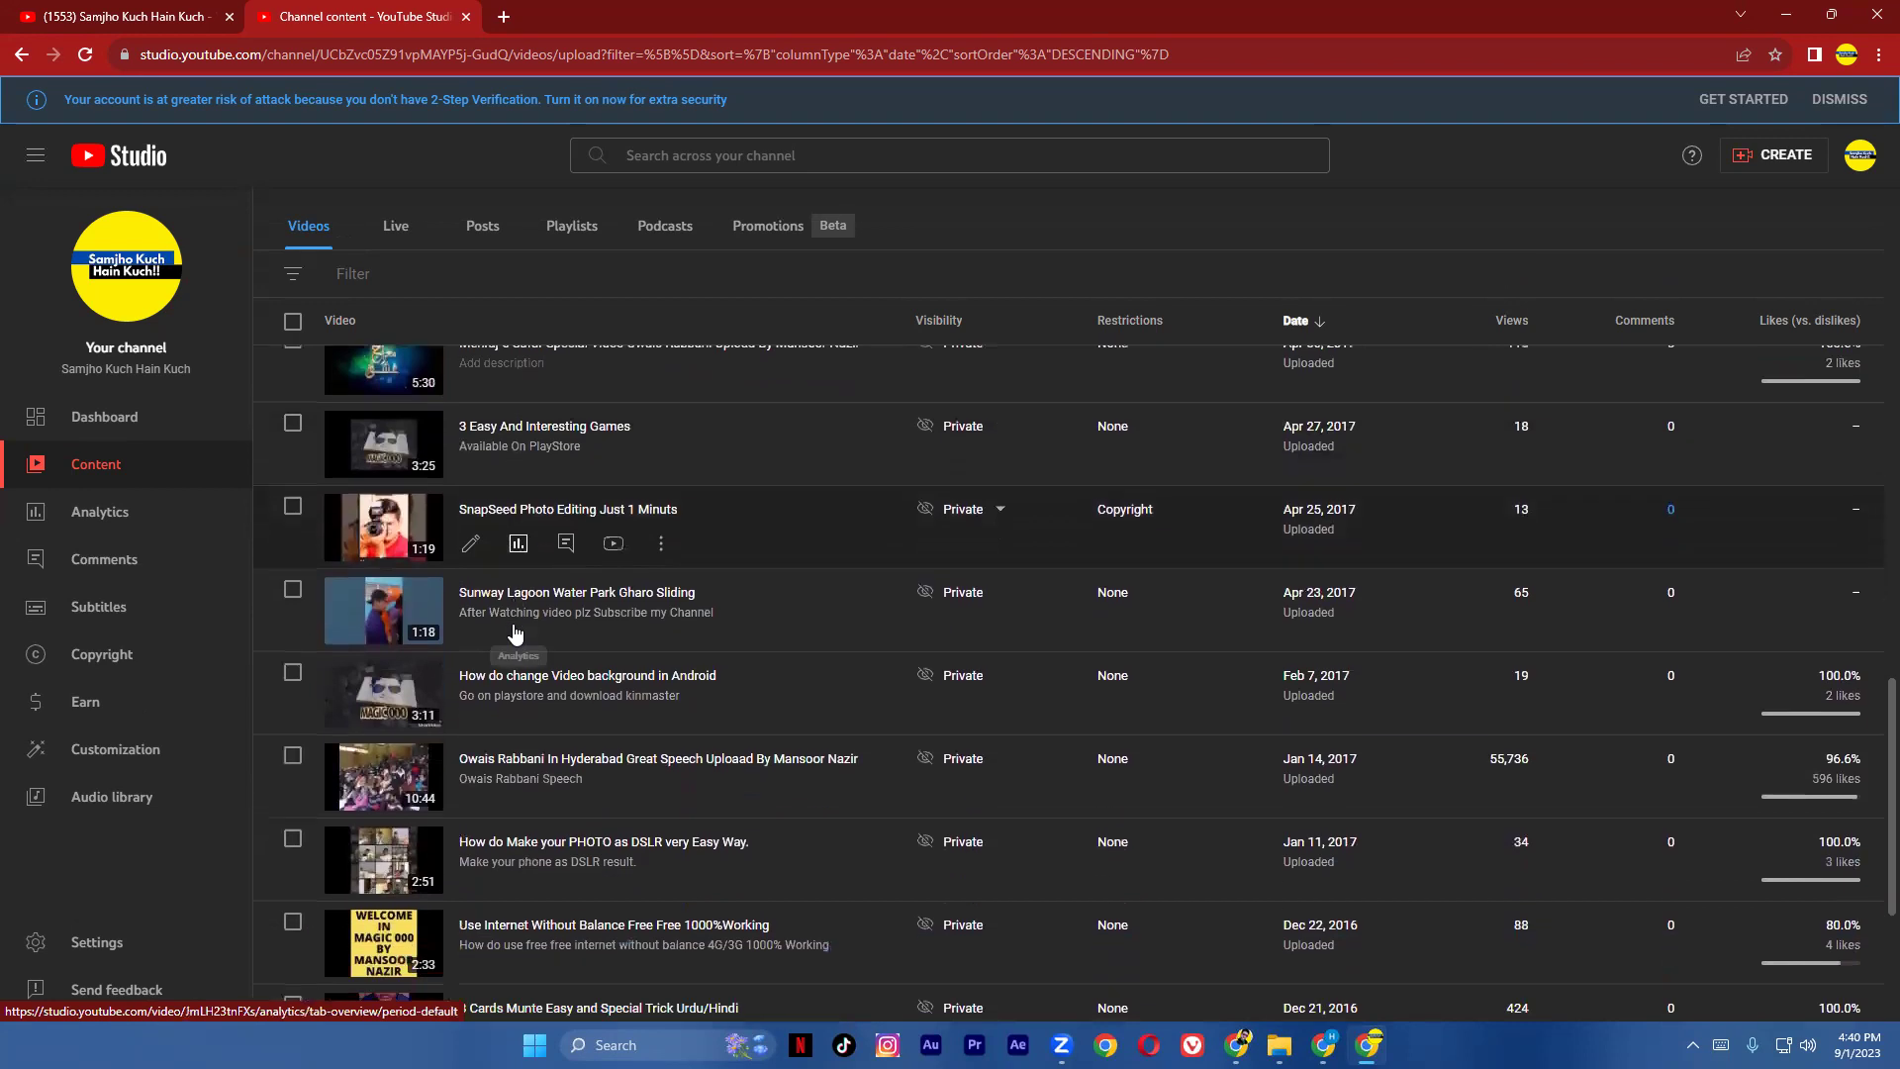
scroll(514, 631, down, 2)
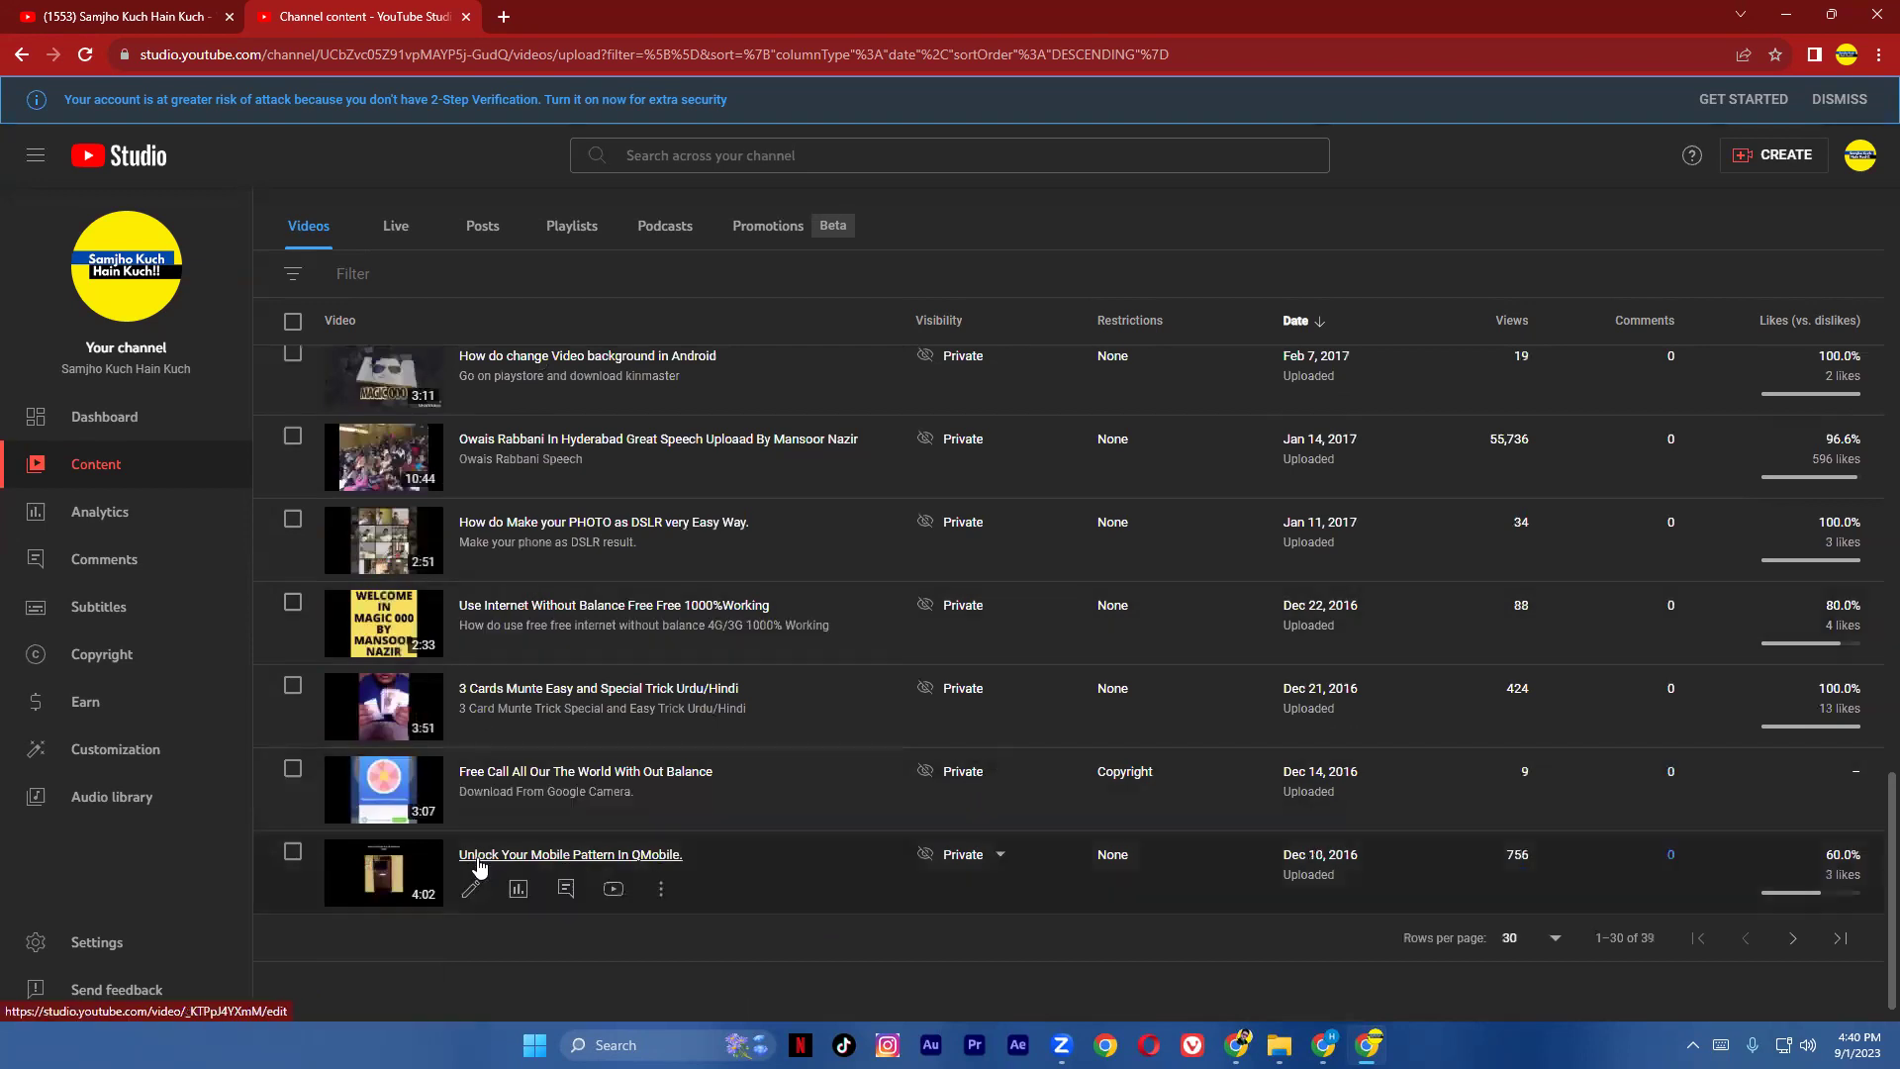
click(472, 889)
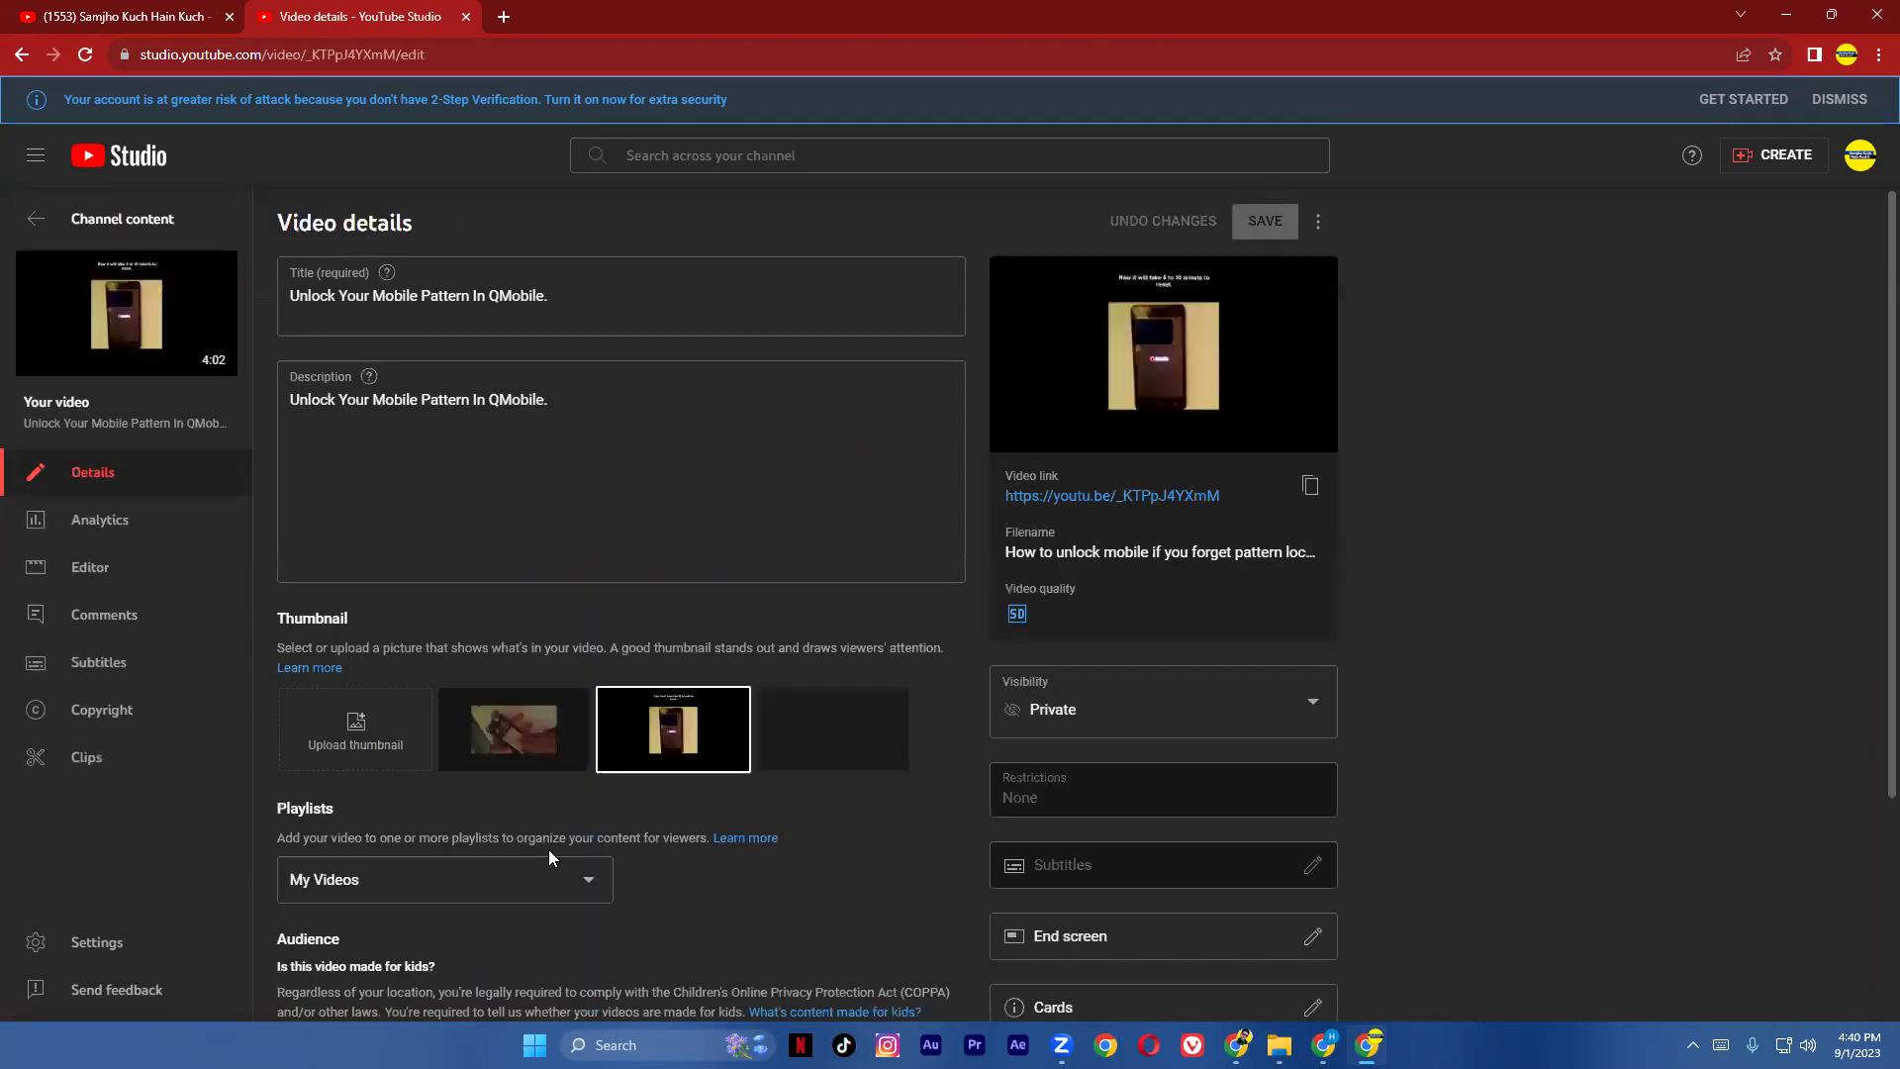
Step: Upload the "Dawn Delights in Islamabad" image from the Edit Footages folder on drive D: as the video's custom thumbnail
click(382, 718)
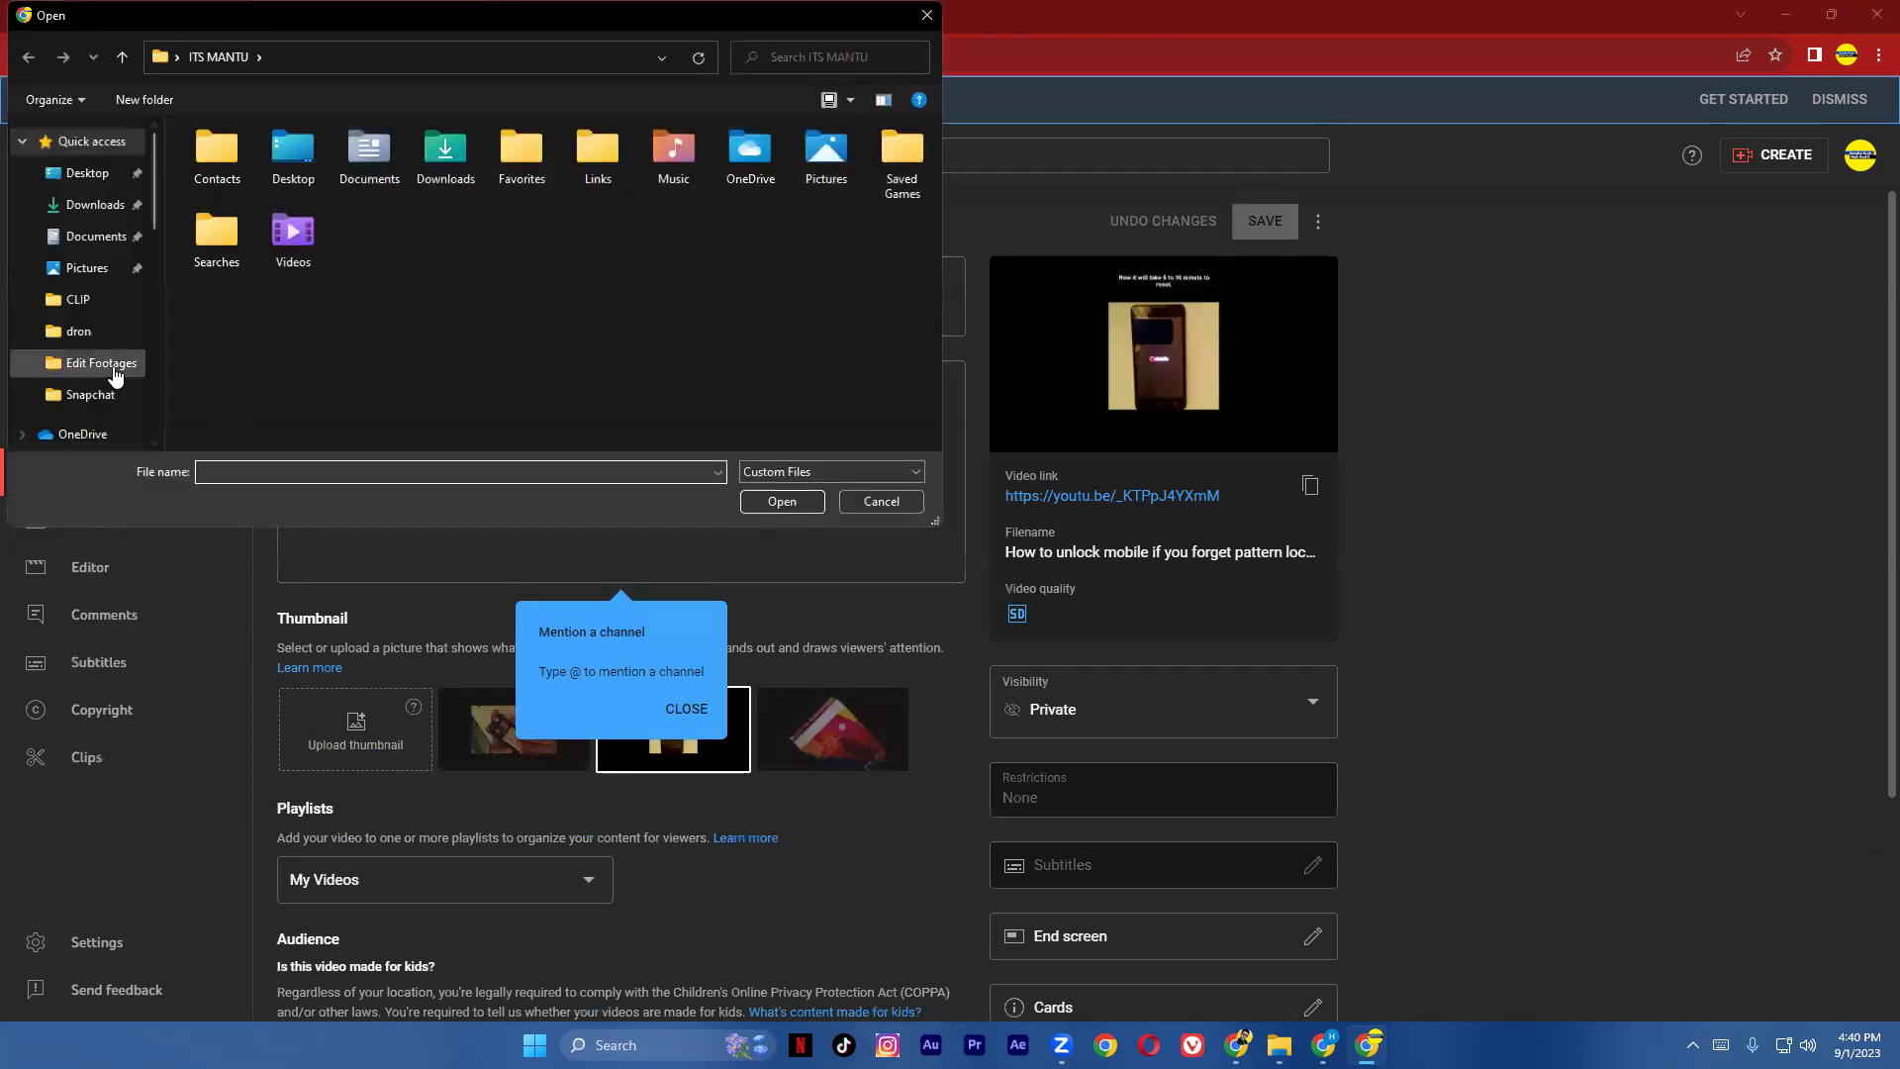
scroll(113, 369, down, 4)
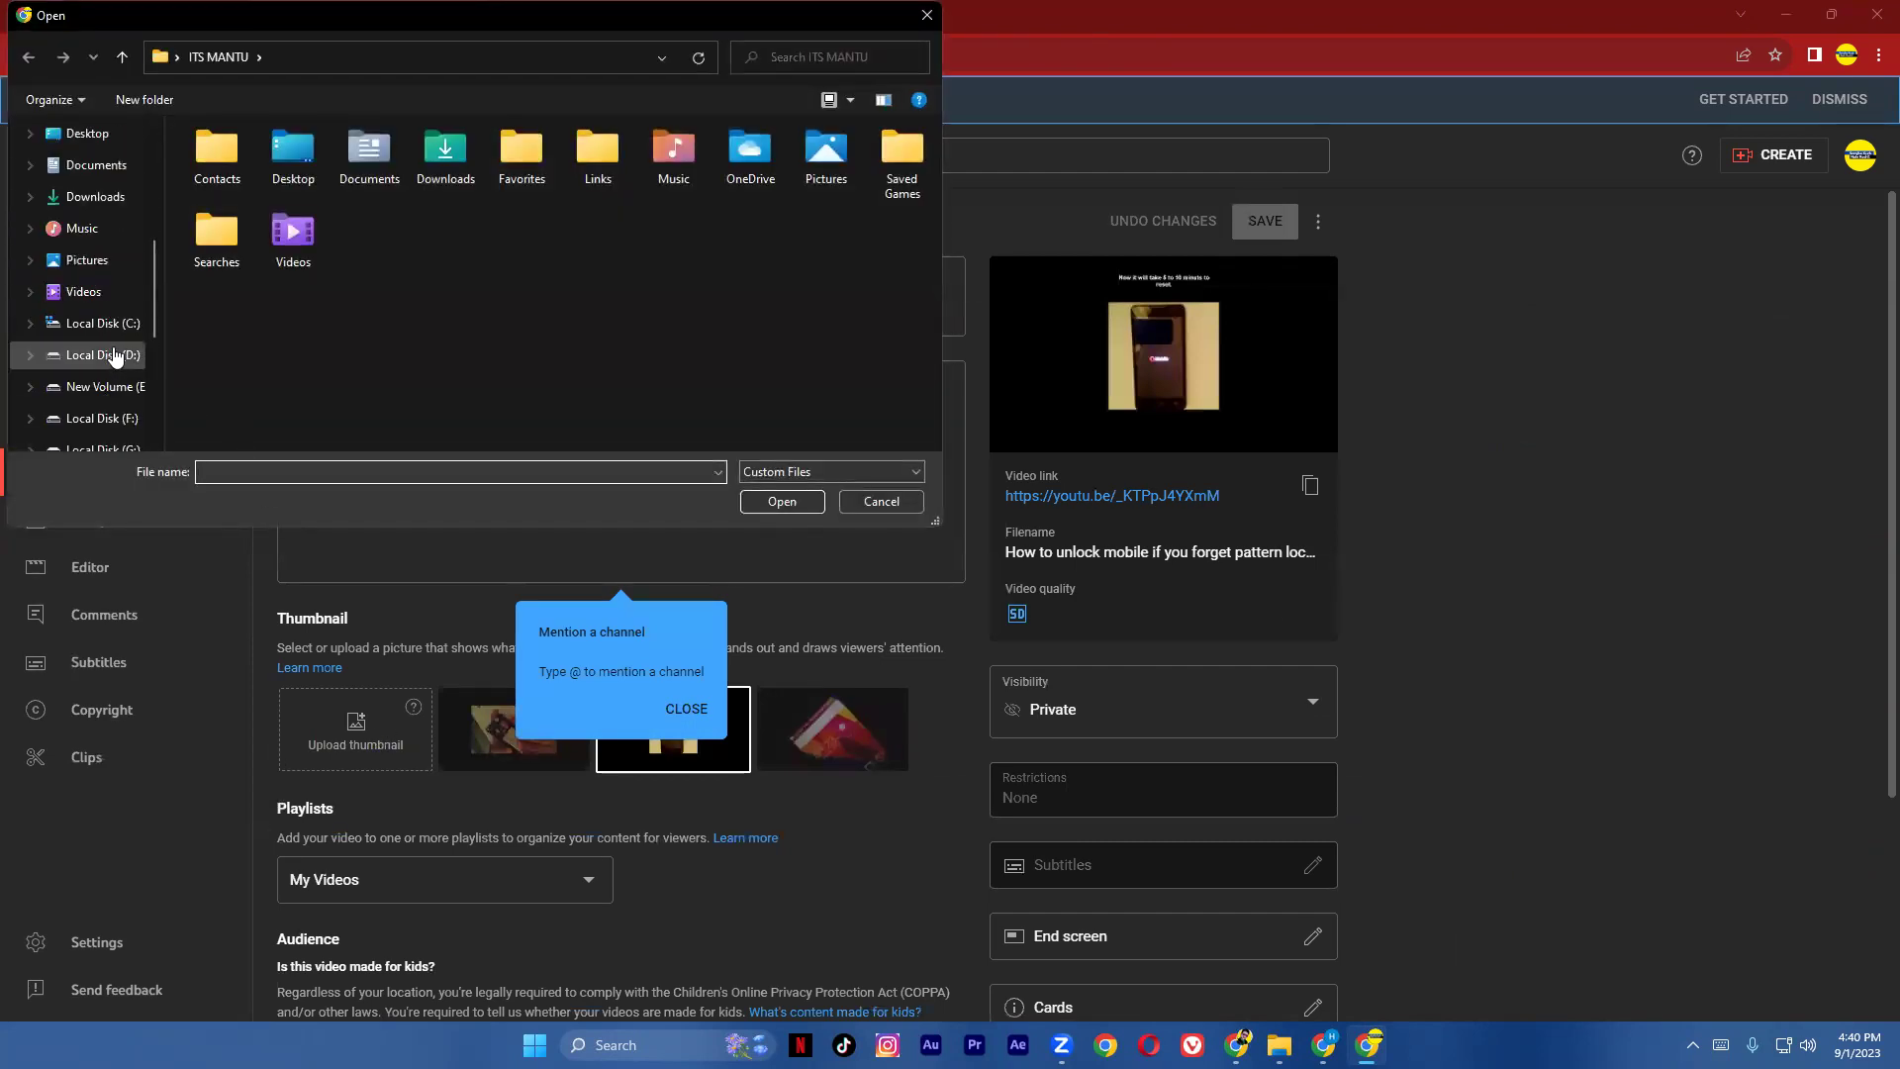
click(115, 356)
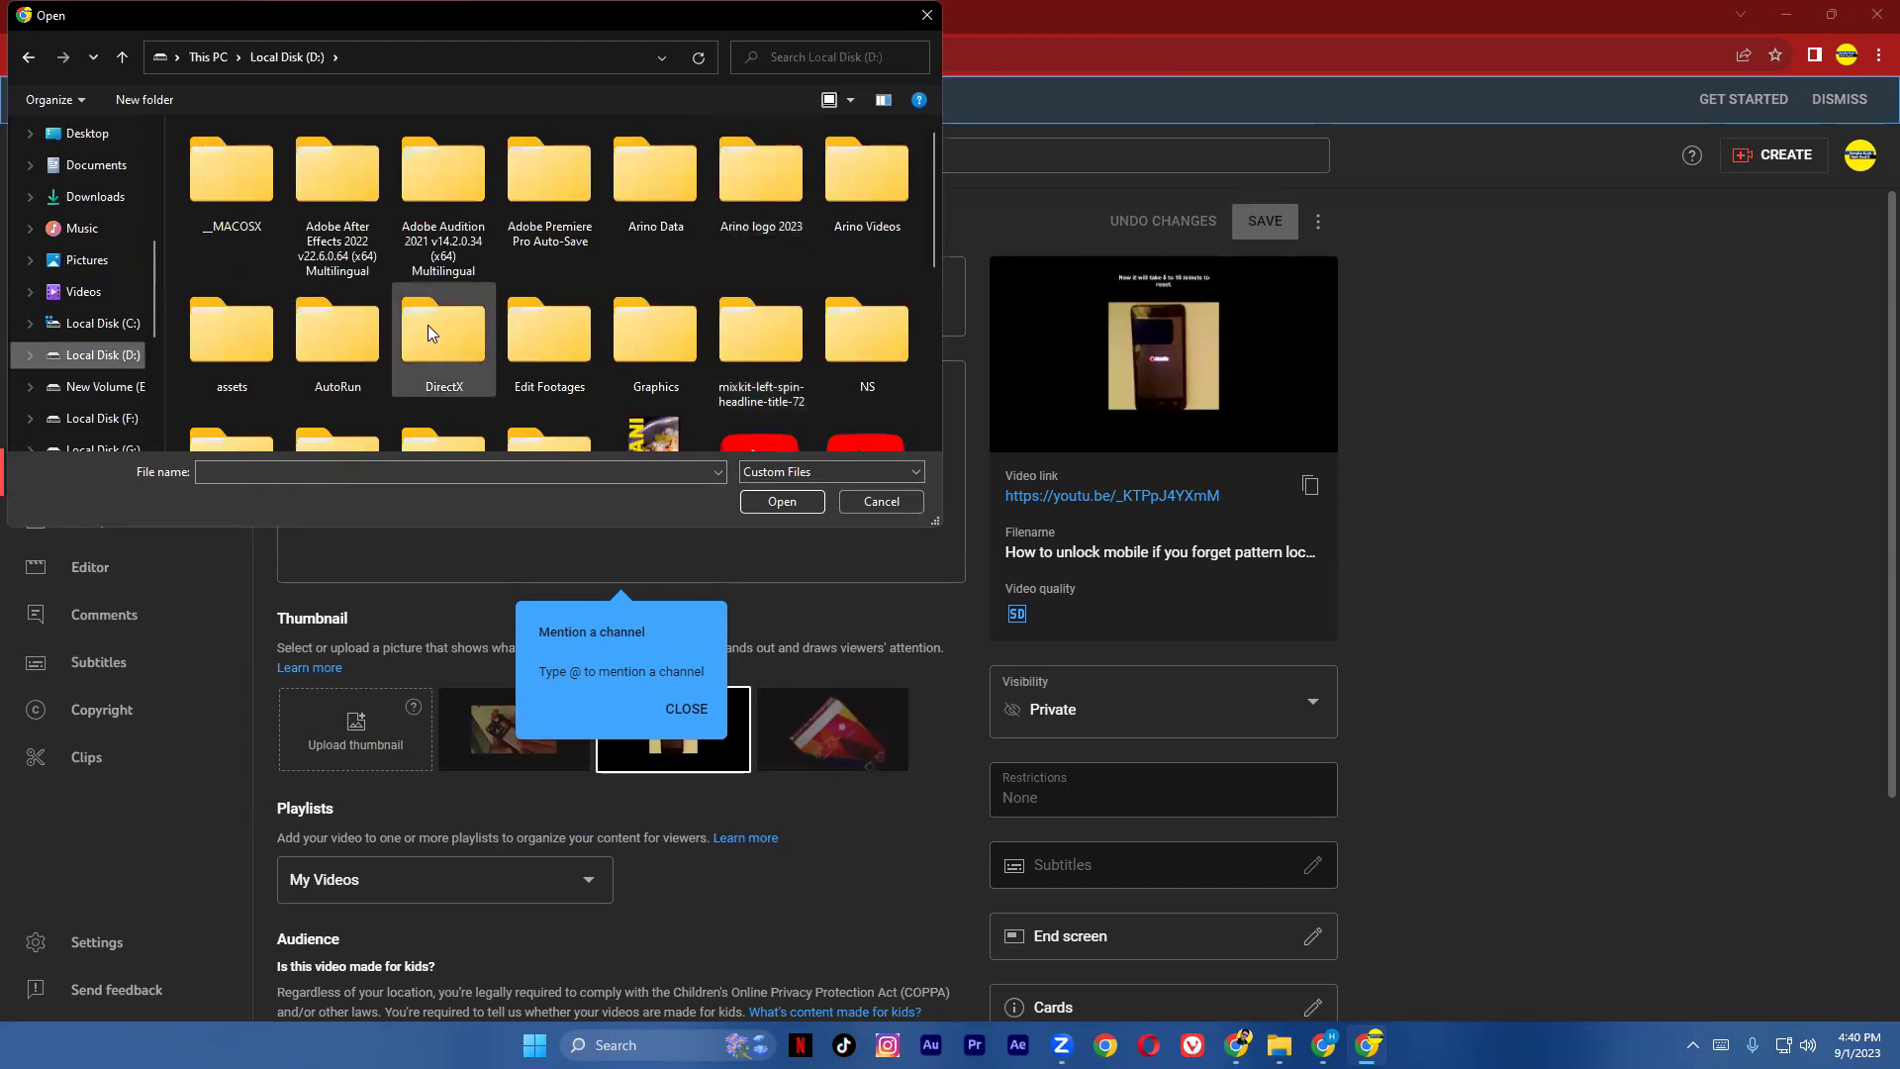
double_click(535, 331)
scroll(479, 358, down, 3)
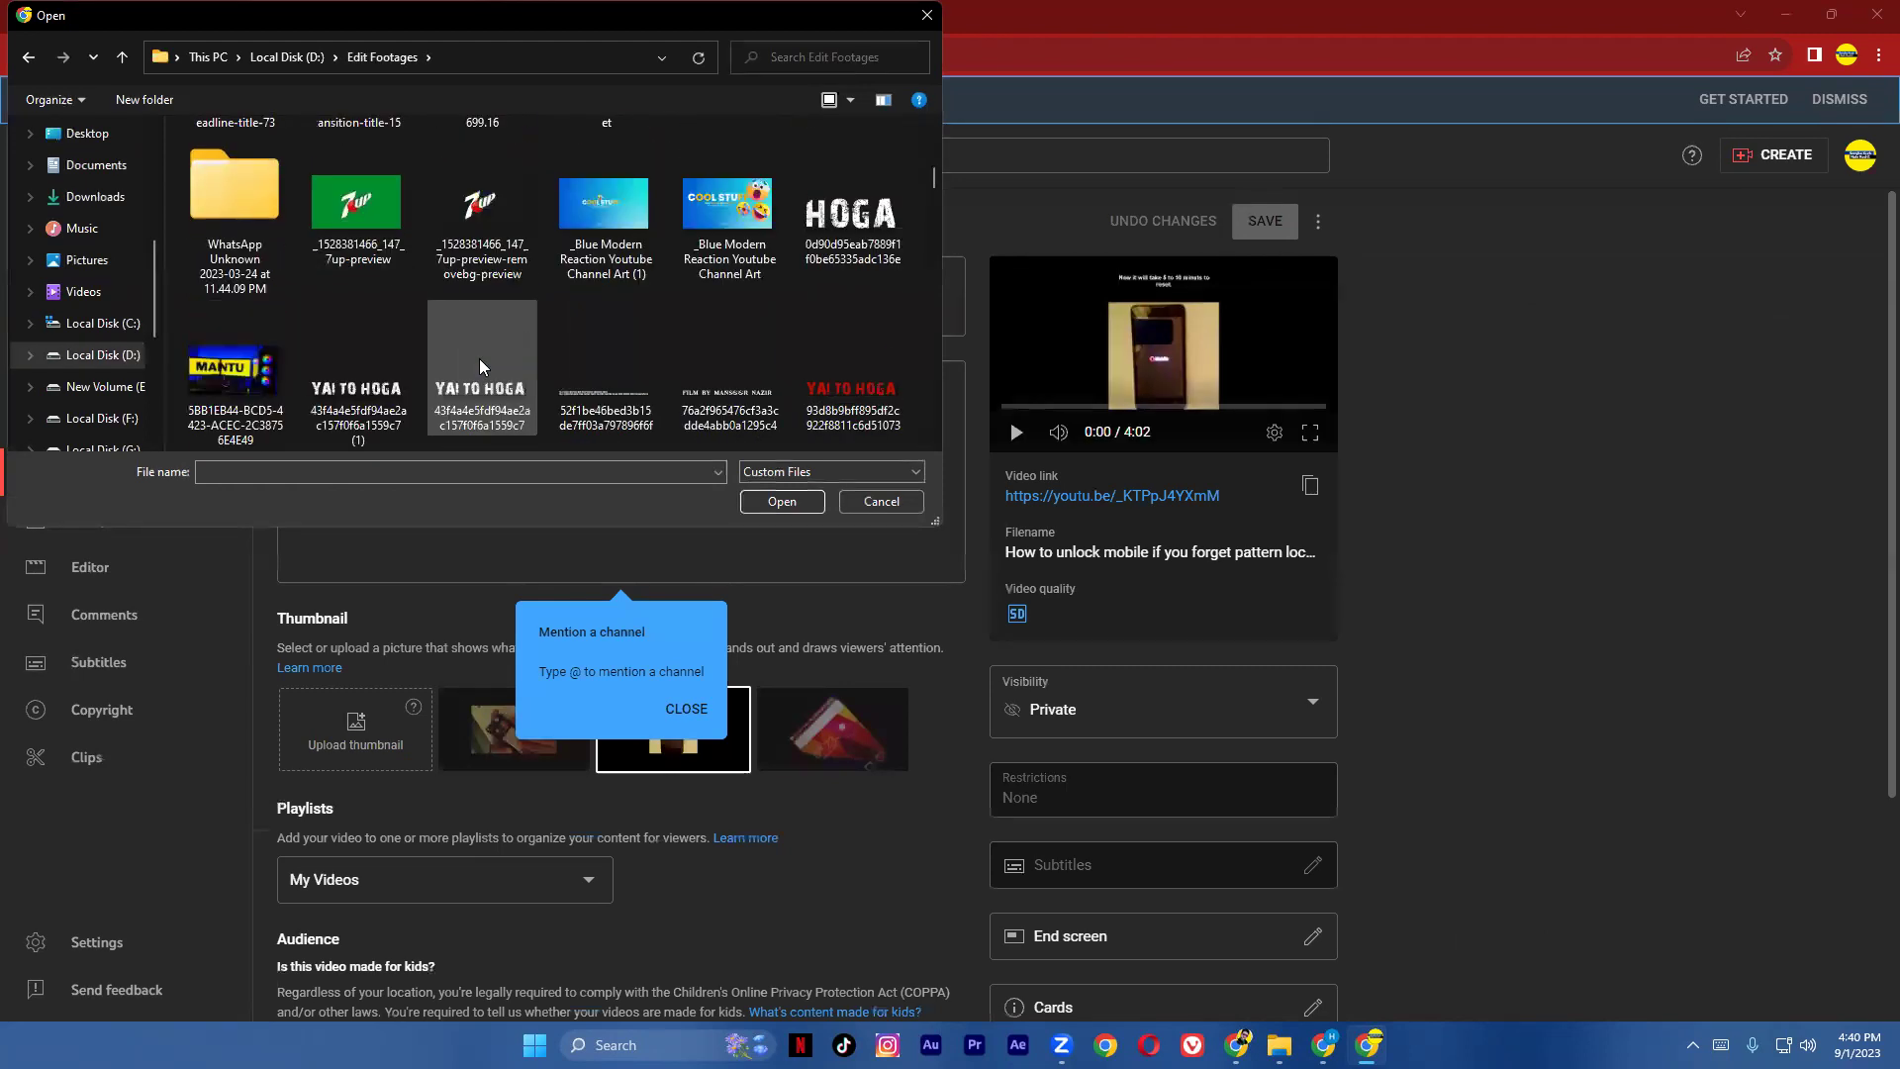
scroll(480, 366, down, 6)
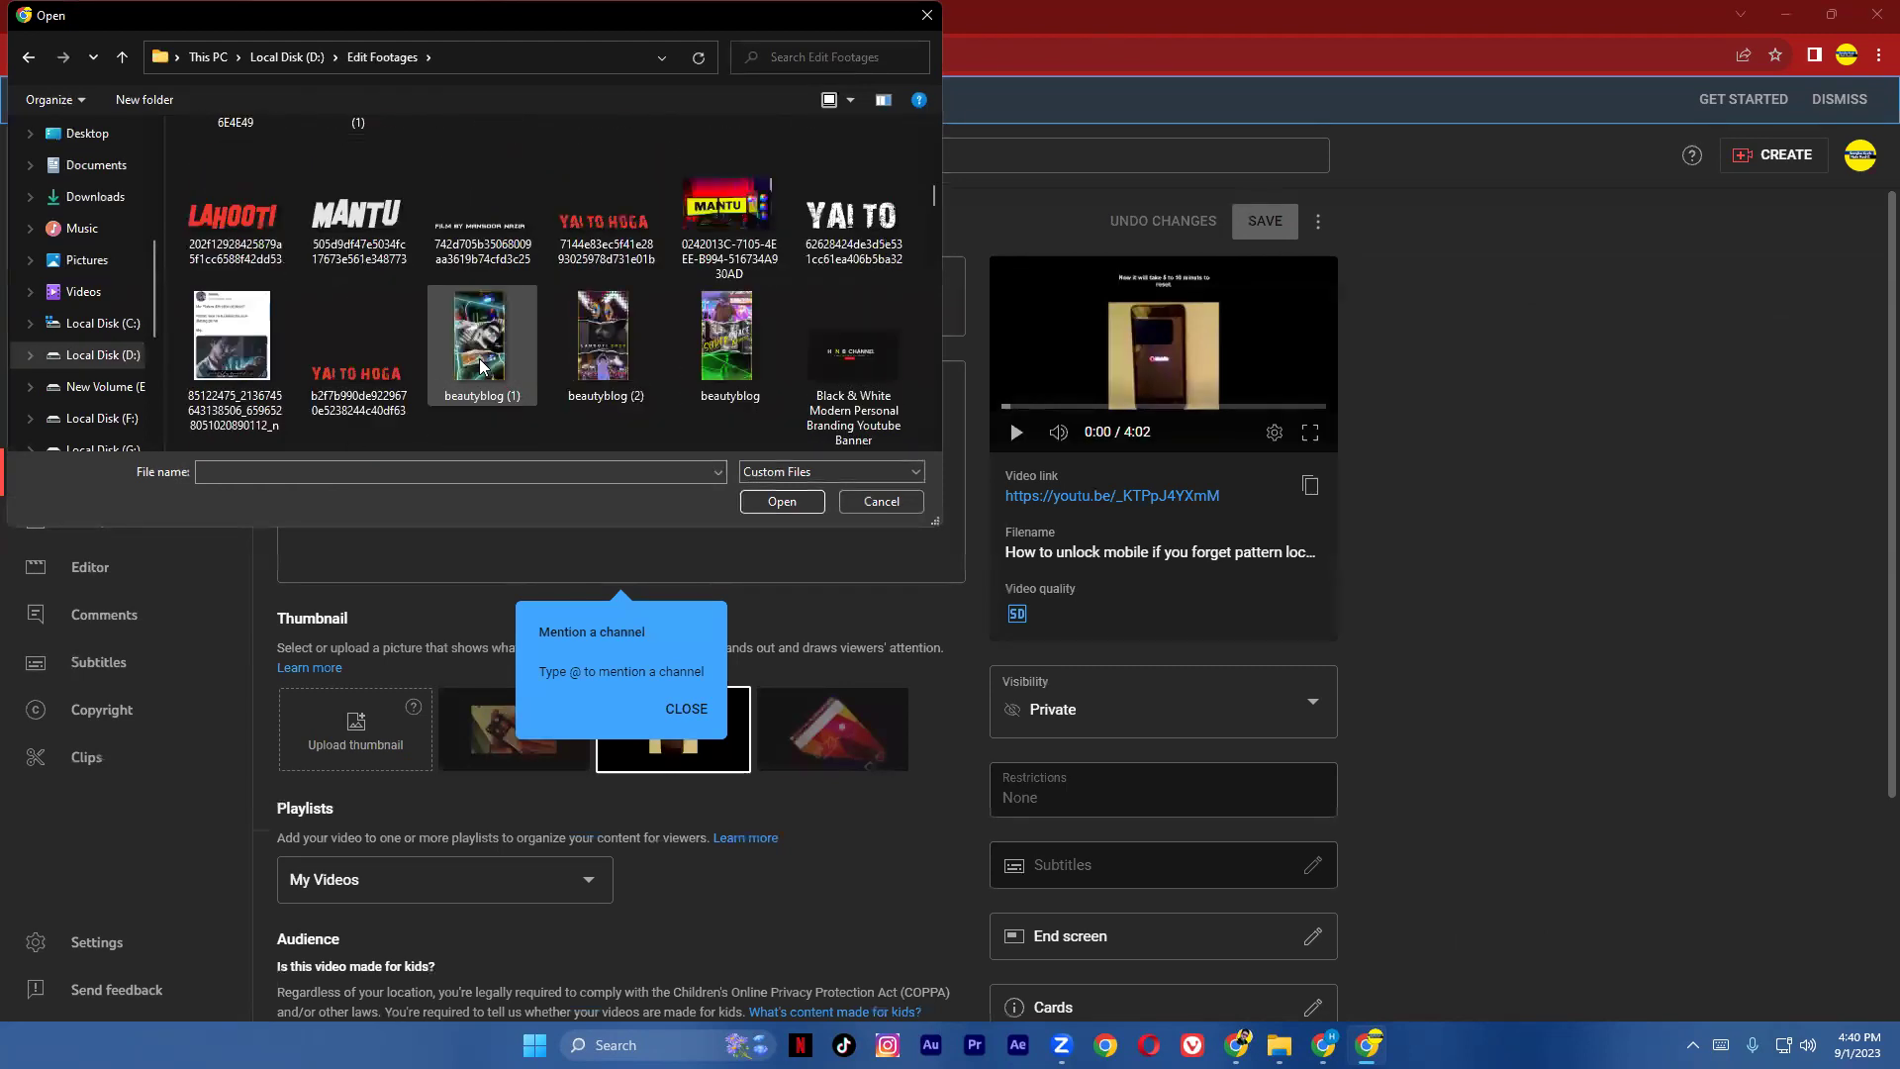
scroll(480, 366, down, 3)
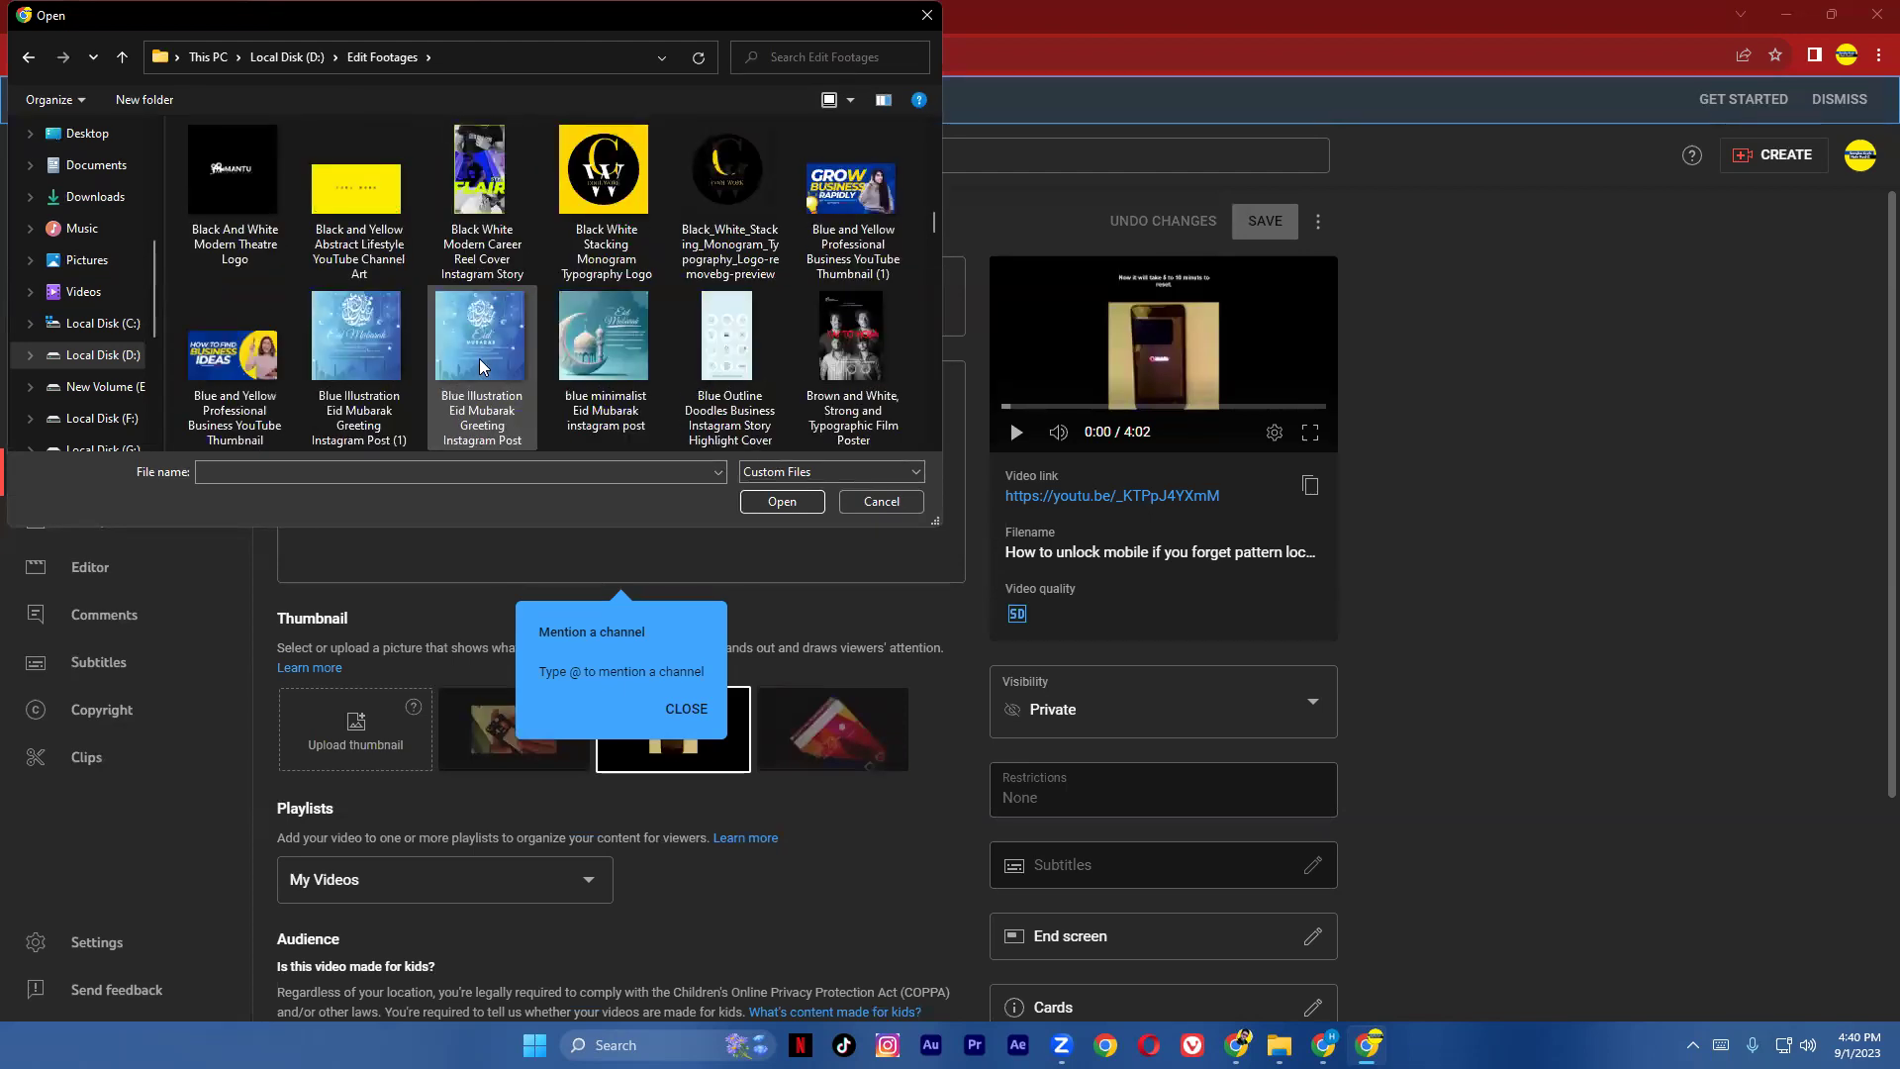
scroll(479, 358, down, 3)
click(271, 355)
click(782, 501)
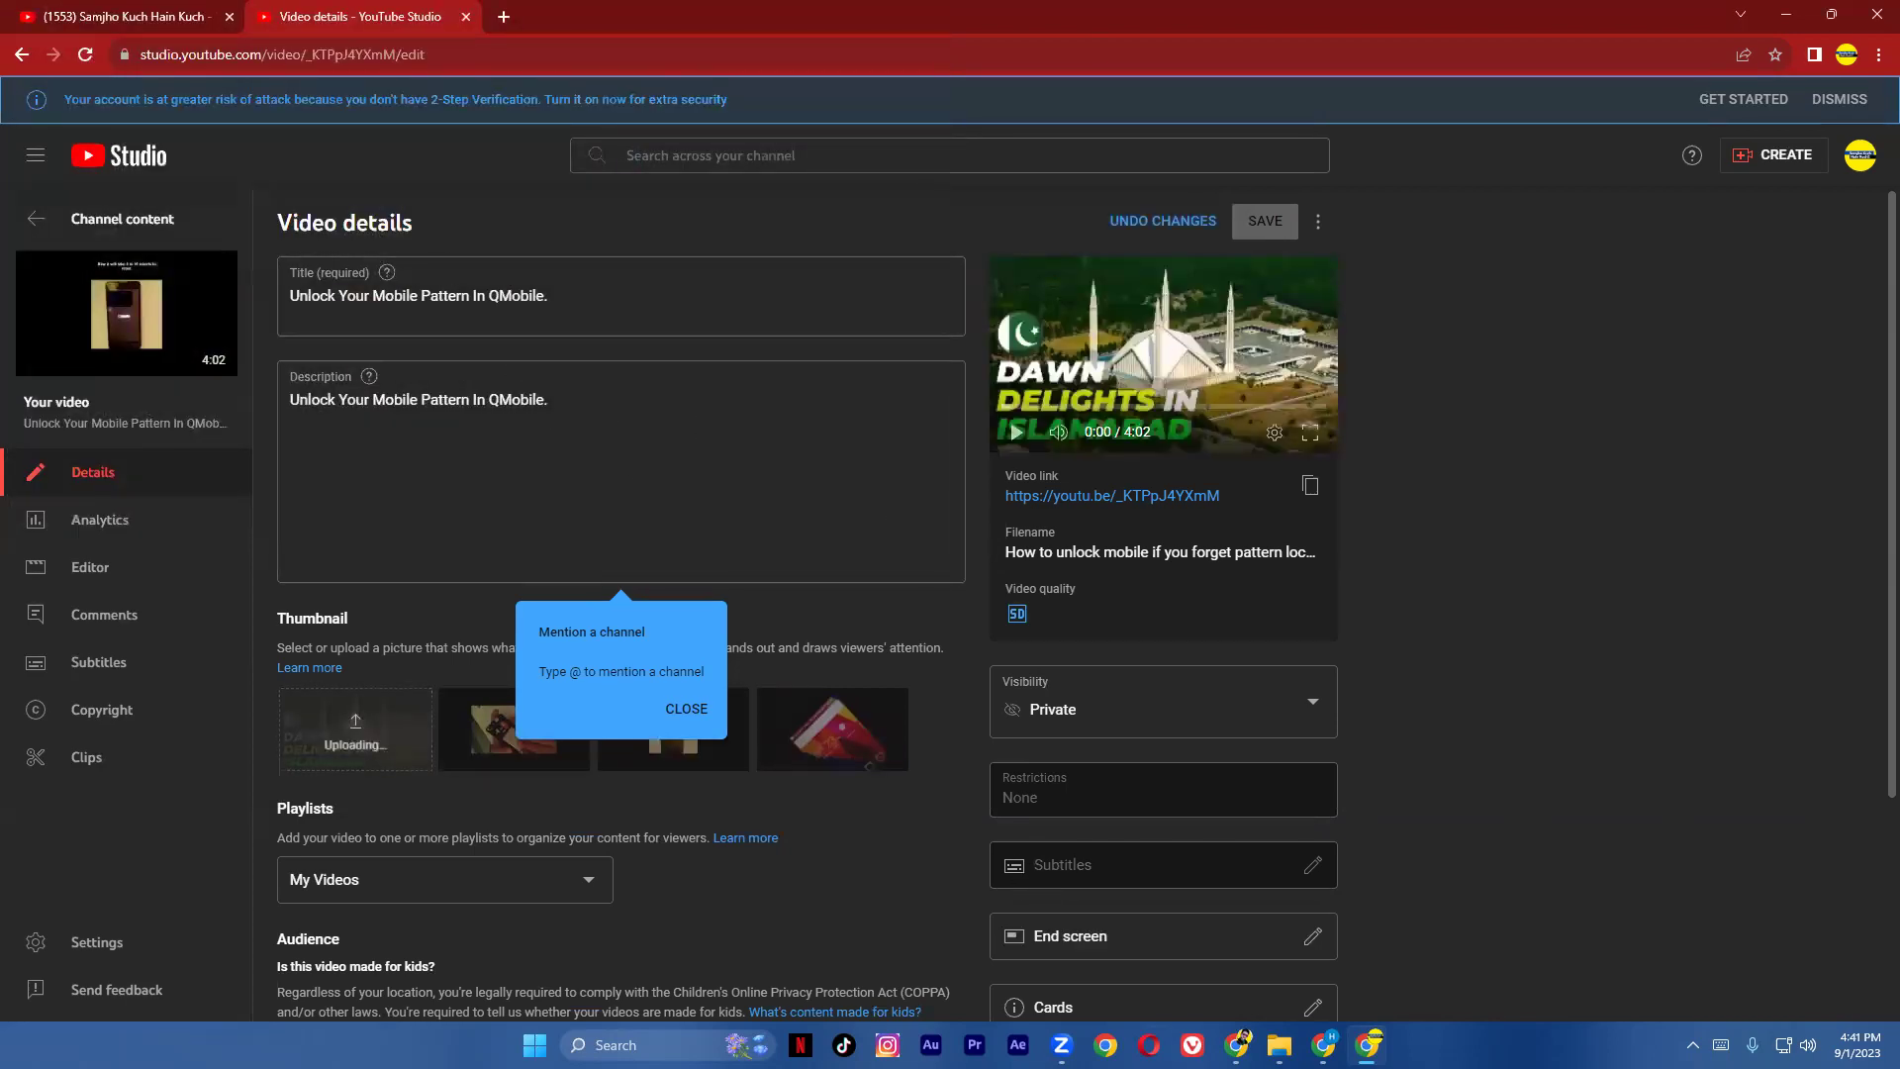
Step: Switch to the Chrome window with the Canva design and open the ChatGPT conversation with the Islamabad vlog title suggestions
mouse_move(1237, 1044)
click(1375, 940)
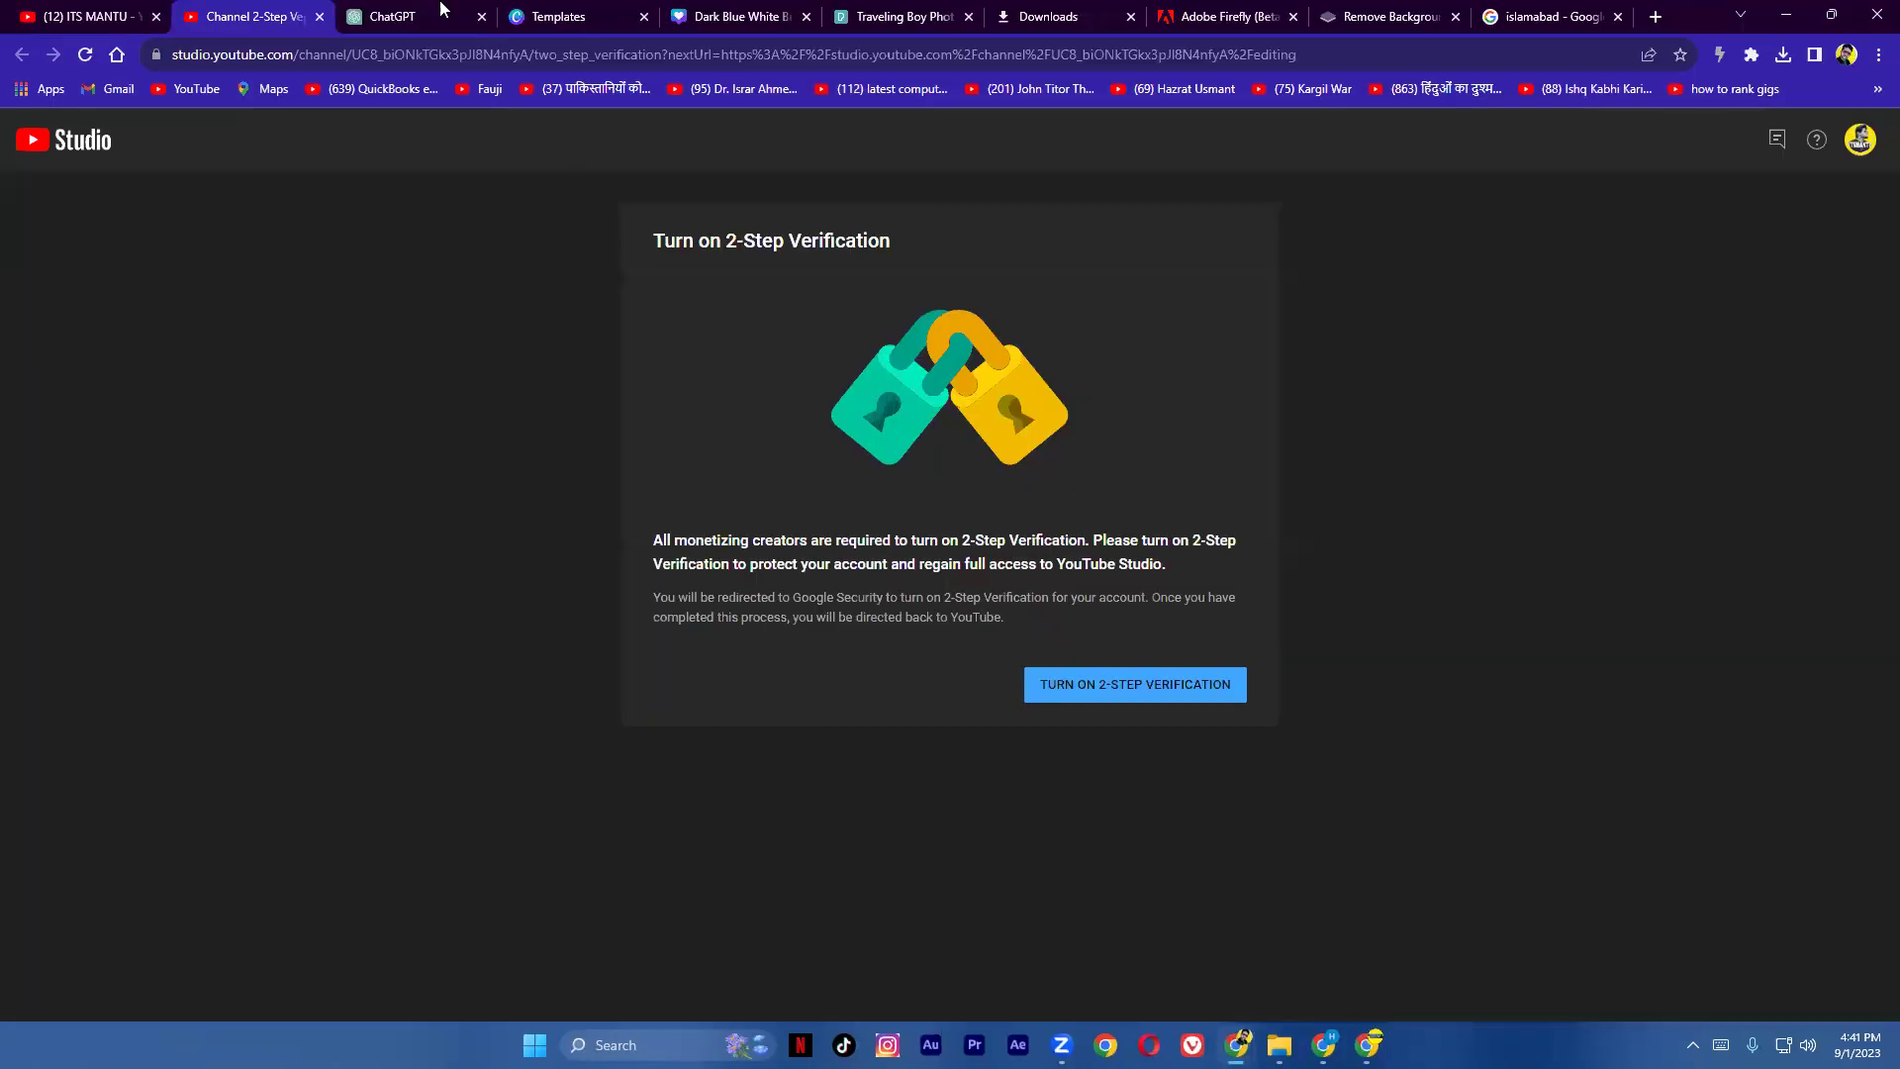
click(69, 16)
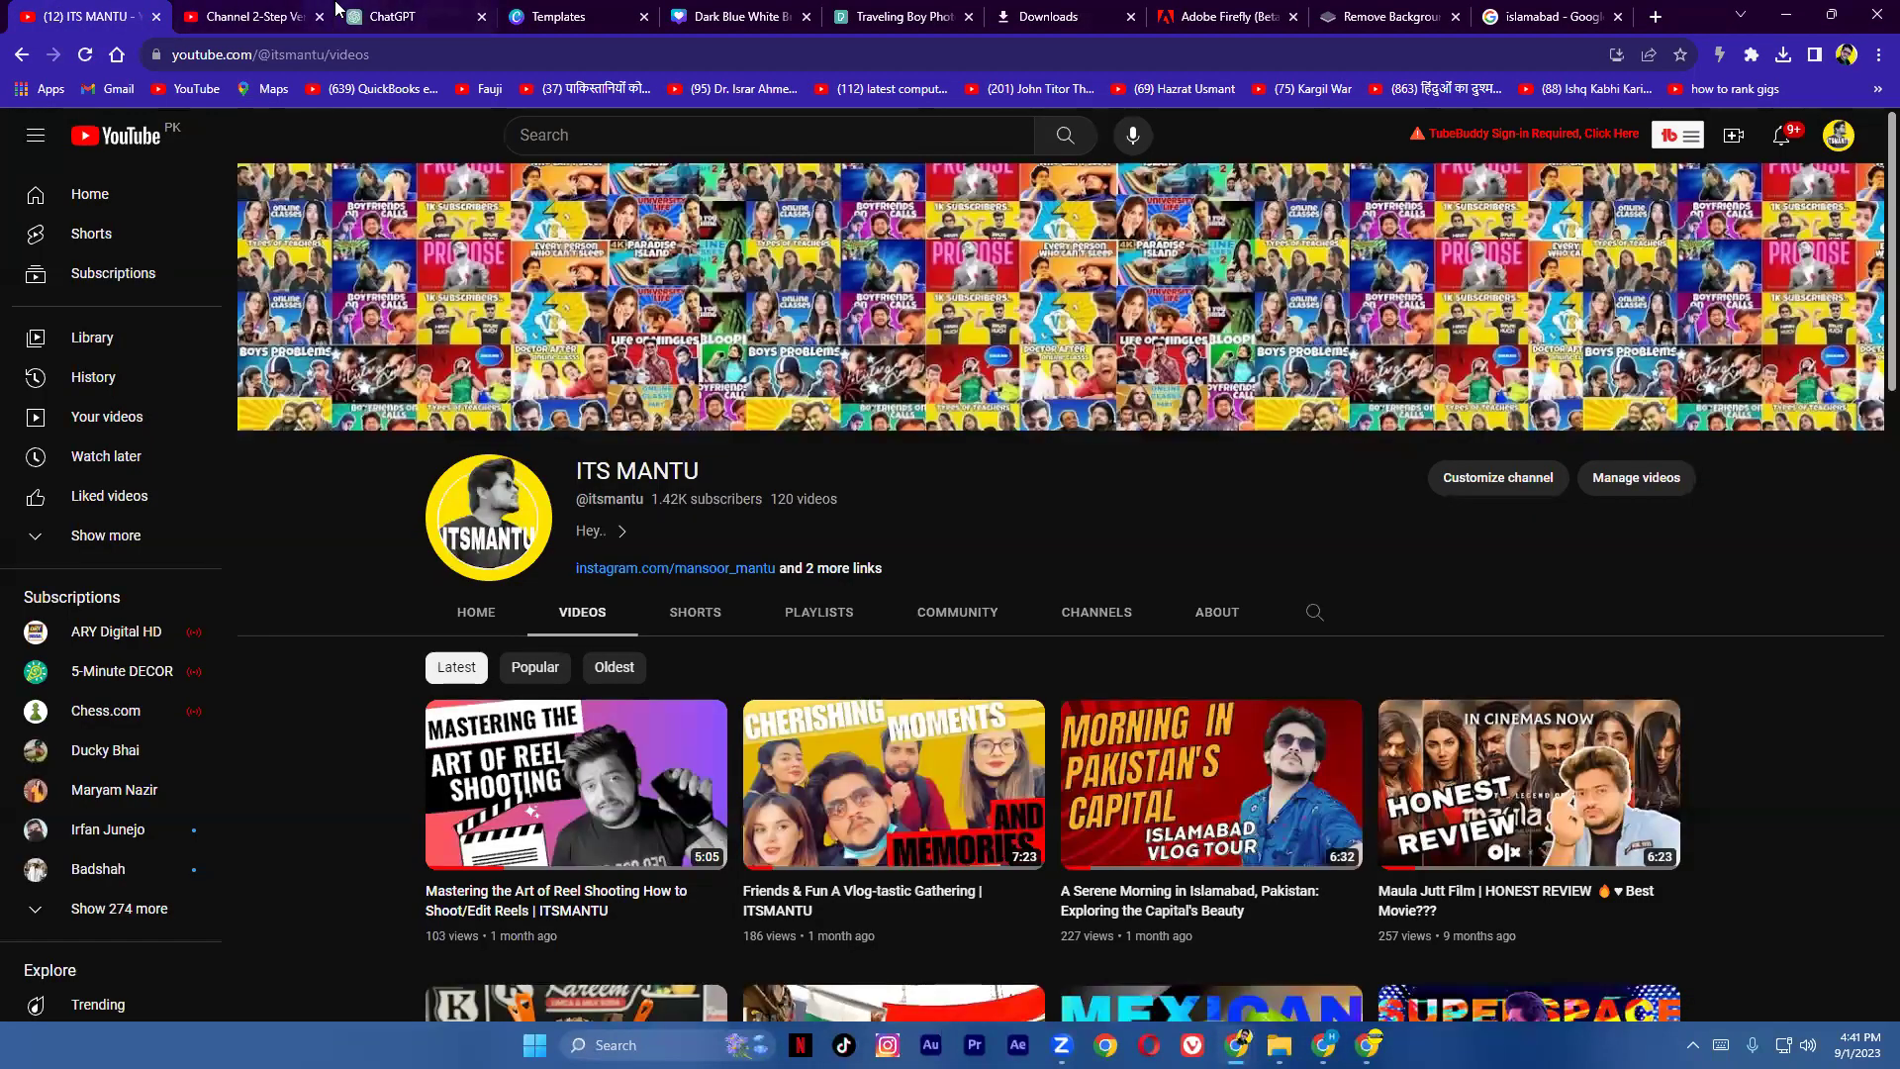
click(247, 16)
click(416, 16)
click(936, 778)
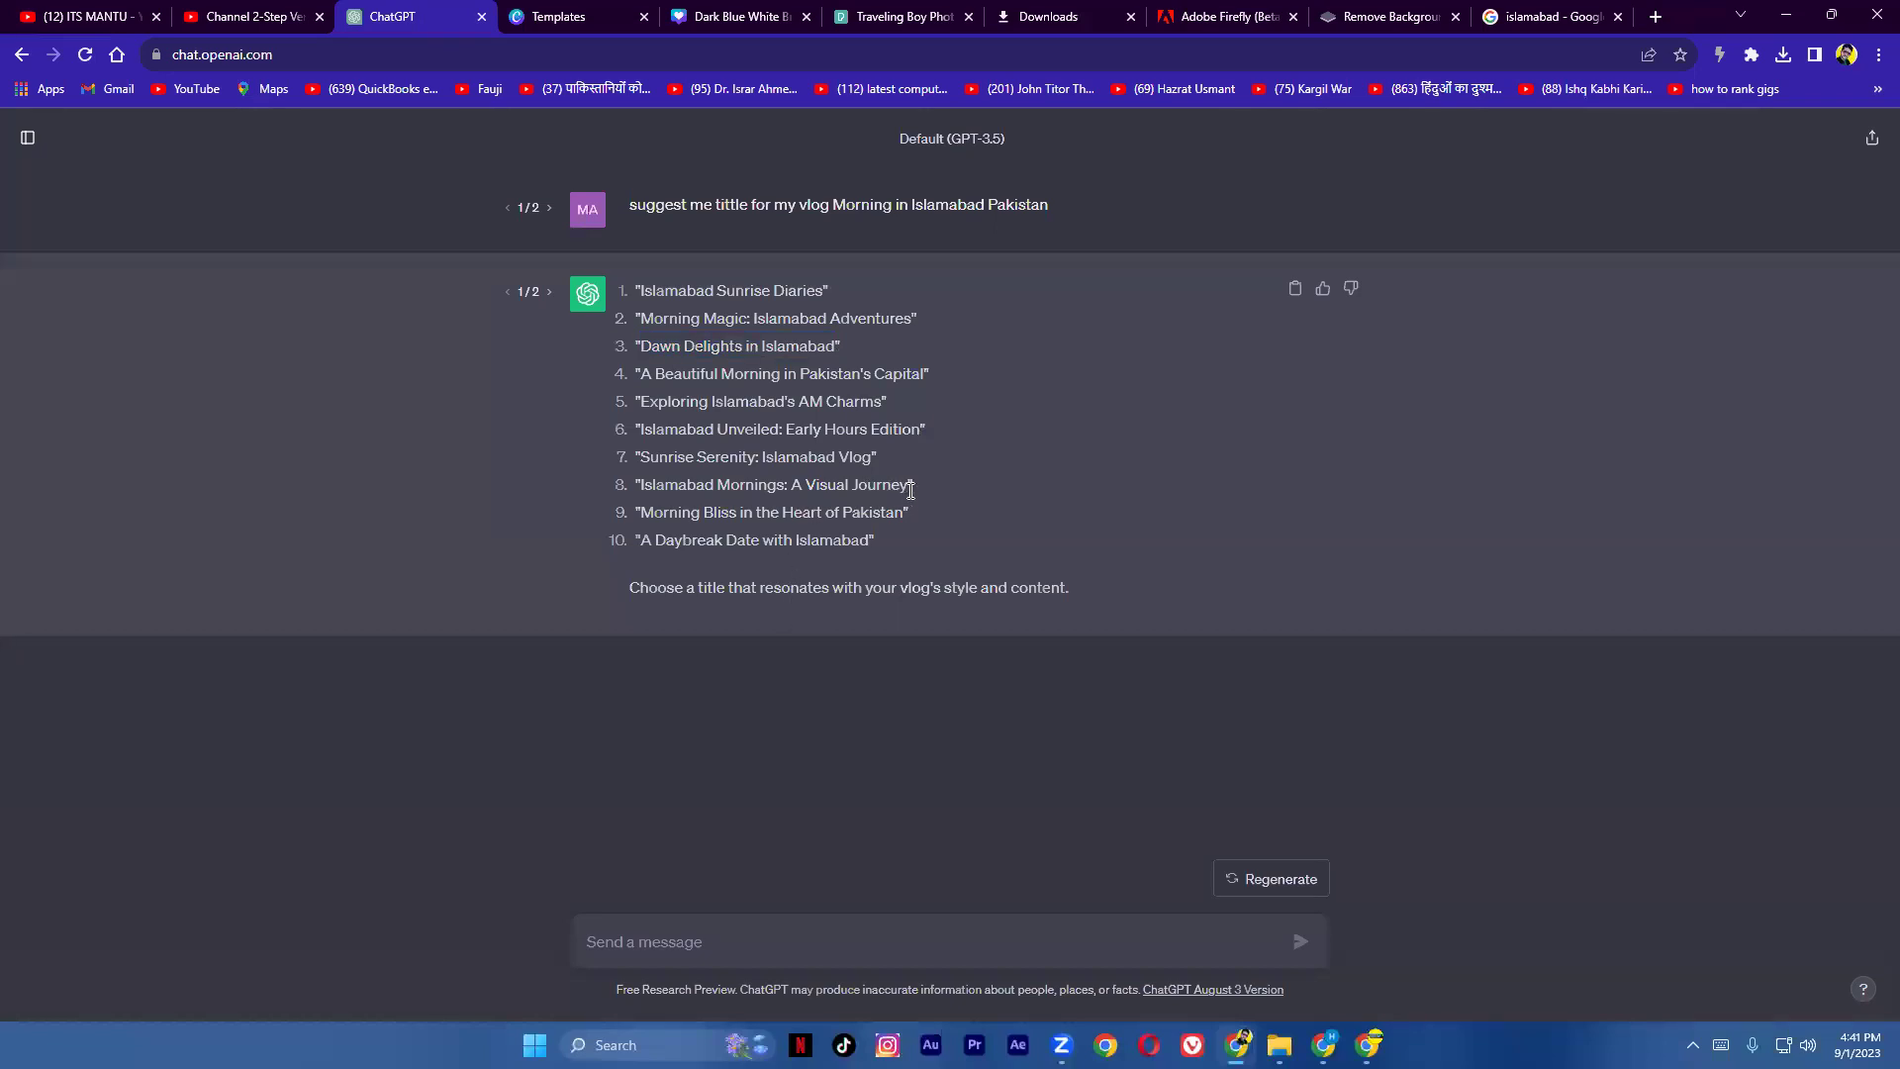
Step: Copy the suggested title "Islamabad Mornings: A Visual Journey" and switch to the YouTube Studio window
drag(926, 487, 803, 477)
drag(688, 488, 639, 488)
key(ctrl+c)
mouse_move(1367, 1045)
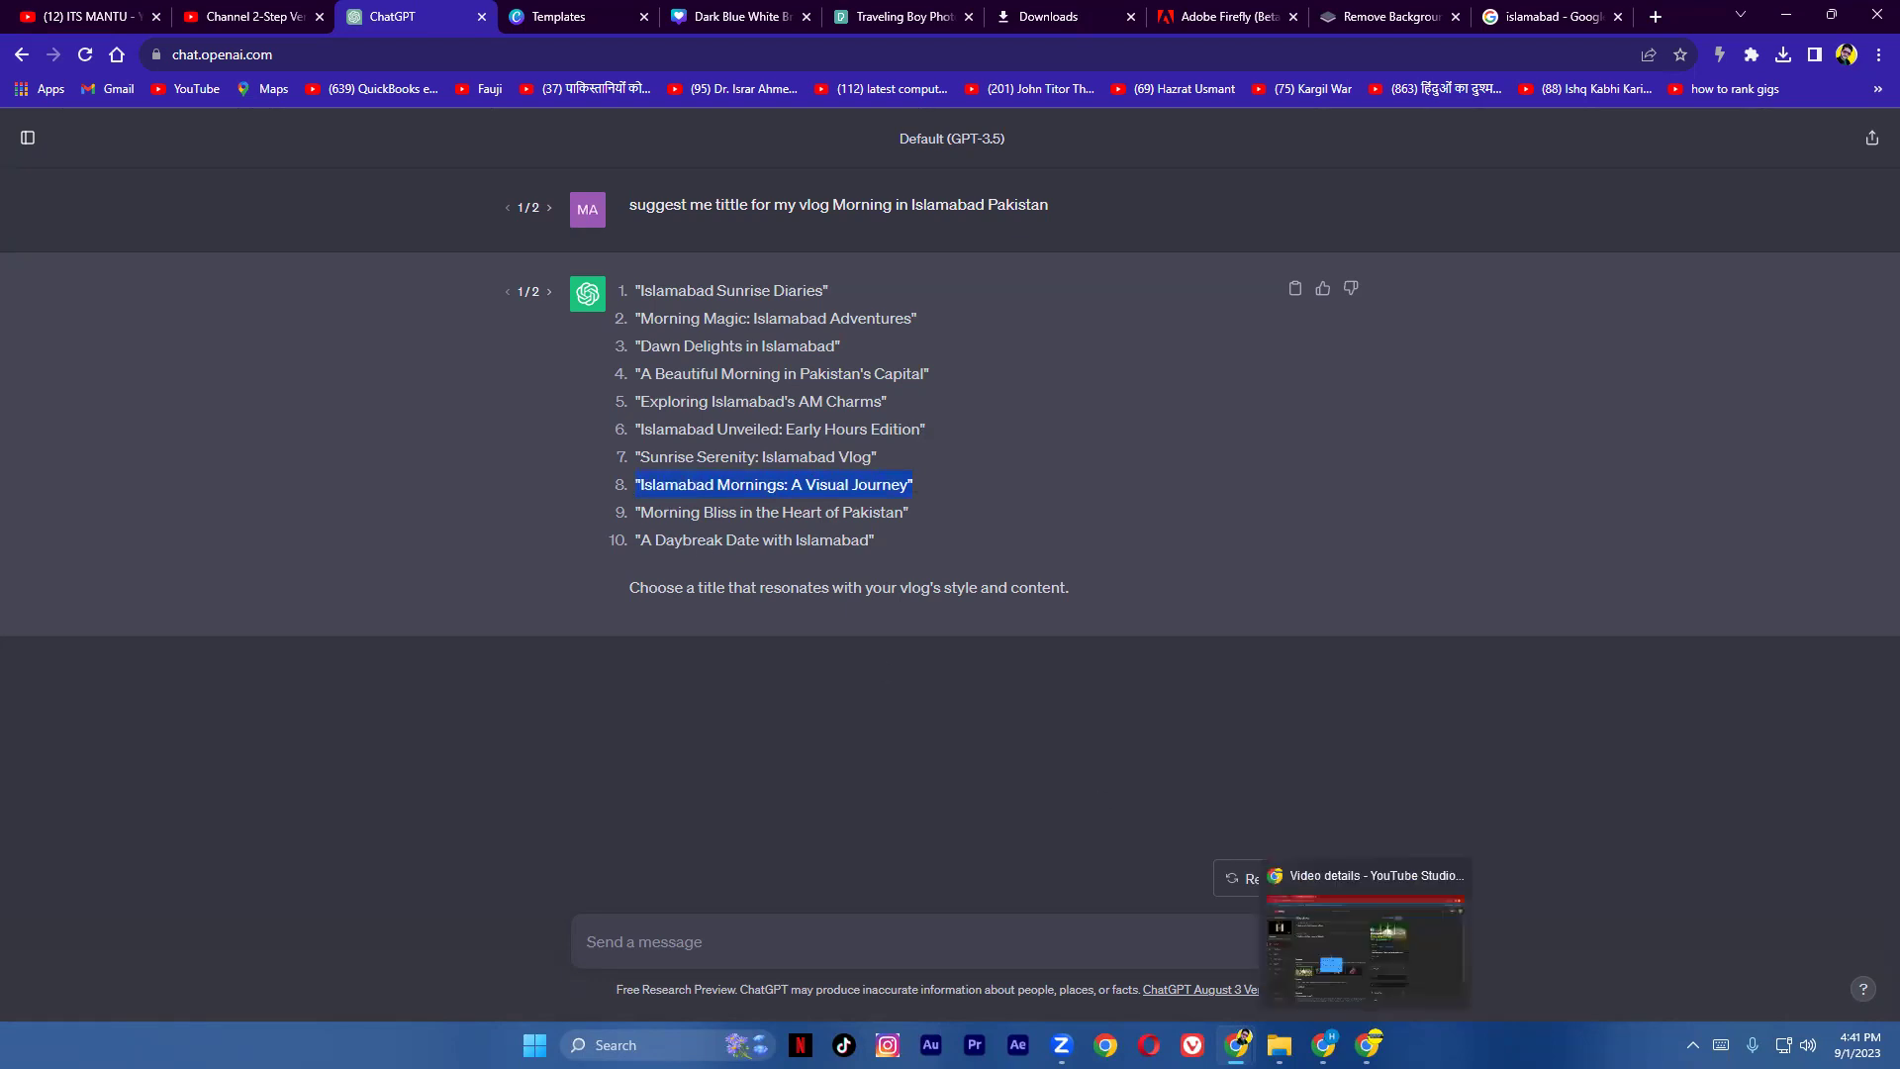
click(1366, 945)
Step: Replace the video's title with the copied text, extended to "Islamabad Mornings: A Visual Journey" | Vlog | Cool Work
click(378, 295)
triple_click(378, 295)
key(ctrl+v)
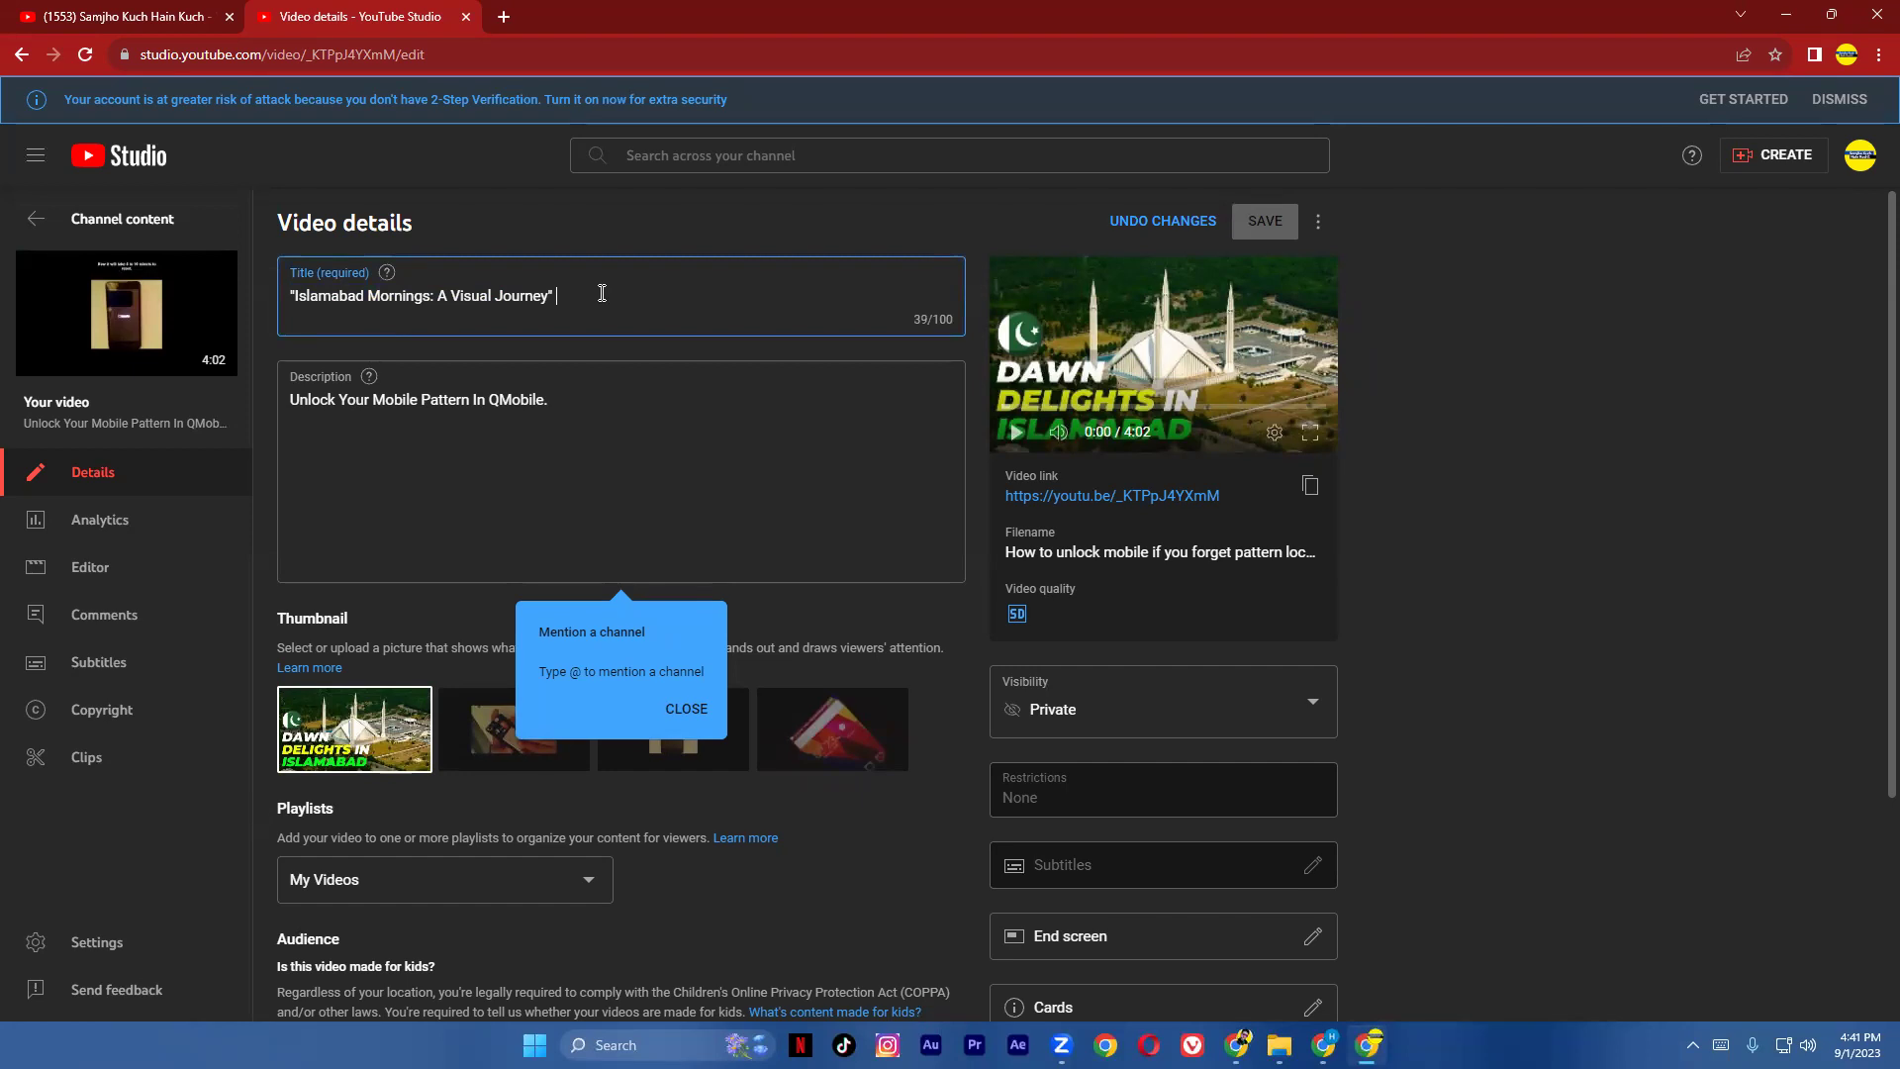
text(| Vlog)
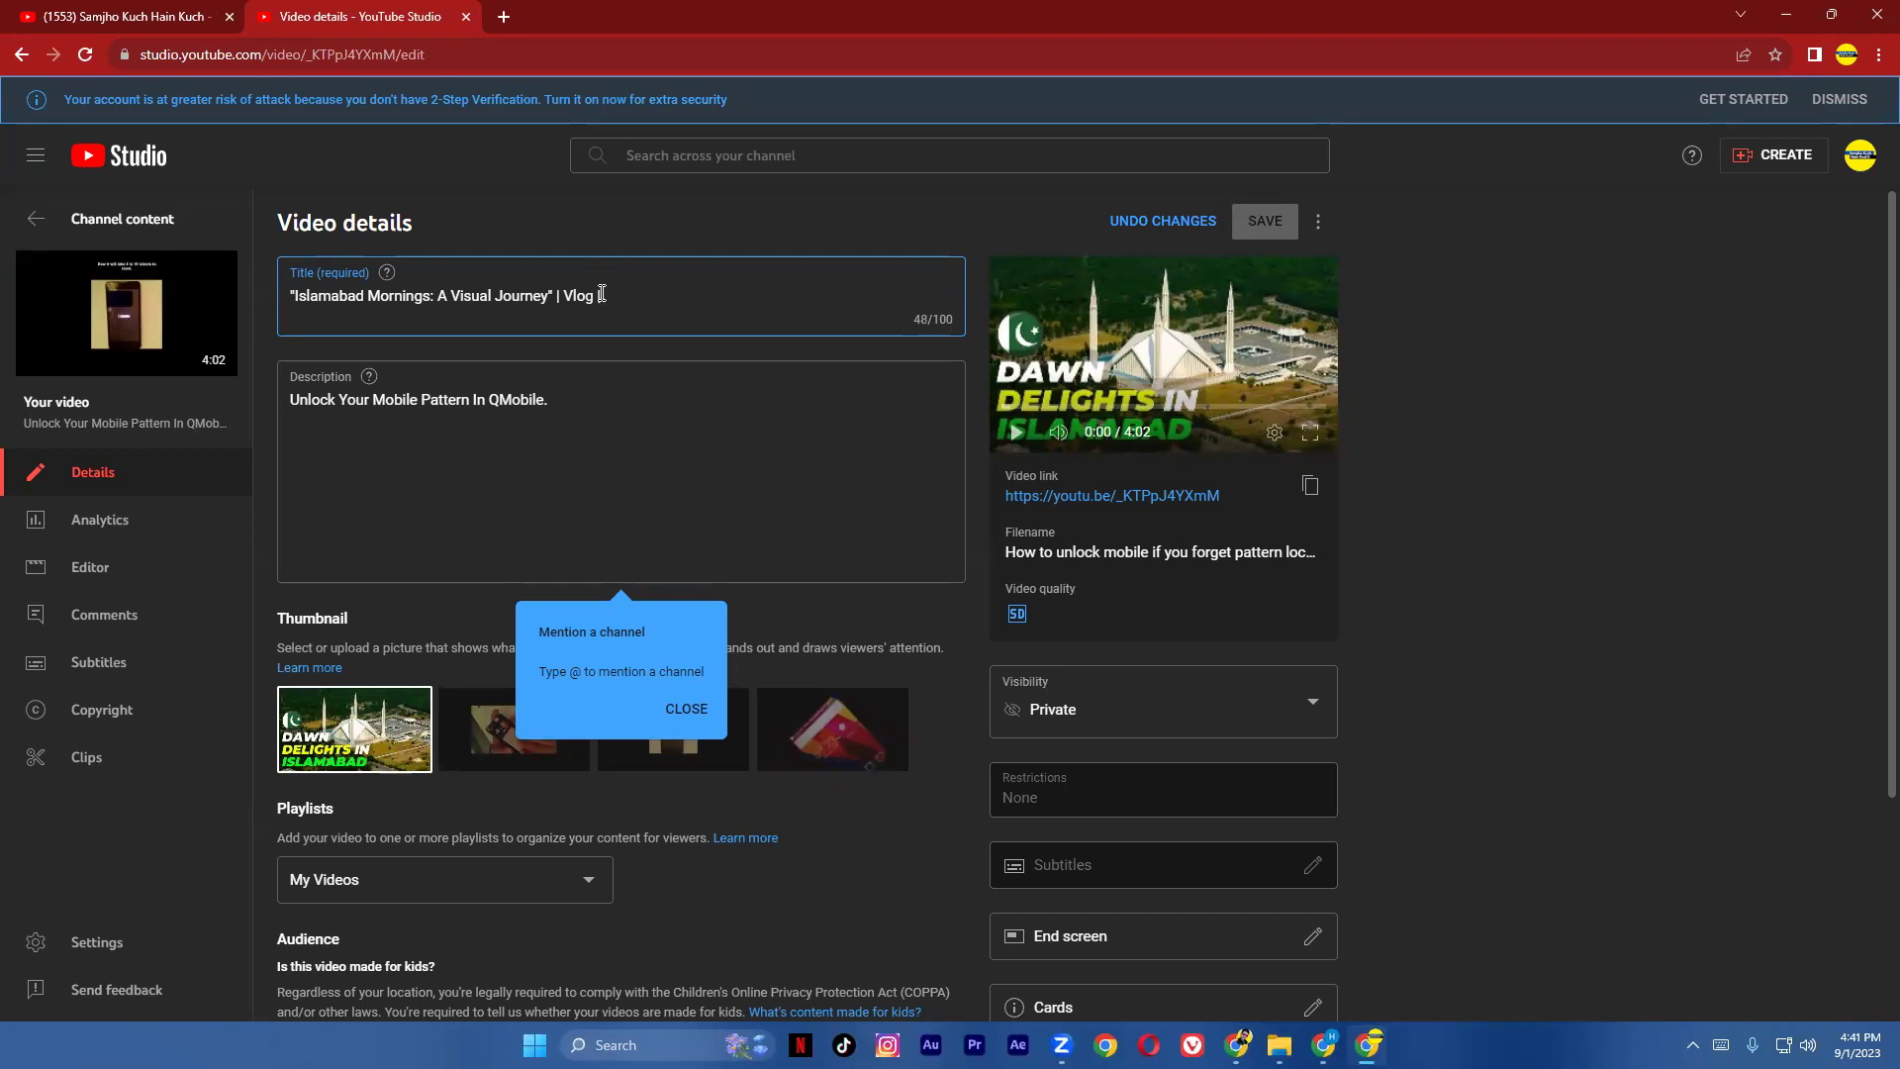
text( Cool Work)
Step: Delete the existing text from the video's description
click(596, 364)
drag(550, 399, 289, 399)
key(BackSpace)
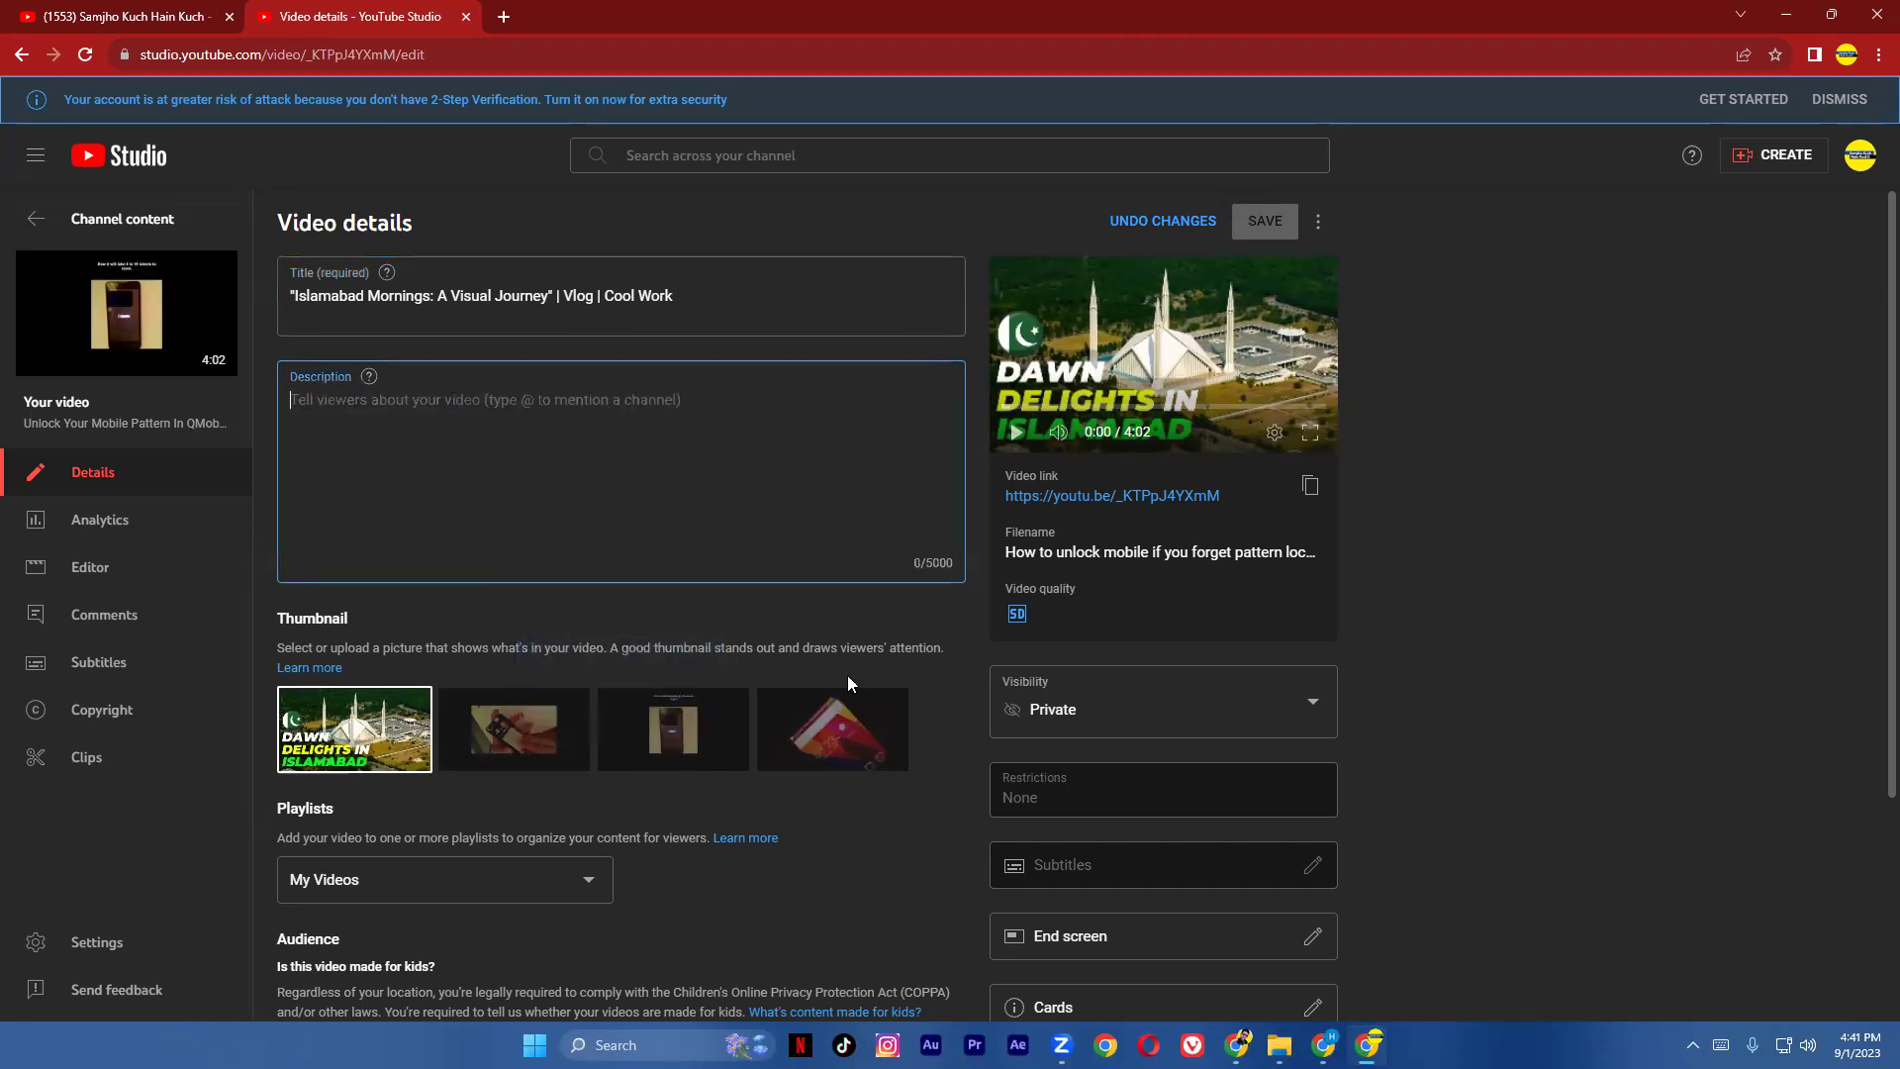
Step: Switch to the ChatGPT window, show the second version of the prompt and copy the reply's paragraph about Daman-e-Koh
mouse_move(1237, 1044)
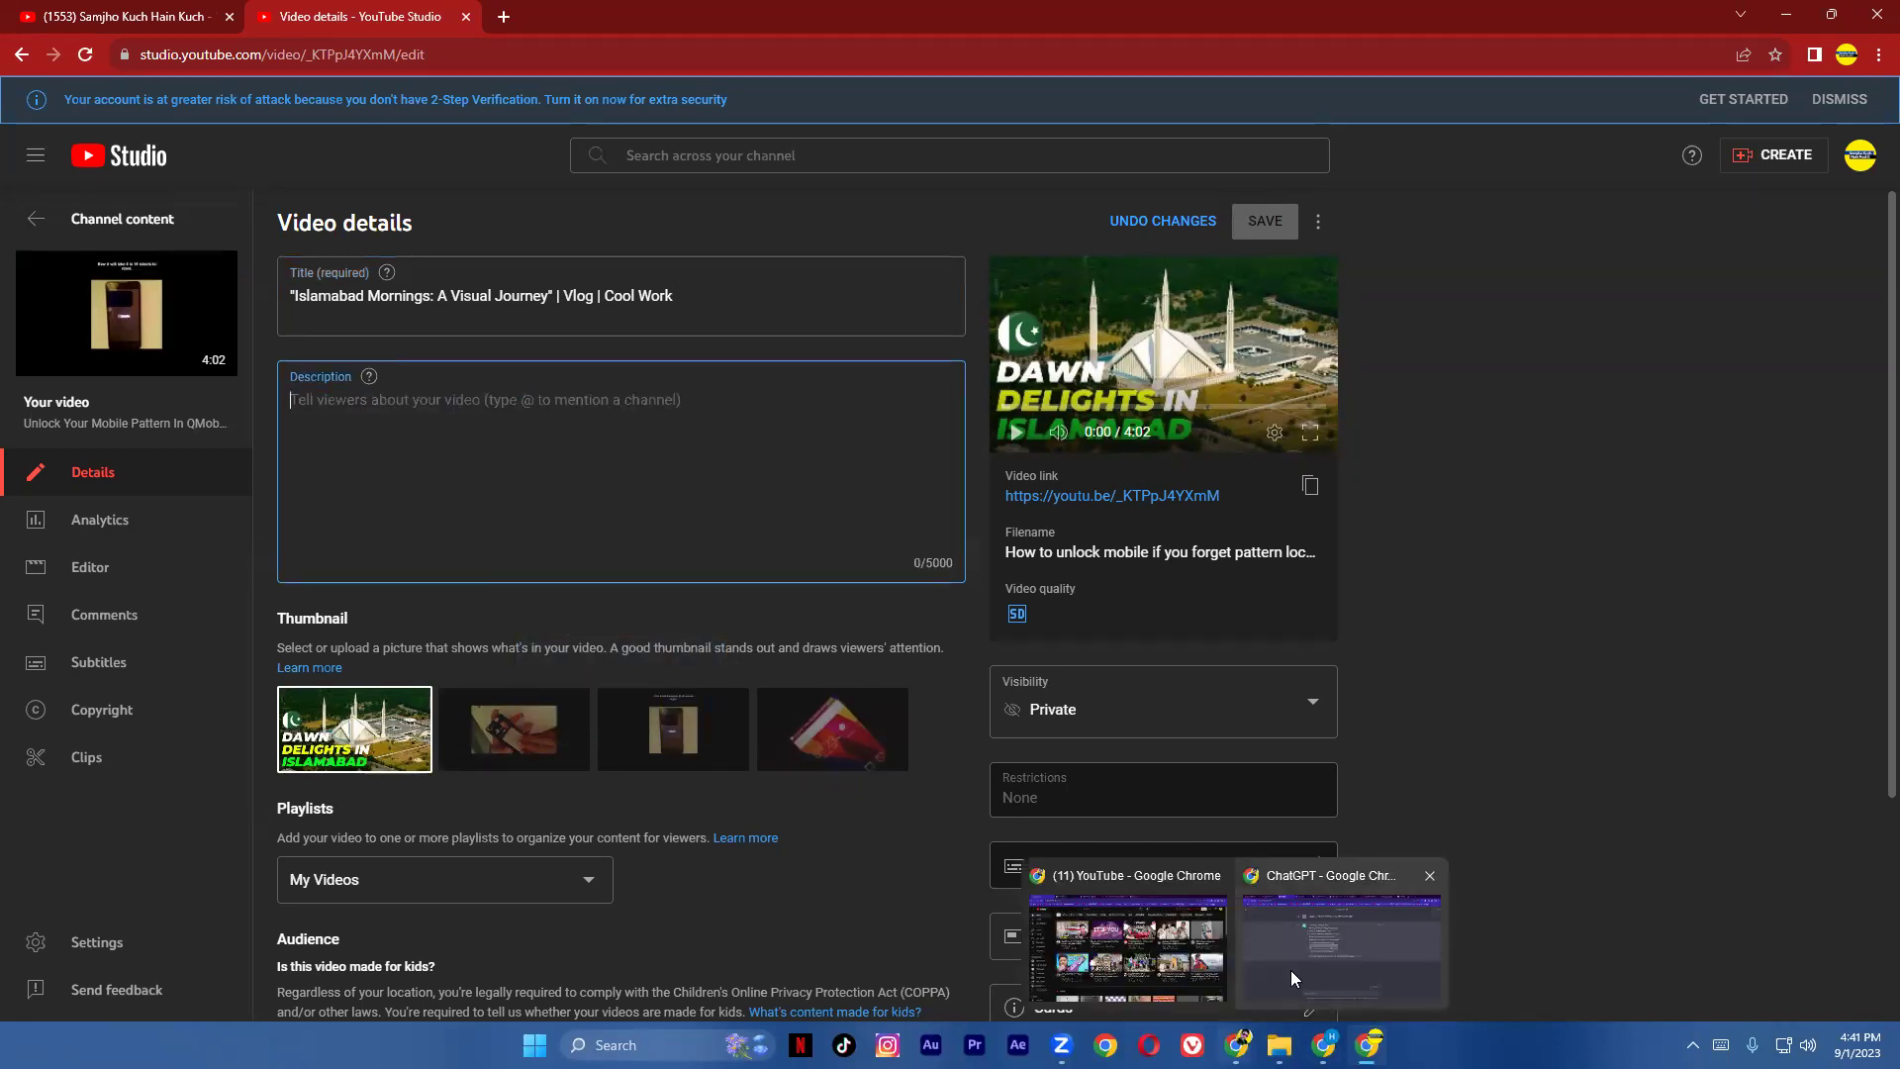
click(1304, 958)
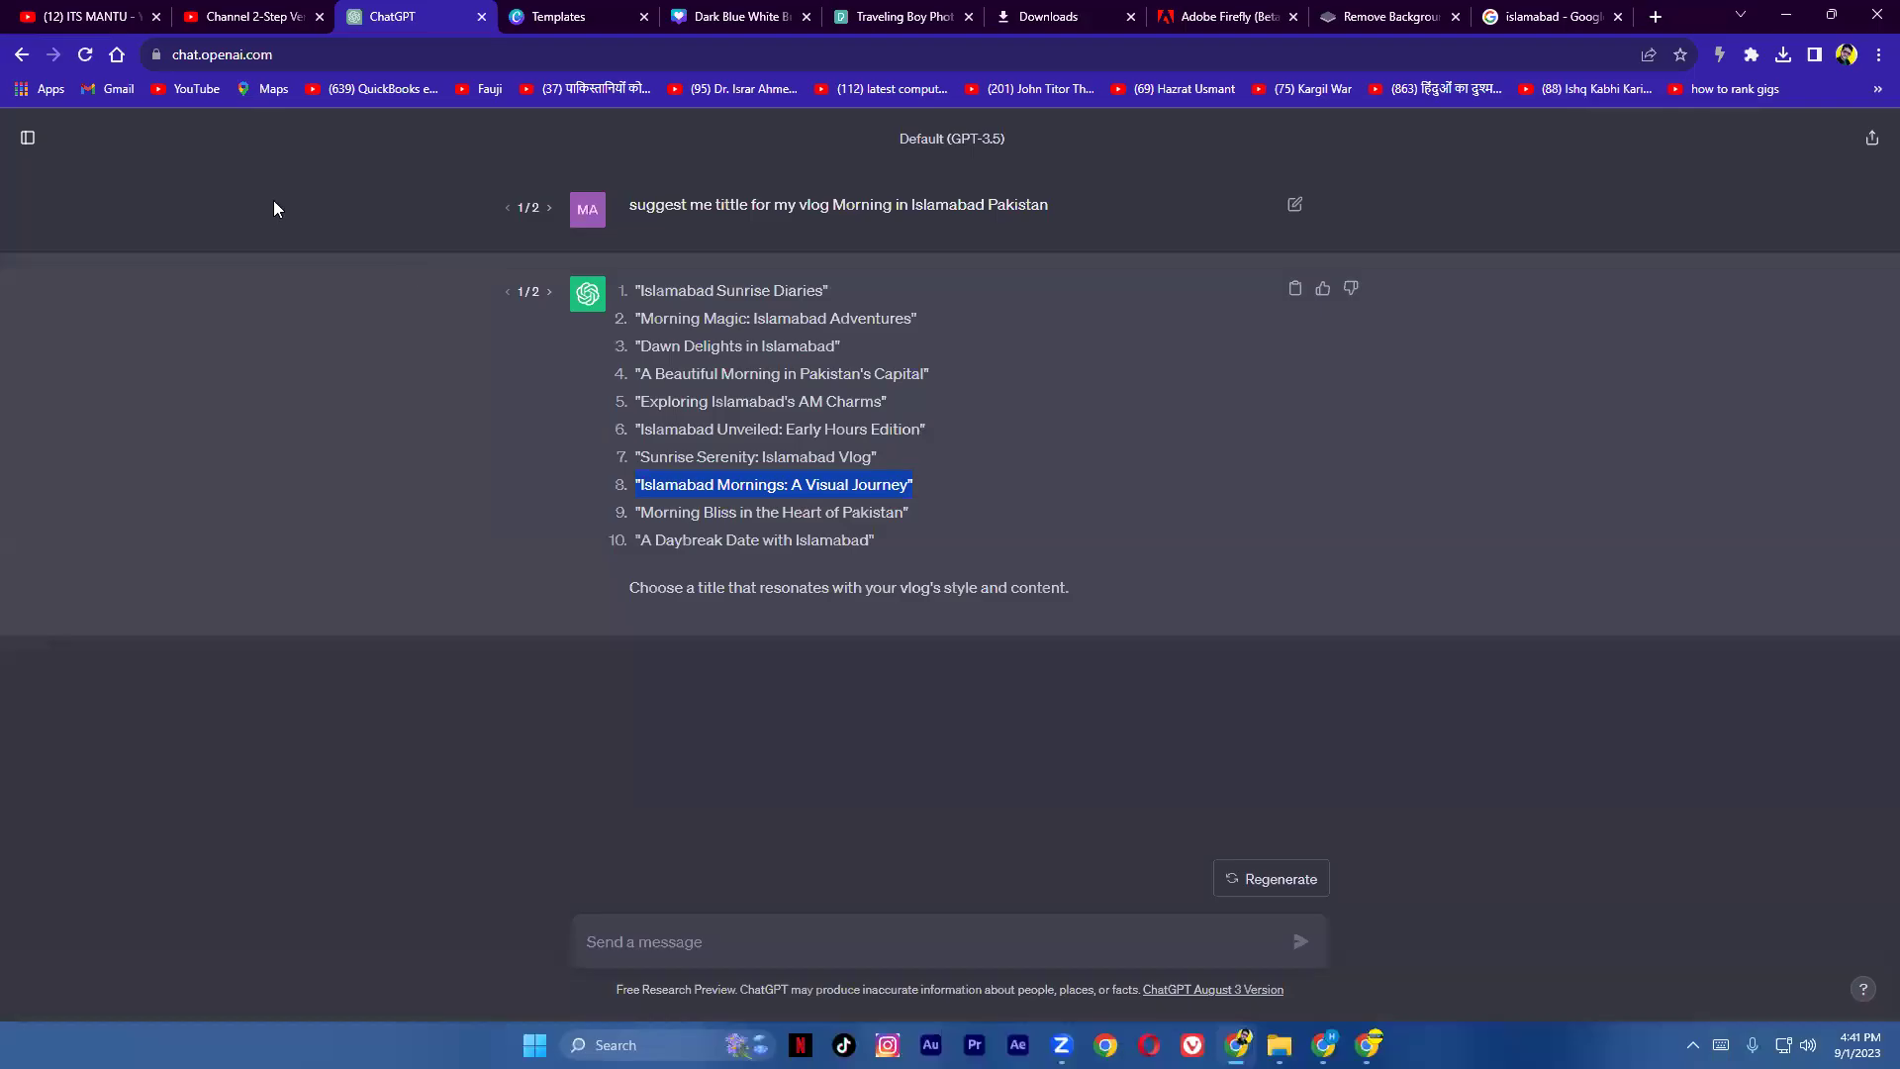
click(549, 208)
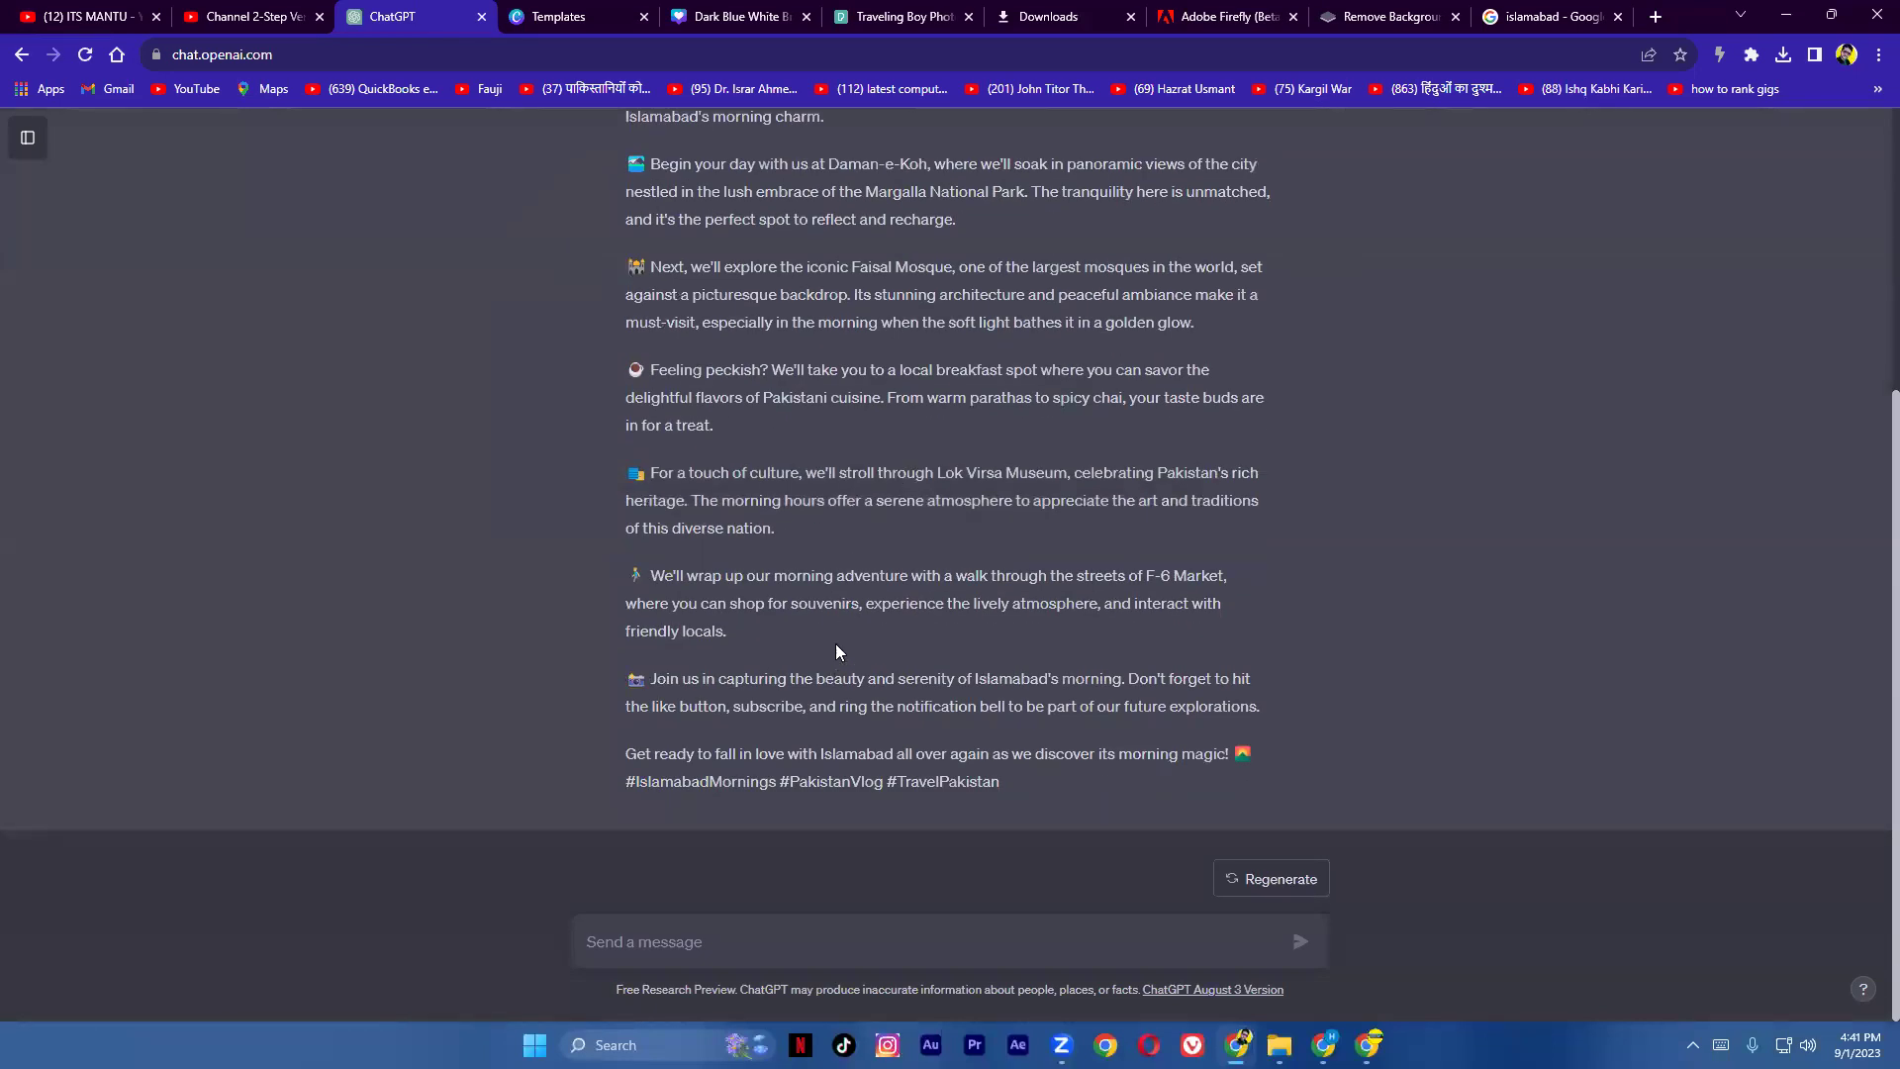
scroll(742, 436, up, 1)
drag(647, 263, 973, 320)
key(ctrl+c)
Step: Return to the YouTube Studio window and paste the copied Daman-e-Koh paragraph as the video's description
mouse_move(1236, 1045)
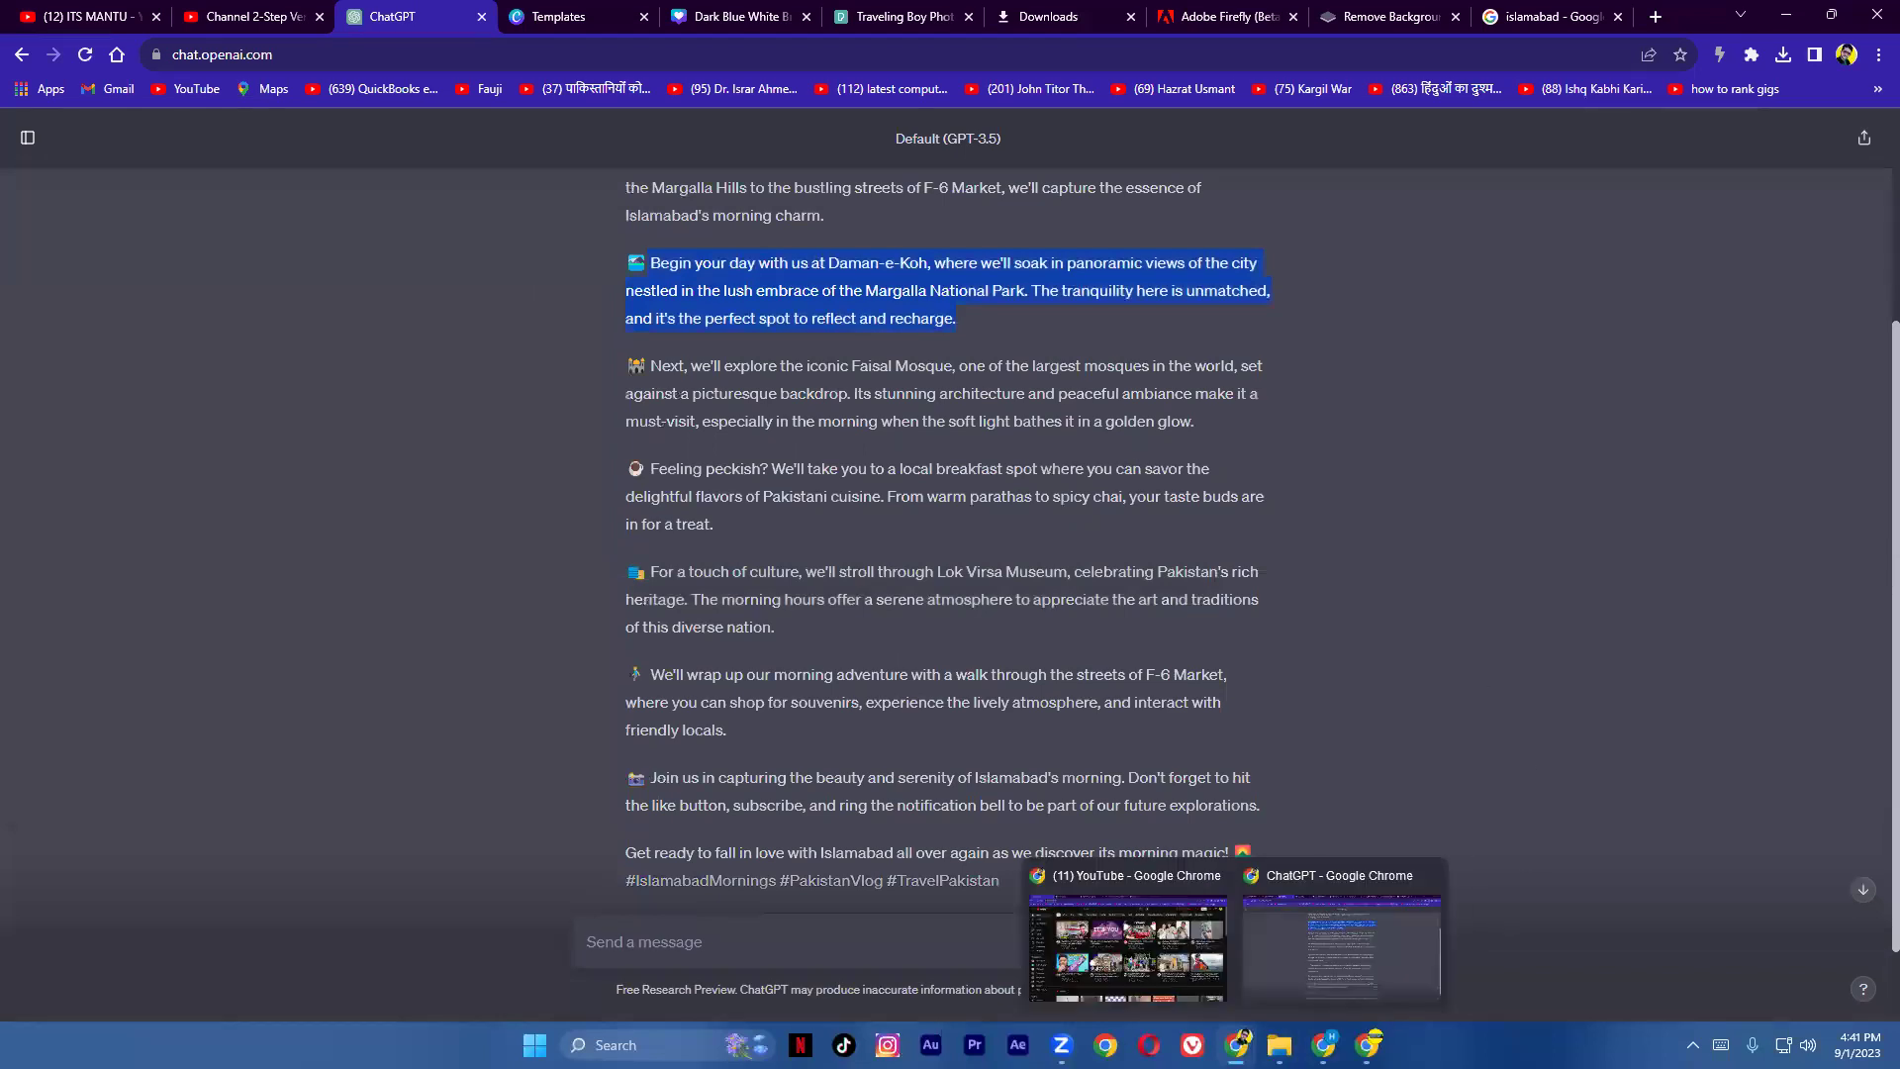
click(1145, 971)
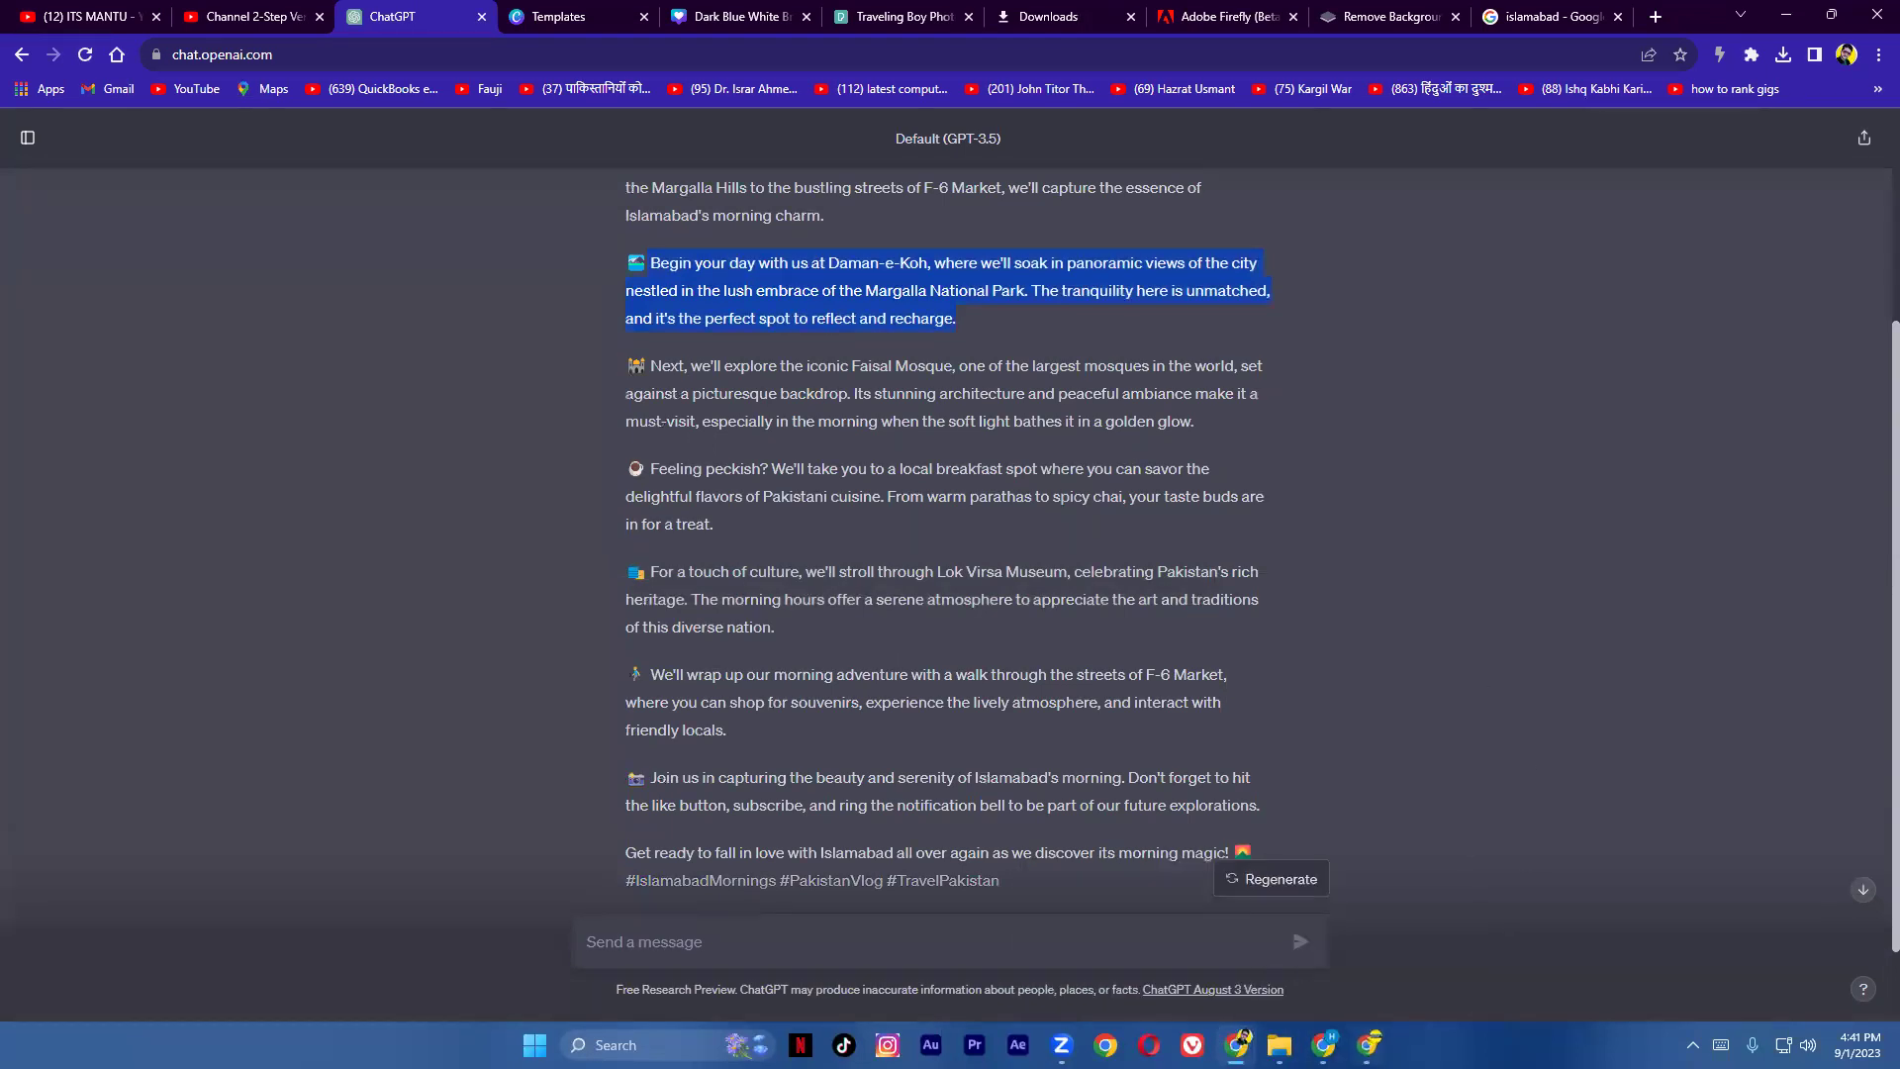
key(ctrl+v)
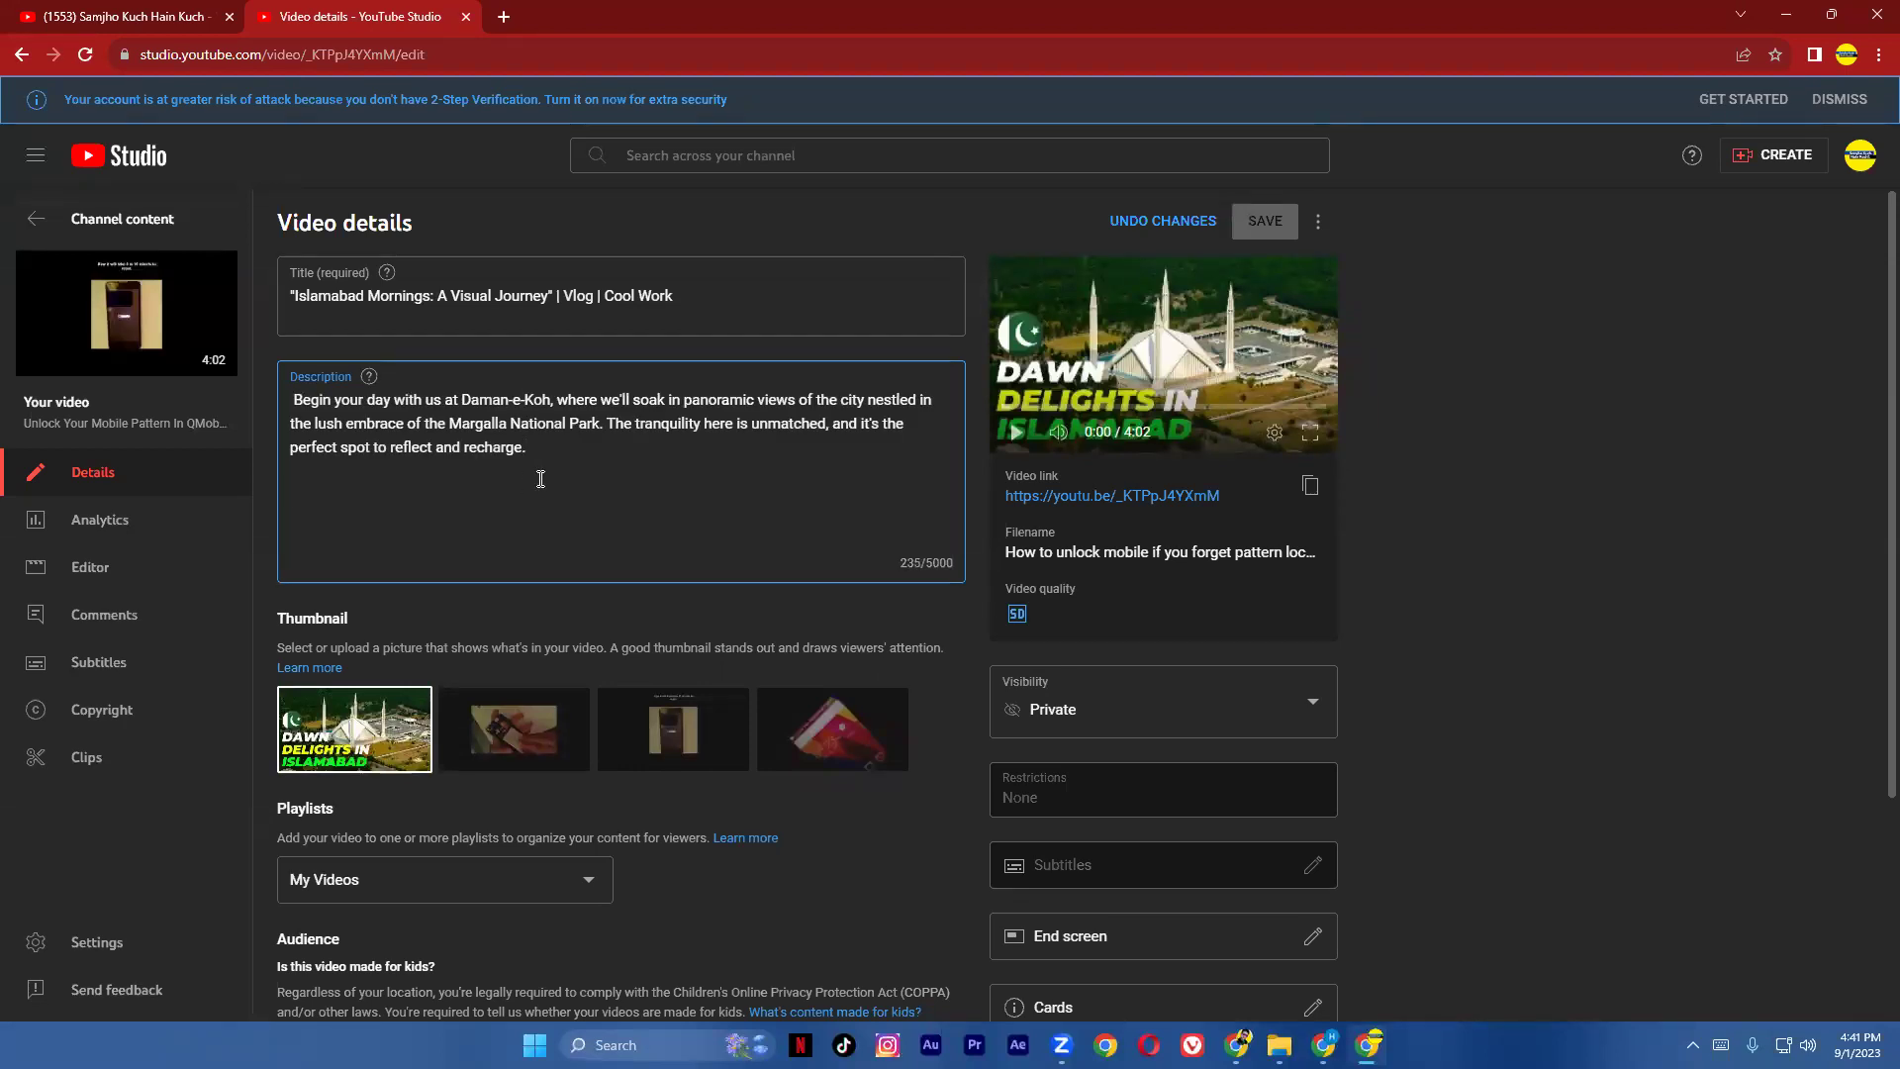
Step: Add the hashtags #islambad #vlog #coolwork on a separate line below the description paragraph
text(#isl)
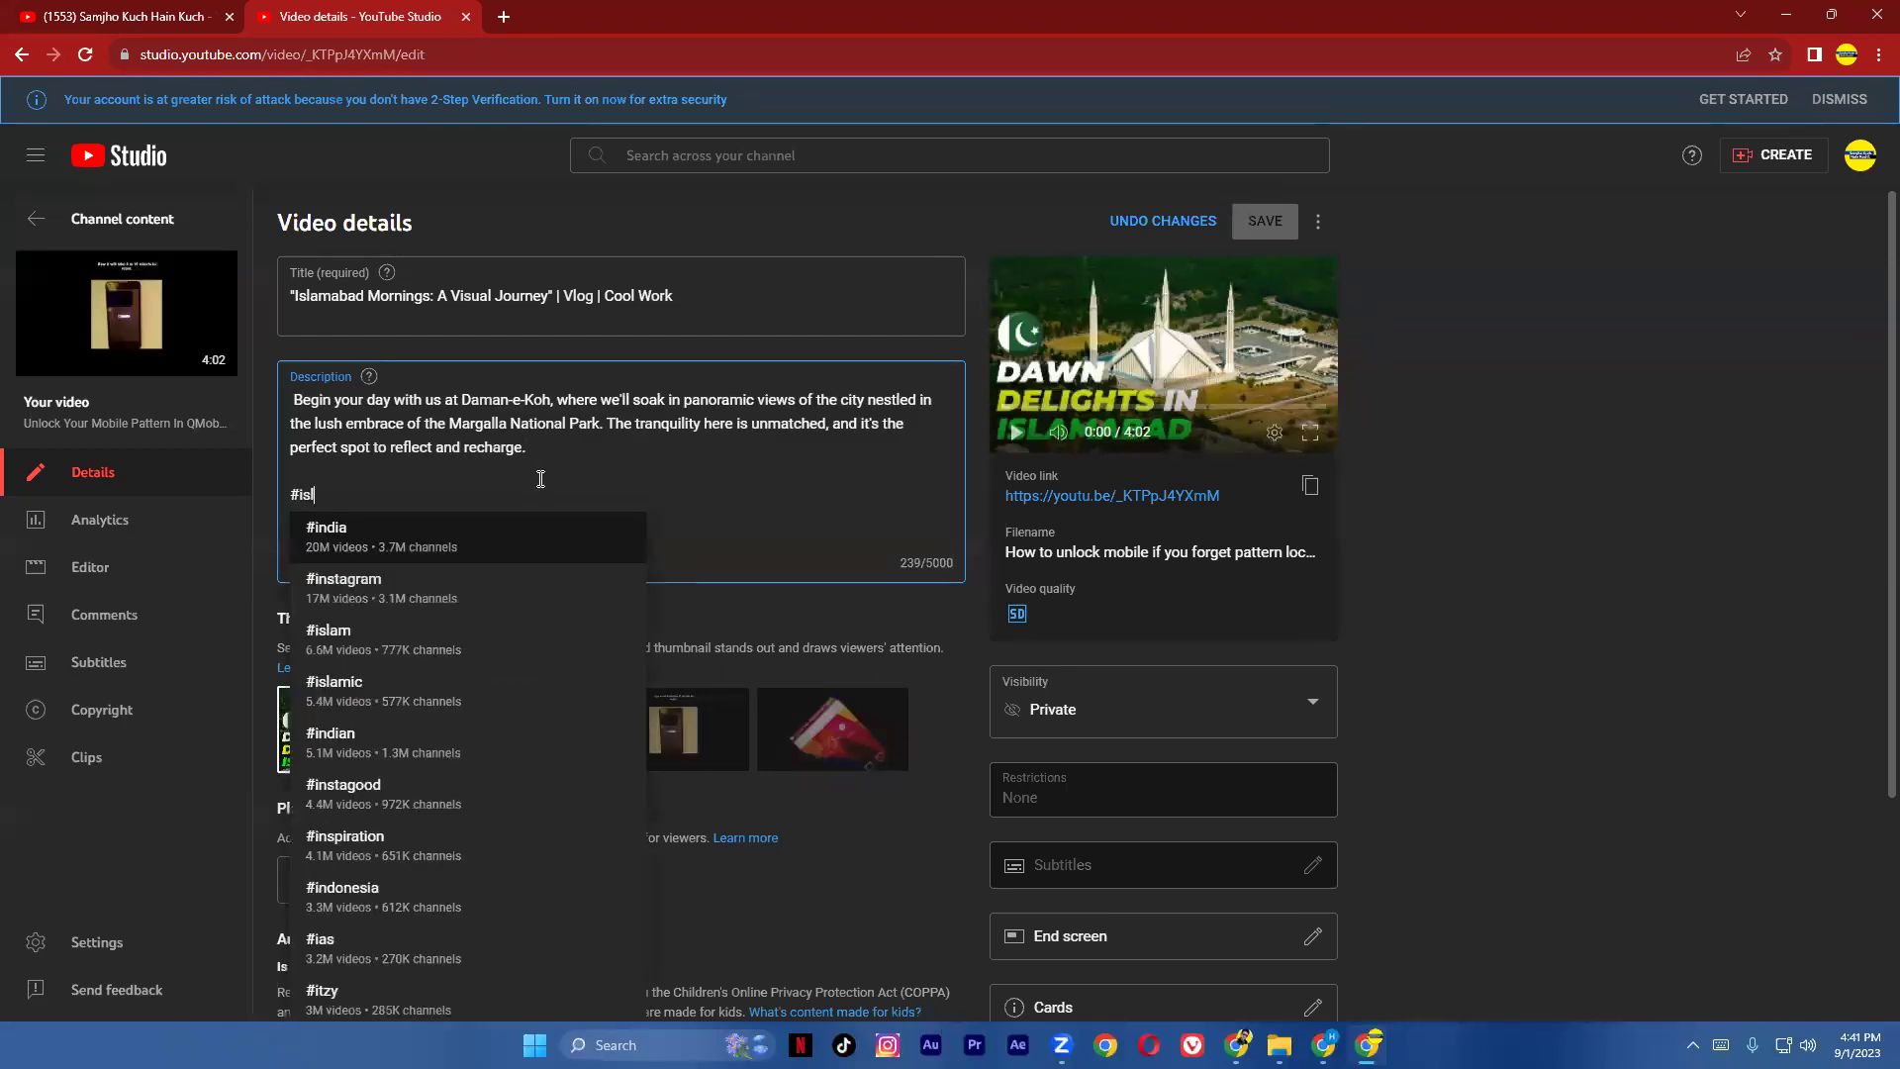
text(ambad)
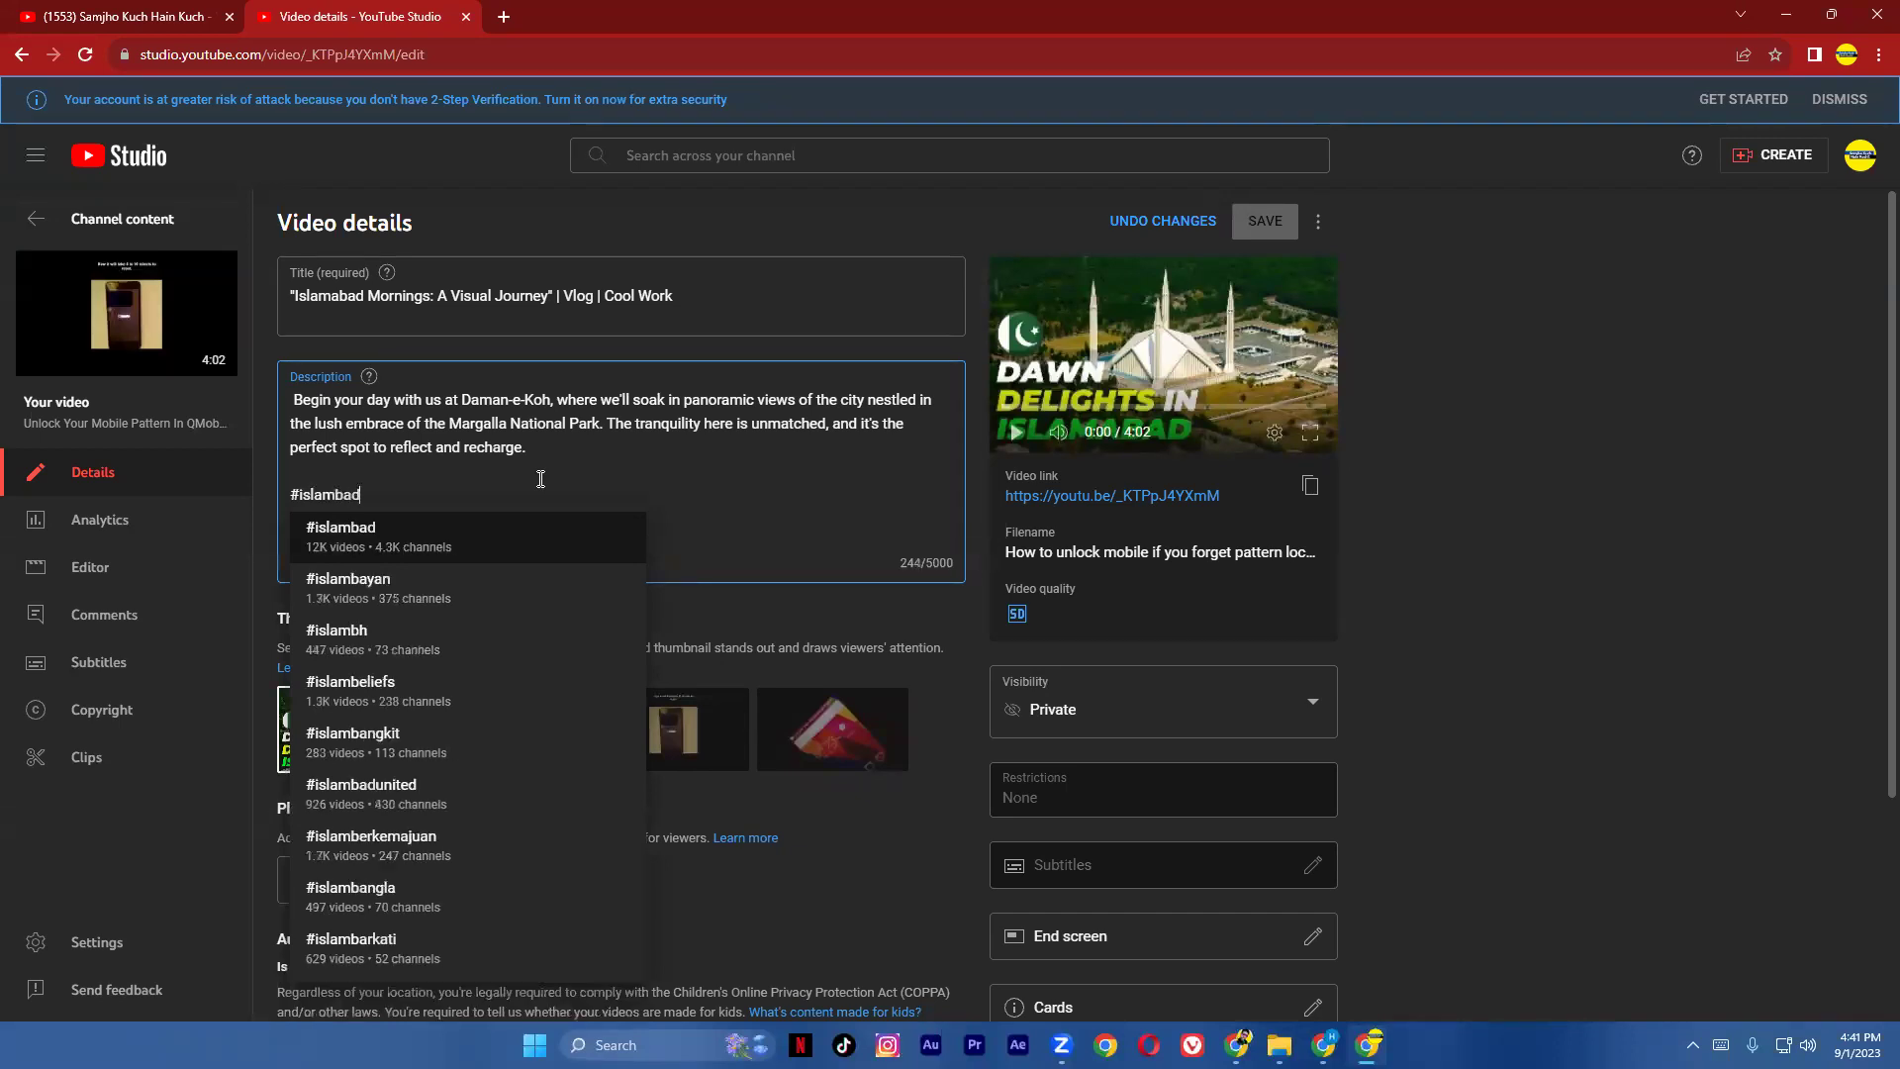
click(425, 525)
text(#vlog)
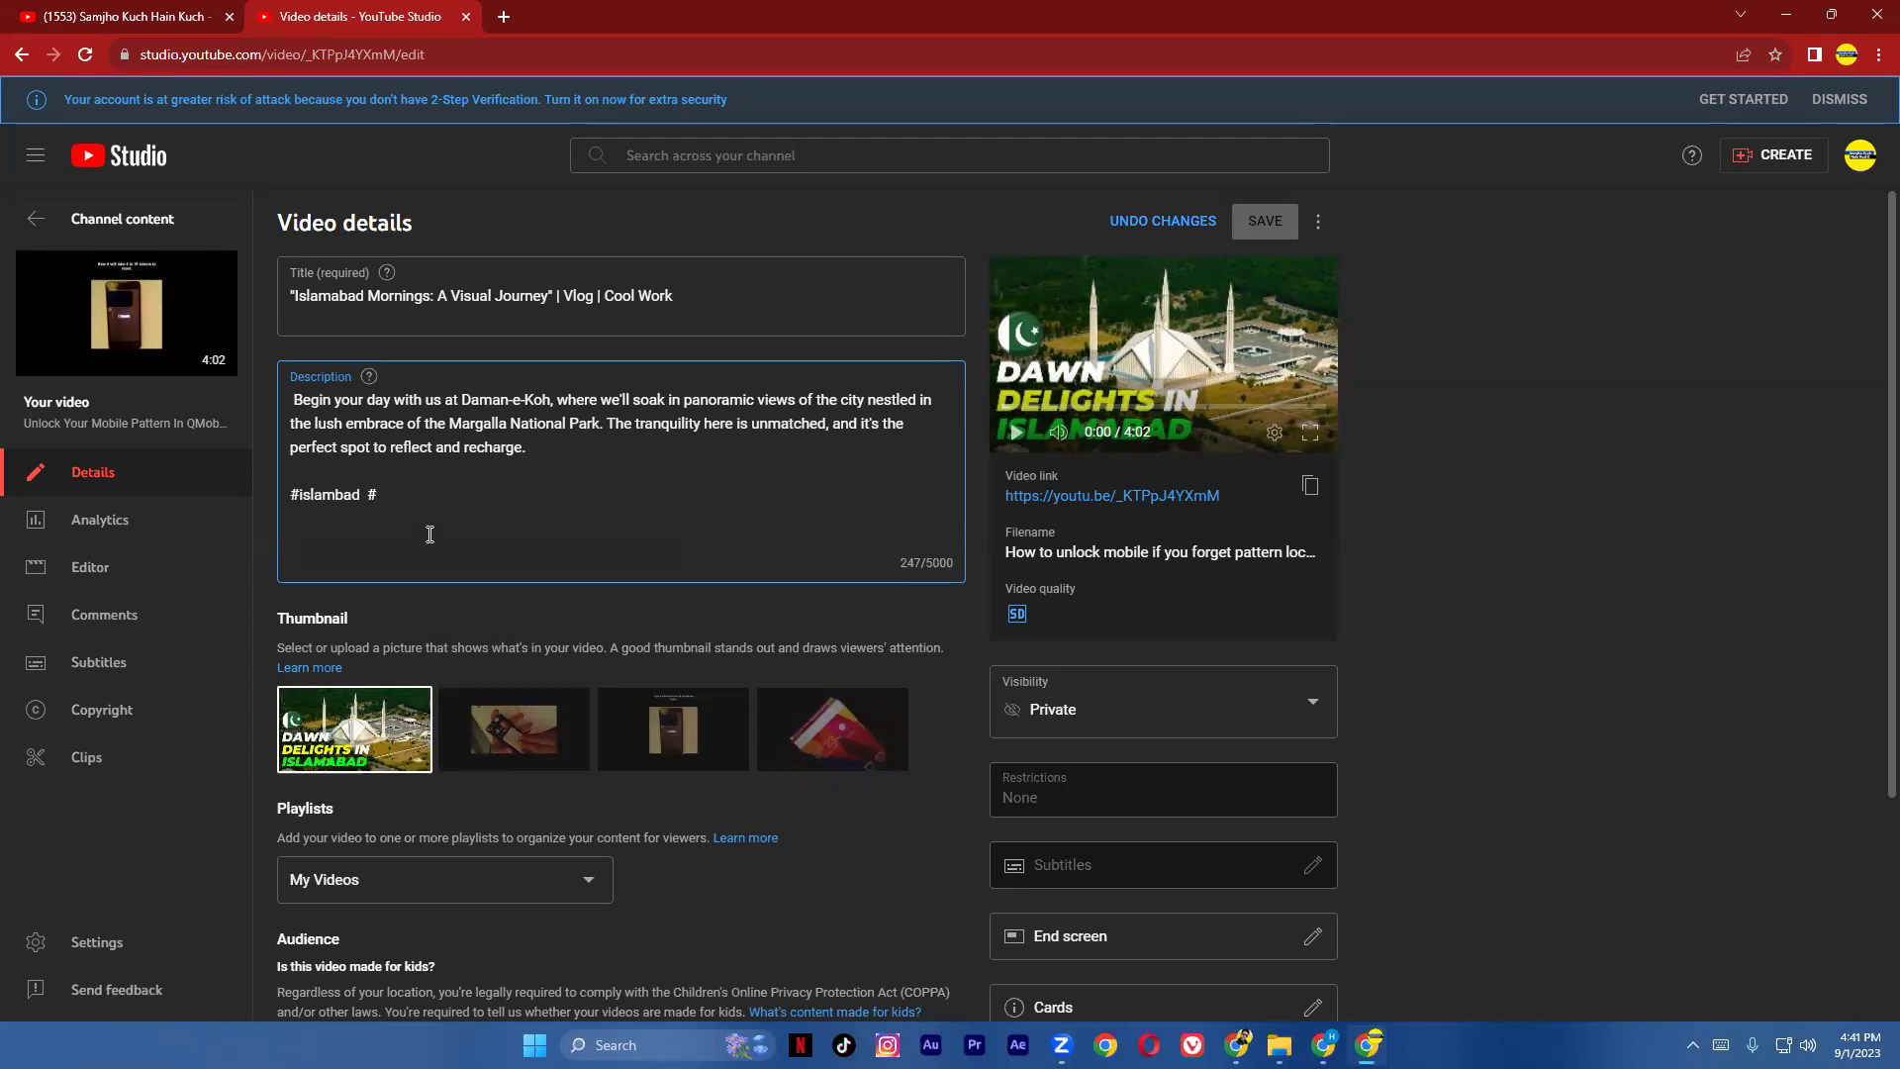
click(427, 532)
text(#)
text(cool)
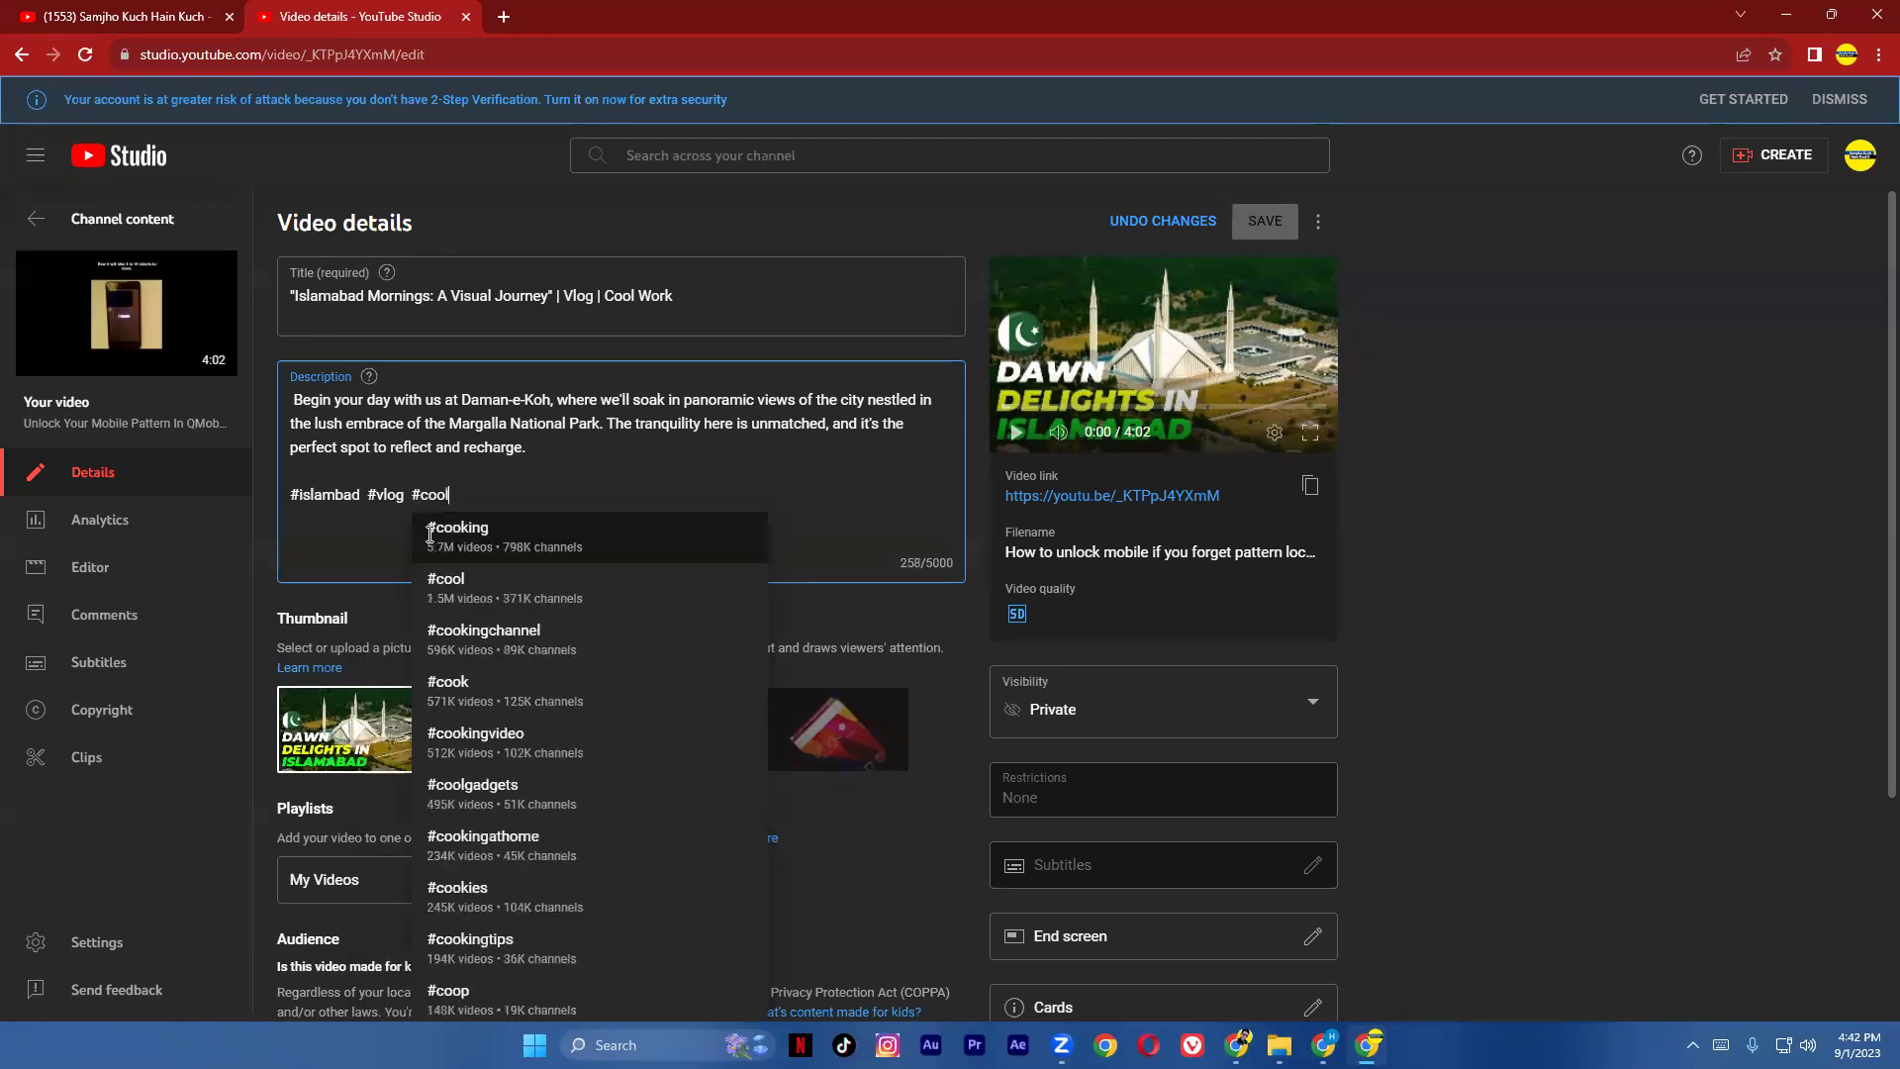
text(work)
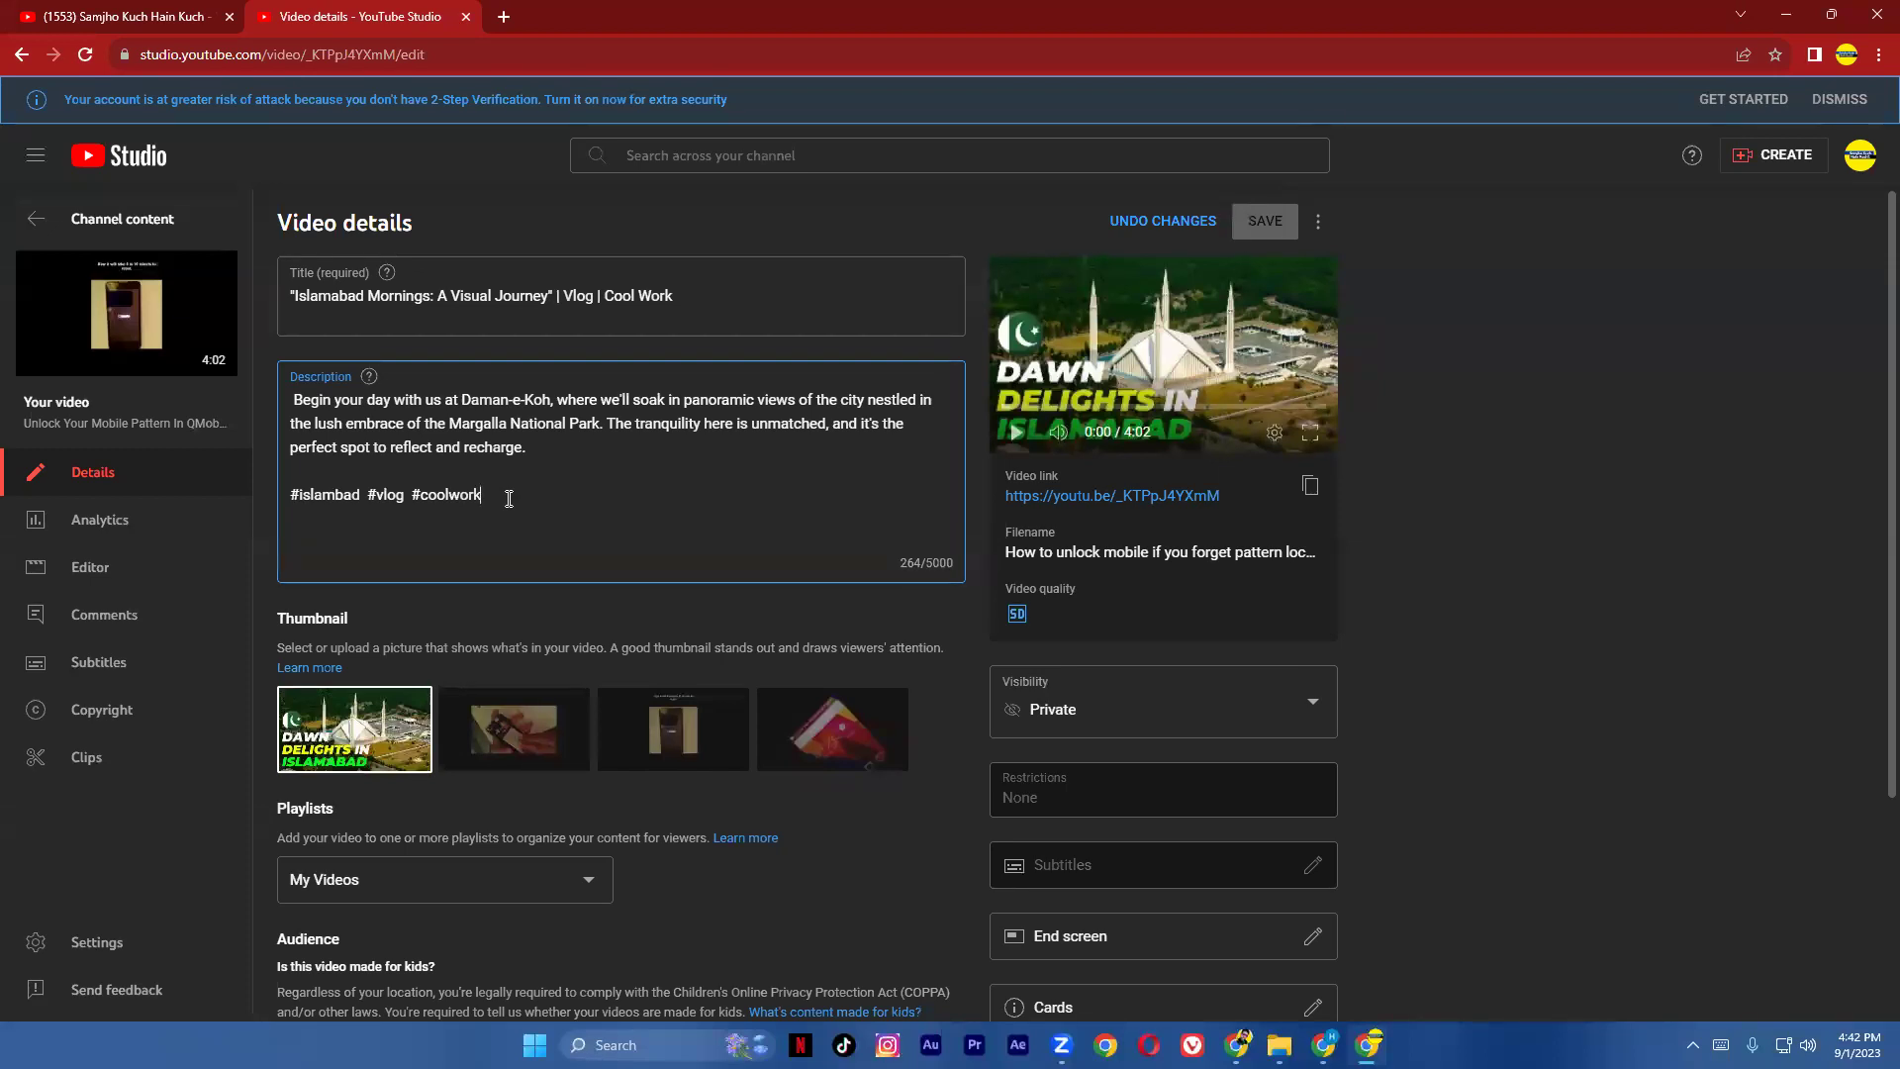
Step: Mark the video as not made for kids, then expand the additional details and start entry in the Tags field
scroll(509, 498, down, 3)
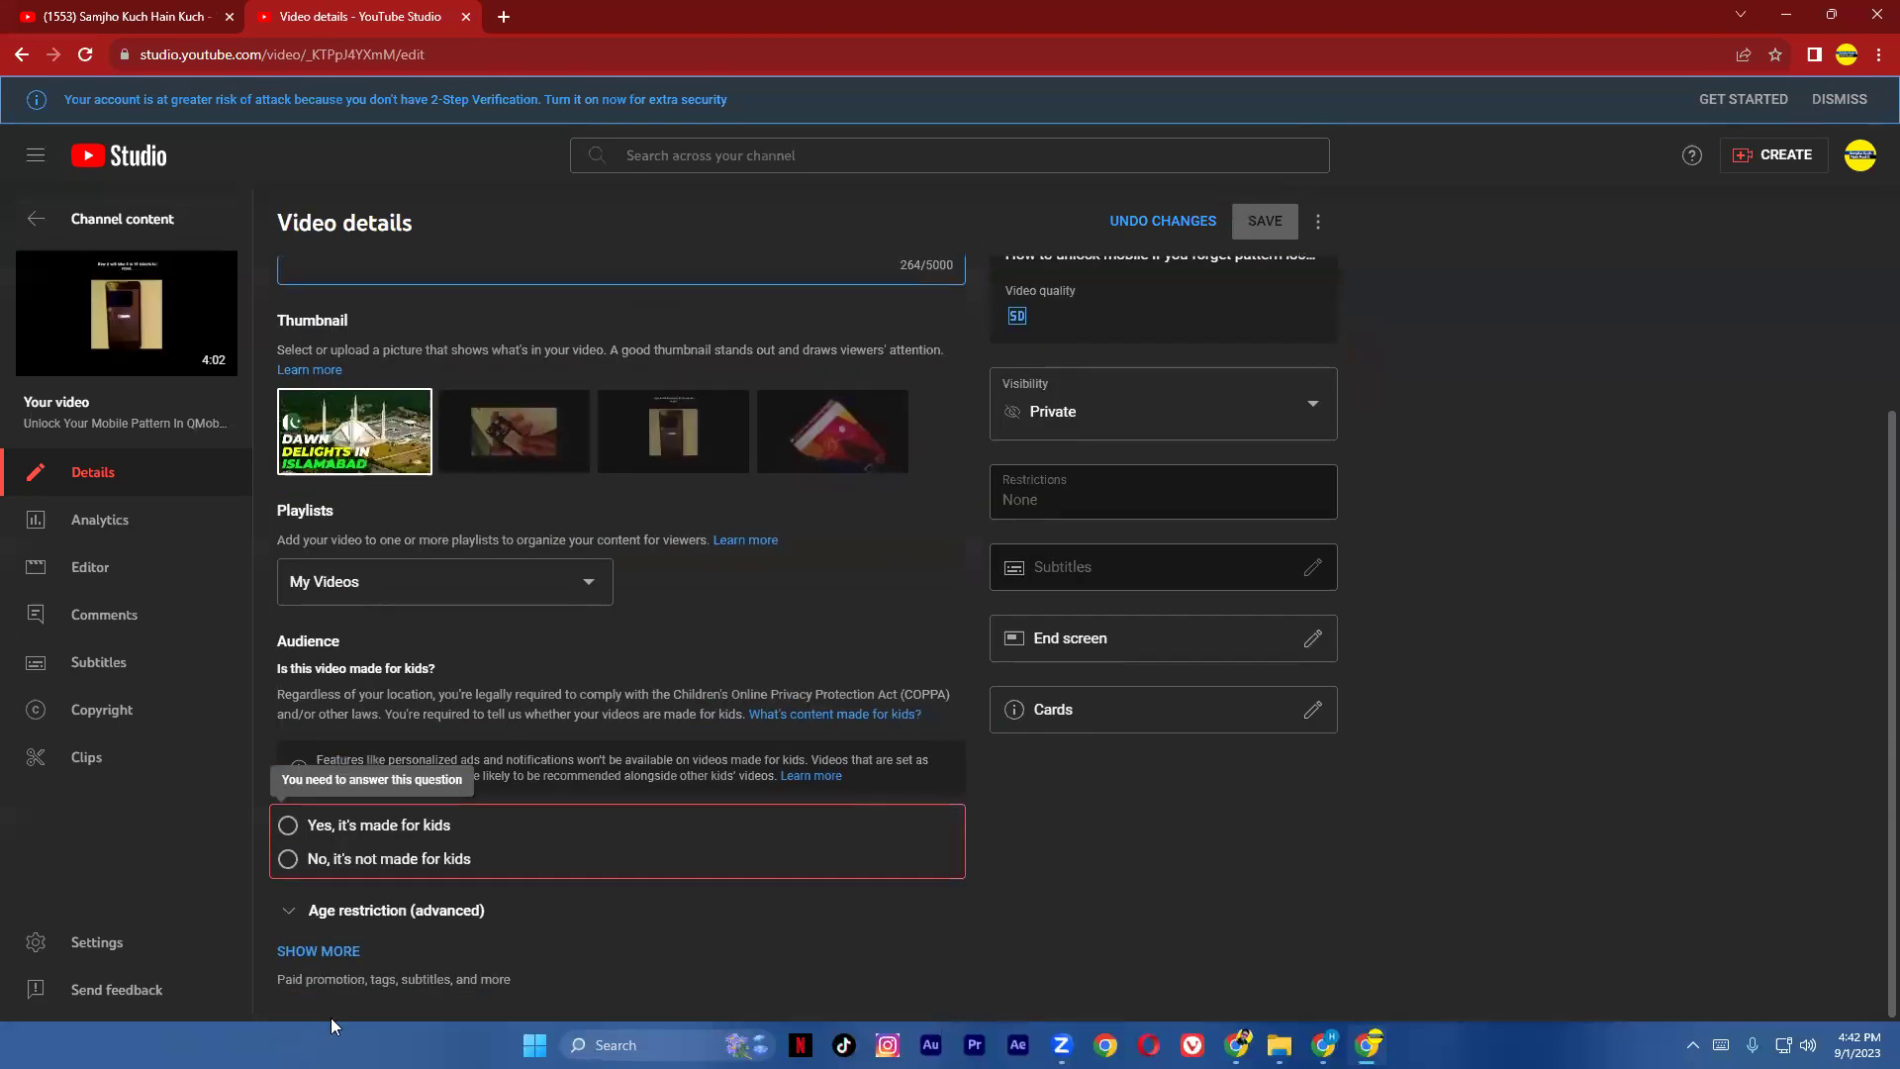
click(294, 868)
click(327, 953)
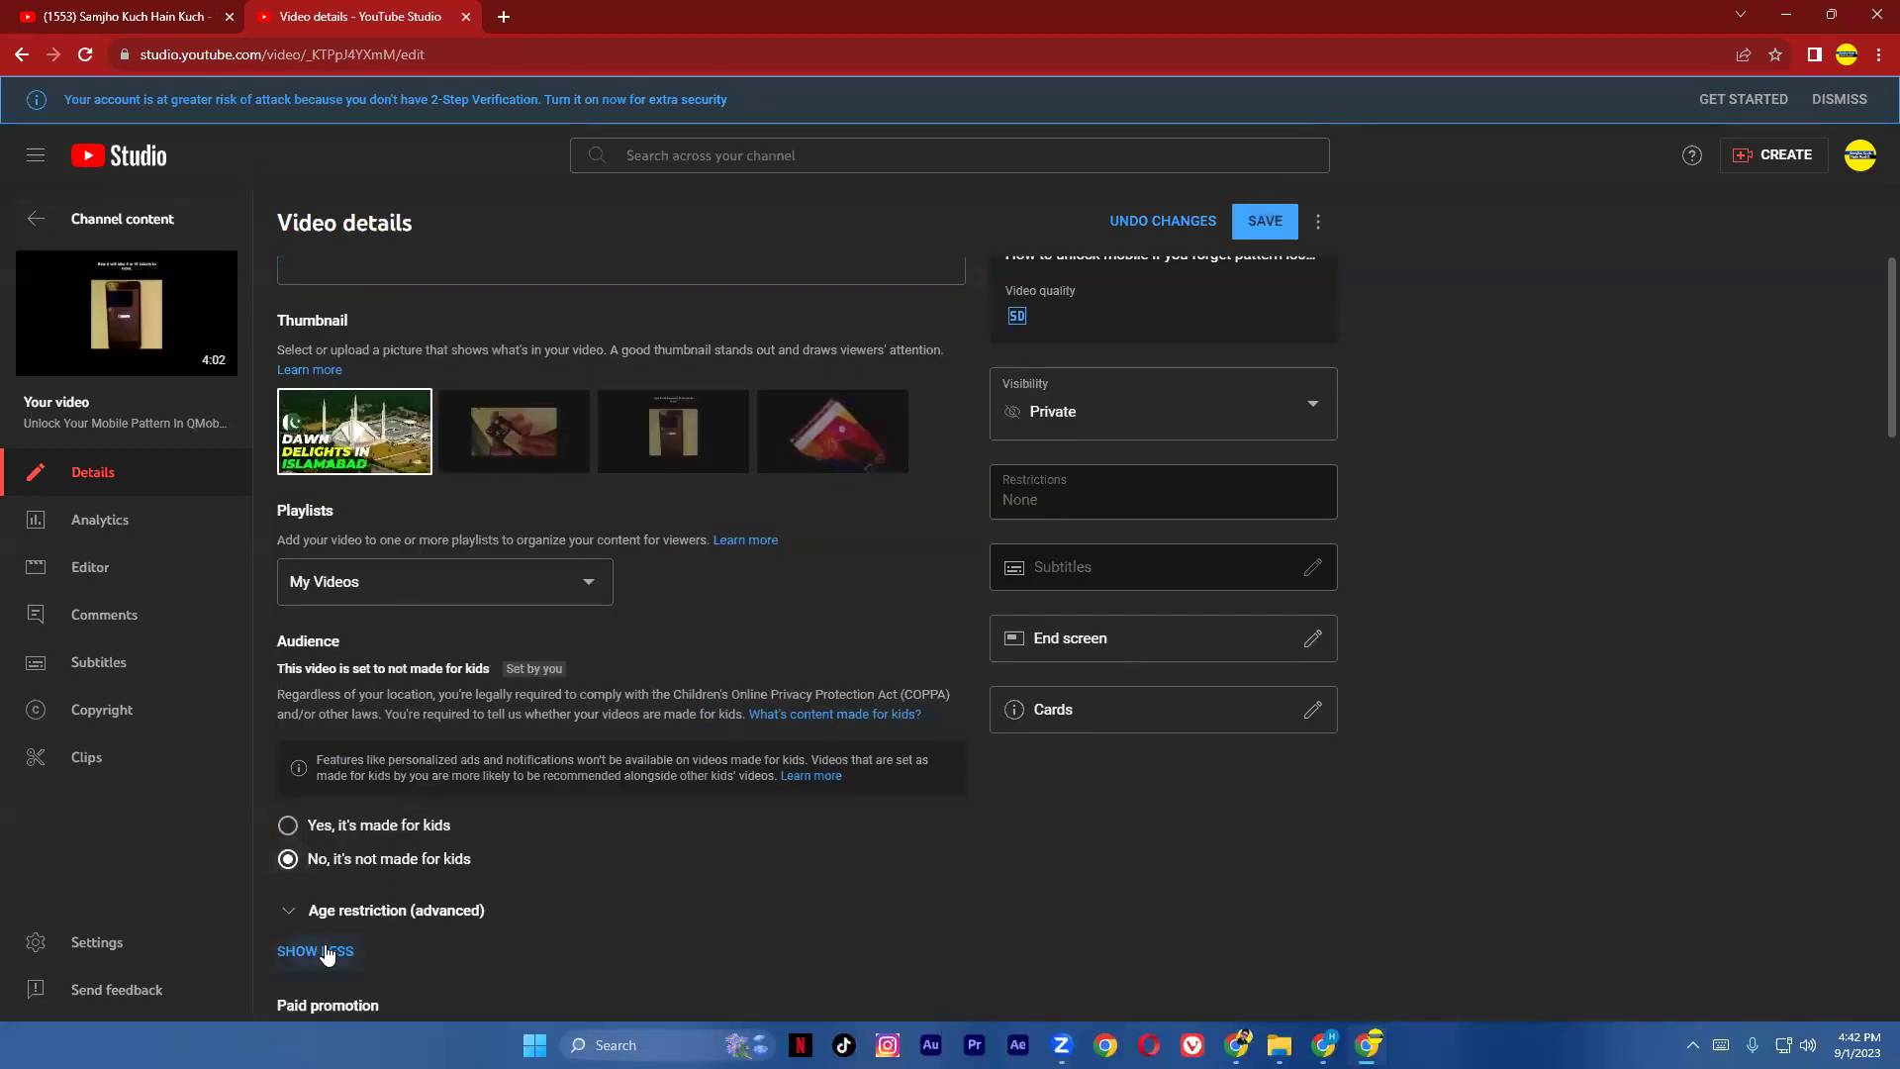
scroll(336, 921, down, 13)
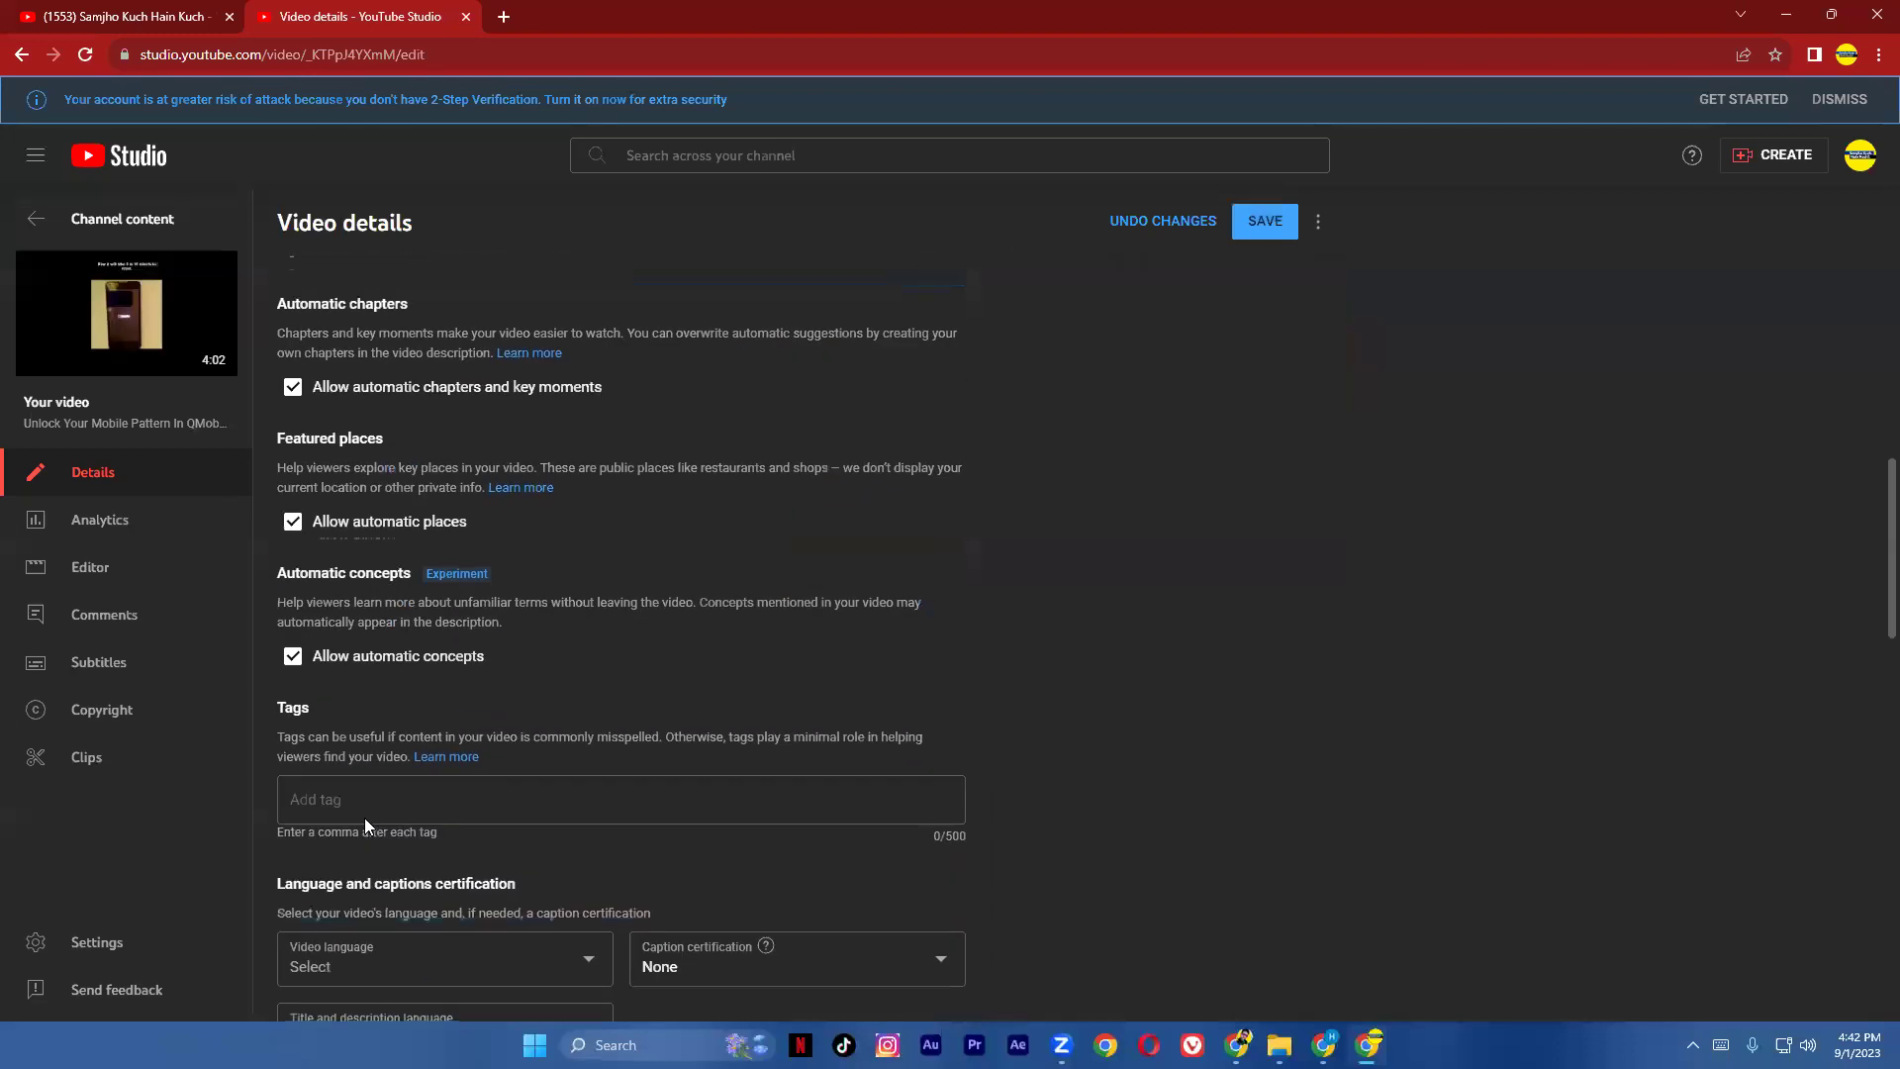
click(374, 411)
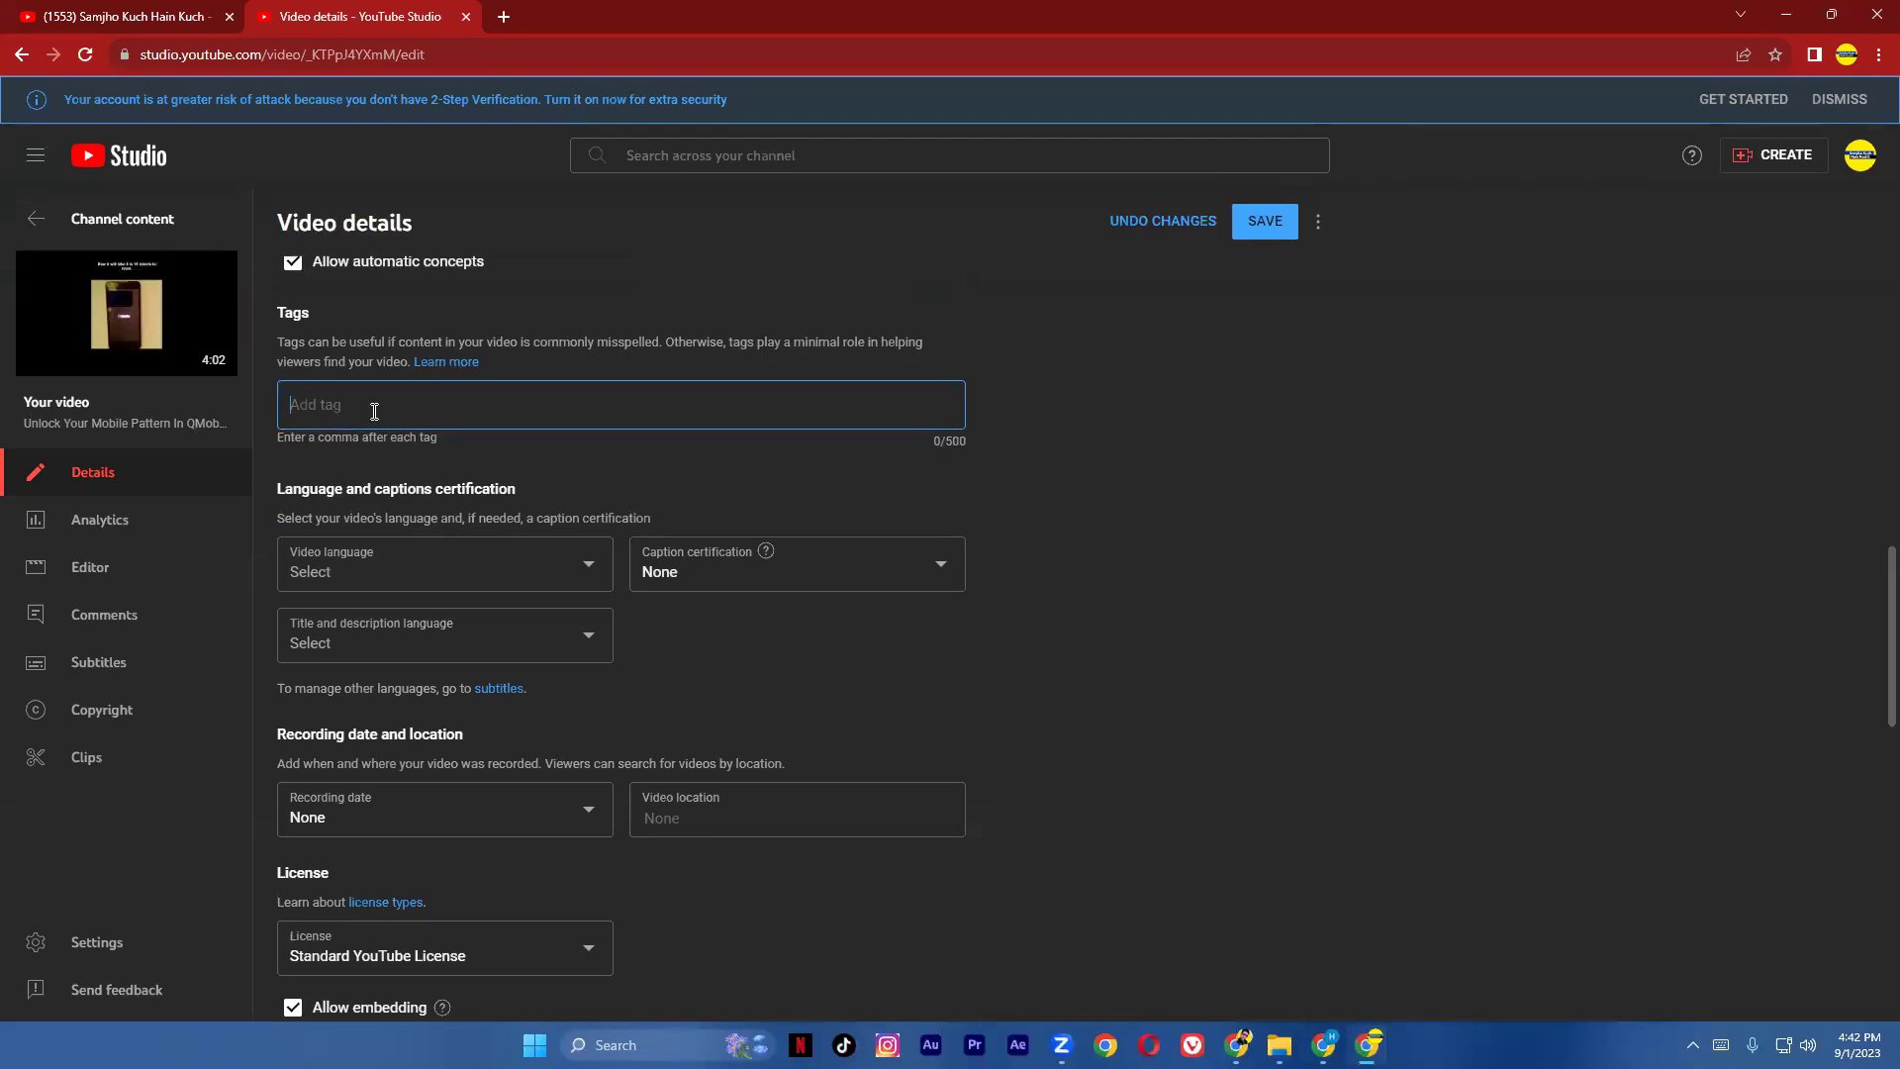
Step: Switch back to the Chrome window with the ChatGPT vlog description
click(1783, 16)
click(1599, 393)
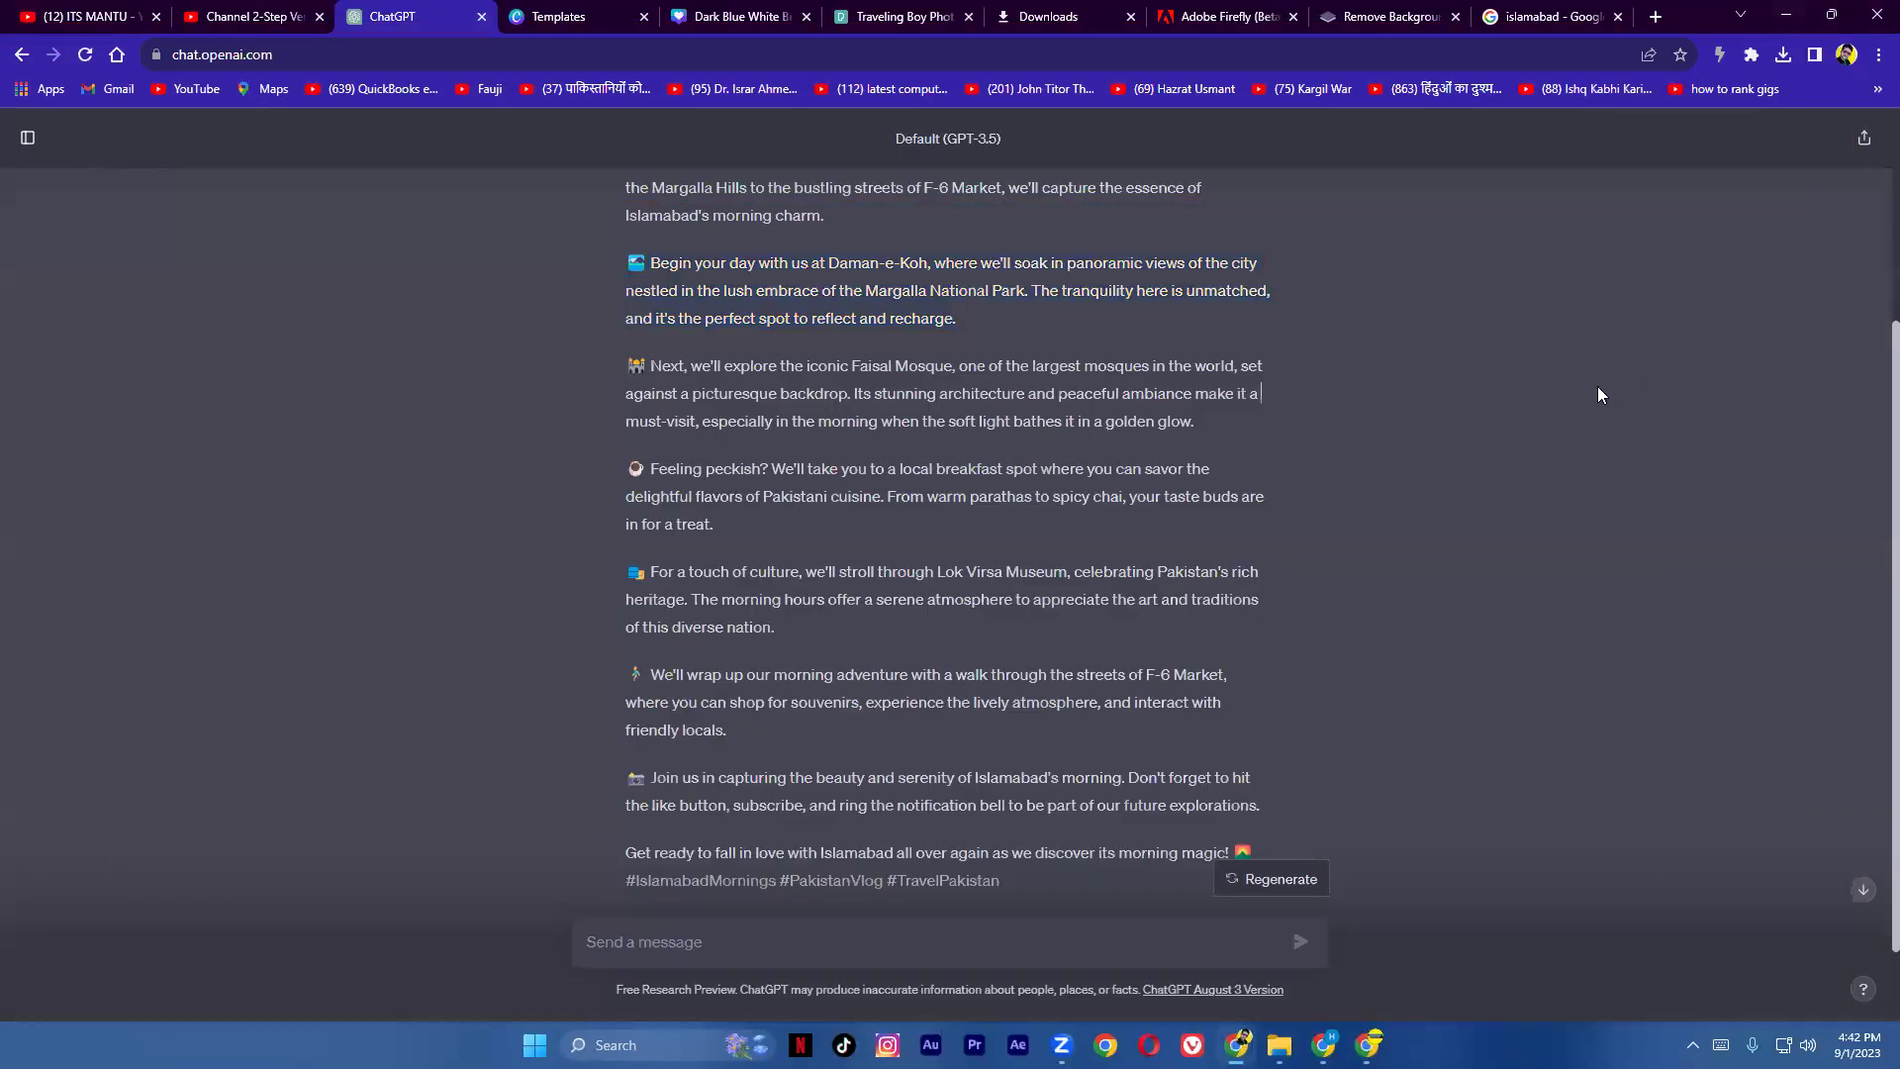